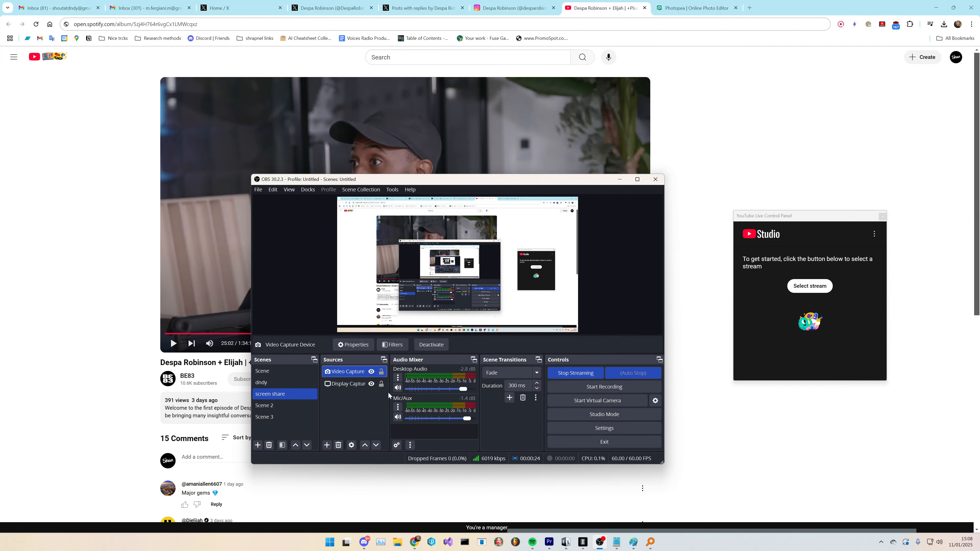
- Switch the Video Capture Device source to the c922 Pro Stream Webcam and shrink it into the preview's lower-left corner
double_click(349, 374)
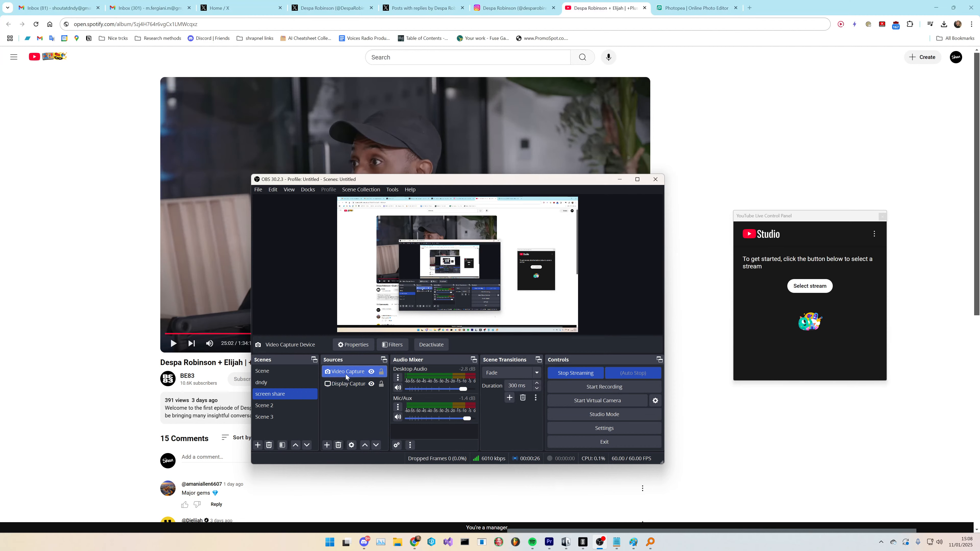
click(449, 323)
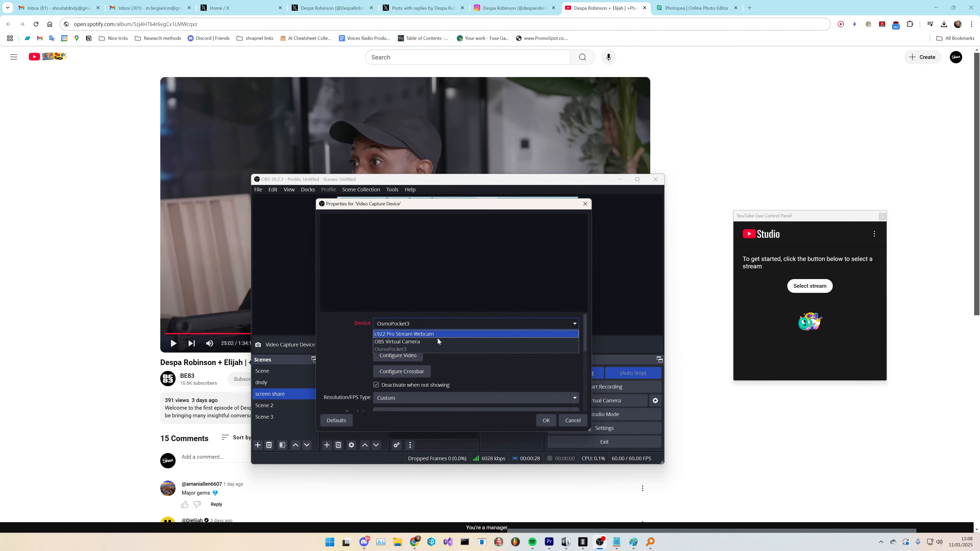
click(437, 334)
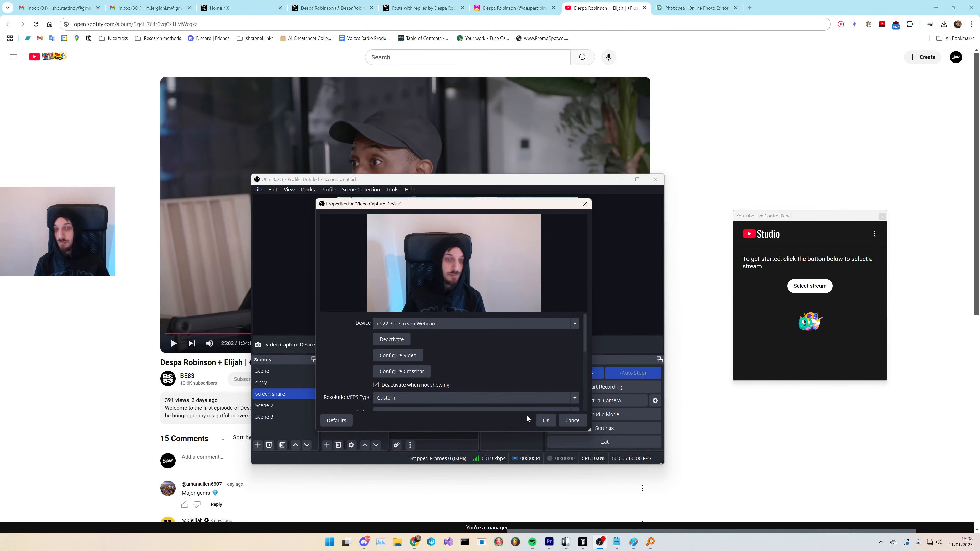
key(Return)
drag(354, 254, 378, 301)
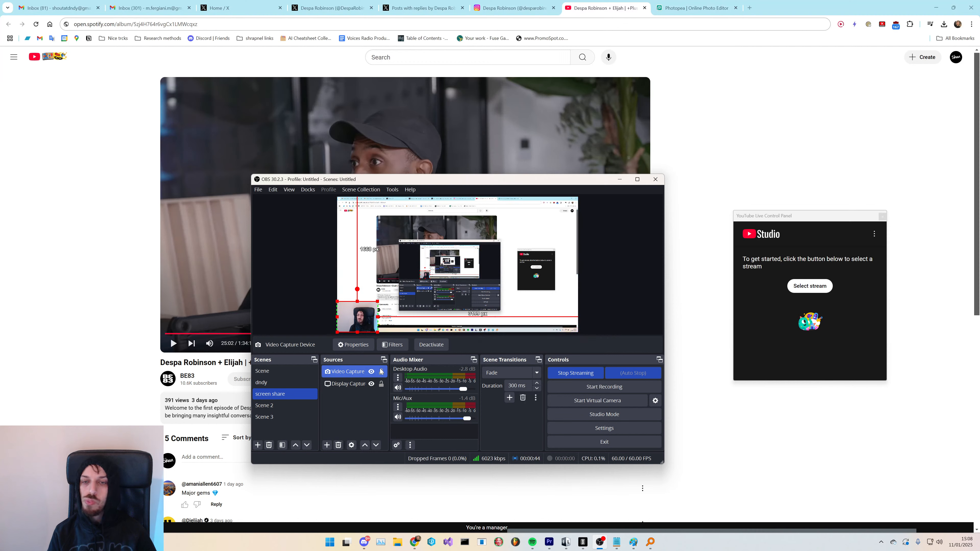
- Add a new Audio Input Capture source using the Microphone (C922 Pro Stream Webcam) device
click(344, 417)
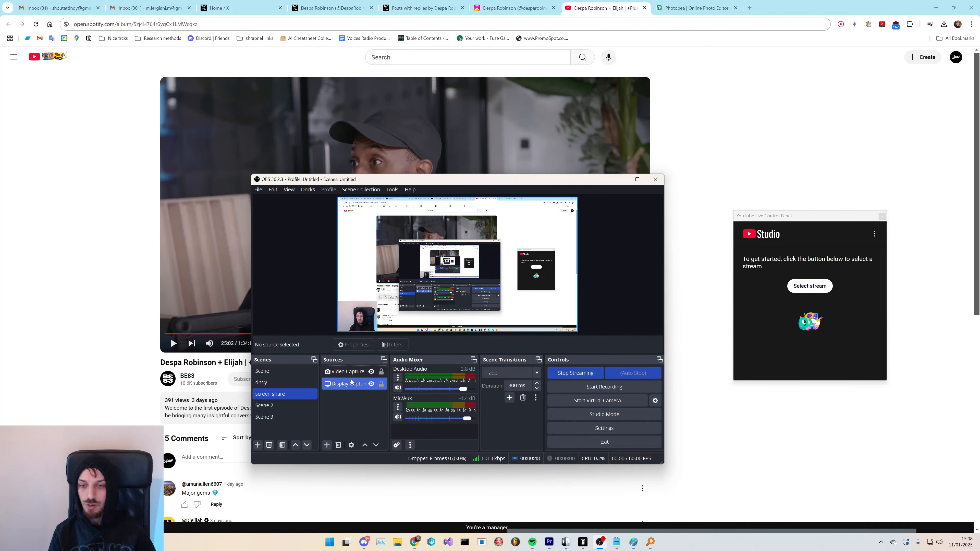
click(327, 446)
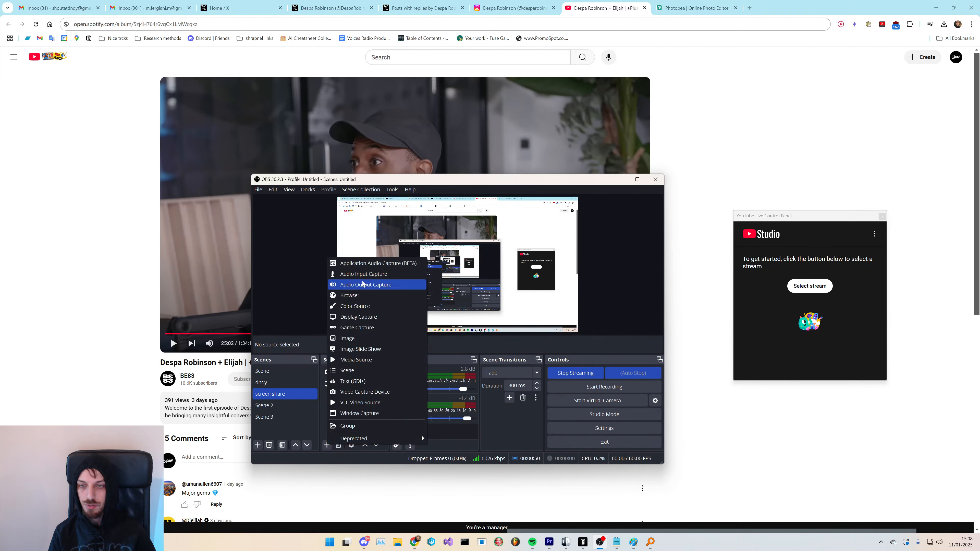
click(386, 271)
click(474, 369)
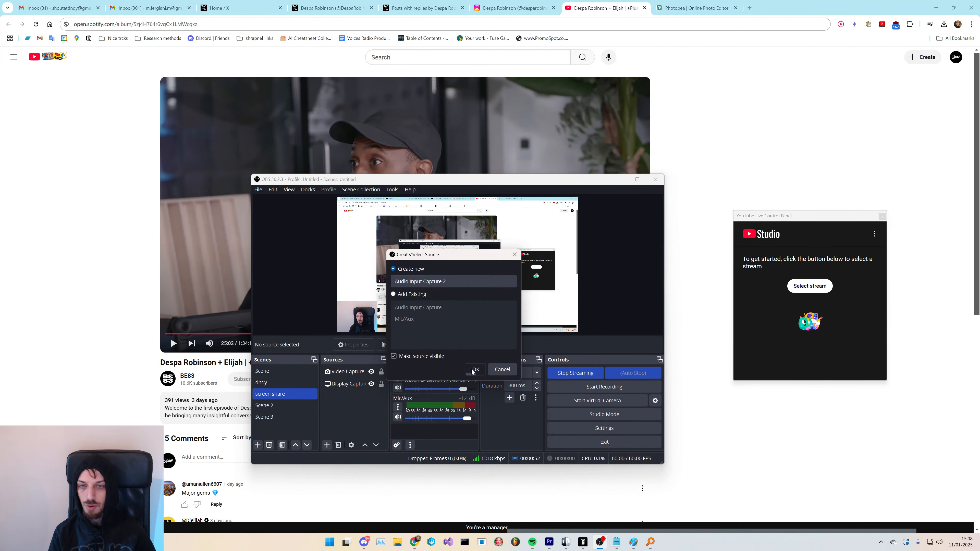
click(386, 226)
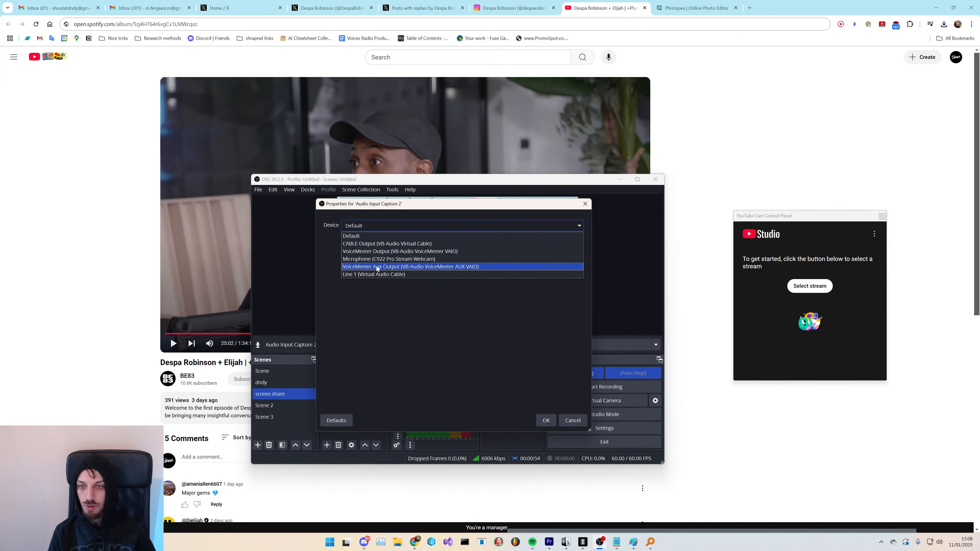
click(380, 258)
click(544, 421)
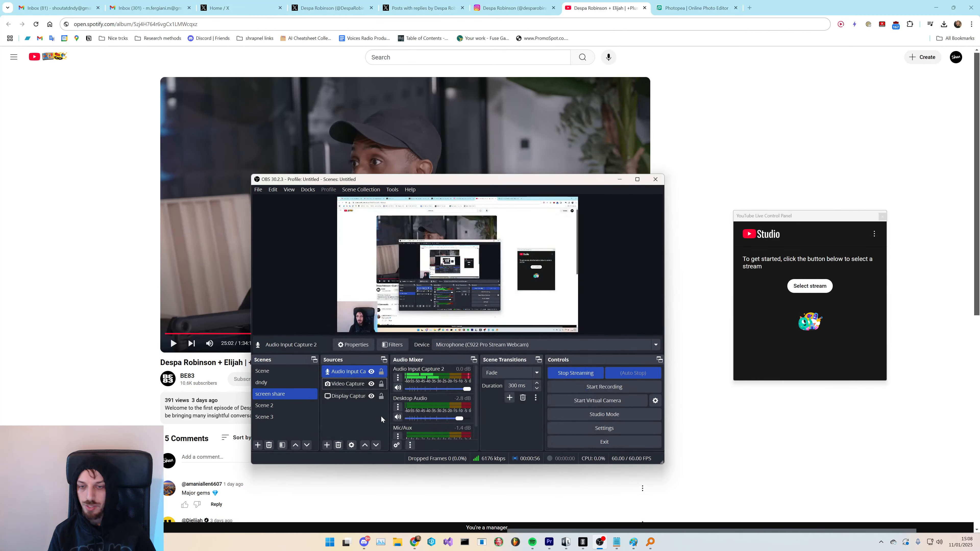
- Add a Gain filter to the Audio Input Capture 2 source
right_click(359, 371)
click(394, 345)
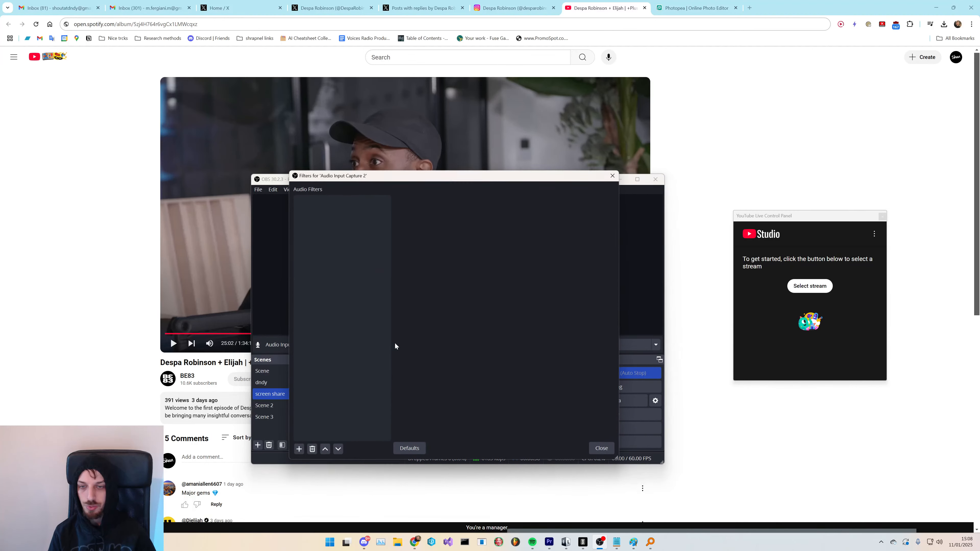
click(301, 449)
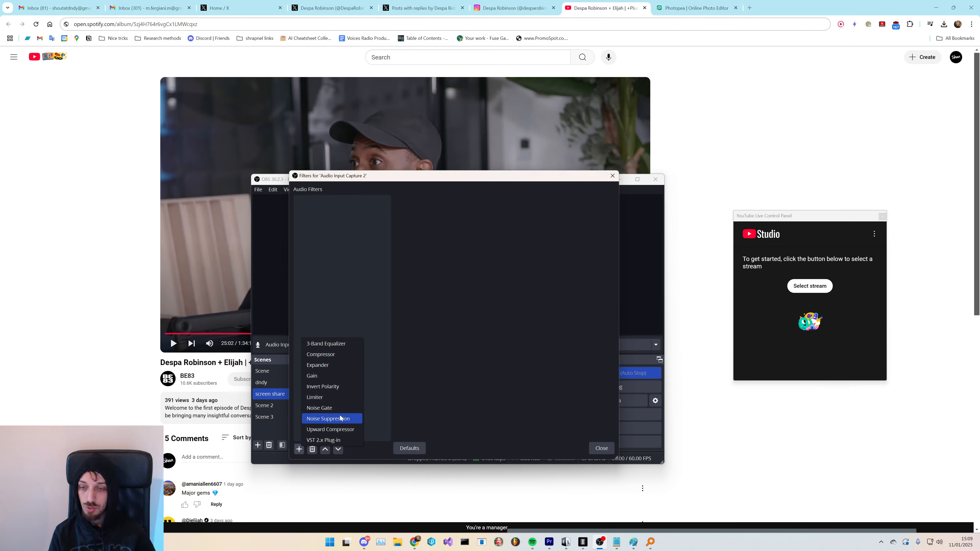
click(335, 376)
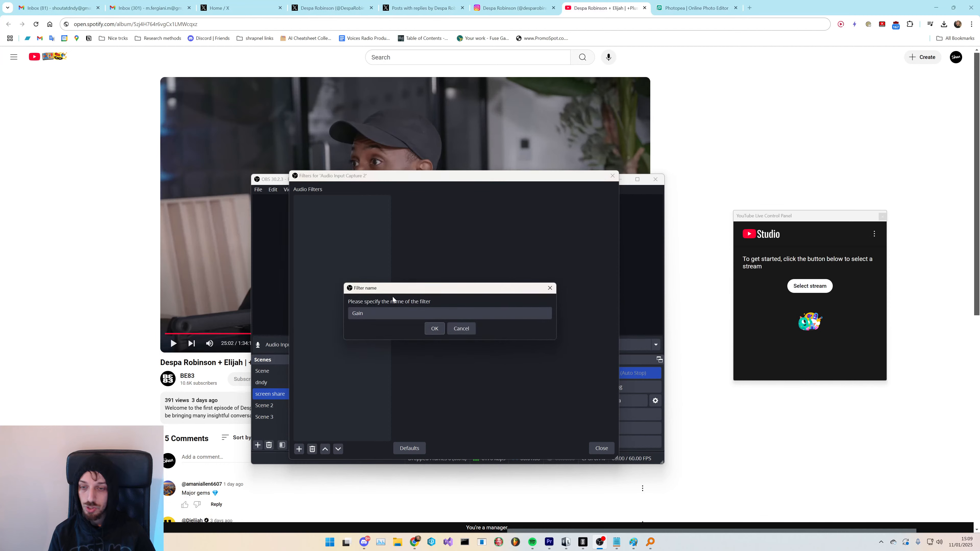
click(434, 328)
- Set the Gain filter to 8.50 dB and close the filters window
drag(451, 178, 745, 198)
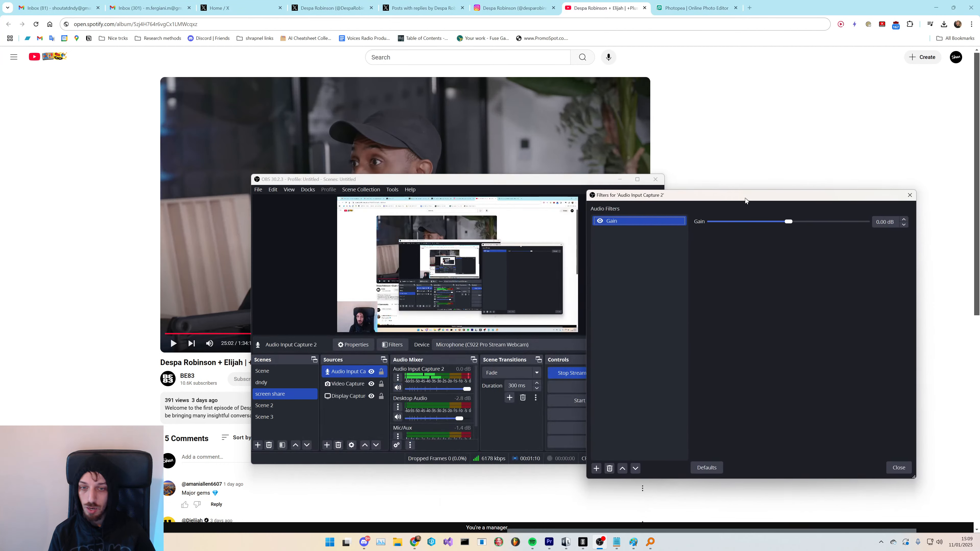
drag(801, 222, 813, 223)
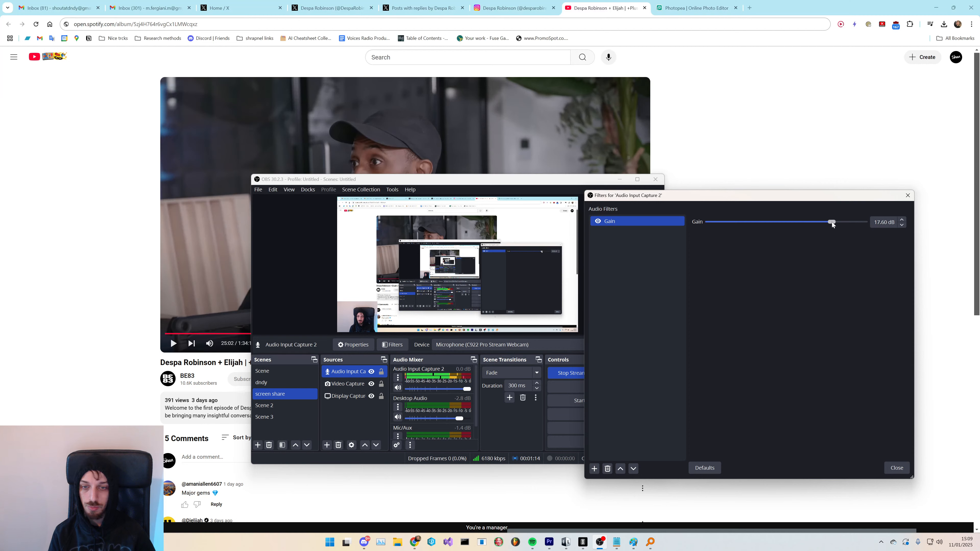
drag(829, 222, 806, 220)
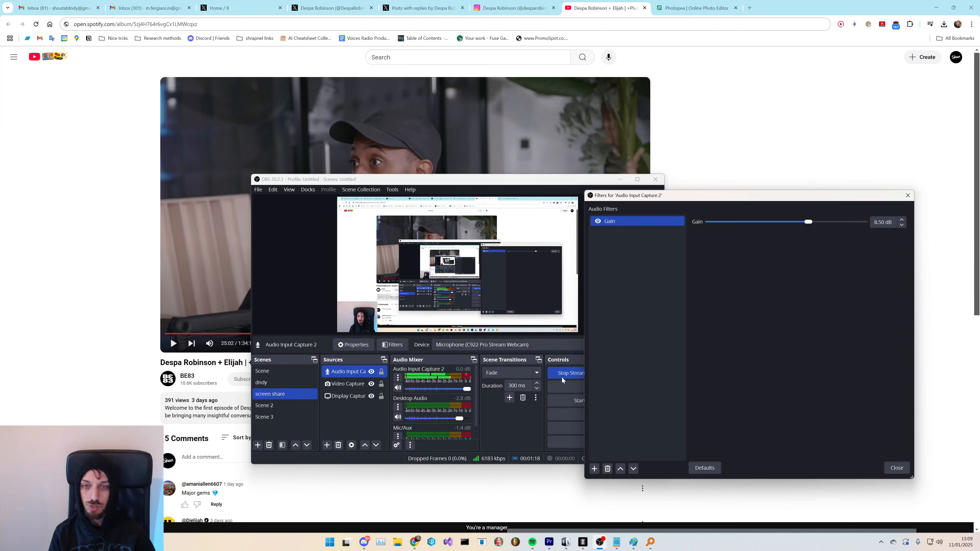
click(896, 468)
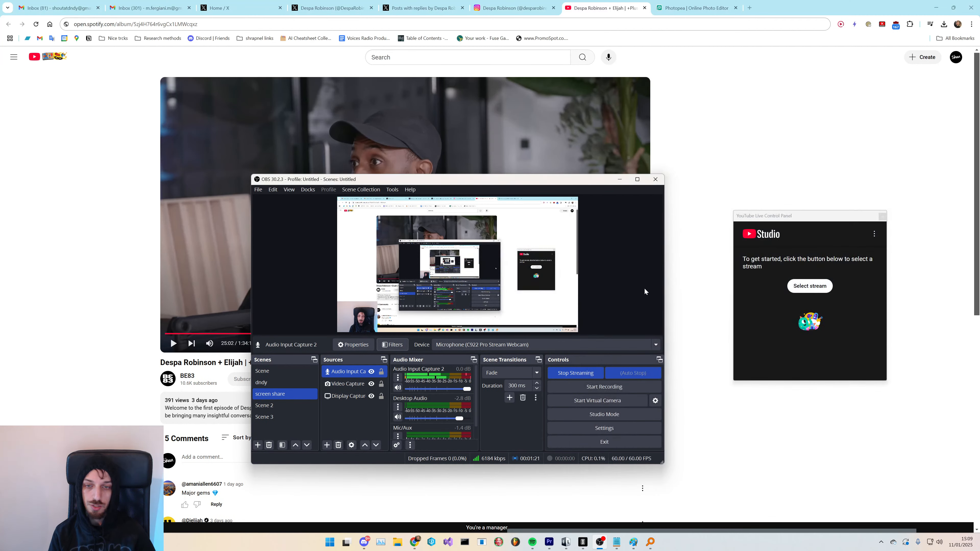
- Close the other browser tabs, keeping the video tab, and open a new blank tab
click(937, 7)
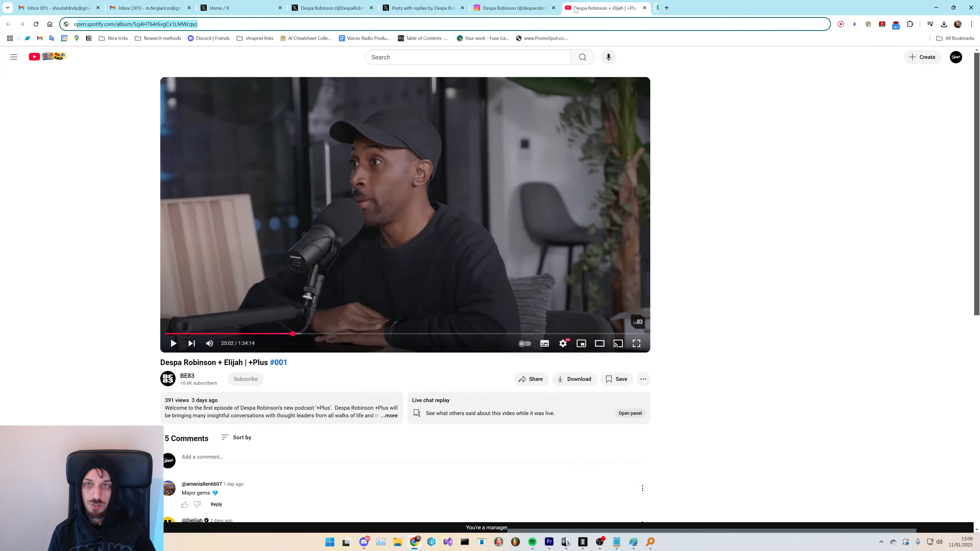
middle_click(400, 3)
middle_click(328, 5)
middle_click(239, 5)
middle_click(150, 5)
middle_click(83, 5)
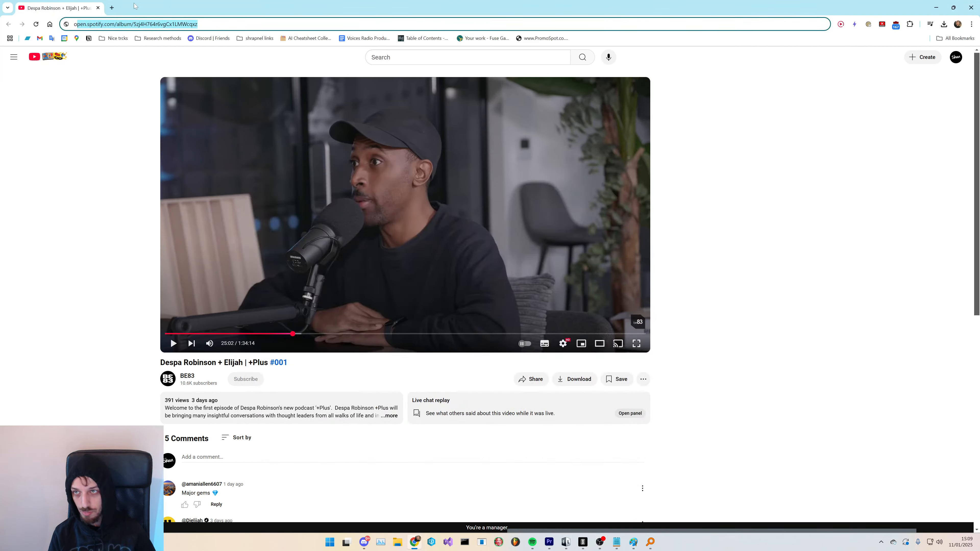
click(112, 8)
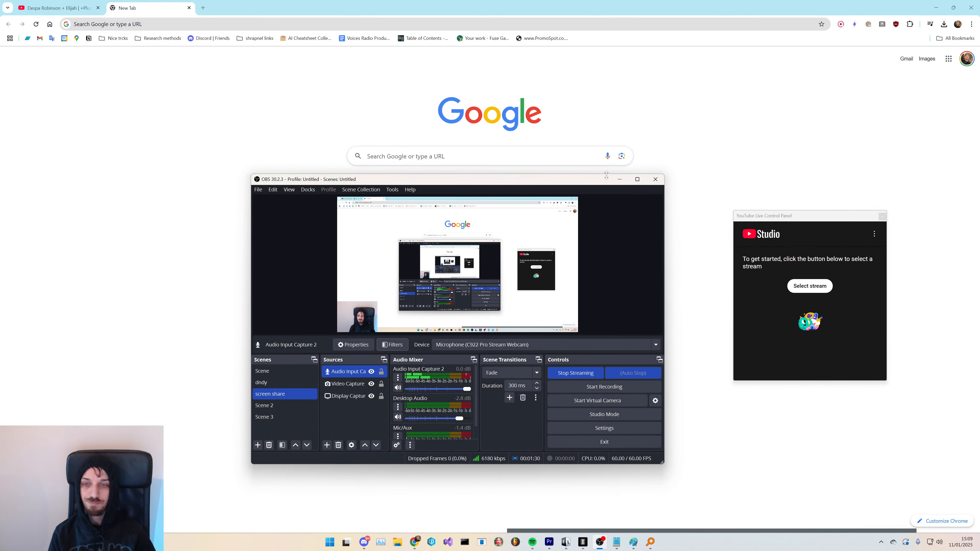
- Open the Notepad to-do list over the preview and append " in premiere pro" to the "Project set up" line
click(616, 542)
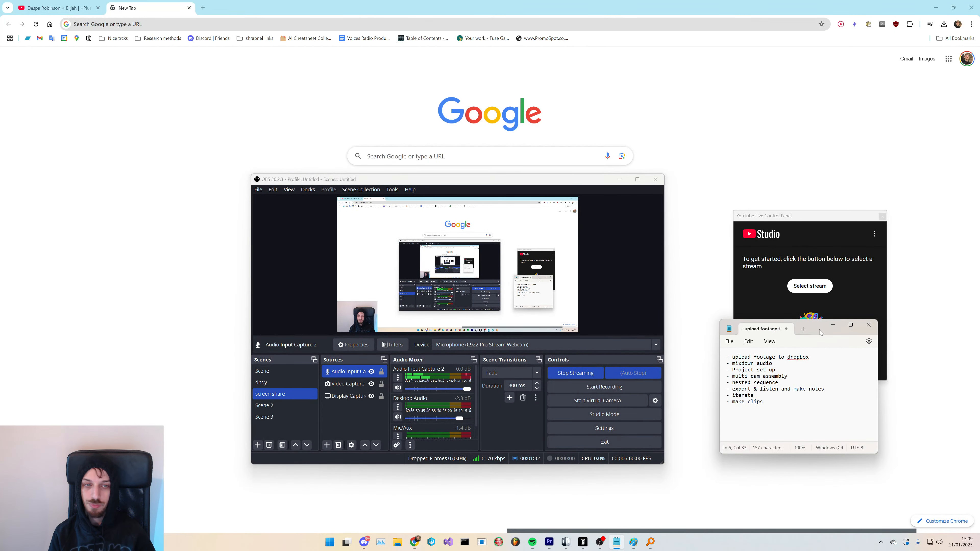
drag(820, 332, 480, 210)
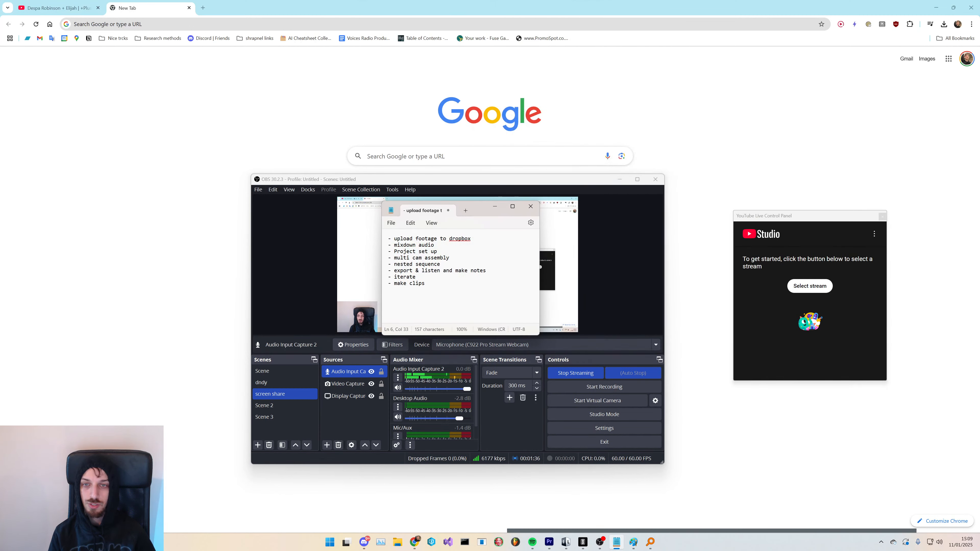
drag(394, 243, 479, 240)
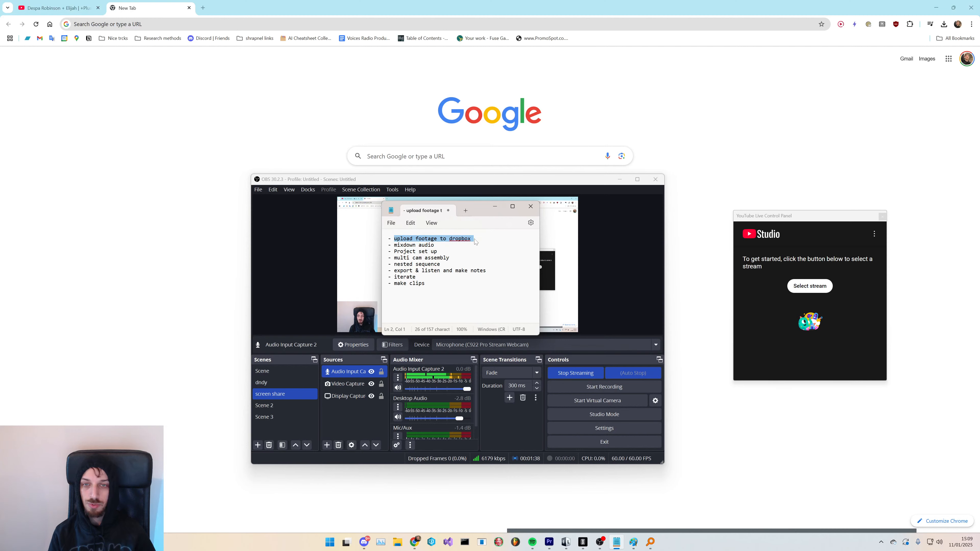
click(462, 260)
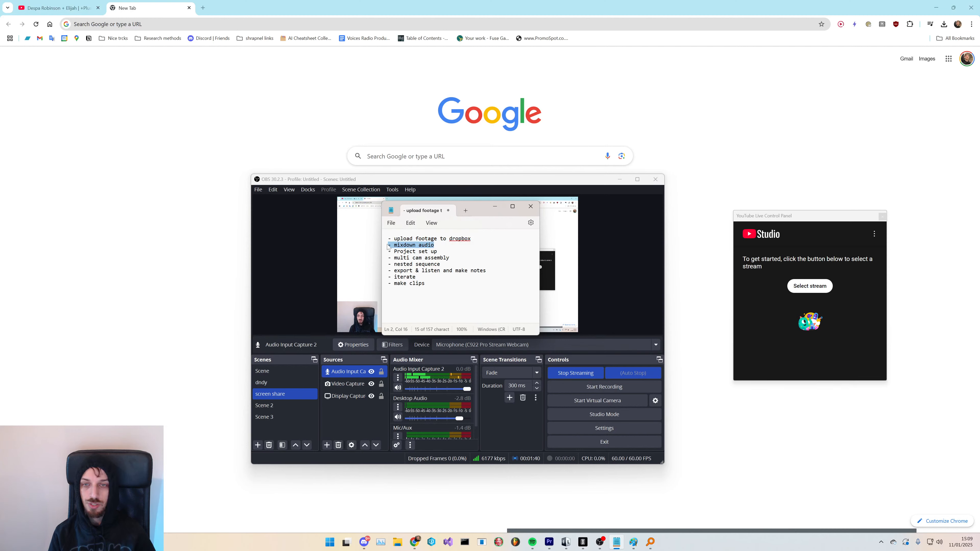
drag(439, 251, 395, 253)
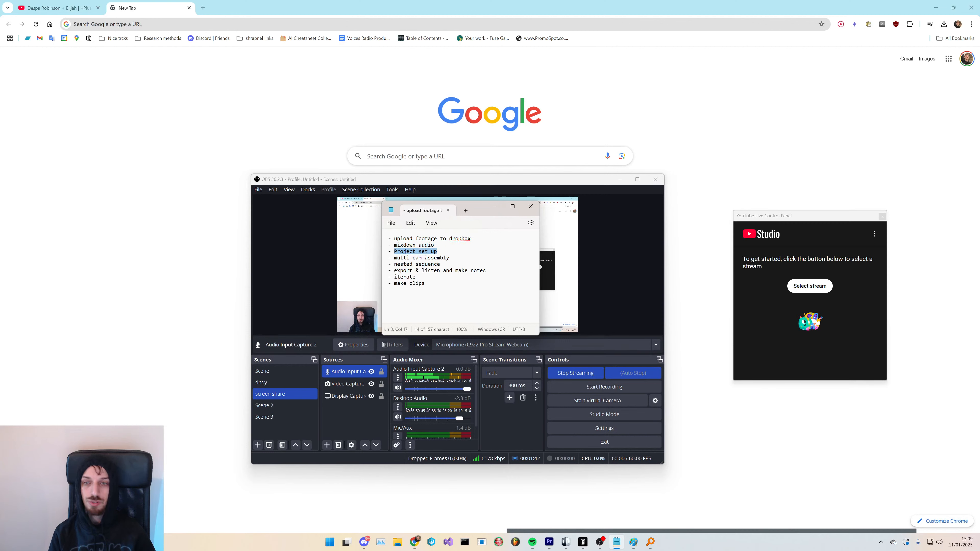
click(425, 252)
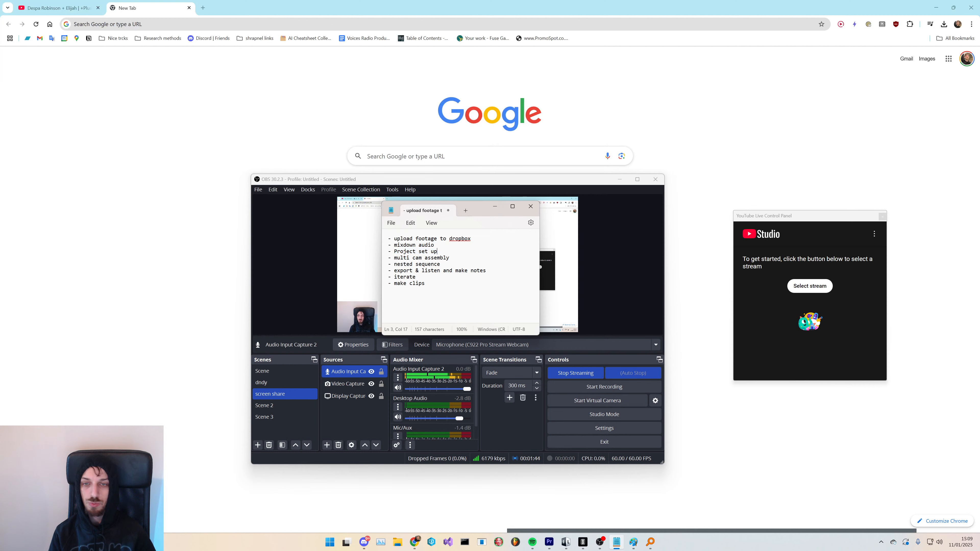
text(i)
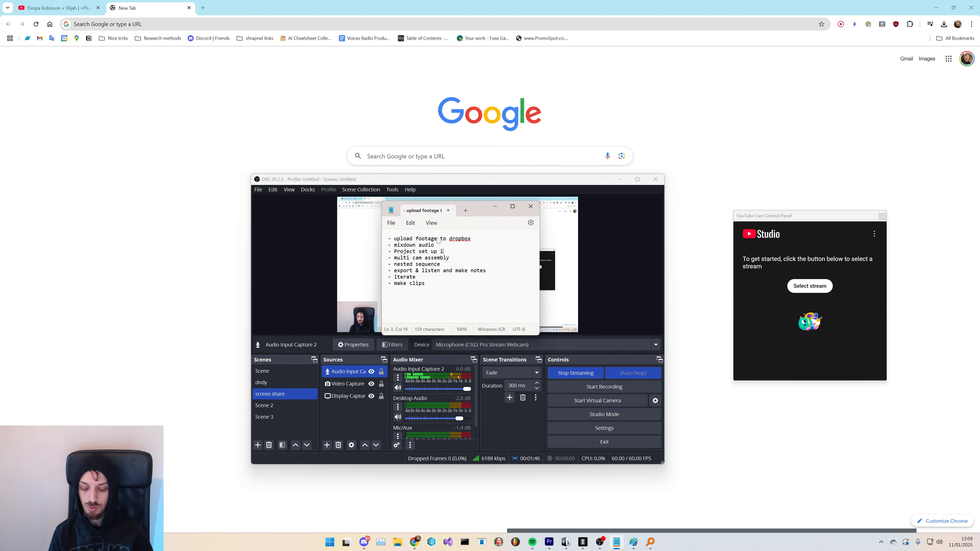
text(n premiere)
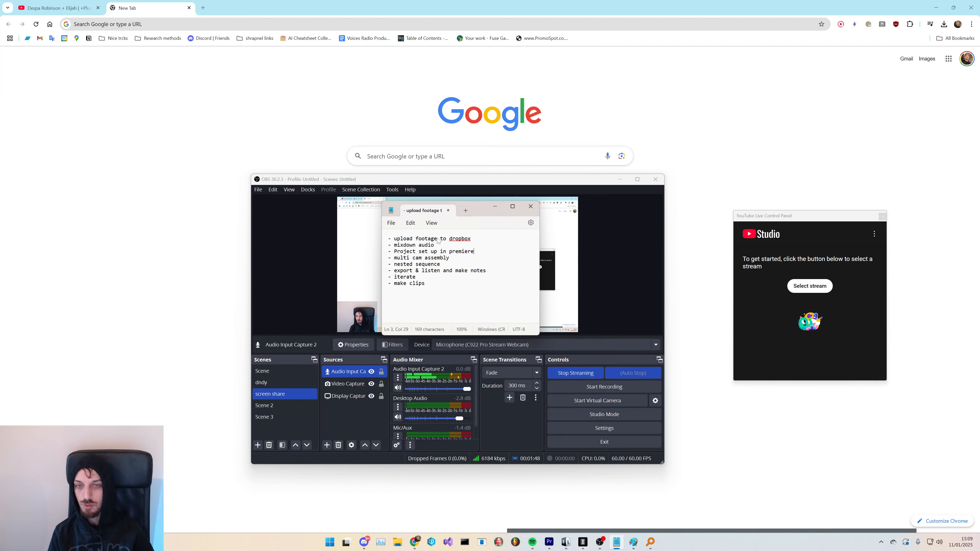
text( pro)
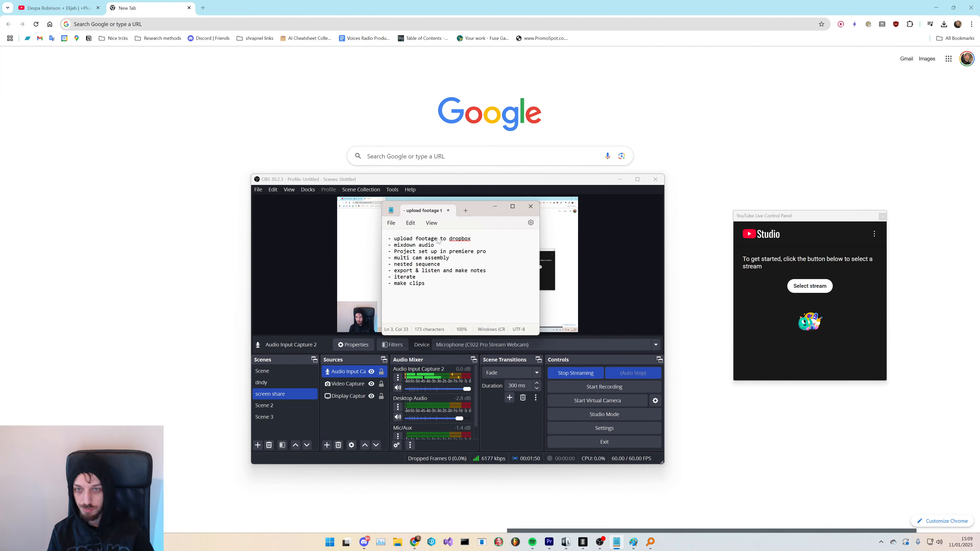
- Highlight the remaining to-do items one by one while reviewing the workflow list
drag(450, 258, 393, 263)
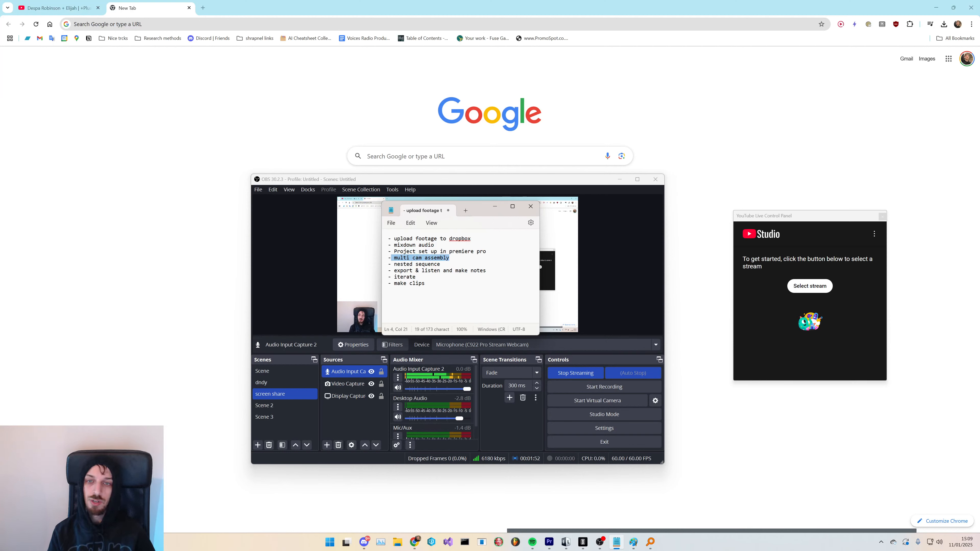
drag(460, 259, 399, 259)
click(435, 265)
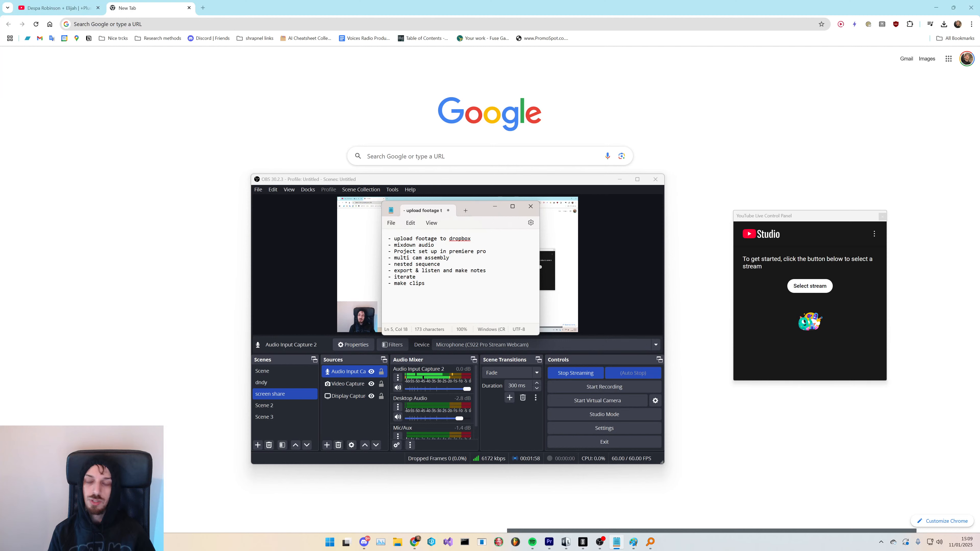
drag(441, 264, 395, 267)
click(425, 271)
drag(491, 271, 395, 272)
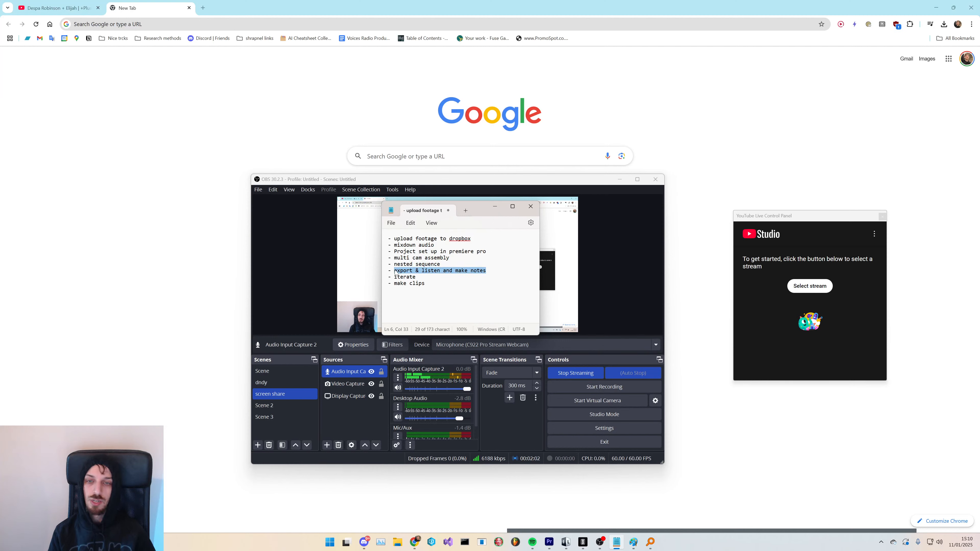
click(426, 284)
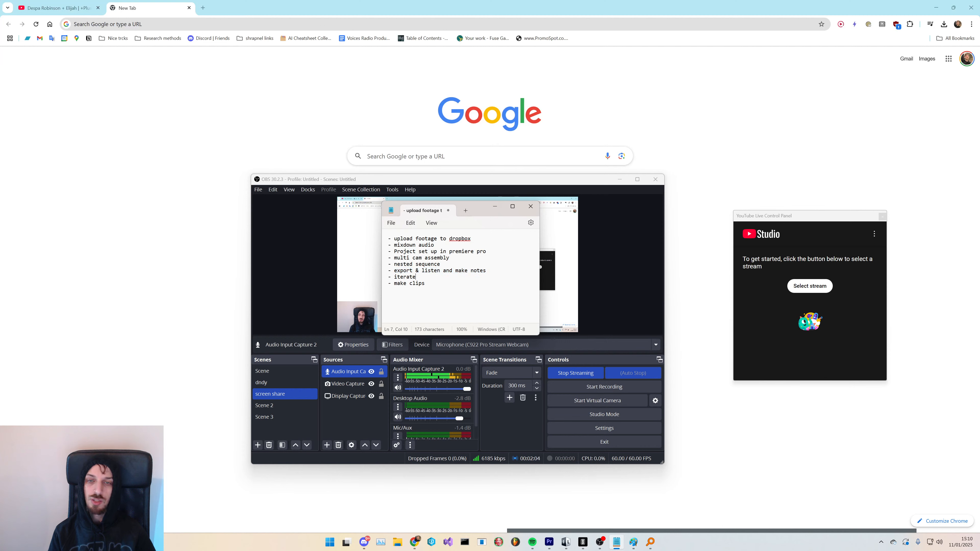
drag(486, 273, 456, 272)
click(487, 272)
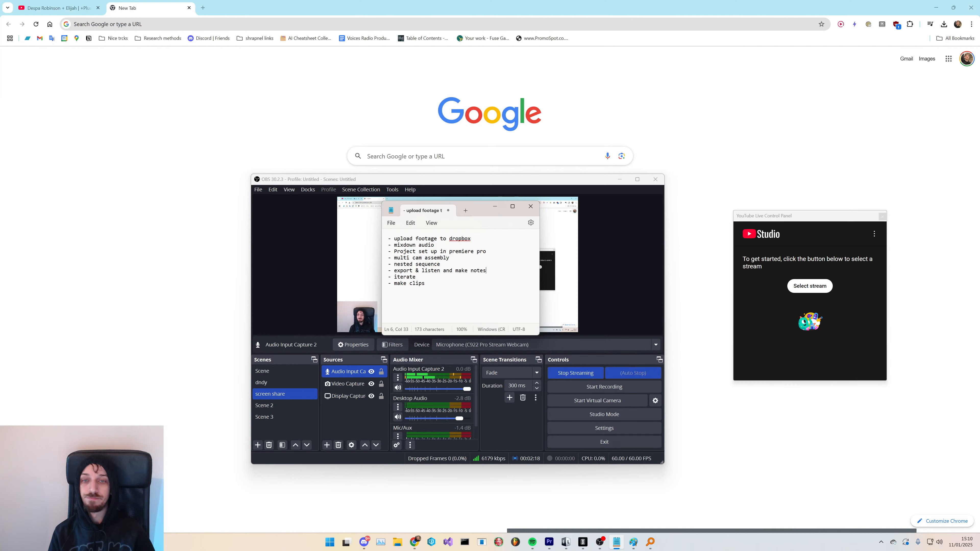
drag(416, 277, 401, 279)
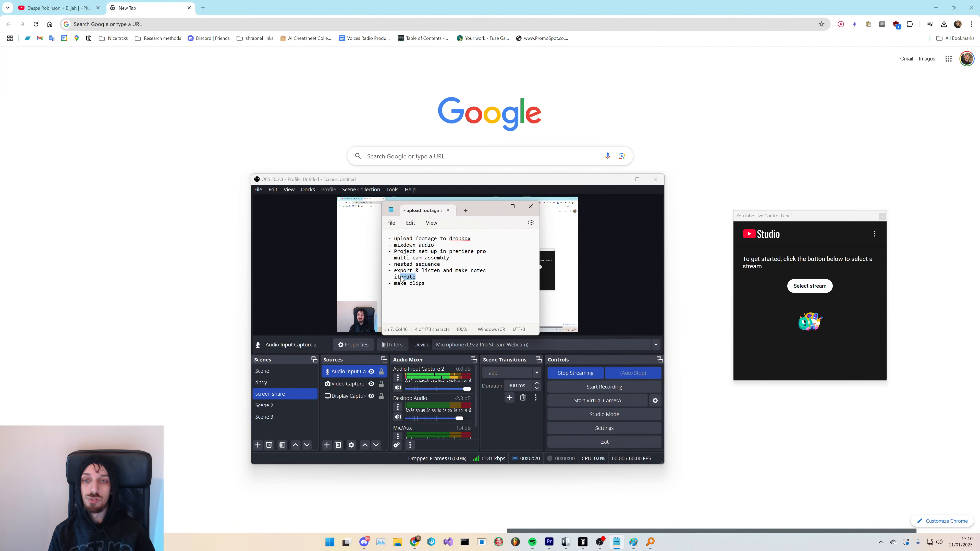
click(417, 277)
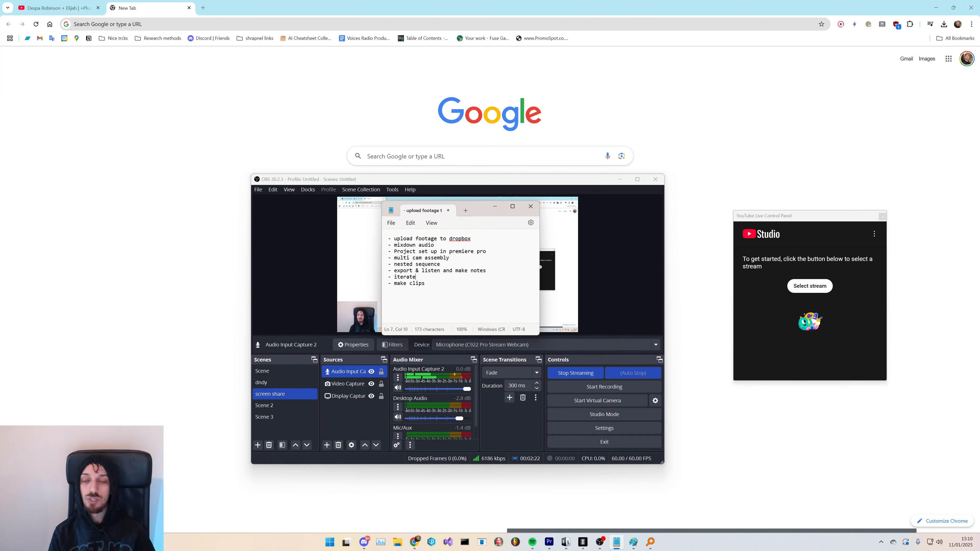
mouse_move(488, 271)
mouse_down()
mouse_move(453, 275)
mouse_move(489, 273)
mouse_up()
click(444, 272)
click(417, 277)
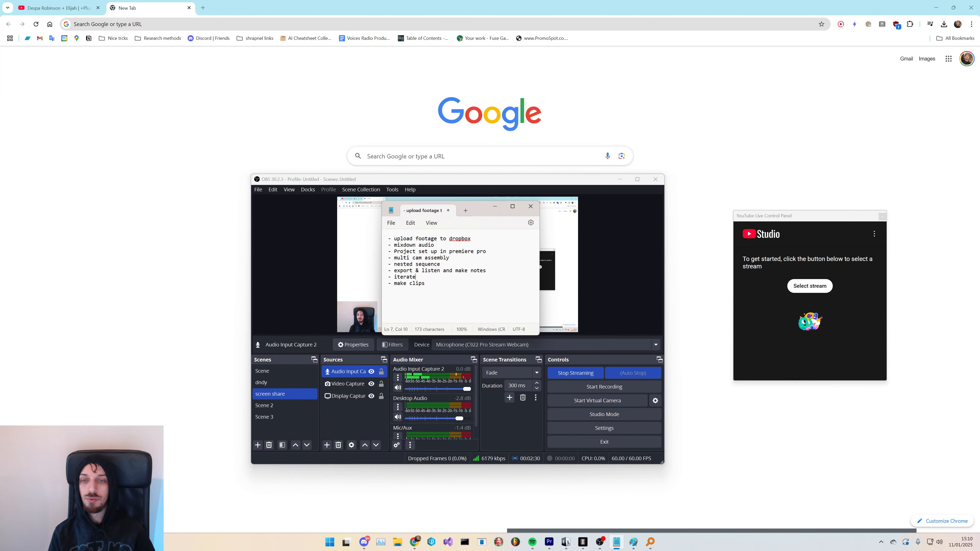
drag(416, 277, 388, 284)
click(417, 277)
click(426, 283)
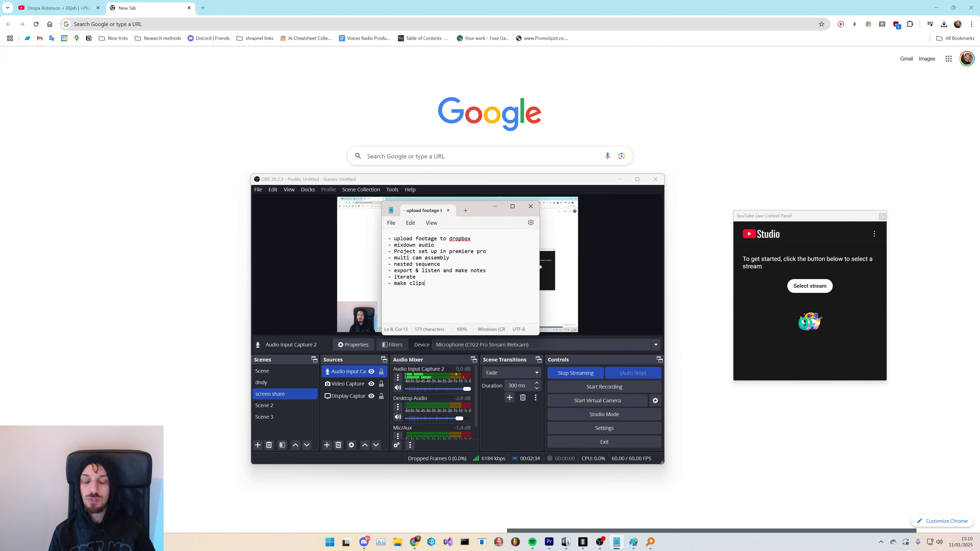
- Move the Notepad to-do window lower over the OBS preview
drag(480, 214, 422, 257)
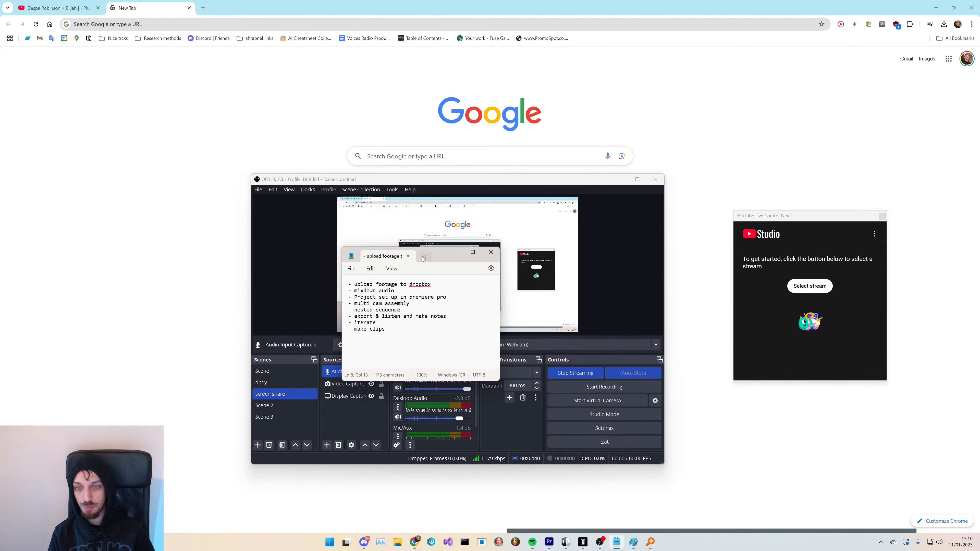
click(370, 269)
click(351, 268)
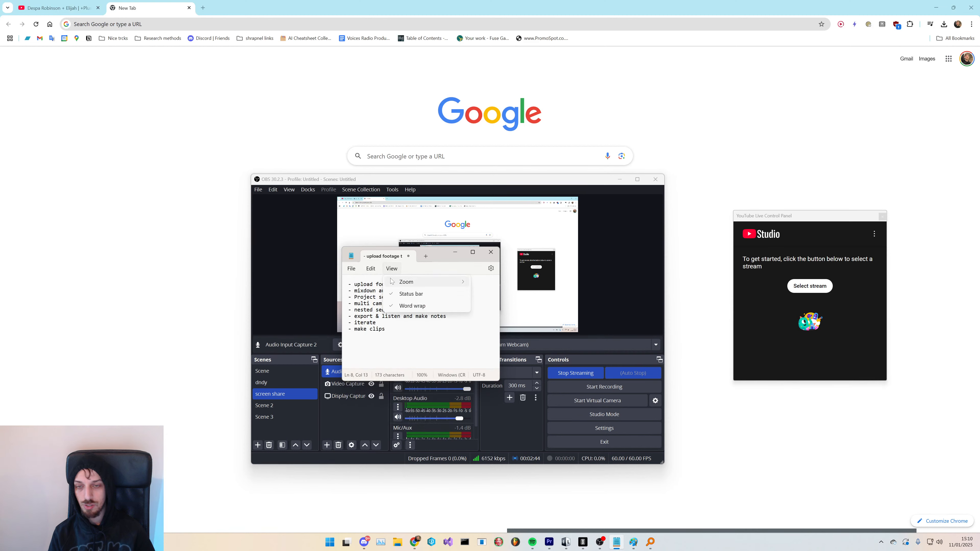
mouse_move(373, 268)
click(463, 340)
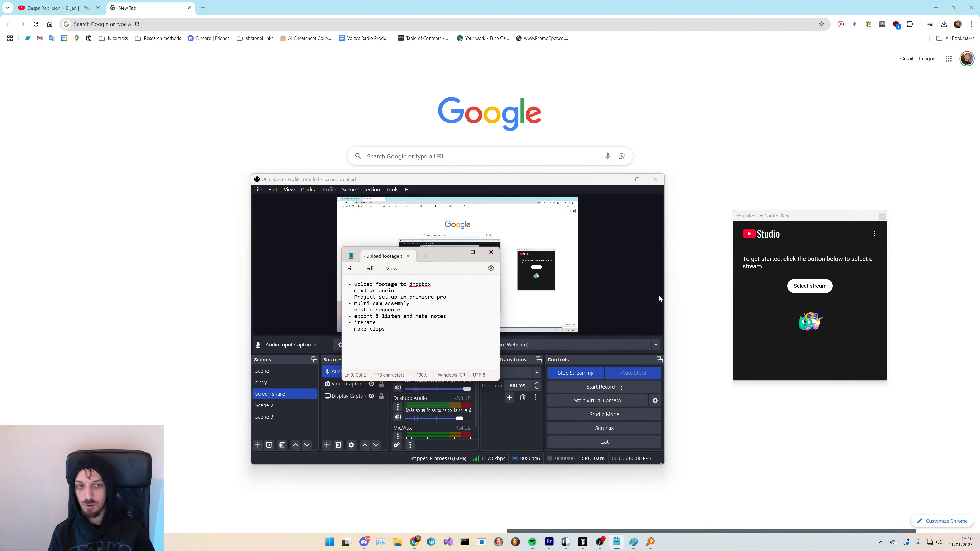
- Select the current live stream in the YouTube Live Control Panel
click(810, 286)
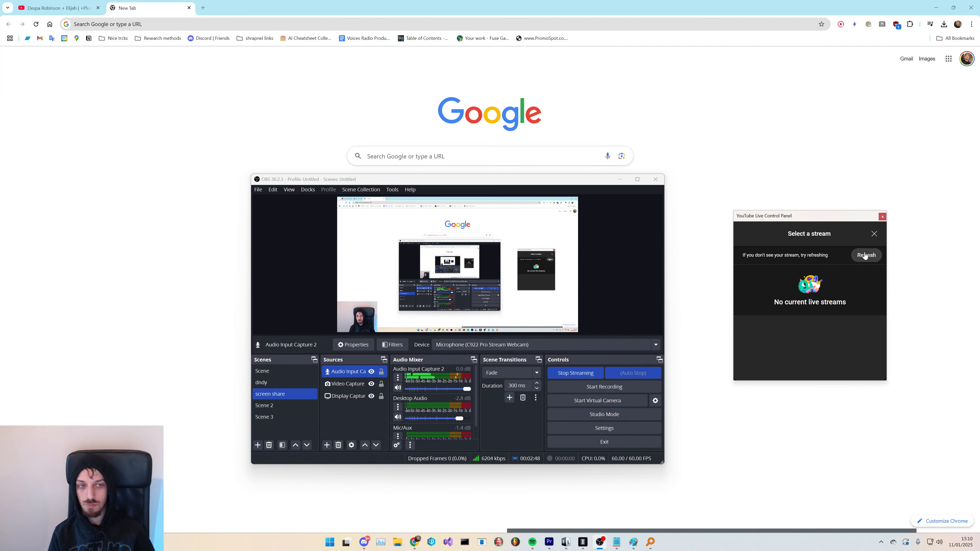
click(814, 278)
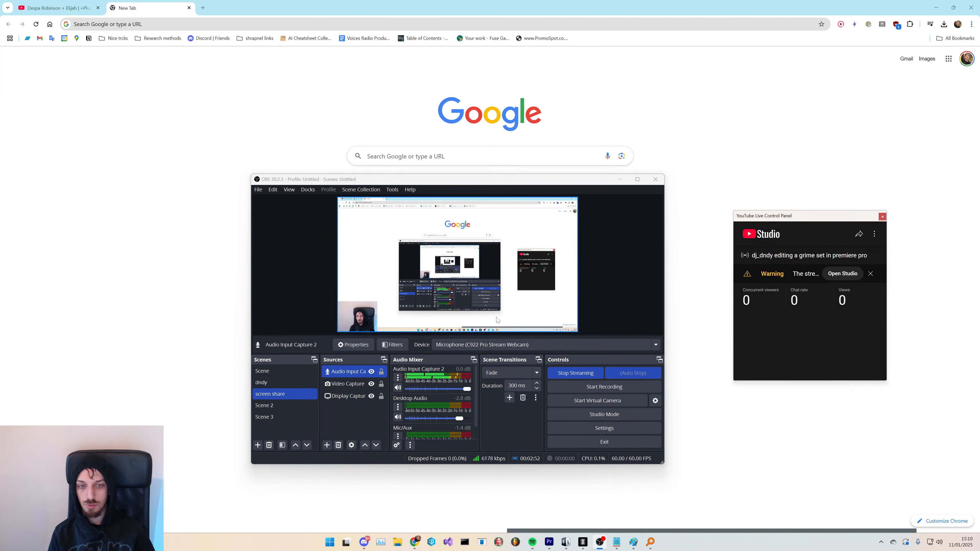
- Switch back to the Notepad to-do list, open its font settings and set the font size to 72
key(alt+Tab)
drag(380, 338, 355, 292)
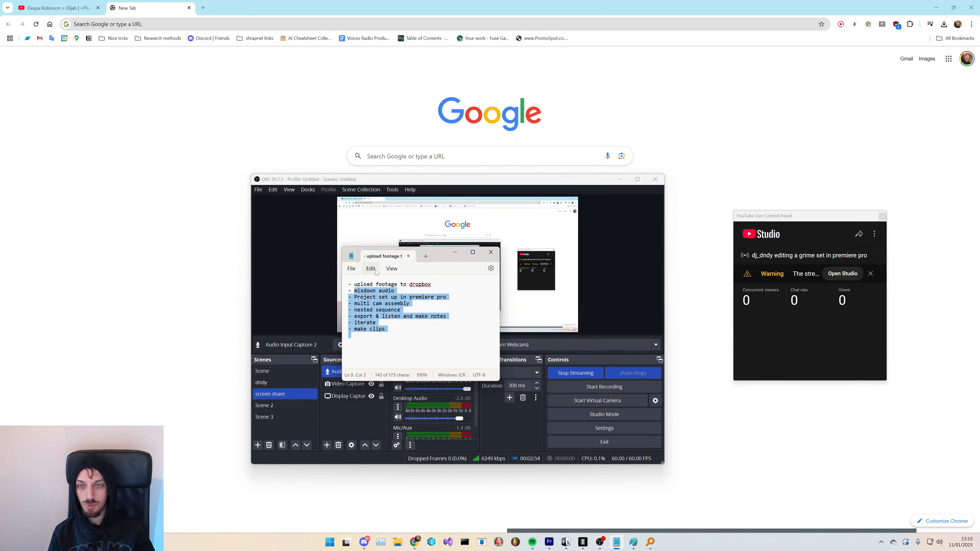
click(373, 270)
click(357, 270)
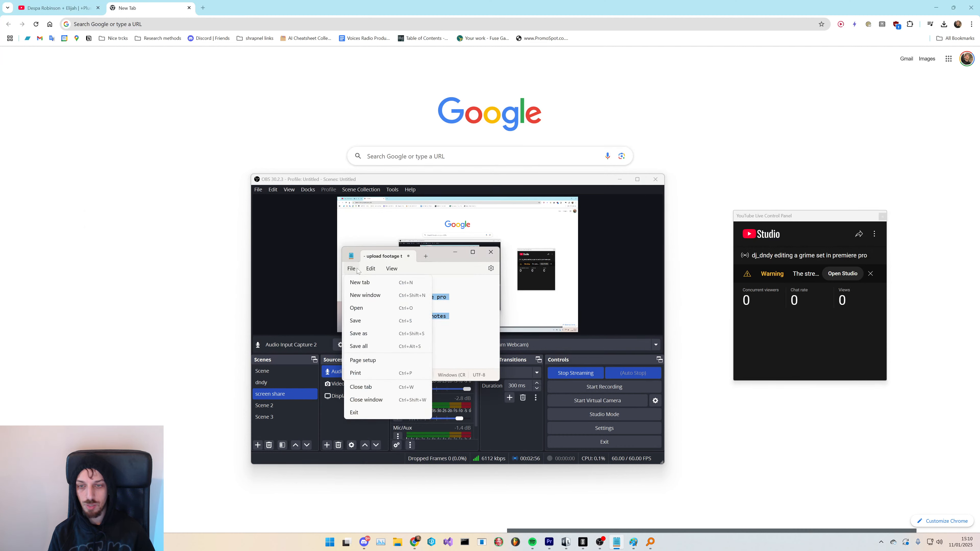
click(371, 269)
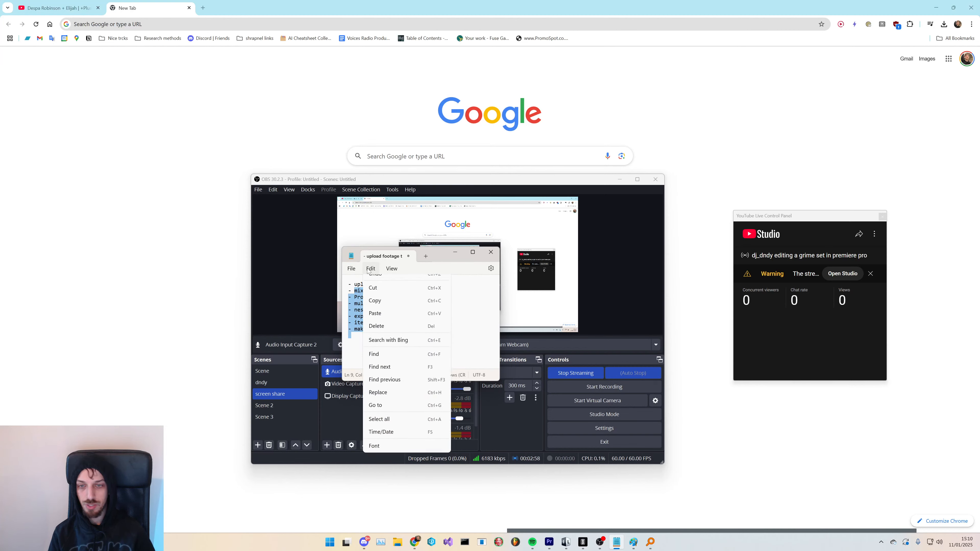
click(374, 454)
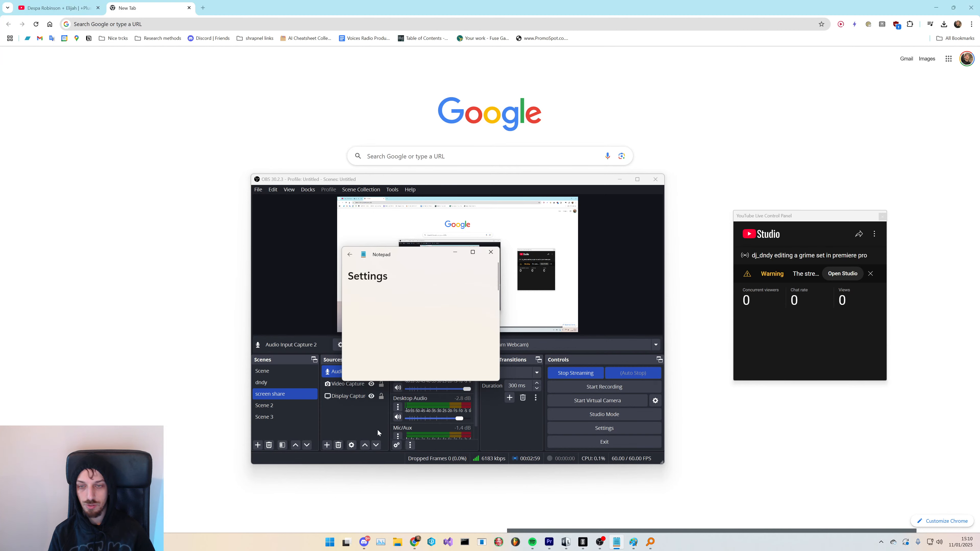
click(466, 258)
click(778, 186)
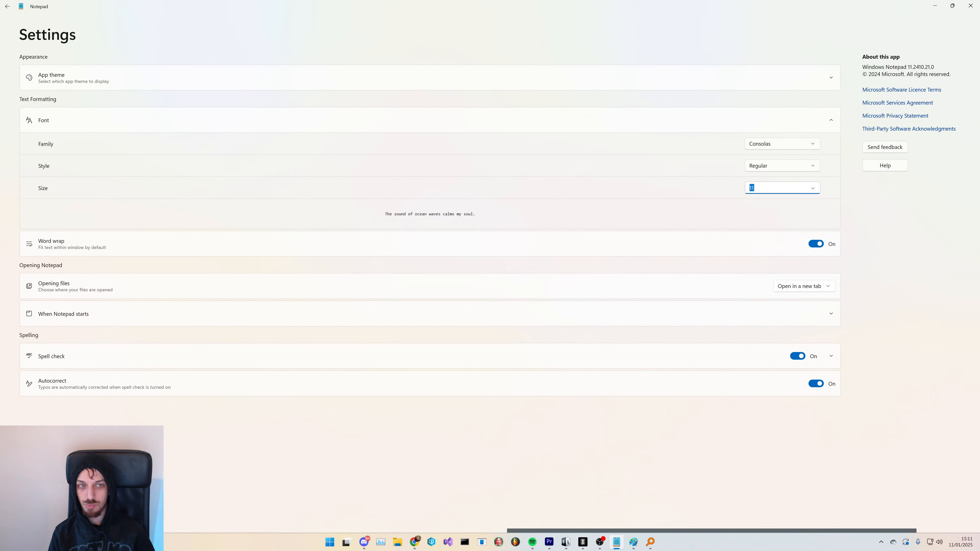
click(813, 188)
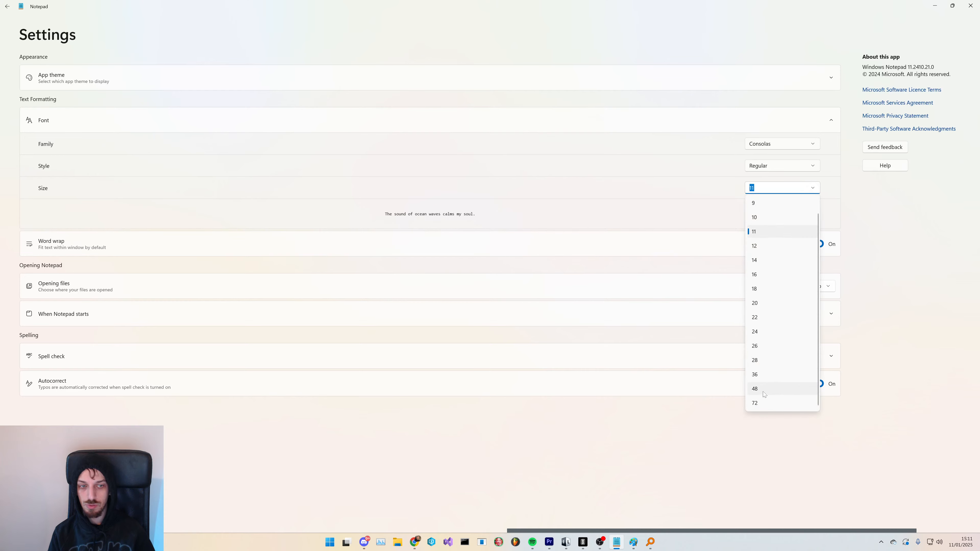
click(767, 402)
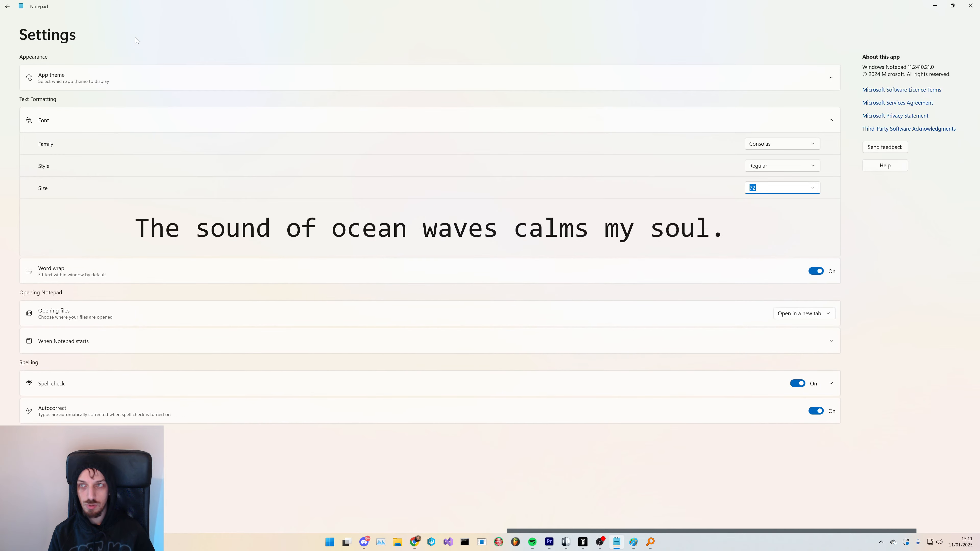
- Return from settings to the to-do document and maximize the Notepad window
click(8, 6)
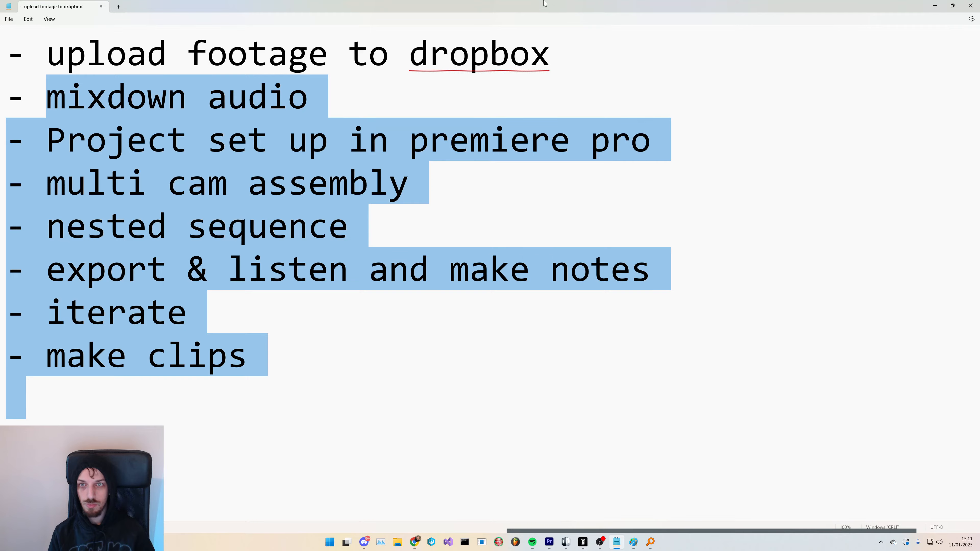
drag(544, 2, 420, 197)
double_click(420, 197)
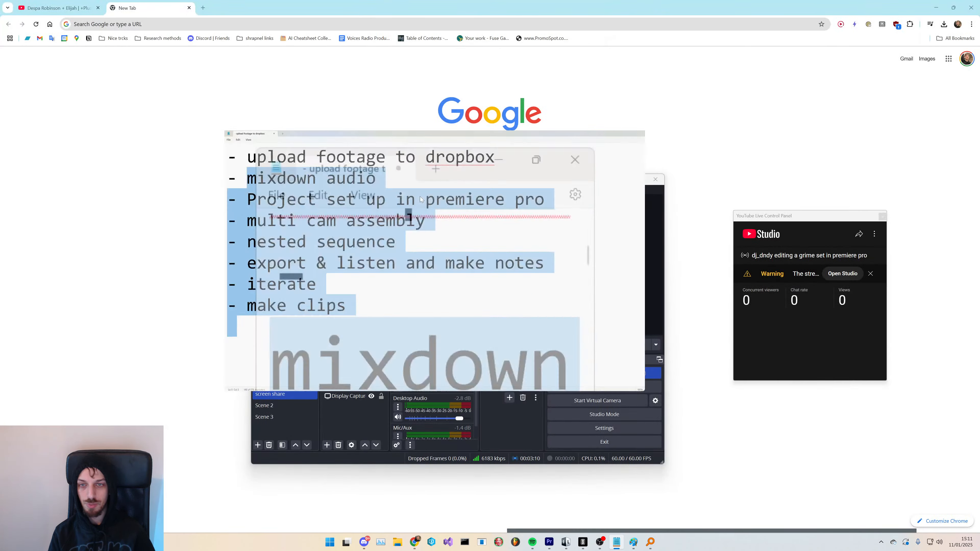
- Highlight the upload and mixdown items in the enlarged to-do list
click(394, 226)
drag(224, 314, 47, 98)
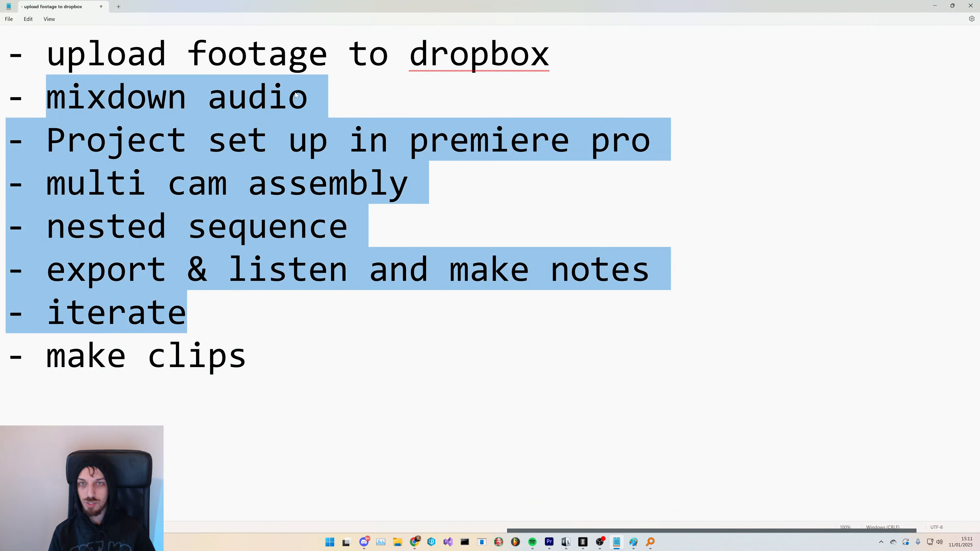
click(289, 98)
click(289, 227)
click(216, 312)
drag(308, 99, 32, 53)
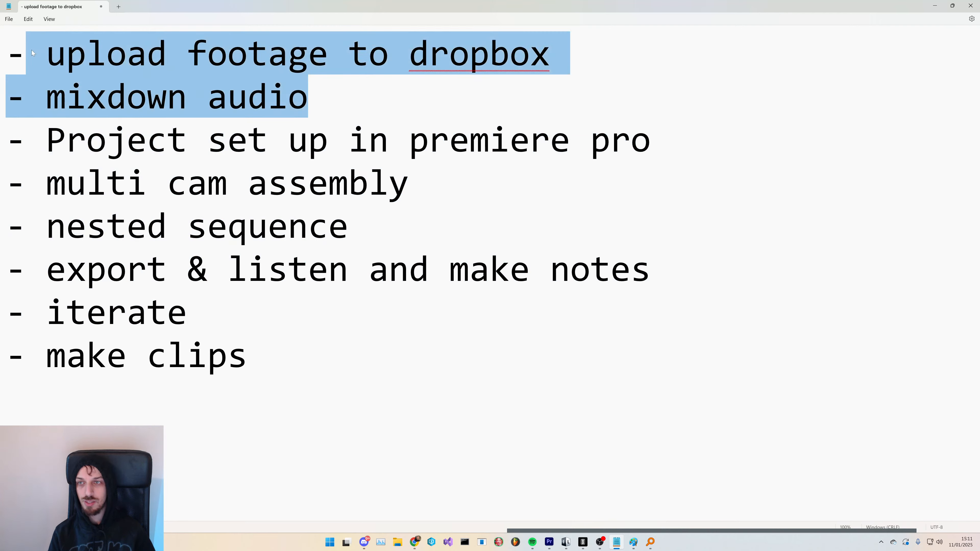
click(267, 97)
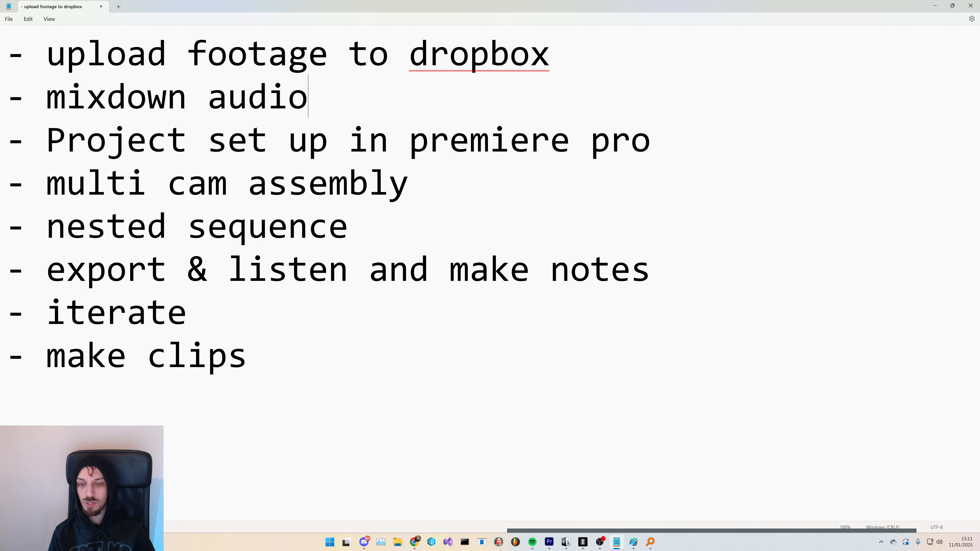
- Open File Explorer, go to Dropbox and jump to the Skeen folder
click(399, 548)
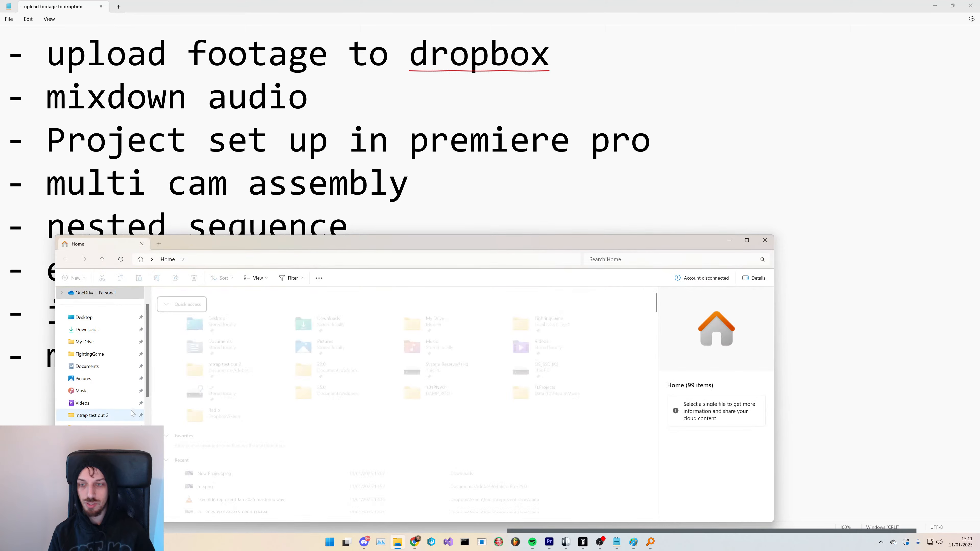
scroll(96, 361, down, 4)
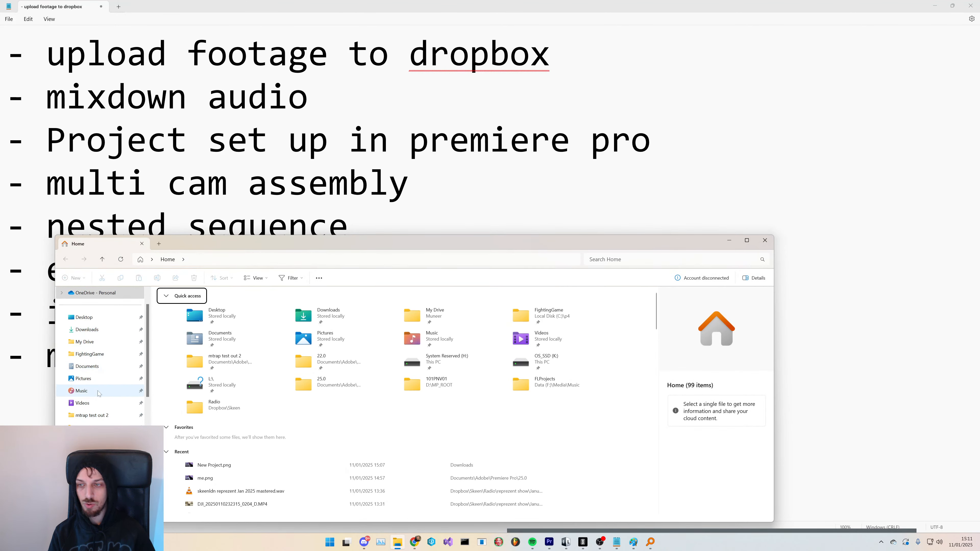
click(86, 391)
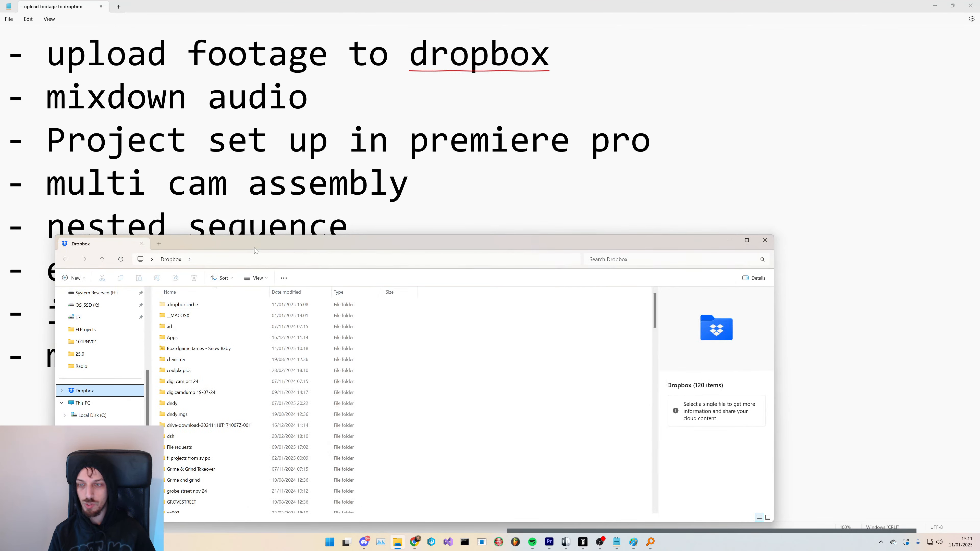
drag(254, 247, 325, 157)
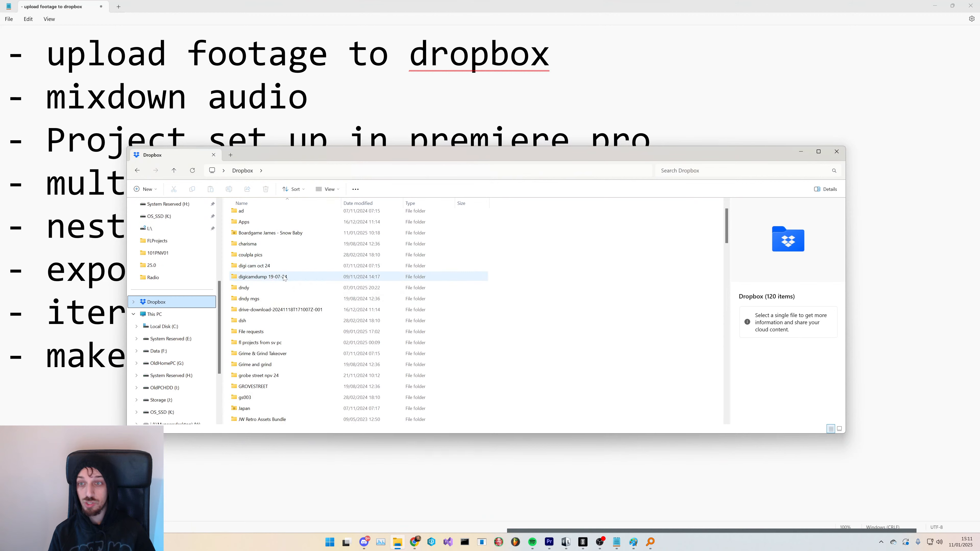
scroll(270, 309, down, 2)
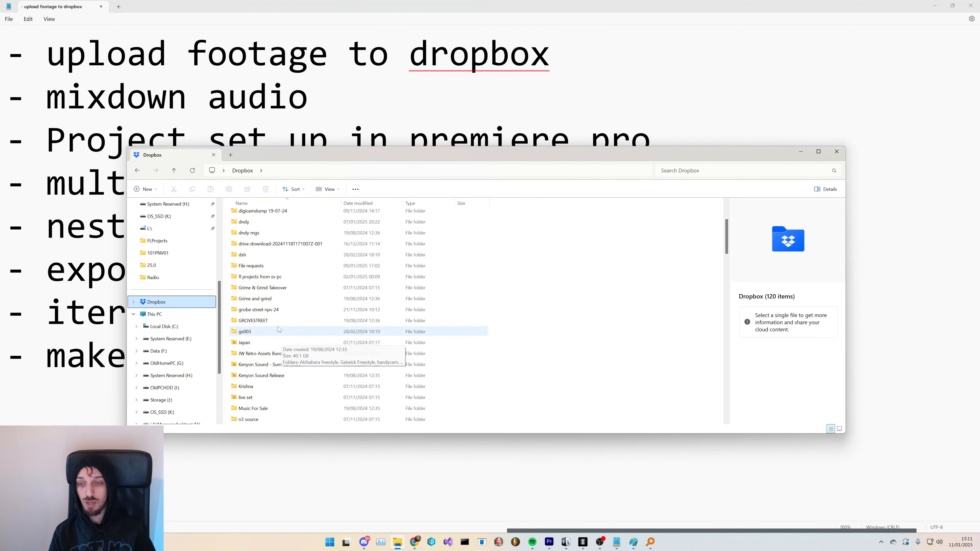
scroll(259, 336, up, 3)
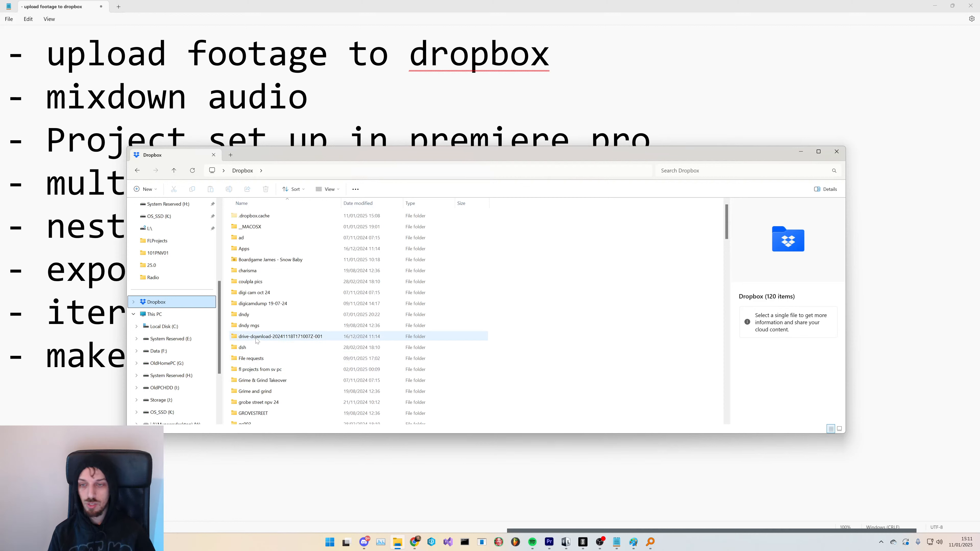
click(265, 338)
text(ske)
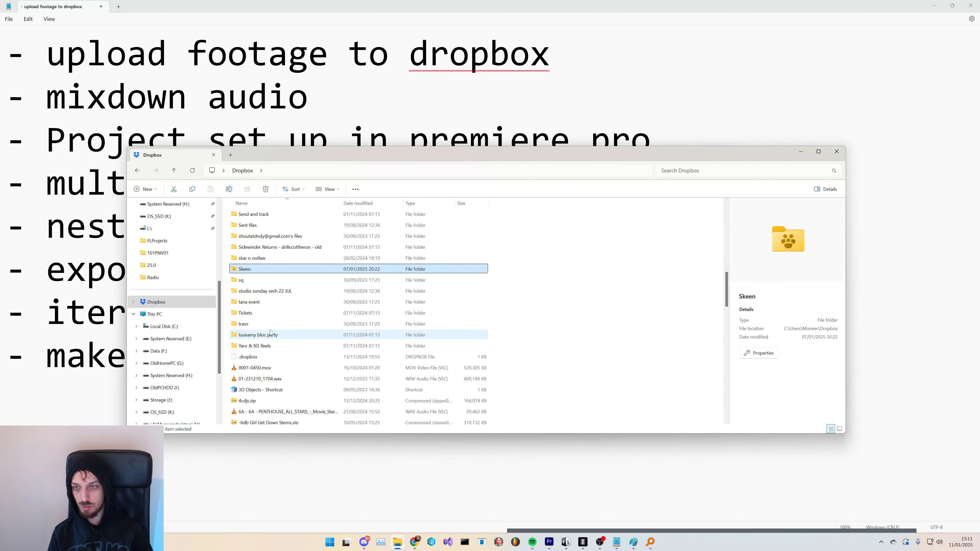
- Navigate into Skeen > Radio > reprezent show > January 25
double_click(301, 269)
click(263, 293)
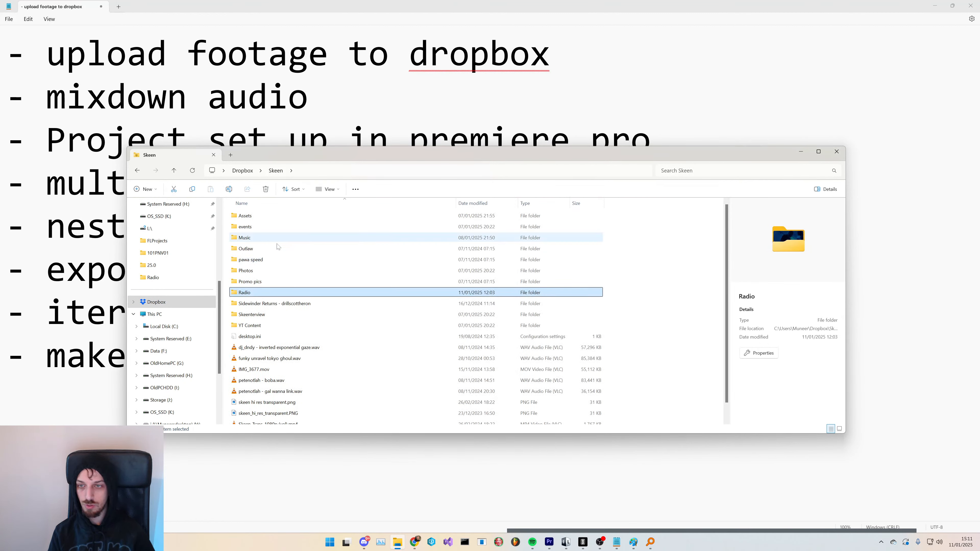
double_click(263, 293)
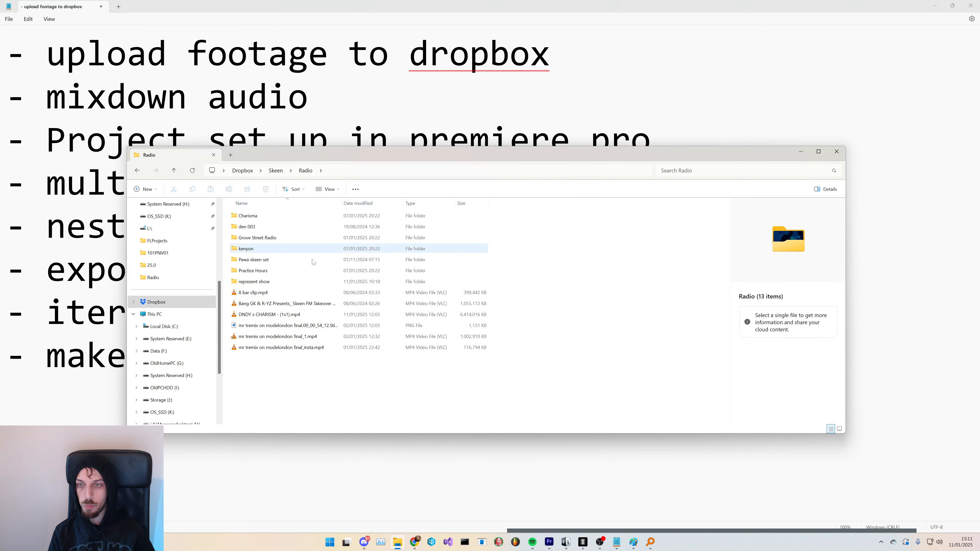
double_click(268, 282)
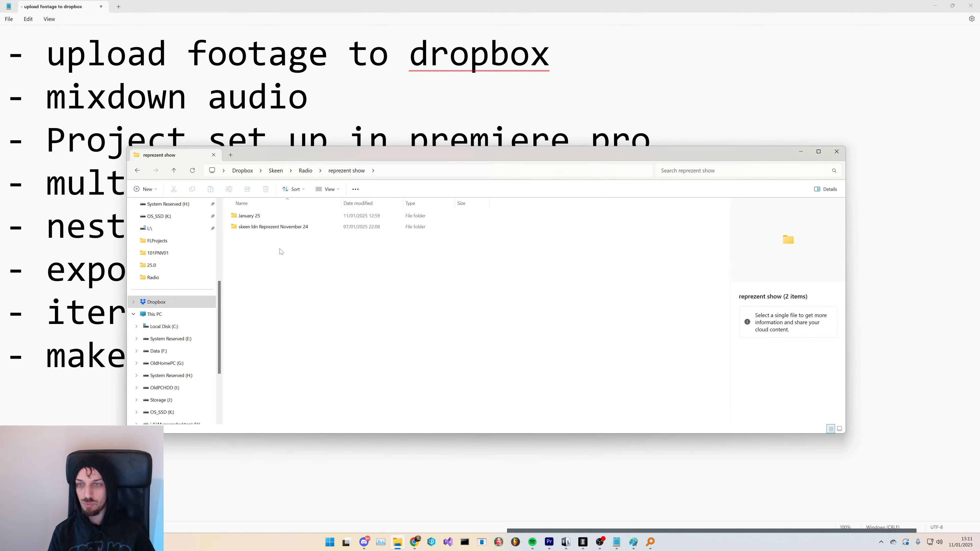
click(262, 219)
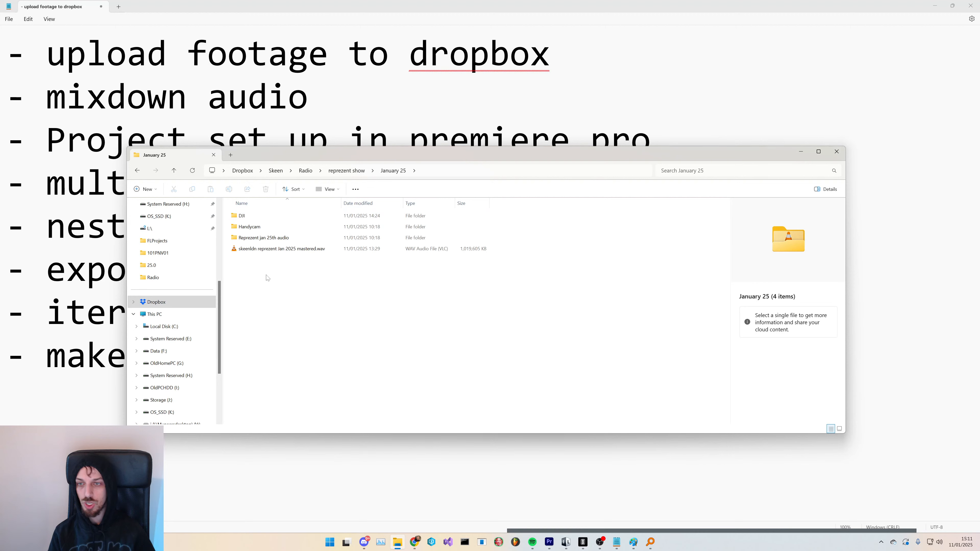
- Inspect the DJI and Handycam footage folders inside January 25, returning to January 25 each time
double_click(242, 215)
drag(544, 278, 219, 222)
click(335, 295)
drag(516, 288, 253, 224)
click(289, 277)
click(399, 171)
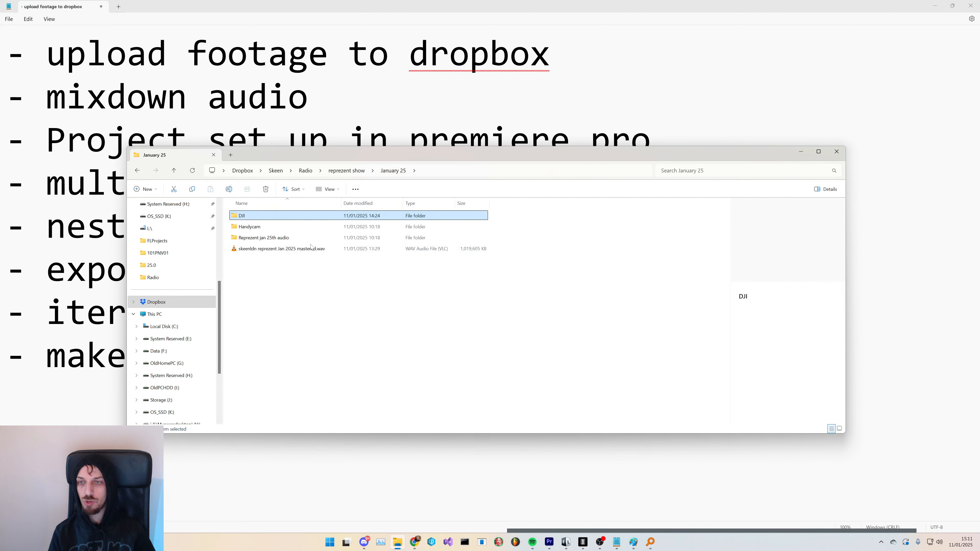
click(253, 231)
double_click(253, 227)
drag(521, 263, 221, 203)
click(293, 270)
click(393, 171)
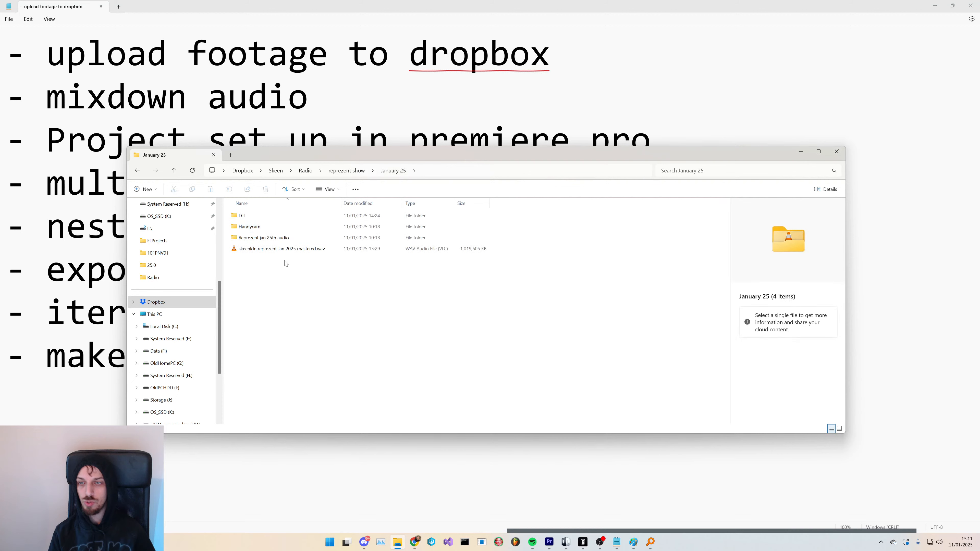
- Inspect the Reprezent jan 25th audio folder and the mastered WAV file in January 25
double_click(358, 236)
drag(272, 308, 332, 206)
click(312, 312)
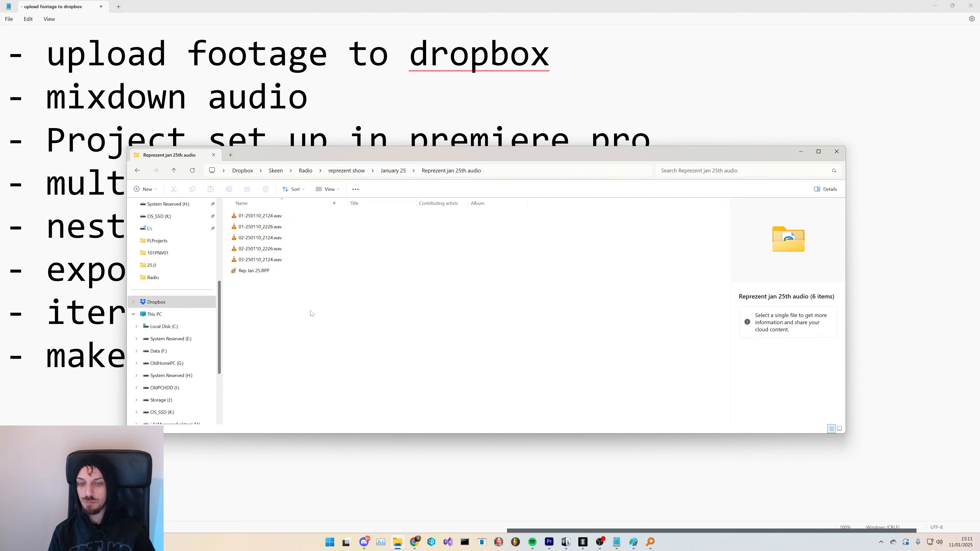
click(394, 171)
click(275, 251)
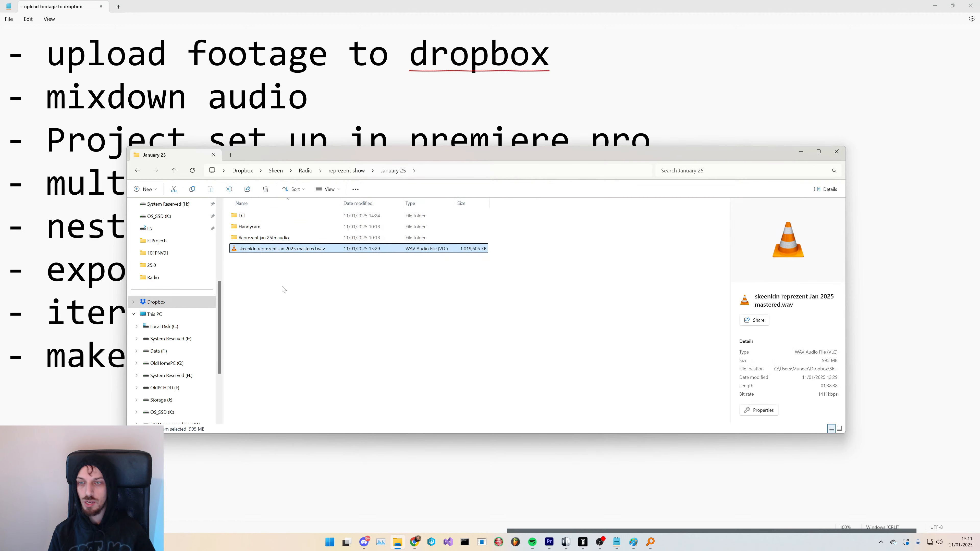
drag(421, 318, 269, 208)
click(331, 293)
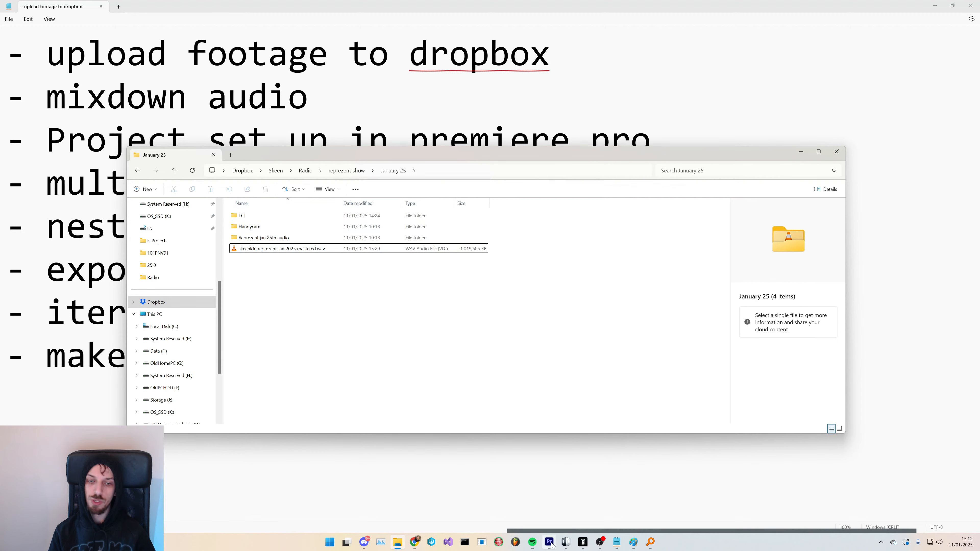
- Marquee-select the four items in the January 25 folder and clear the selection again
drag(288, 295, 256, 212)
click(291, 313)
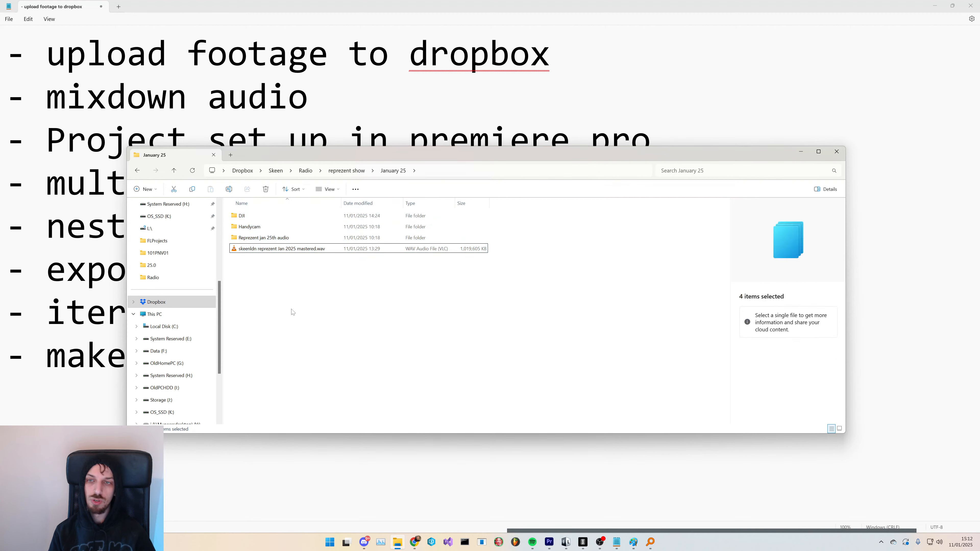
drag(357, 333, 297, 208)
click(353, 321)
drag(398, 342, 305, 210)
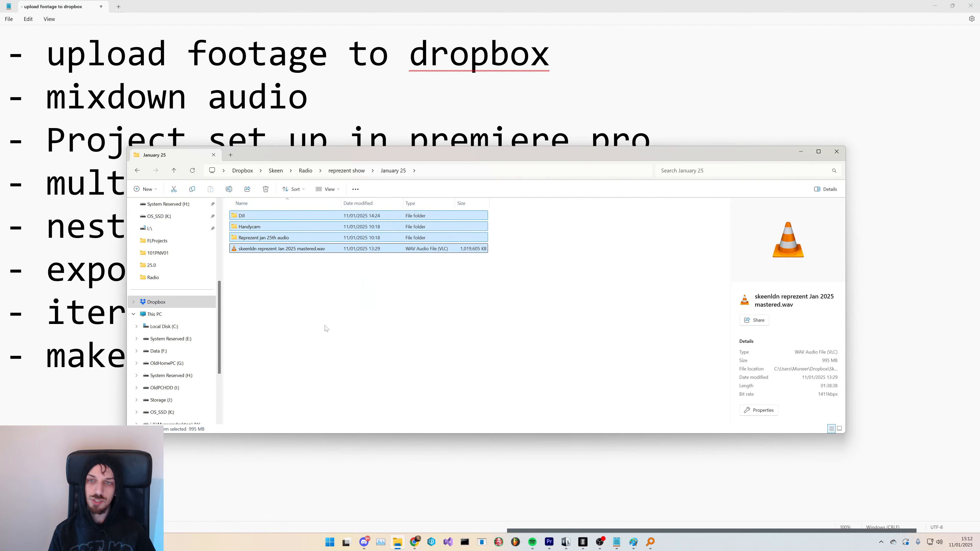
drag(357, 353, 303, 213)
click(313, 310)
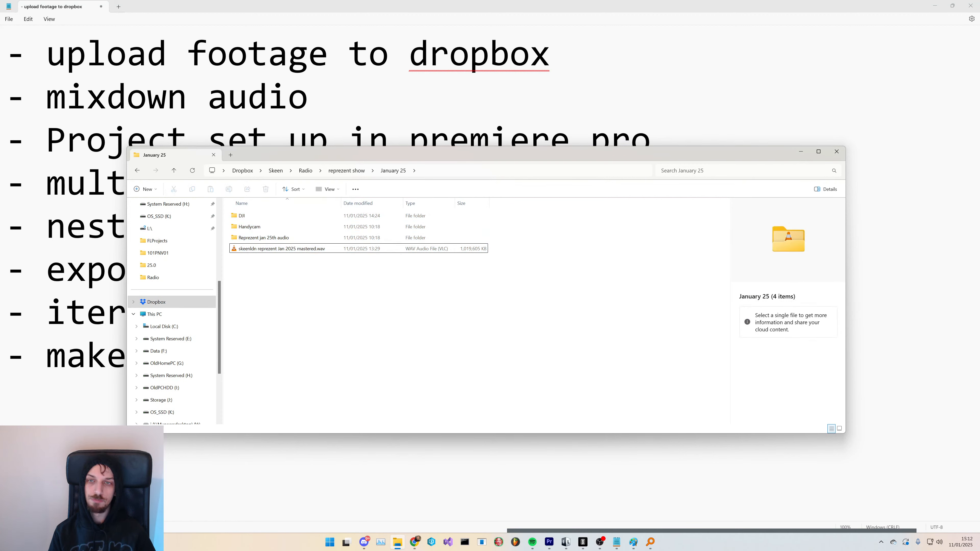
- Navigate back up to the Skeen folder and open Assets > Logos
click(346, 171)
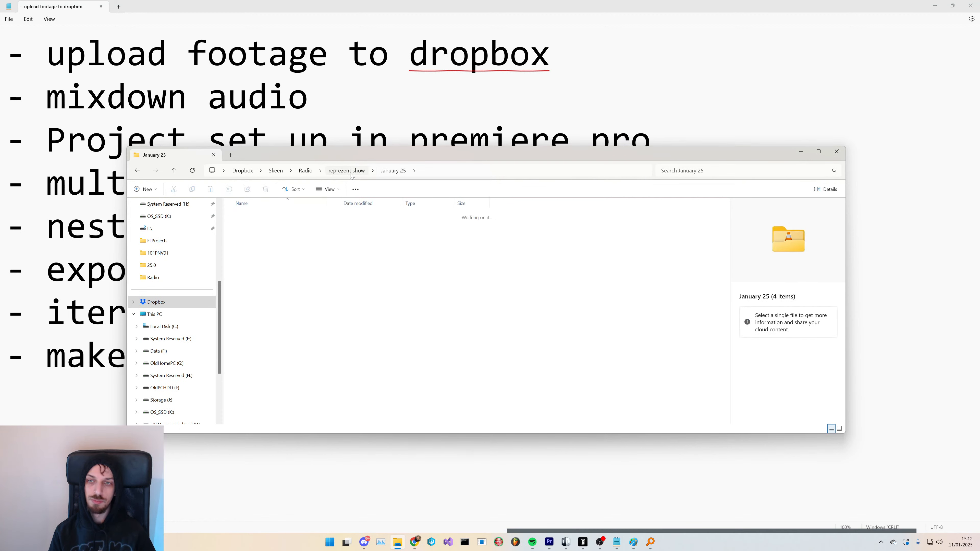
click(307, 171)
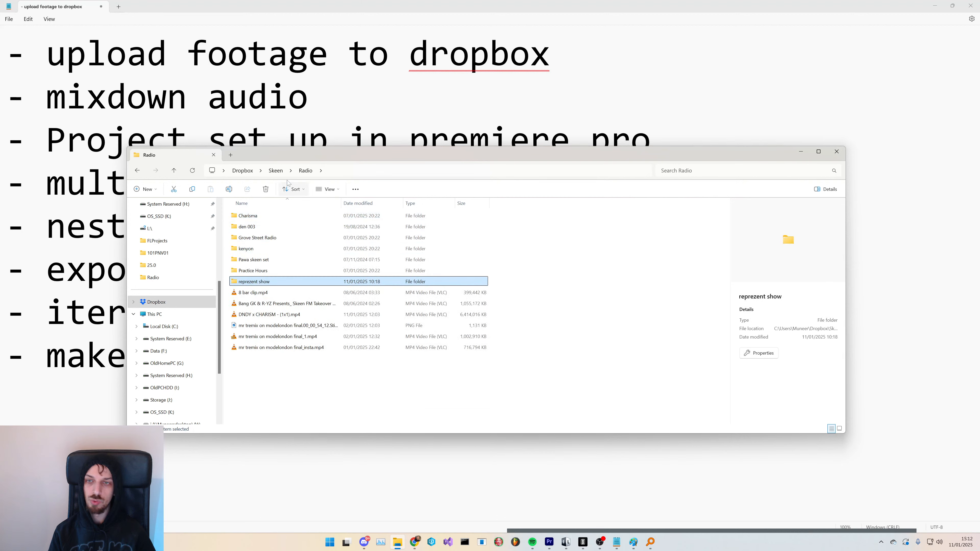
click(281, 171)
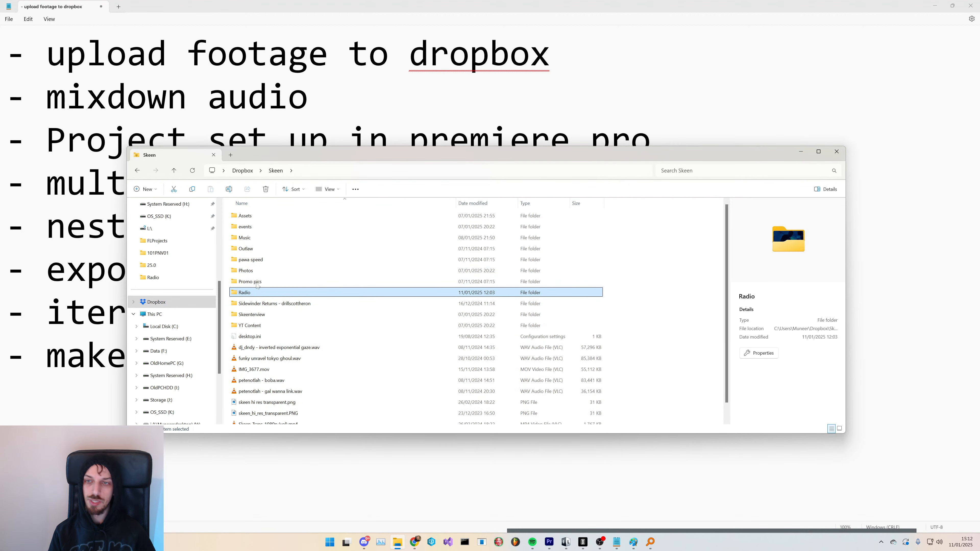
click(262, 219)
double_click(261, 219)
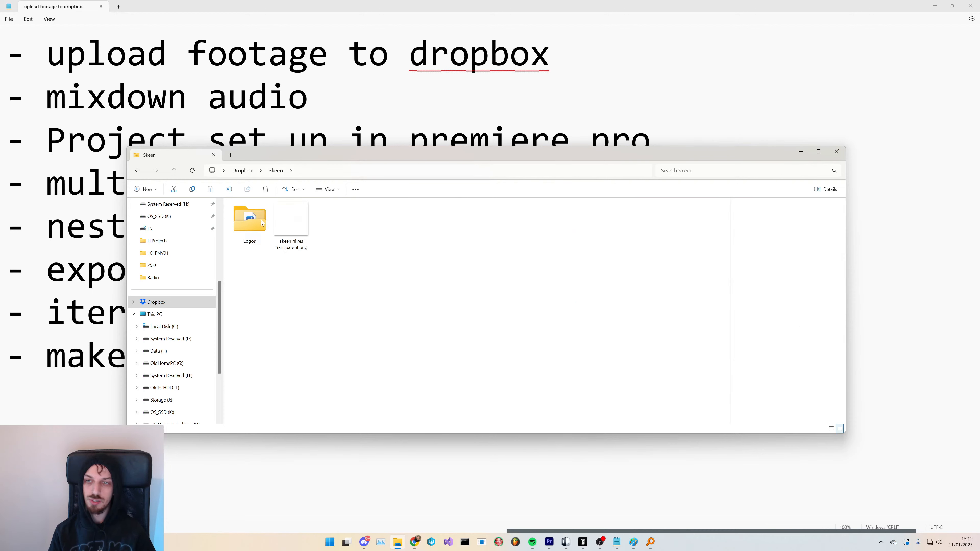
click(291, 223)
double_click(255, 232)
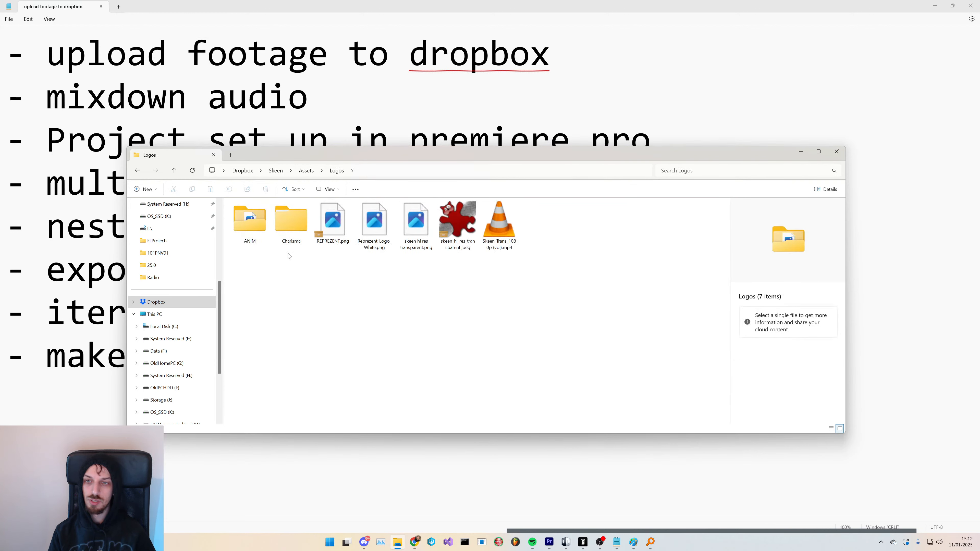
- Drag the Reprezent_Logo_White, skeen hi res transparent and Skeen_Trans logo files into the Premiere Pro project
click(412, 221)
ctrl+click(370, 225)
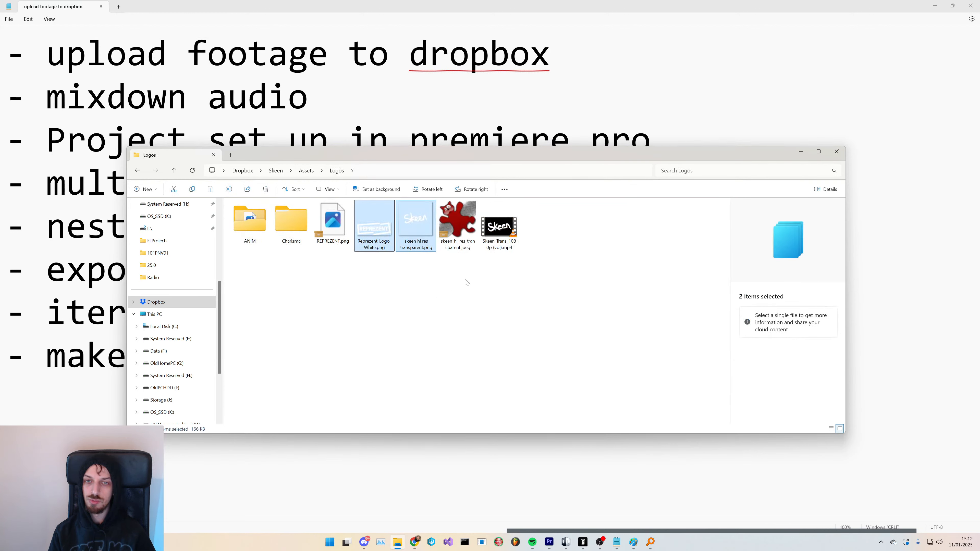
ctrl+click(499, 225)
drag(412, 235, 167, 497)
key(alt+Tab)
key(alt+Tab)
key(alt+Tab)
key(alt+Tab)
key(alt+Tab)
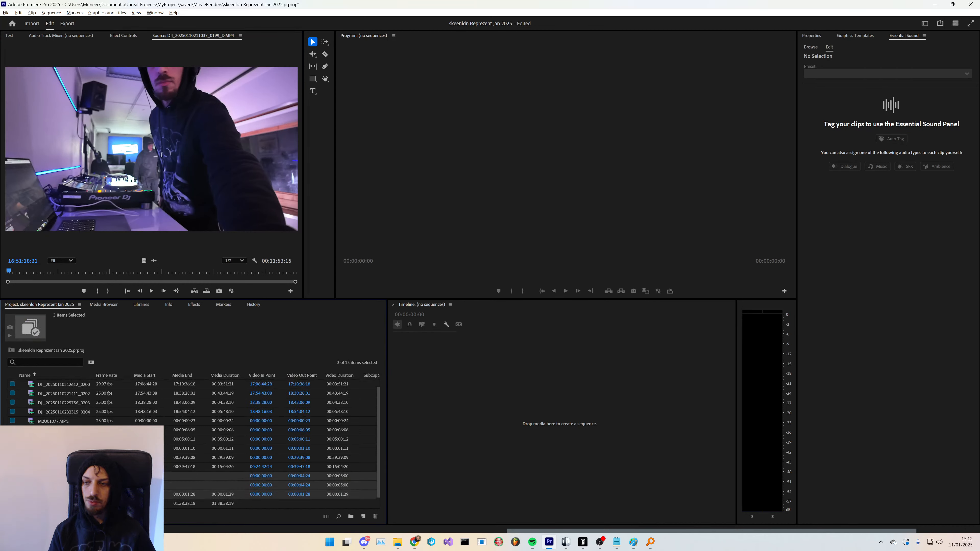
- Preview the imported logo, image and mastered audio items in the Project panel and enlarge the panel
click(63, 486)
click(64, 476)
click(63, 486)
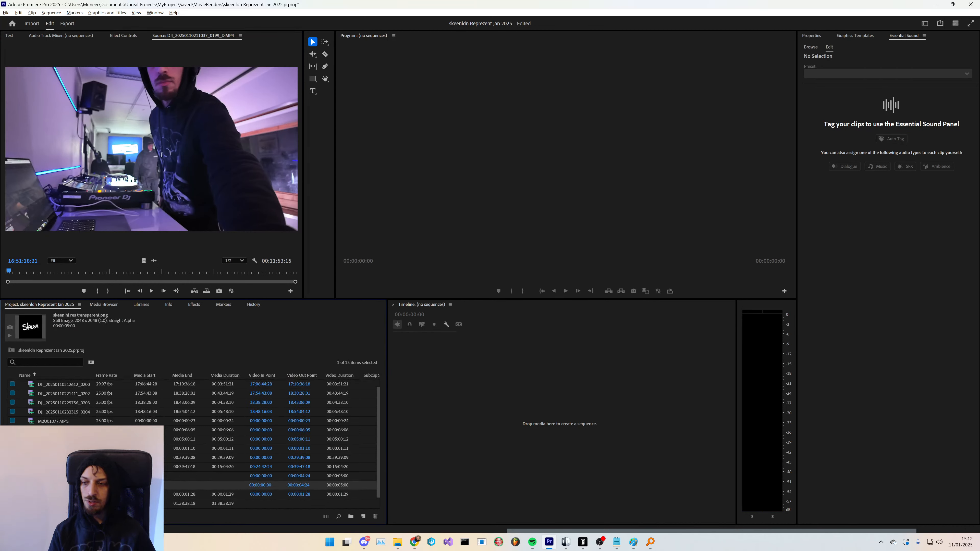
click(63, 477)
click(63, 495)
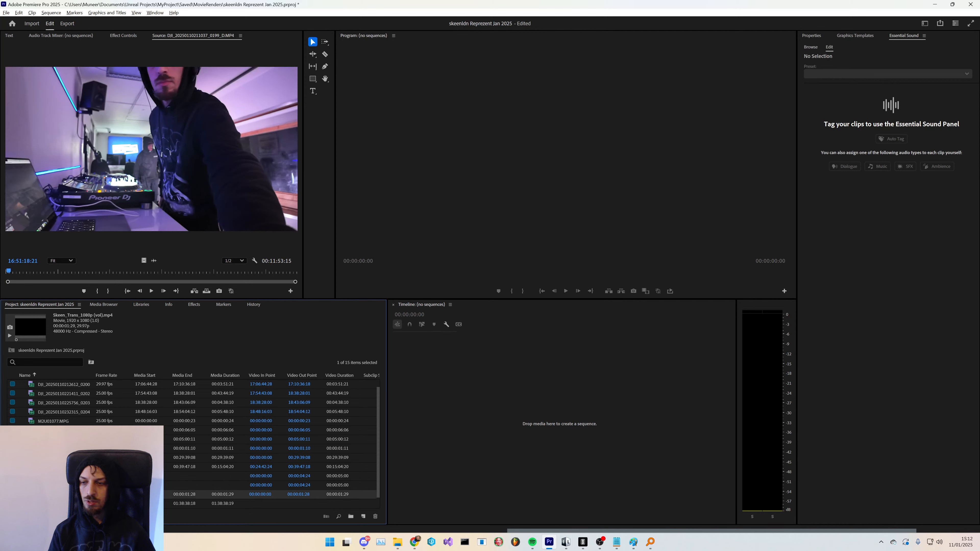
double_click(64, 495)
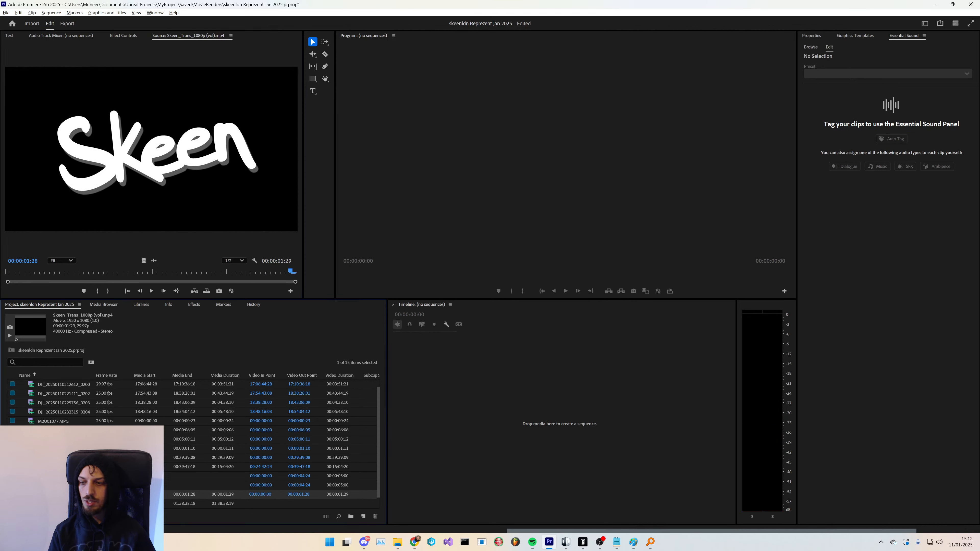
click(63, 504)
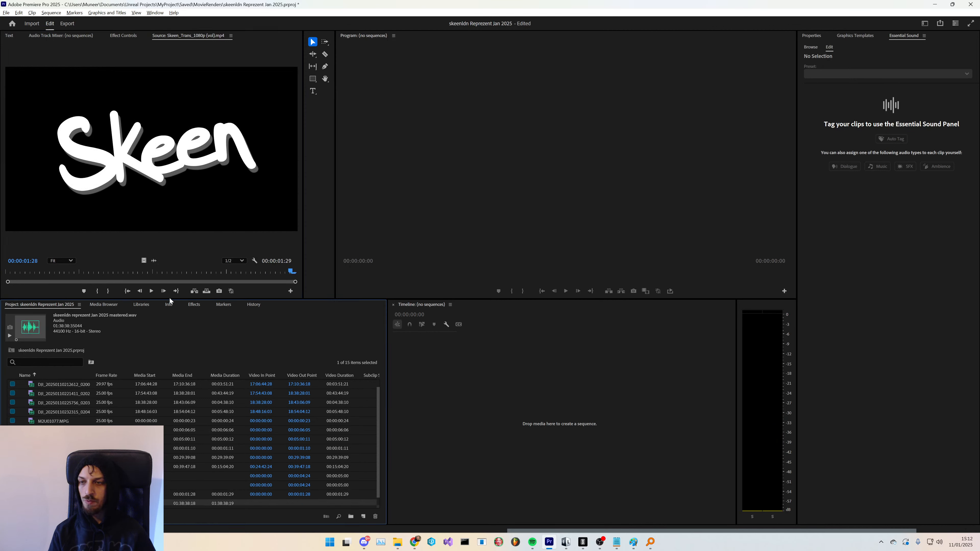
drag(170, 299, 170, 260)
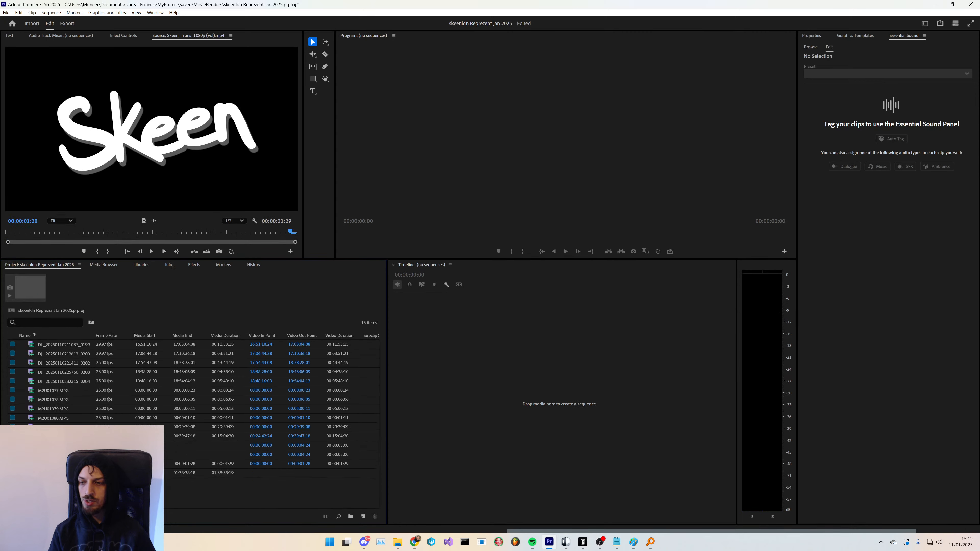
- Switch back to File Explorer and close its window
key(alt+Tab)
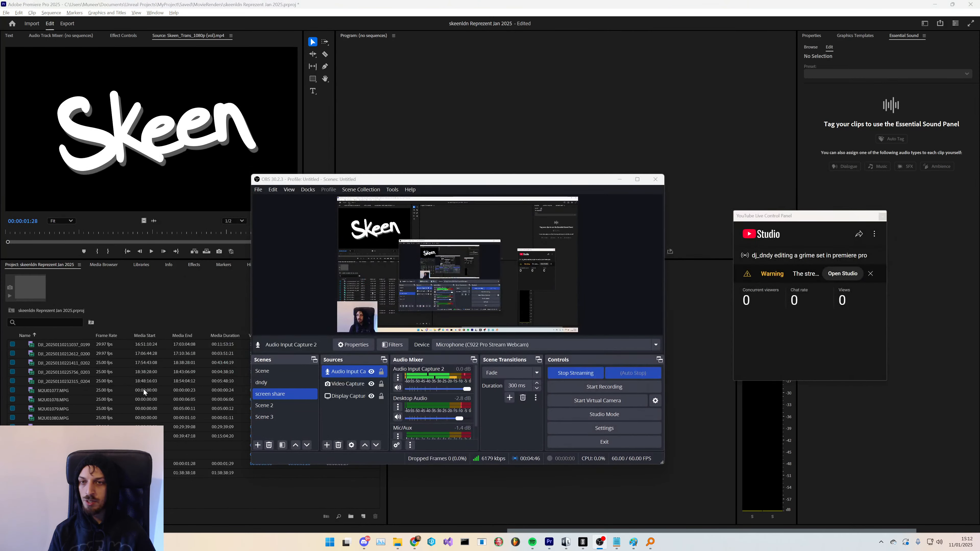
key(alt+Tab)
click(330, 312)
click(306, 170)
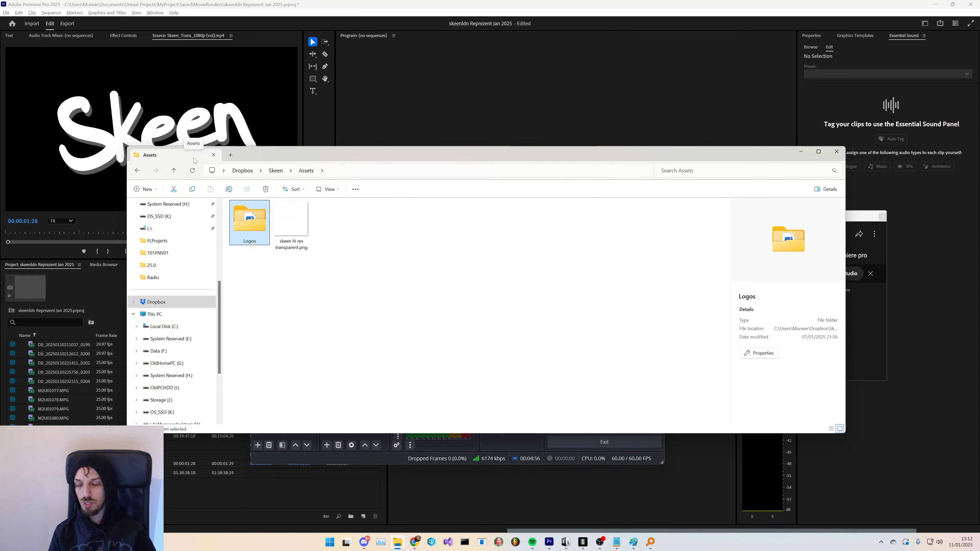
click(213, 155)
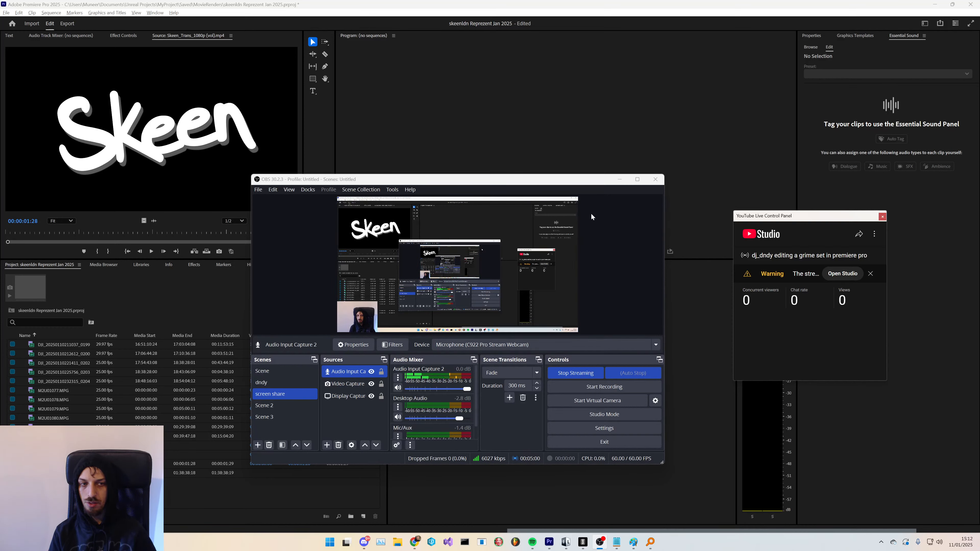
- Open YouTube Studio from the live control panel and close it again
click(847, 275)
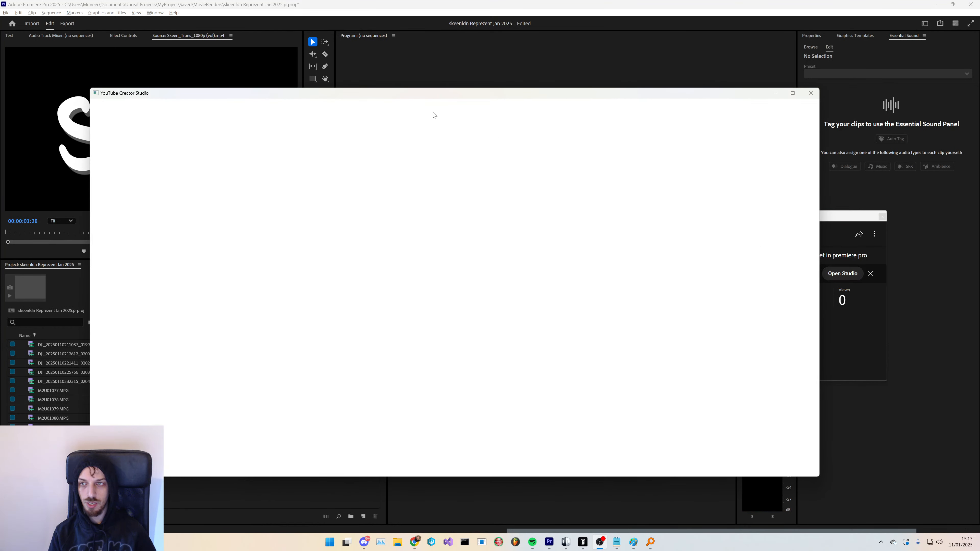
drag(430, 96, 416, 453)
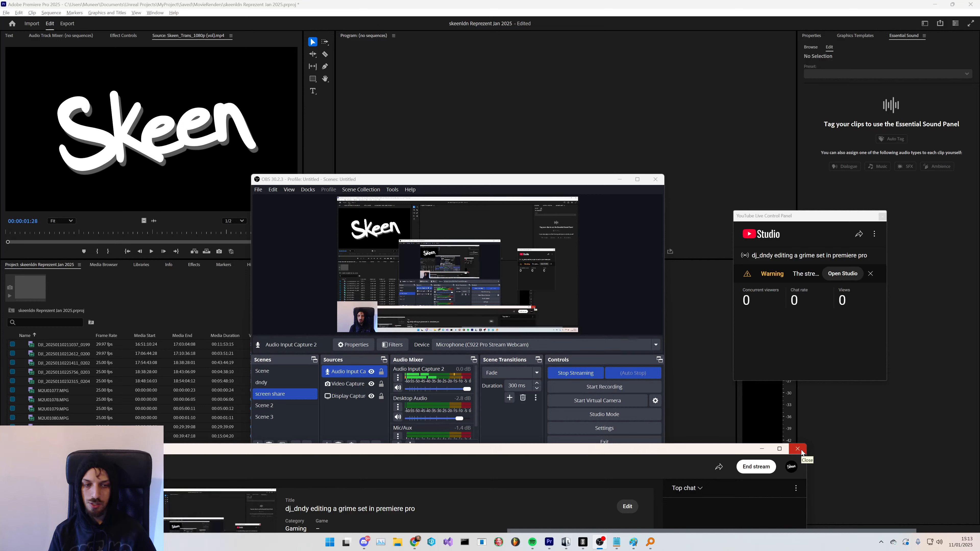
click(797, 449)
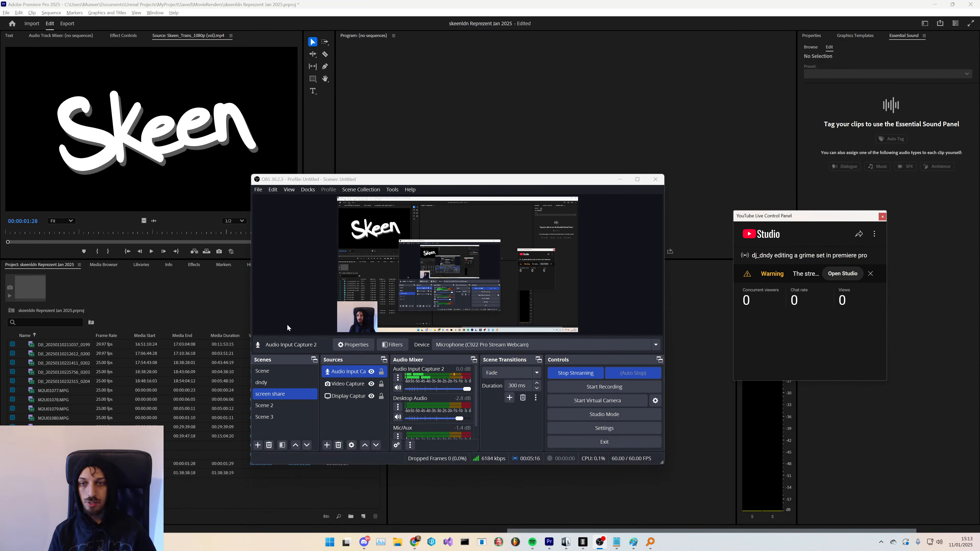
- Move the webcam video capture to the bottom-right corner of the OBS canvas and minimize OBS
click(345, 321)
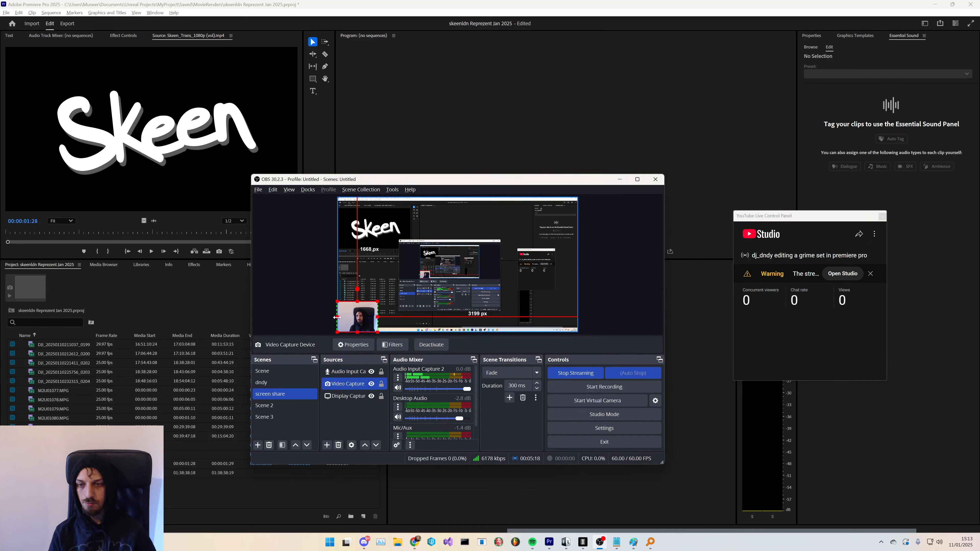
drag(337, 317, 569, 320)
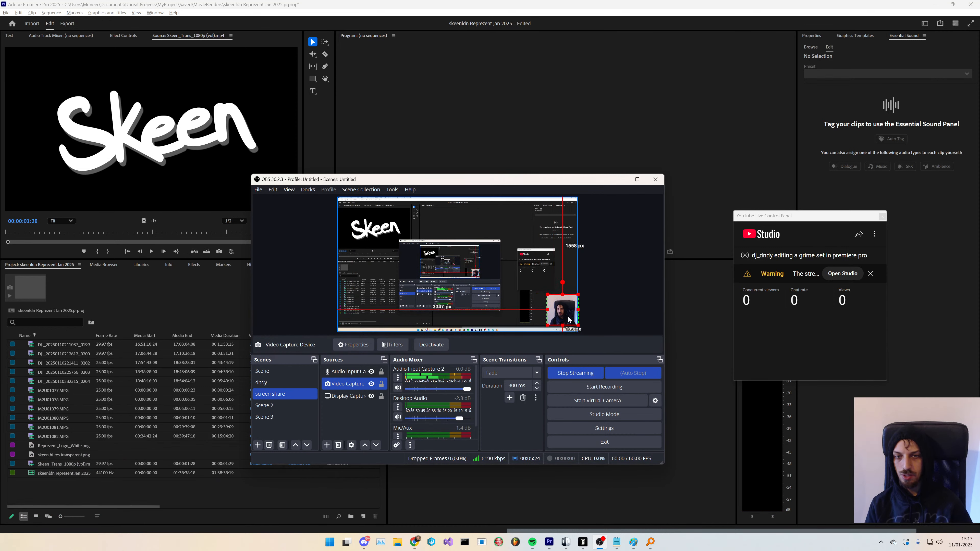
click(620, 181)
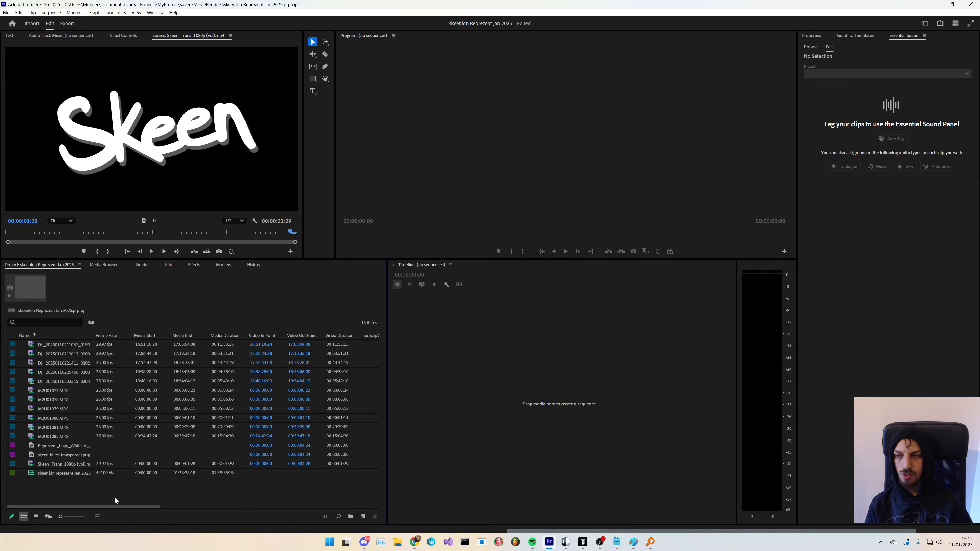
- Select the DJI and M2U camera clips plus the mastered WAV in the Project panel
click(66, 437)
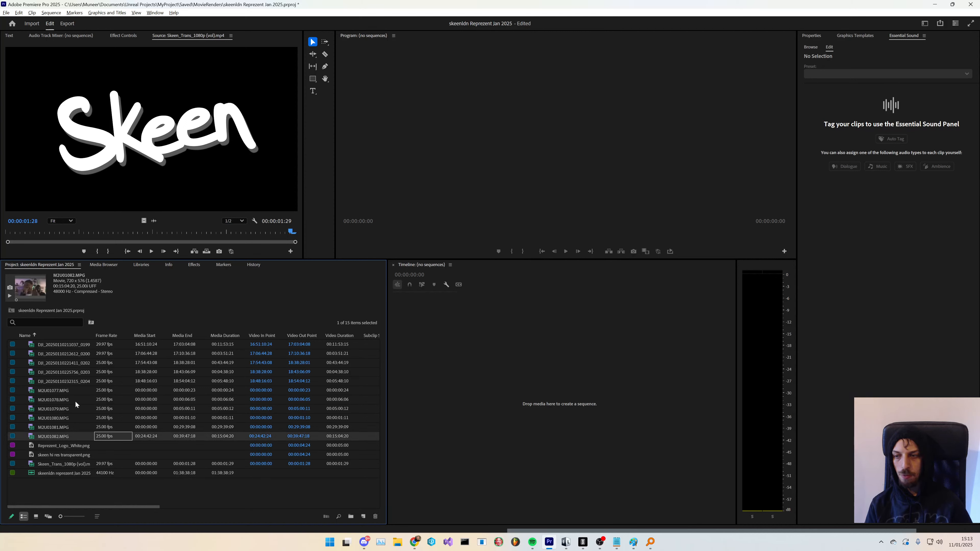
shift+click(79, 345)
ctrl+click(65, 474)
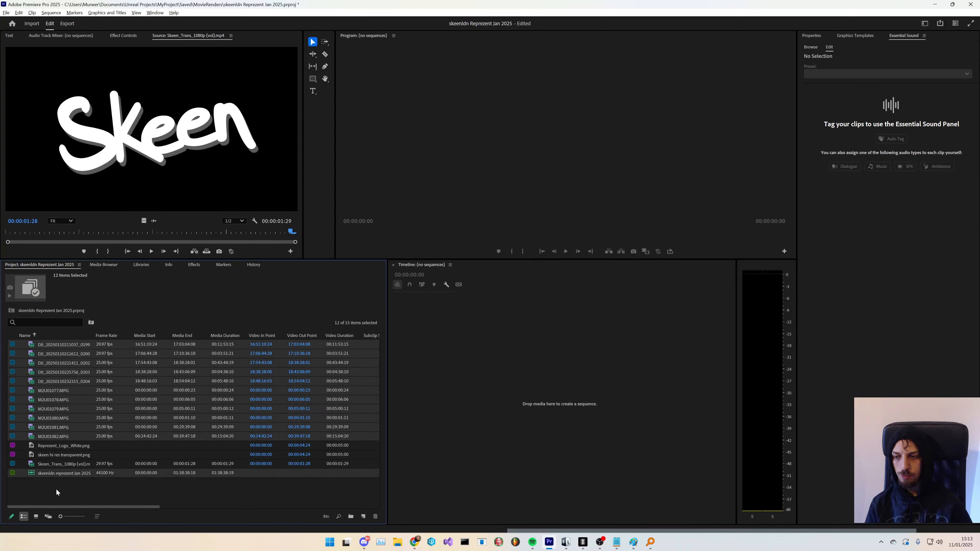
- Highlight the 'upload footage to dropbox' and 'mixdown audio' lines in the checklist
key(alt+Tab)
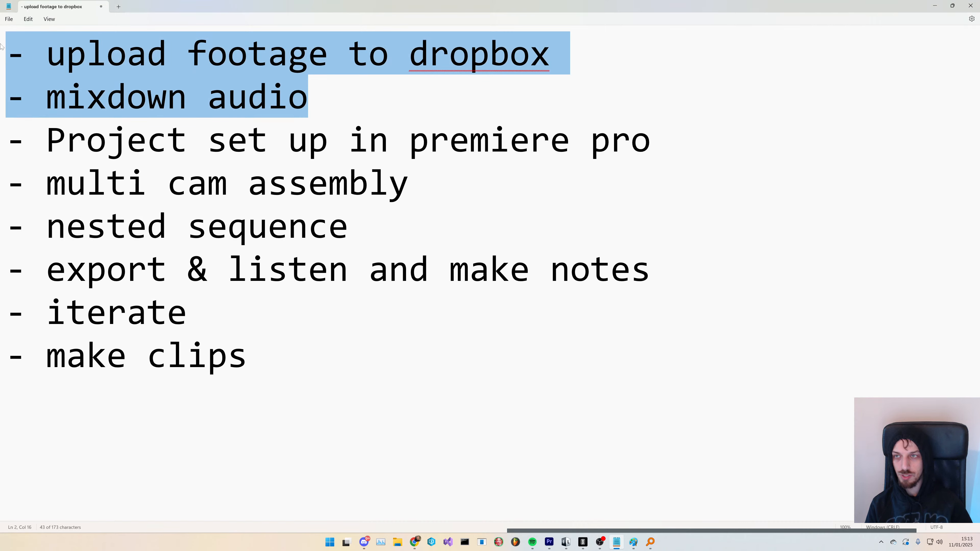
click(313, 96)
drag(313, 96, 60, 42)
drag(95, 6, 531, 239)
- Select the eleven DJI and M2U camera clips together with the mastered WAV in the Project panel
click(59, 484)
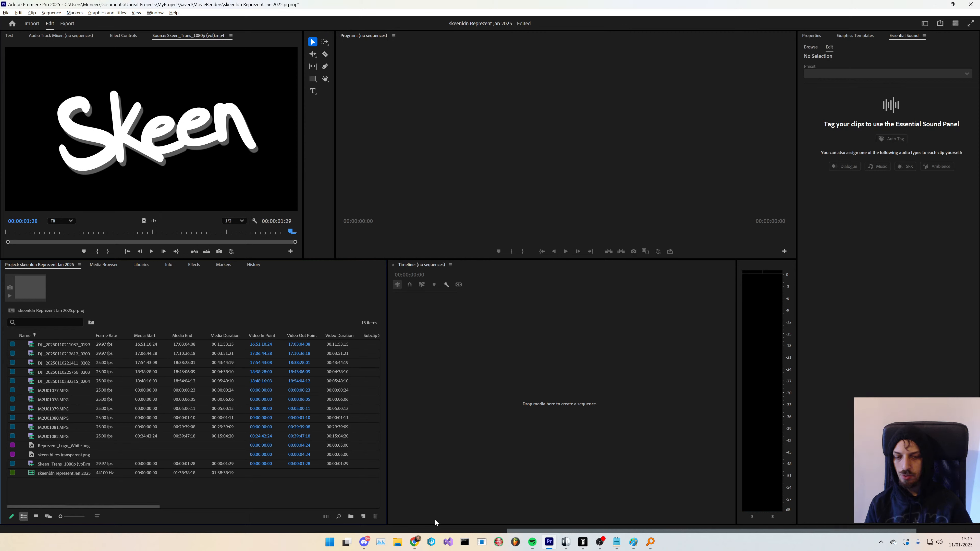
click(70, 473)
shift+click(64, 436)
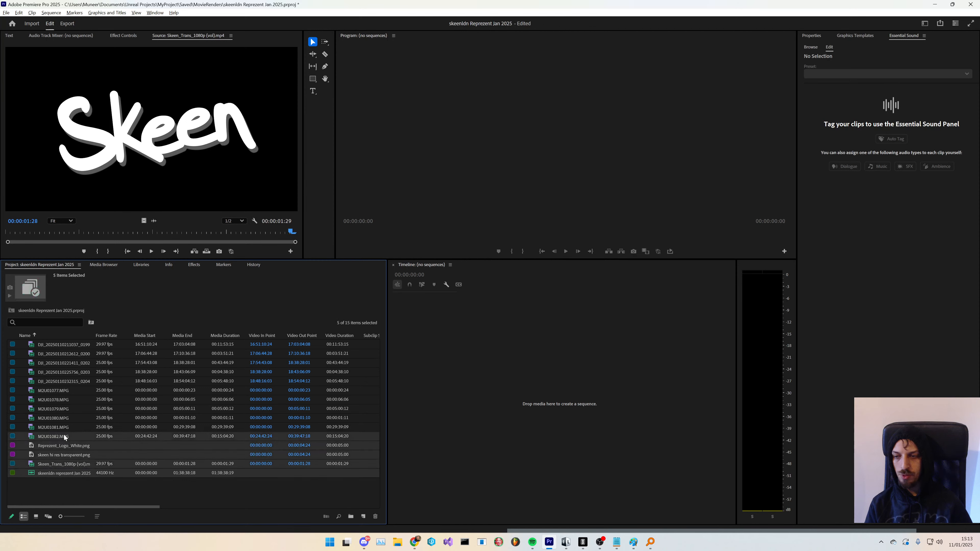
click(69, 464)
click(64, 474)
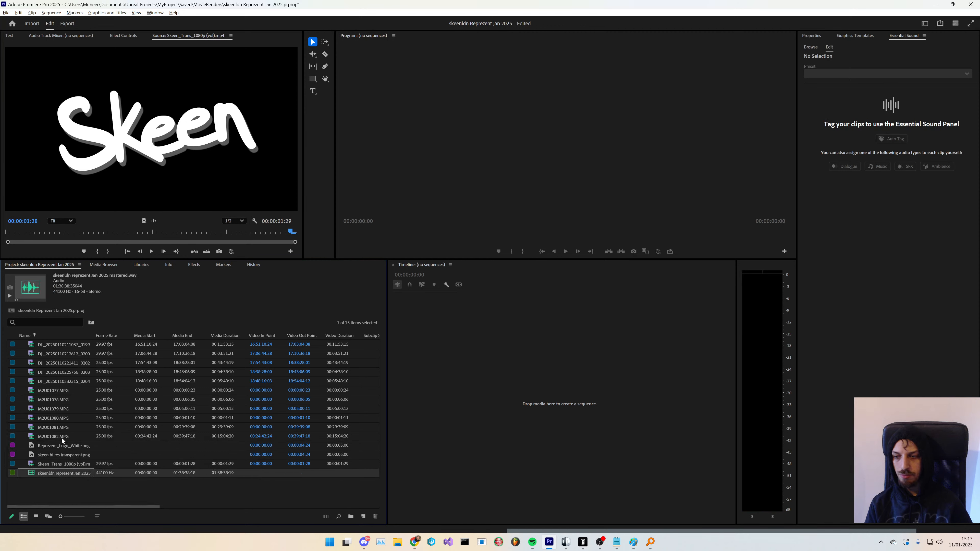
shift+click(75, 346)
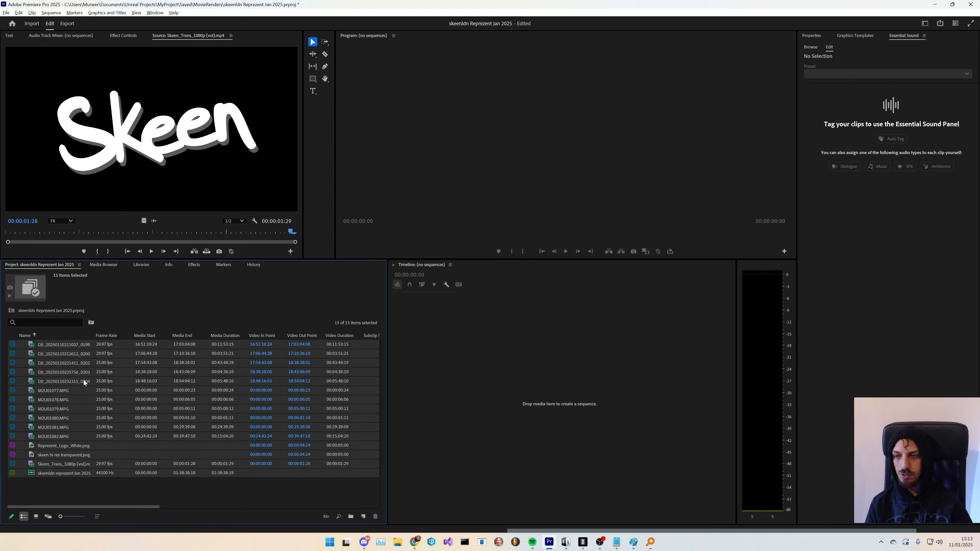
click(60, 437)
shift+click(76, 347)
ctrl+click(67, 475)
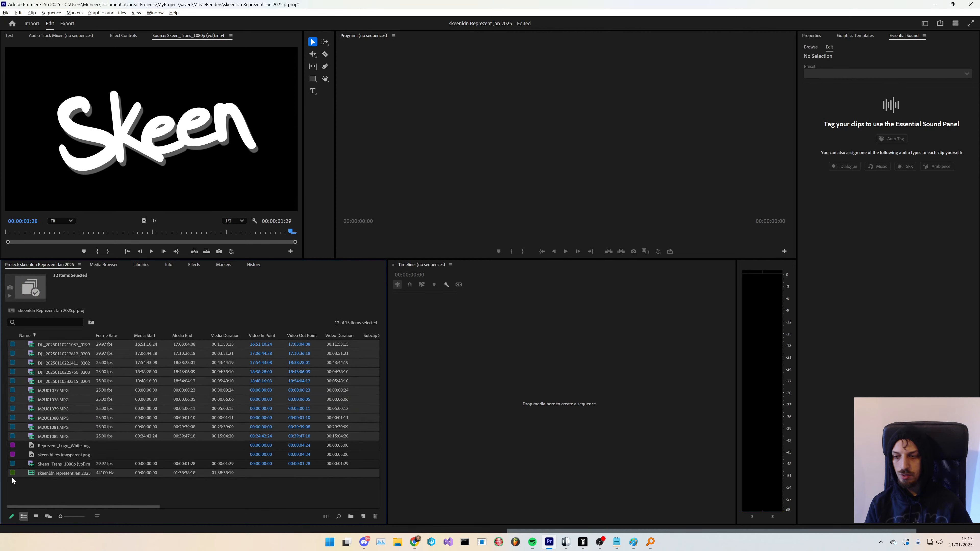
- Restore OBS and enable the Chat dock
click(600, 542)
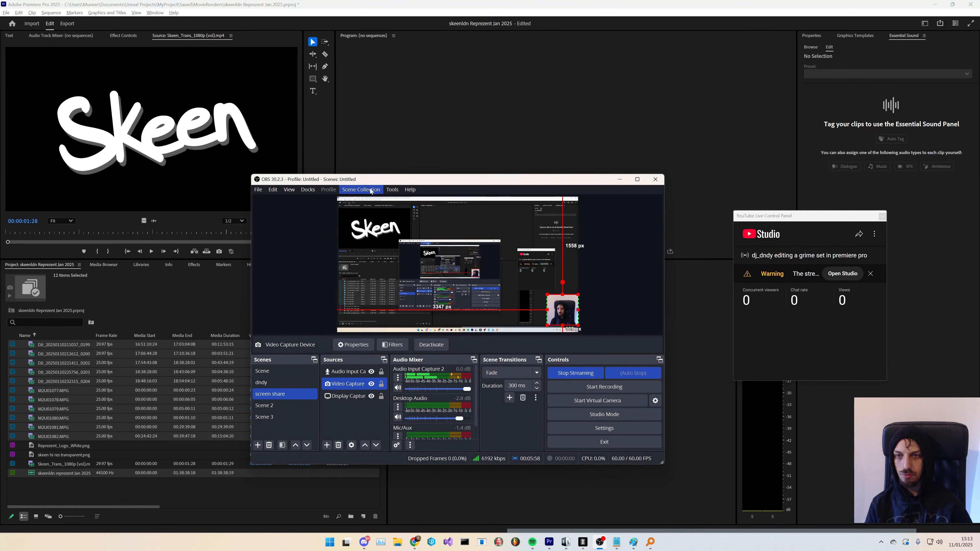
click(393, 189)
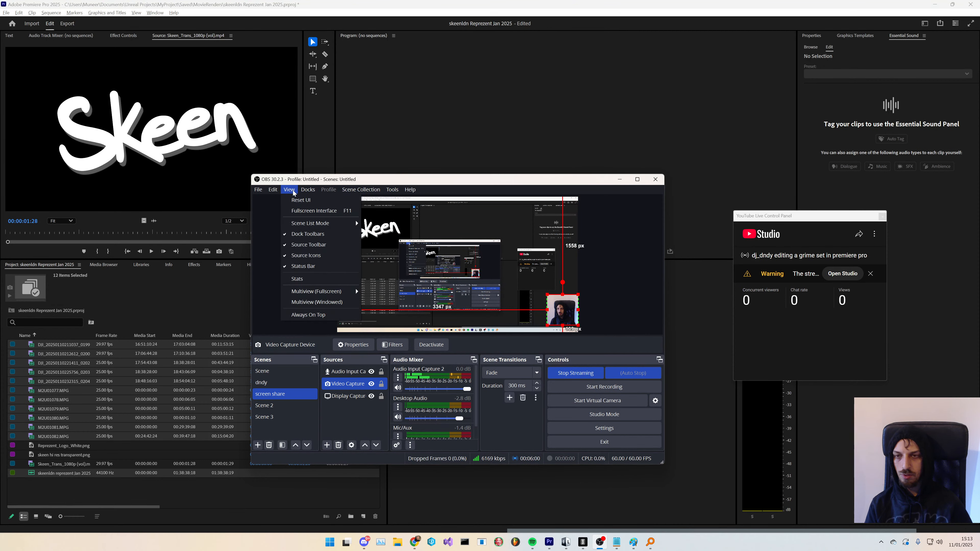
mouse_move(303, 223)
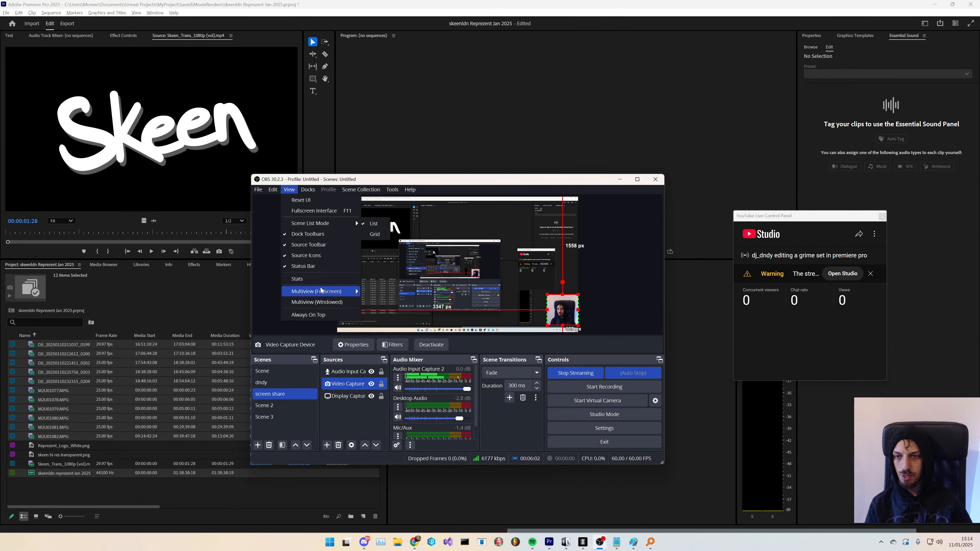
mouse_move(308, 189)
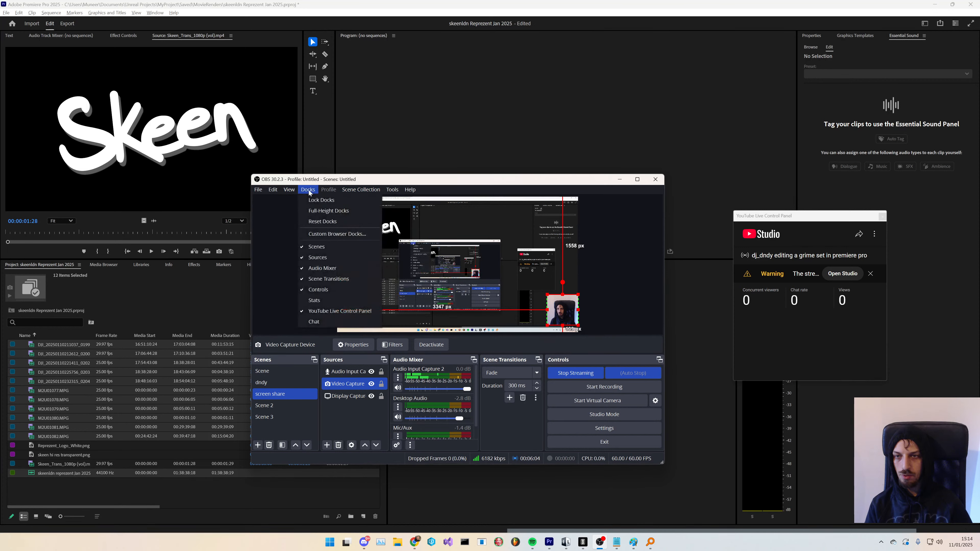
click(321, 322)
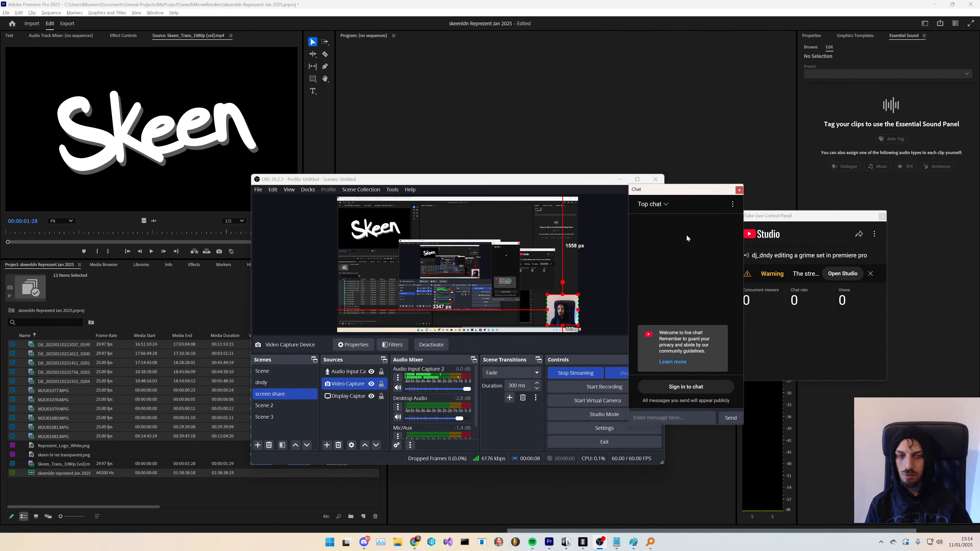
- Move the chat dock aside and sign in to the YouTube chat with the account password
drag(688, 190, 794, 190)
click(792, 388)
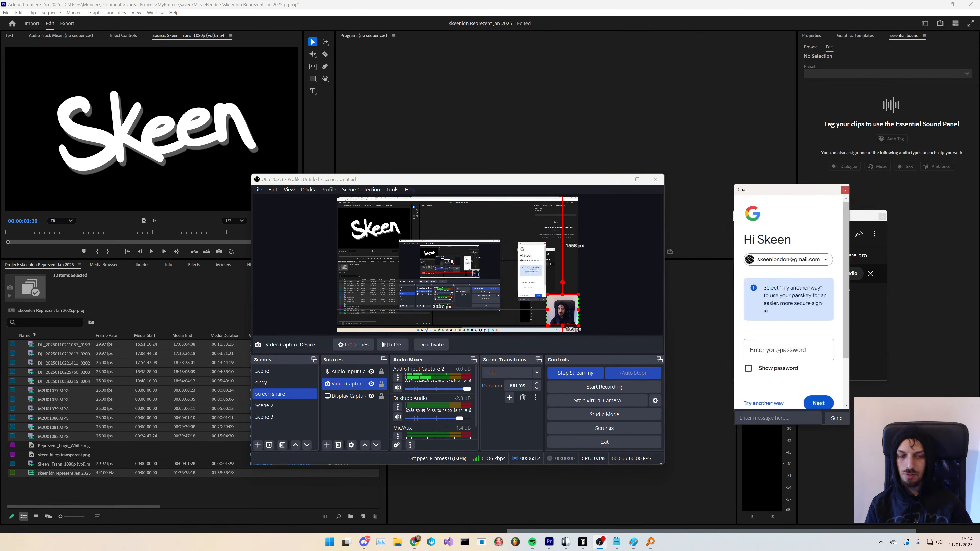
text(•••••)
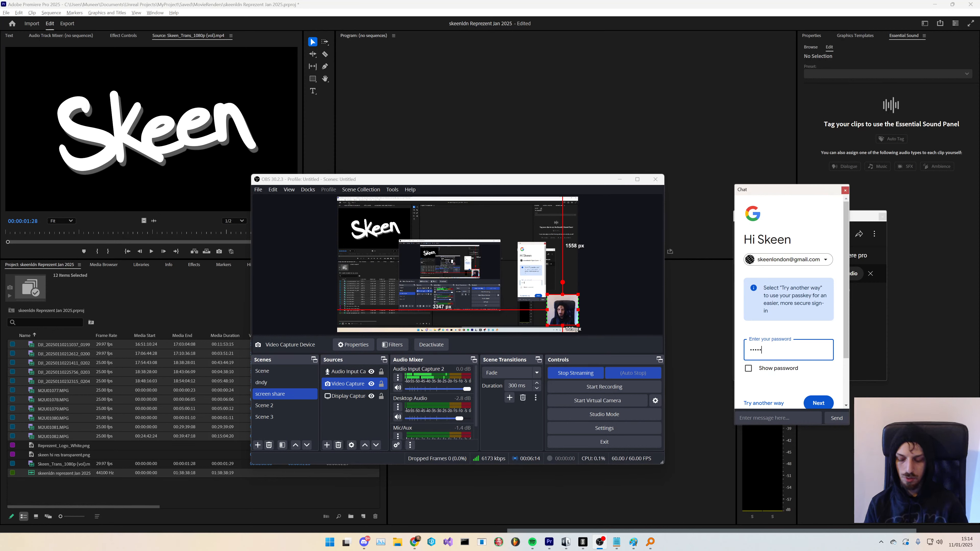
text(•••)
key(Return)
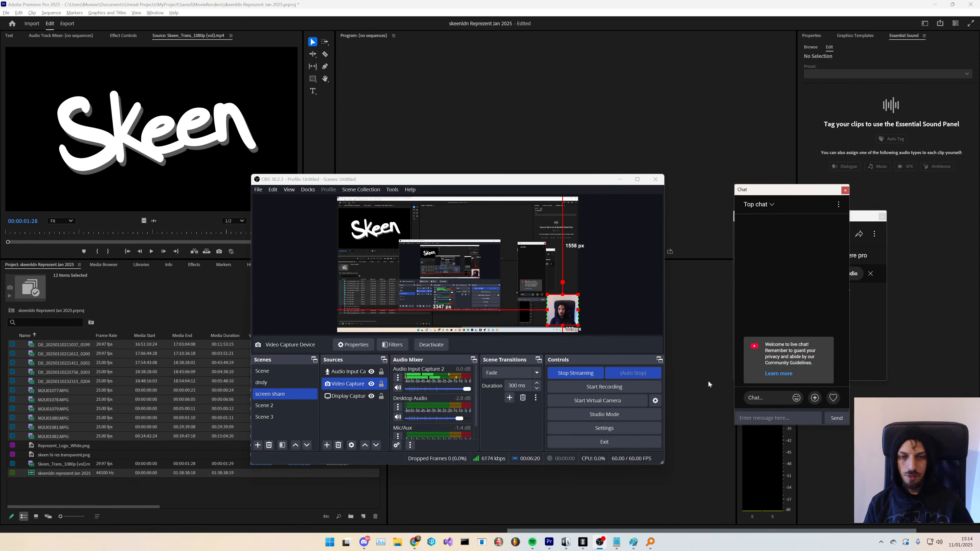
- Reposition the chat dock and minimize OBS
drag(791, 190, 888, 281)
click(622, 181)
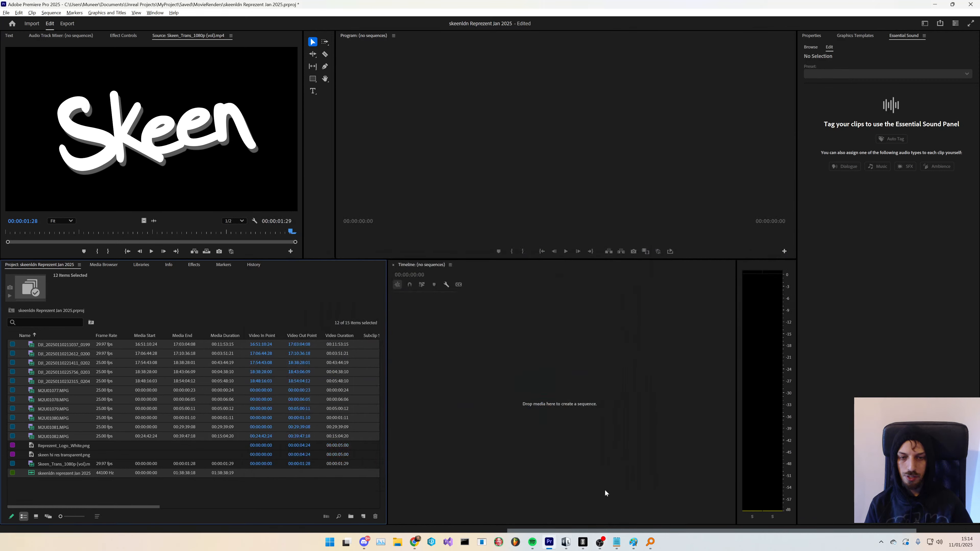
- Open the checklist window maximized and highlight the 'Project set up in premiere pro' line
click(617, 543)
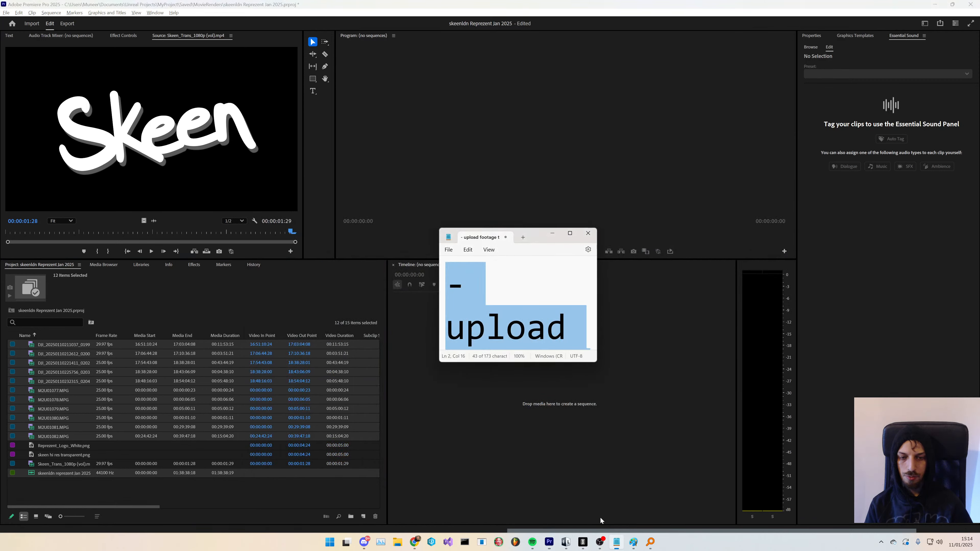
click(570, 232)
drag(67, 140, 658, 145)
click(658, 145)
- Highlight the 'multi cam assembly' line in the checklist
key(alt+Tab)
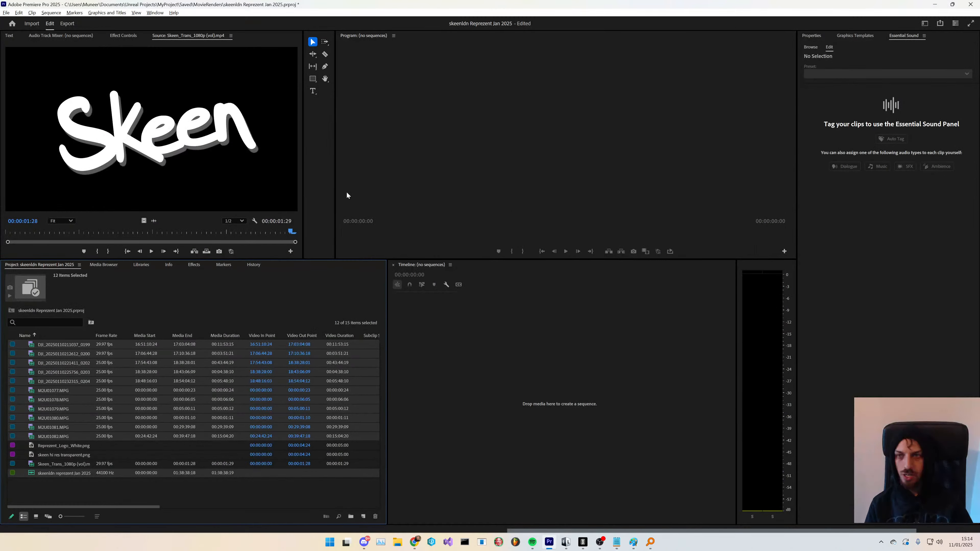
right_click(66, 429)
key(alt+Tab)
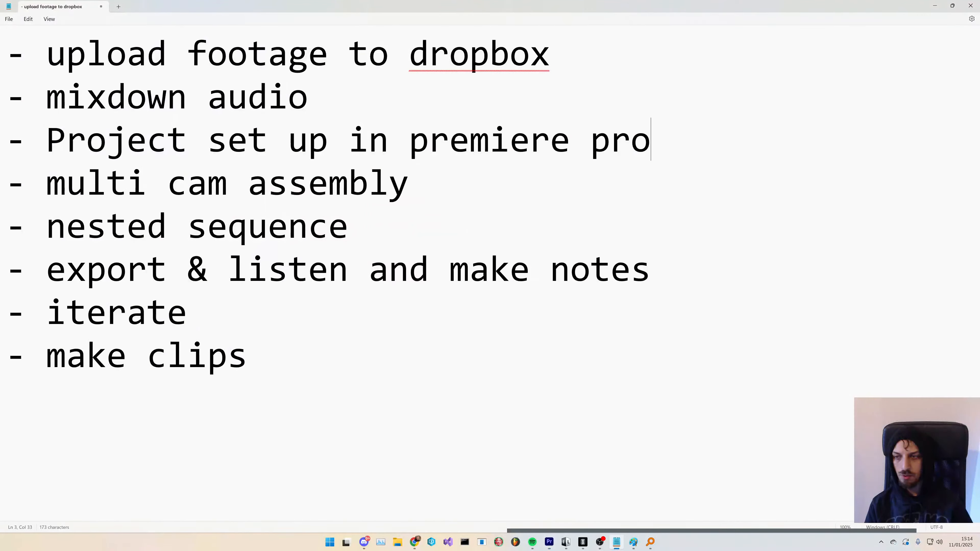
drag(409, 183, 54, 180)
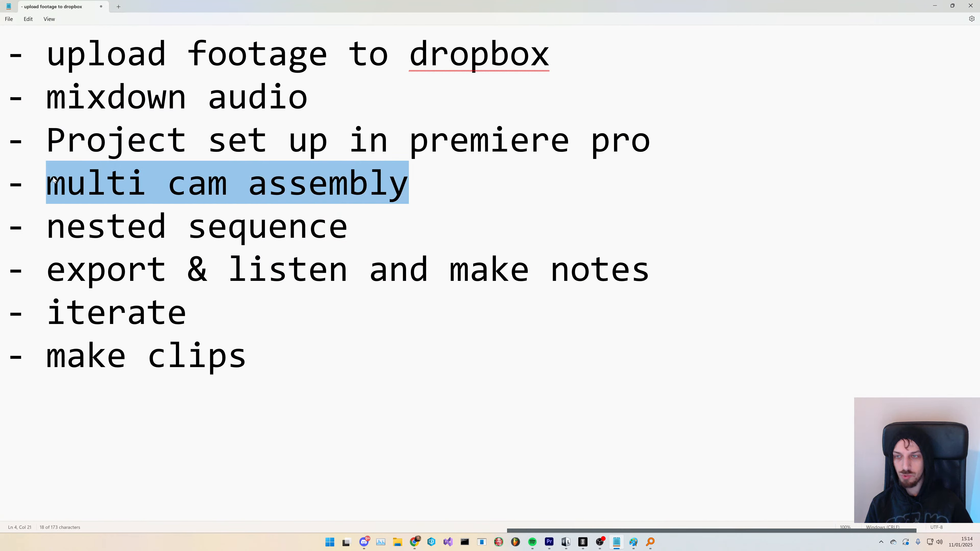
- Create a multi-camera source sequence from the selected clips with the default settings
key(alt+Tab)
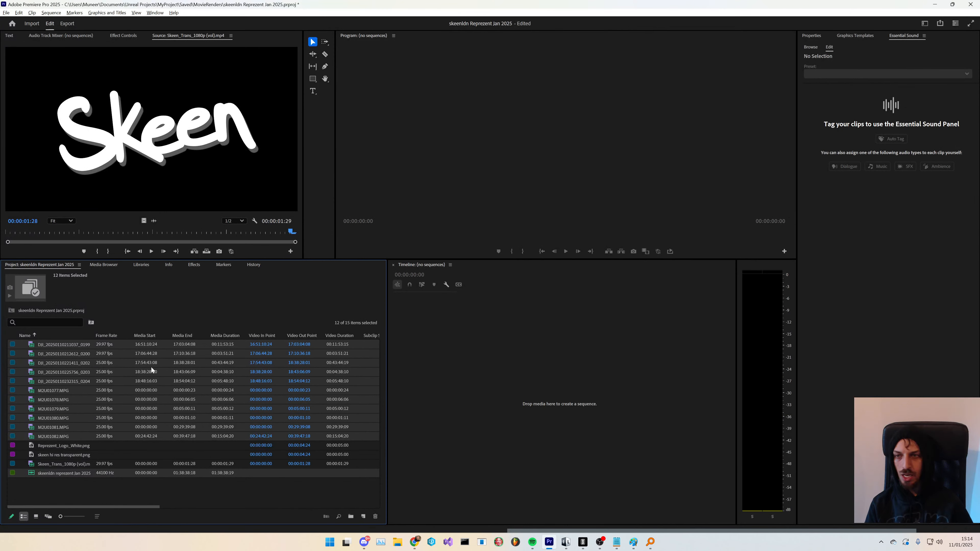
right_click(77, 439)
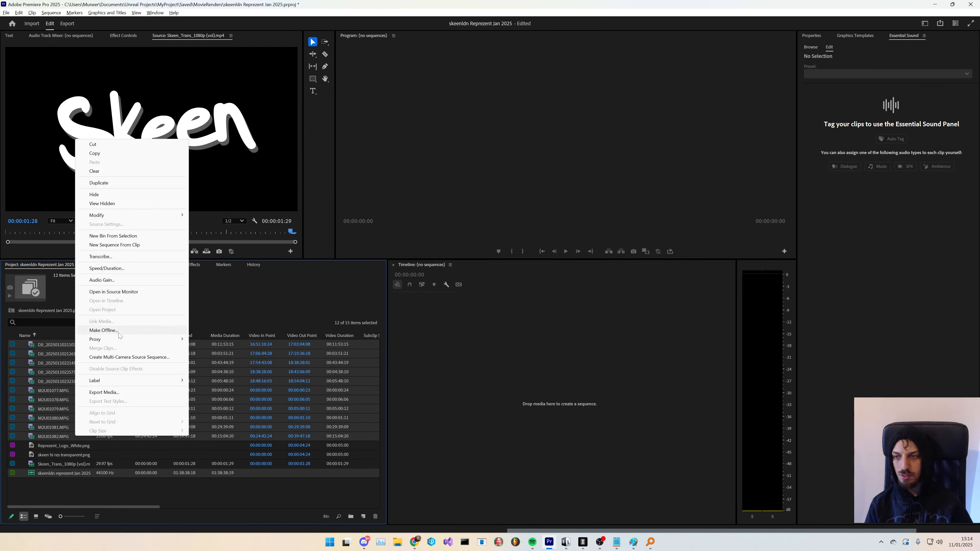
click(125, 357)
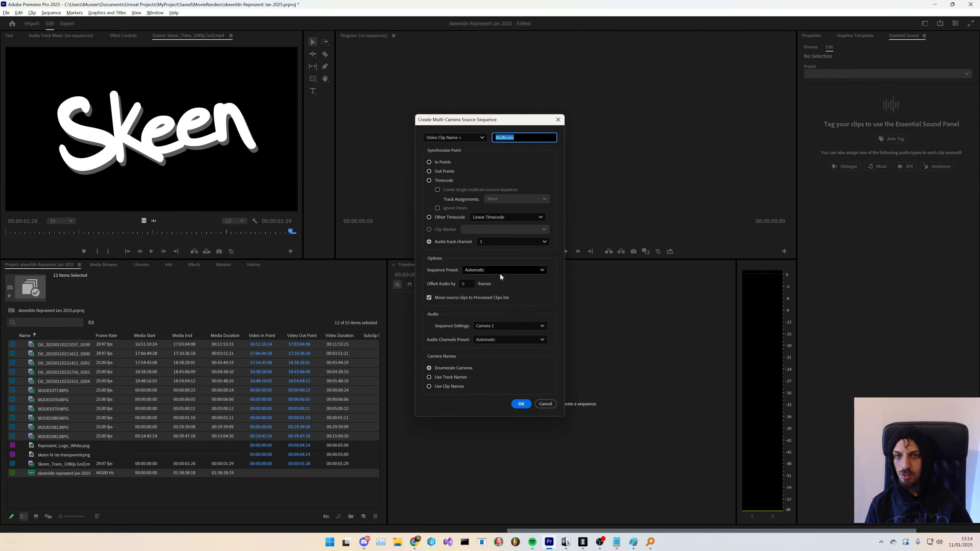
click(522, 404)
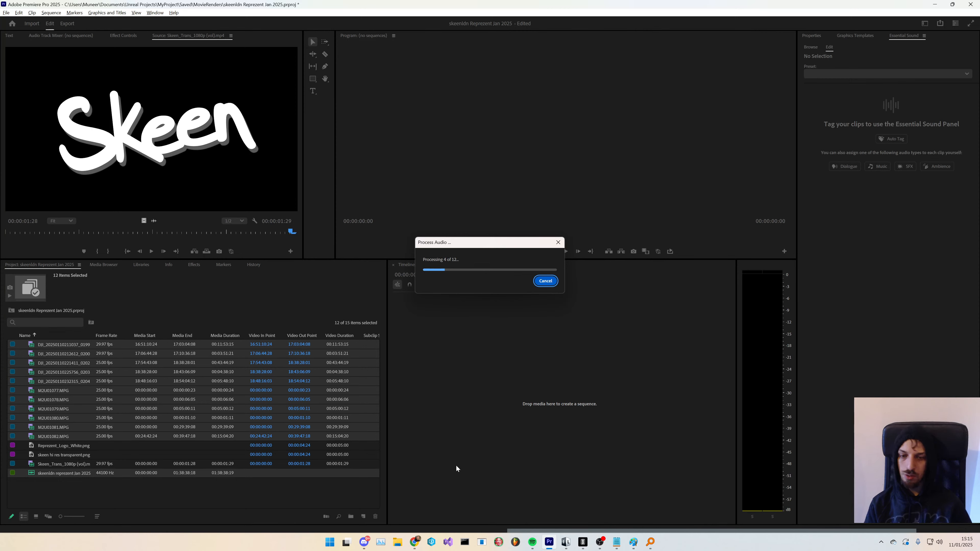
- Copy the stream URL from the YouTube Live Control Panel in OBS
click(414, 543)
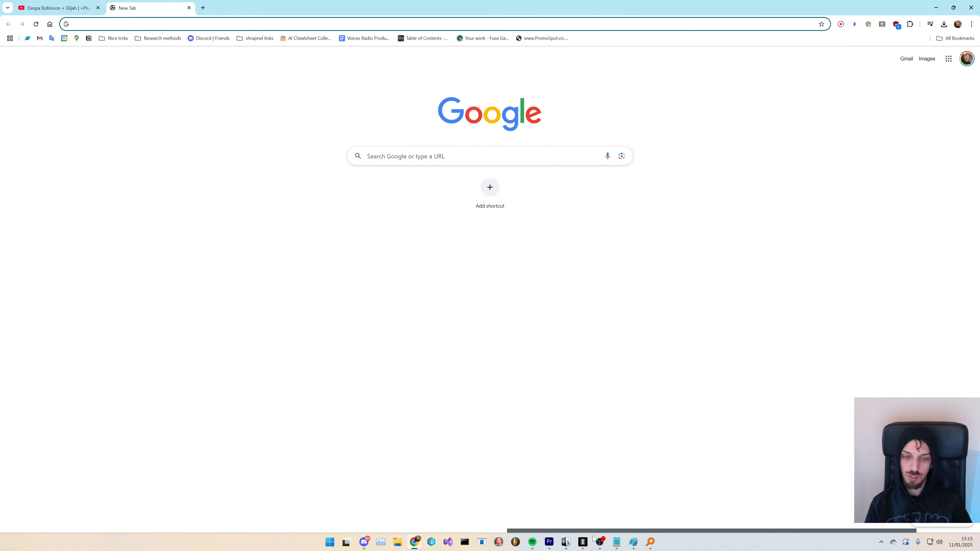
click(598, 541)
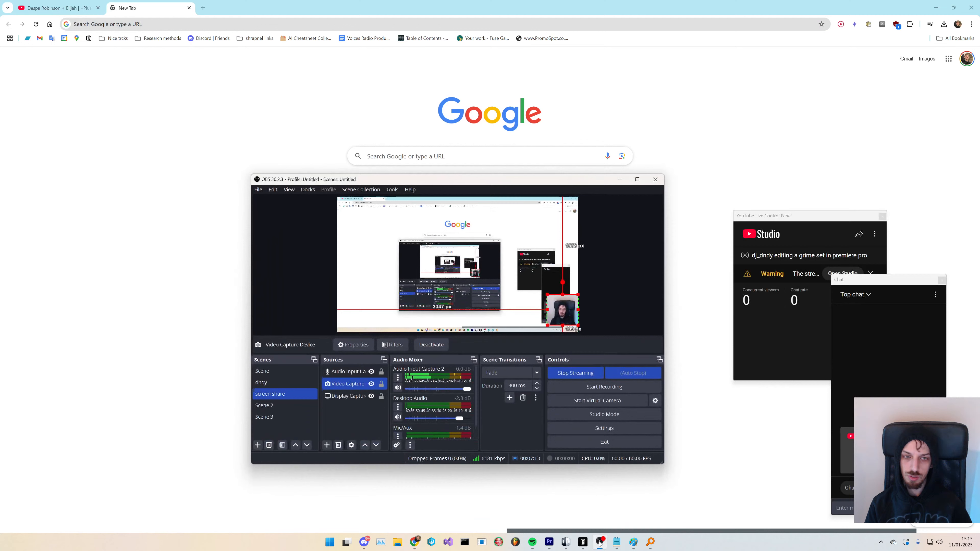
click(859, 234)
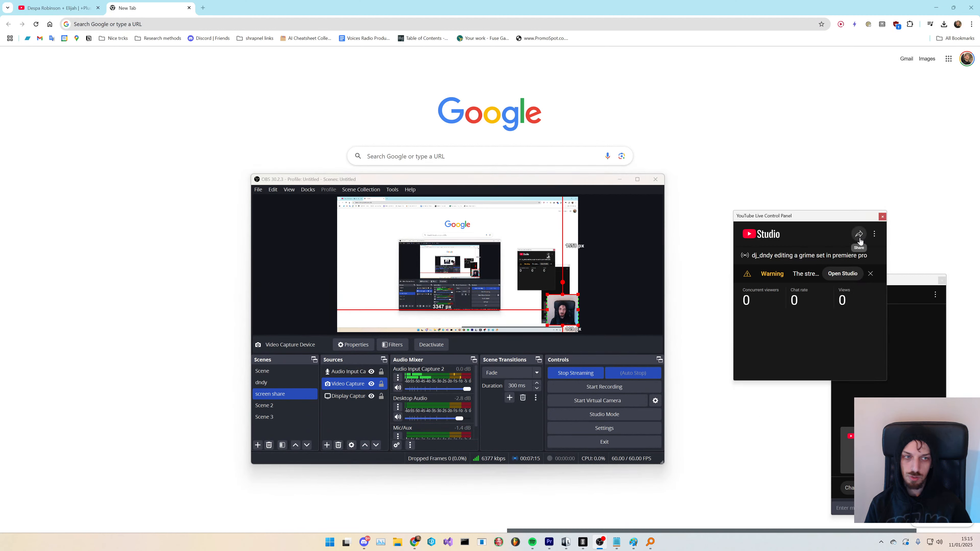
- Post the stream link followed by 'Live now' in the Real Grime Heads general channel on Discord
click(364, 542)
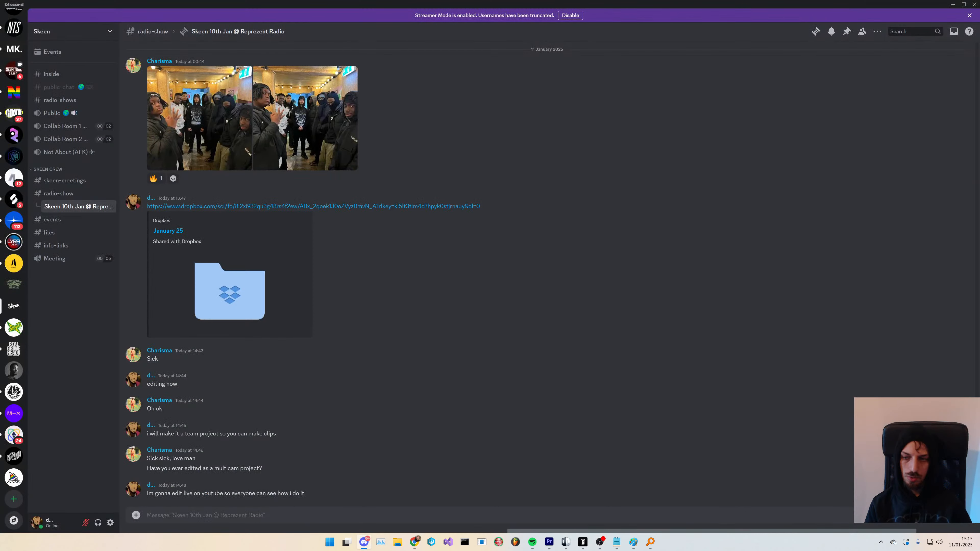
click(15, 347)
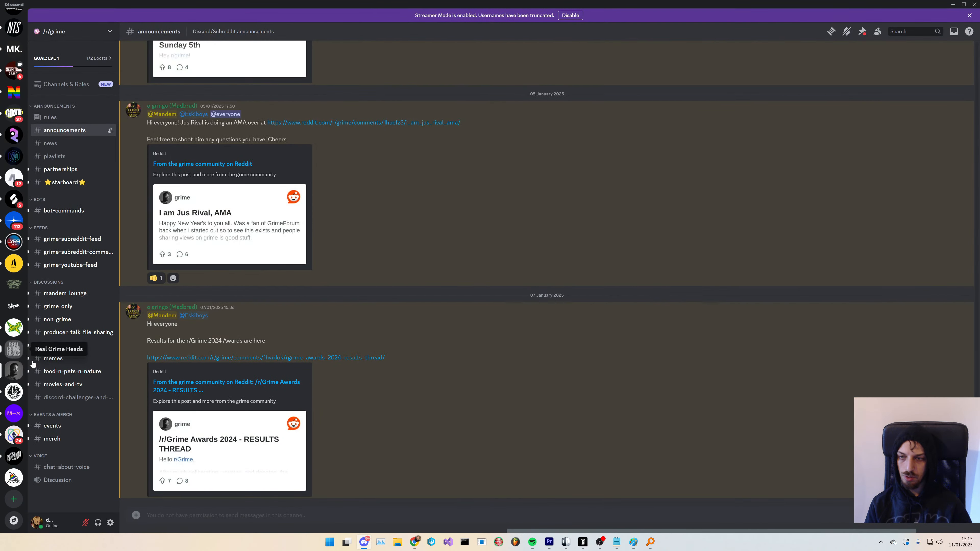
key(ctrl+v)
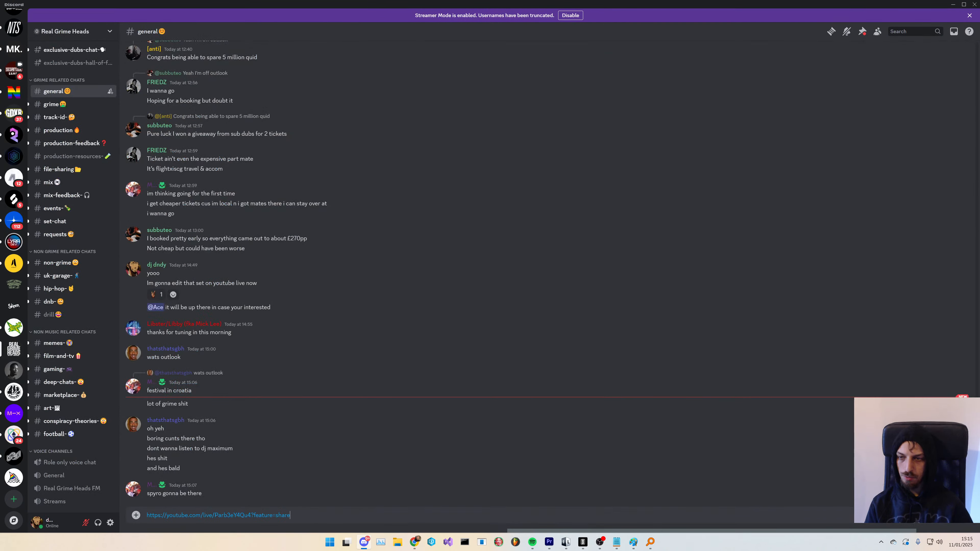
key(Return)
text(Liv)
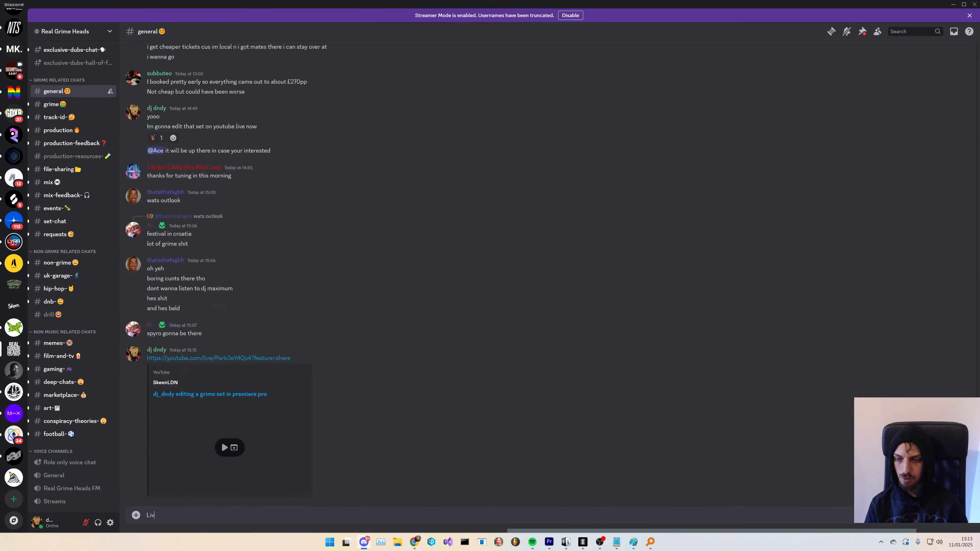
text(e now)
key(Return)
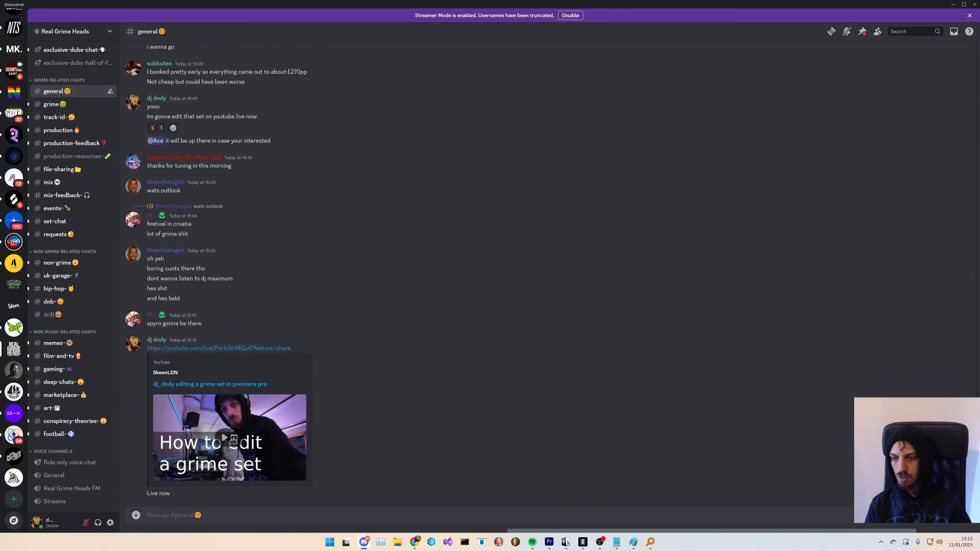
- Return to Premiere Pro and dismiss the audio synchronize failure alert
key(alt+Tab)
key(alt+Tab)
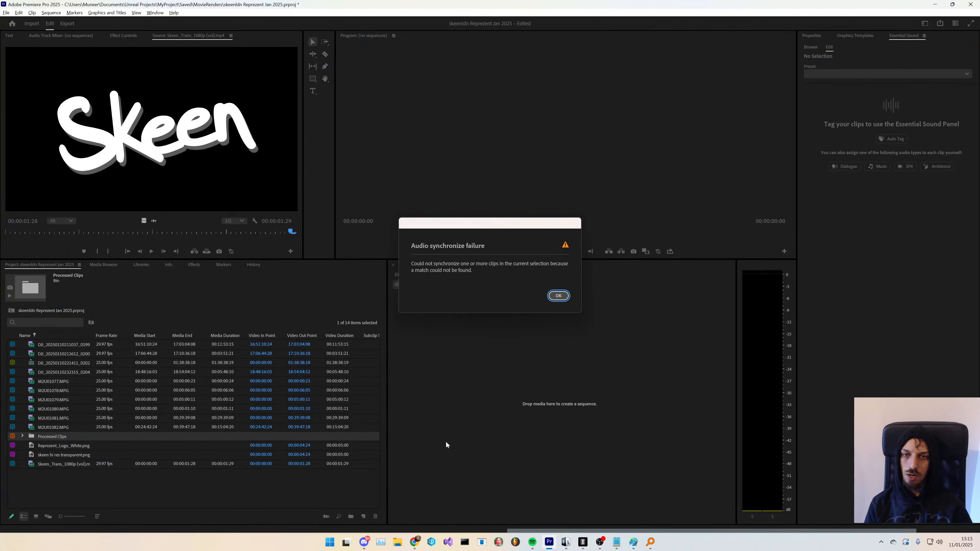
click(559, 296)
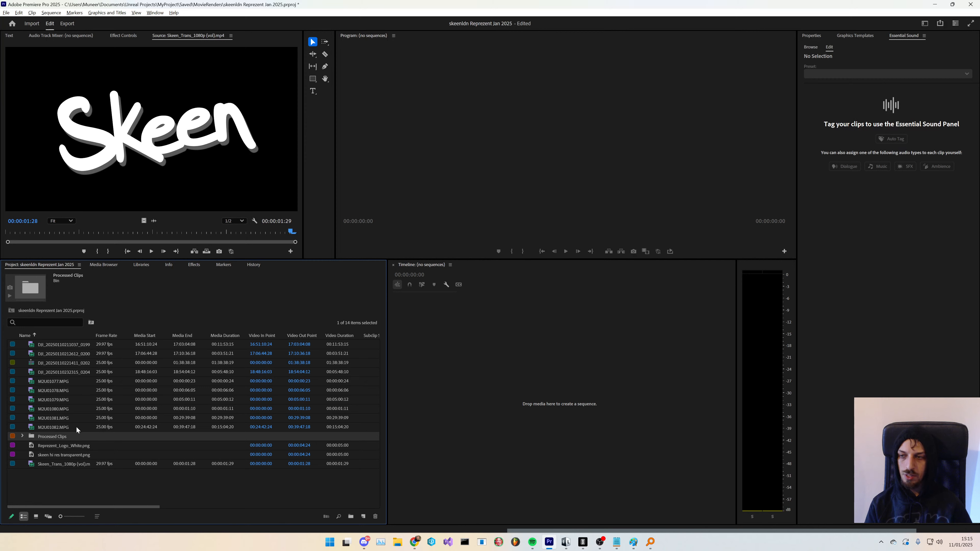
- Expand the Processed Clips bin and inspect the clips inside it
click(63, 489)
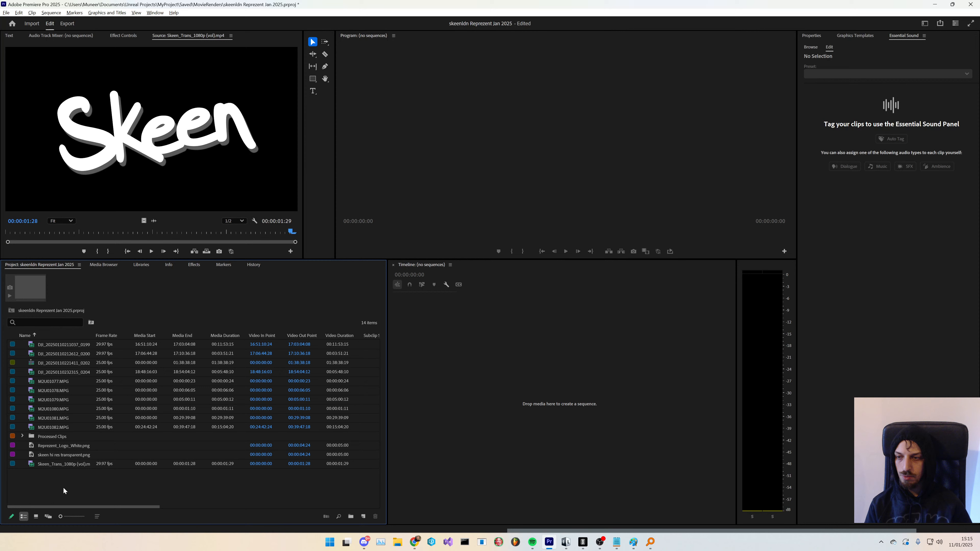
click(22, 437)
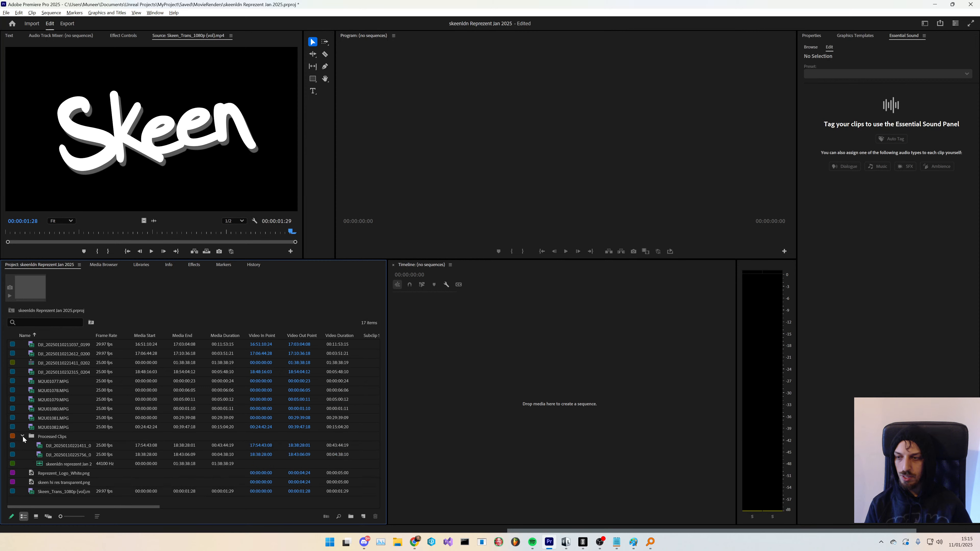
click(78, 446)
click(81, 454)
click(73, 446)
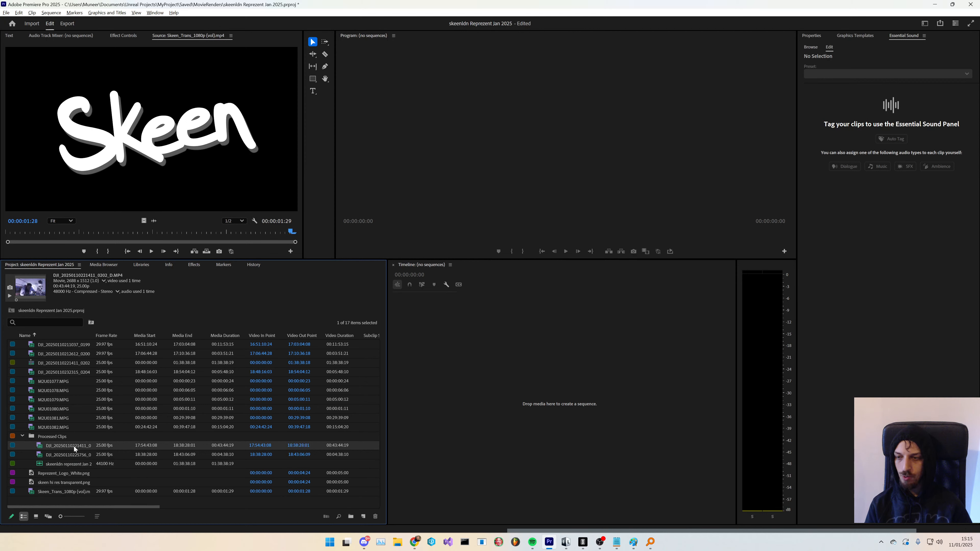
click(73, 453)
click(70, 445)
- Rename the multicam sequence to 'skeenldn On Represent 10 Jan 2025'
drag(94, 335, 156, 336)
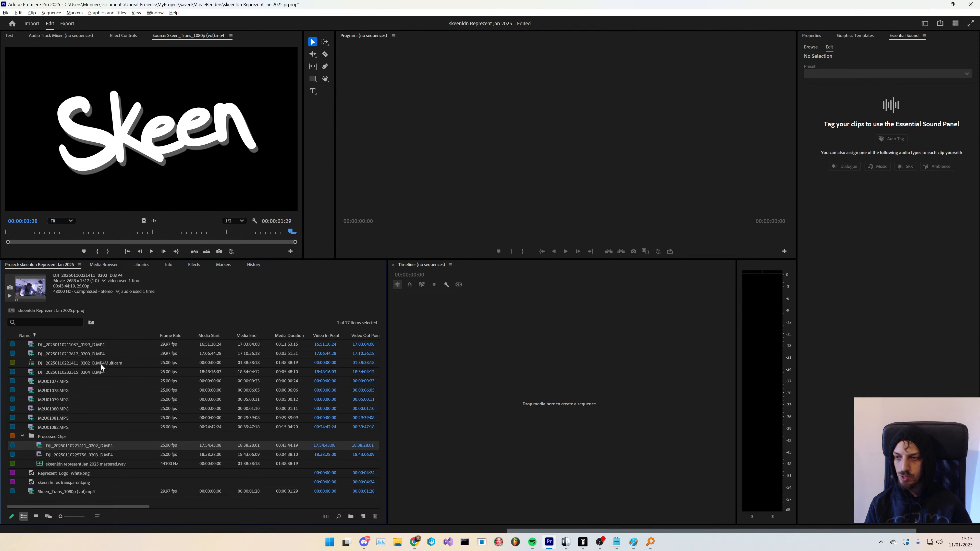
click(103, 367)
click(103, 367)
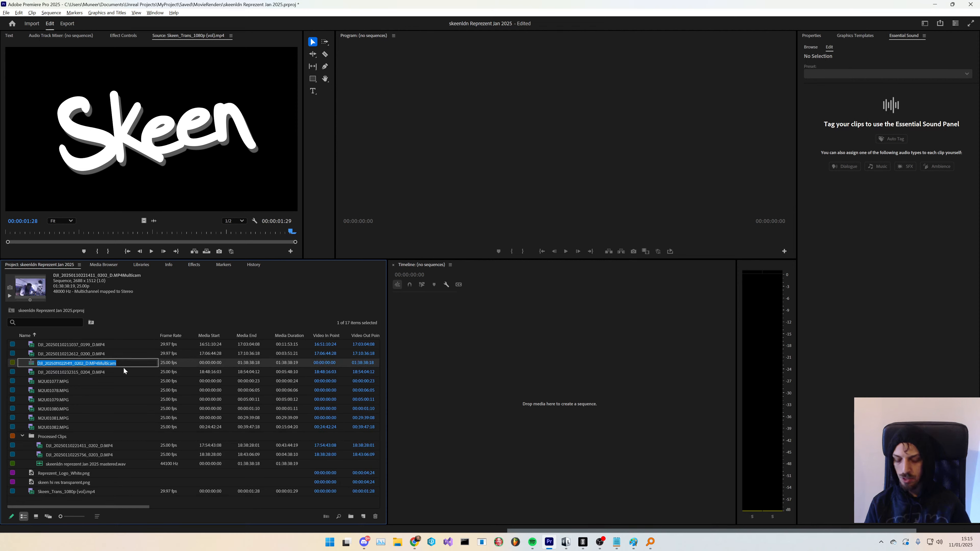
text(Skje)
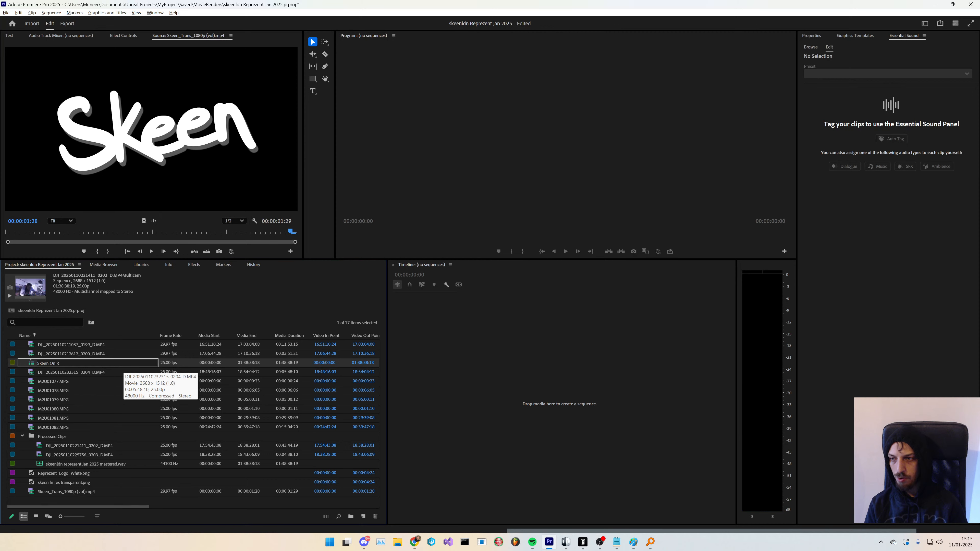
text(n On Reprezent)
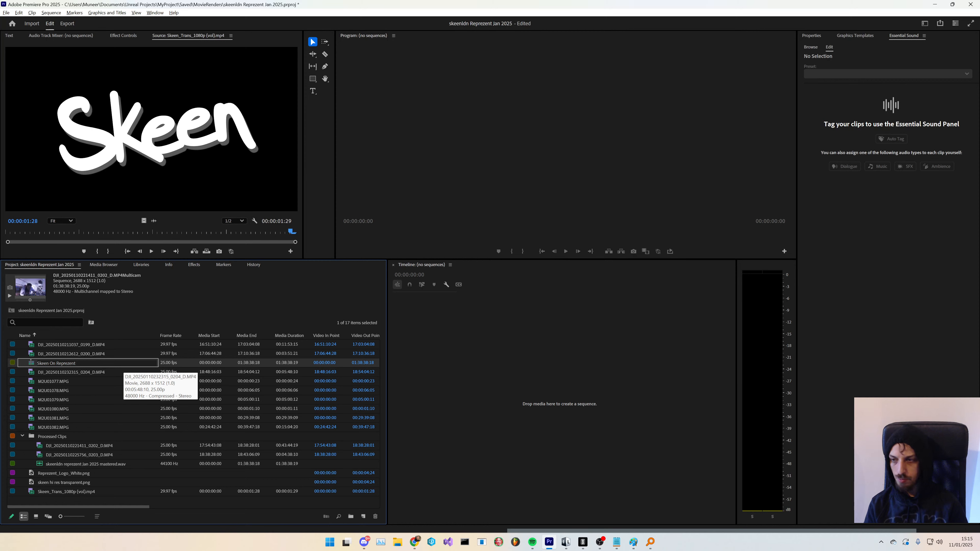
text(LDN)
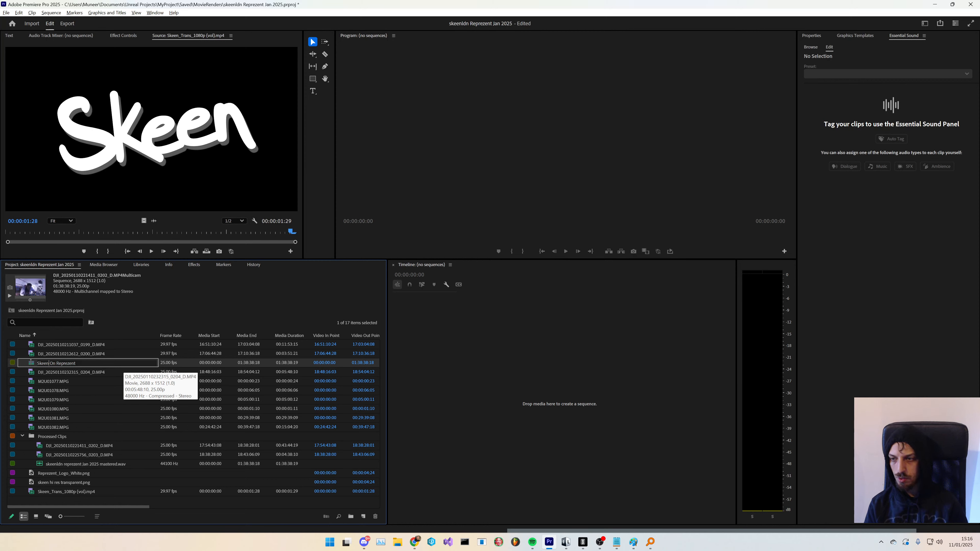
text(ldn)
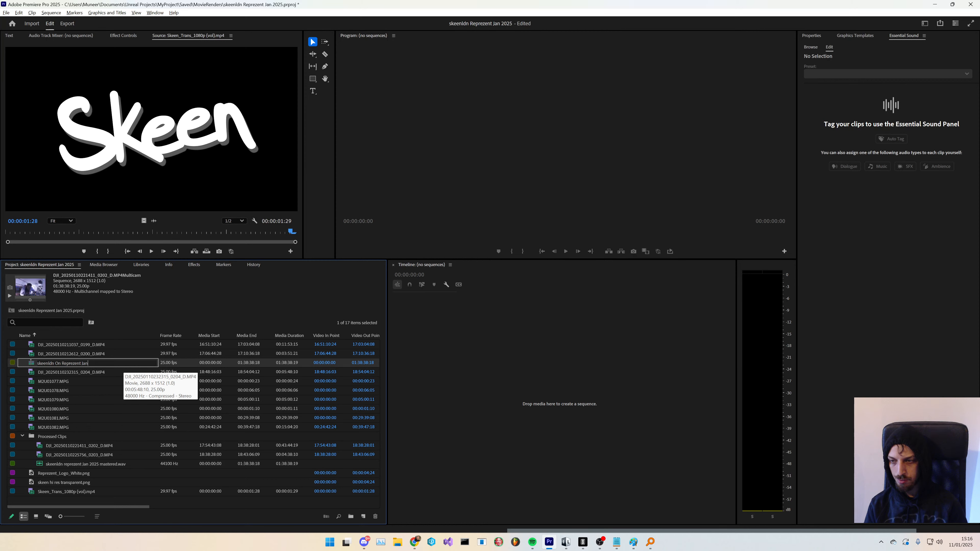
text(20258)
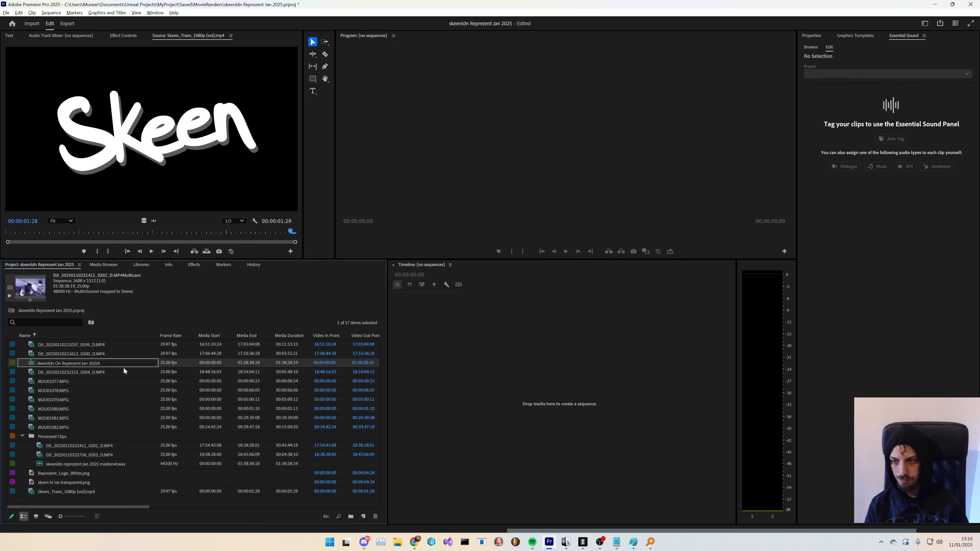
key(ctrl+Left)
key(ctrl+Left)
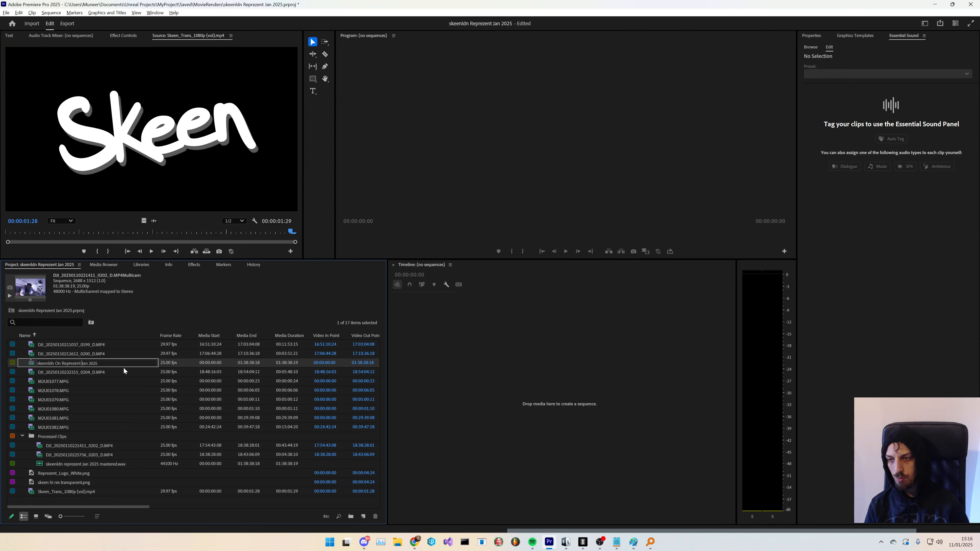
text(10)
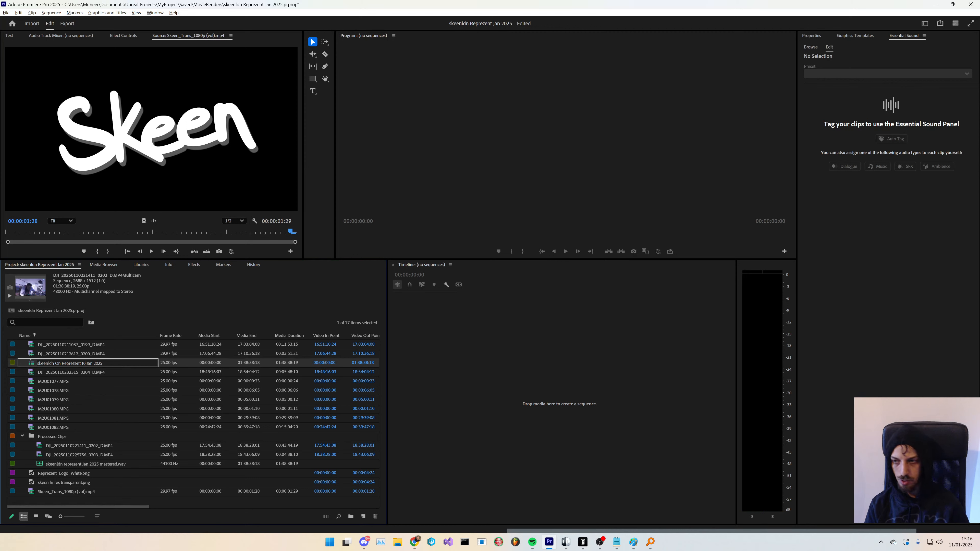
key(Return)
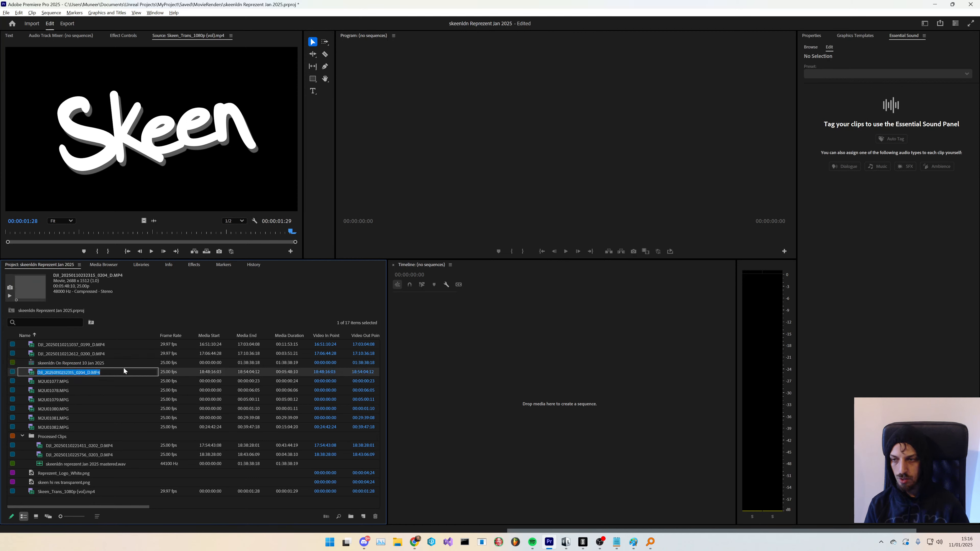
- Open the skeenldn On Represent 10 Jan 2025 multicam sequence in the timeline
right_click(90, 367)
key(Escape)
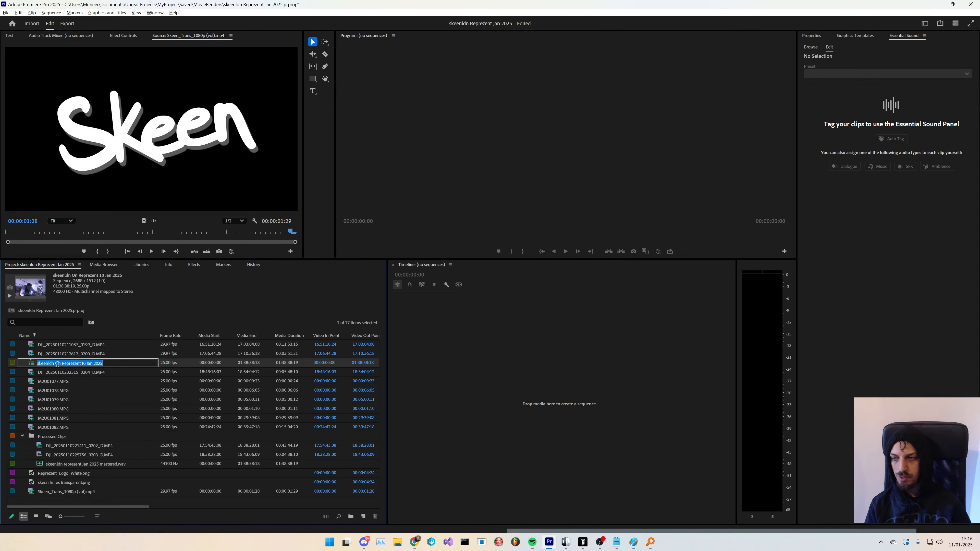
click(81, 371)
key(Up)
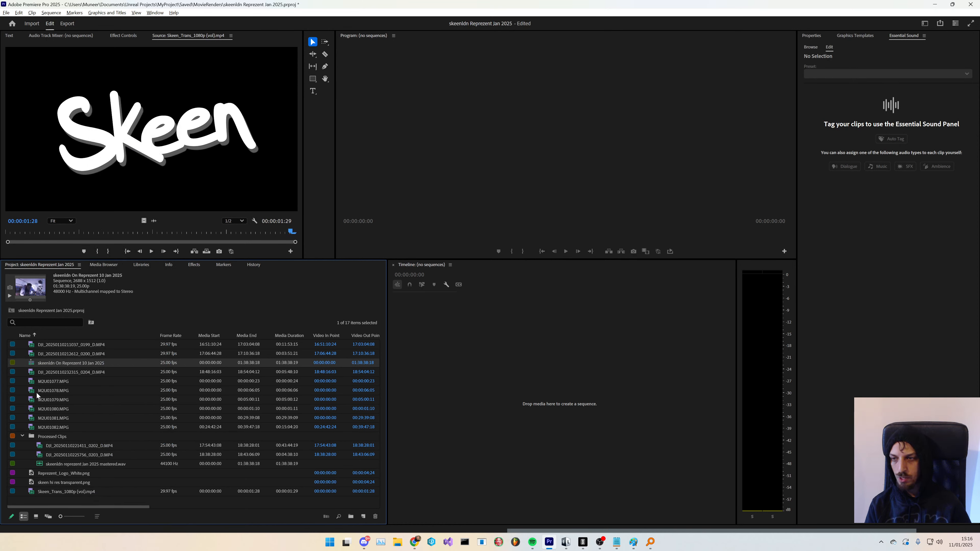
right_click(88, 366)
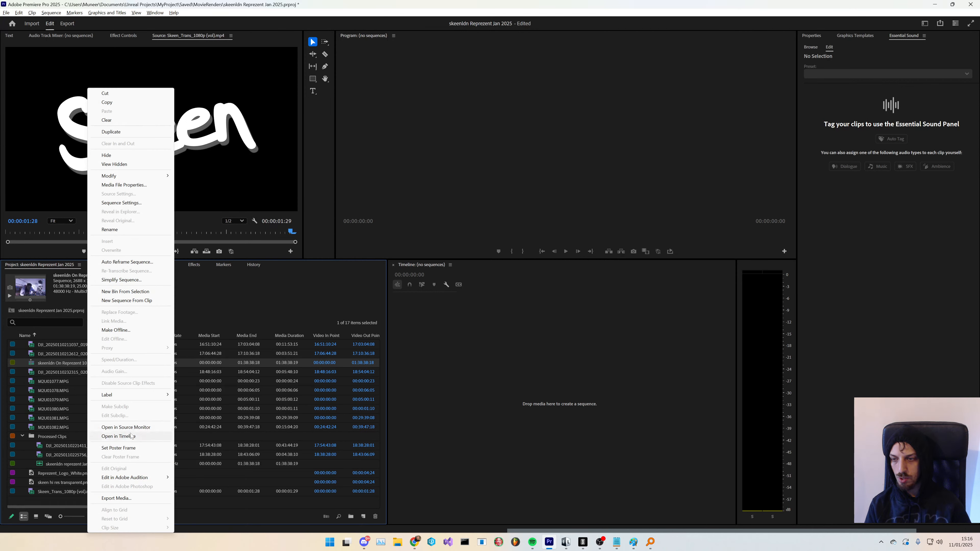
click(53, 362)
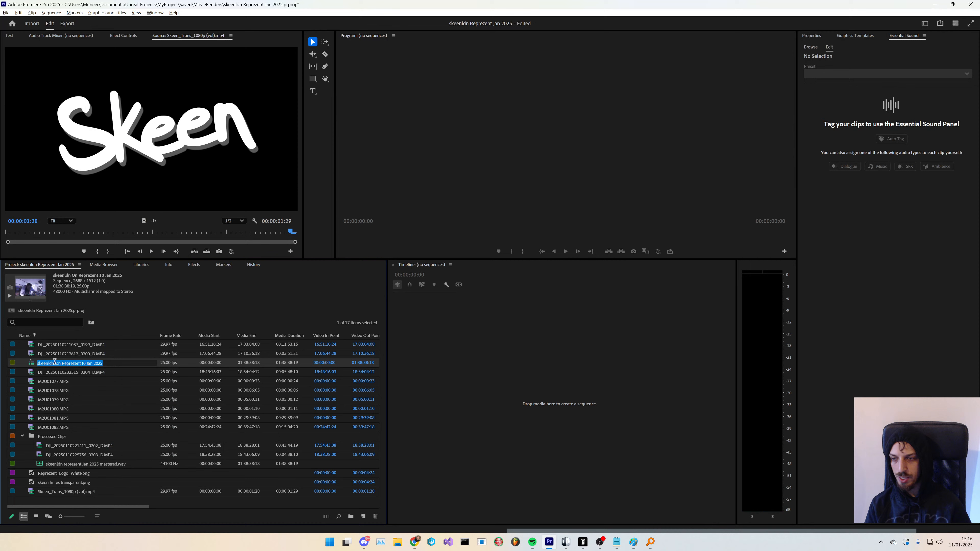
click(73, 380)
right_click(84, 366)
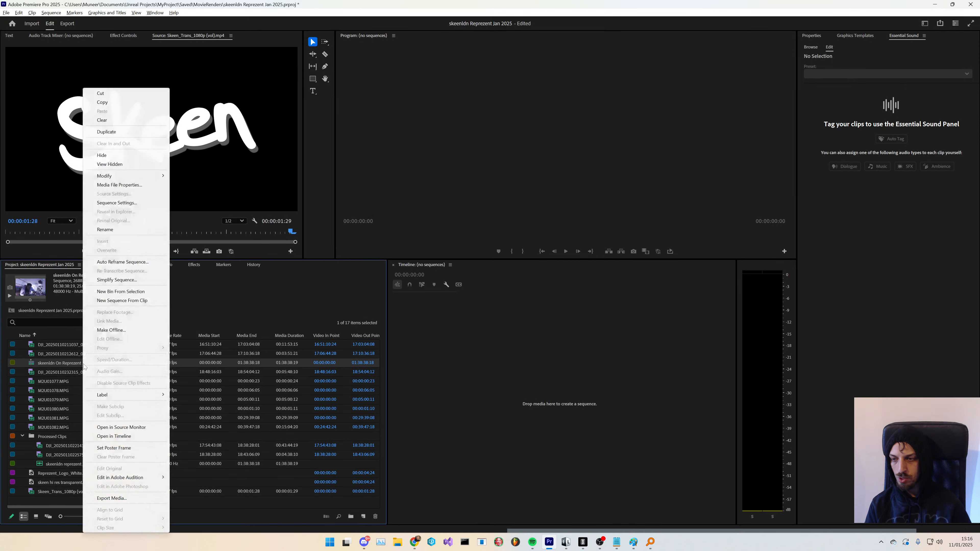
click(135, 437)
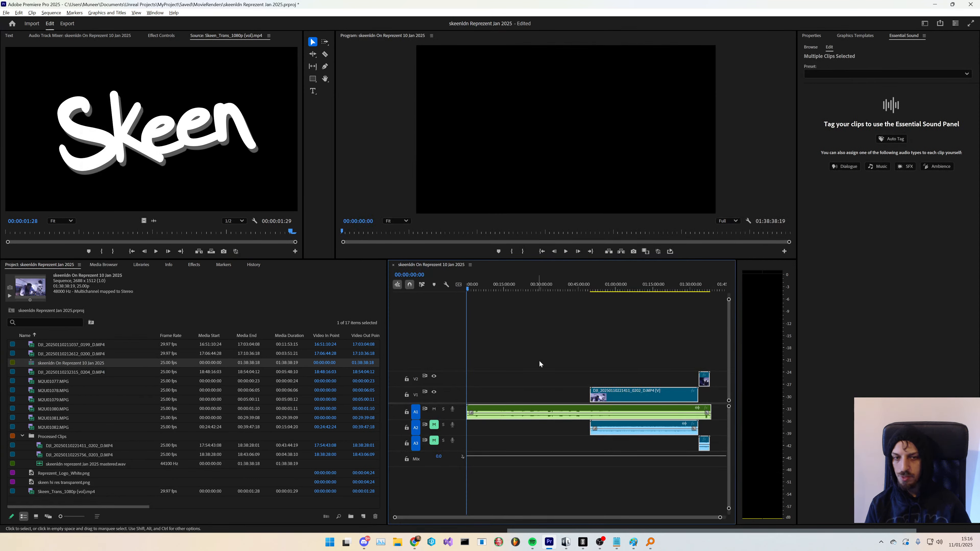
- Move the short clip at the sequence end from video track 3 down to V2 and its audio from A3 up to A2
click(675, 359)
drag(632, 350, 716, 466)
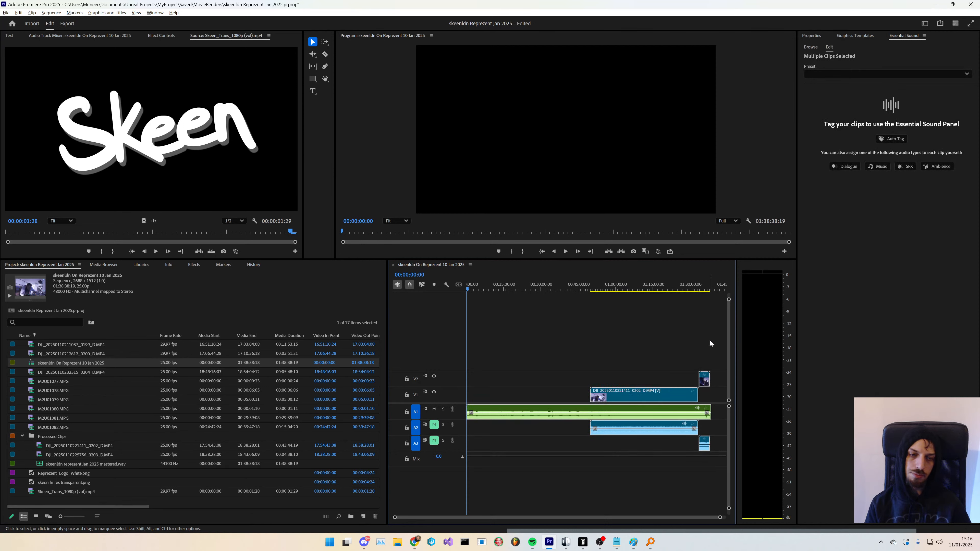
click(679, 342)
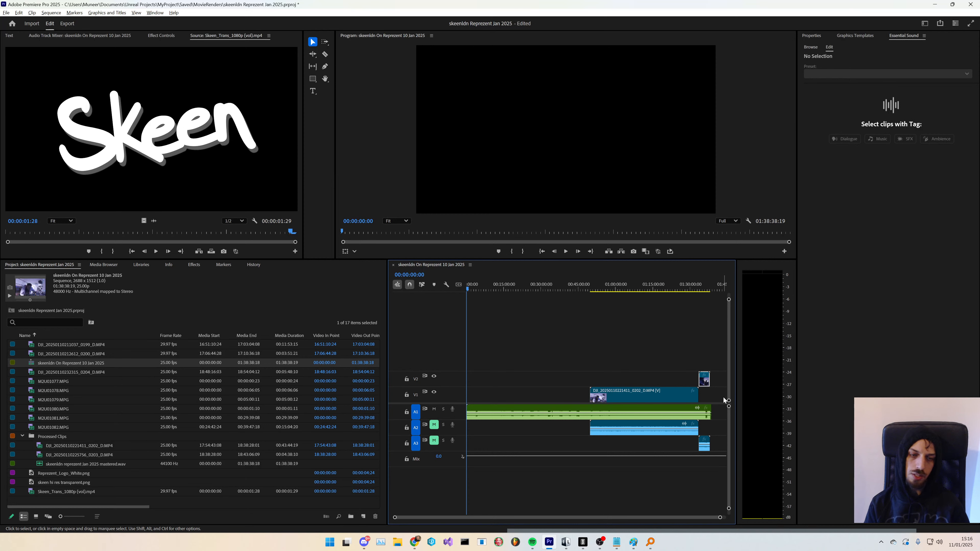
key(alt+Down)
click(704, 444)
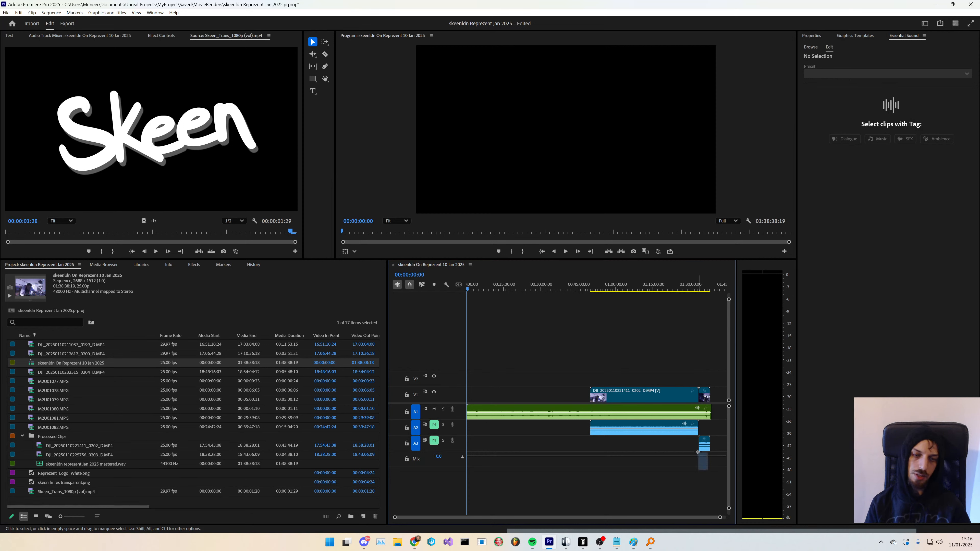
key(alt+Up)
click(689, 446)
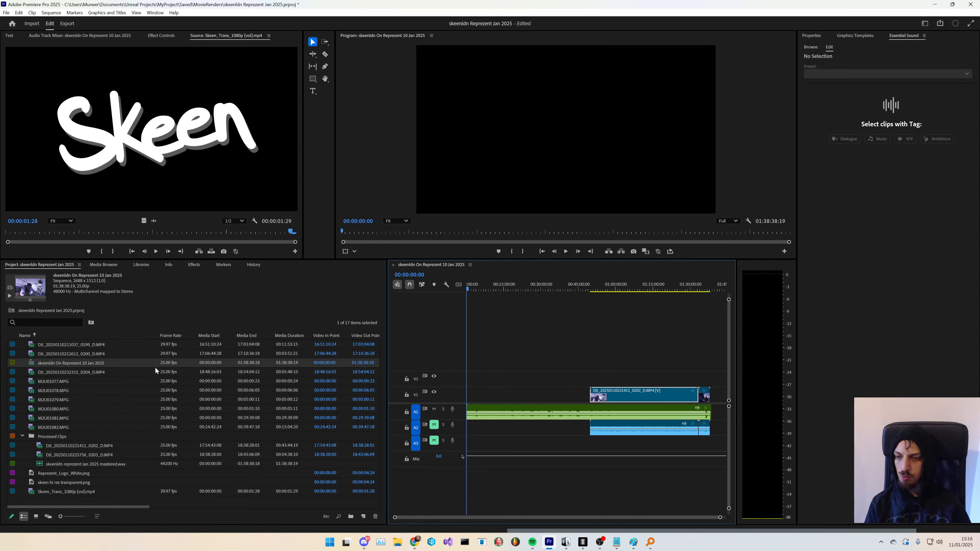
click(97, 448)
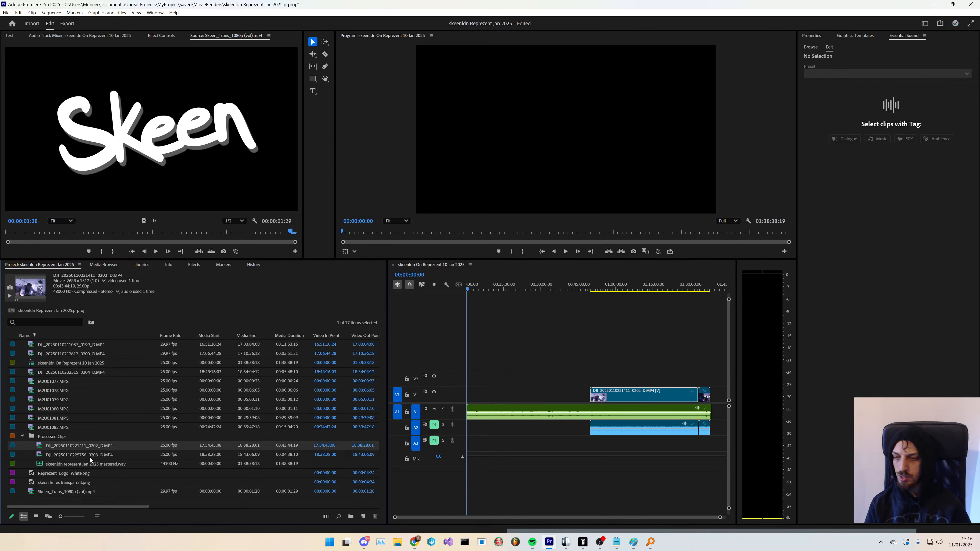
click(22, 437)
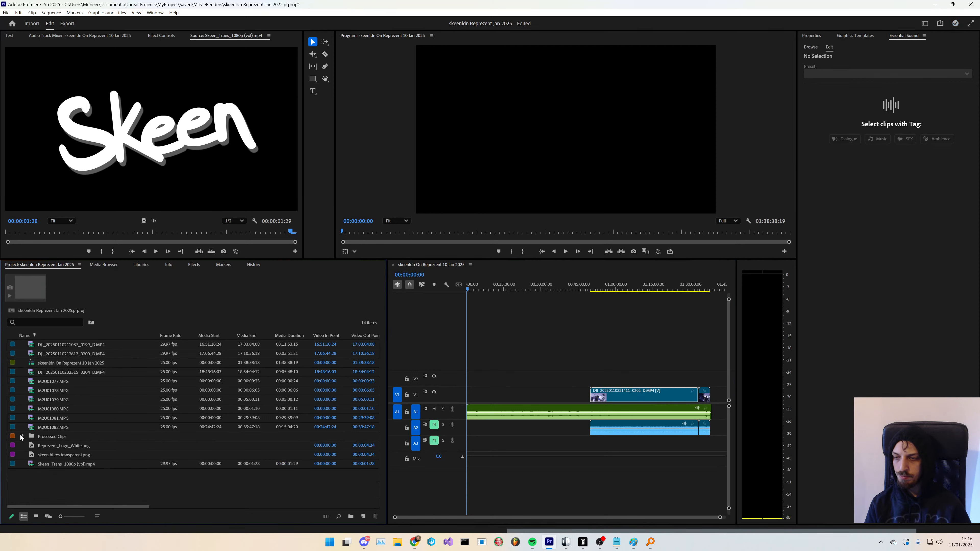
click(90, 372)
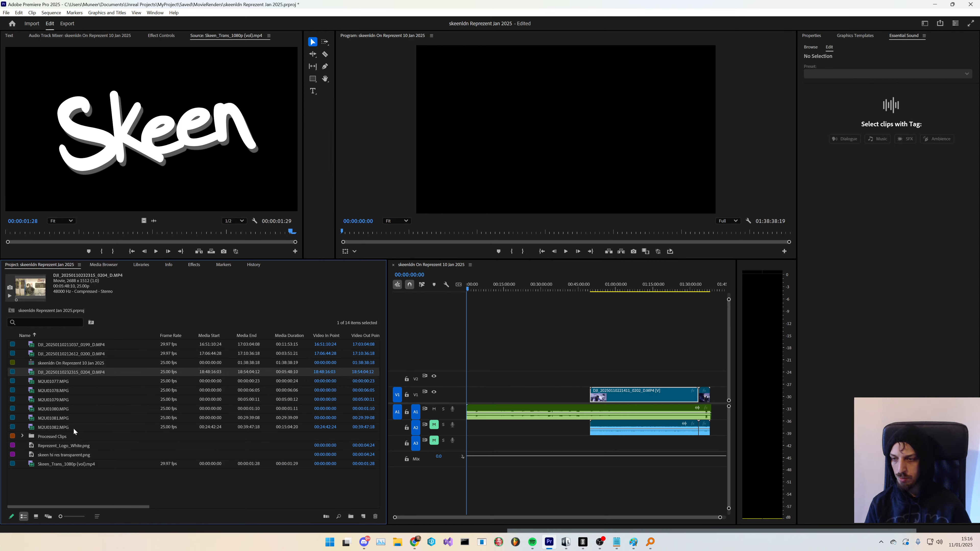
click(23, 435)
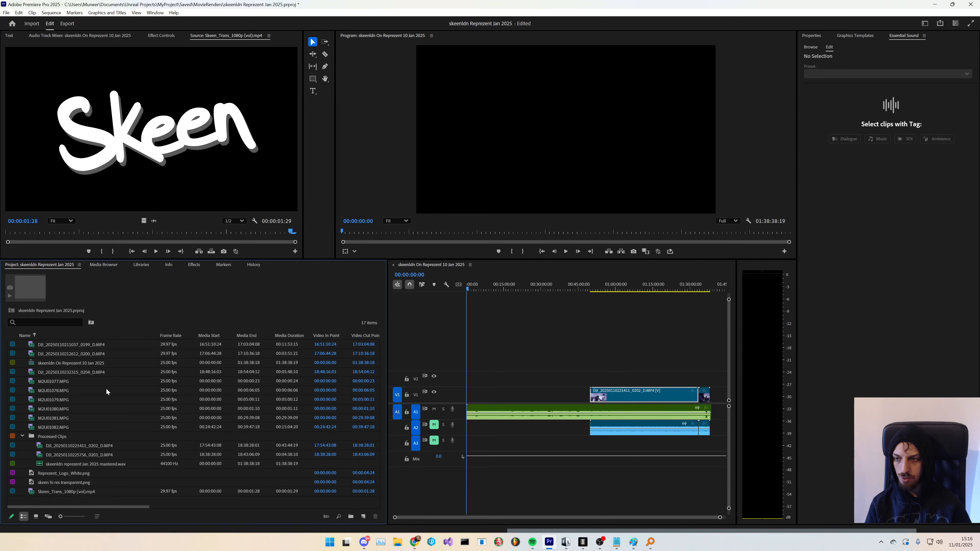
key(alt+Tab)
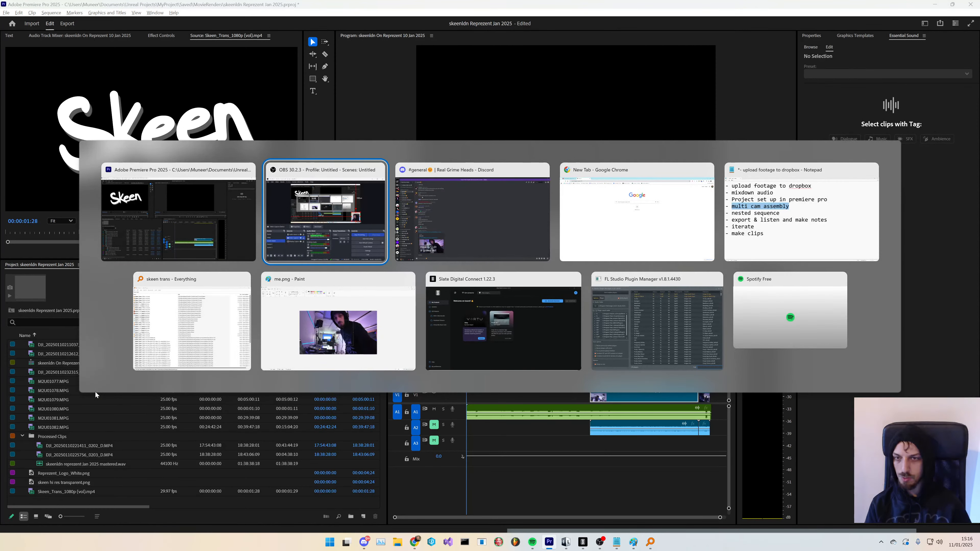
key(alt+Tab)
key(alt+shift+Tab)
key(alt+Tab)
key(alt+Tab)
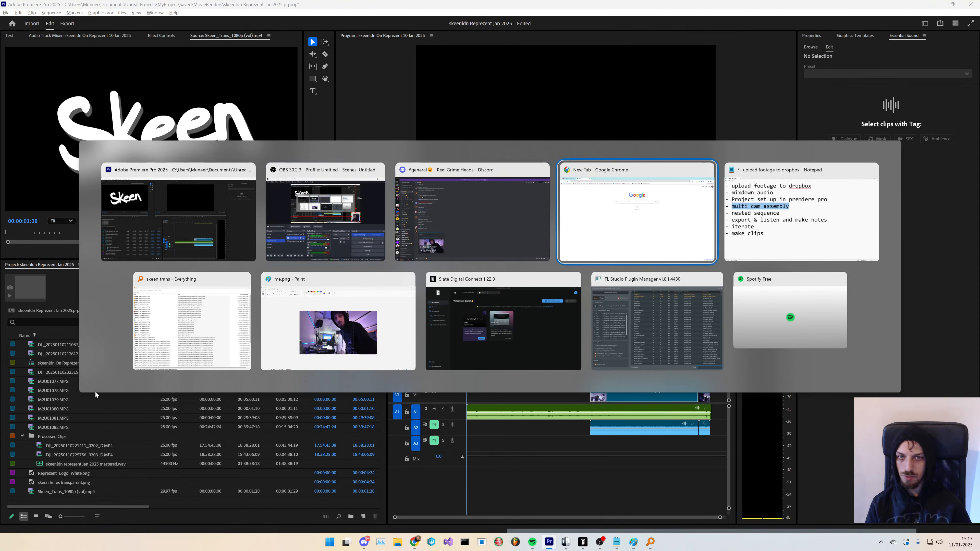
key(alt+Tab)
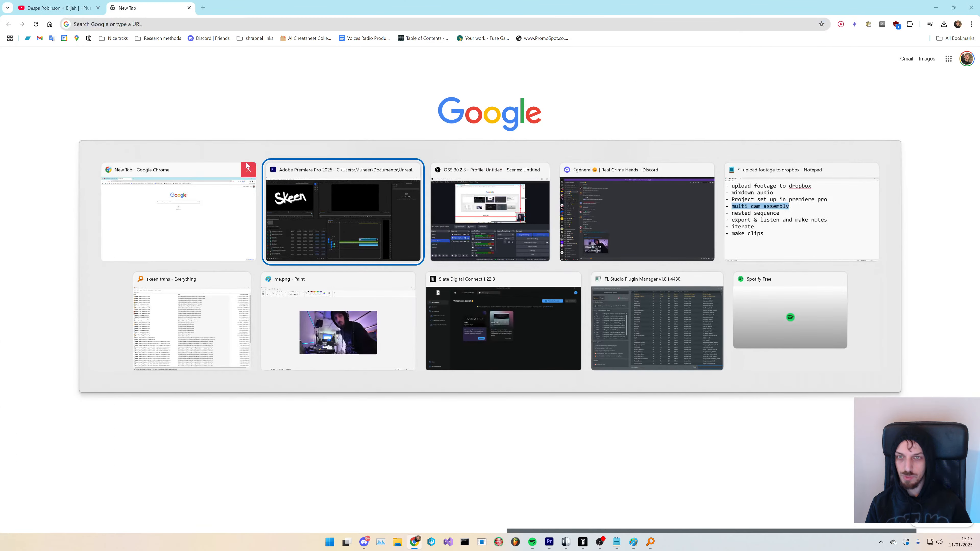
key(alt+Tab)
key(alt+Tab)
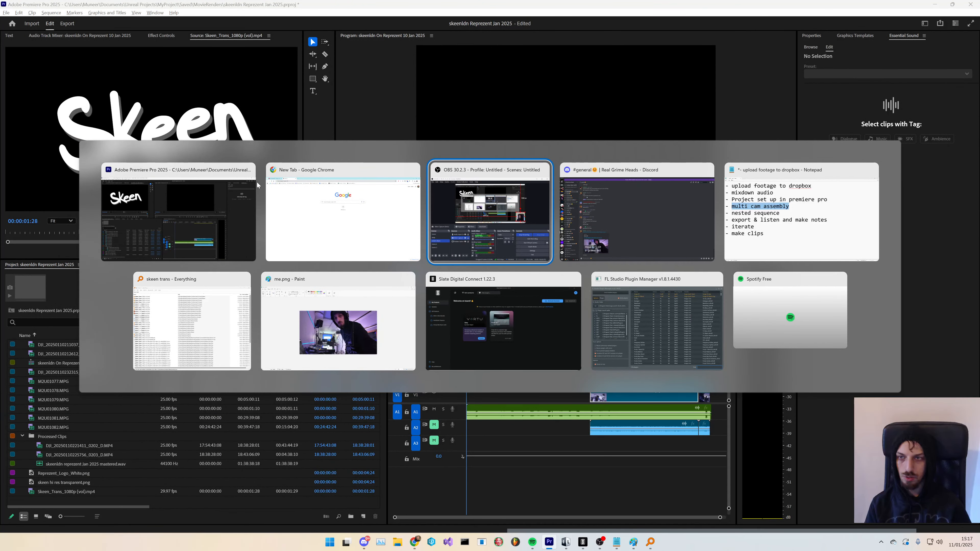
key(alt+Tab)
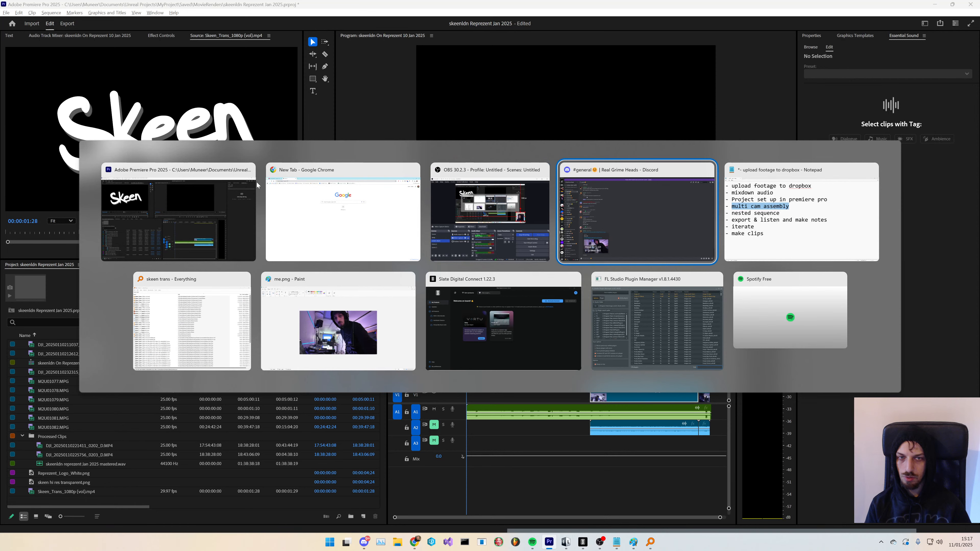
key(alt+shift+Tab)
key(alt+shift+Tab)
key(alt+shift+Tab)
- Open File Explorer and navigate to the Radio folder inside Dropbox > Skeen
key(super+e)
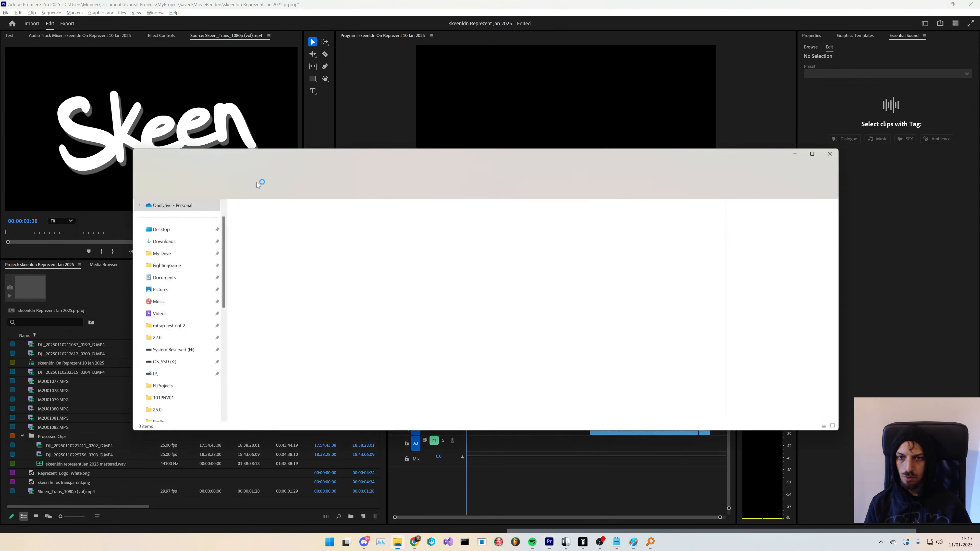
scroll(165, 308, down, 3)
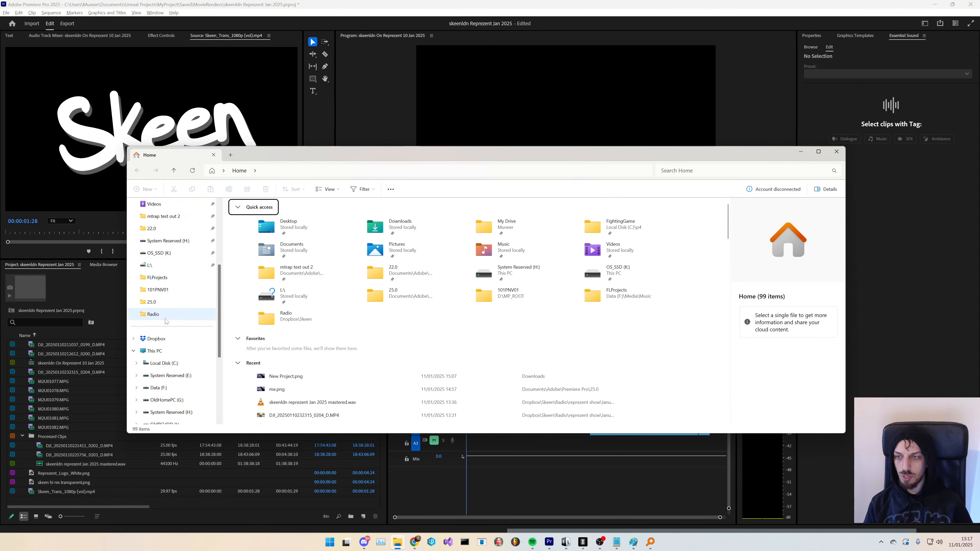
click(158, 342)
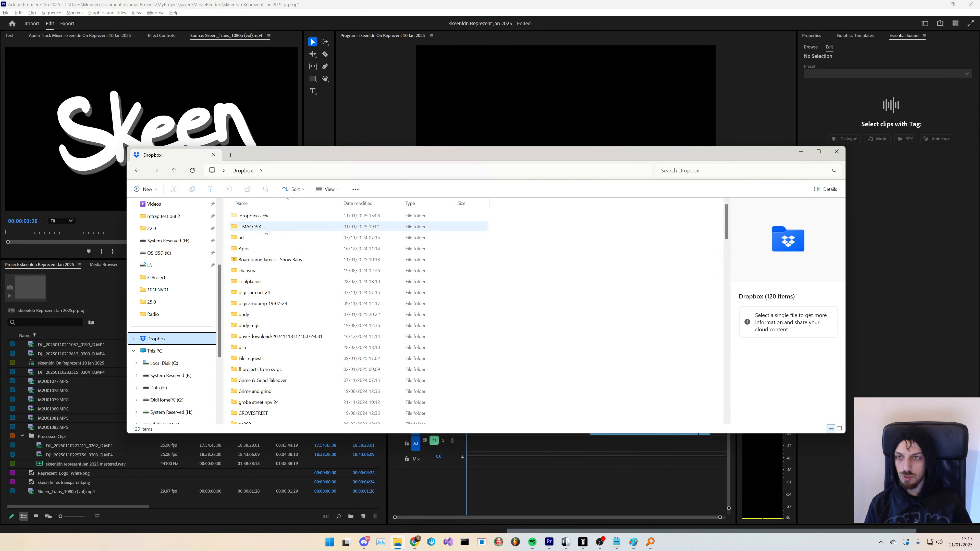
click(260, 304)
text(skeen)
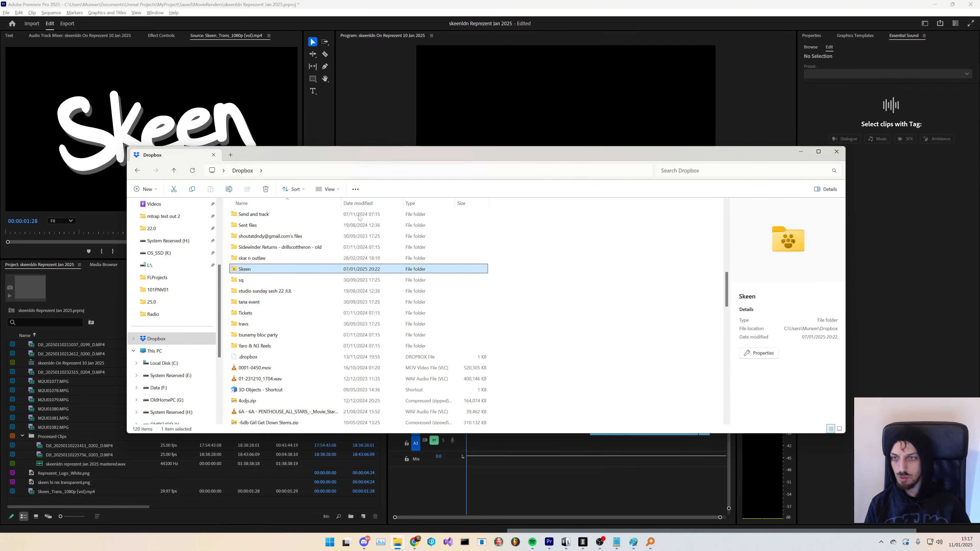
key(Return)
text(radio)
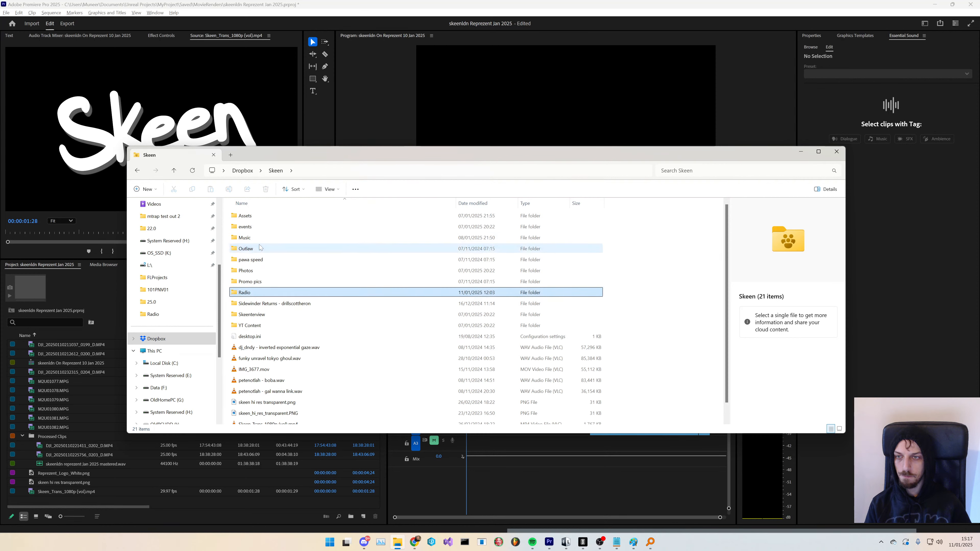
key(Return)
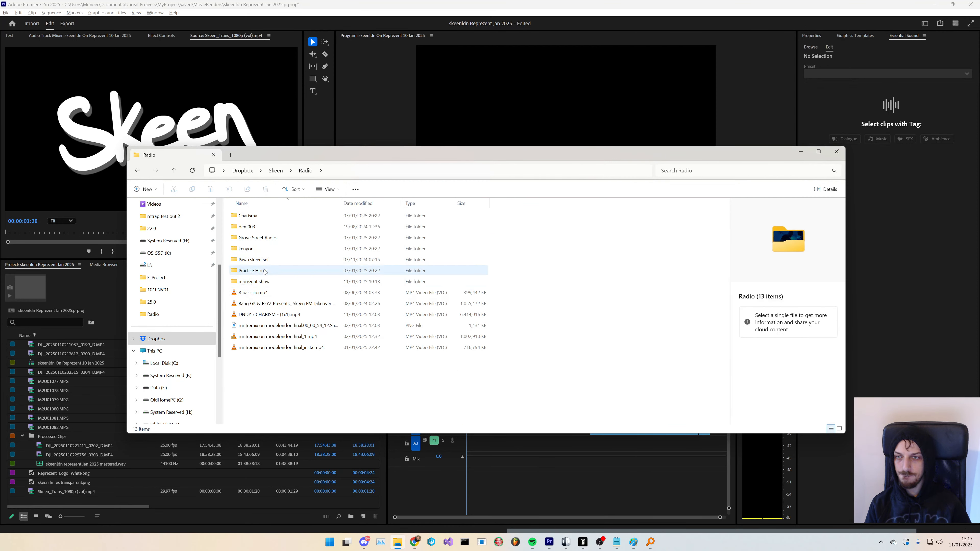
- Open the represent show folder and pin its January 25 subfolder to Quick access, then open it
double_click(264, 282)
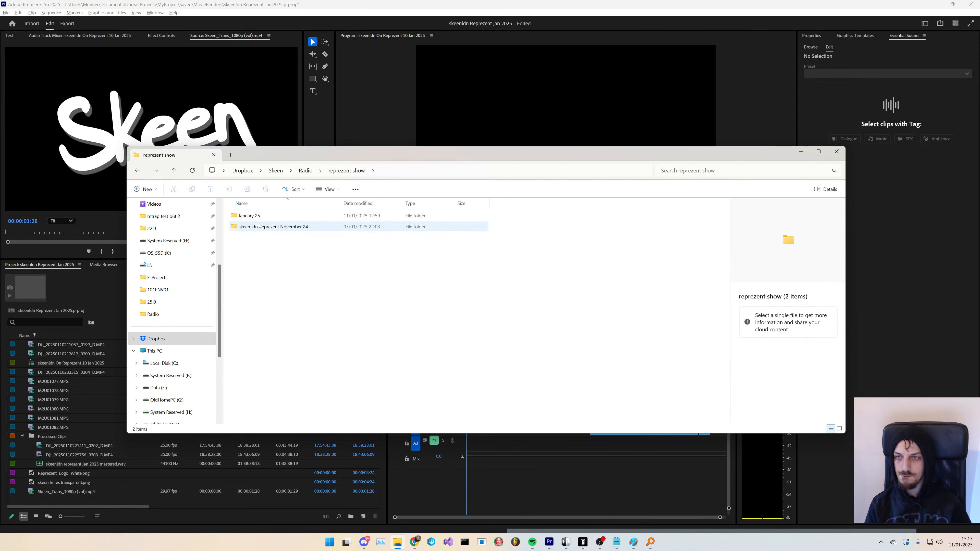
click(266, 231)
click(265, 217)
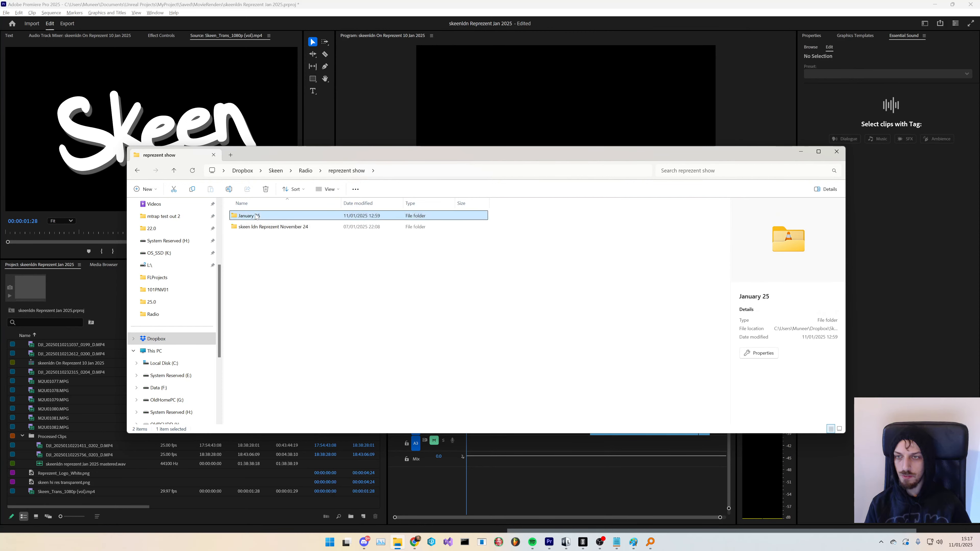
right_click(266, 217)
click(285, 276)
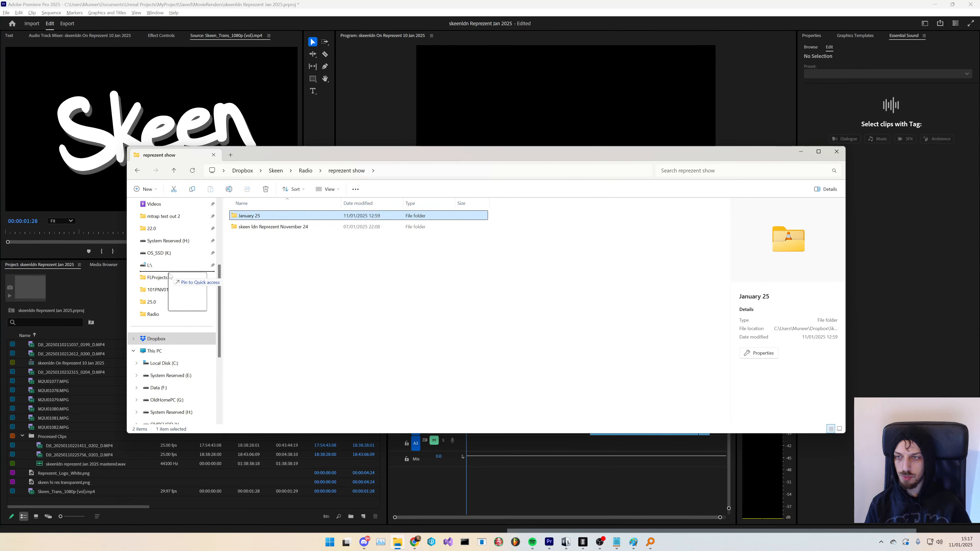
click(212, 280)
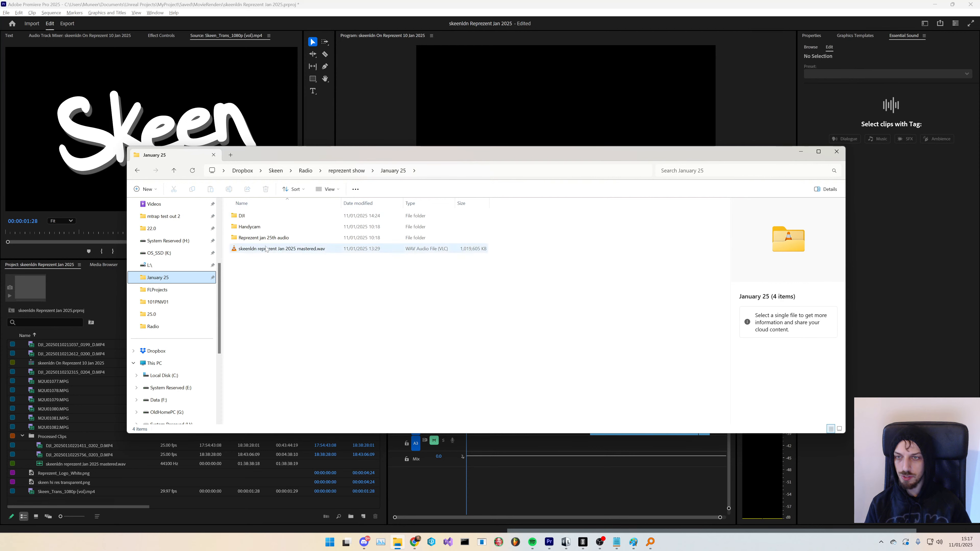
double_click(270, 215)
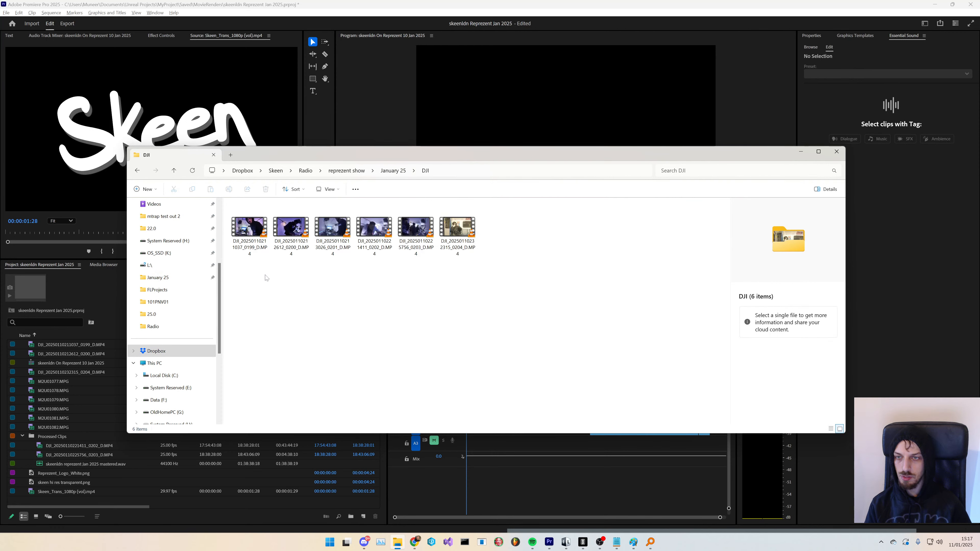
click(252, 244)
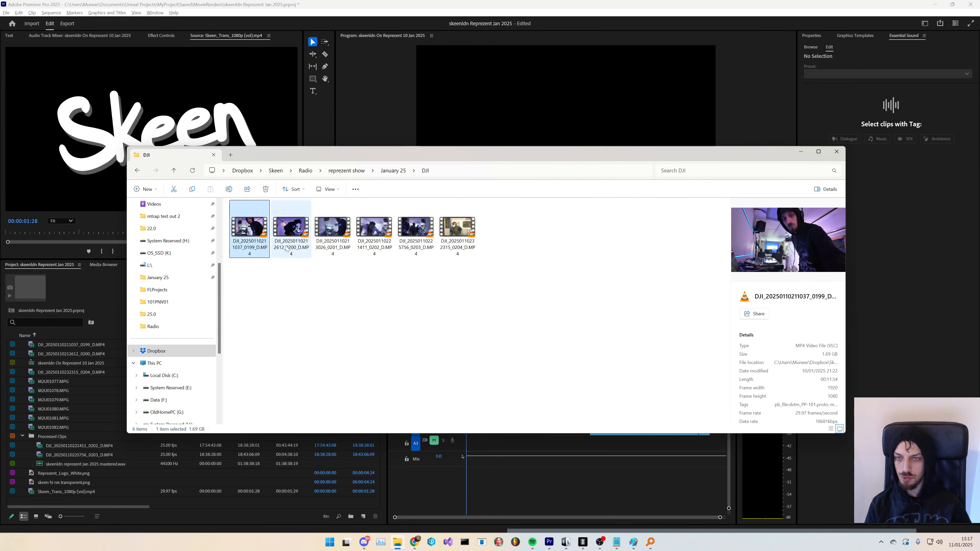
click(344, 251)
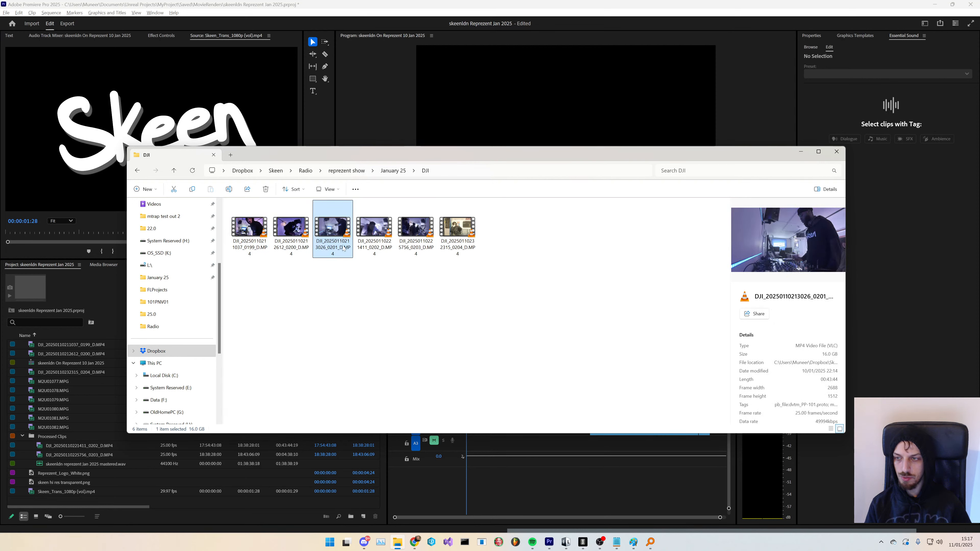
drag(347, 165, 457, 169)
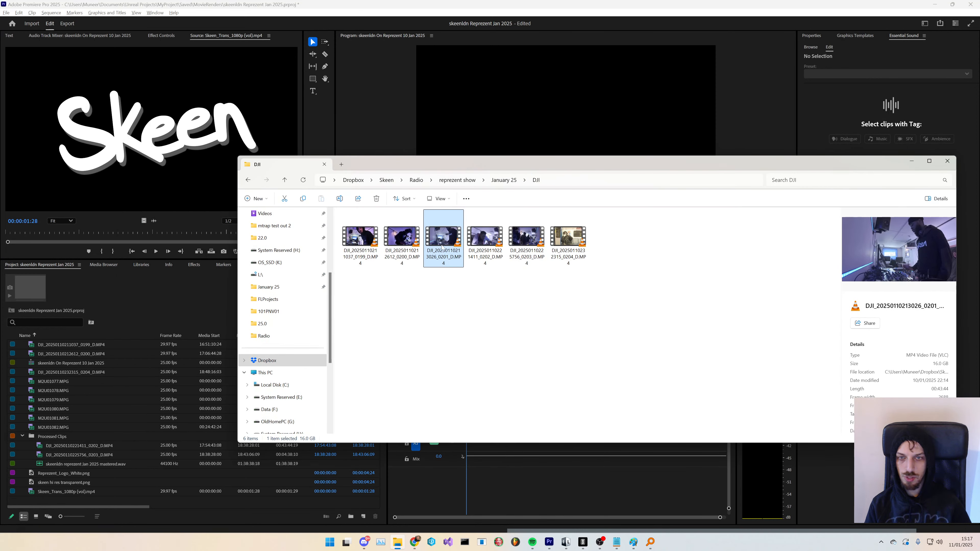
drag(442, 247, 92, 501)
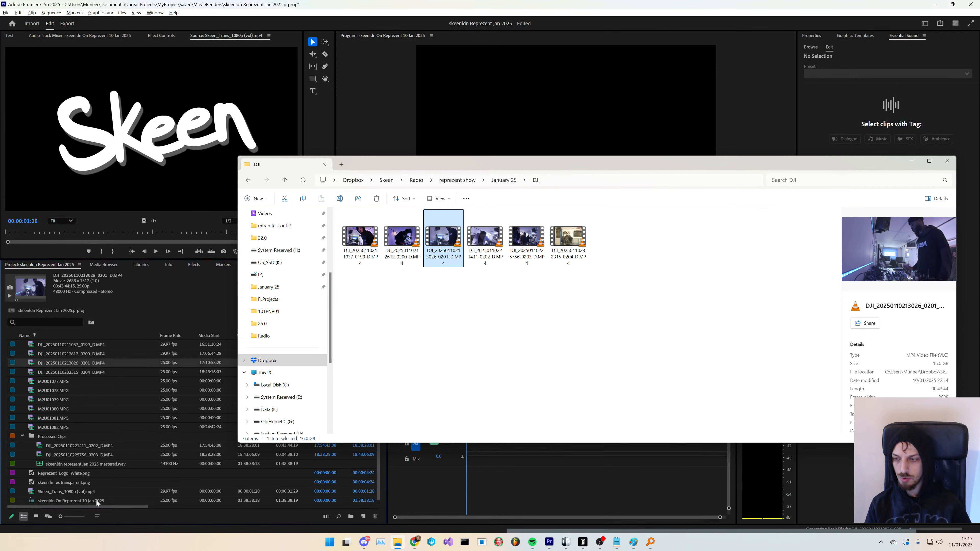
click(99, 362)
click(113, 373)
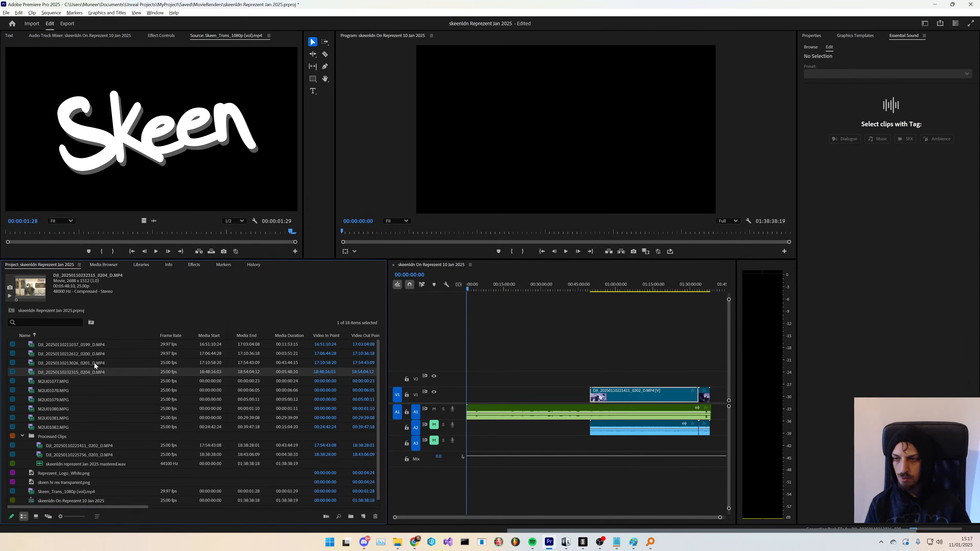
drag(95, 366, 482, 433)
click(545, 378)
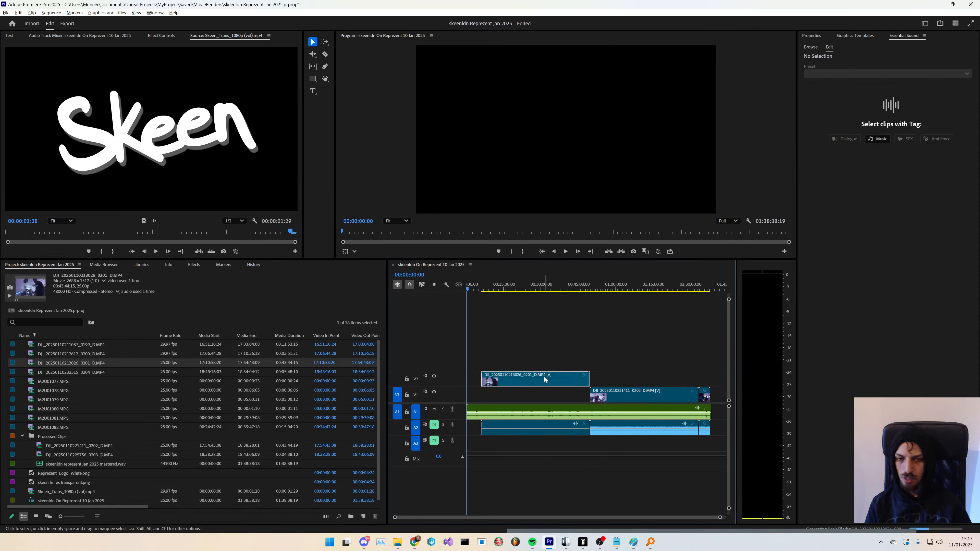
key(alt+Down)
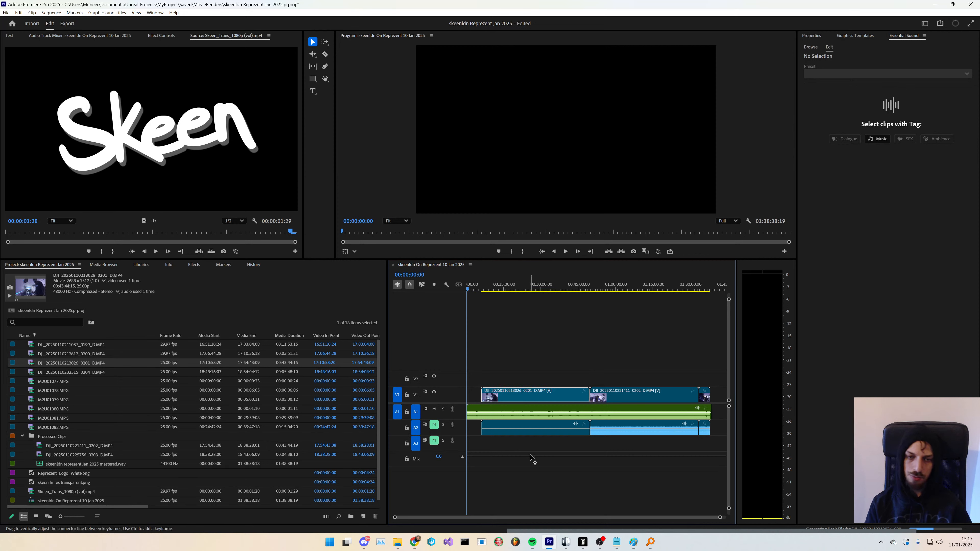
click(570, 446)
click(510, 398)
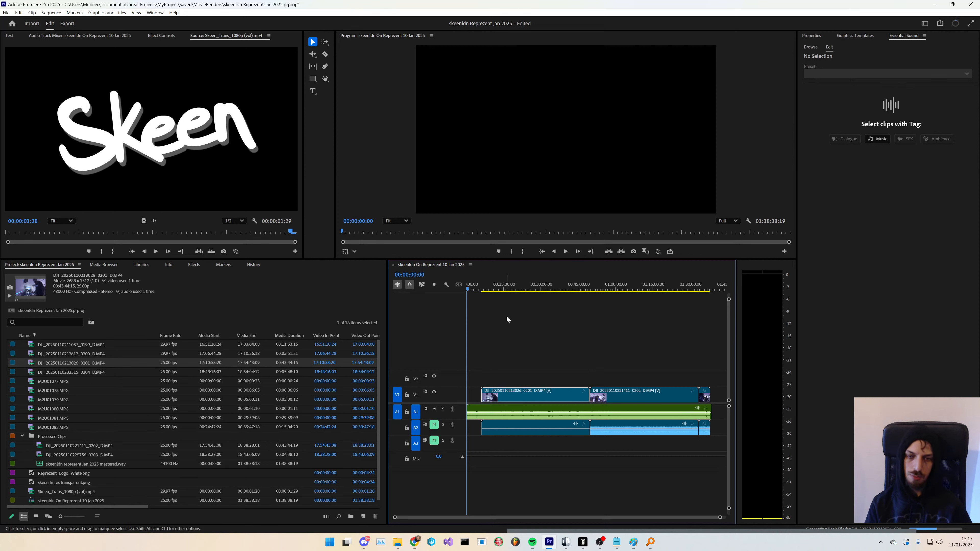
- Scrub through the sequence while toggling mute on audio track A1 and unmute audio track A2
click(494, 291)
click(435, 409)
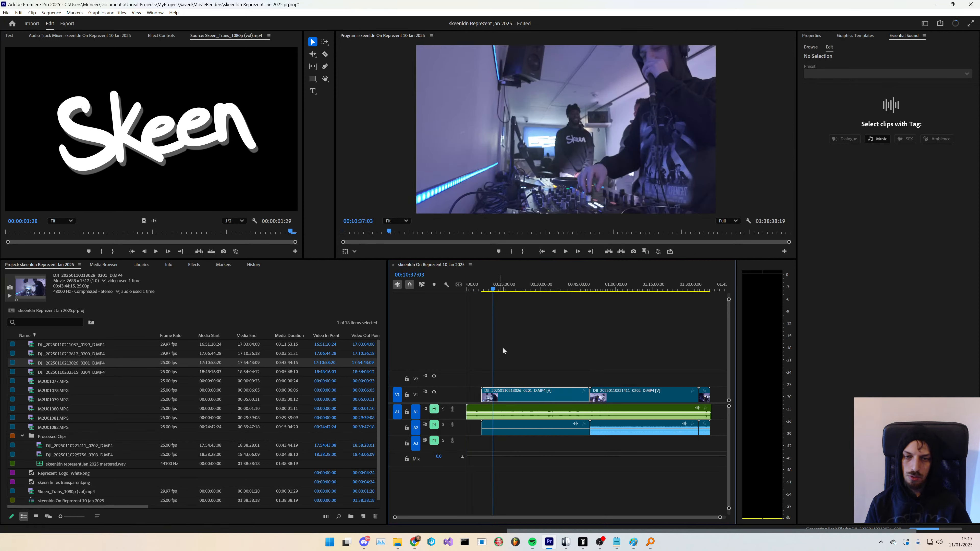
drag(493, 291, 544, 307)
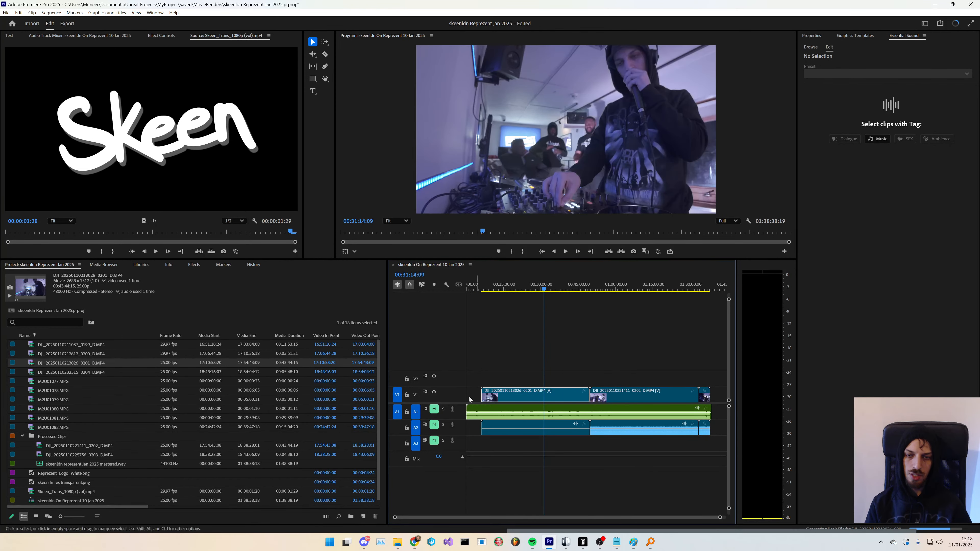
click(434, 409)
click(434, 425)
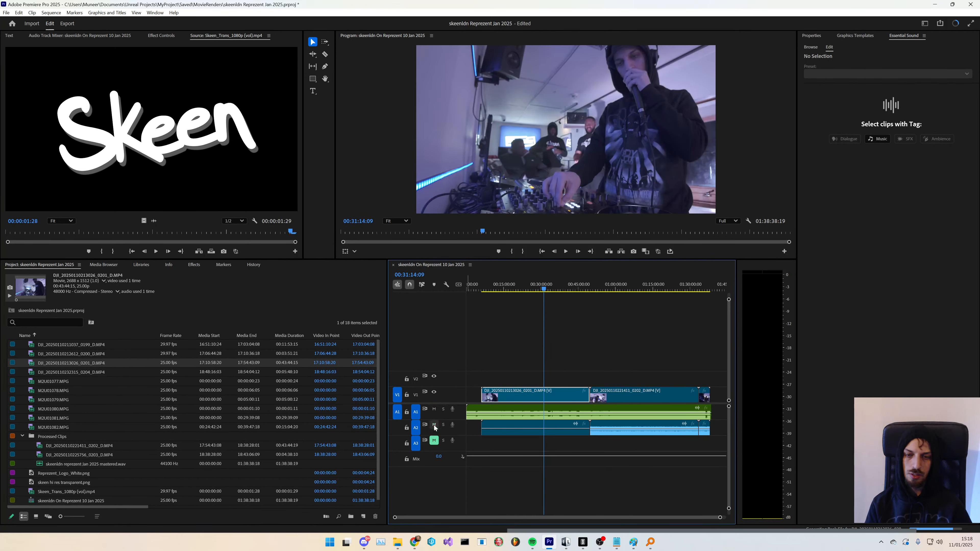
- Lower the Mix master fader in the Audio Track Mixer to about -16 dB
click(80, 36)
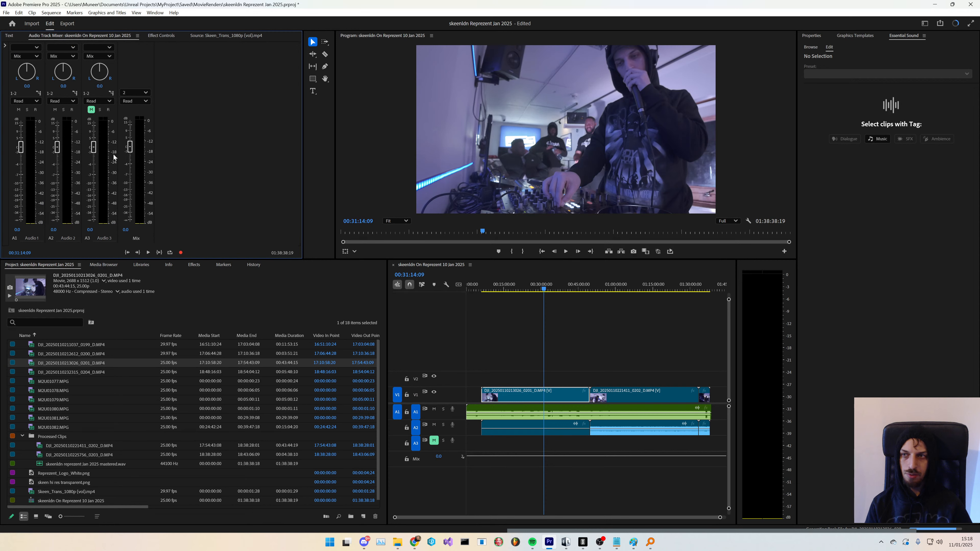
drag(131, 152, 132, 195)
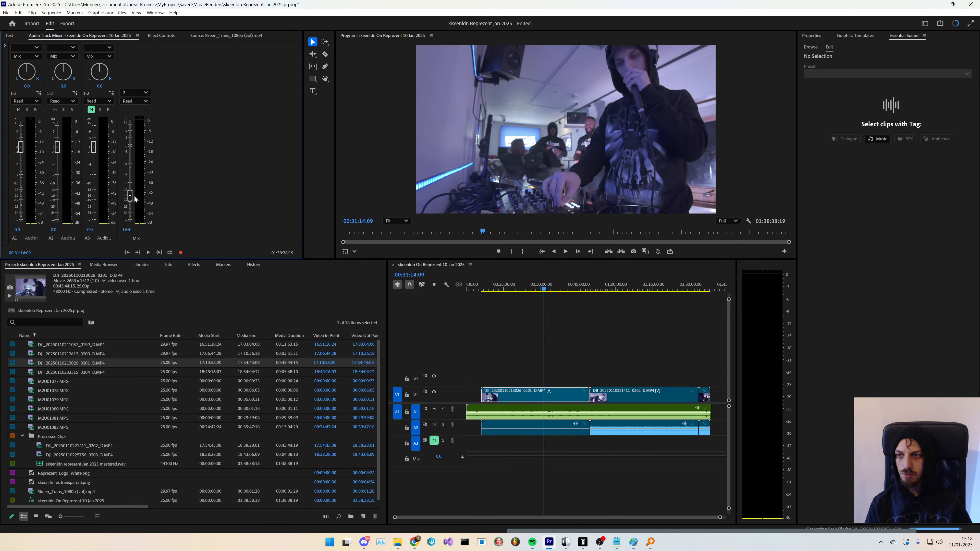
- Play back the sequence around the 59-minute mark to review picture and sound
key(space)
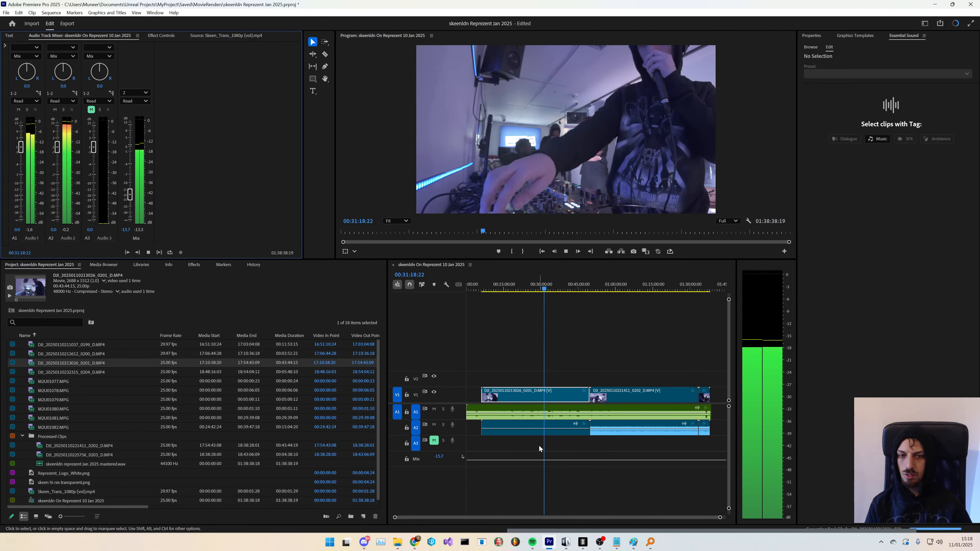
click(615, 290)
key(space)
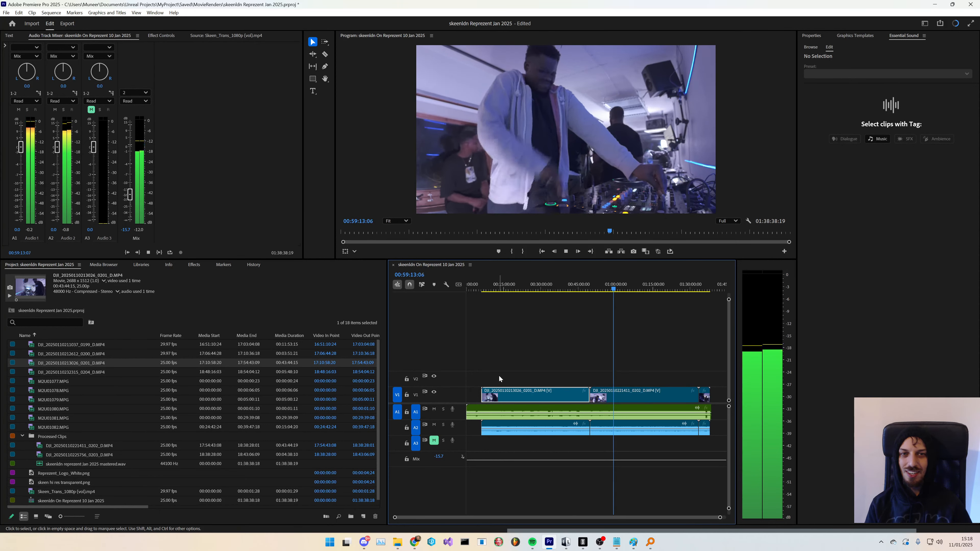
key(space)
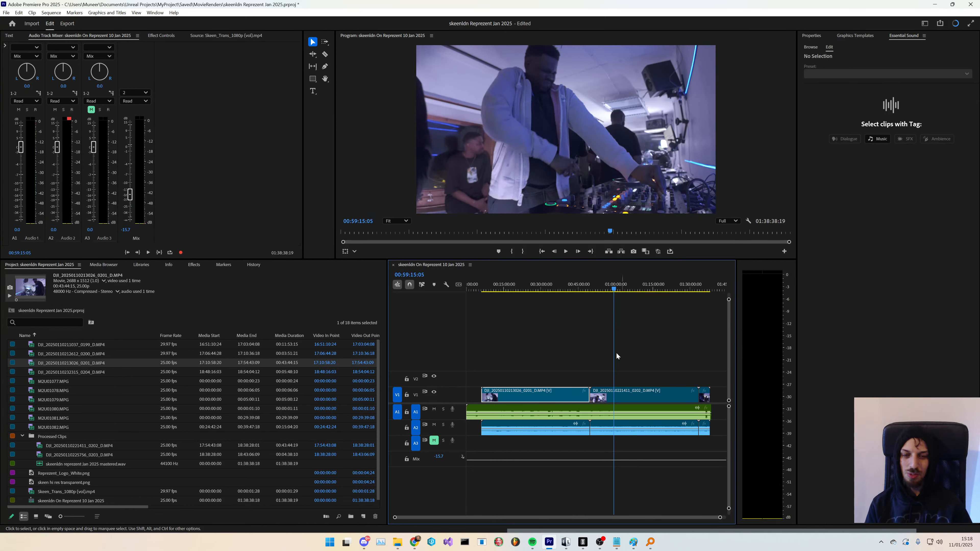
key(space)
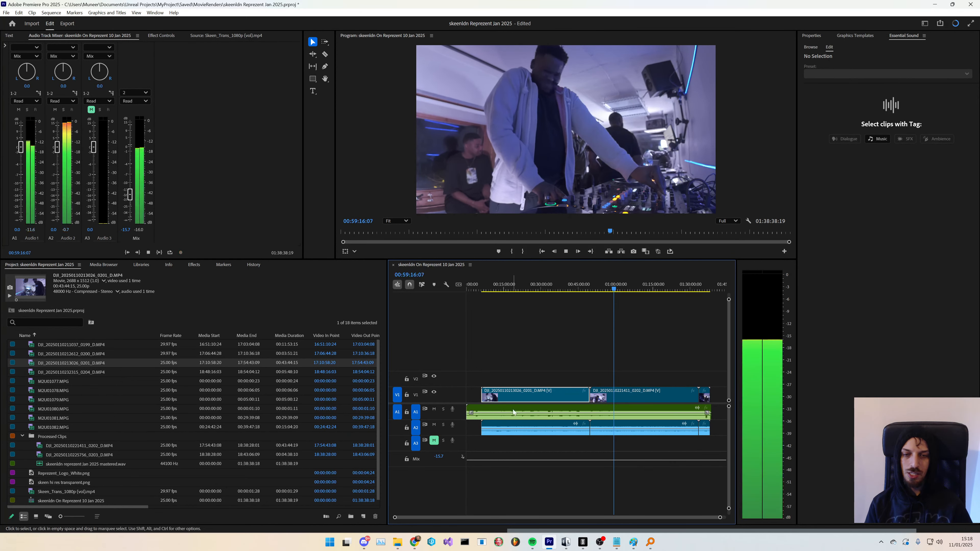
key(space)
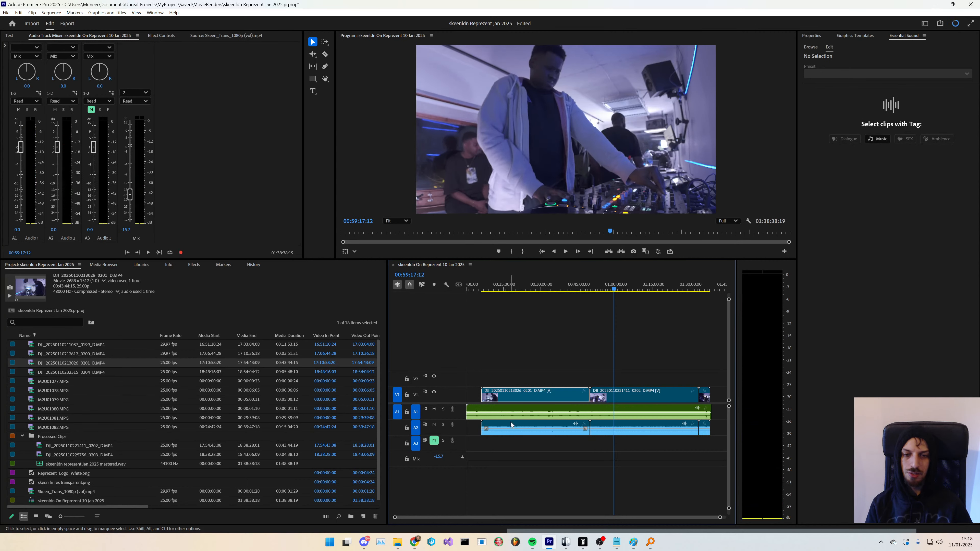
- Shift the clips rightwards with the Track Select Forward tool and move the 0201 camera clip back to the sequence start
key(a)
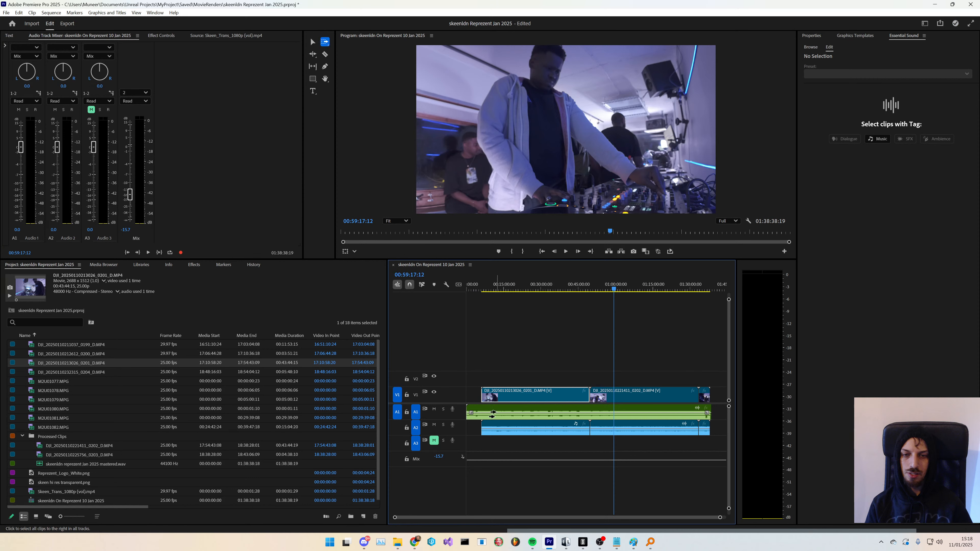
drag(493, 414, 649, 396)
key(v)
click(574, 377)
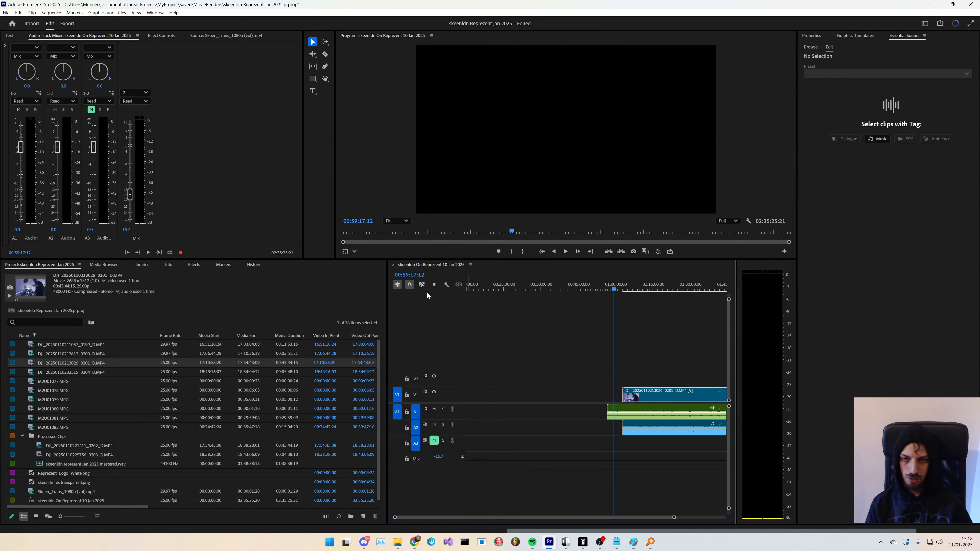
drag(663, 395, 504, 397)
- Synchronize the 0201 camera clip with the mastered audio clip using audio track channel 1
drag(533, 359, 643, 465)
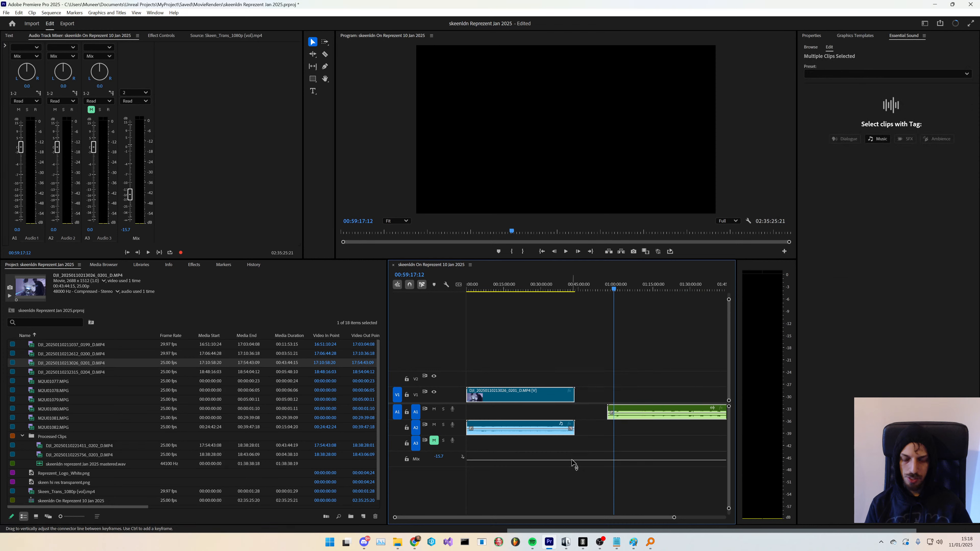
right_click(549, 393)
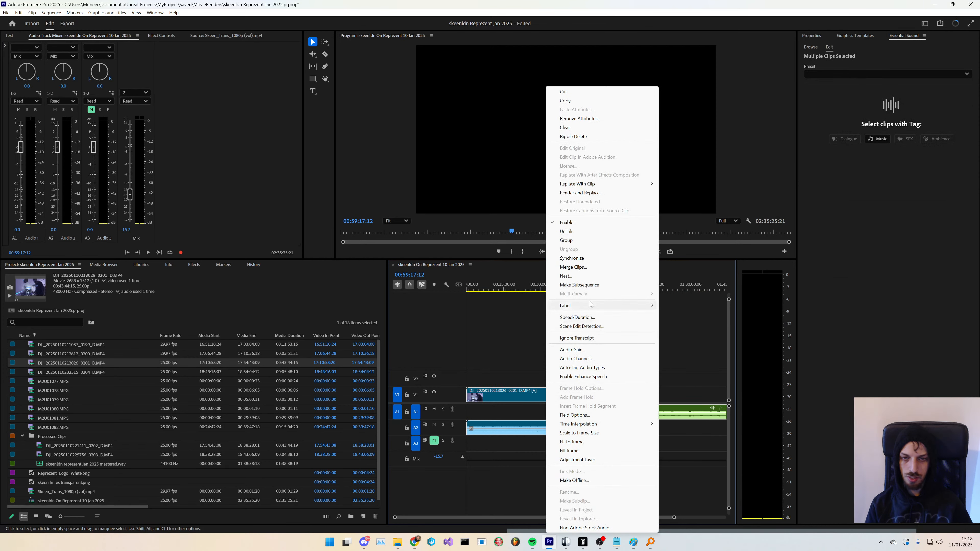
click(536, 402)
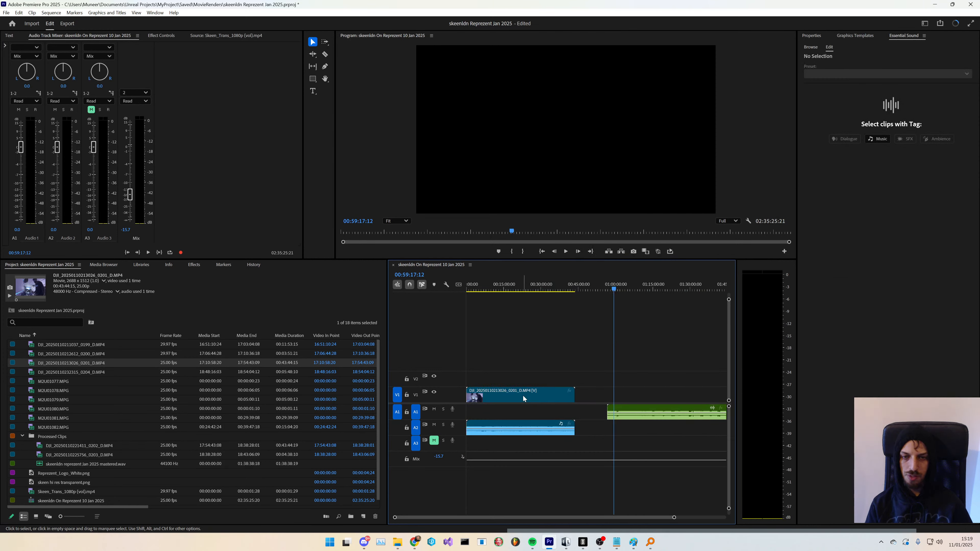
key(minus)
key(minus)
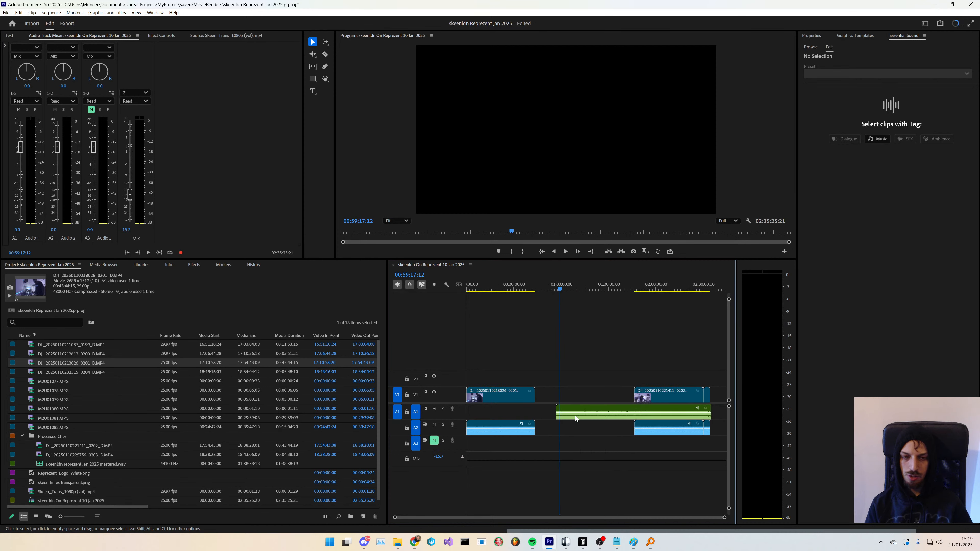
click(500, 396)
shift+click(583, 413)
right_click(519, 396)
click(562, 260)
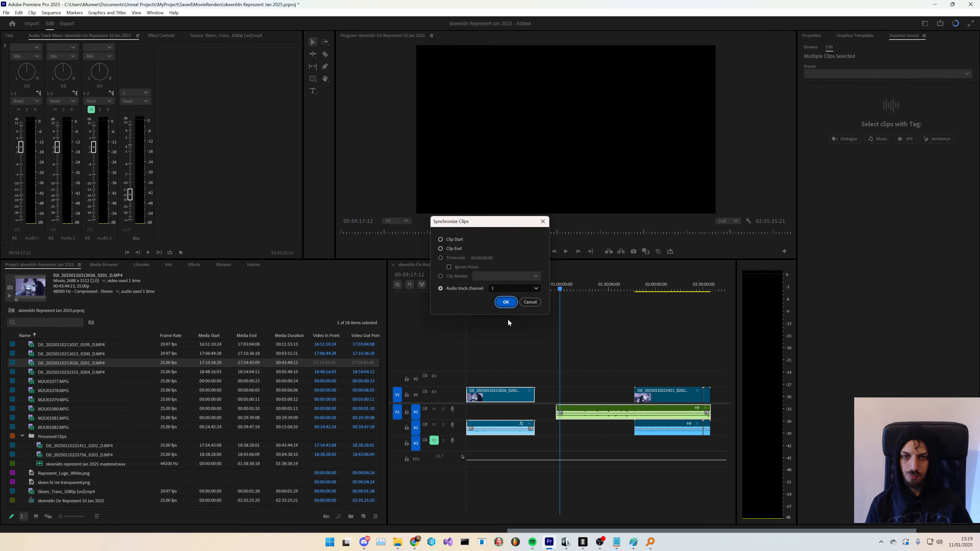
key(Return)
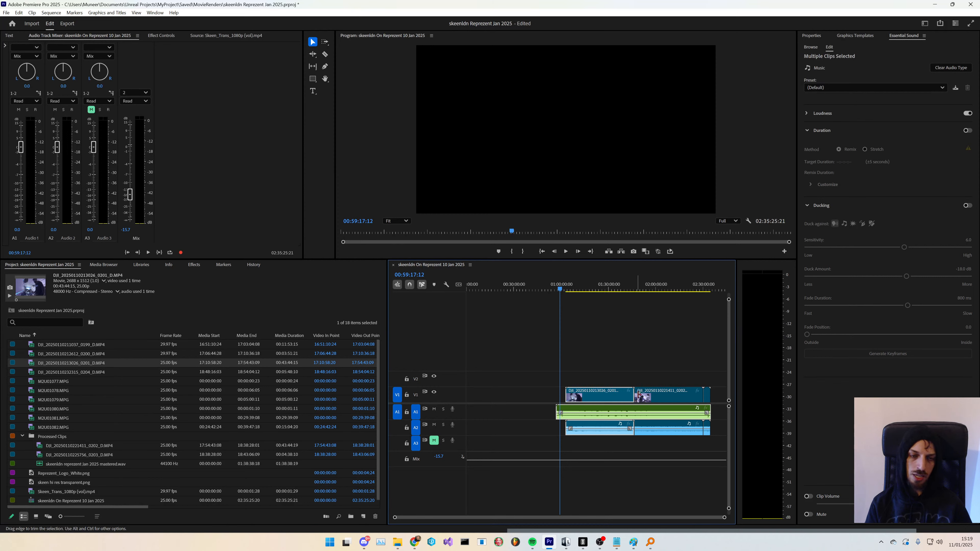
- Zoom into the timeline to inspect the audio waveform alignment where the synced clips meet
scroll(642, 410, up, 8)
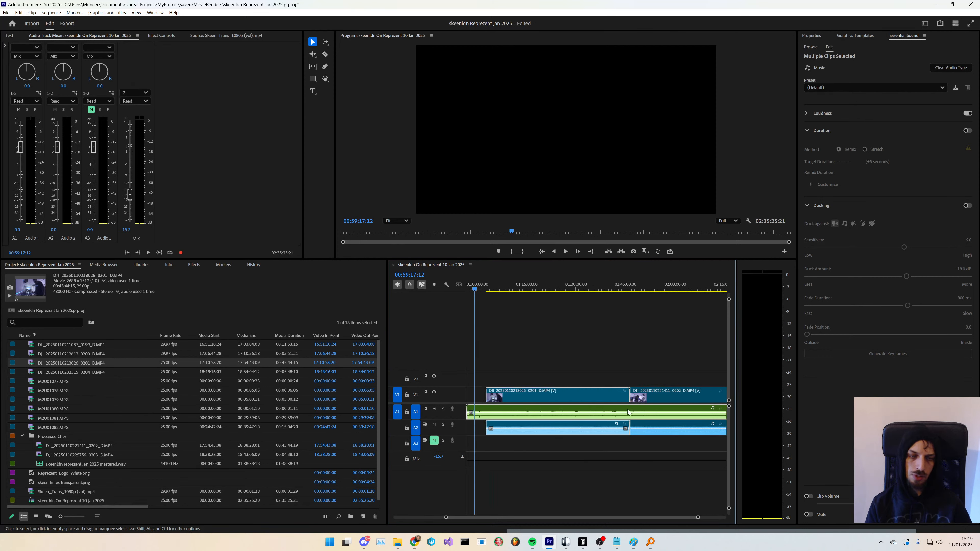
scroll(629, 411, up, 6)
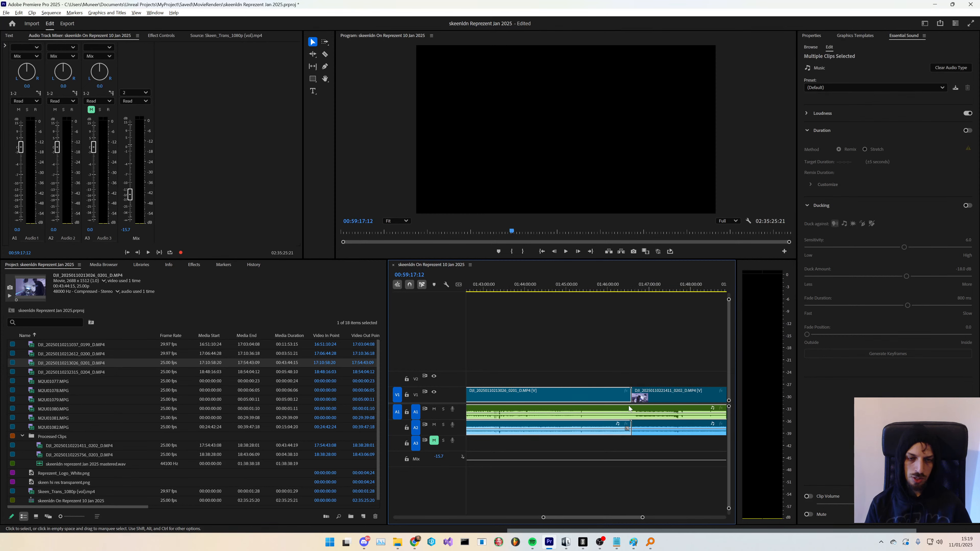
scroll(624, 413, up, 4)
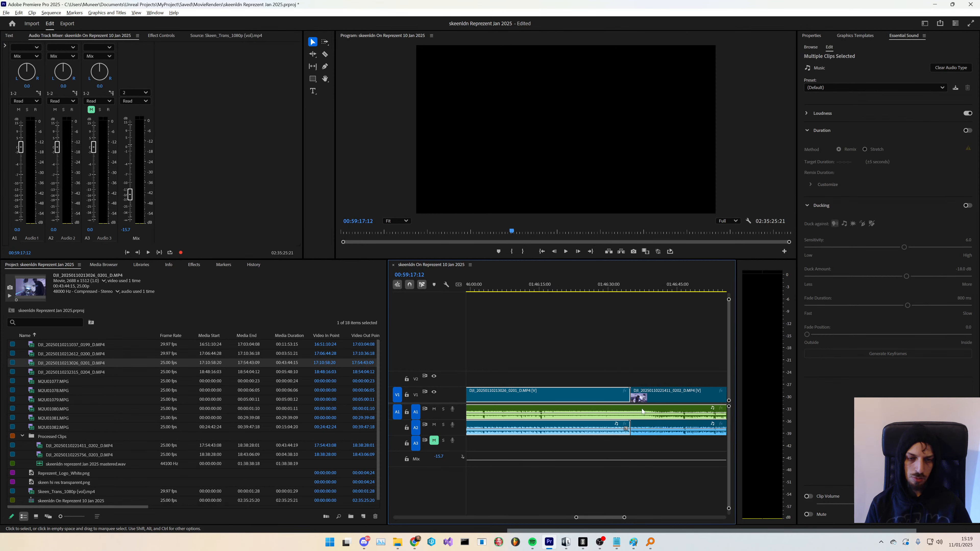
scroll(622, 416, down, 4)
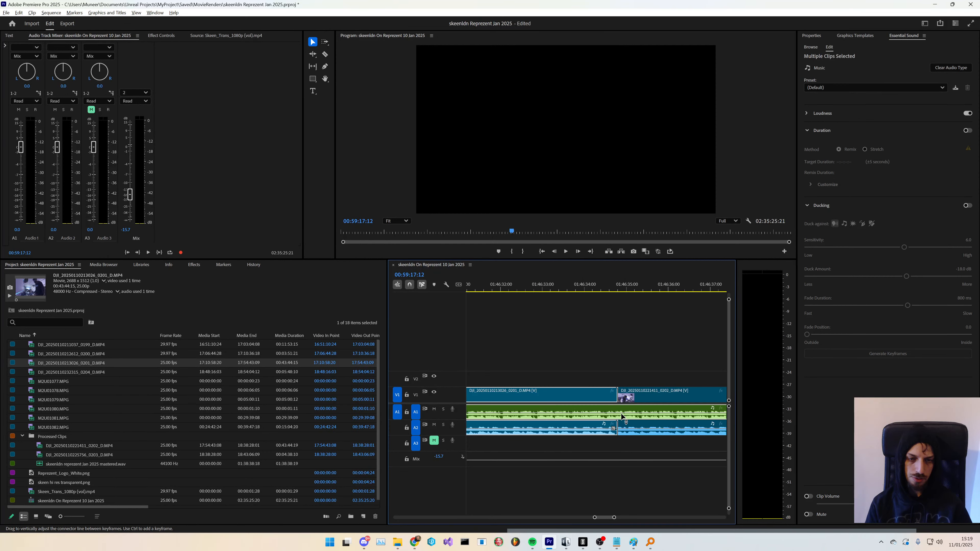
- Solo audio track A2 and play back the sequence around the 1:05:52 mark to check the synced camera clips
scroll(617, 417, down, 6)
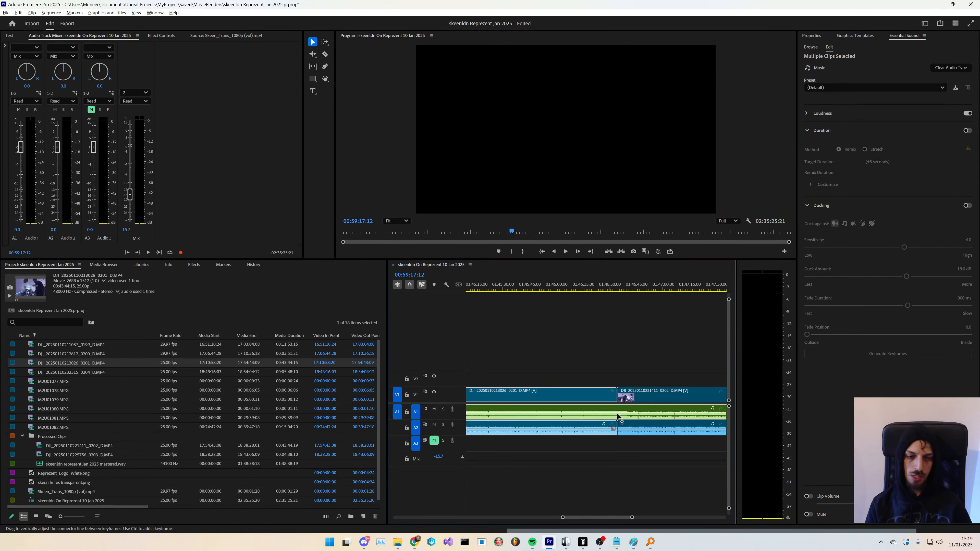
scroll(618, 418, down, 6)
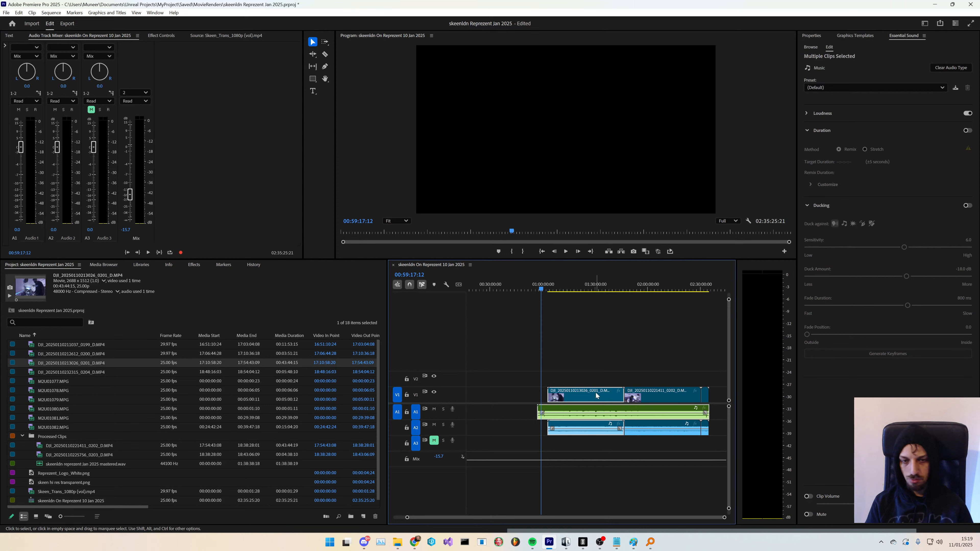
click(101, 354)
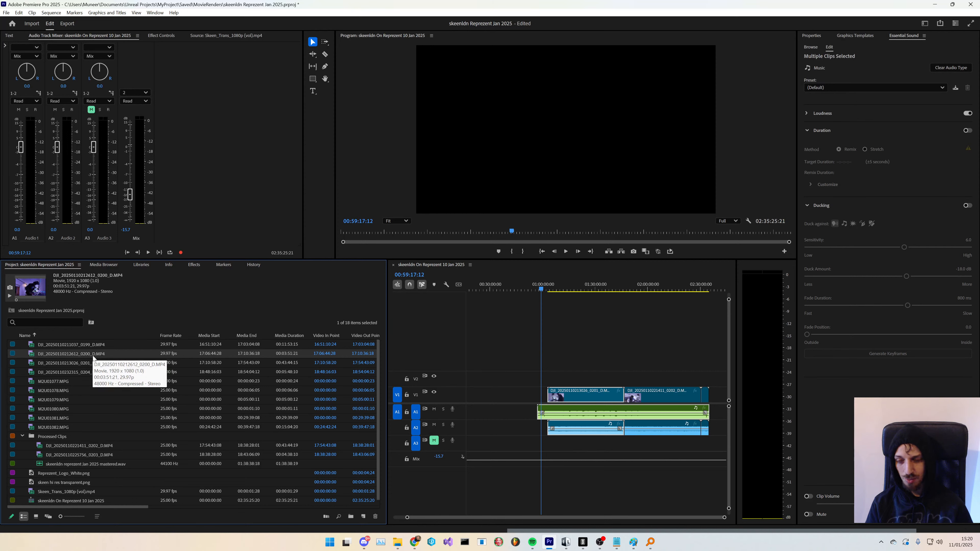
click(554, 290)
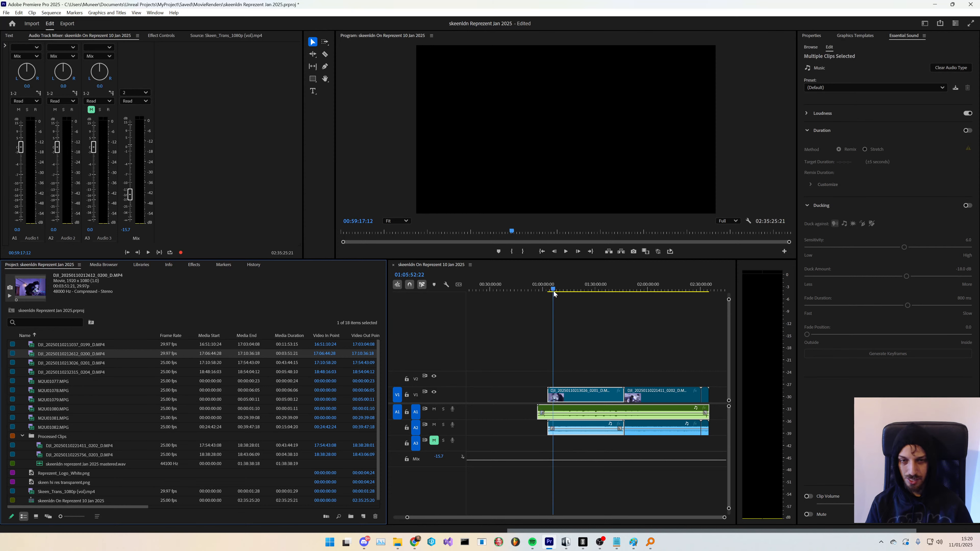
drag(578, 335, 682, 467)
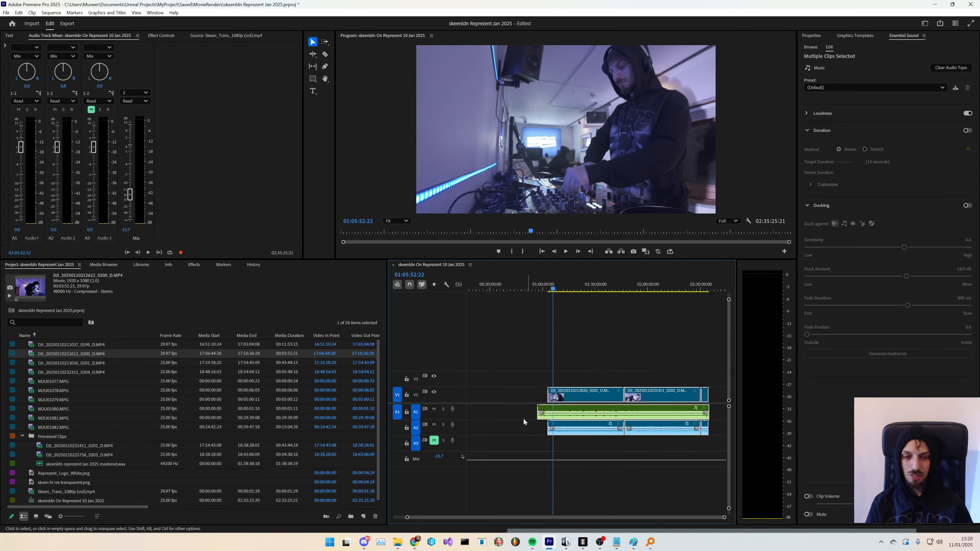
key(space)
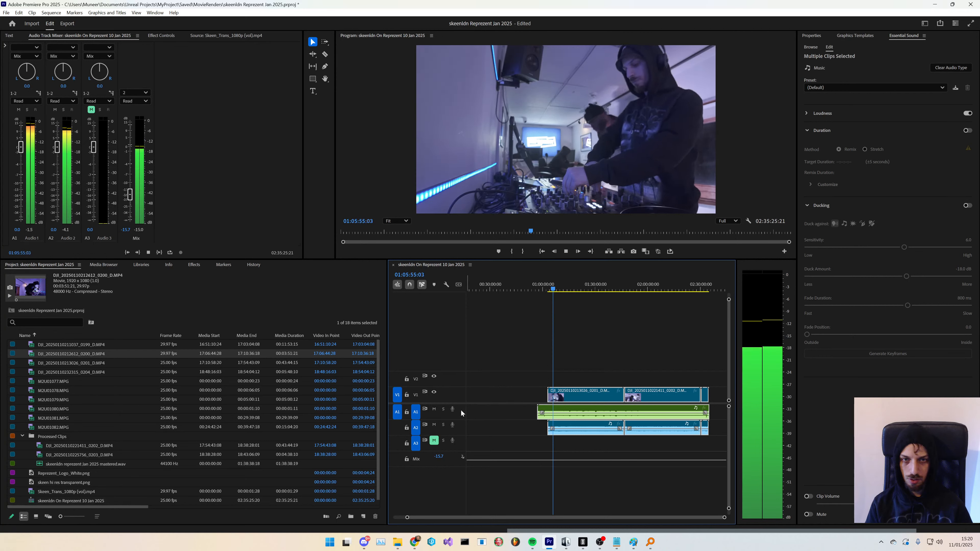
click(434, 425)
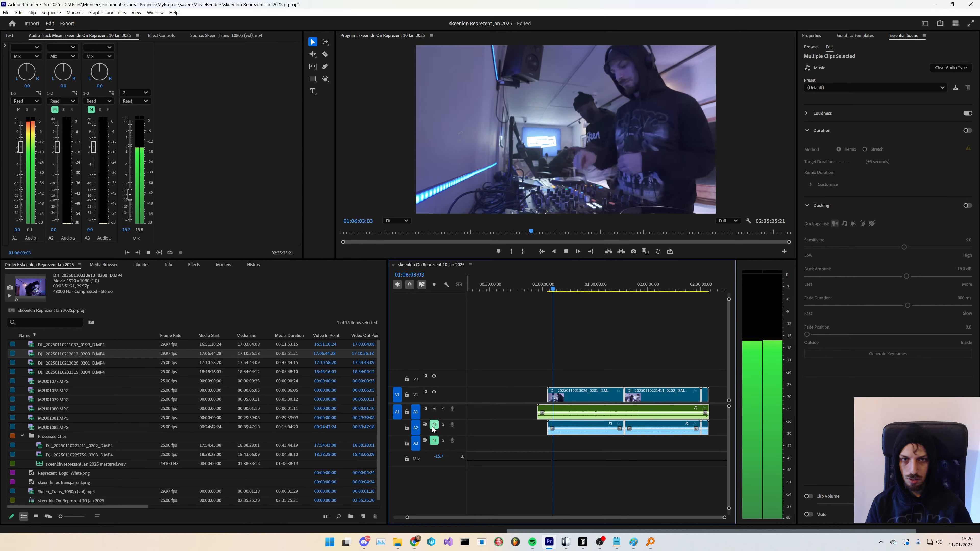
key(space)
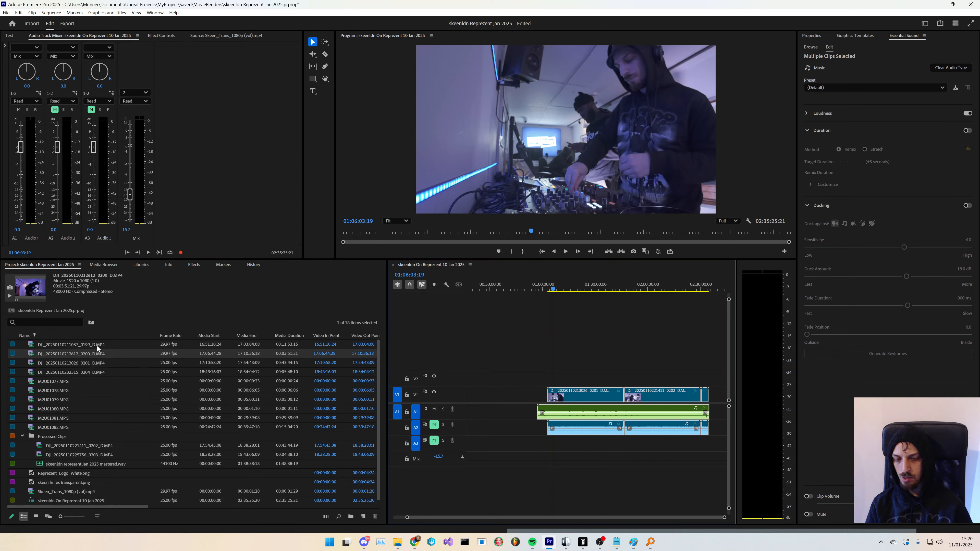
- Play back the sequence from around the 57-minute mark to review picture and sound
drag(553, 289, 542, 293)
key(space)
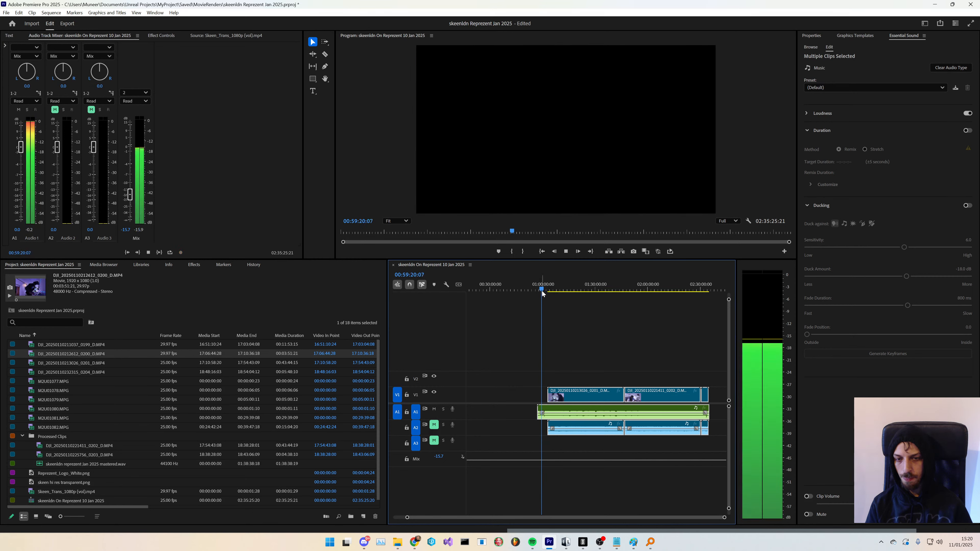
click(535, 289)
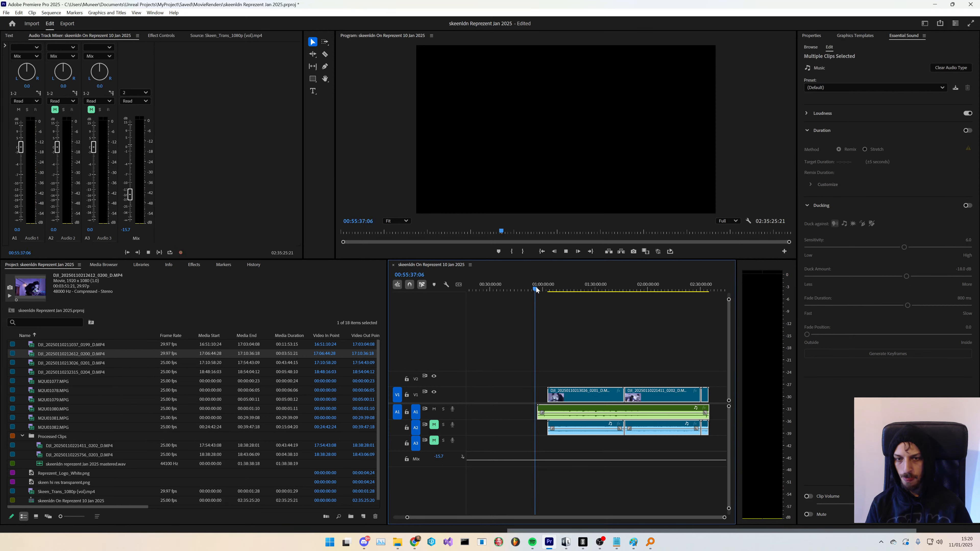
click(542, 288)
drag(542, 289, 537, 288)
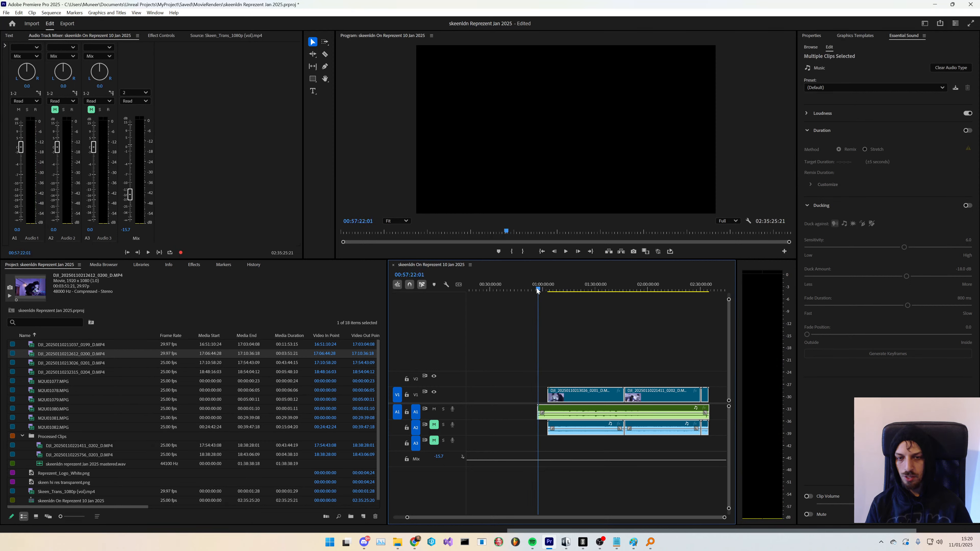
key(space)
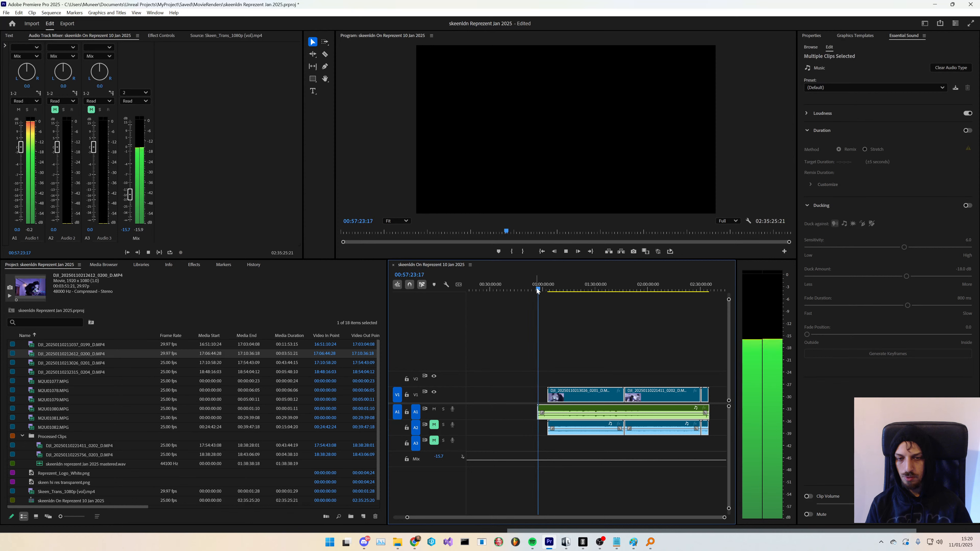
key(space)
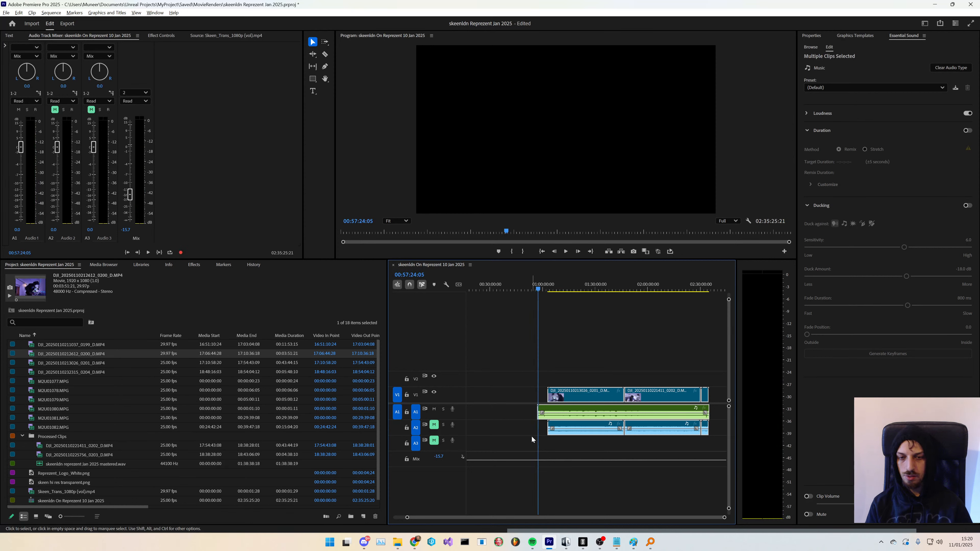
- Shift all the clips leftwards to the sequence start with the Track Select Forward tool
scroll(532, 436, up, 8)
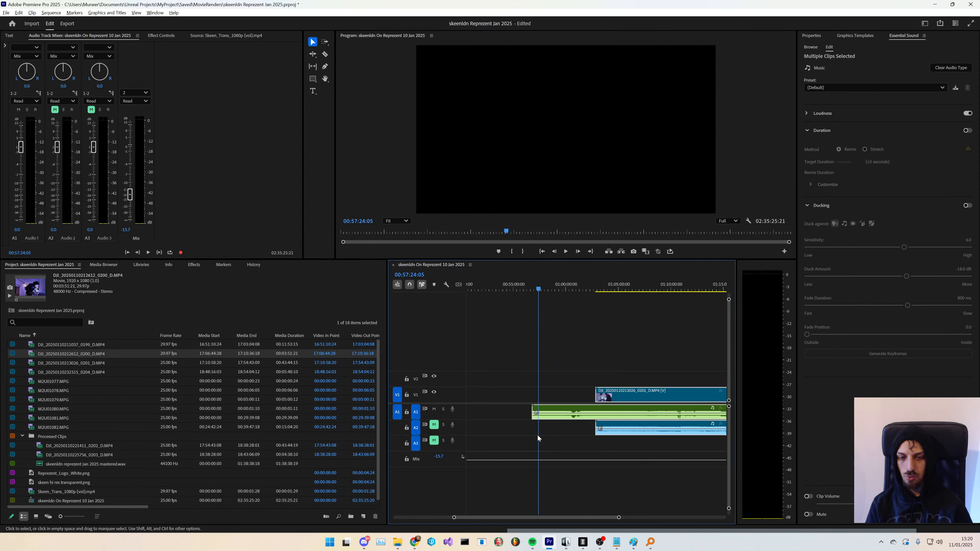
scroll(537, 434, down, 3)
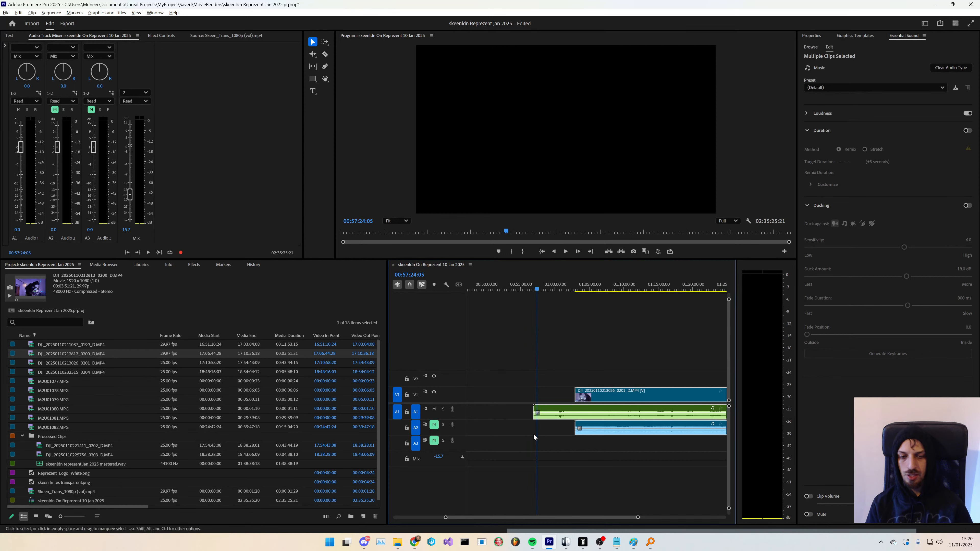
scroll(534, 435, down, 3)
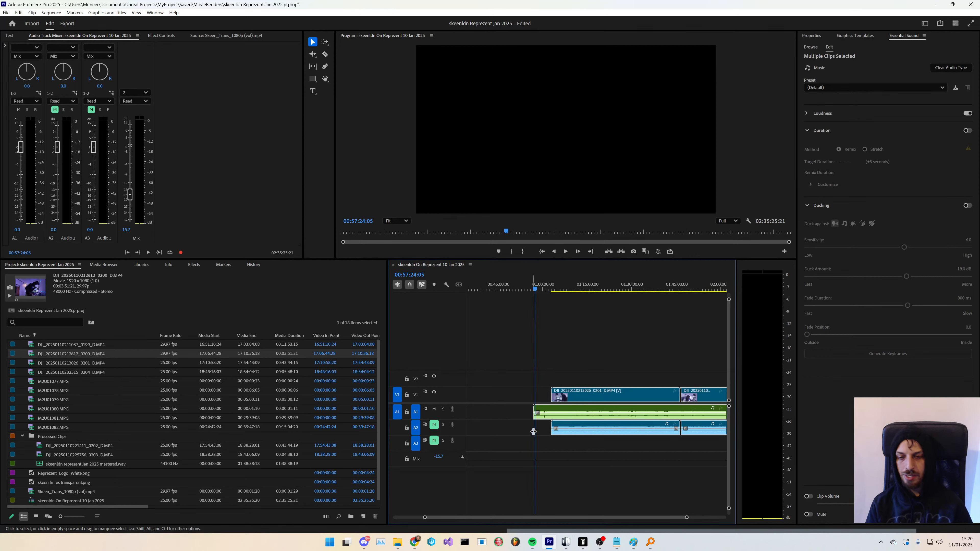
scroll(533, 437, down, 3)
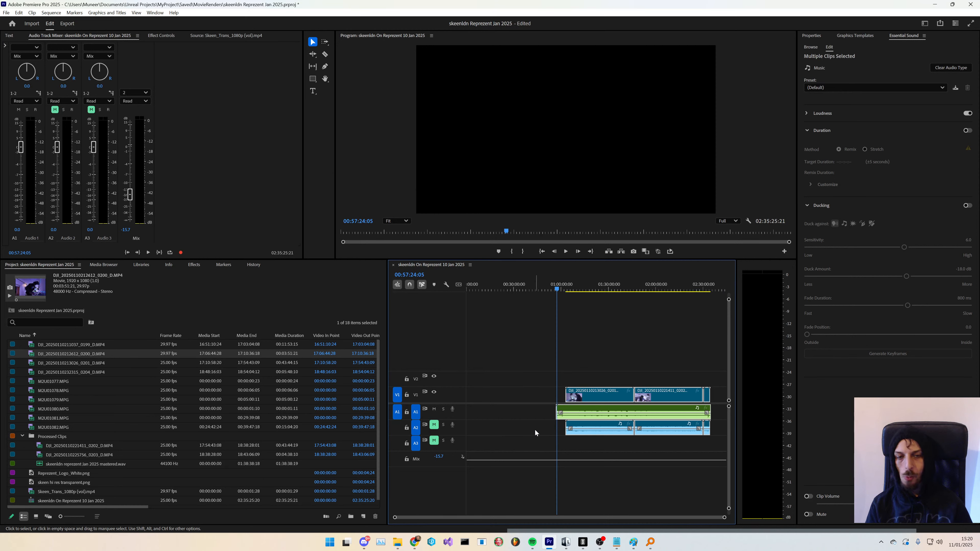
key(a)
drag(549, 417, 461, 417)
key(v)
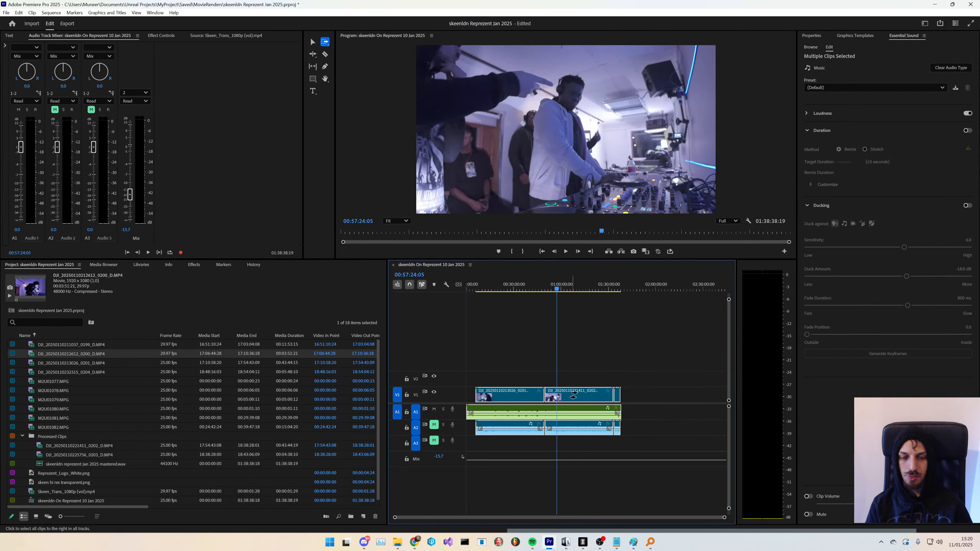
click(631, 348)
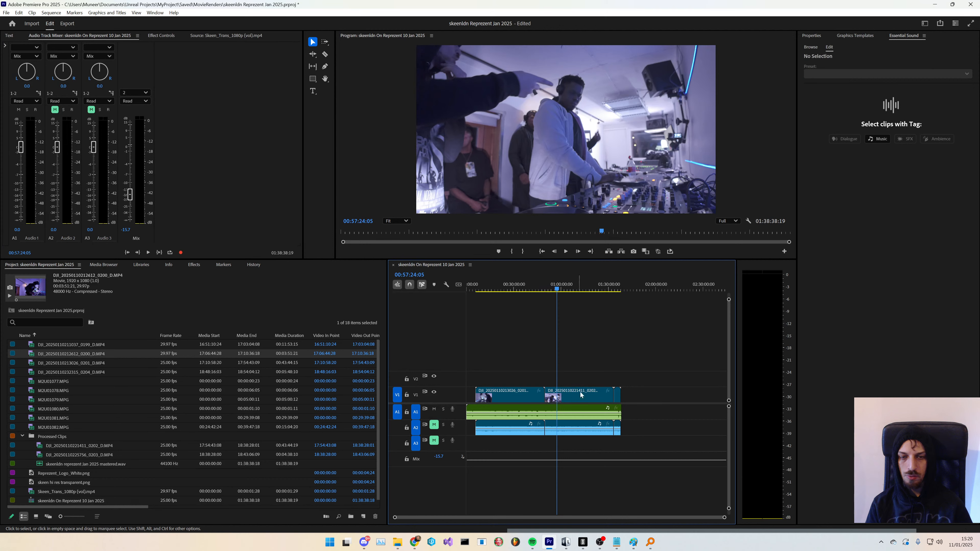
click(556, 399)
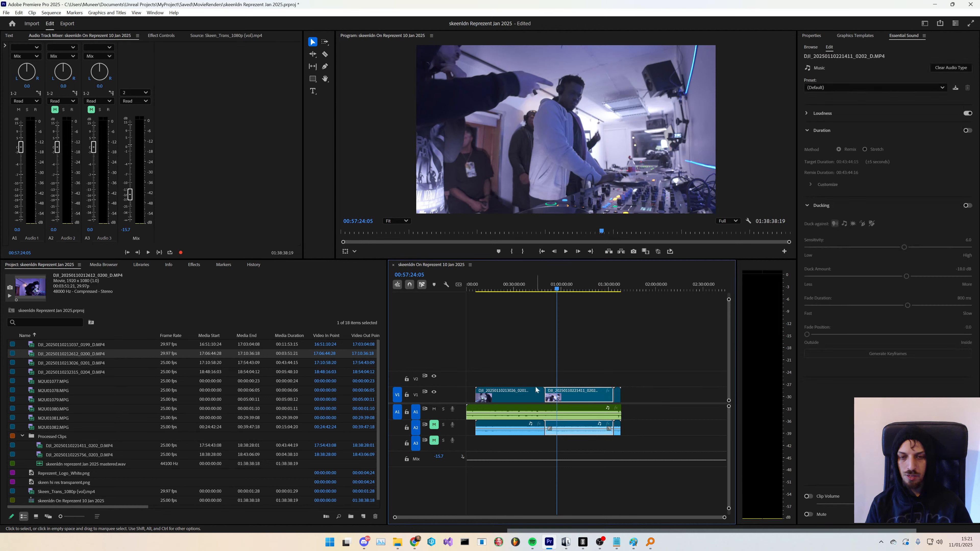
click(531, 374)
- Collapse the Processed Clips bin and remove the six M2U Handycam clips from the project
click(22, 436)
click(66, 489)
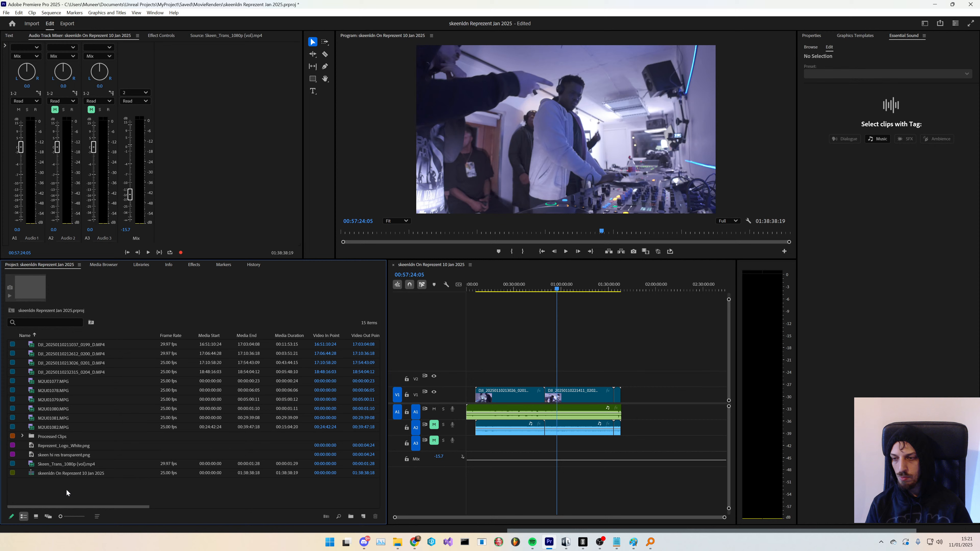
click(62, 427)
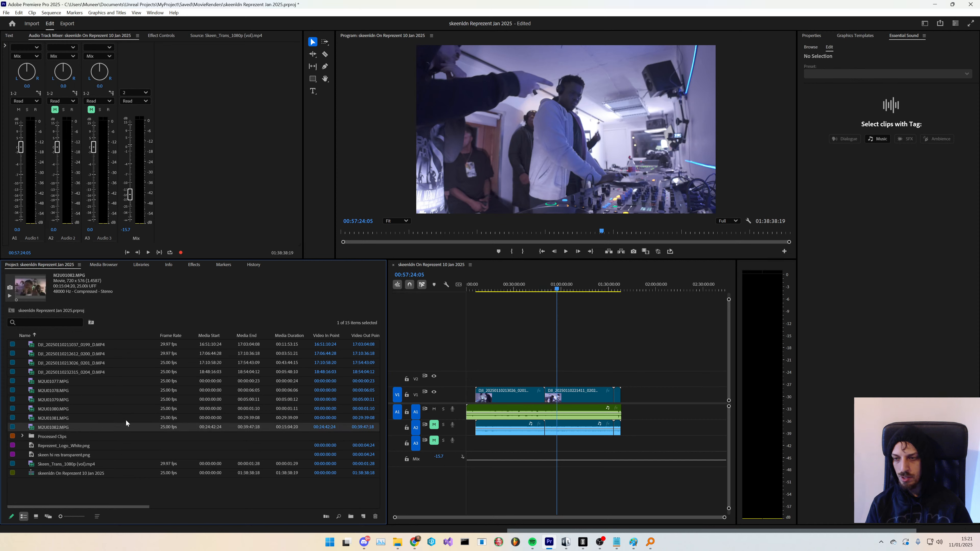
shift+click(68, 384)
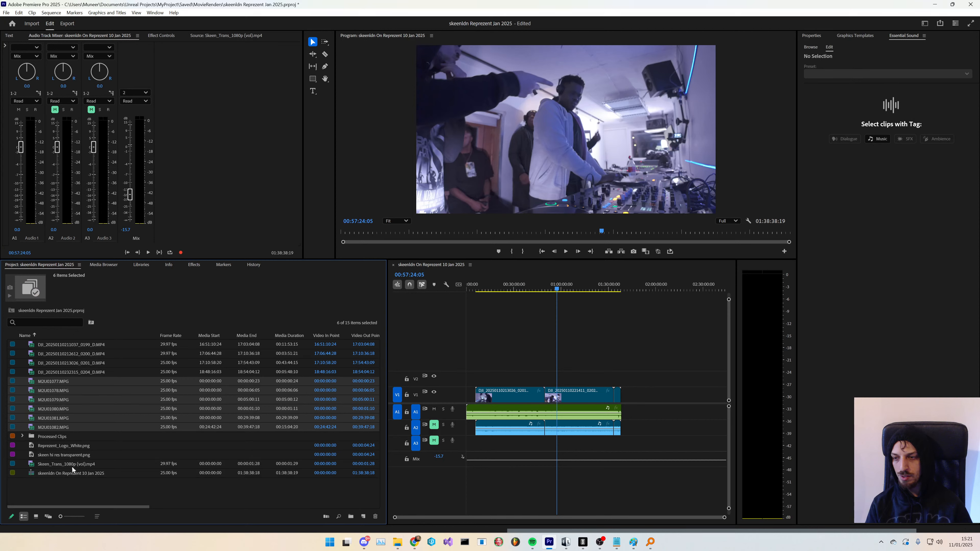
click(68, 487)
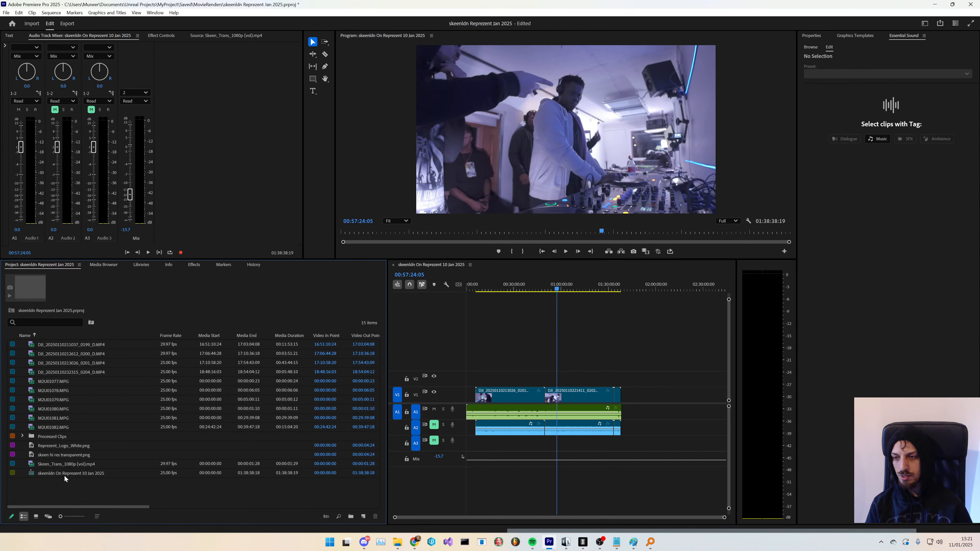
click(91, 427)
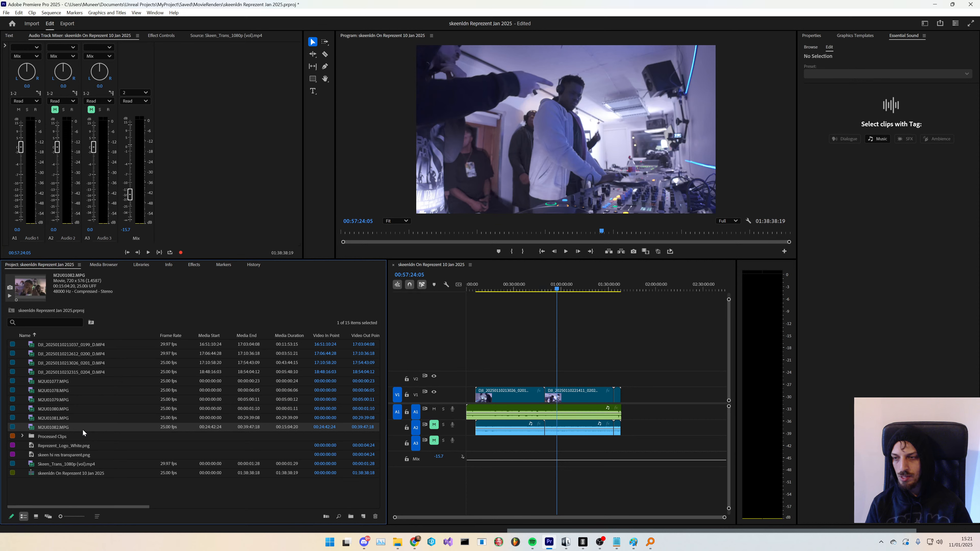
double_click(71, 426)
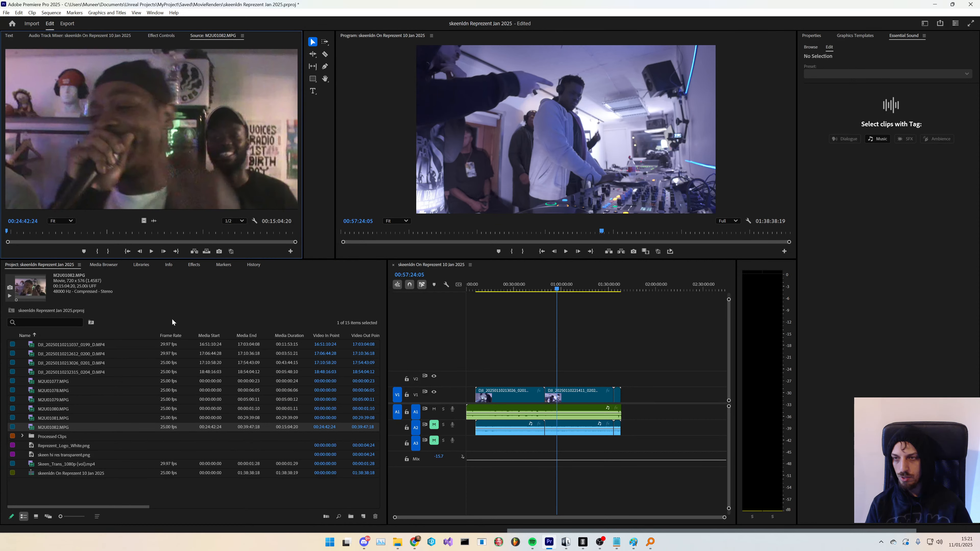
click(83, 382)
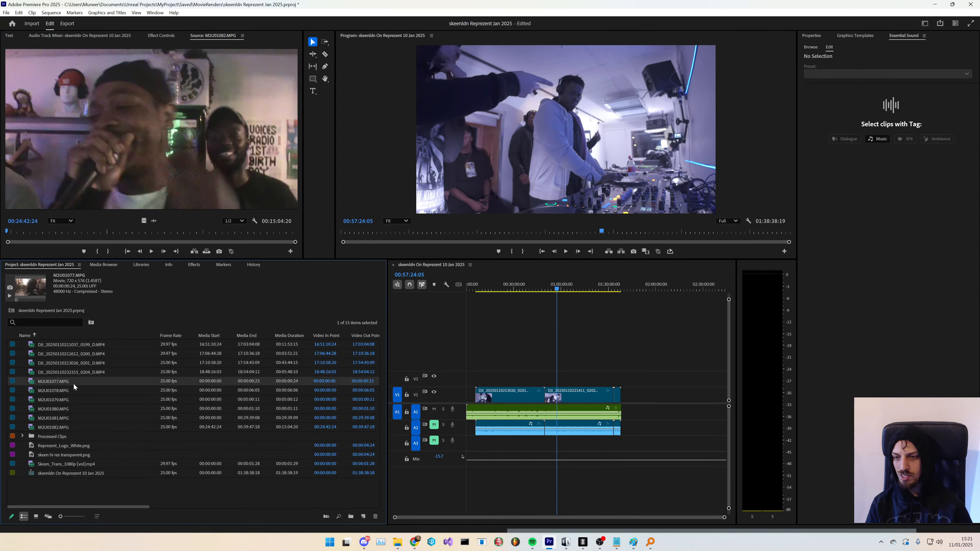
click(73, 383)
shift+click(69, 428)
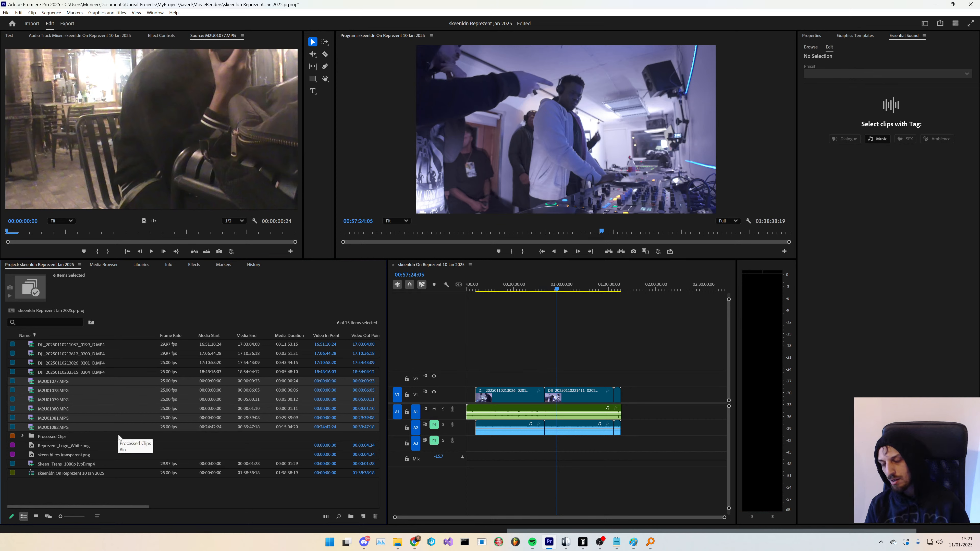
key(Delete)
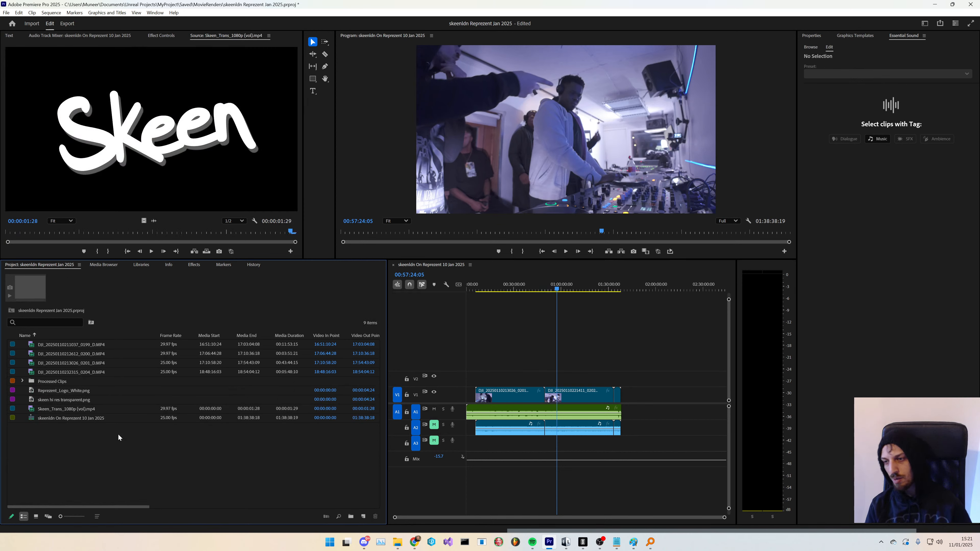
- Switch to File Explorer, open the Dropbox Handycam folder and delete all six MPG files, skipping the one in use
click(397, 542)
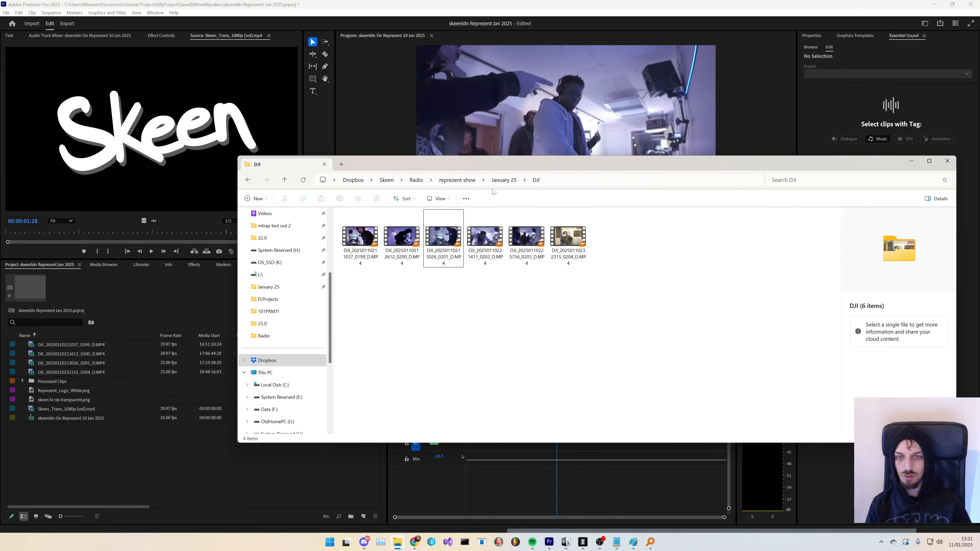
double_click(419, 237)
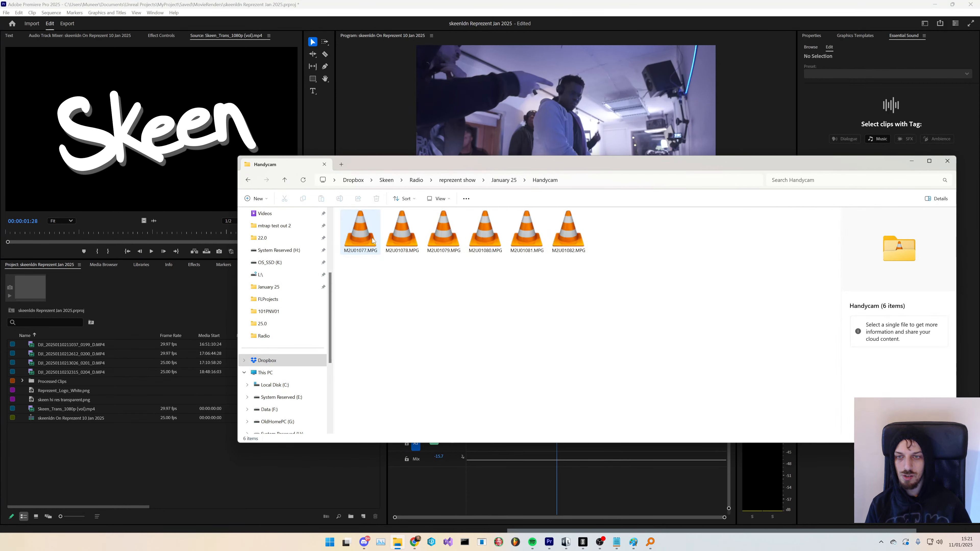
click(364, 240)
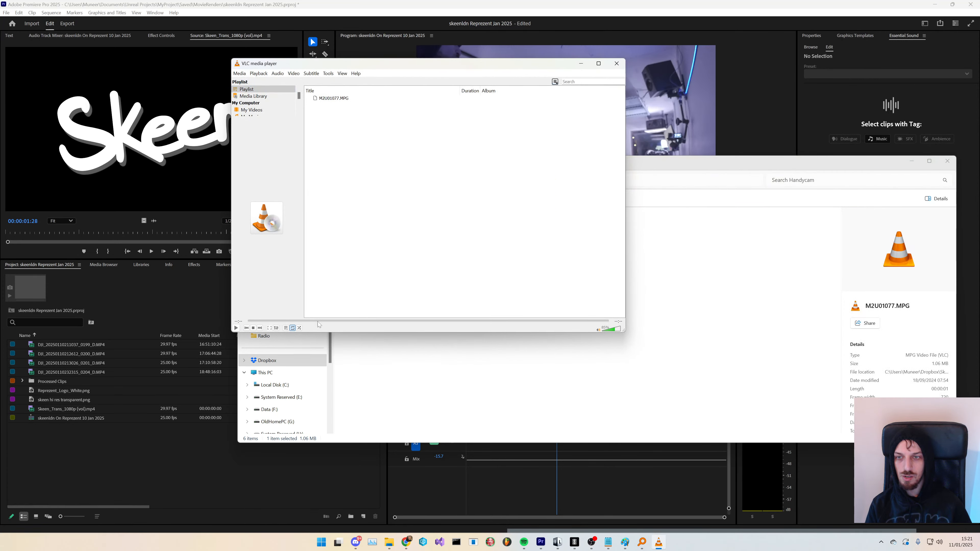
click(617, 64)
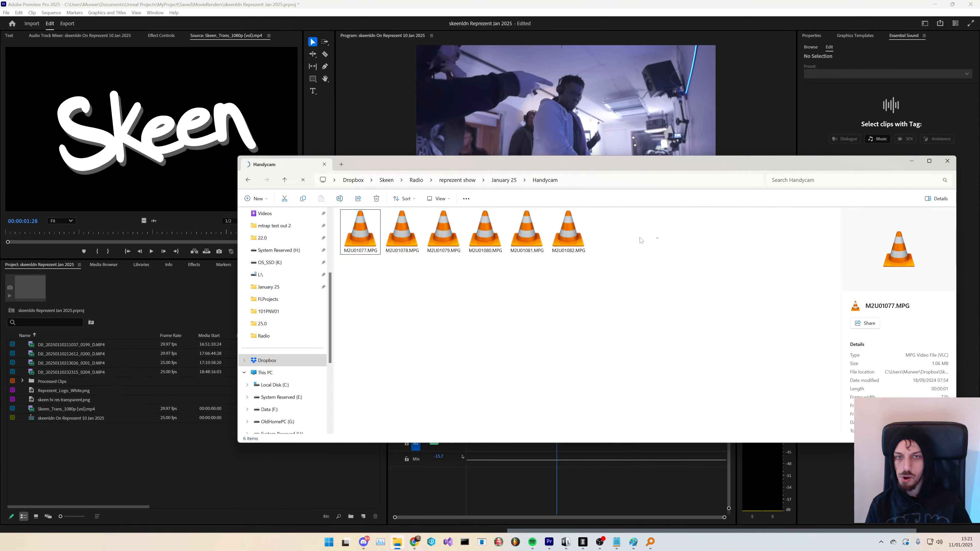
drag(641, 237, 348, 227)
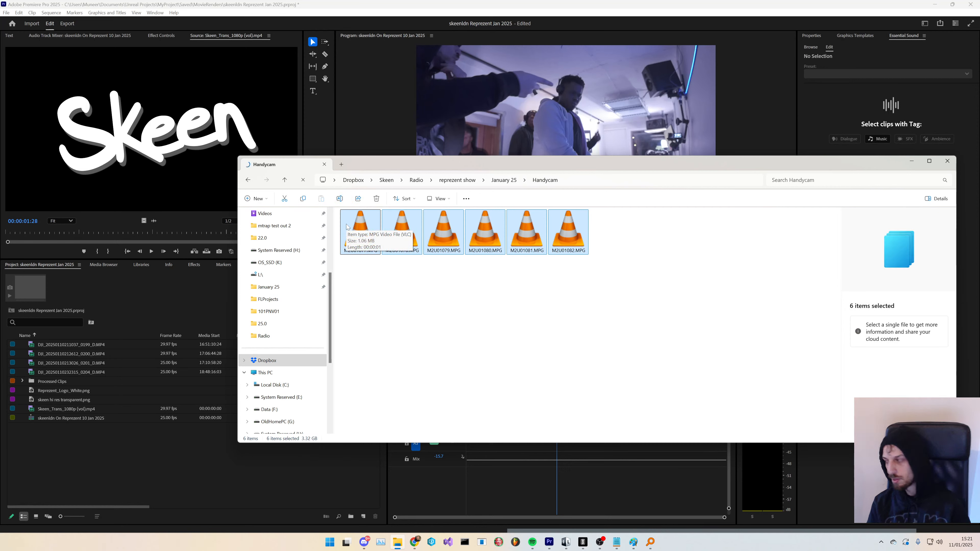
key(Delete)
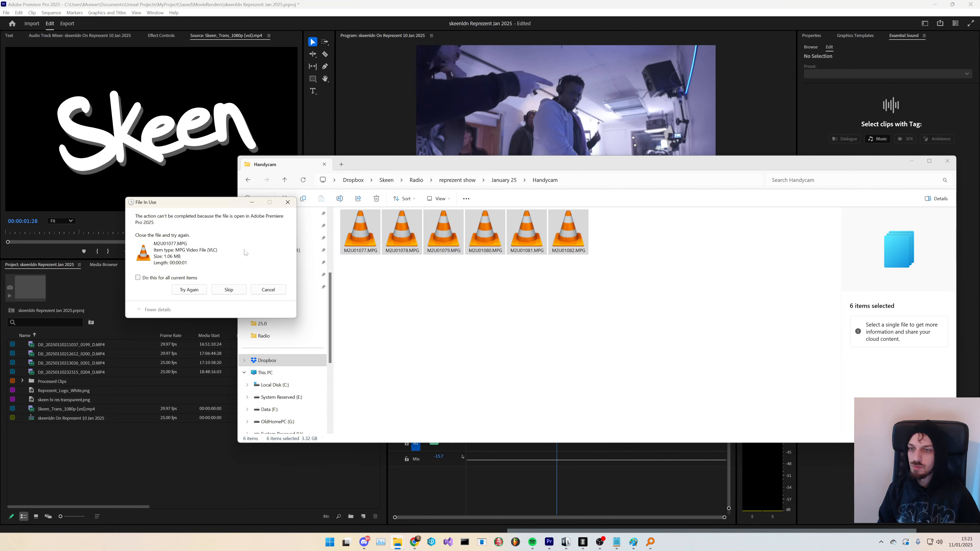
click(240, 290)
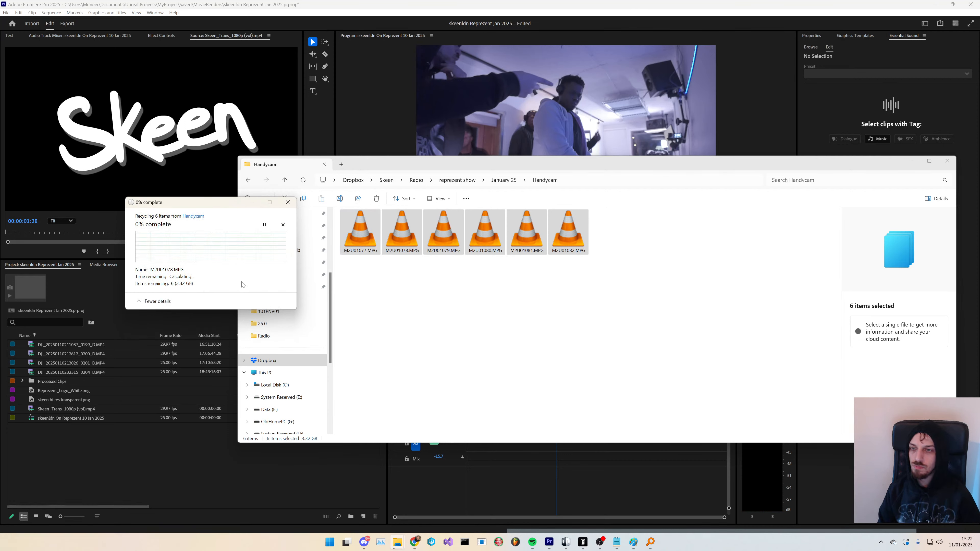
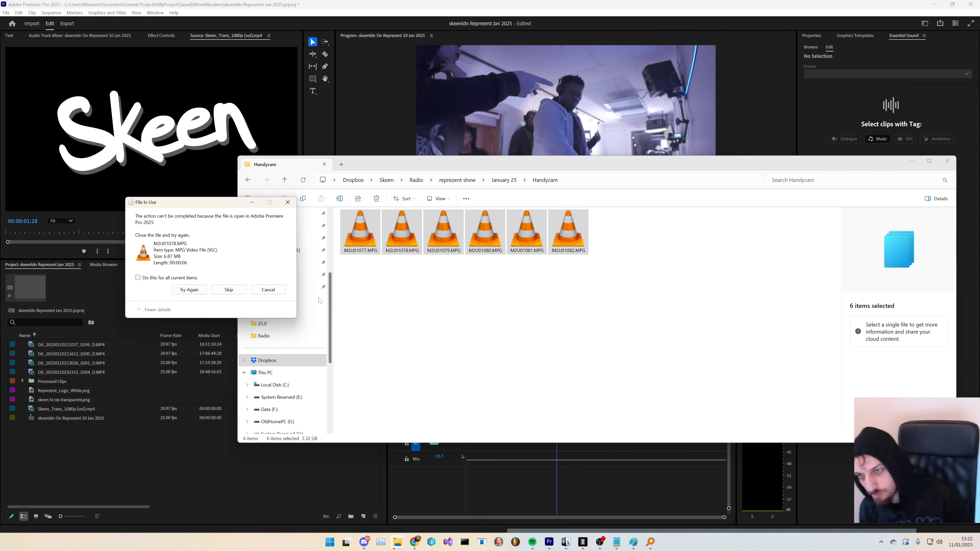
- Skip the in-use files in the deletion prompt and return to the Handycam folder
click(242, 290)
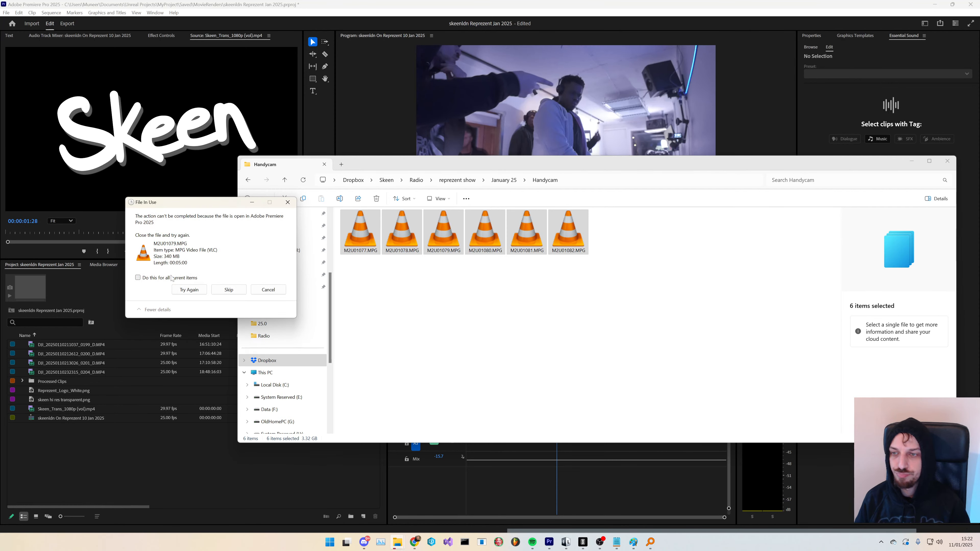
click(229, 290)
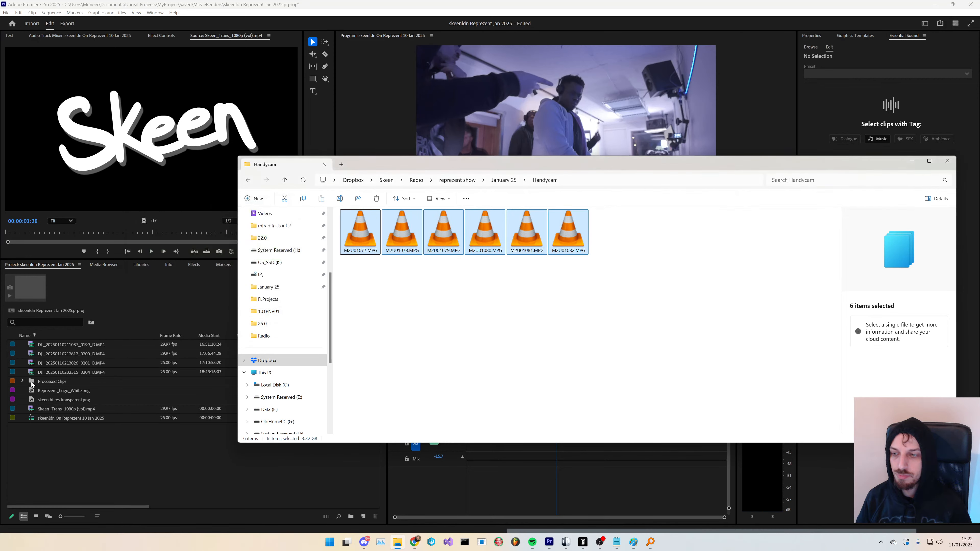
click(22, 383)
key(alt+Tab)
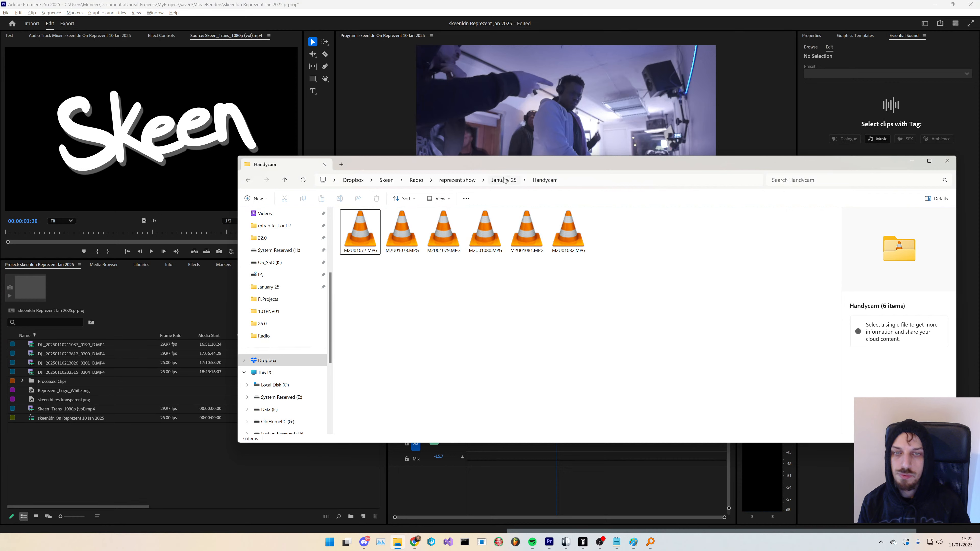
- Create a new folder named Real inside the Handycam folder and open it
right_click(601, 300)
click(545, 347)
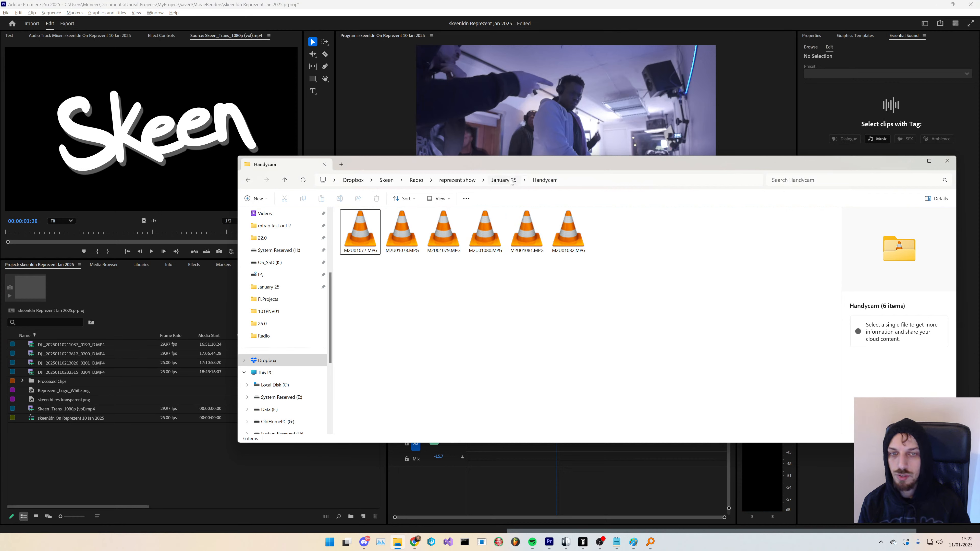
right_click(486, 303)
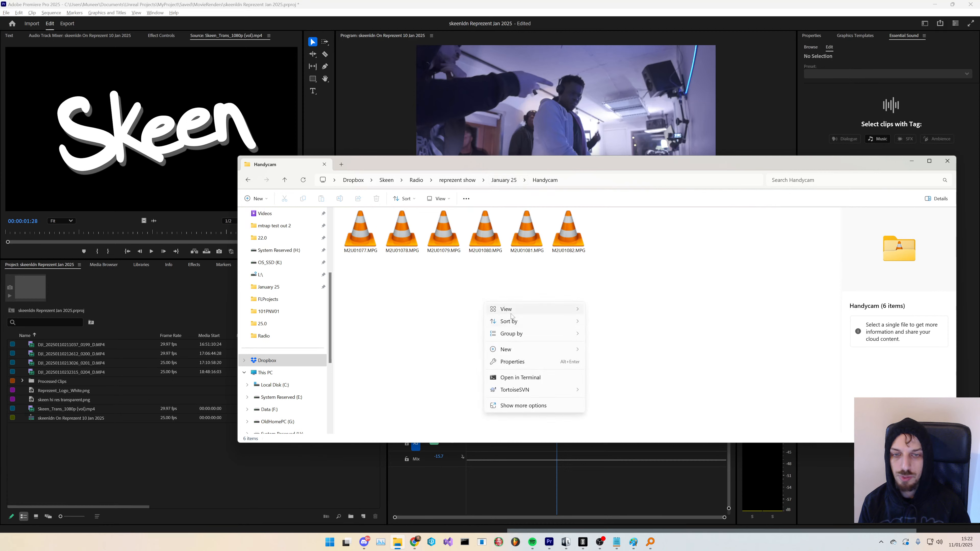
mouse_move(524, 349)
click(605, 354)
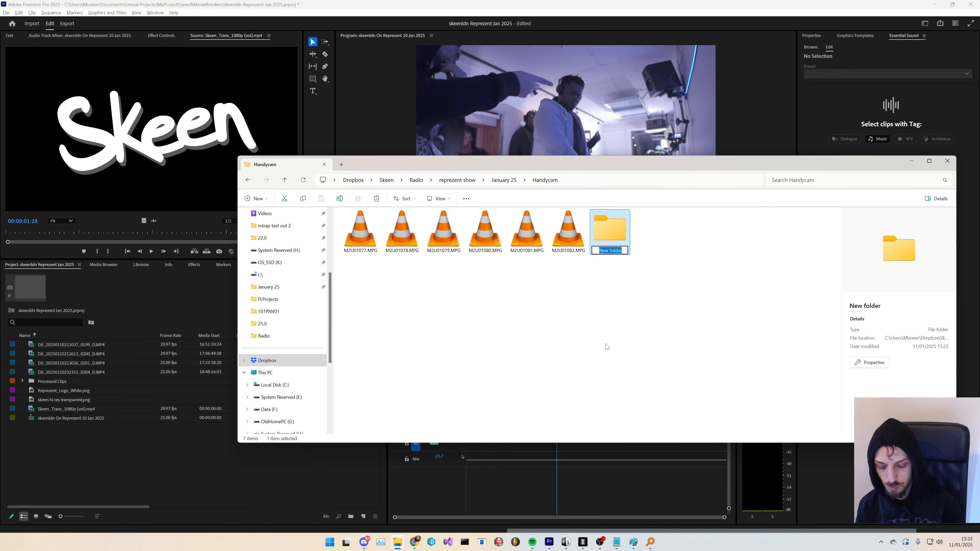
text(Real)
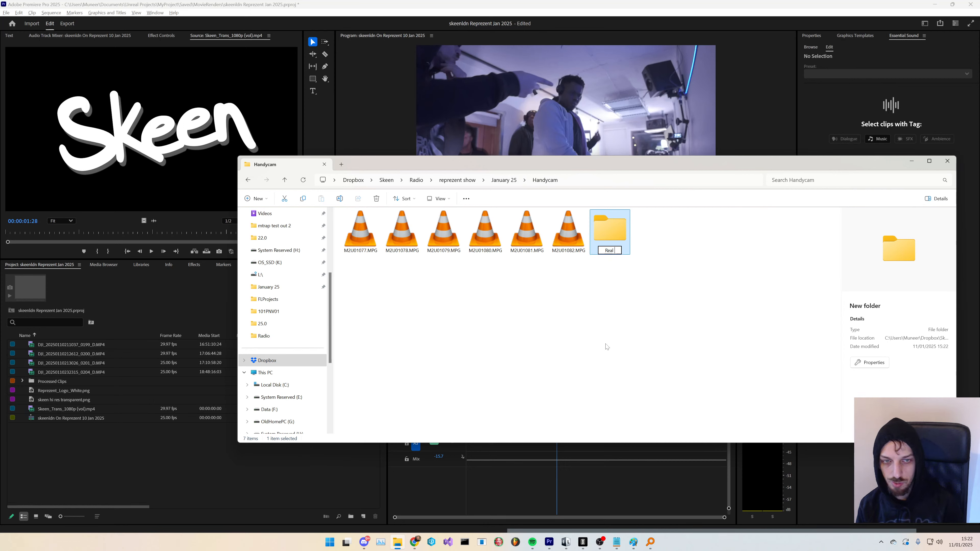
key(Return)
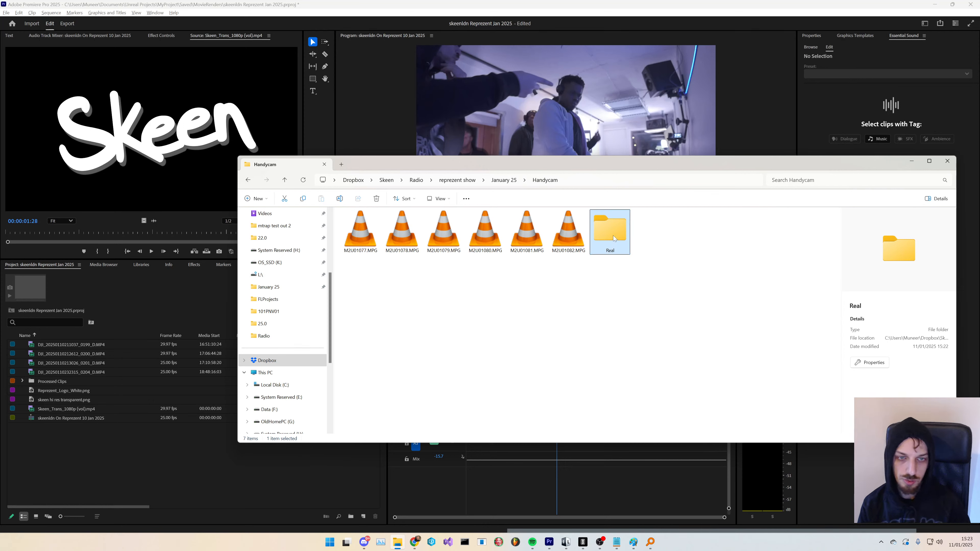
key(Return)
- Open a second Explorer window and browse to USB Drive (D:) > MP_ROOT > 101PNV01
drag(525, 163, 361, 172)
key(ctrl+n)
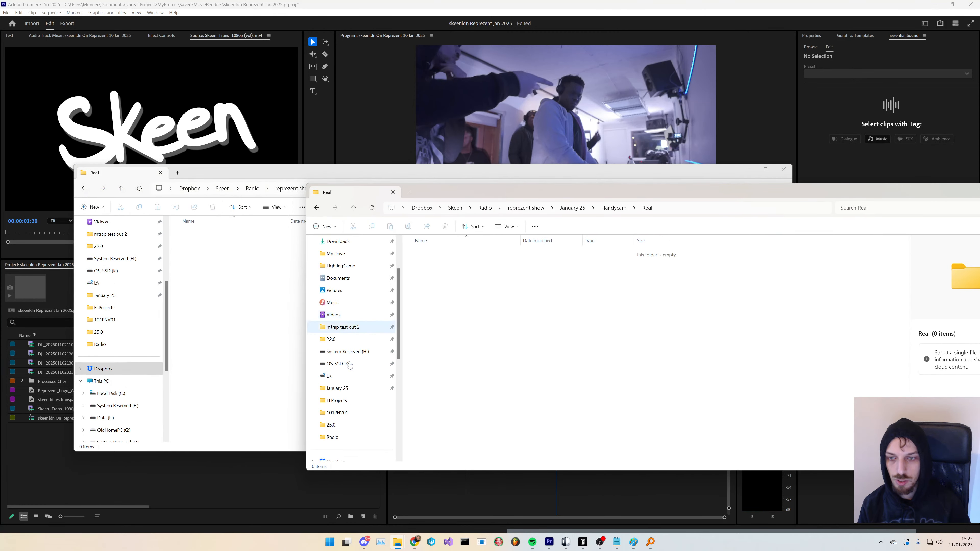
scroll(347, 362, down, 3)
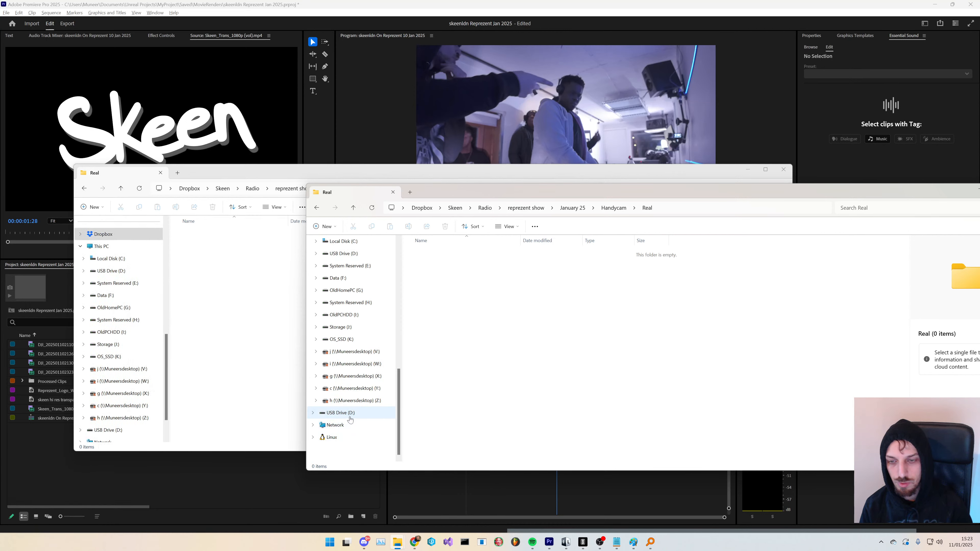
click(357, 412)
double_click(443, 279)
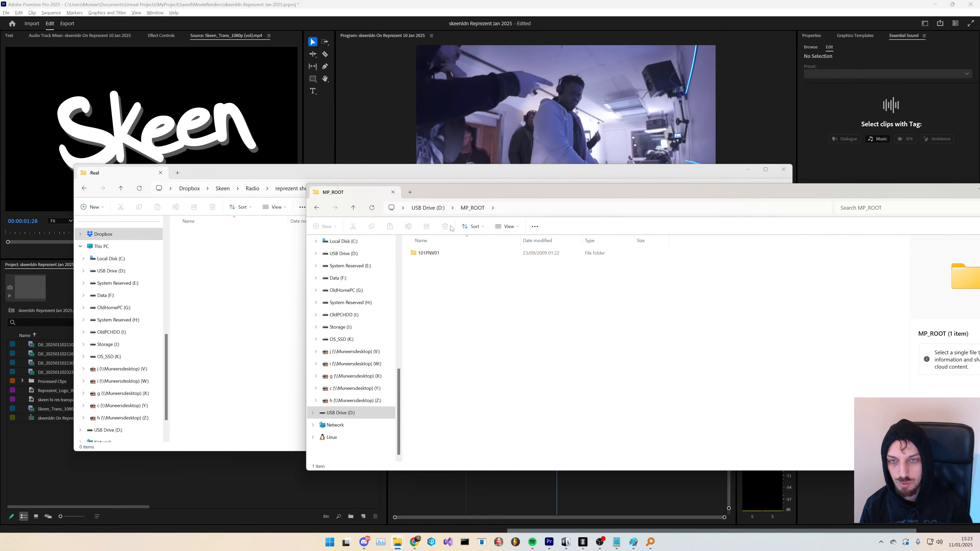
double_click(483, 253)
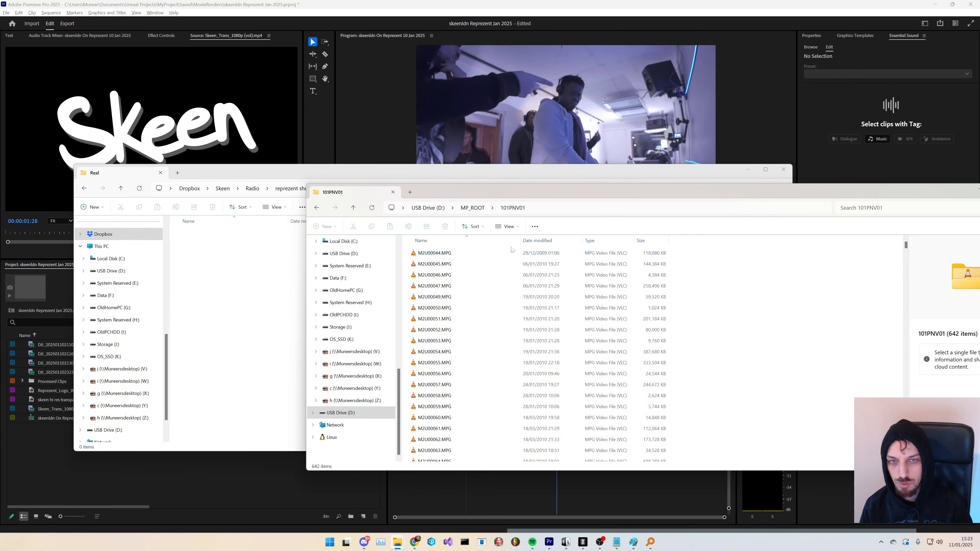
- Sort the camera card's files by name and by date to locate the newest recordings
click(498, 240)
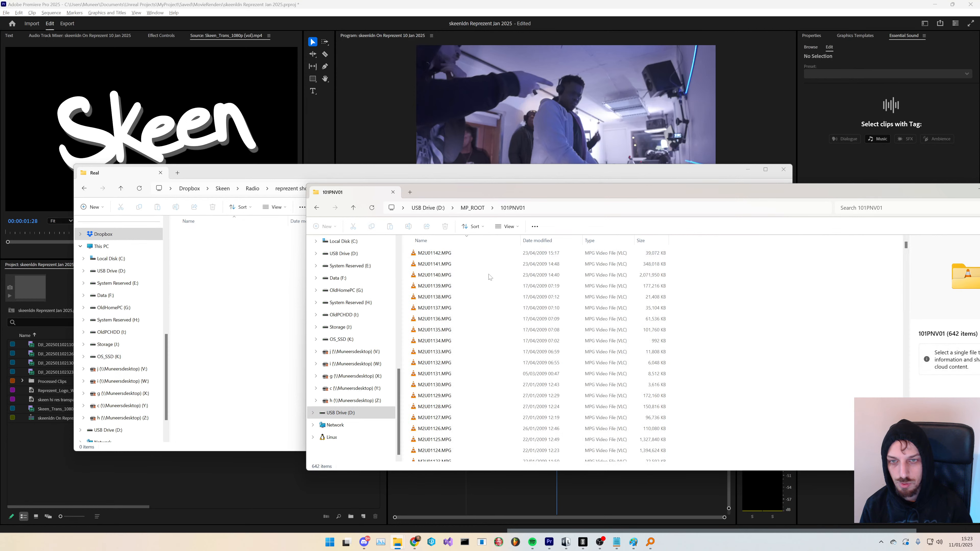
click(469, 253)
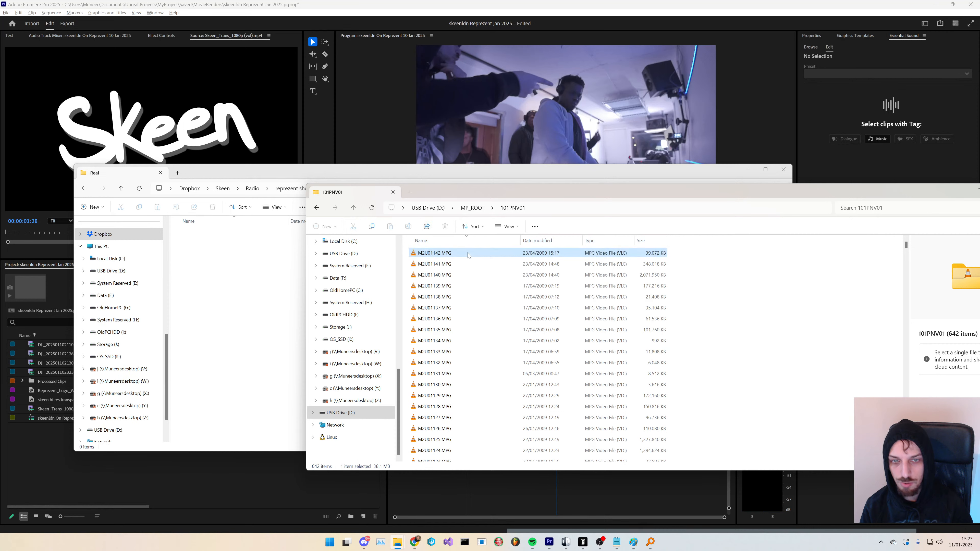
click(541, 241)
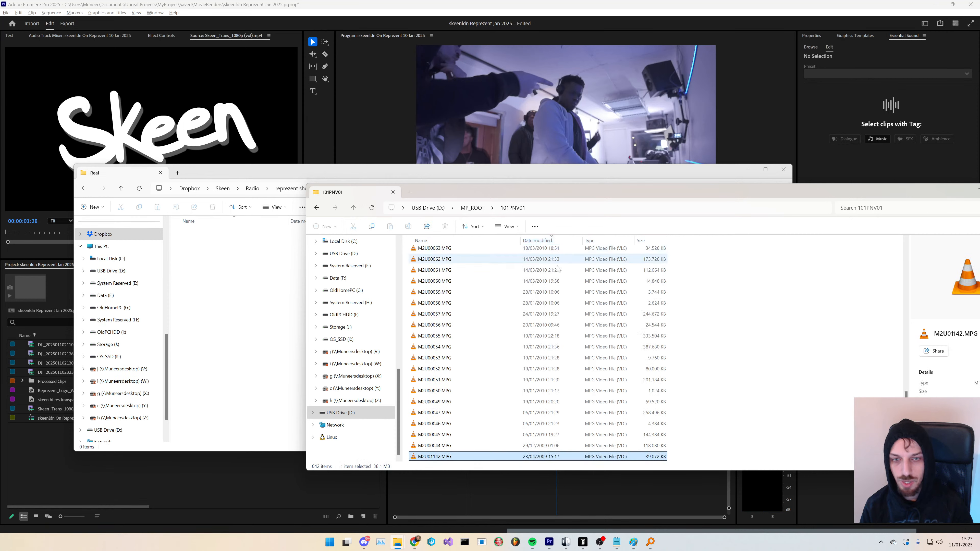
scroll(572, 387, down, 2)
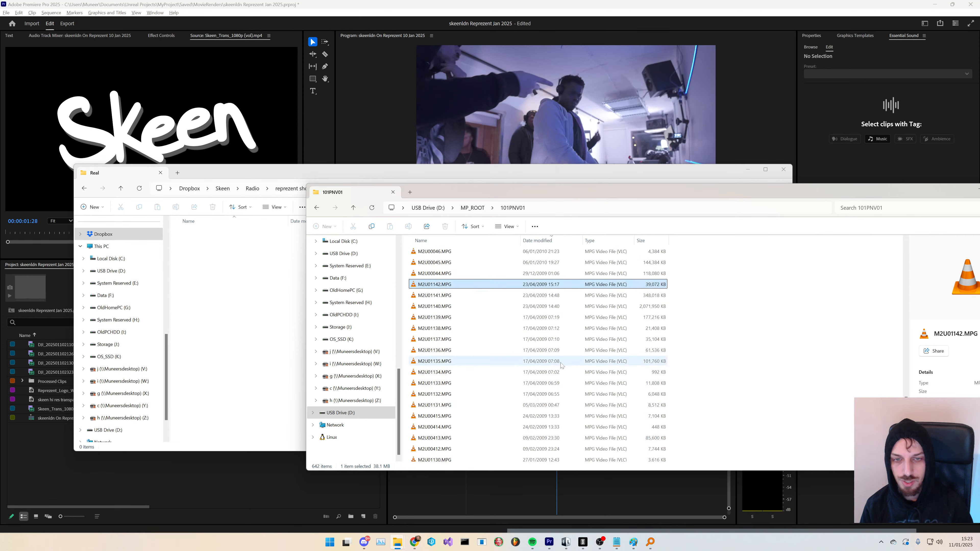
drag(906, 395, 899, 238)
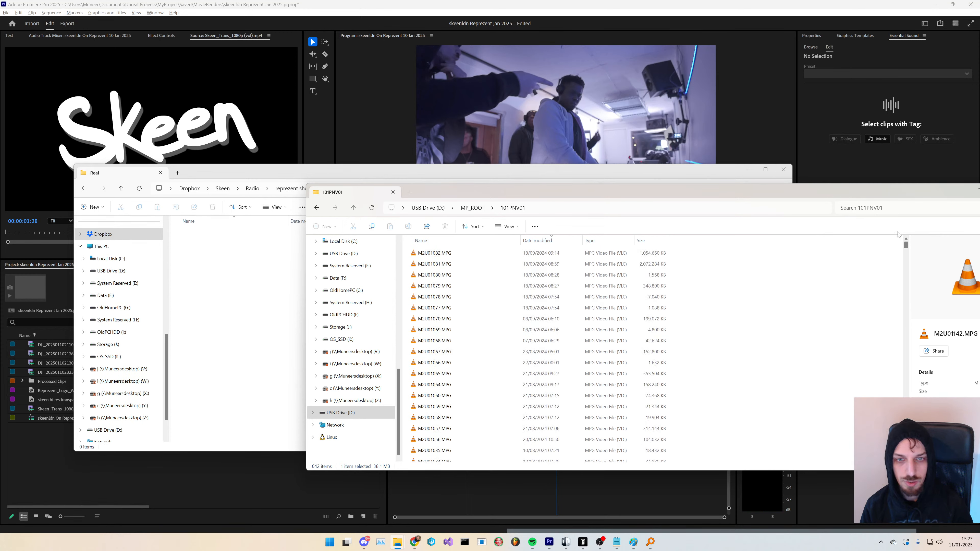
click(498, 253)
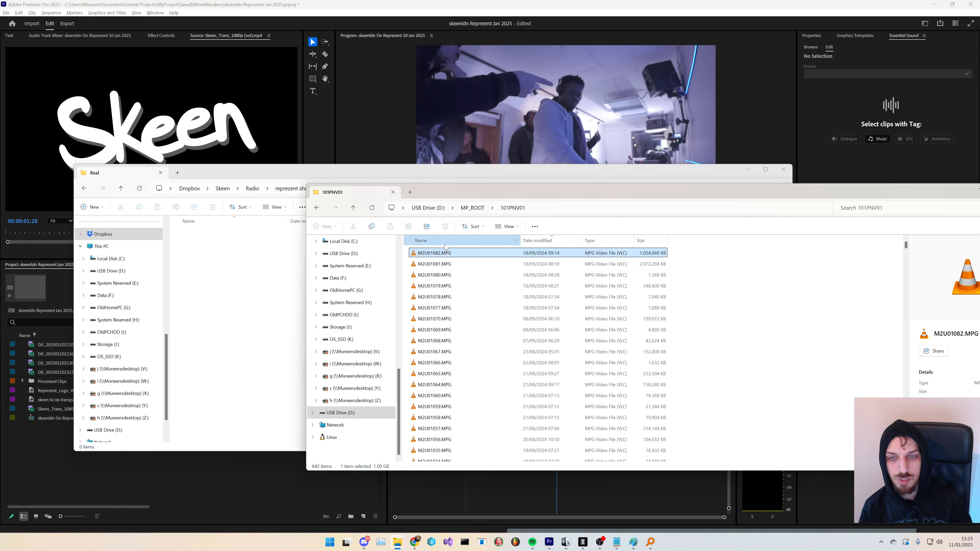
click(436, 242)
scroll(511, 380, down, 14)
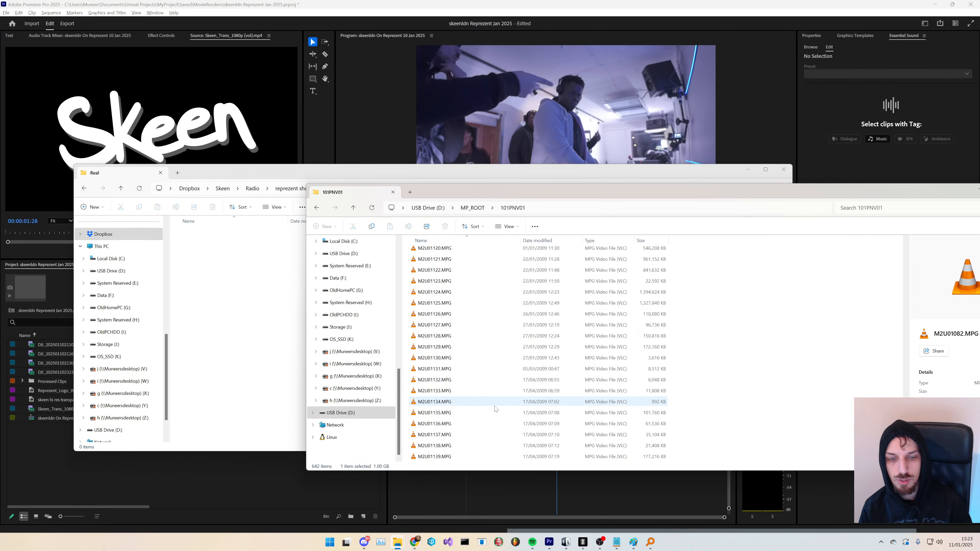
- Select M2U01140 to M2U01142 and copy them into the Real folder, accepting the security warning
click(487, 436)
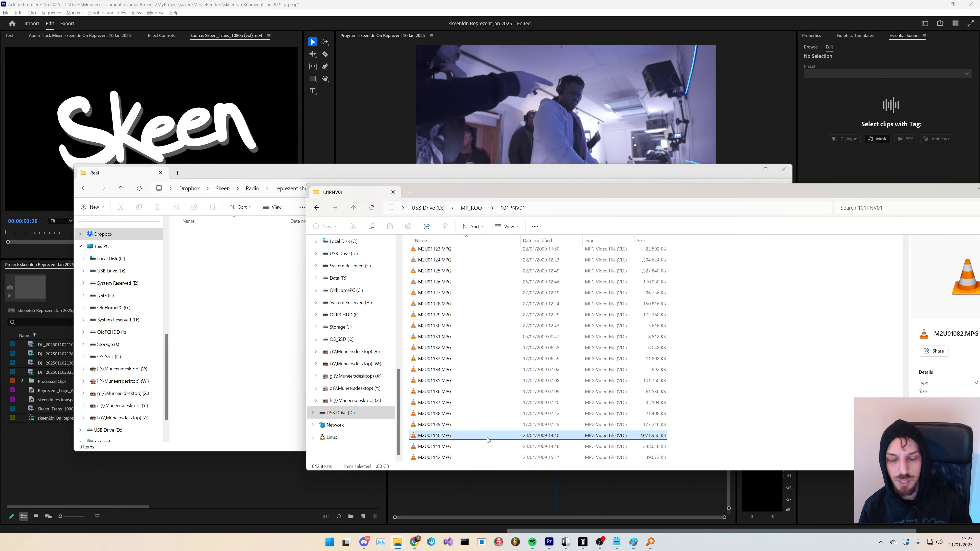
shift+click(490, 455)
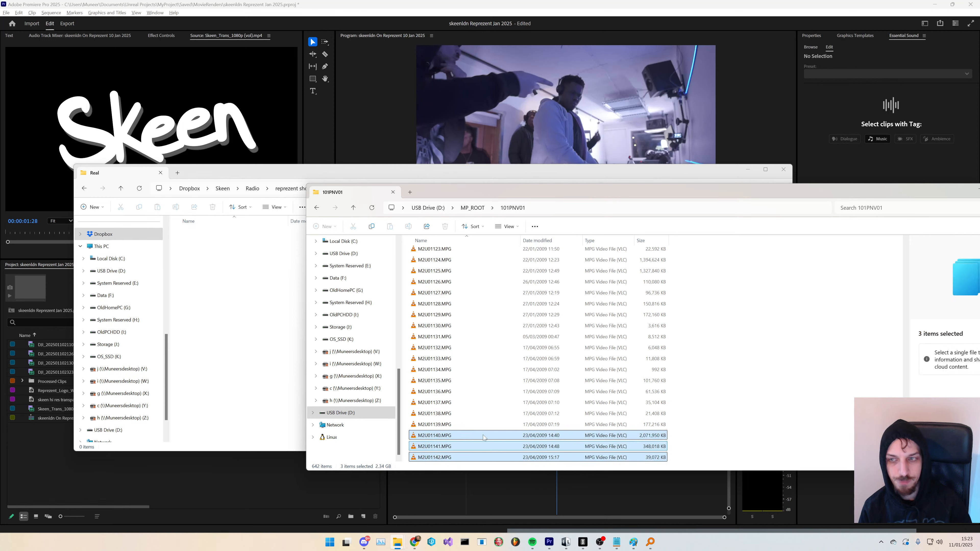
drag(485, 438, 227, 309)
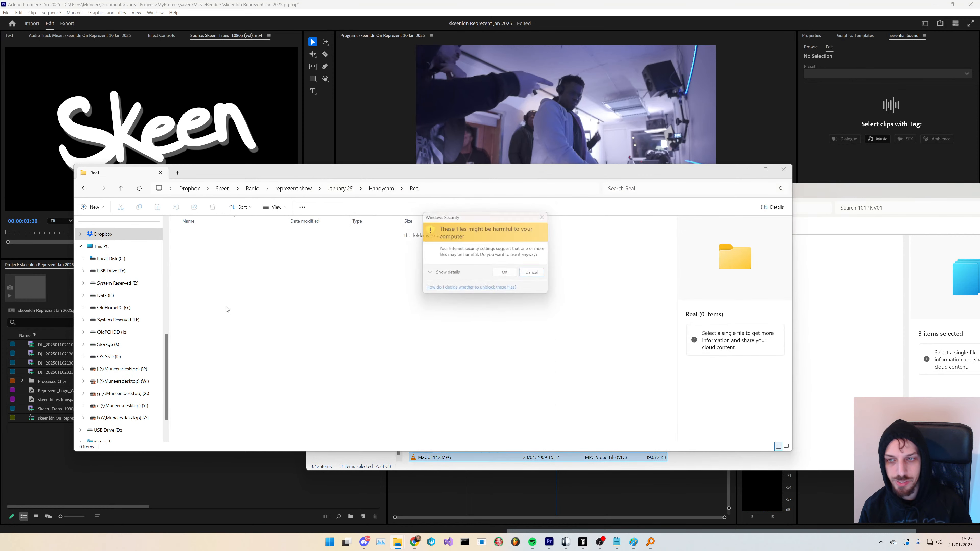
click(504, 272)
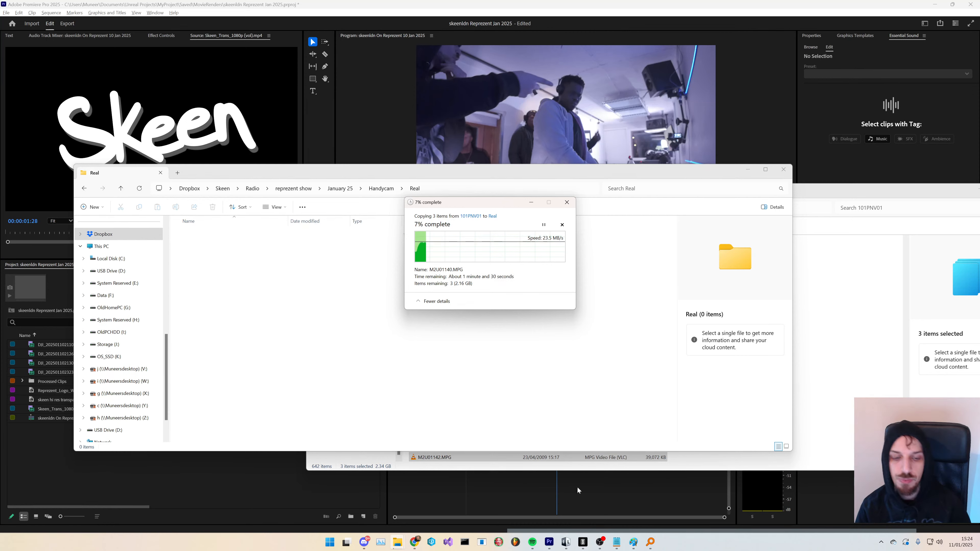
- Switch to OBS and rearrange the YouTube Live Control Panel and chat windows
mouse_move(602, 544)
click(605, 504)
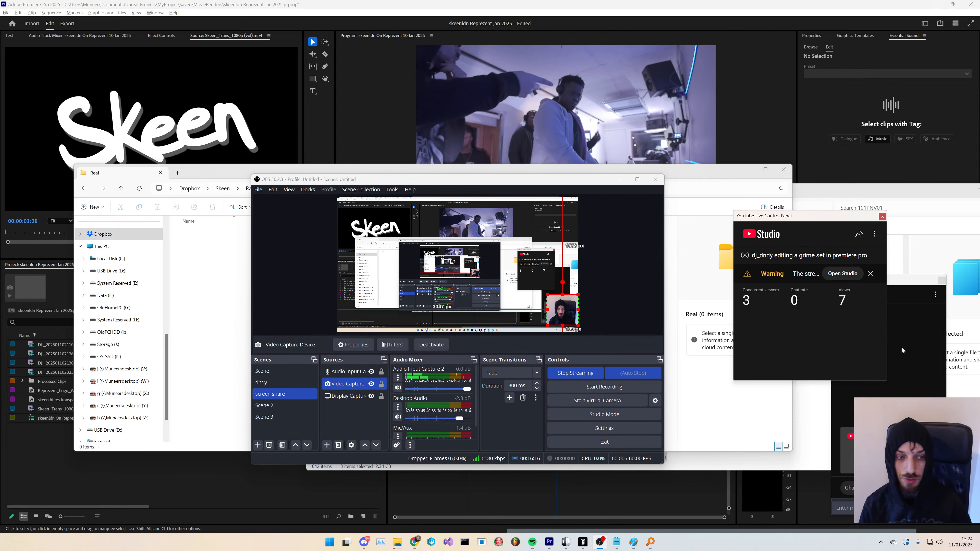
drag(898, 284, 909, 253)
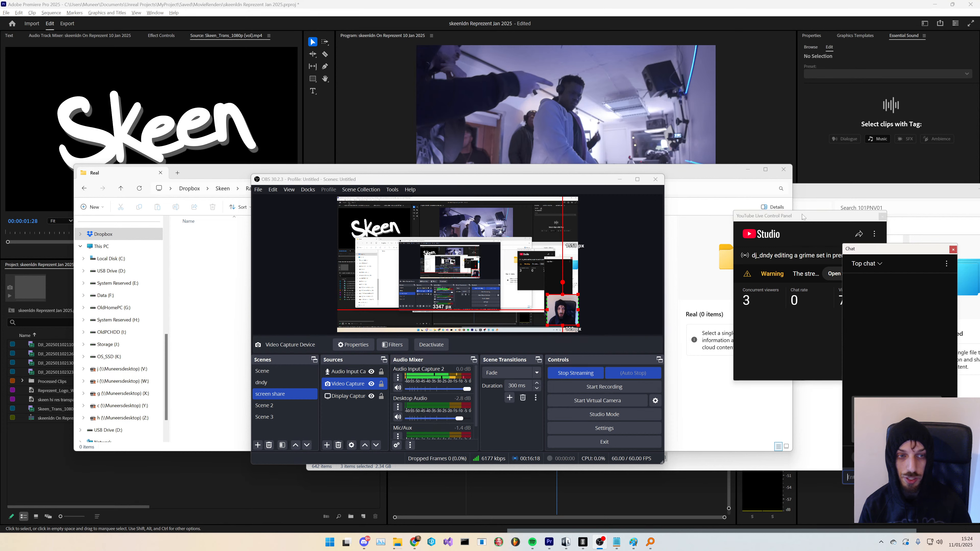
drag(804, 216, 750, 204)
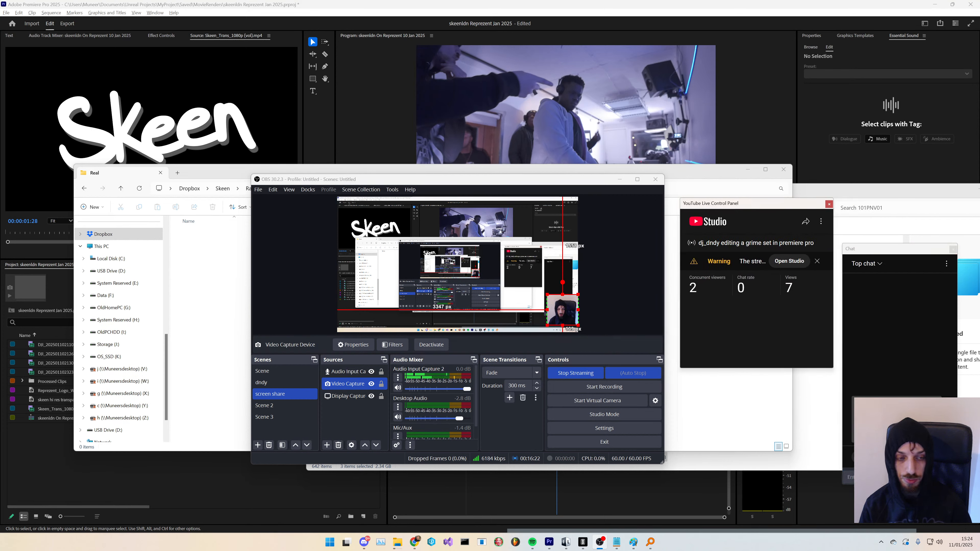
click(897, 249)
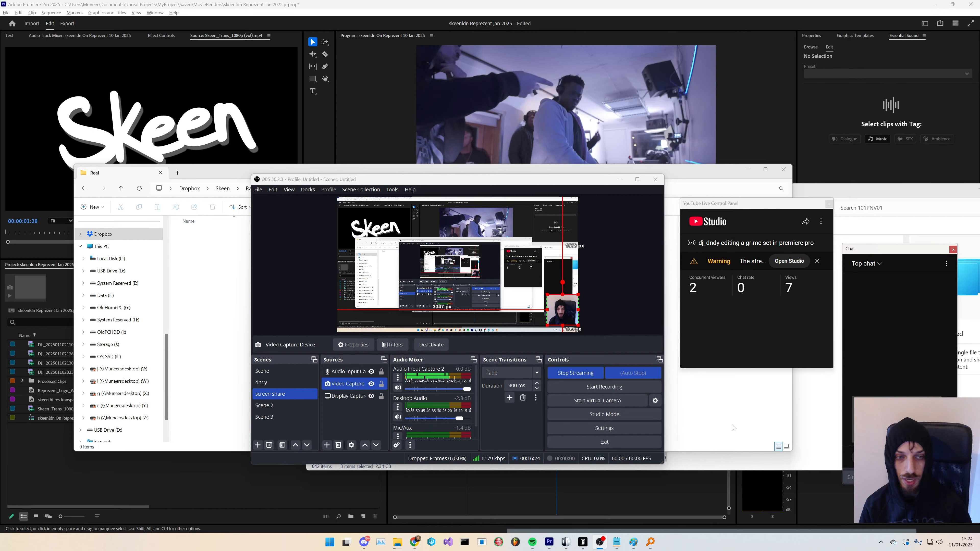
click(717, 326)
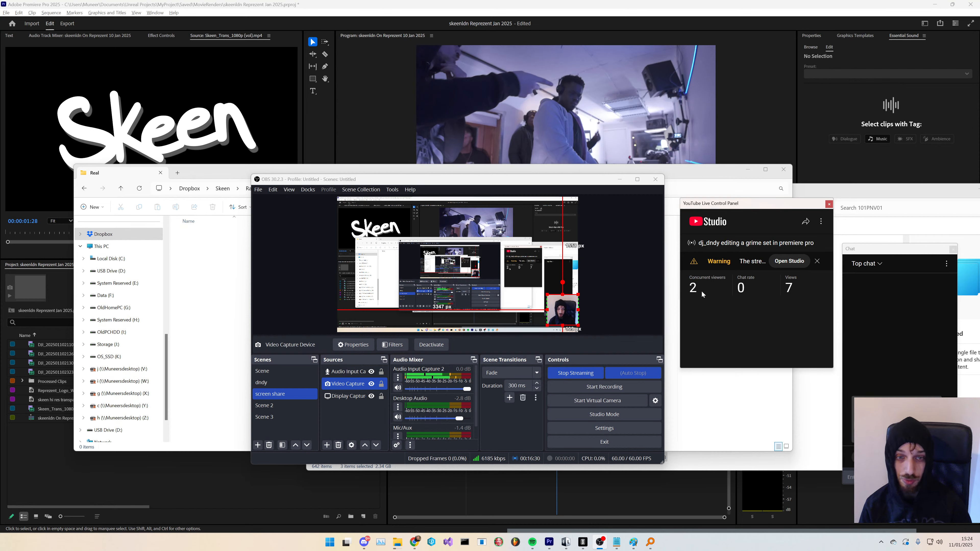
- Switch to Discord and copy the YouTube live stream link from the general channel
click(367, 543)
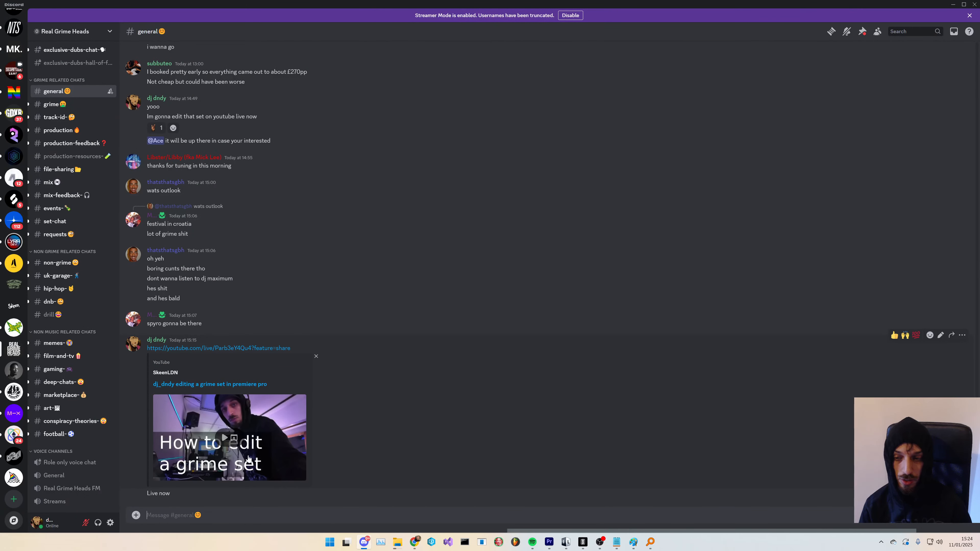
right_click(226, 351)
click(255, 507)
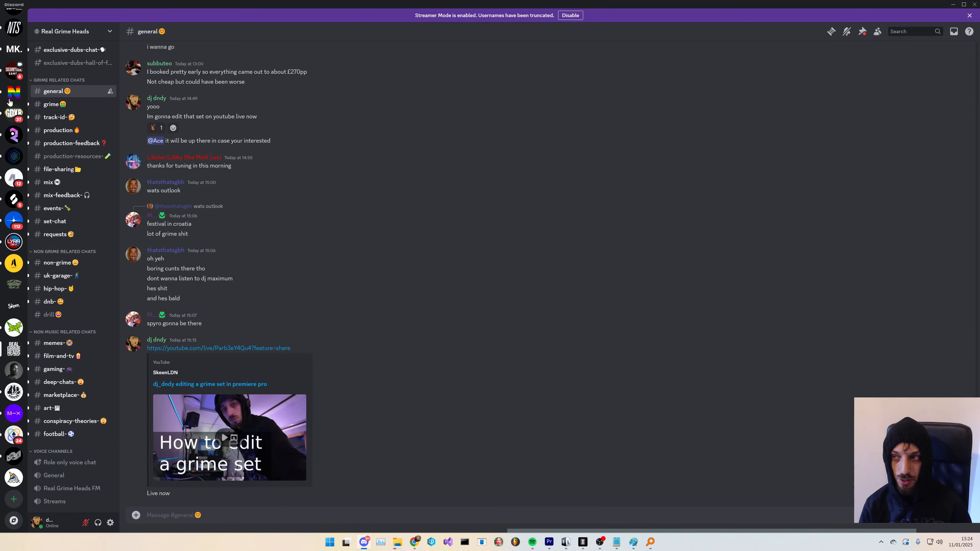
- Open the Skeen server's radio-show thread and post the stream link as a reply to the multicam question
scroll(6, 52, up, 2)
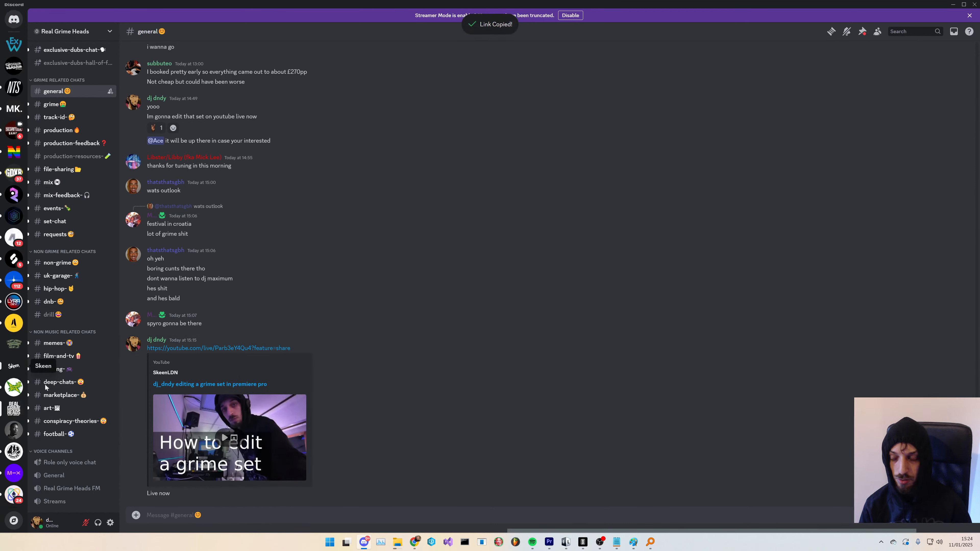
click(14, 365)
right_click(256, 469)
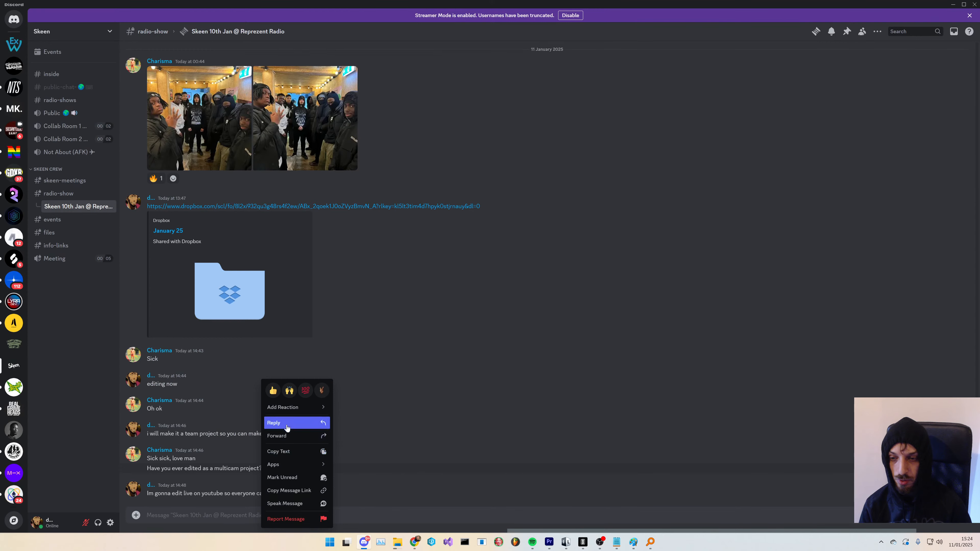
click(294, 421)
key(ctrl+v)
key(Return)
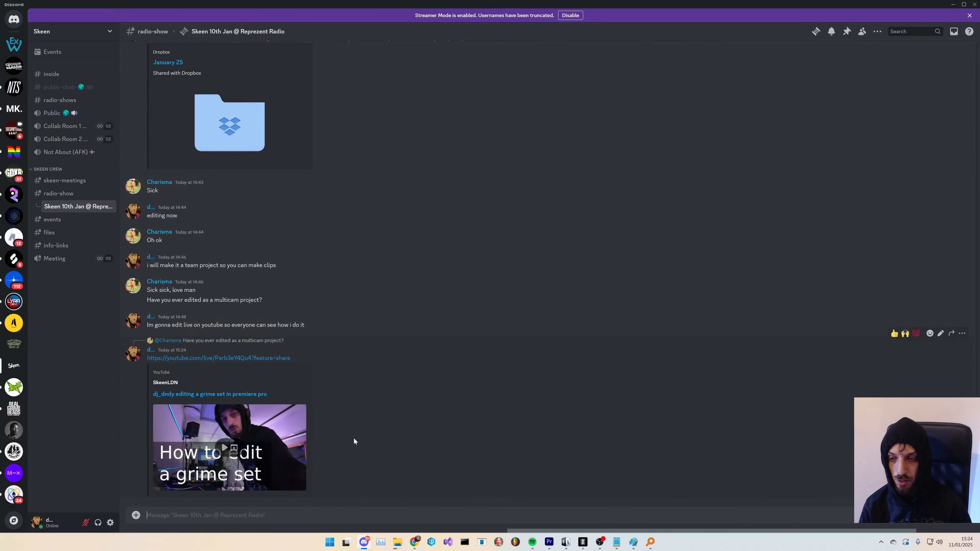
key(alt+Tab)
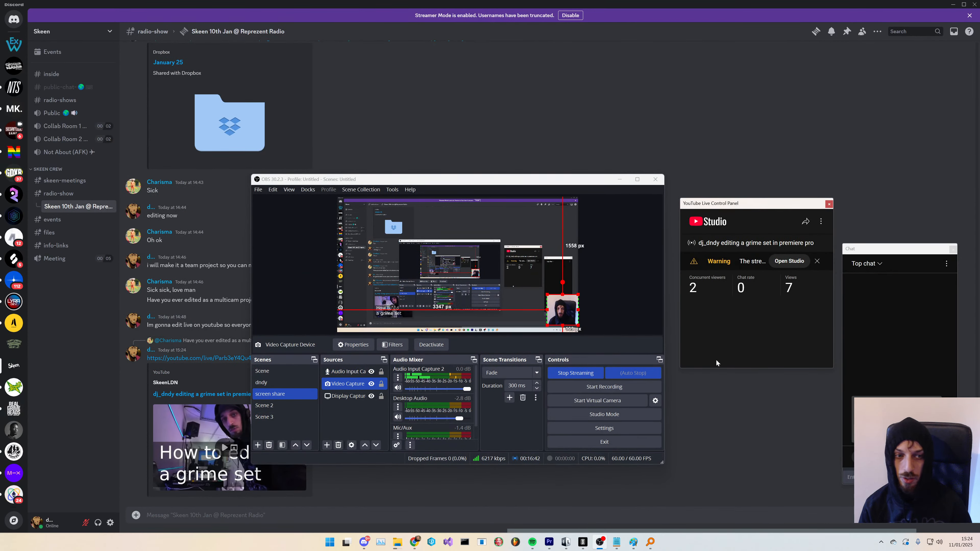
key(alt+Tab)
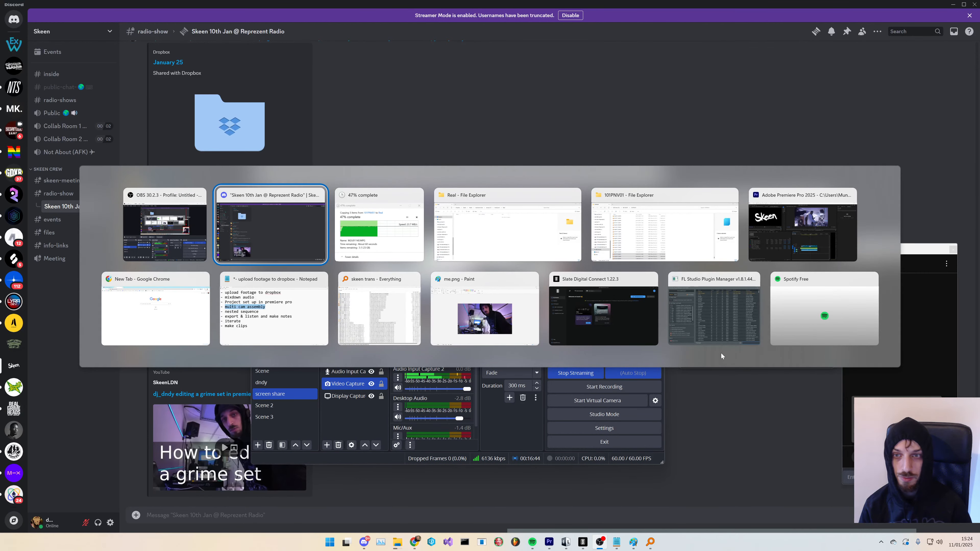
- Switch to OBS and review the properties of the Audio Input Capture 2 microphone source
key(alt+Tab)
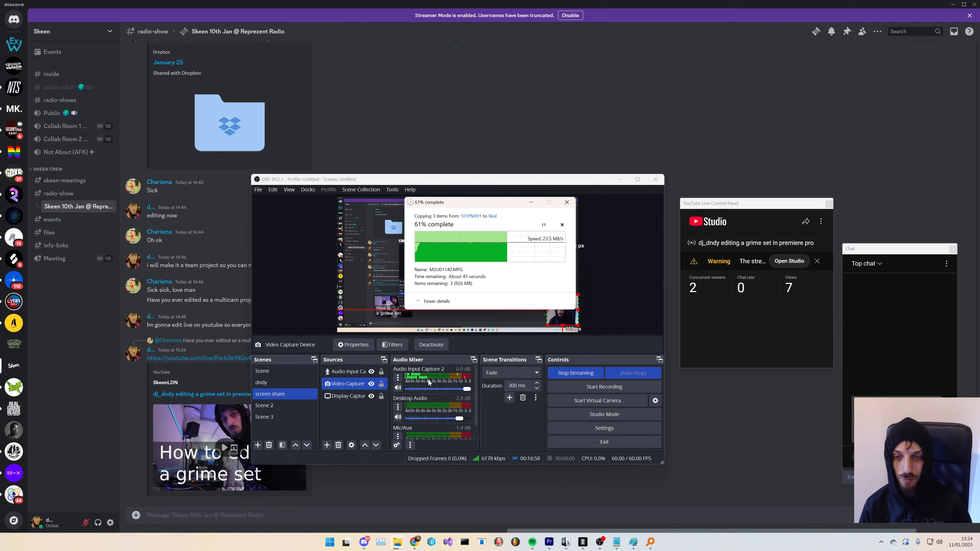
click(398, 378)
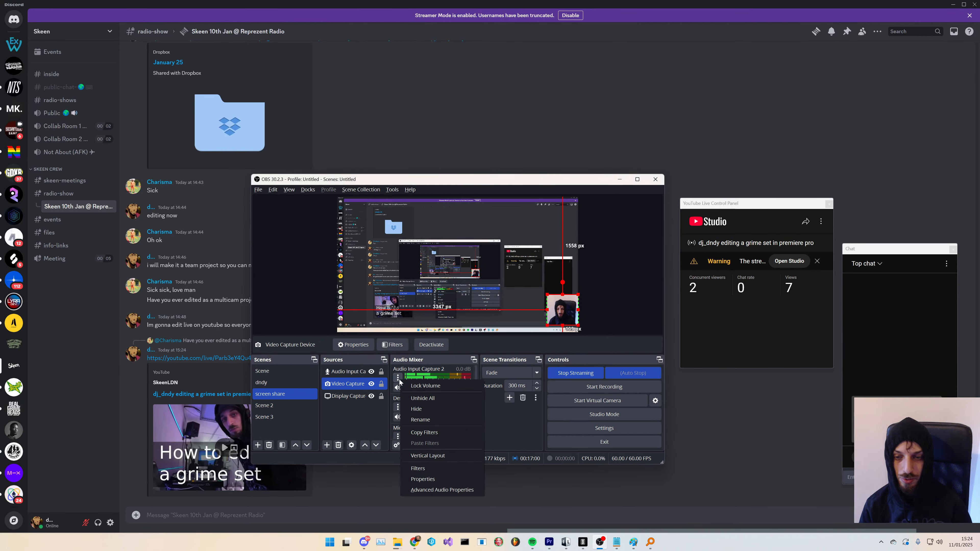
click(352, 373)
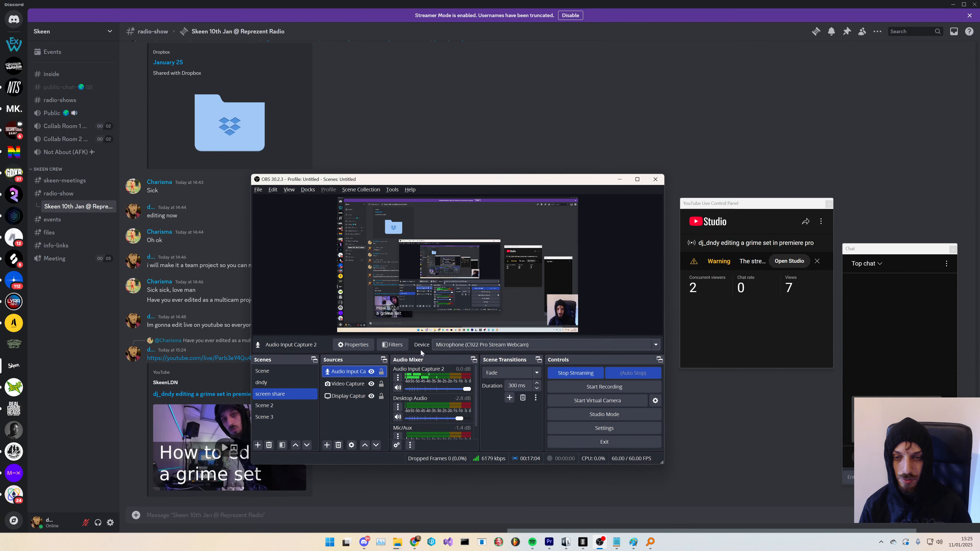
click(355, 345)
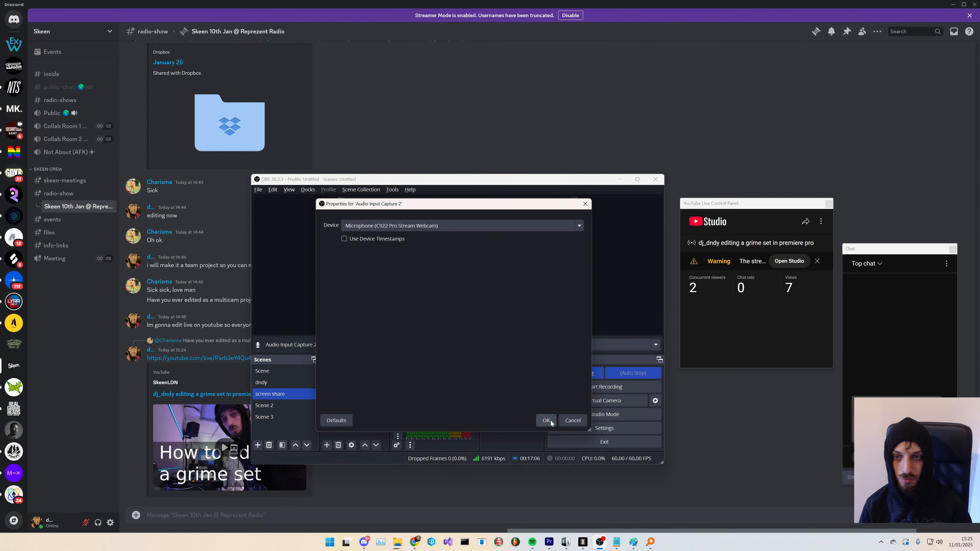
click(551, 421)
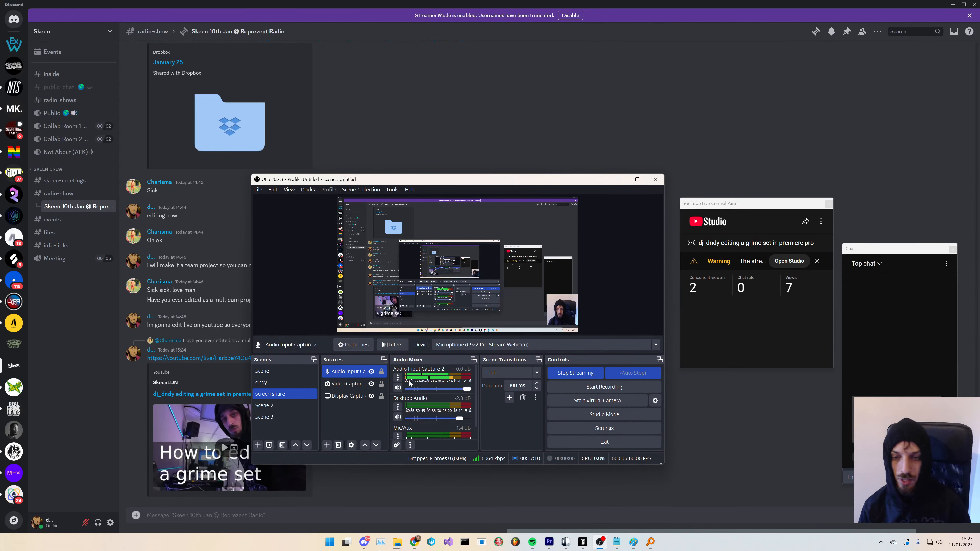
- Set the Gain filter on Audio Input Capture 2 to 2.30 dB and close the filters dialog
click(393, 345)
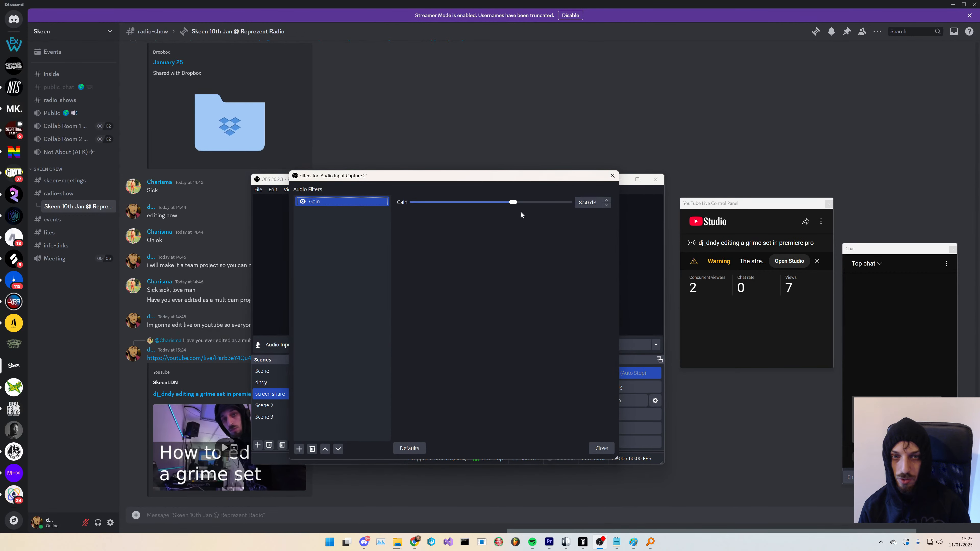
click(596, 202)
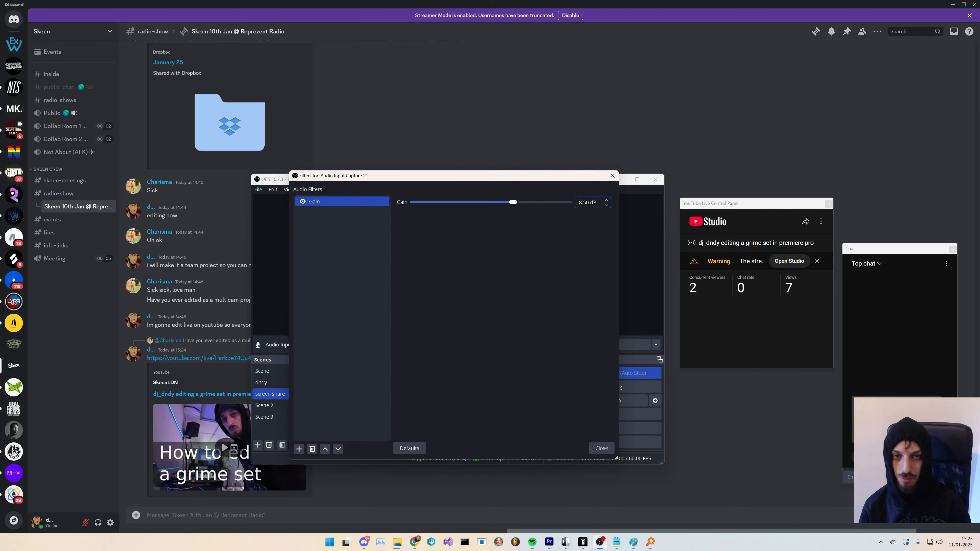
key(BackSpace)
text(00)
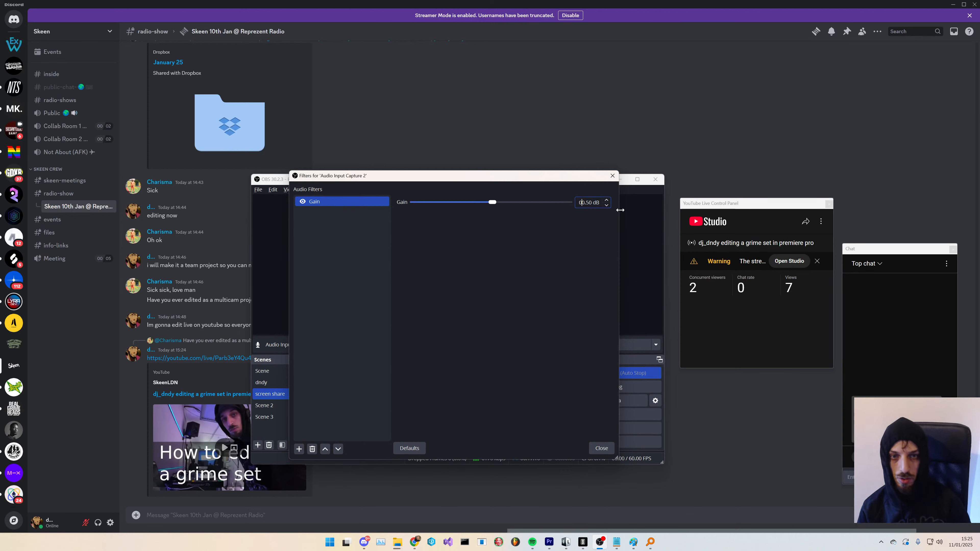
key(Return)
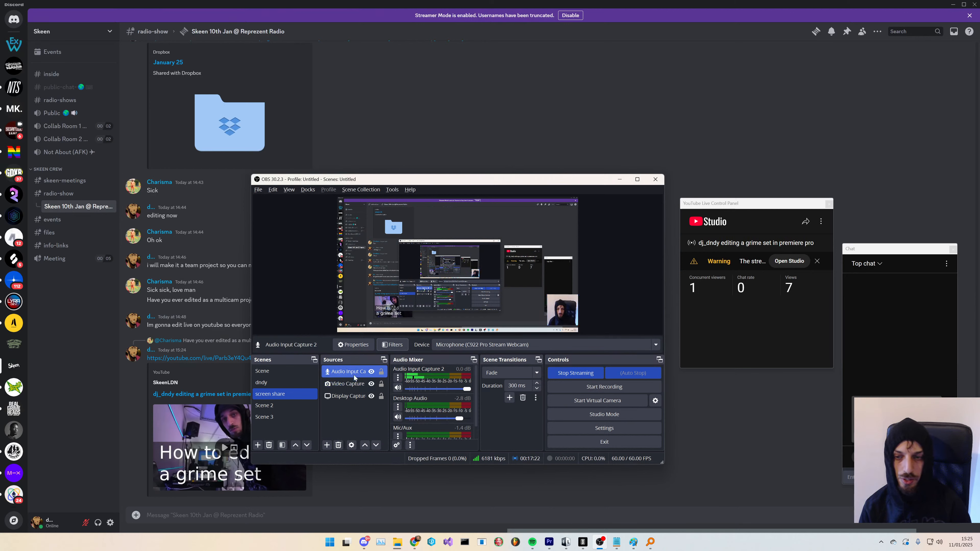
click(392, 344)
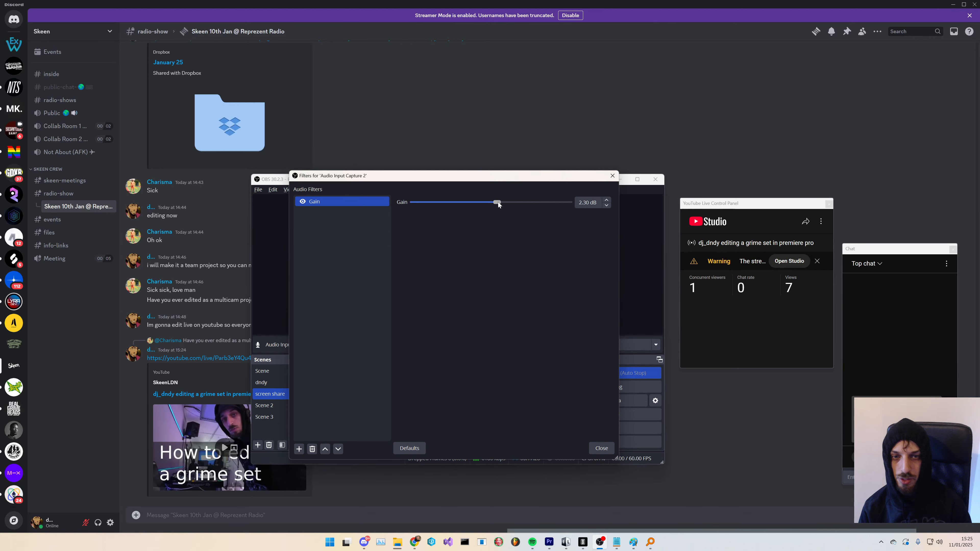
click(601, 449)
- Check the file copy progress, then switch to Premiere Pro
key(alt+Tab)
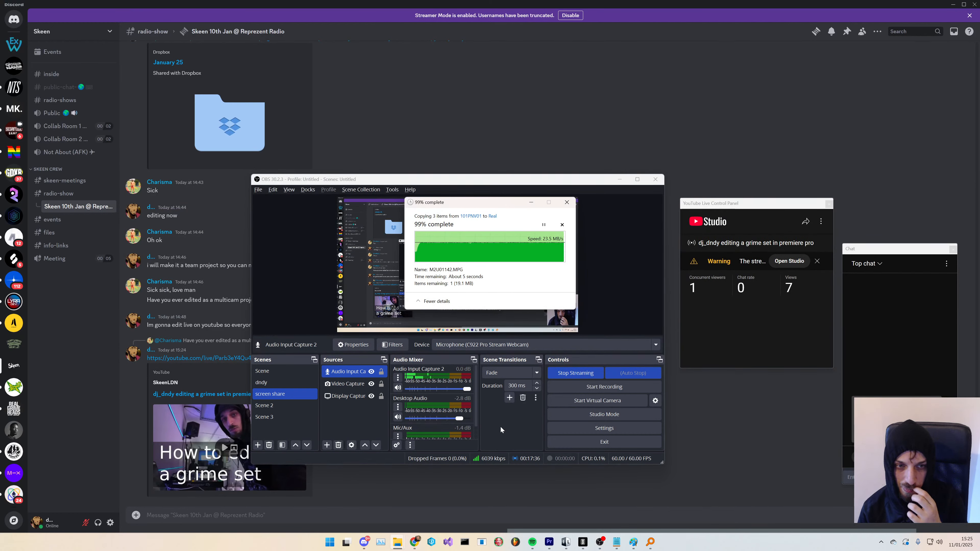
click(621, 179)
key(alt+Tab)
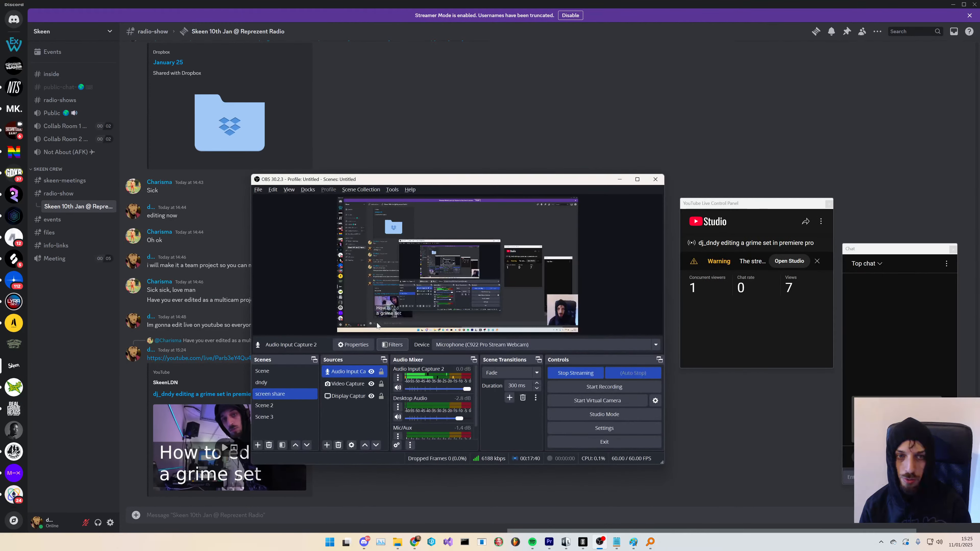
key(alt+Tab)
key(alt+Tab)
key(alt+Tab)
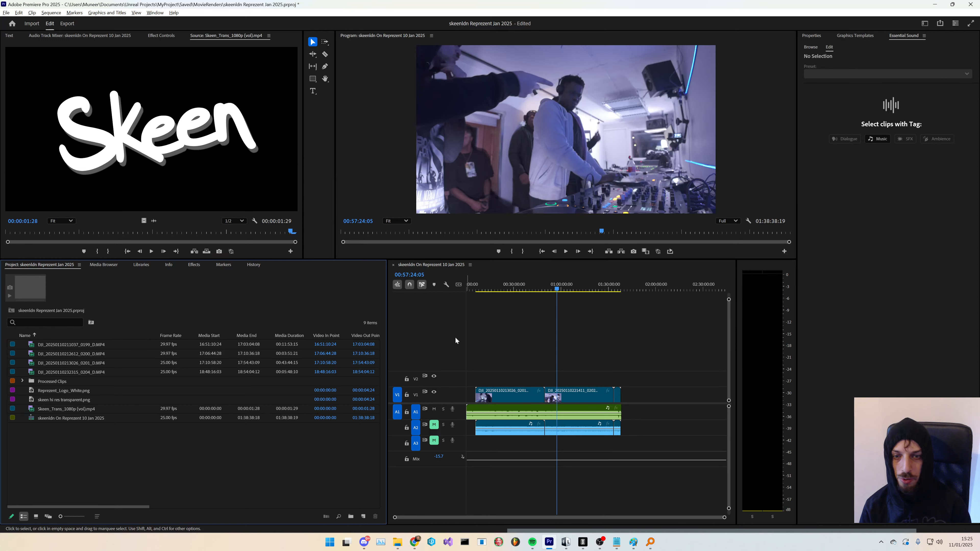
- Create a new bin and move the processed clips and mastered audio out of Processed Clips into it
right_click(45, 453)
click(28, 467)
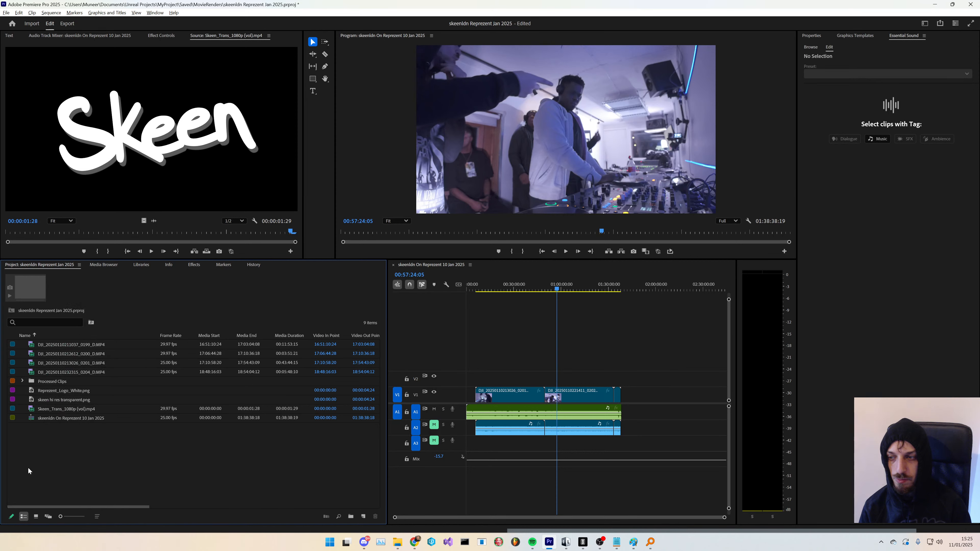
right_click(46, 464)
click(82, 326)
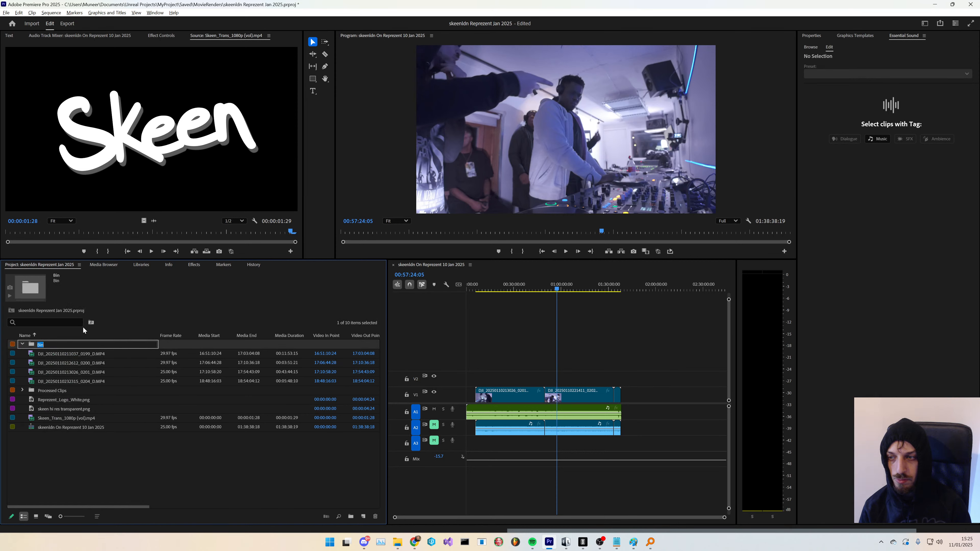
click(67, 444)
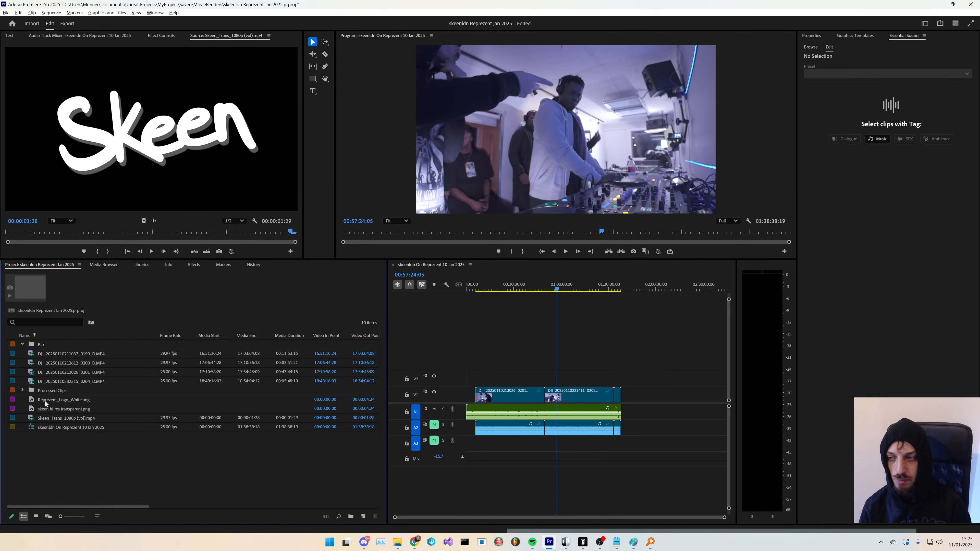
click(23, 390)
click(68, 400)
shift+click(72, 410)
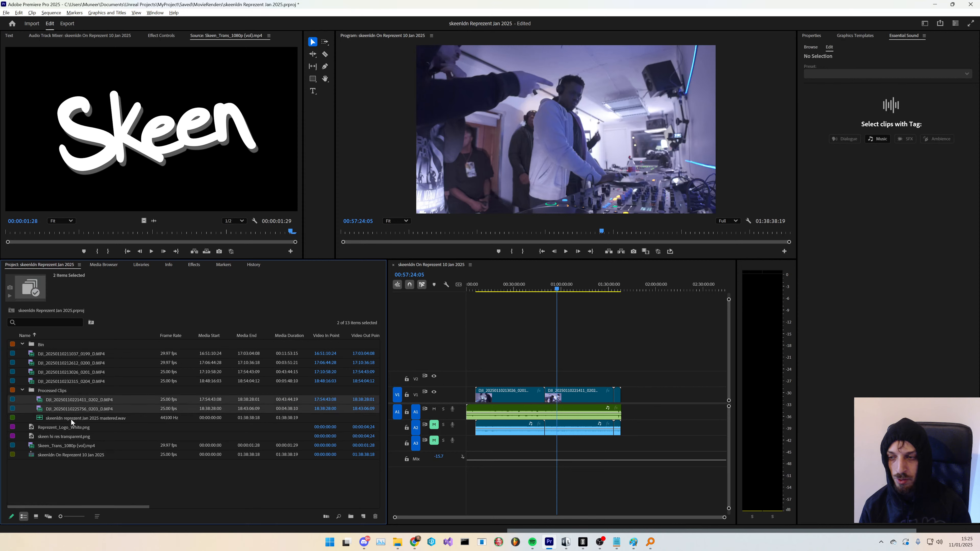
shift+click(70, 419)
drag(76, 484, 64, 479)
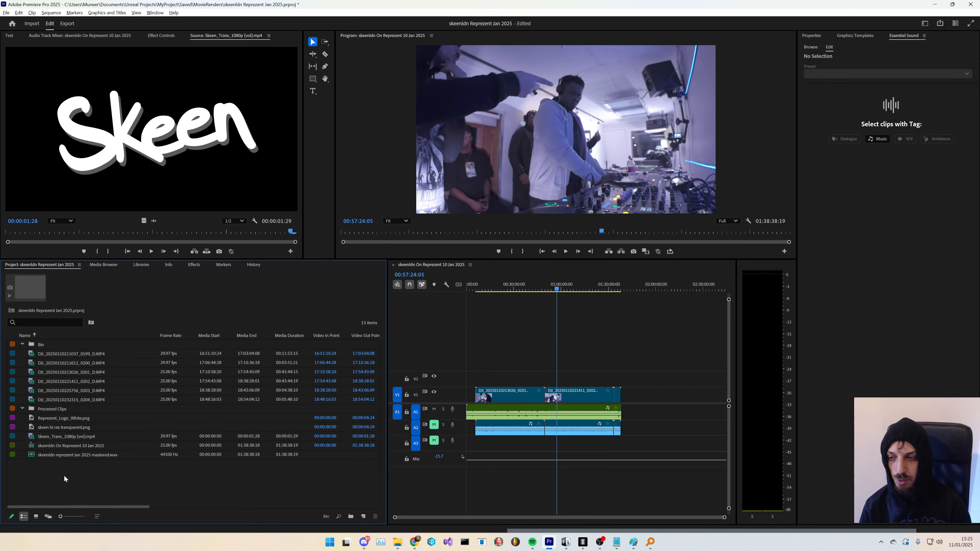
- Delete the empty Processed Clips bin and the new Bin folder from the project
click(54, 409)
key(Delete)
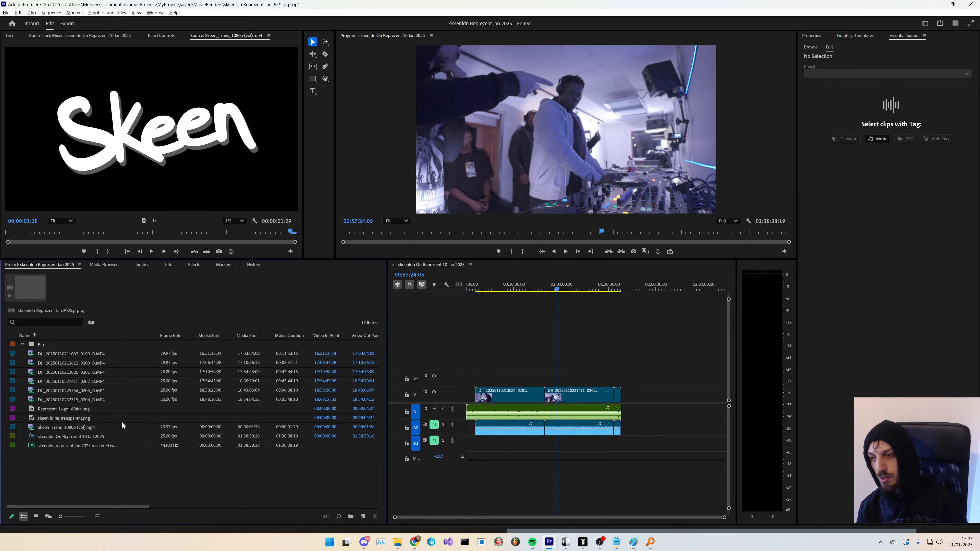
click(54, 342)
key(Delete)
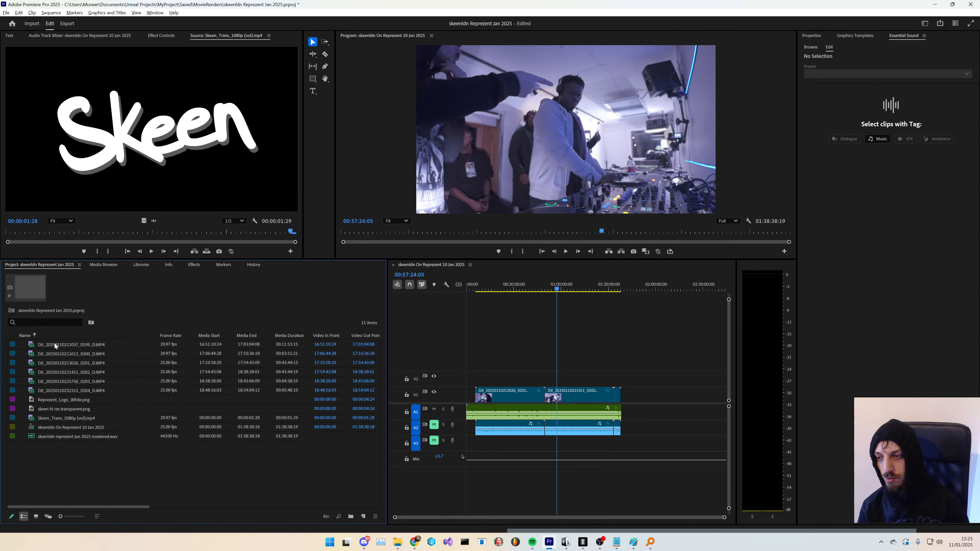
- Create a new bin named footage in the project panel
key(alt+Tab)
right_click(88, 457)
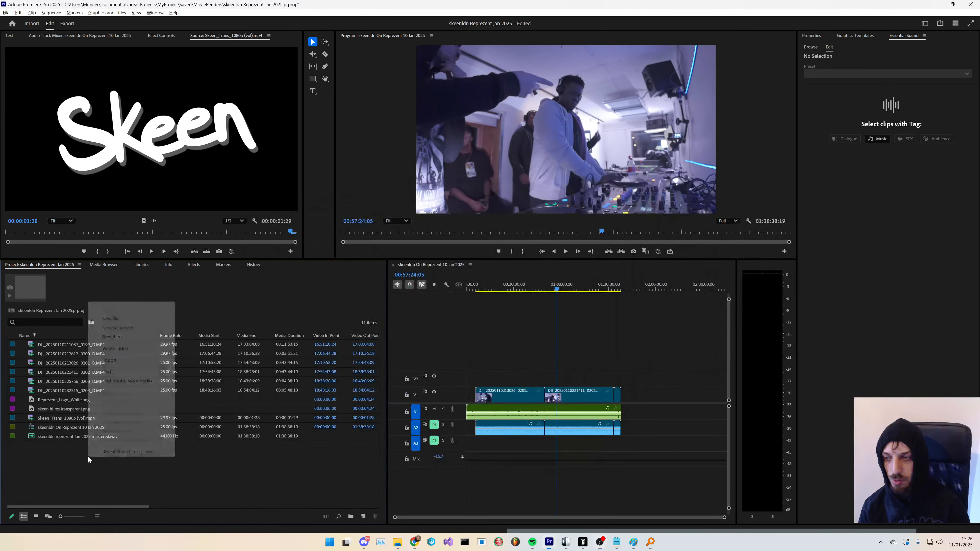
click(110, 318)
text(fo)
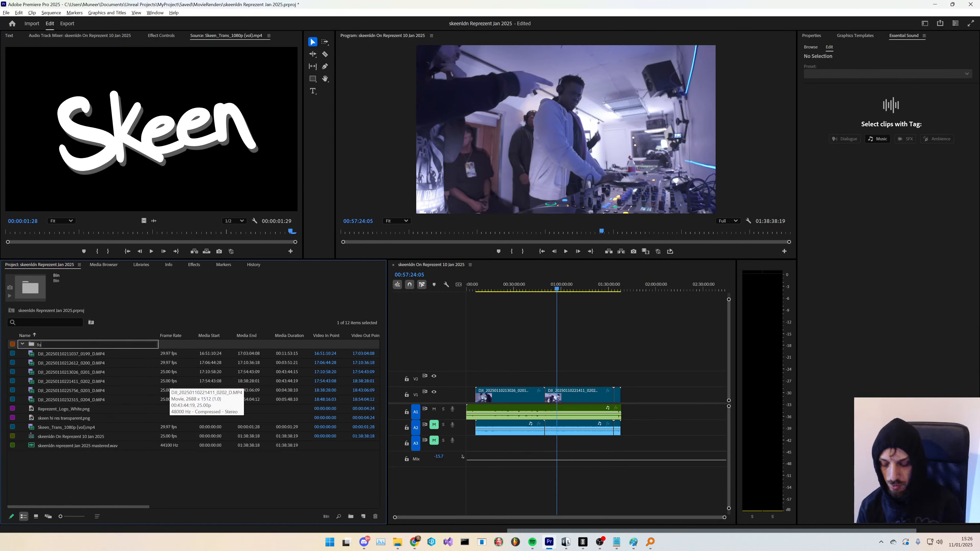
text(otage)
key(Return)
- Select the camera clips and the mastered audio file and move them into the footage bin
click(127, 389)
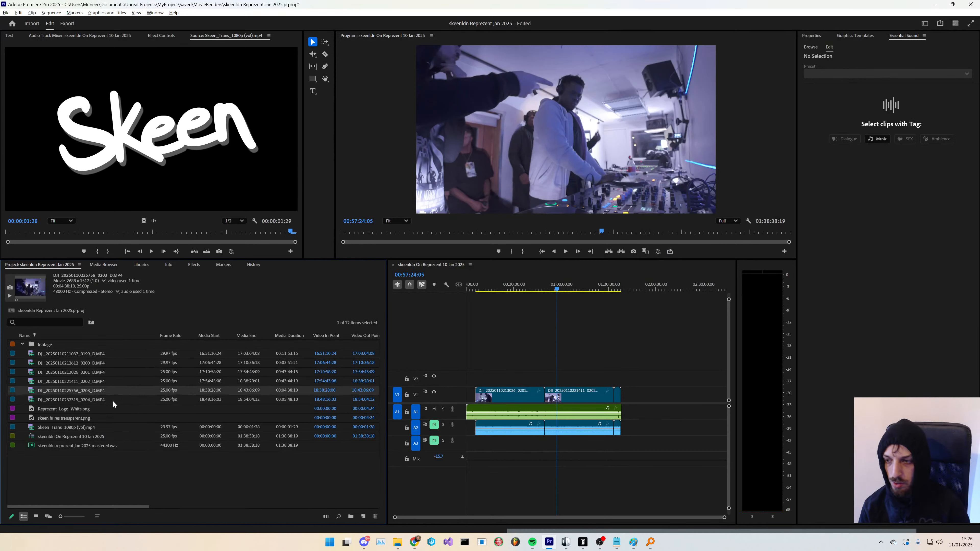
click(113, 400)
shift+click(92, 354)
ctrl+click(78, 410)
ctrl+click(65, 421)
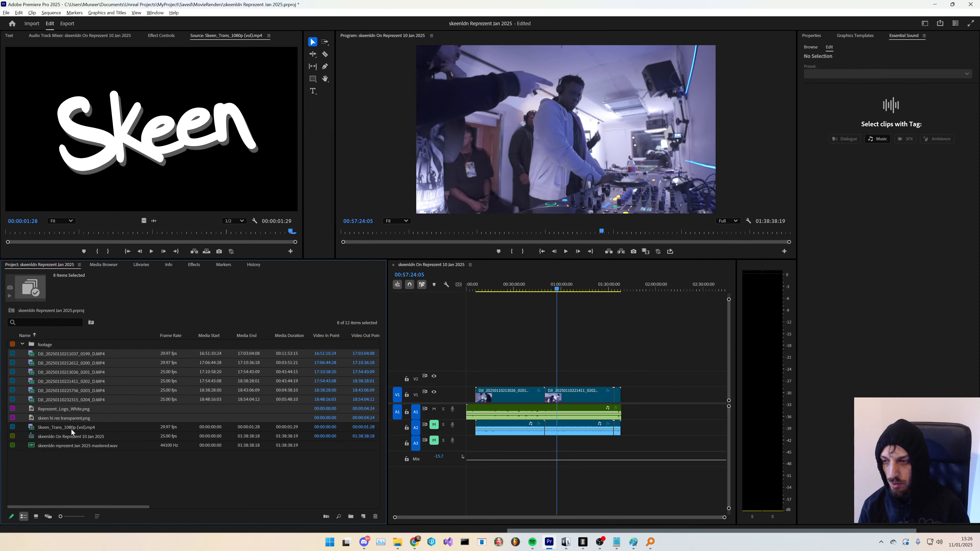
ctrl+click(75, 417)
ctrl+click(73, 409)
ctrl+click(74, 445)
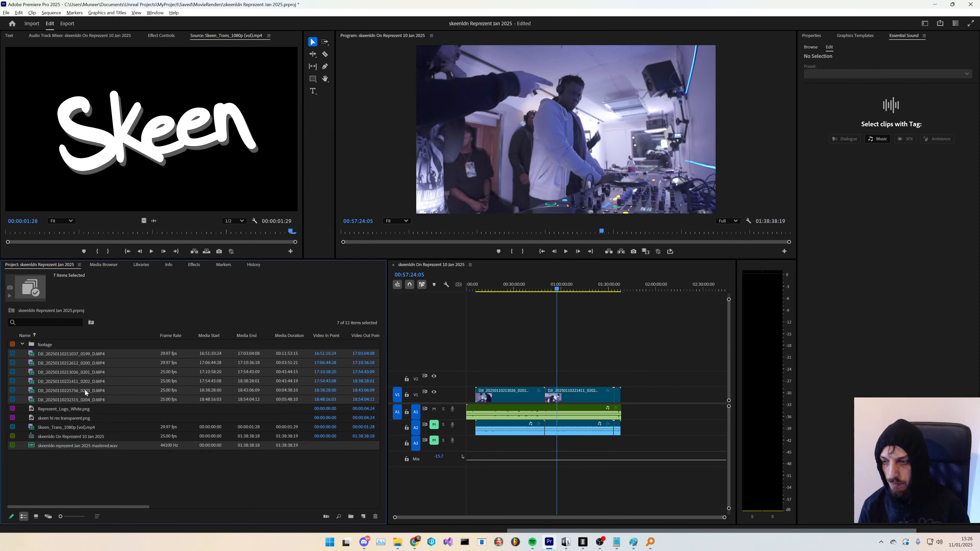
drag(88, 356, 58, 346)
- Delete the skeenldn On Represent 10 Jan 2025 sequence from the project
click(75, 446)
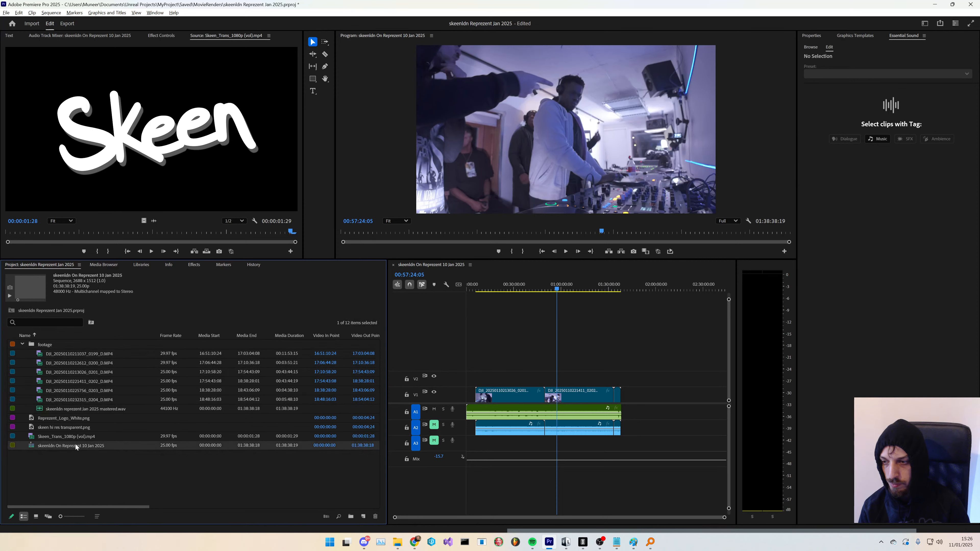
key(Delete)
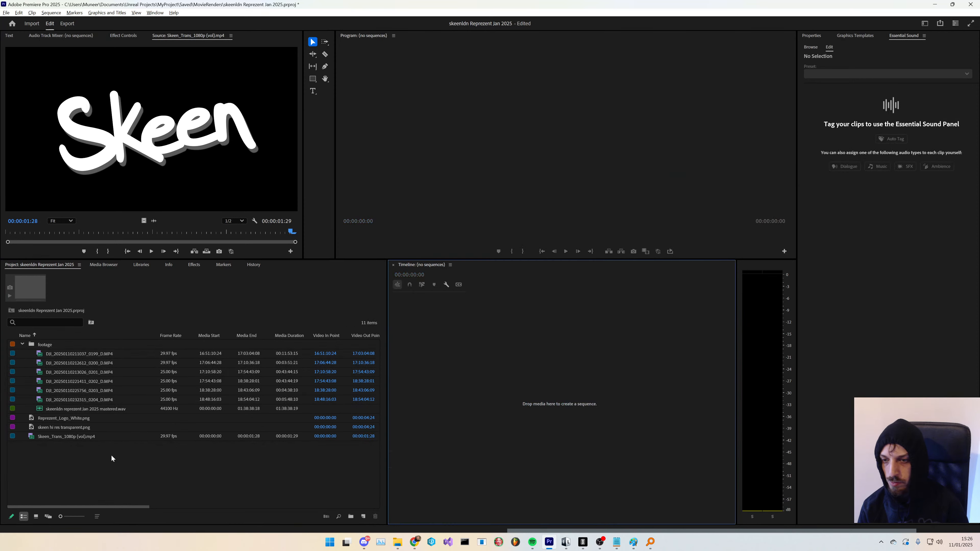
click(64, 353)
- Switch to File Explorer and import M2U01140 to M2U01142 into the footage bin
key(alt+Tab)
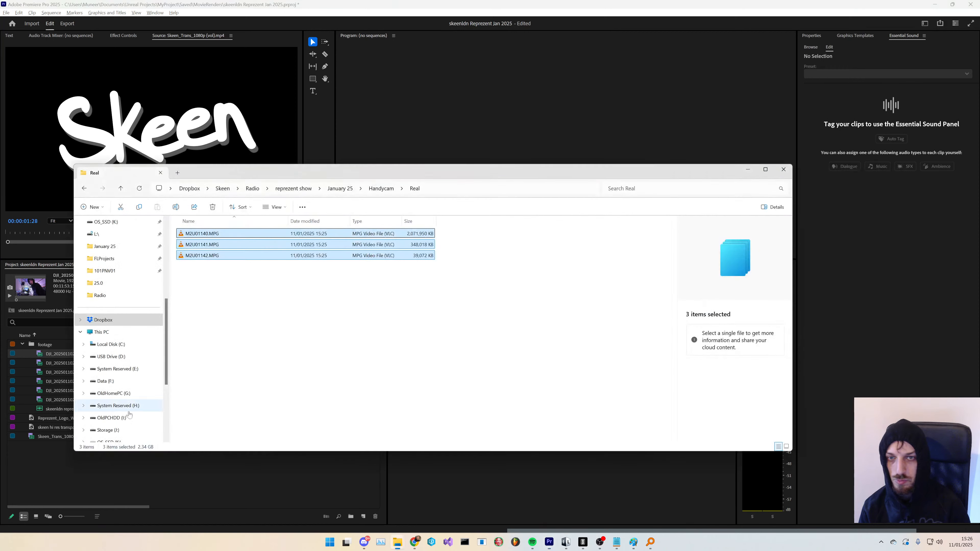
click(314, 351)
click(236, 234)
shift+click(241, 256)
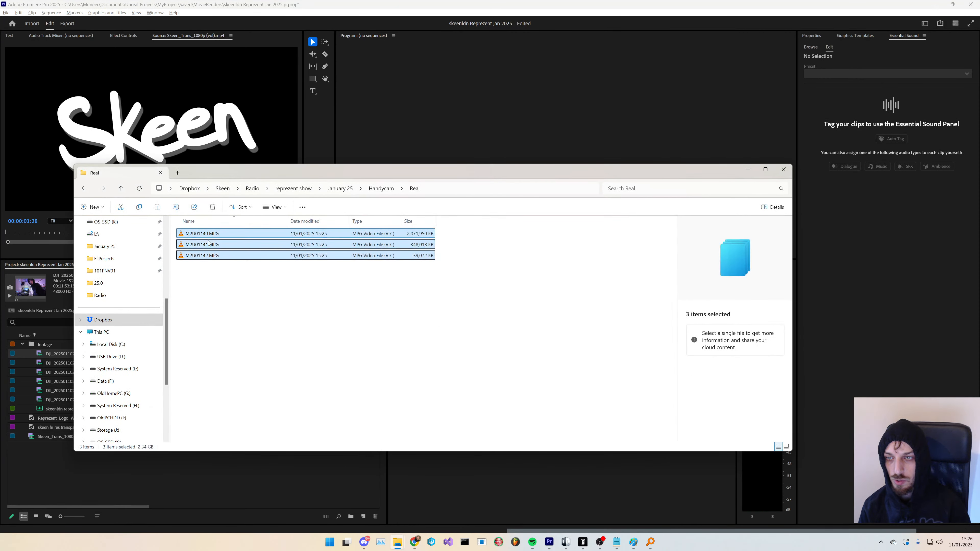
drag(276, 178, 395, 167)
drag(347, 245, 60, 348)
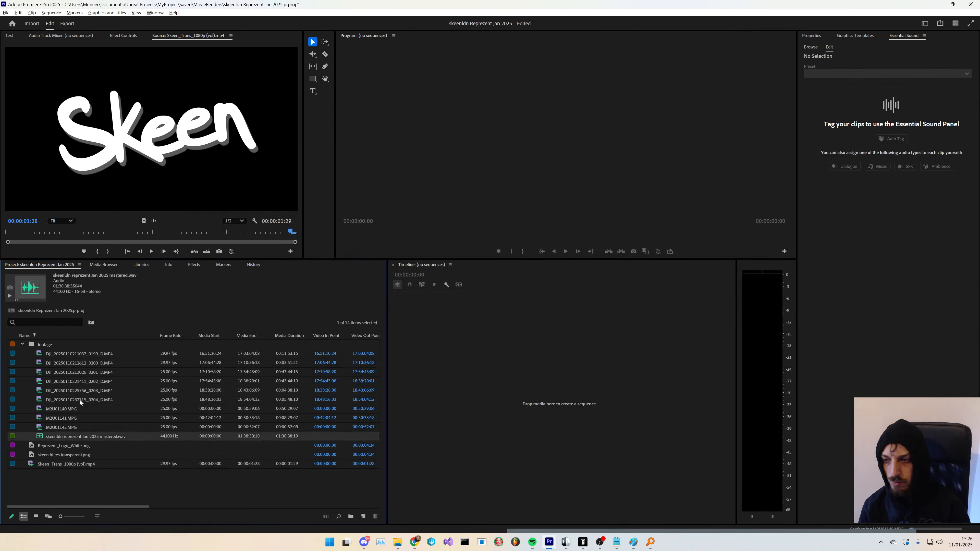
- Try to create a multi-camera source sequence from all selected footage and audio with default settings
right_click(86, 355)
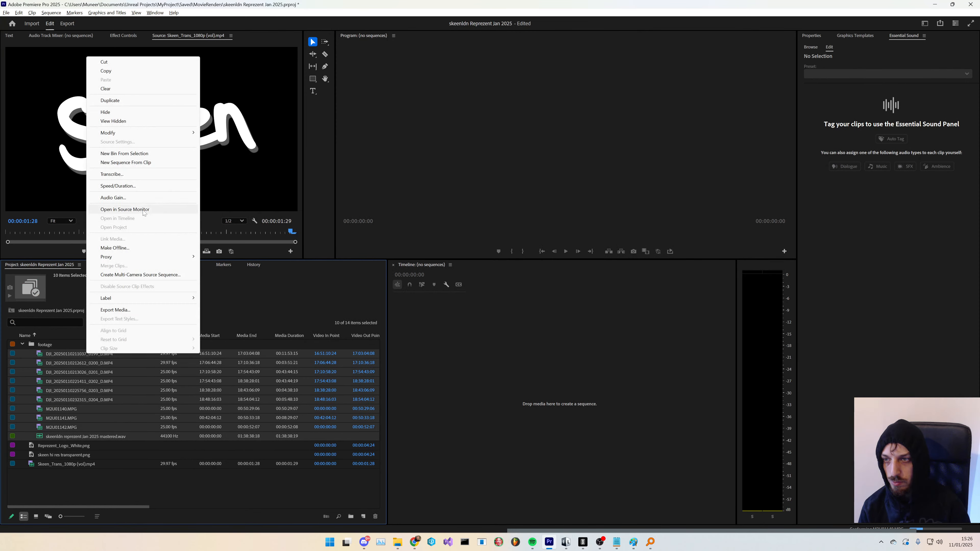
click(154, 275)
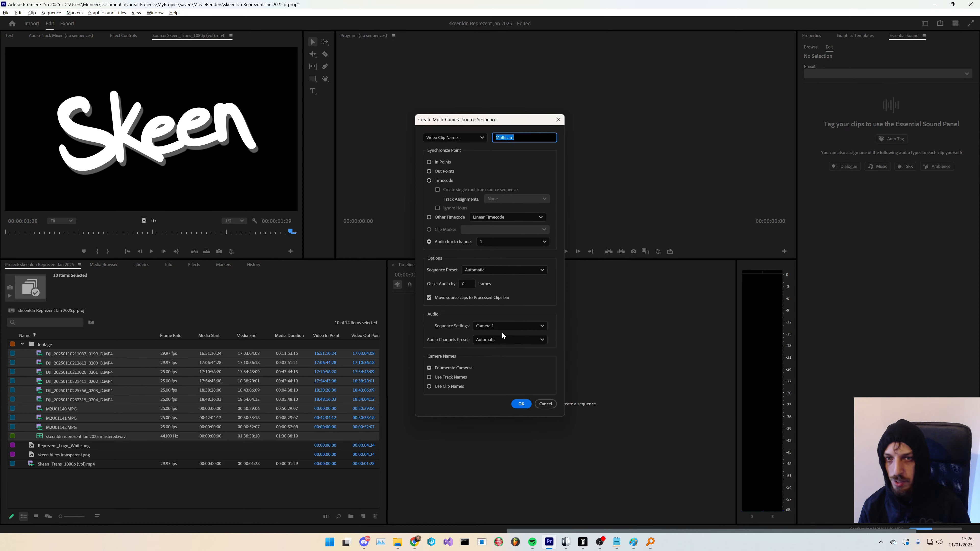
click(521, 404)
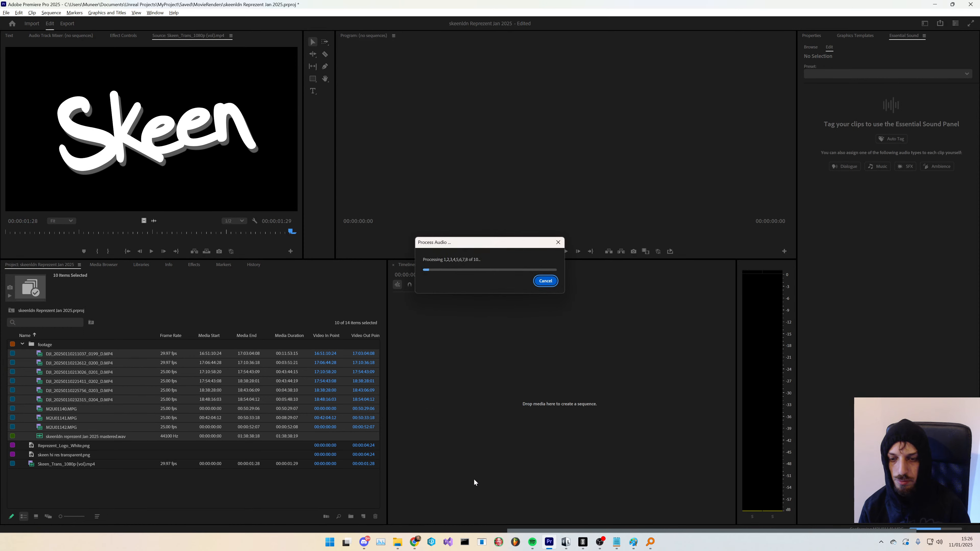
click(600, 542)
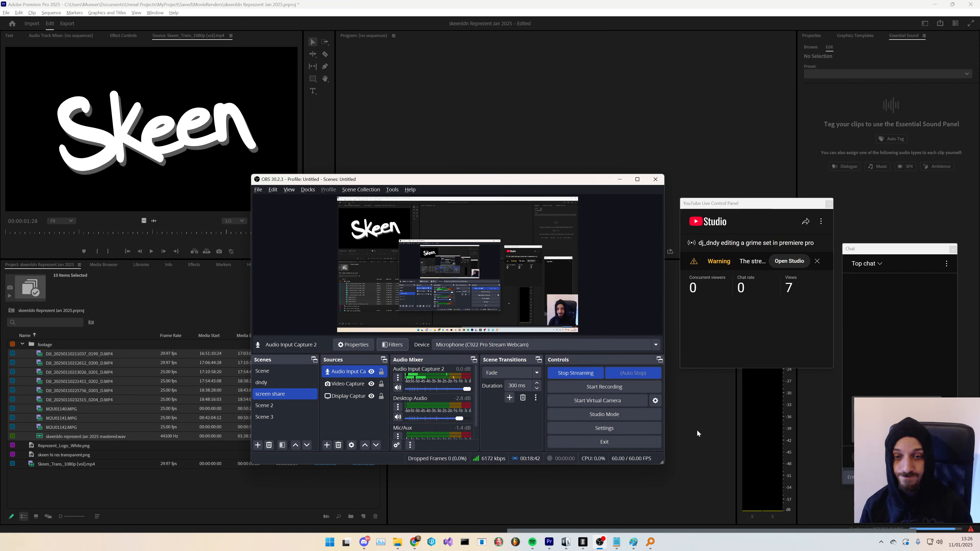
click(303, 493)
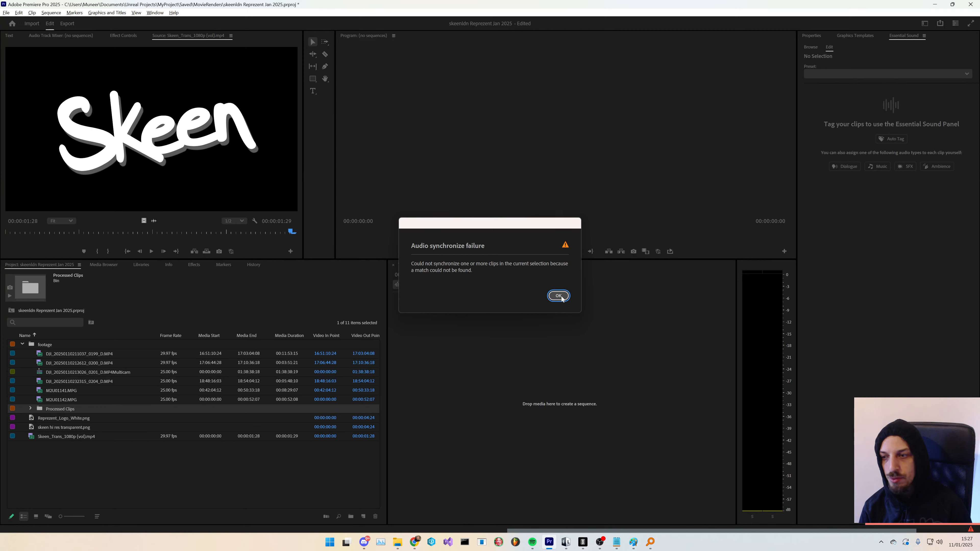
- Dismiss the sync failure and inspect the clips inside the Processed Clips bin
click(559, 296)
click(74, 487)
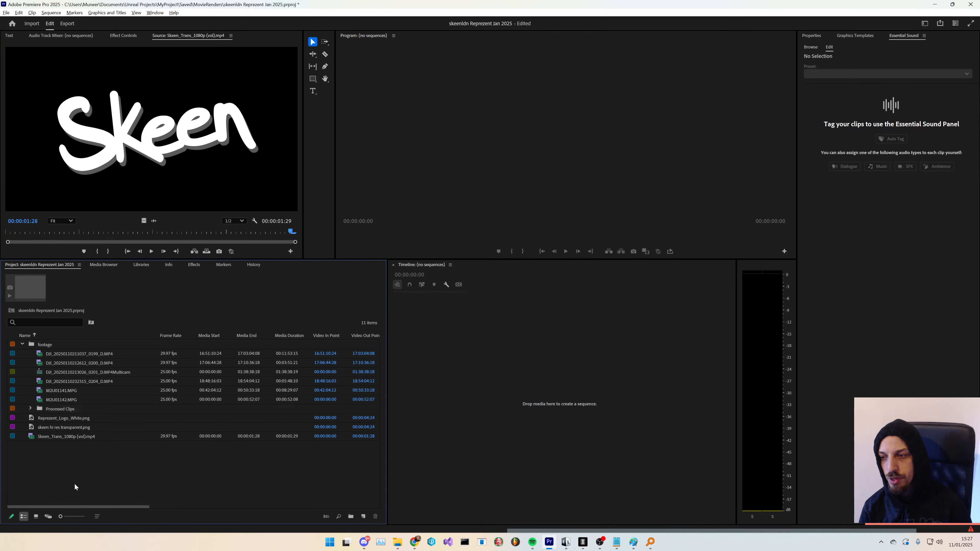
click(29, 408)
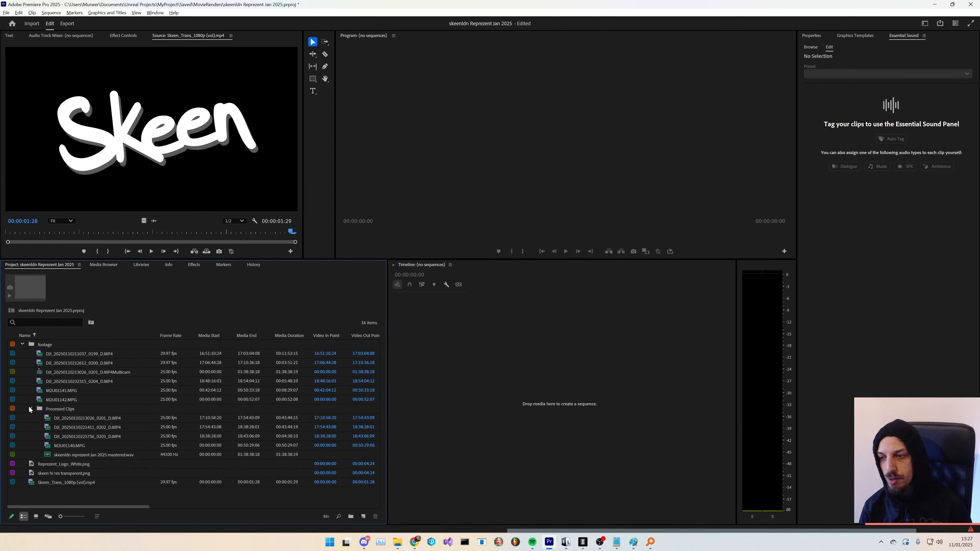
click(84, 418)
click(80, 436)
click(77, 445)
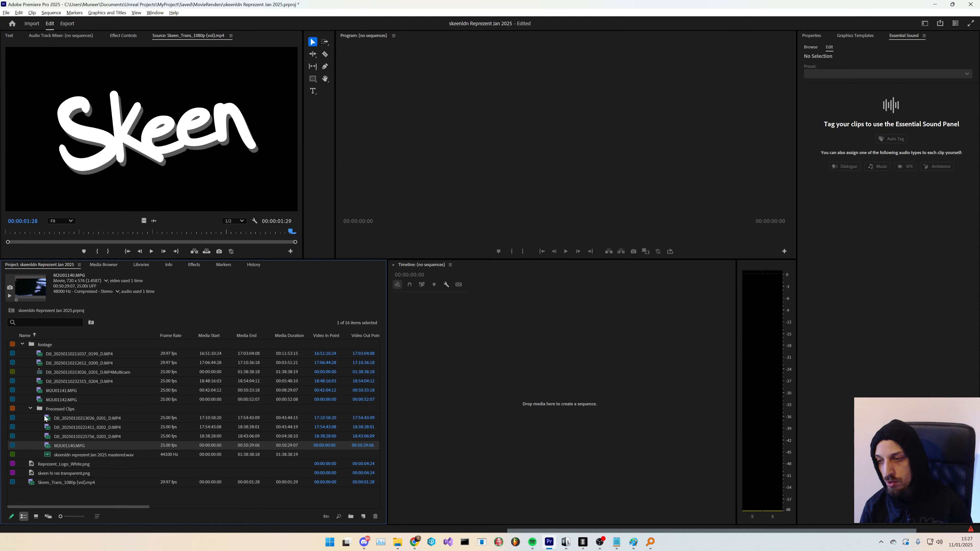
click(31, 409)
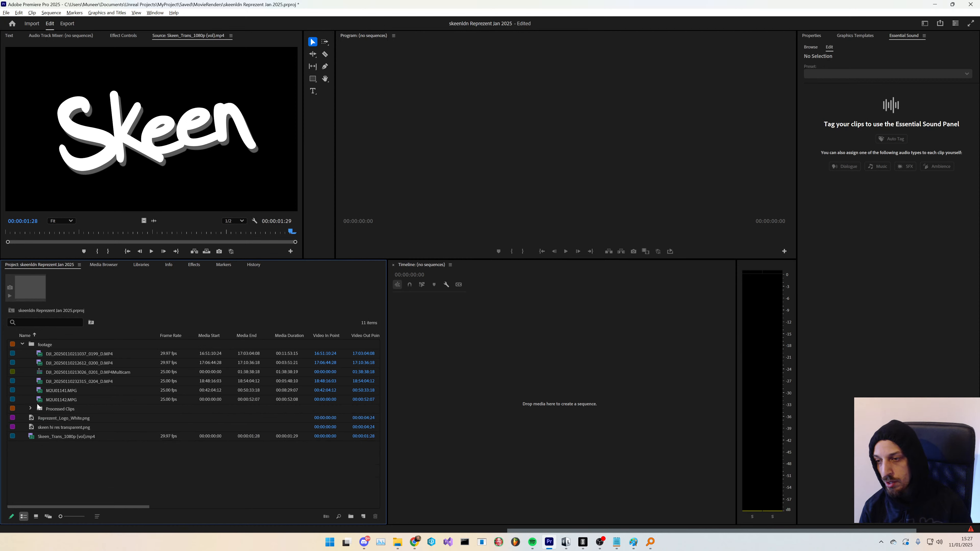
- Move the DJI multicam source sequence out of the footage bin and rename it skeenldn on Reprezent 10 Jan 25
click(113, 372)
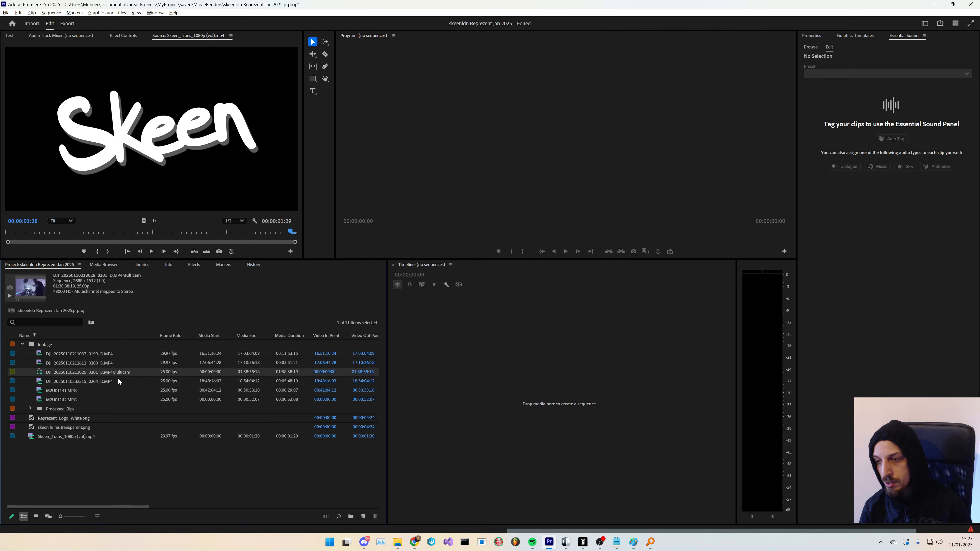
drag(39, 468, 39, 470)
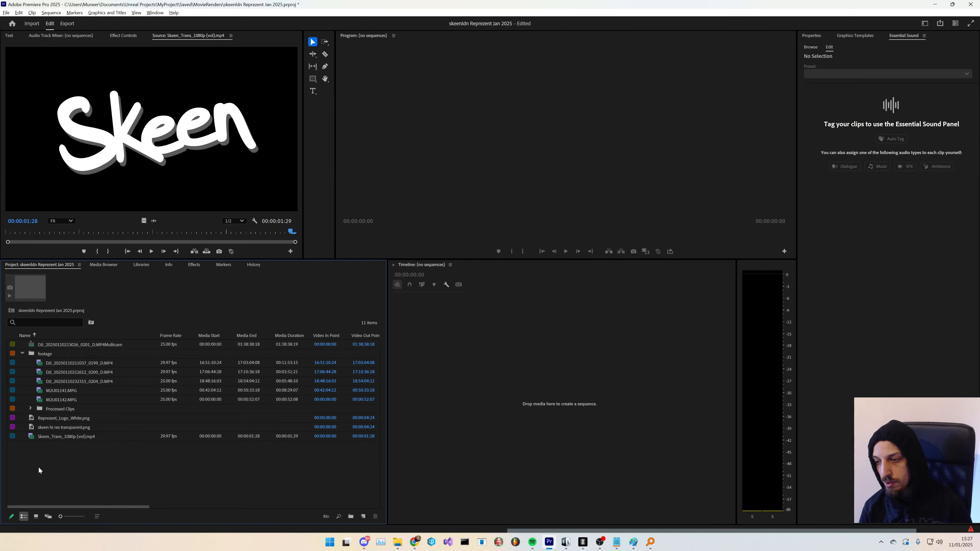
click(31, 352)
click(80, 346)
click(81, 345)
text(skeenldn on Reprezent)
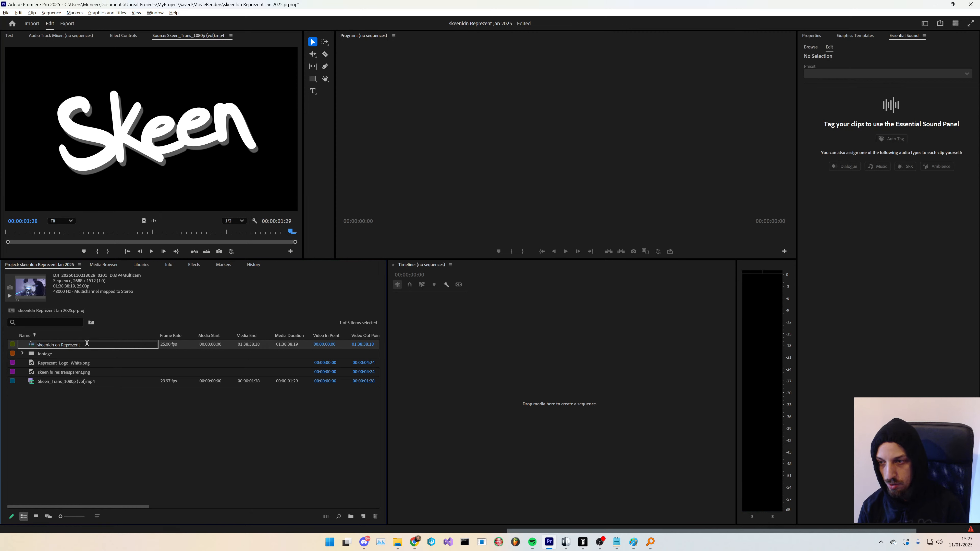
text( 10)
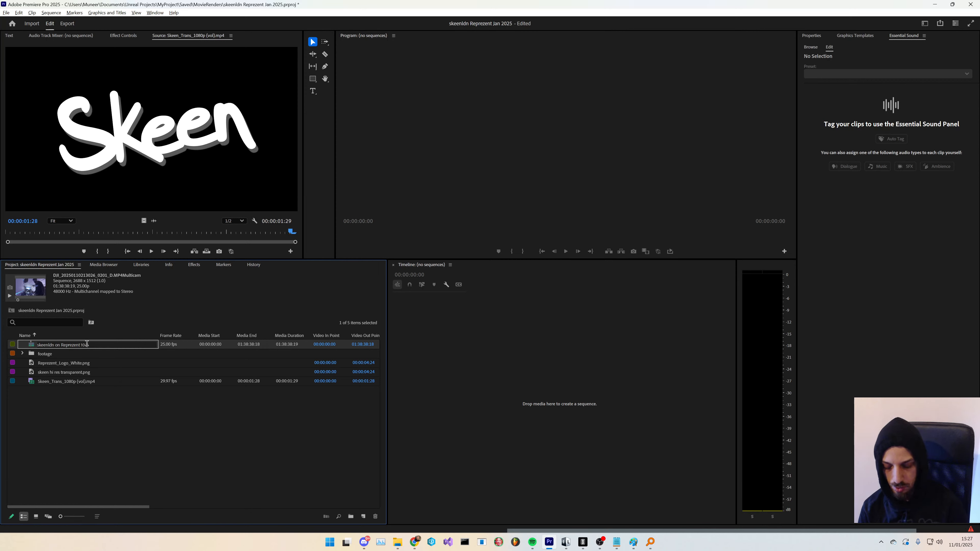
text( Jan 25)
key(Return)
- Open the skeenldn on Reprezent 10 Jan 25 multicam sequence in the timeline and select the Handycam audio clip
double_click(31, 344)
click(552, 369)
click(688, 397)
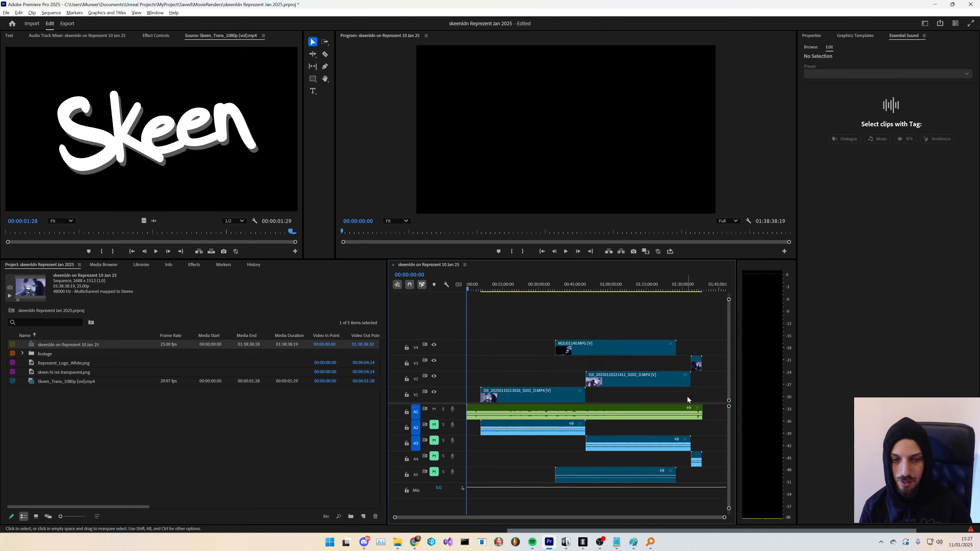
click(606, 463)
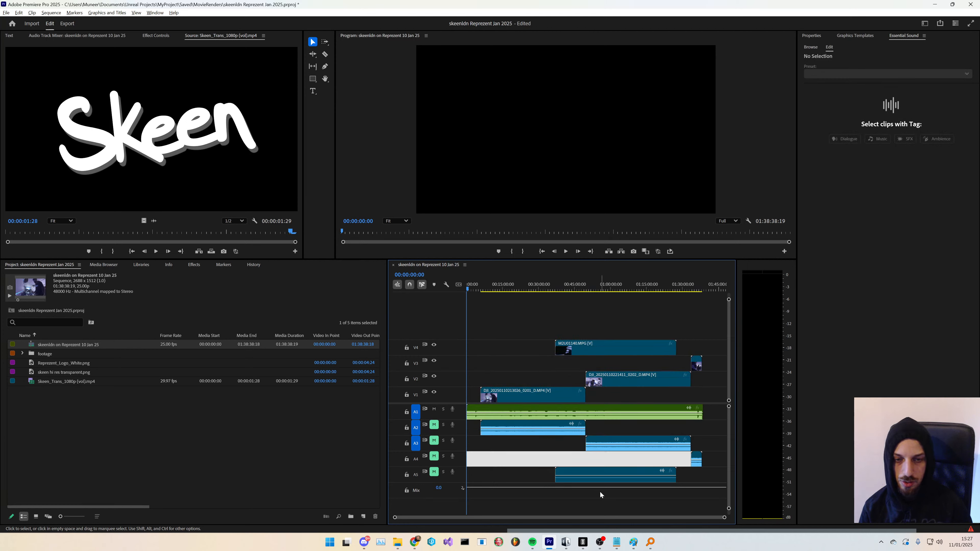
click(602, 503)
click(583, 474)
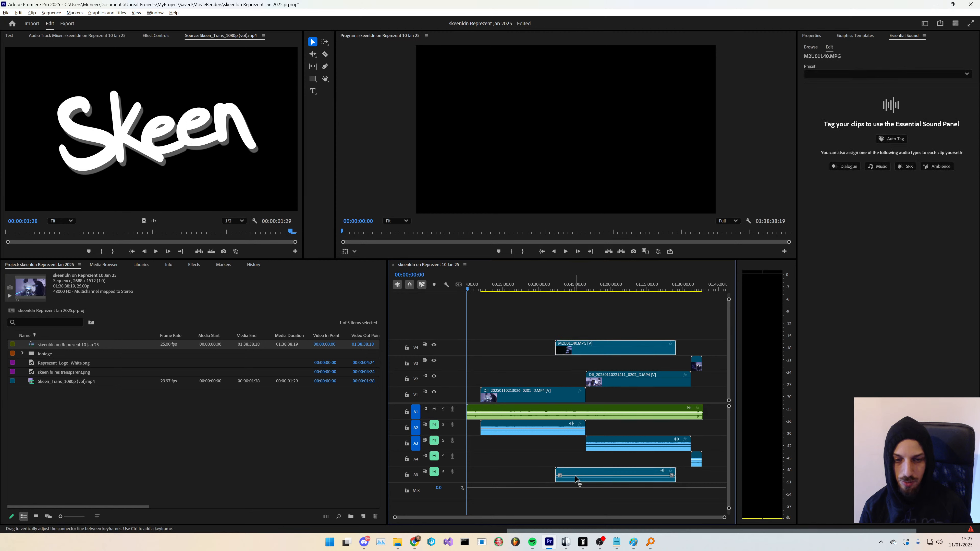
drag(566, 471, 575, 460)
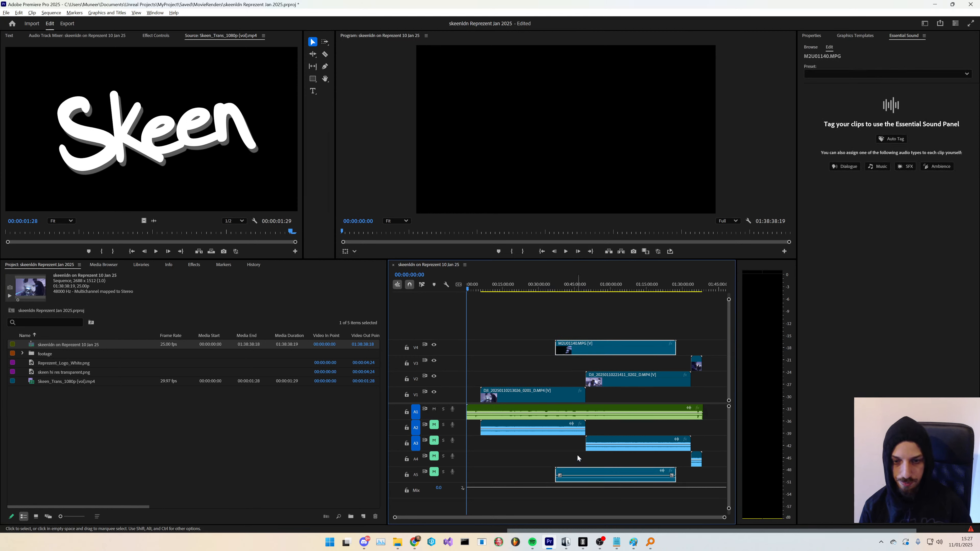
- Nudge the DJI clips onto a single video track V1 with their audio on one audio track
drag(702, 432, 628, 479)
key(alt+Up)
drag(625, 360, 712, 387)
key(alt+Down)
click(699, 386)
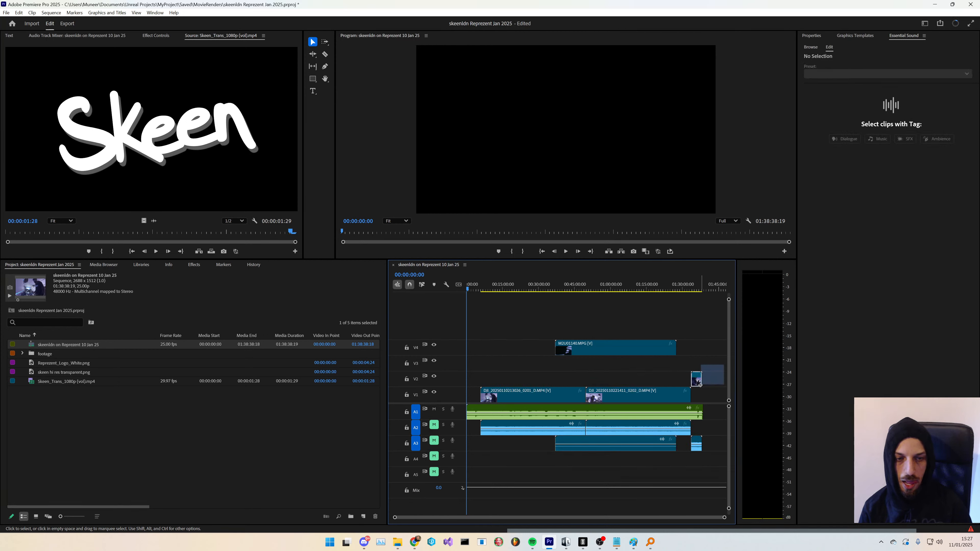
- Move the short trailing clip onto V1 and the Handycam clip down to V2, consolidating the audio tracks
key(alt+Down)
click(696, 444)
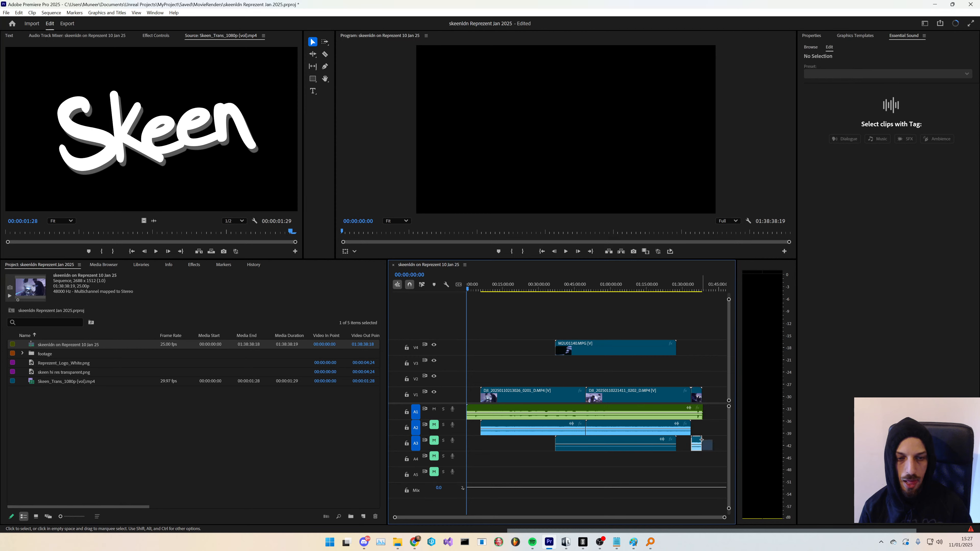
key(alt+Up)
click(641, 352)
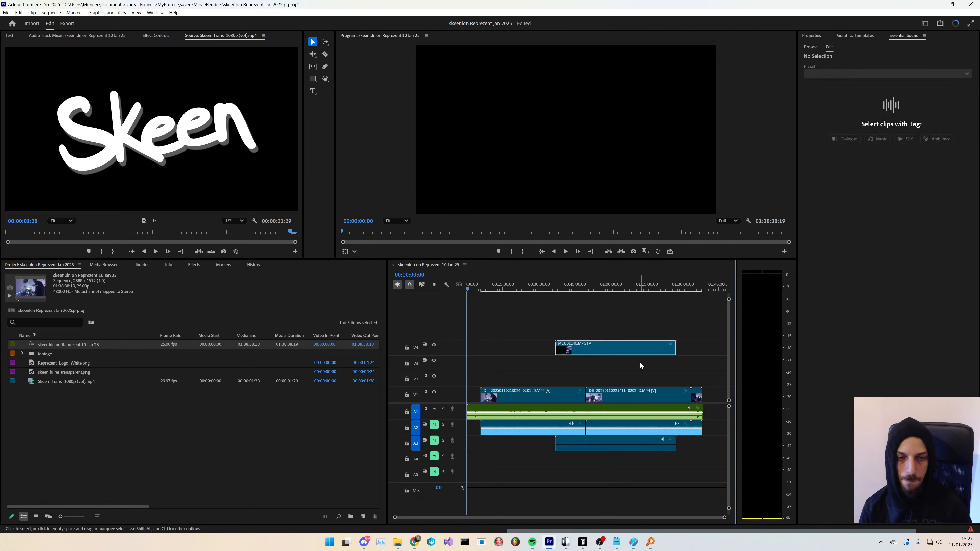
key(alt+Down)
key(alt+Down)
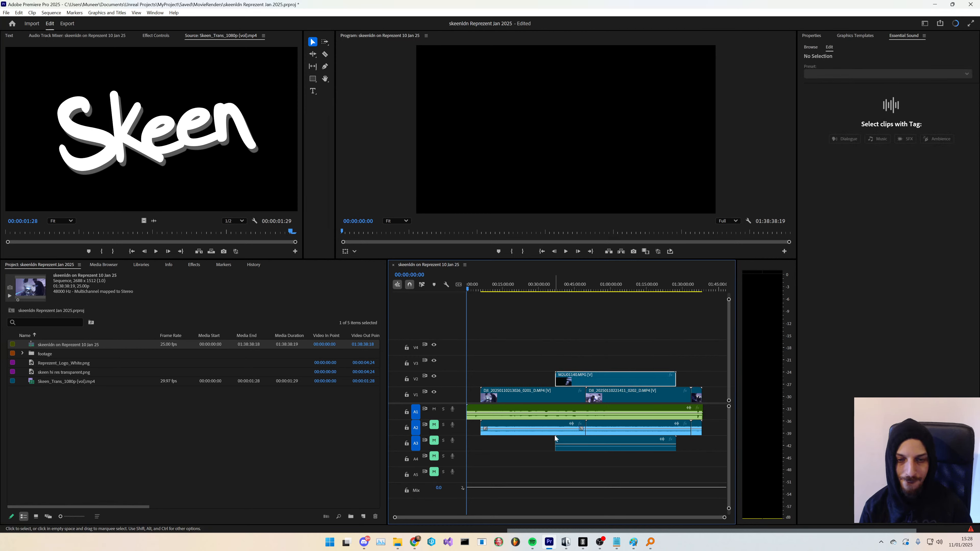
- Lower the master mix level to about -11.9 dB in the Audio Track Mixer and play back from near the start
click(479, 289)
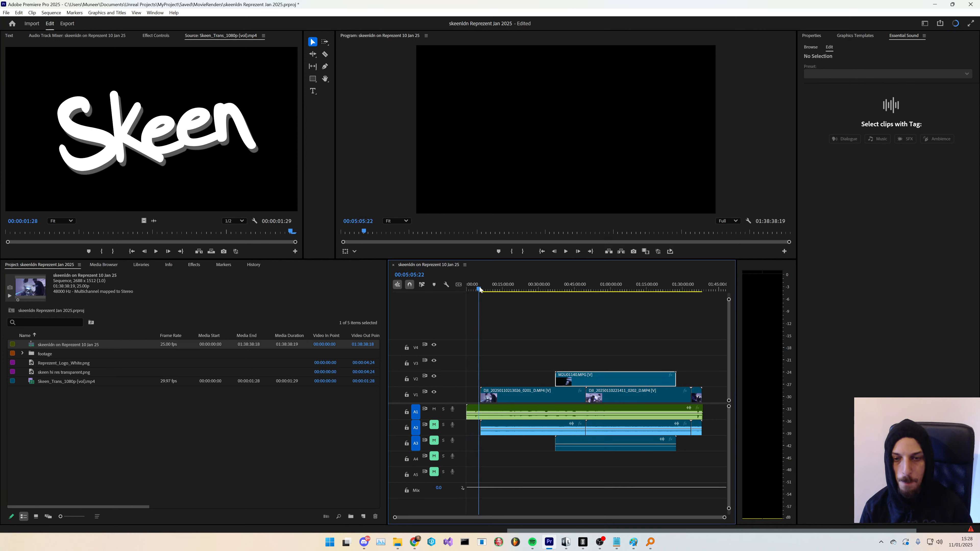
click(64, 36)
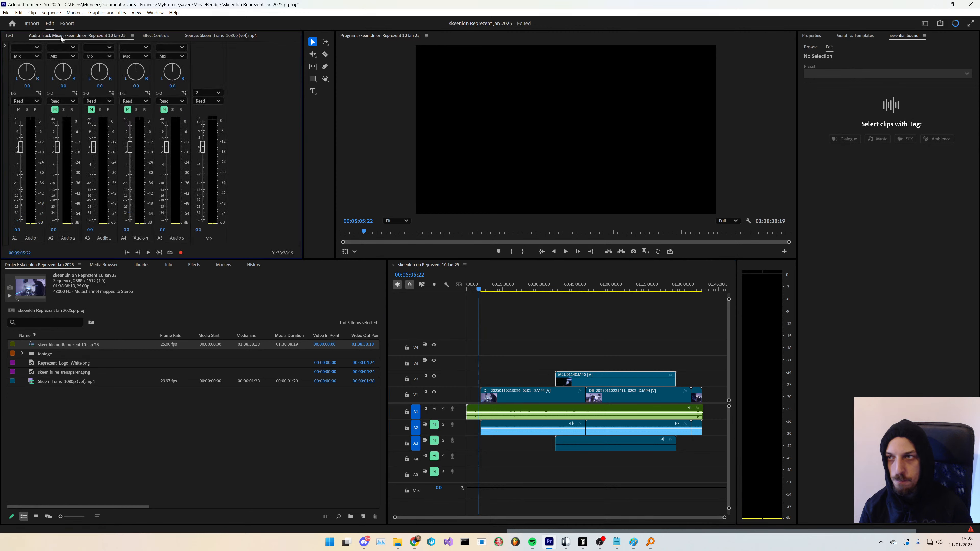
drag(203, 148, 204, 195)
key(space)
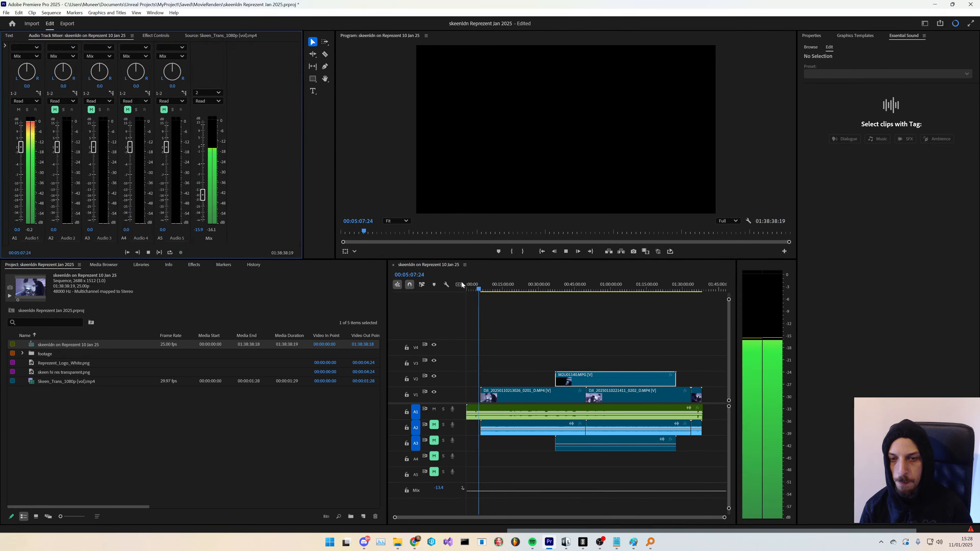
click(482, 290)
key(space)
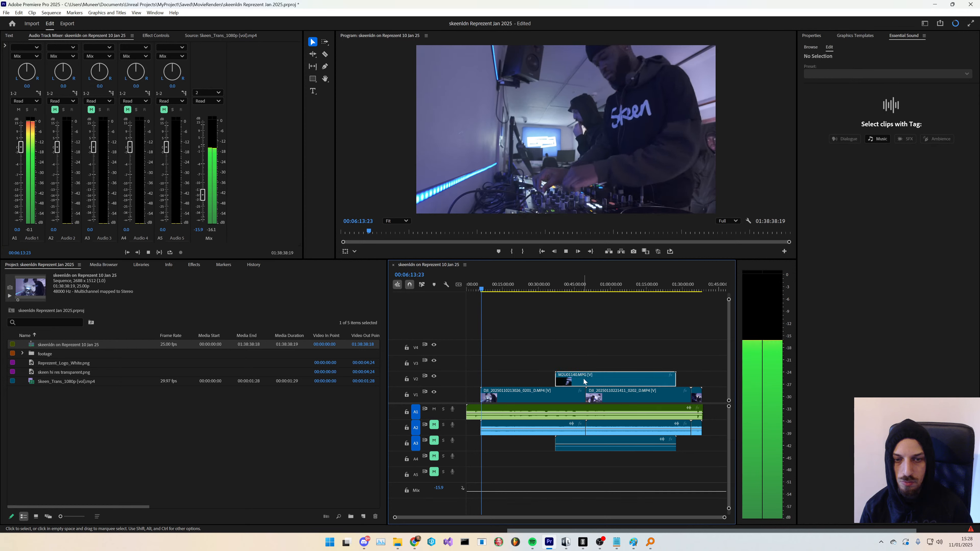
- Move the Handycam clip up to video track V3
drag(584, 382, 584, 366)
right_click(108, 429)
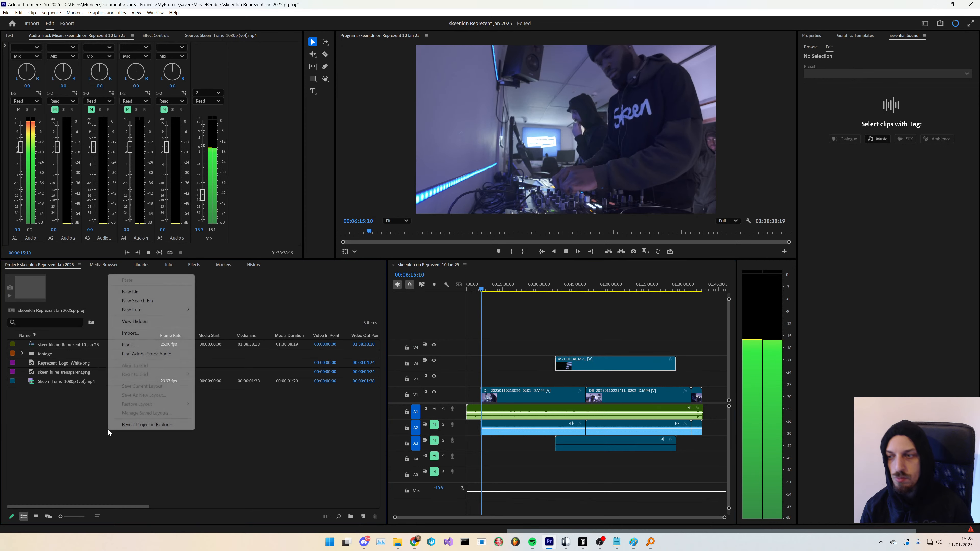
click(108, 455)
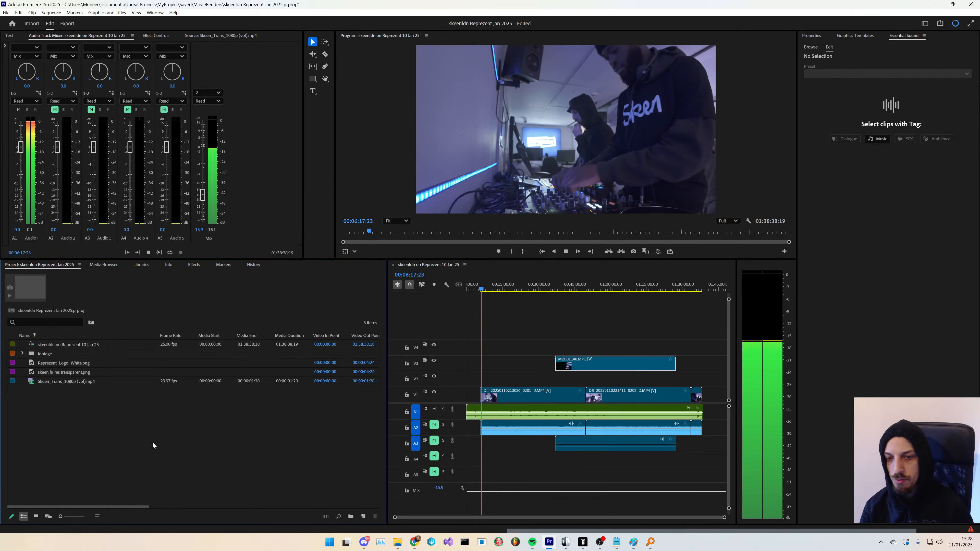
key(space)
- Create a new adjustment layer at 2688 x 1512, 25 fps, and place it on V2 spanning the whole sequence
right_click(119, 450)
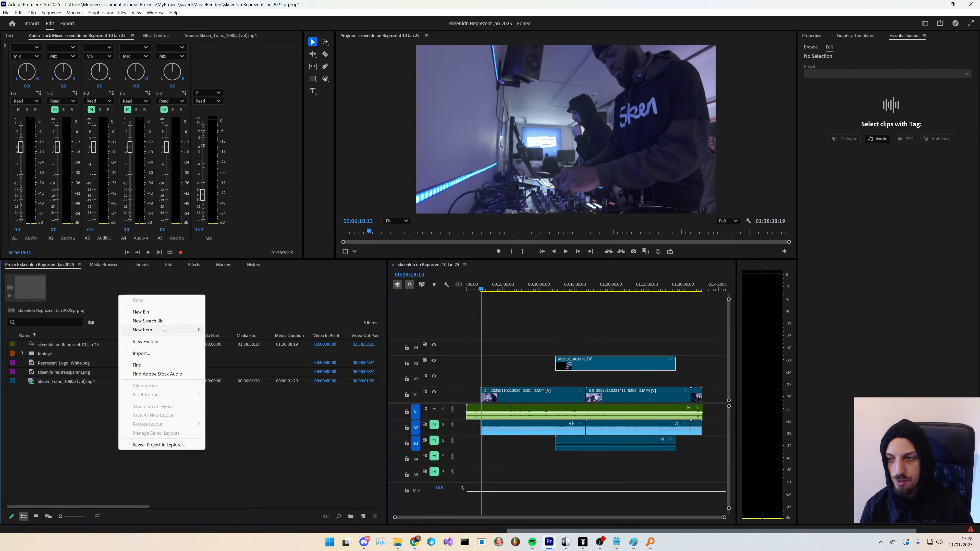
mouse_move(163, 329)
click(232, 354)
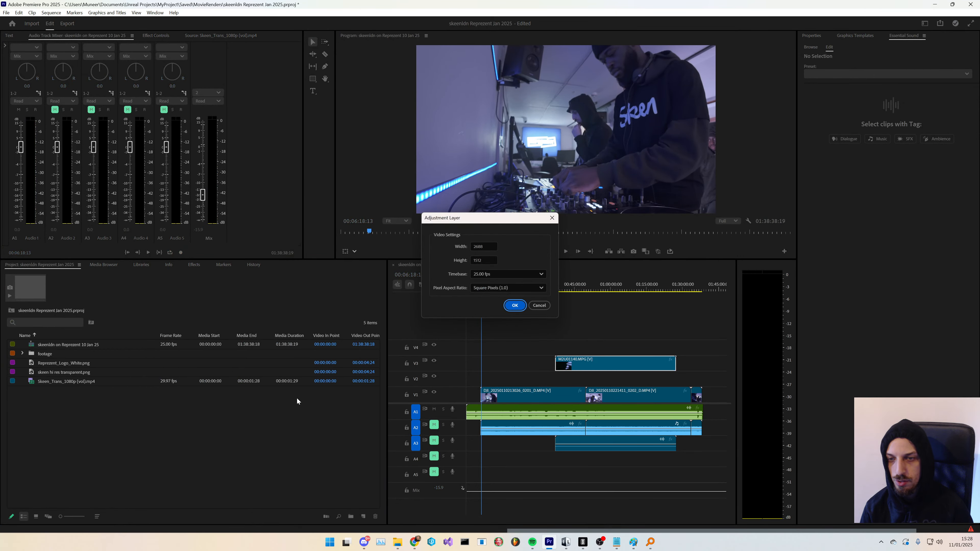
click(515, 306)
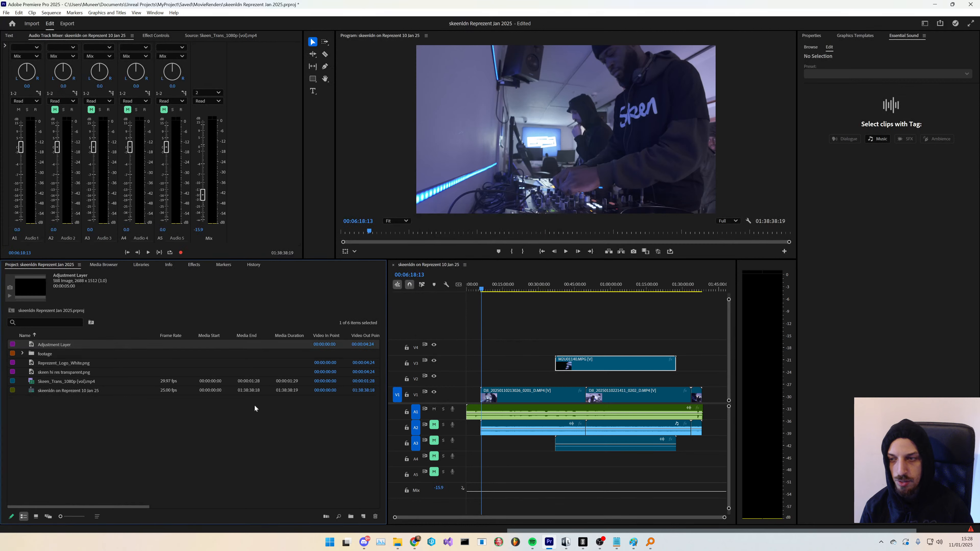
drag(328, 385, 427, 375)
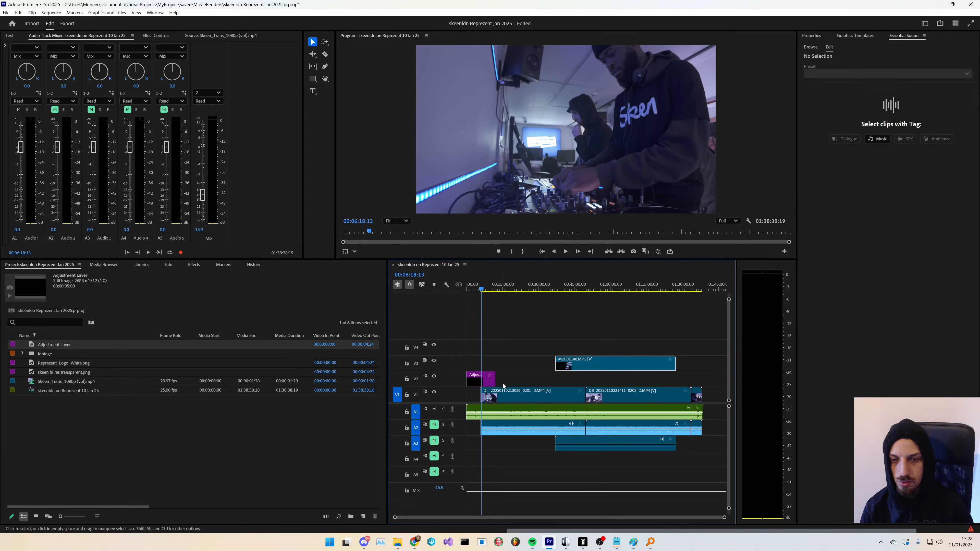
drag(497, 380, 701, 381)
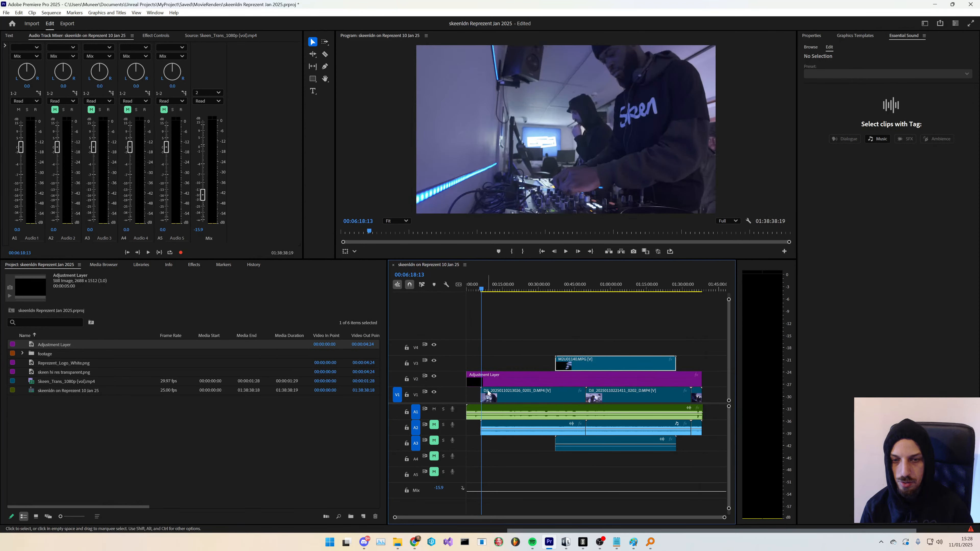
- Rename the adjustment layer DJI Adjustment and trim its start to line up with the first DJI clip
click(60, 344)
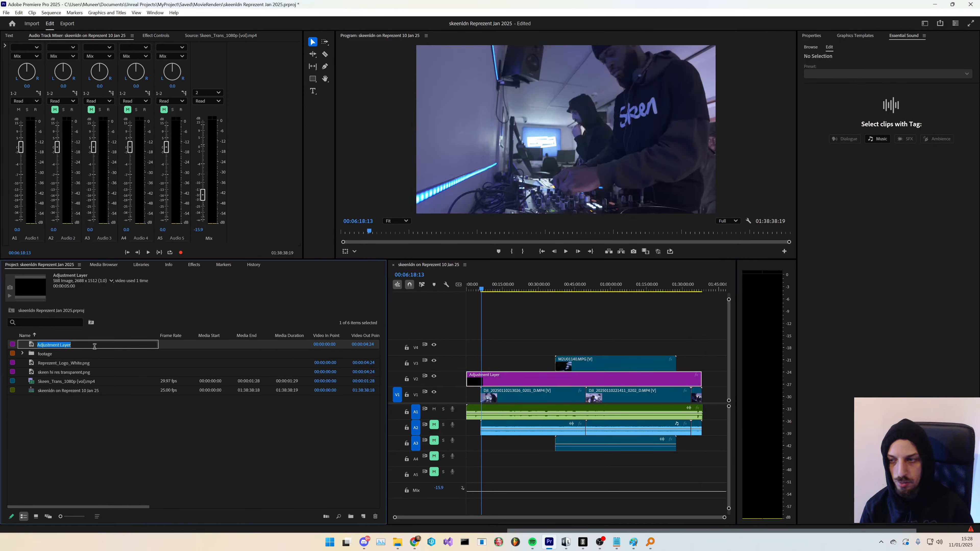
text(DJI)
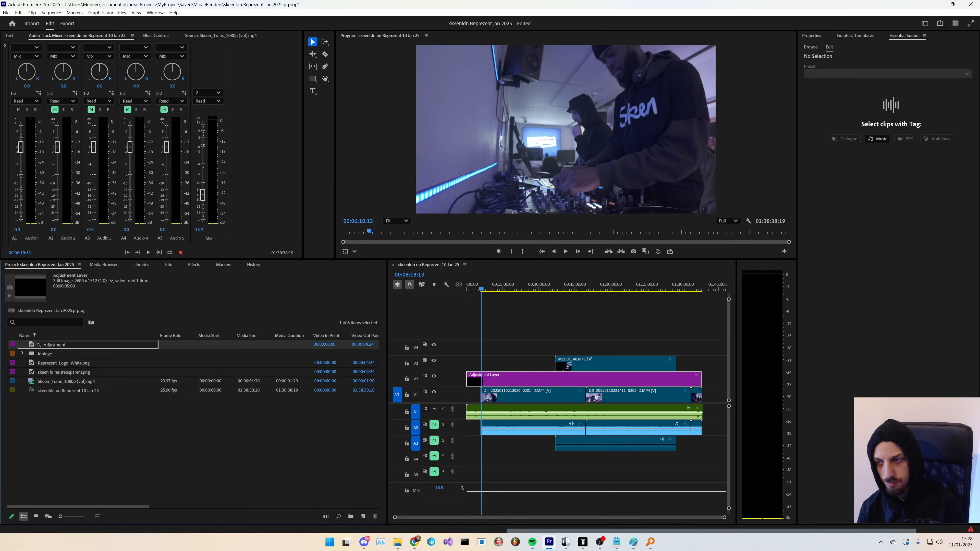
click(91, 347)
click(200, 416)
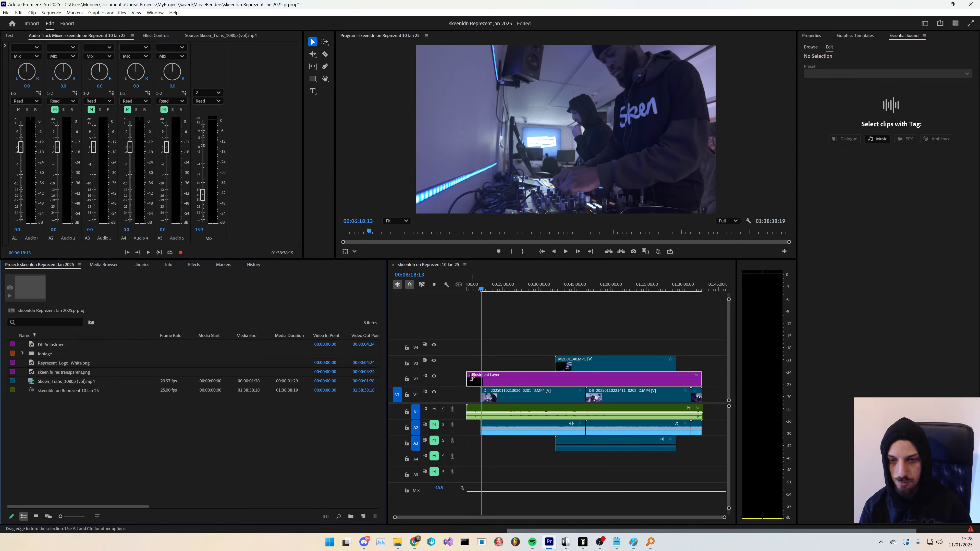
drag(468, 378, 483, 378)
click(287, 449)
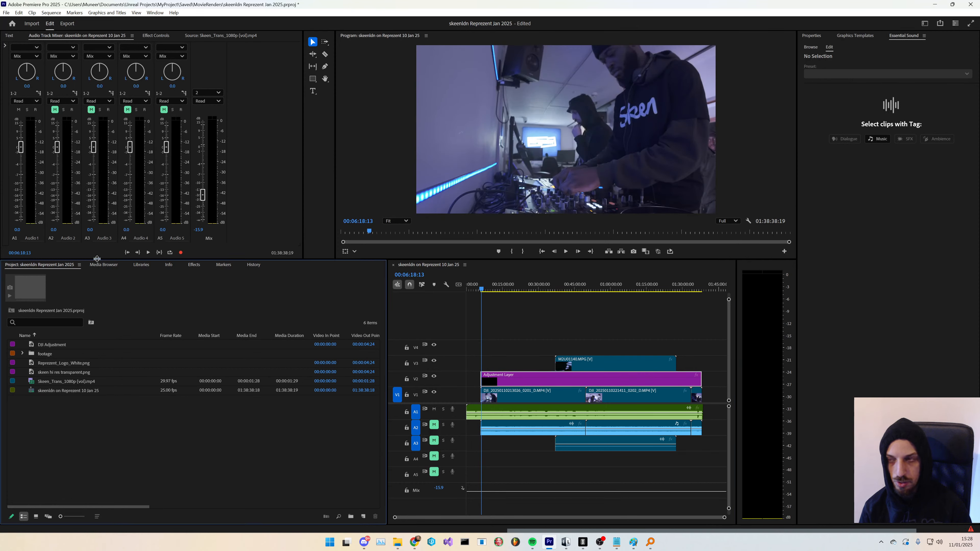
- Search the effects for color and apply Lumetri Color to the adjustment layer
click(156, 35)
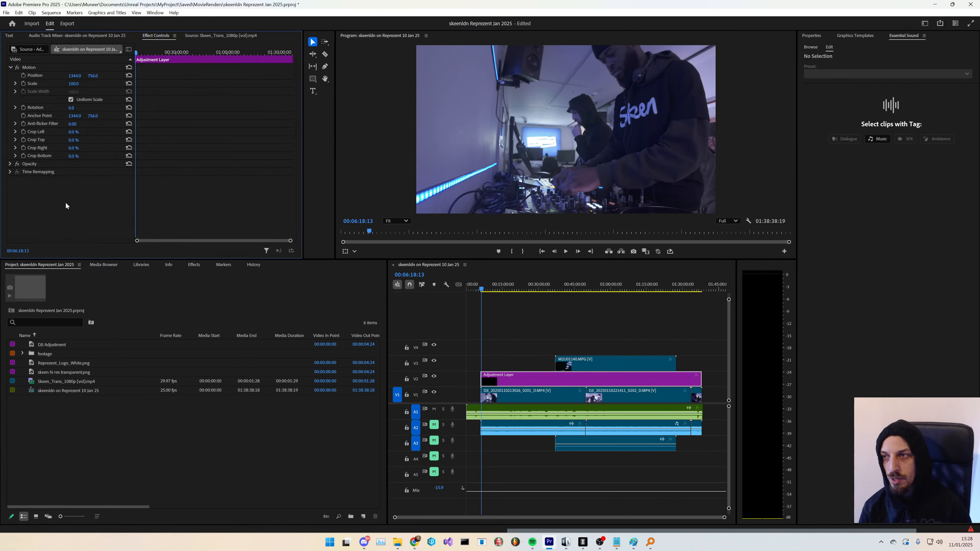
click(194, 264)
click(38, 278)
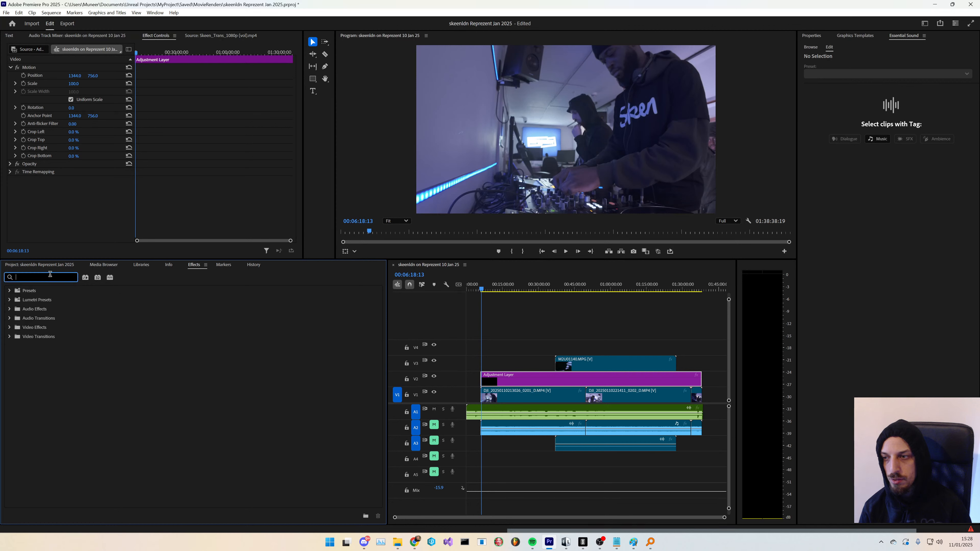
text(color)
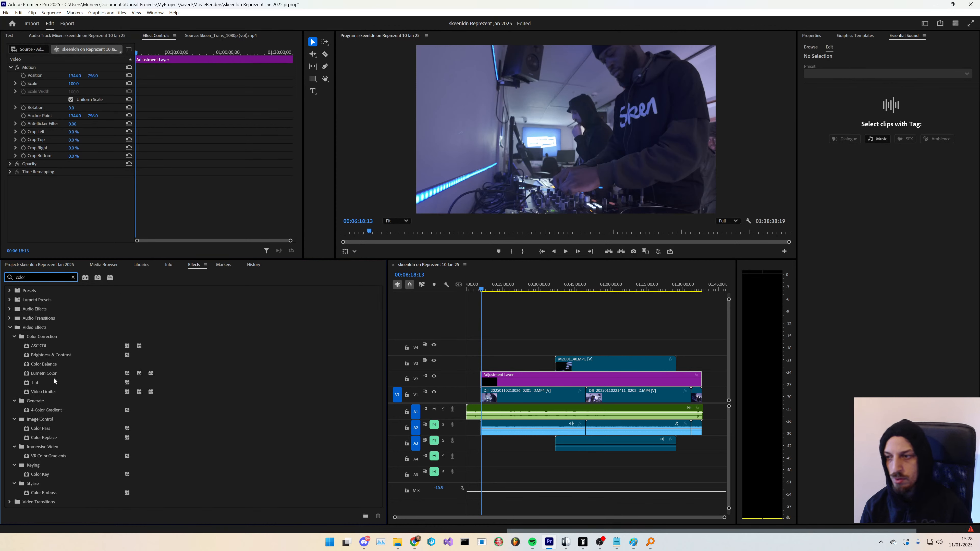
drag(50, 374, 529, 382)
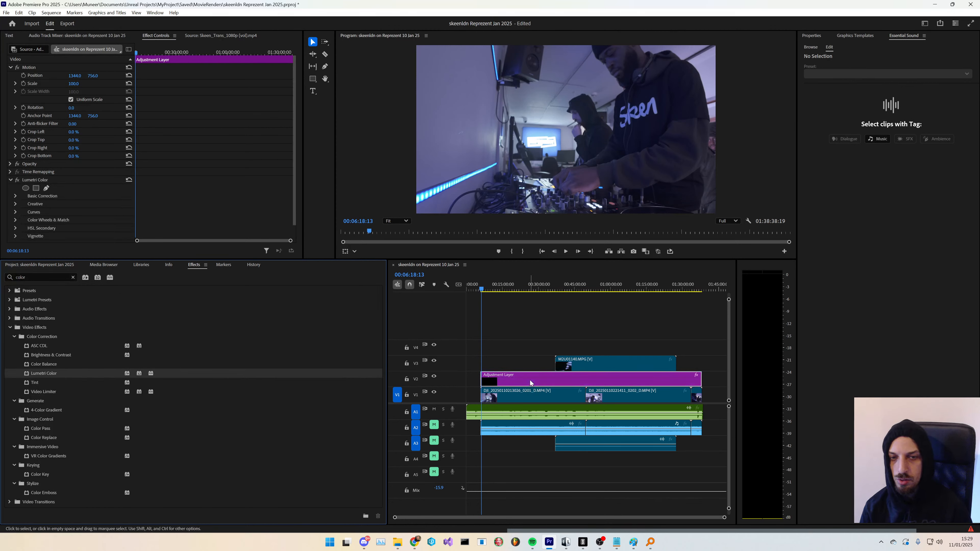
- Expand Basic Correction in the adjustment layer's Lumetri Color and browse to load the DJI OSMO Pocket LUT as the Input LUT
scroll(45, 197, down, 1)
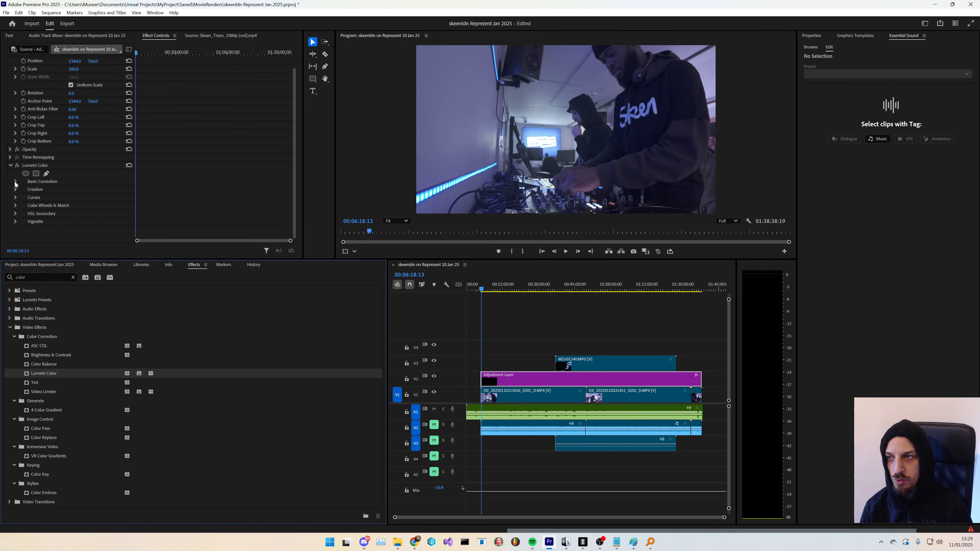
click(16, 182)
click(96, 198)
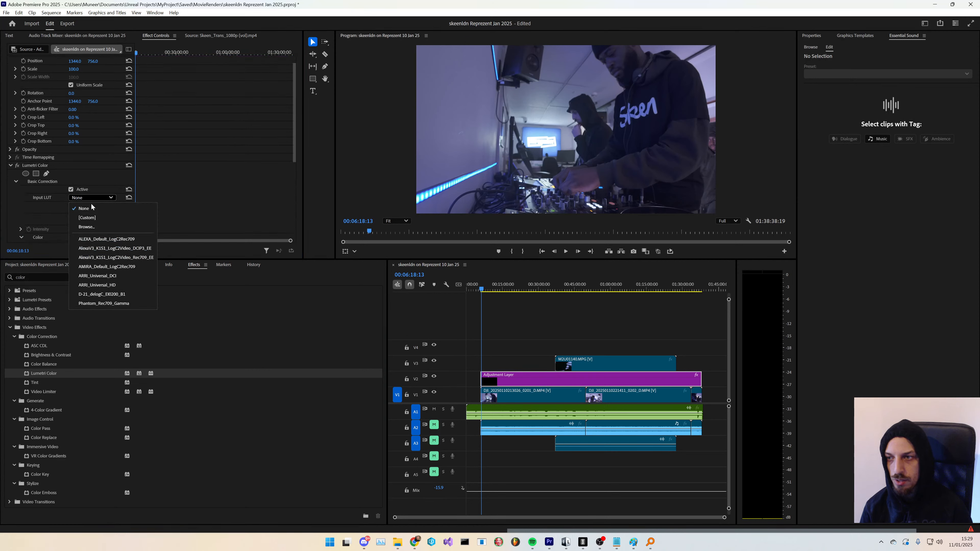
click(92, 223)
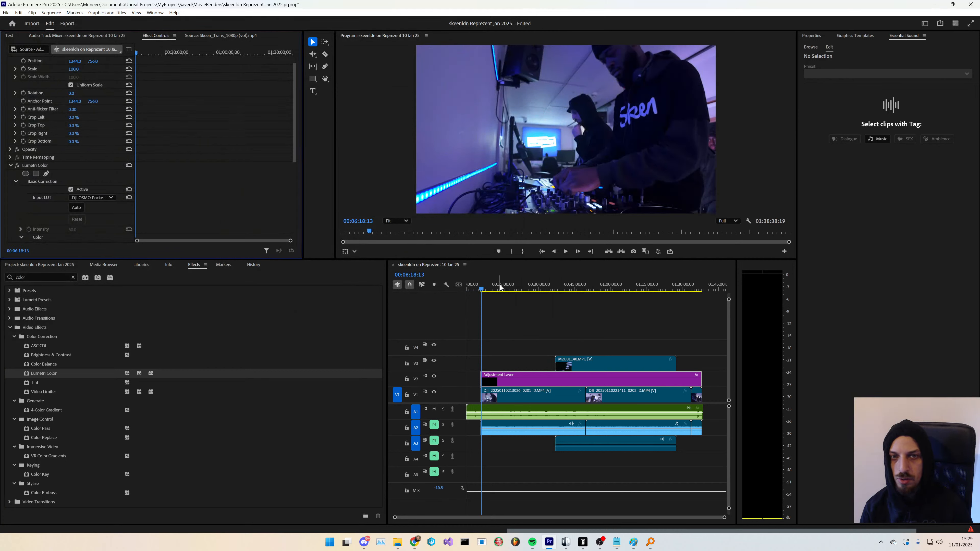
- Play back the sequence to check the graded DJI footage, briefly toggling the A2 track mute while listening
key(space)
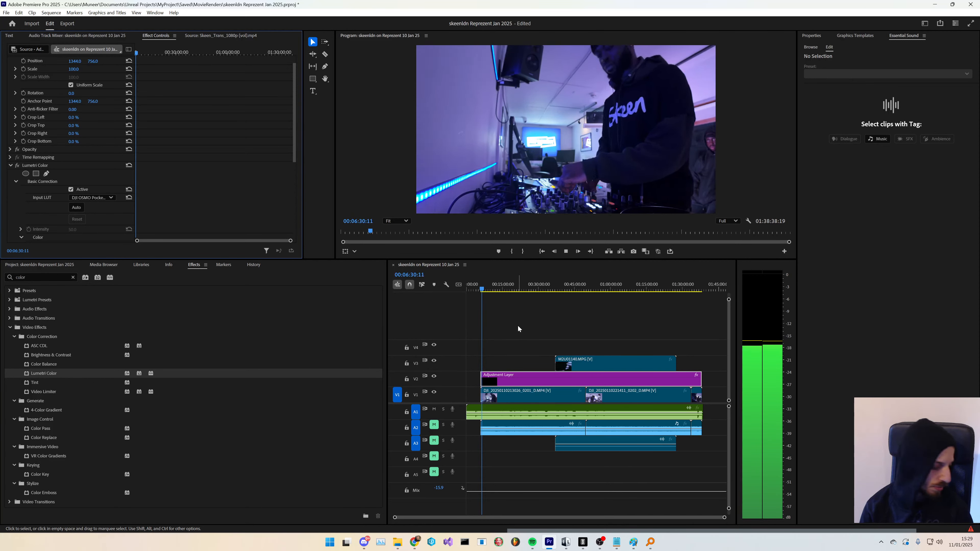
key(space)
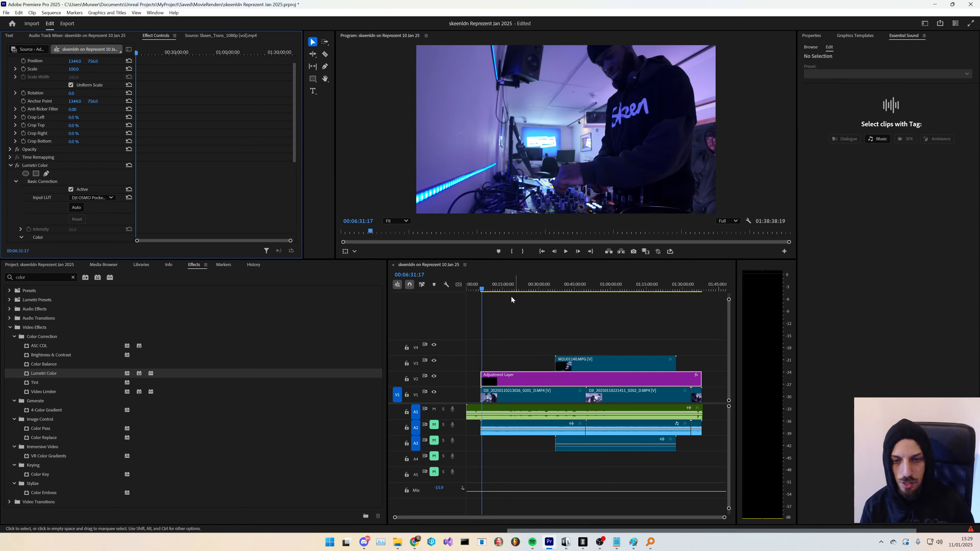
key(space)
click(434, 425)
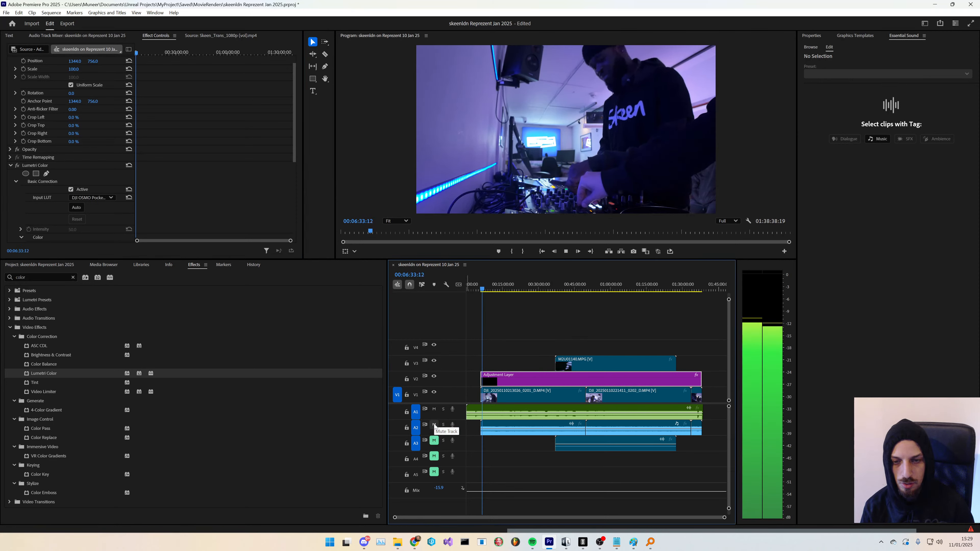
key(space)
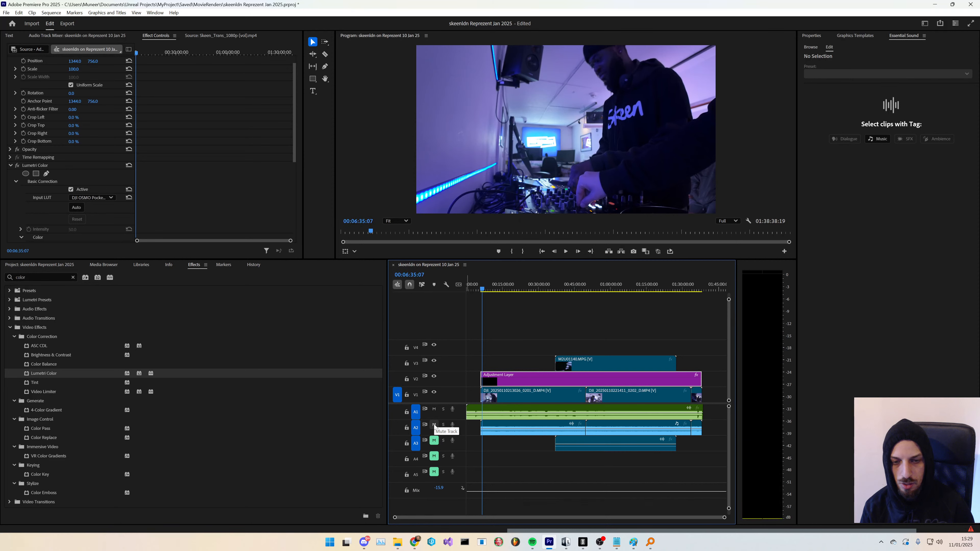
click(544, 288)
key(space)
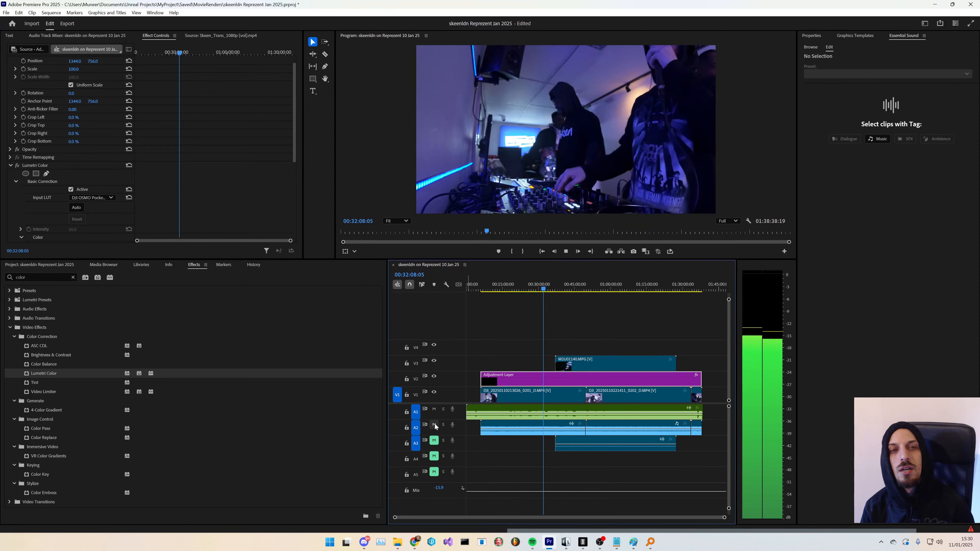
click(434, 425)
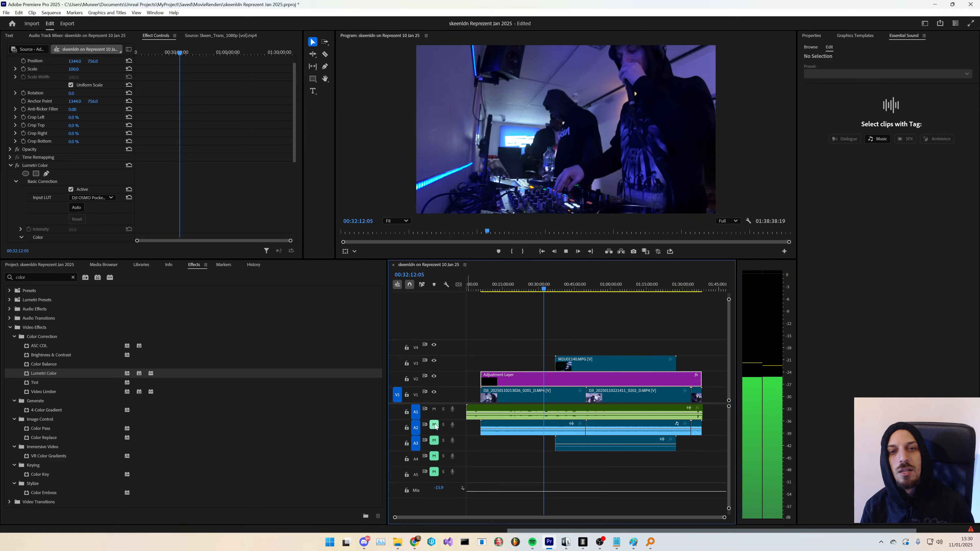
key(space)
- Select the audio clips and play back from where the Handycam clip on V3 begins
click(525, 432)
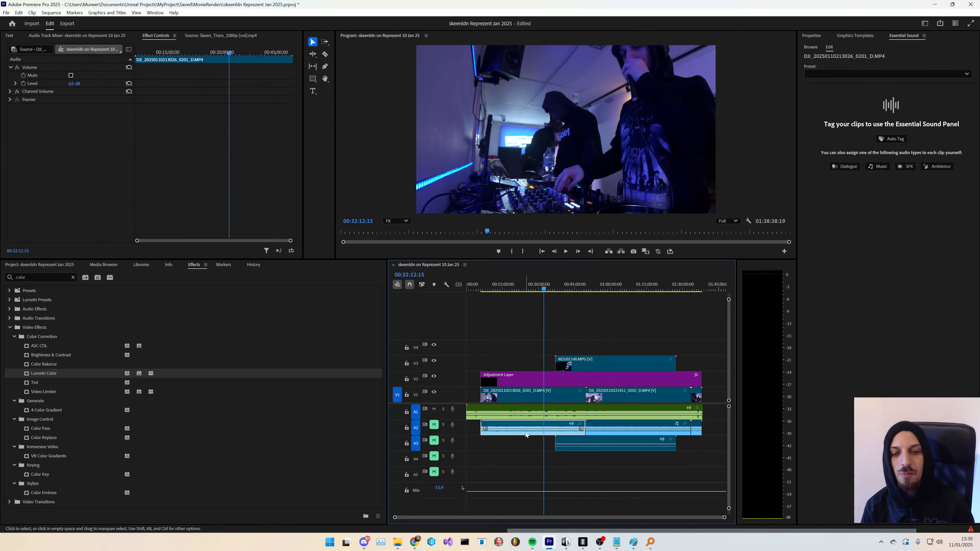
click(533, 410)
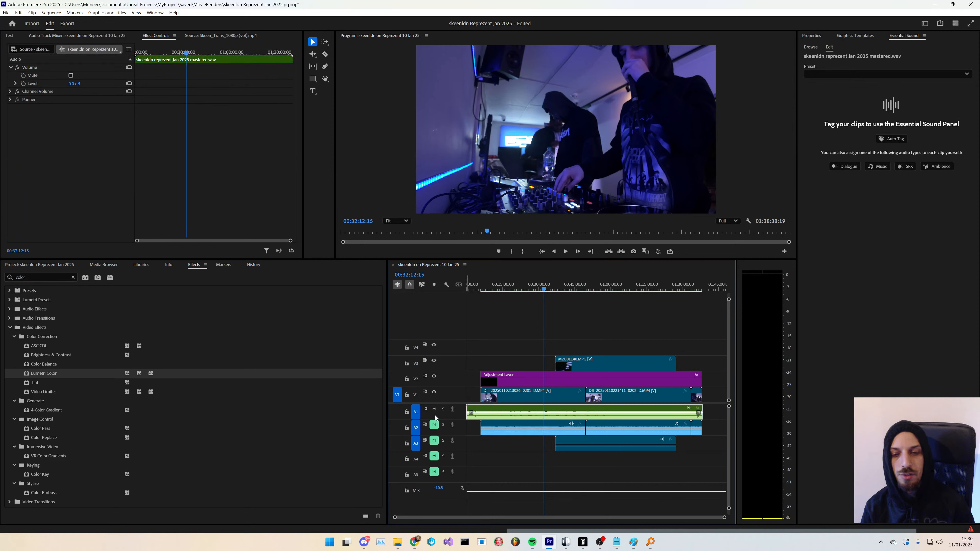
key(space)
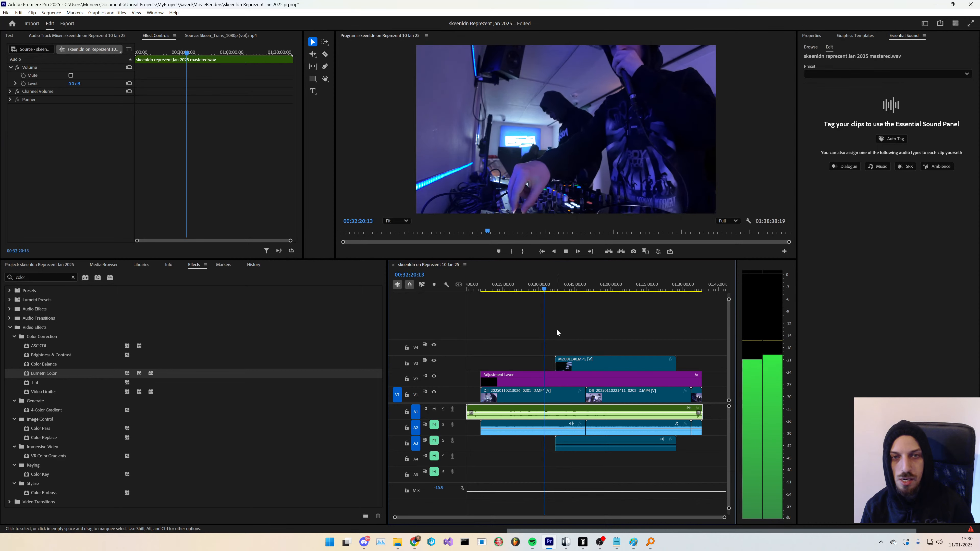
click(555, 293)
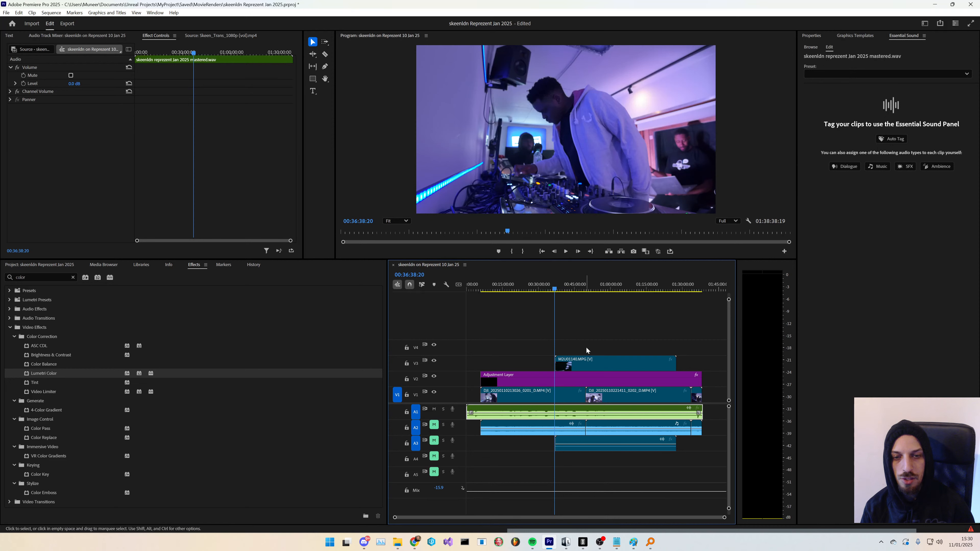
click(585, 369)
click(558, 292)
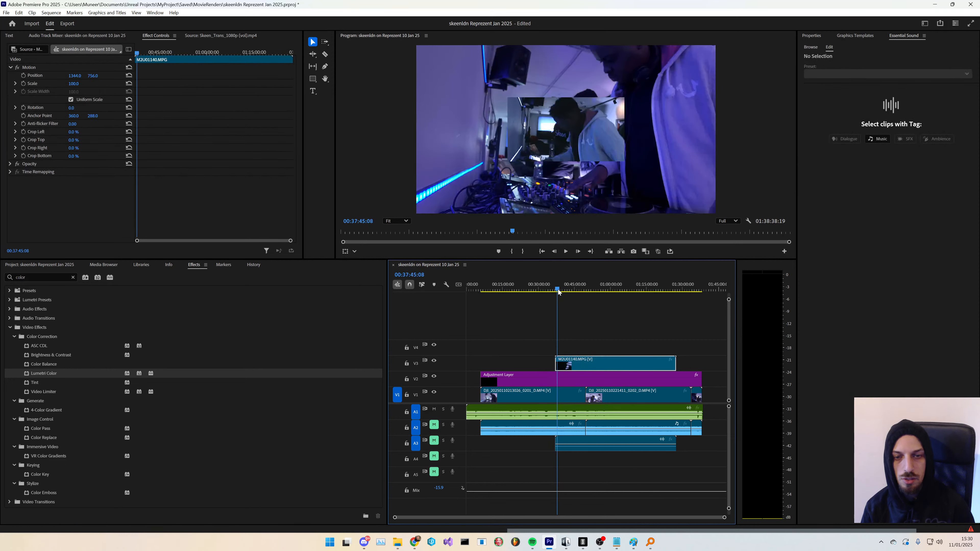
key(space)
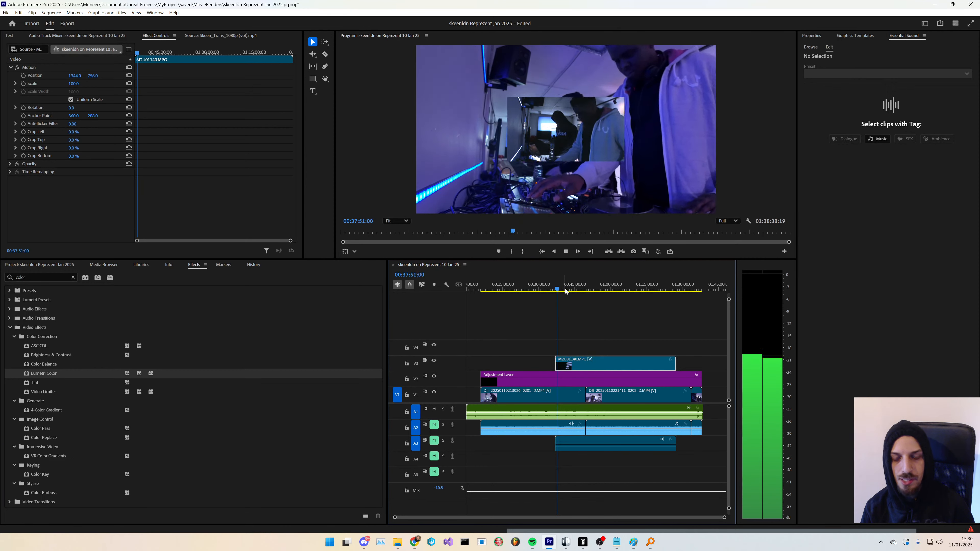
key(space)
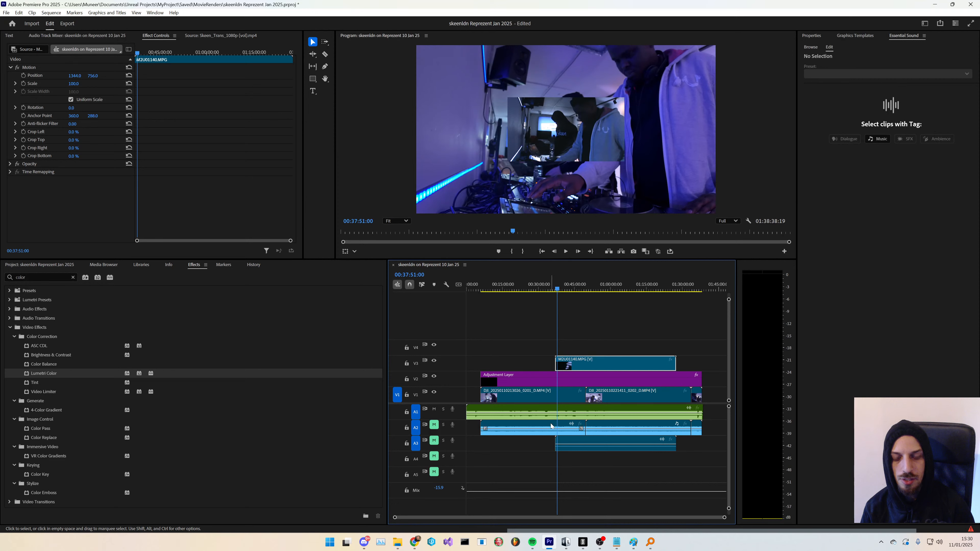
- Unmute audio track A3 and nudge the Handycam clip's audio volume line
click(436, 442)
key(space)
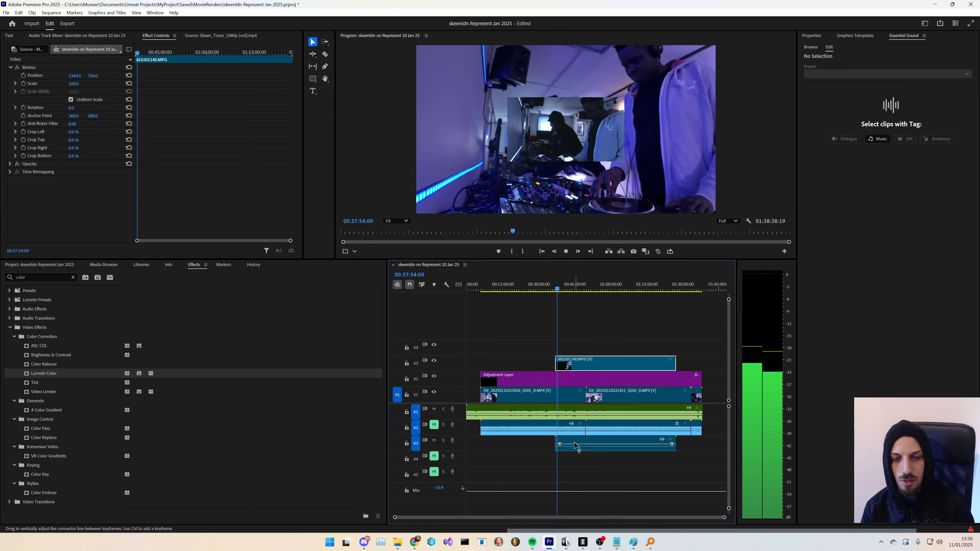
drag(577, 445, 577, 442)
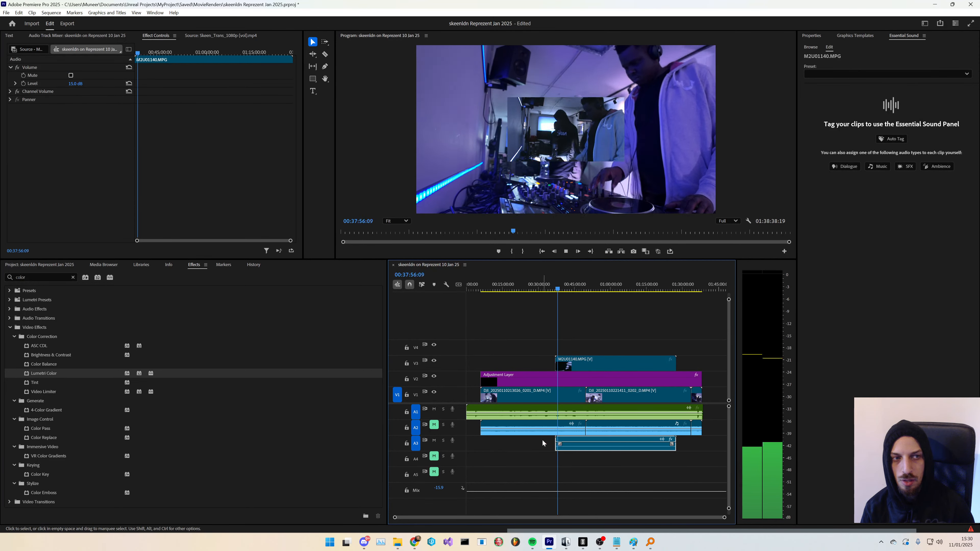
- Open the Audio Track Mixer and monitor the track levels during playback, toggling the A1 mute off and on
click(123, 35)
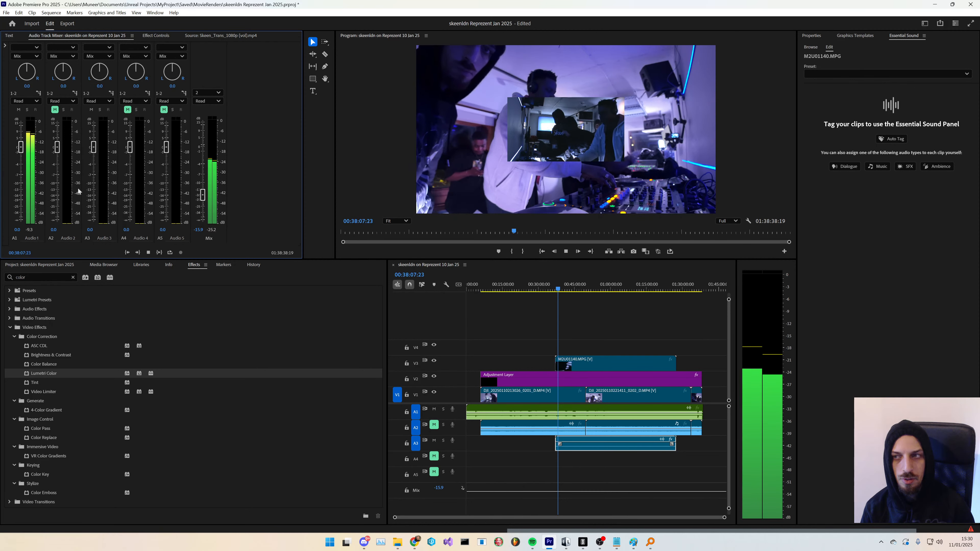
click(19, 110)
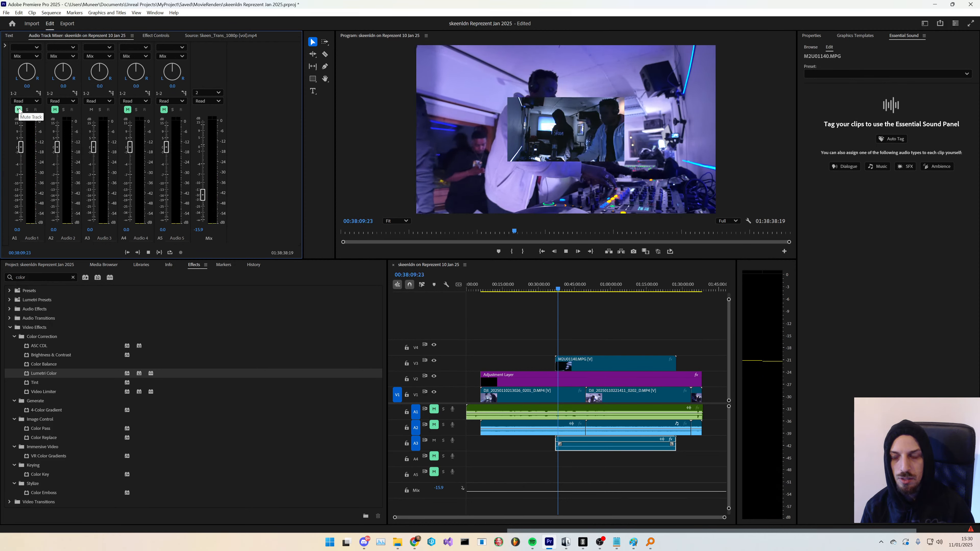
click(18, 110)
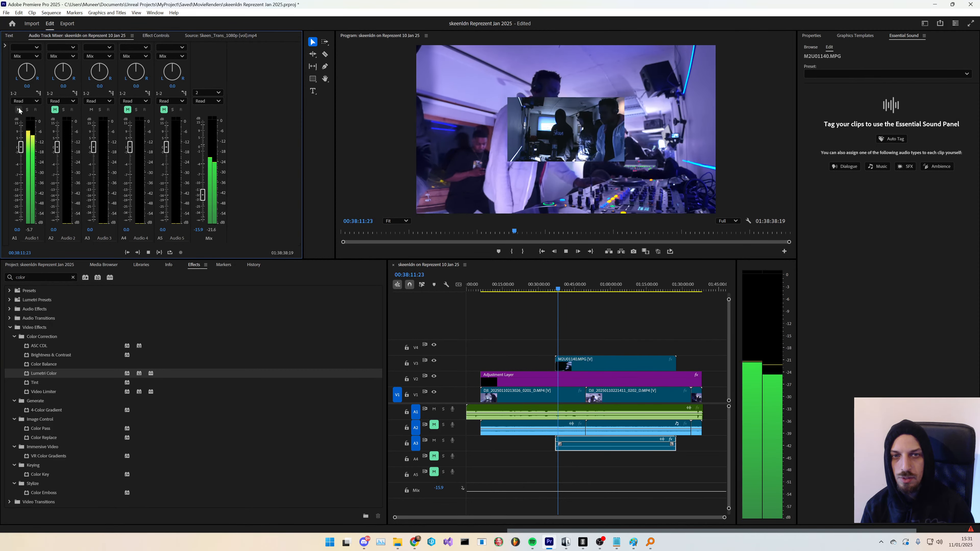
key(space)
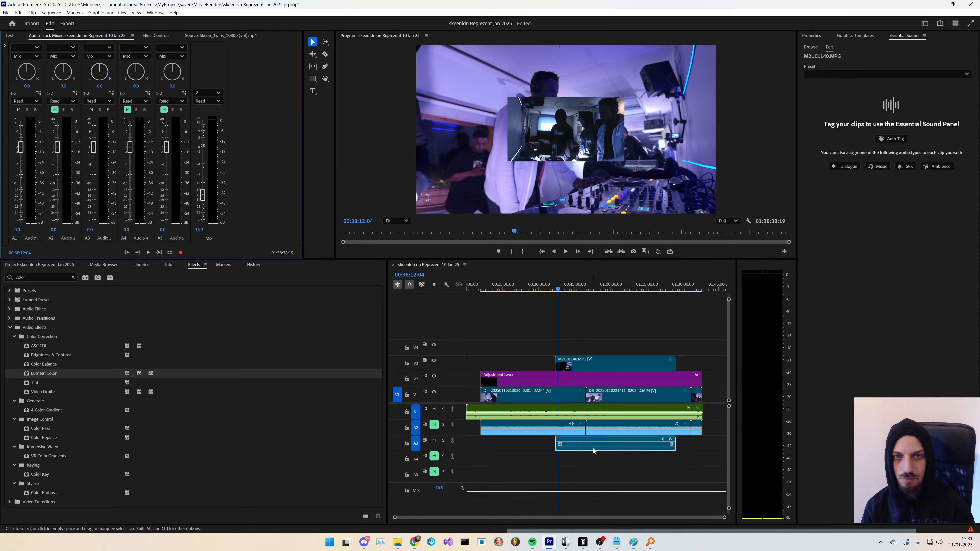
key(space)
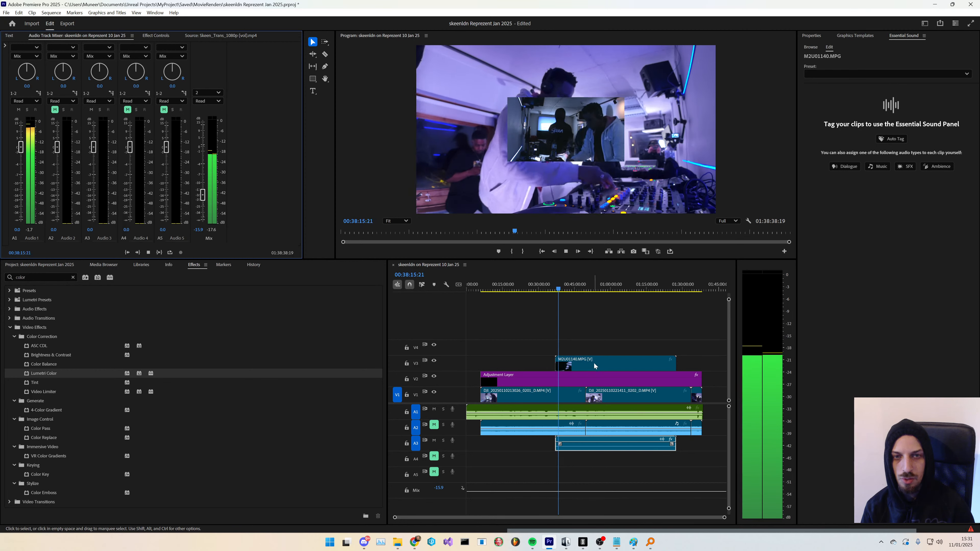
key(space)
- Reveal the Handycam clip M2U01140.MPG in the project and open it in the Source Monitor to scrub through it
click(619, 365)
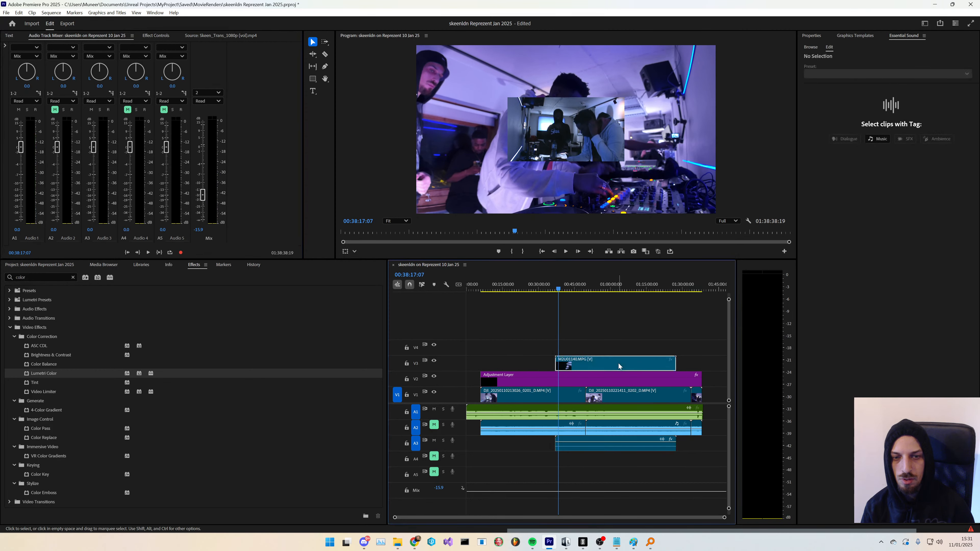
right_click(619, 366)
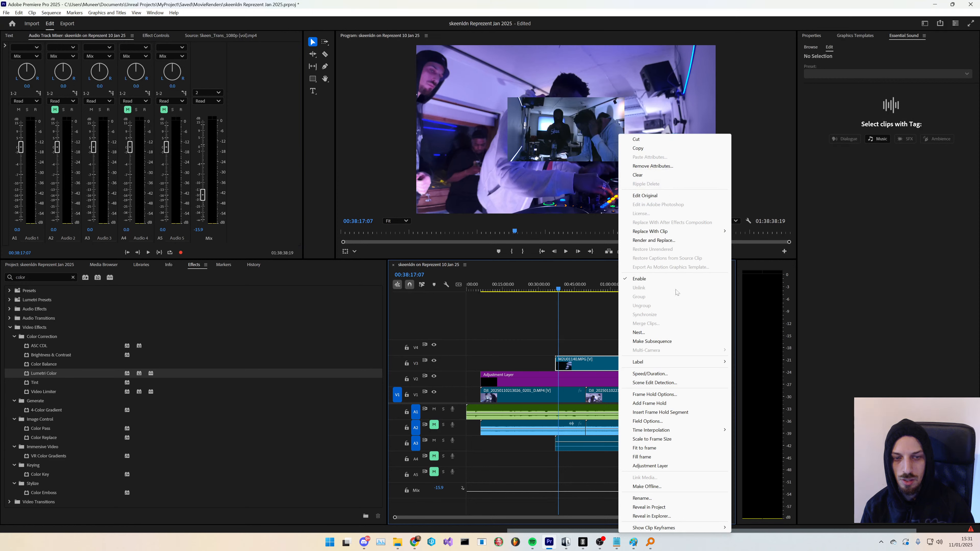
click(656, 507)
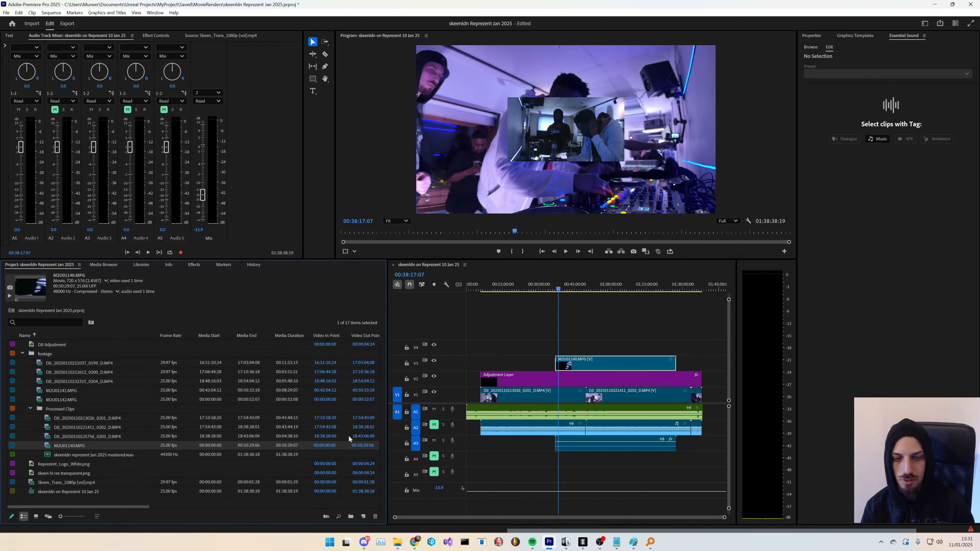
click(82, 446)
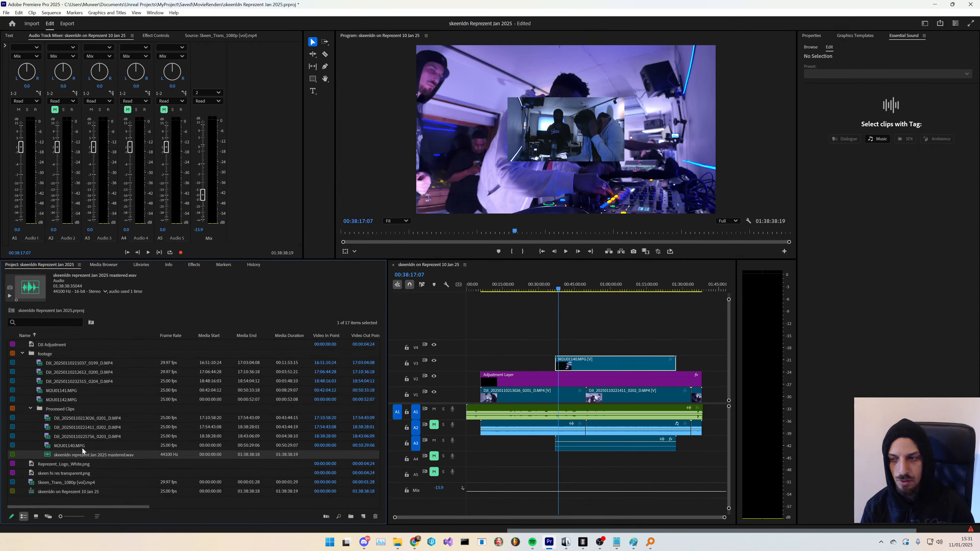
double_click(82, 447)
click(251, 231)
key(space)
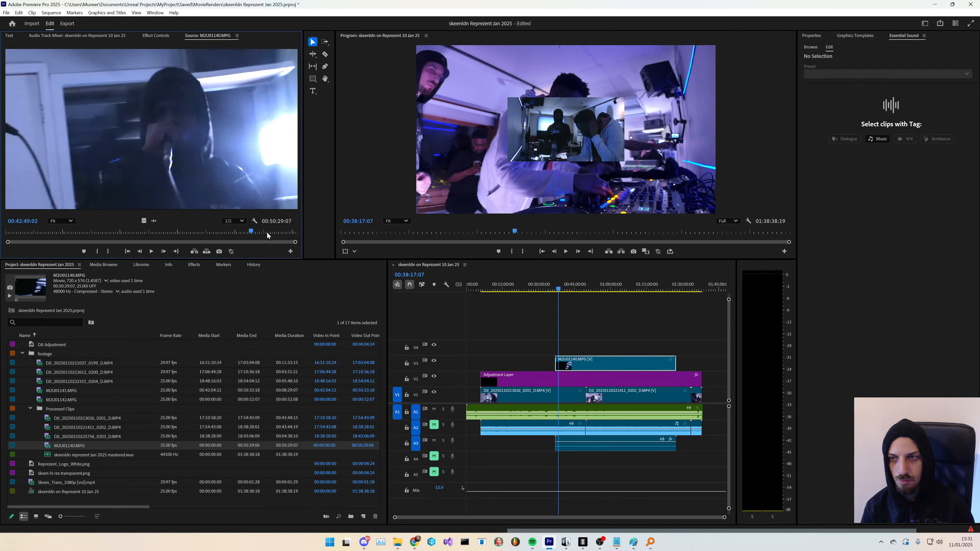
drag(220, 232, 82, 232)
- Play back the Handycam section and zoom the timeline in around the Handycam clip's start
click(561, 329)
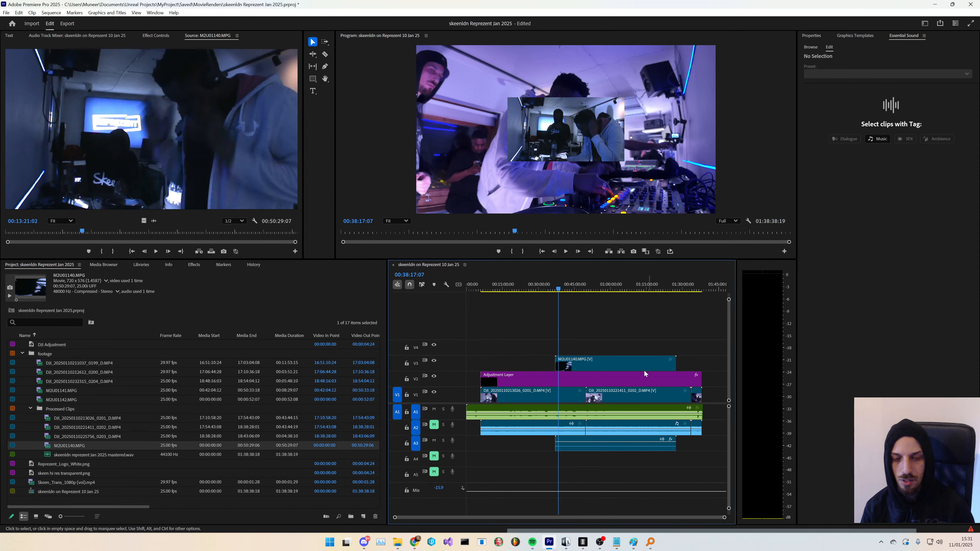
click(591, 367)
key(space)
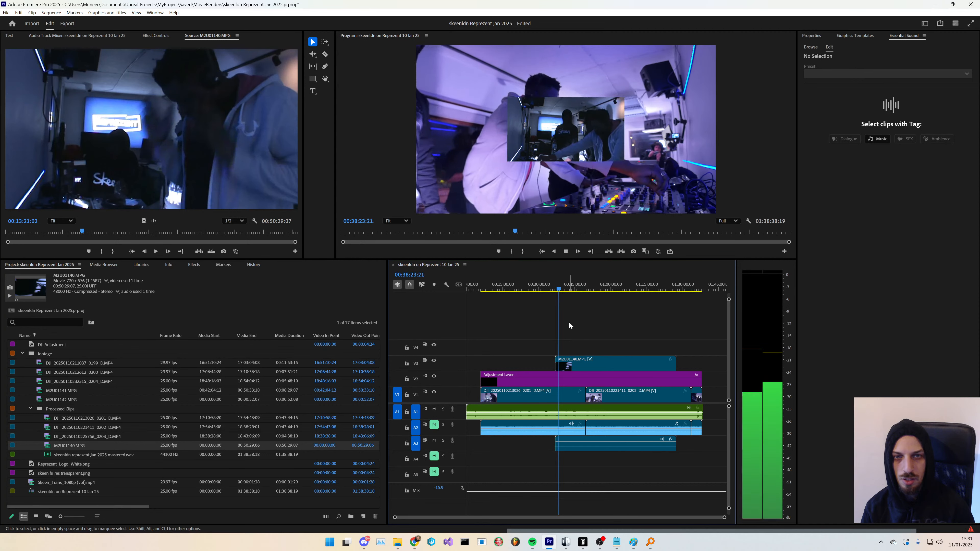
key(space)
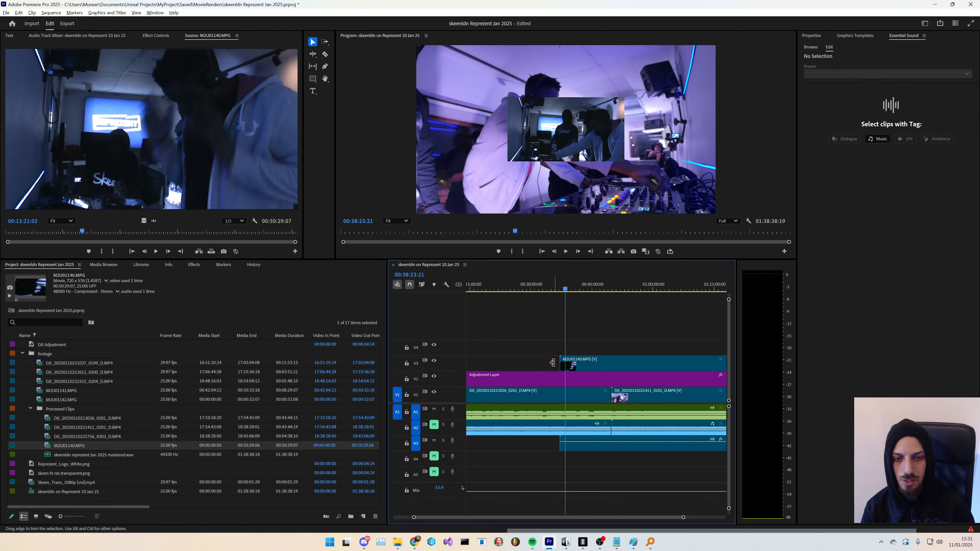
key(equal)
key(equal)
key(equal)
scroll(569, 367, up, 6)
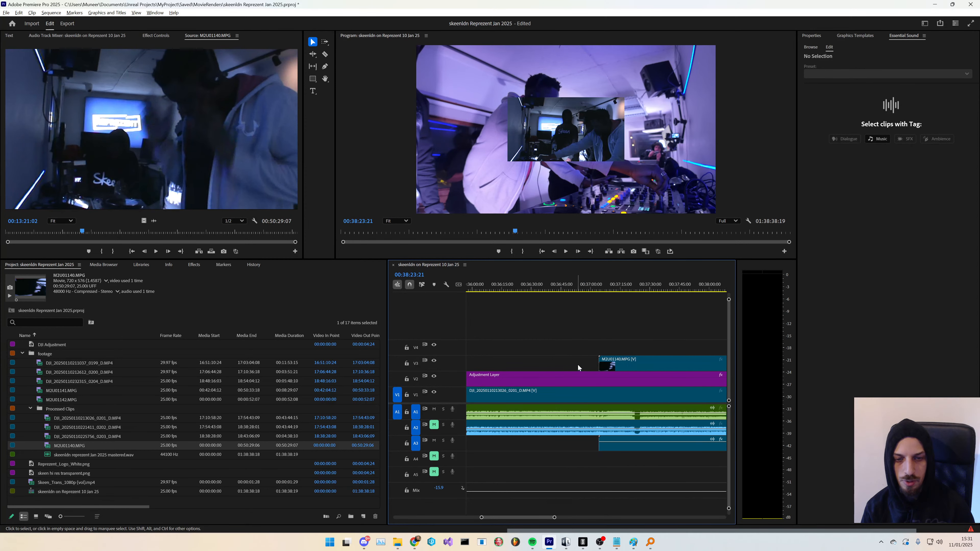
- Switch the sequence timeline to show audio time units
click(465, 265)
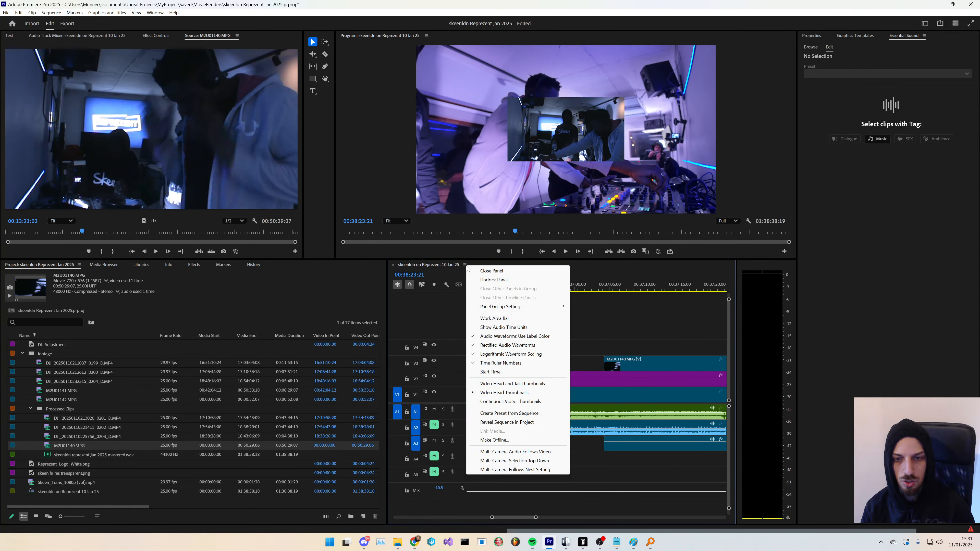
click(504, 327)
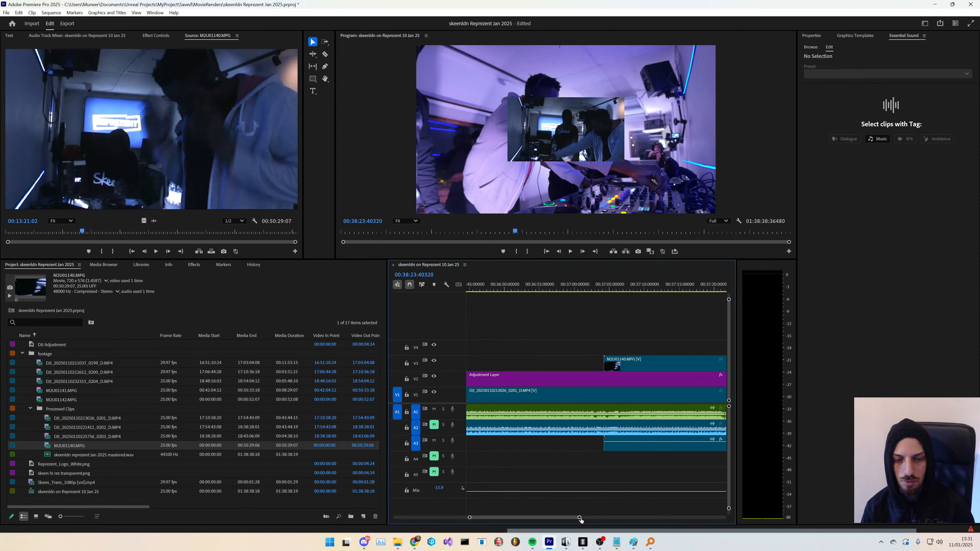
drag(580, 518, 582, 520)
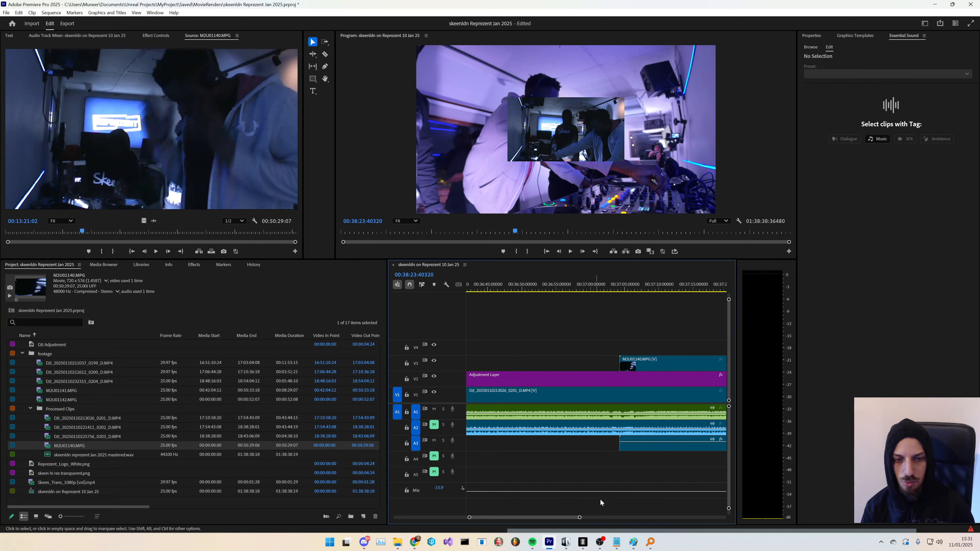
- Toggle linked selection in the timeline and select the M2U01140.MPG clip on track V3
click(644, 366)
click(422, 285)
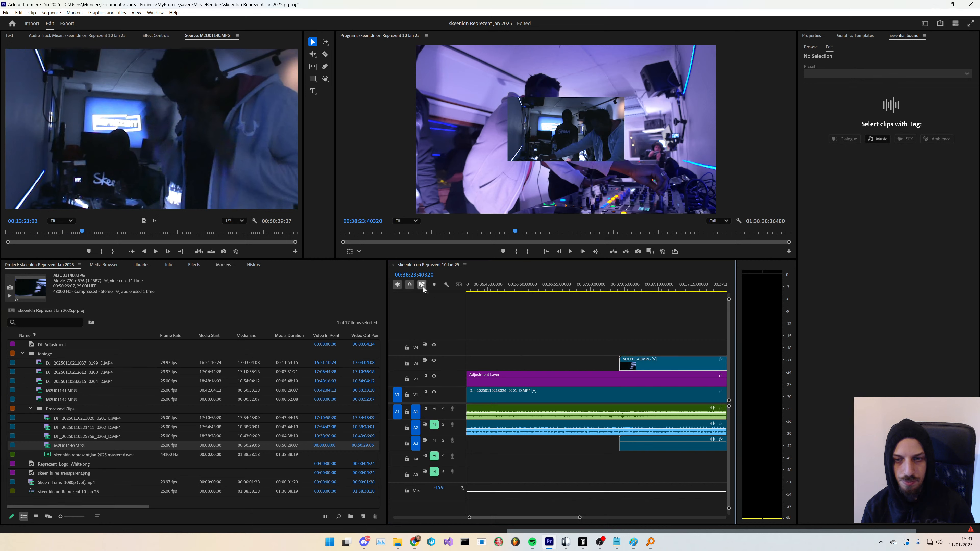
click(634, 365)
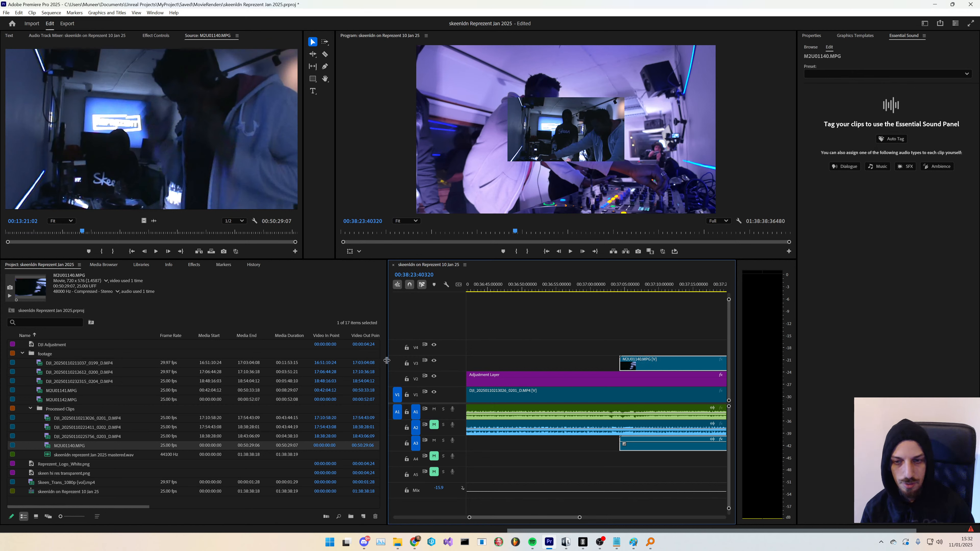
- Widen the timeline panel over the project panel and zoom in on the Handycam clip
drag(387, 361, 279, 360)
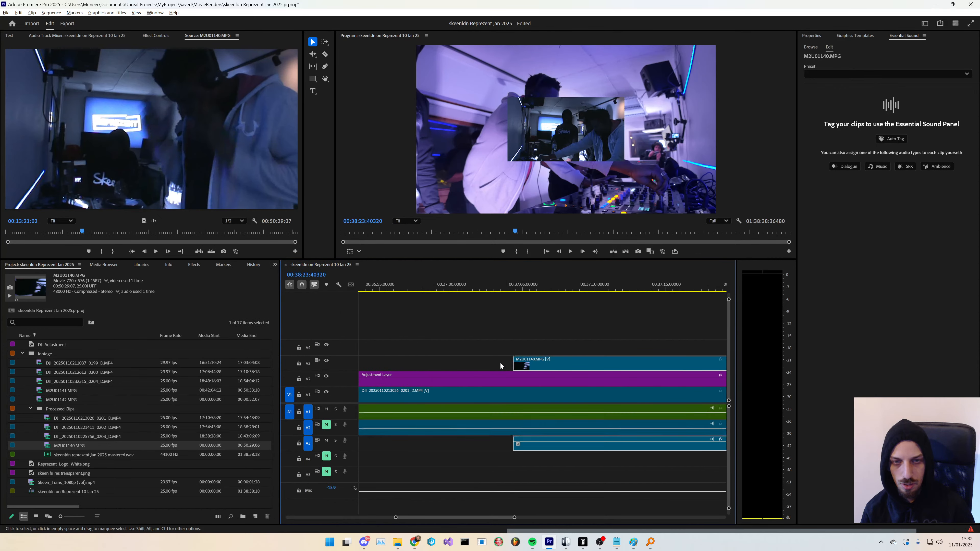
scroll(516, 365, up, 2)
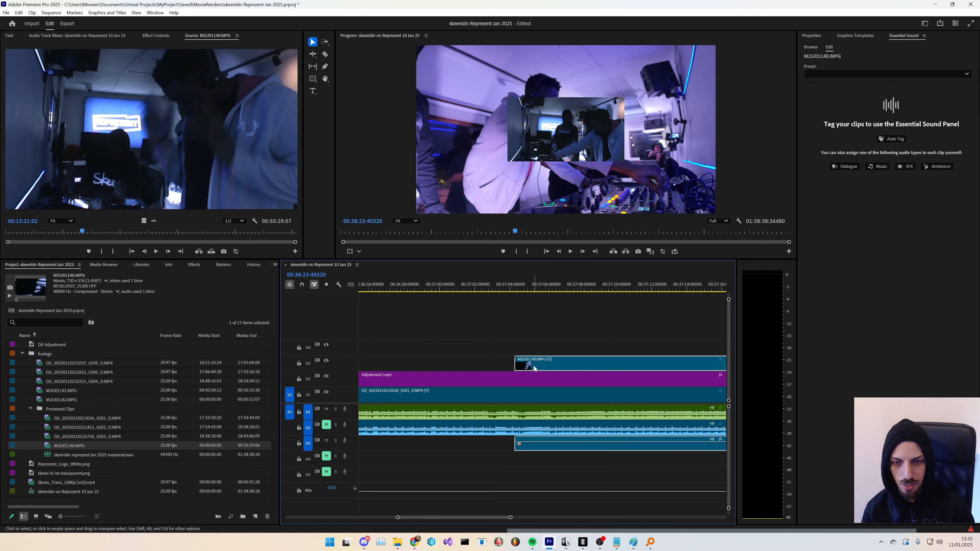
drag(534, 368, 533, 366)
- Play and pause the sequence repeatedly to review the Handycam section
key(space)
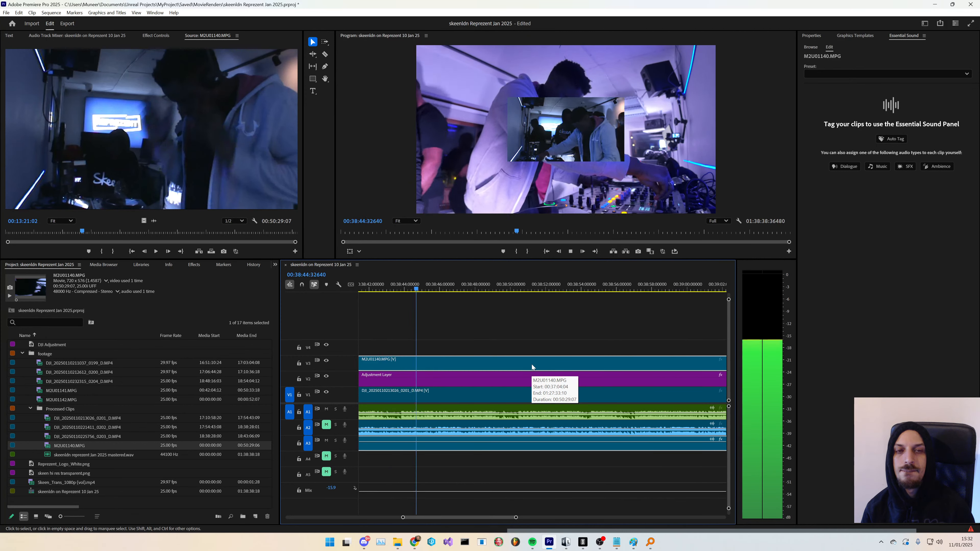
key(space)
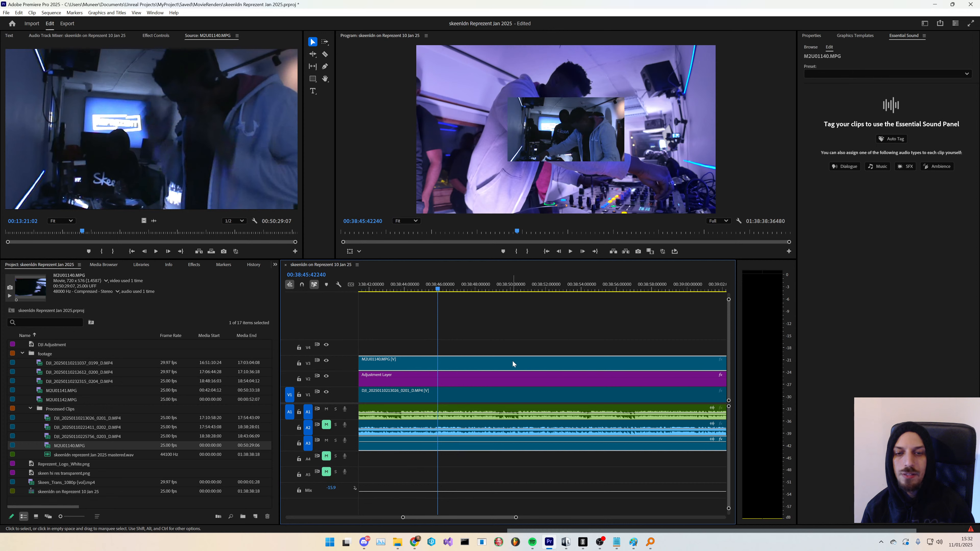
key(space)
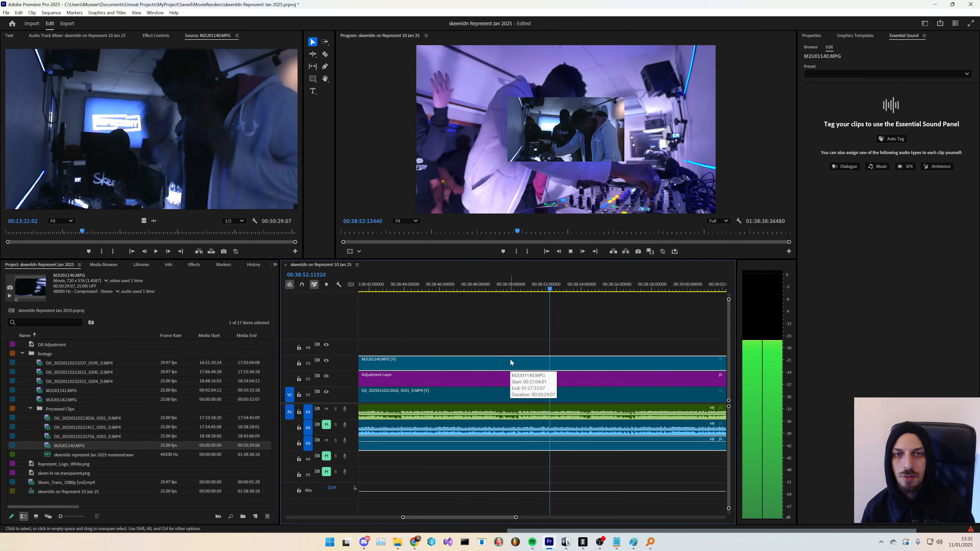
key(space)
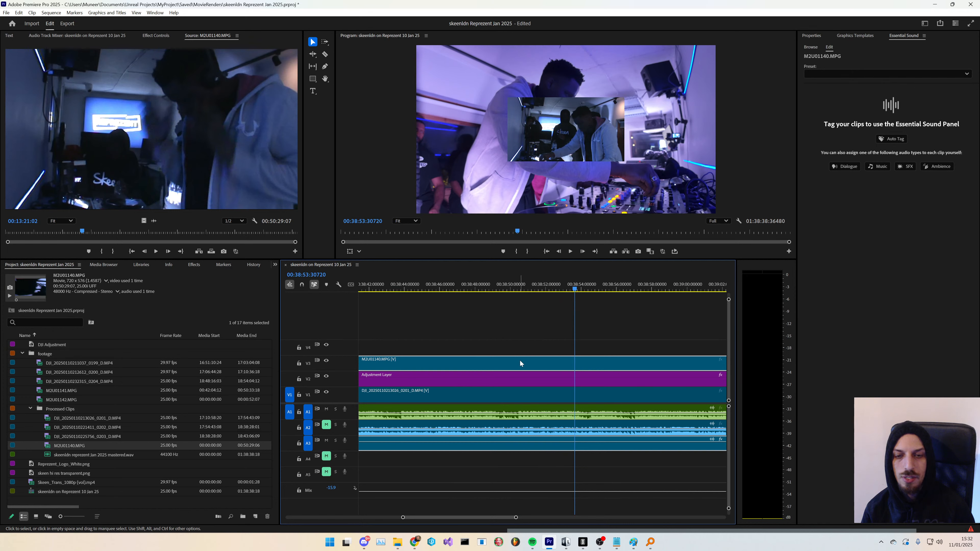
key(space)
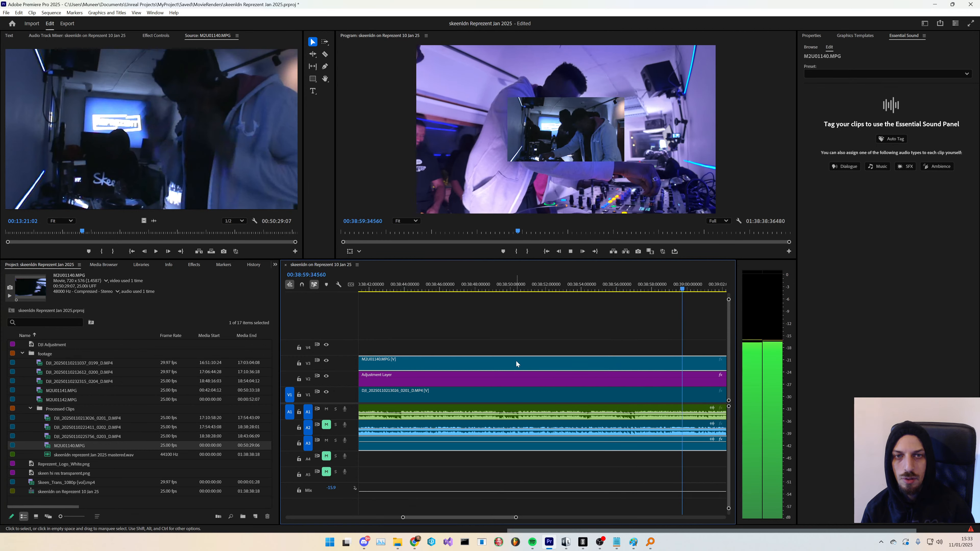
key(space)
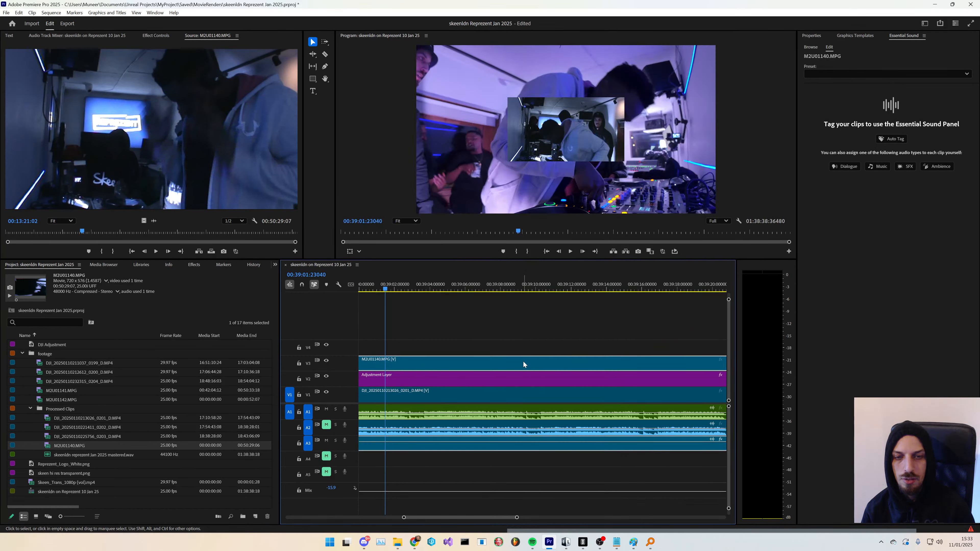
key(space)
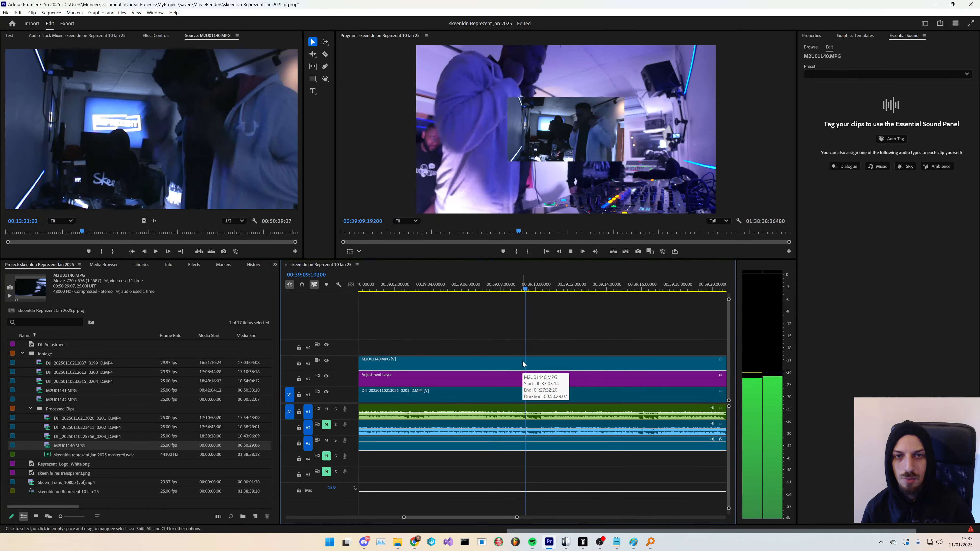
- Zoom the timeline out, set the playhead at the Handycam clip's start and play from there
drag(523, 364, 520, 362)
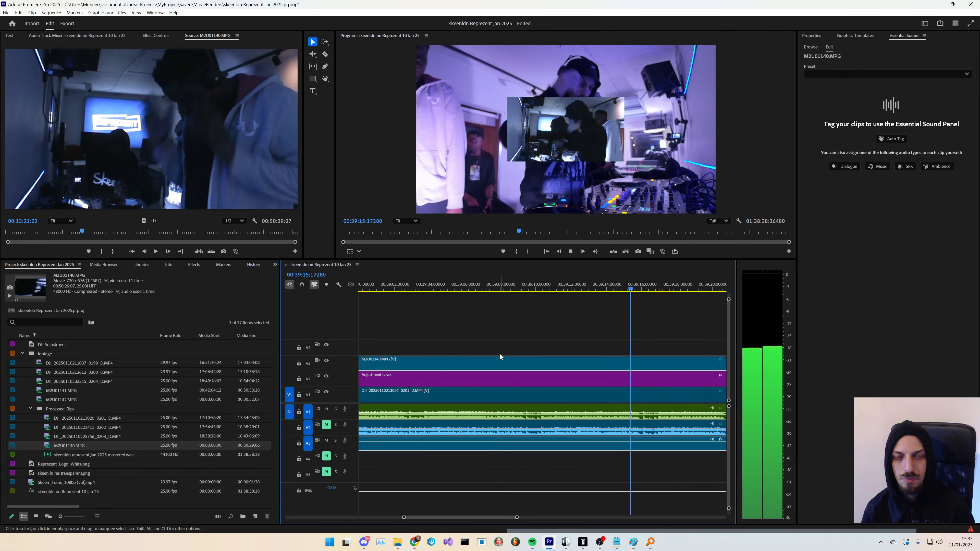
scroll(498, 344, down, 6)
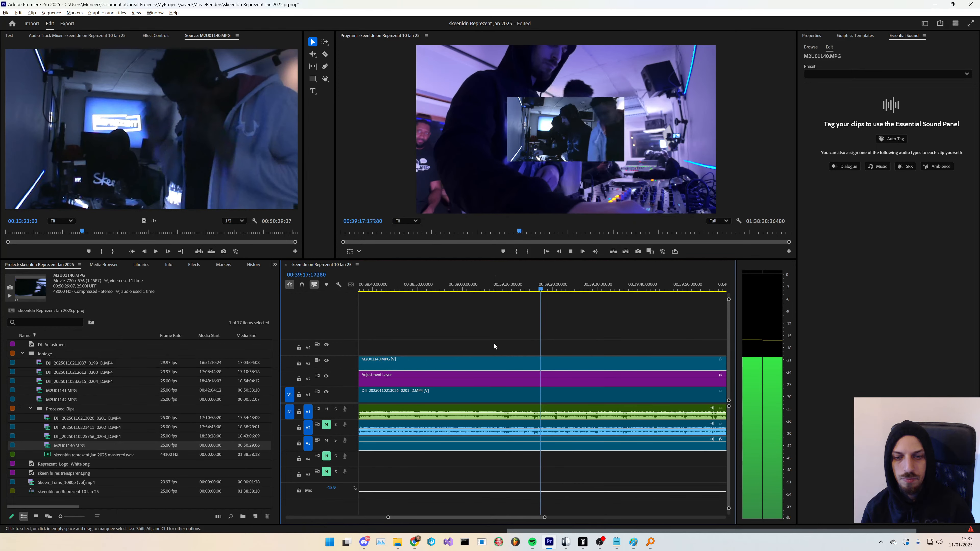
scroll(495, 344, down, 10)
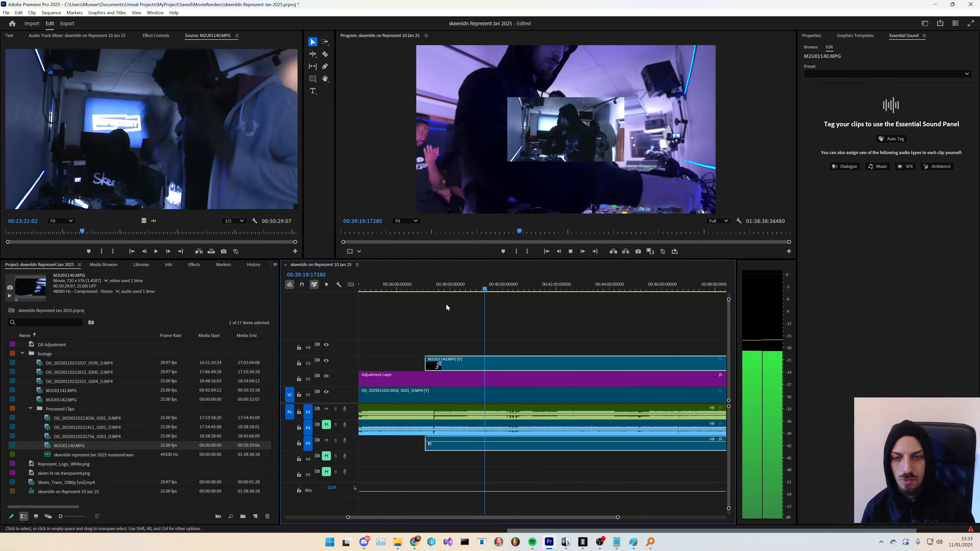
click(423, 289)
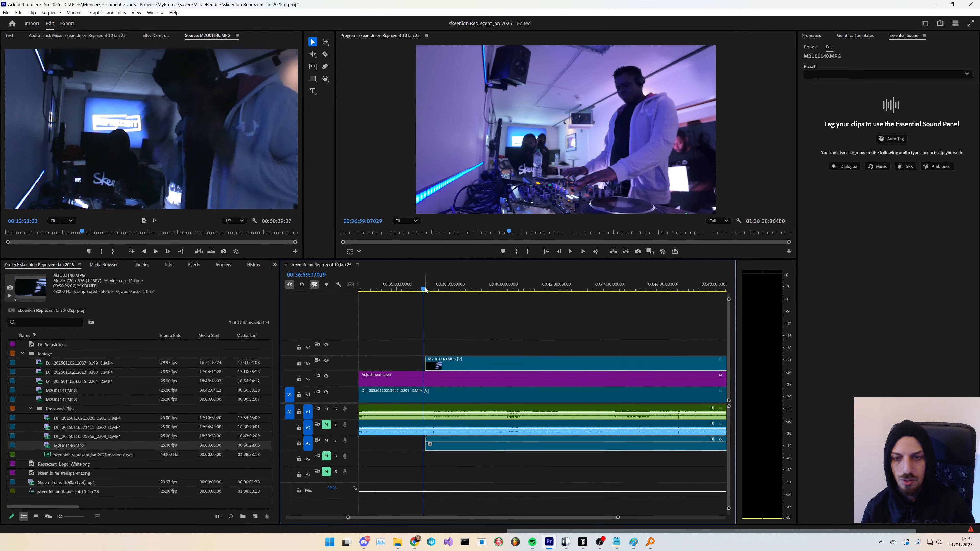
click(427, 289)
key(space)
scroll(502, 335, down, 8)
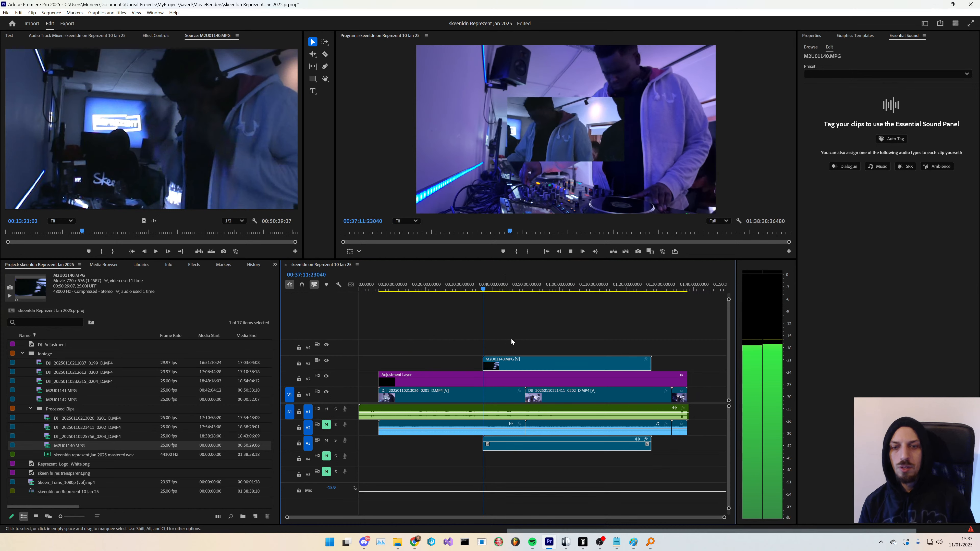
key(space)
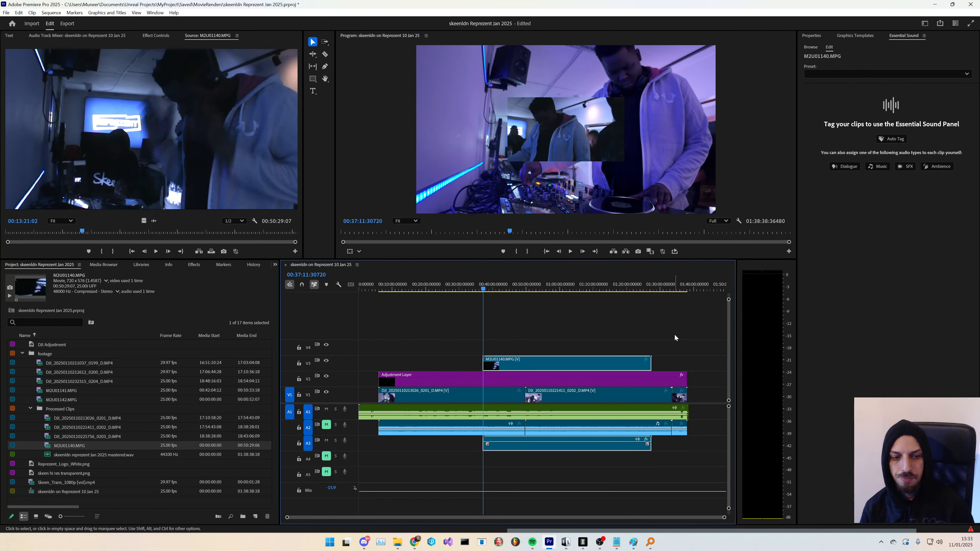
- Select the Handycam clip and apply the Lumetri Color effect to it from the Effects panel
click(546, 381)
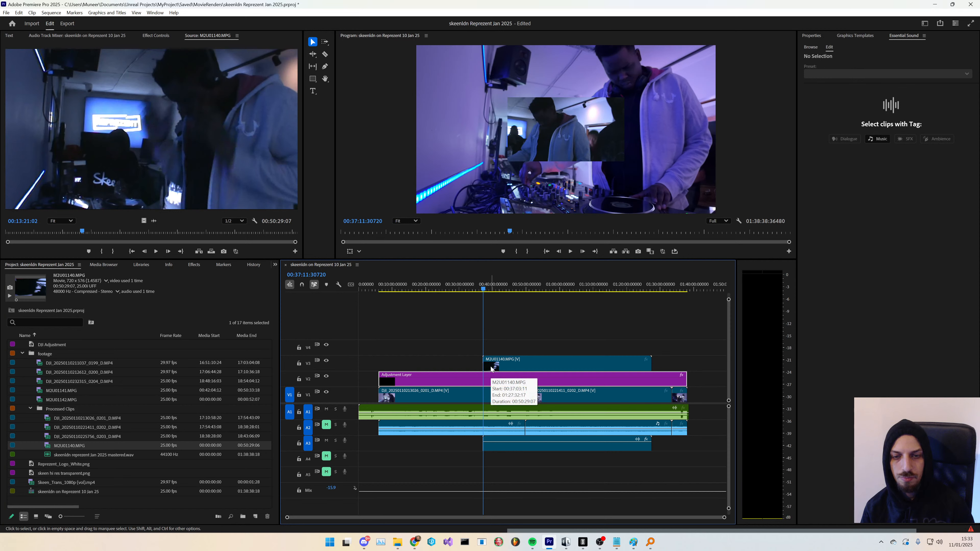
click(522, 366)
click(156, 35)
click(193, 265)
drag(44, 374, 58, 228)
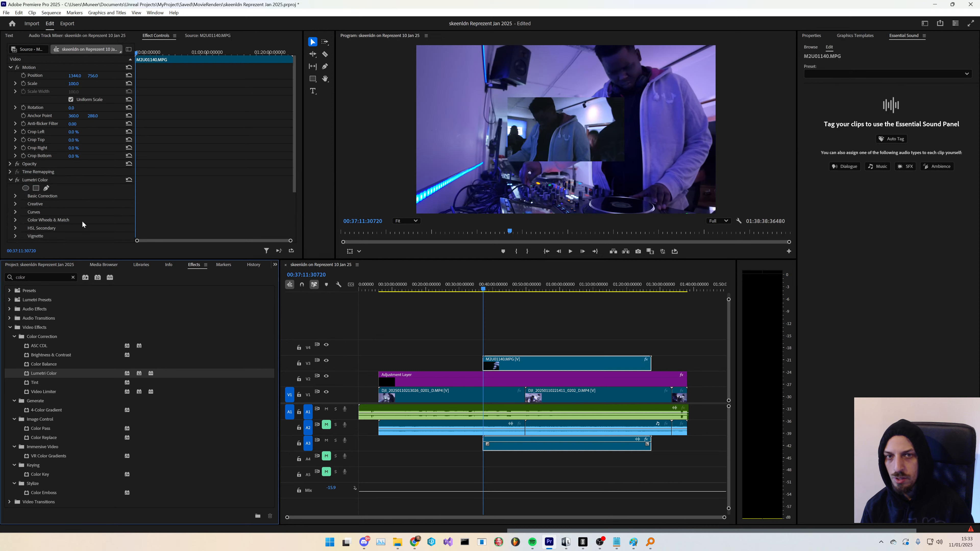
- Expand Lumetri Color's Basic Correction section and review its colour and light controls
click(15, 196)
scroll(73, 170, down, 3)
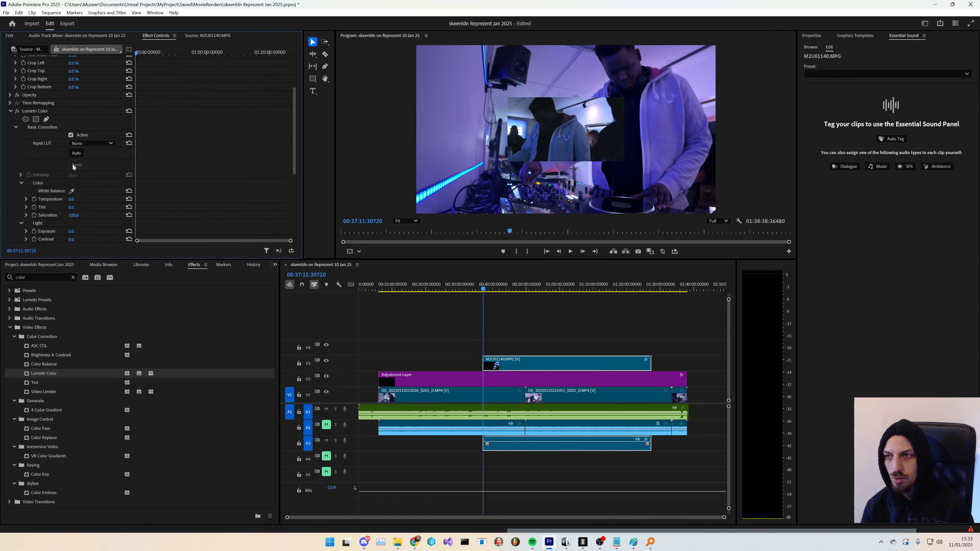
scroll(55, 182, down, 1)
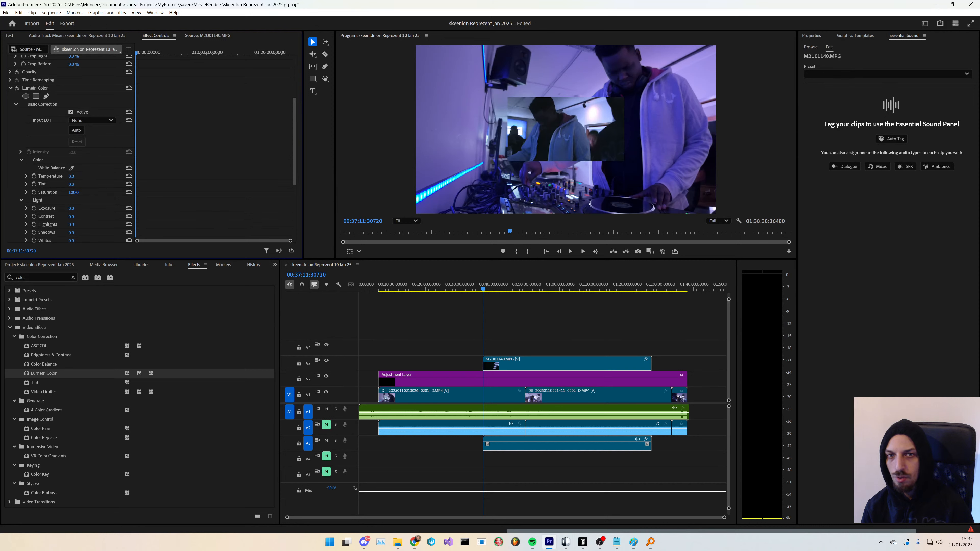
click(59, 211)
scroll(62, 211, down, 2)
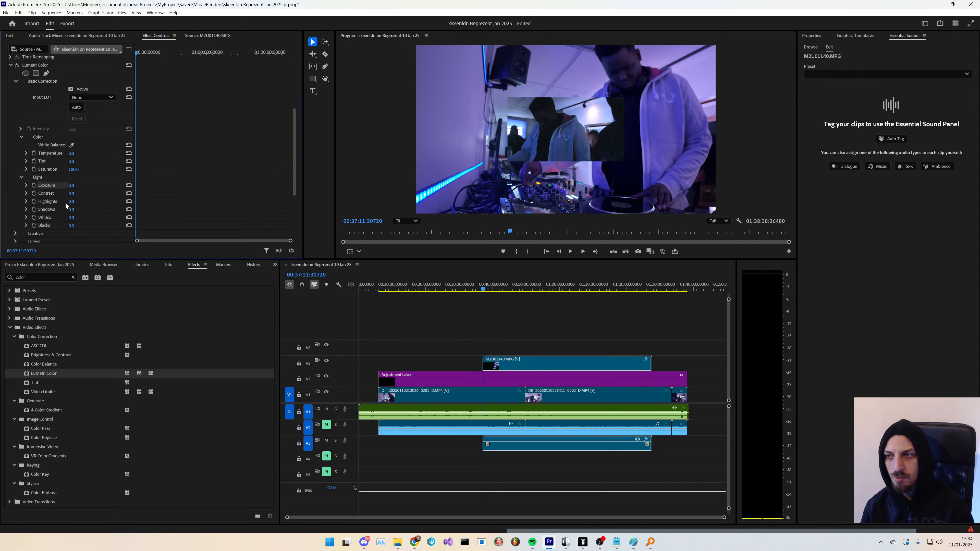
- Expand the Creative section of Lumetri Color and review its adjustments and tint wheels
click(15, 204)
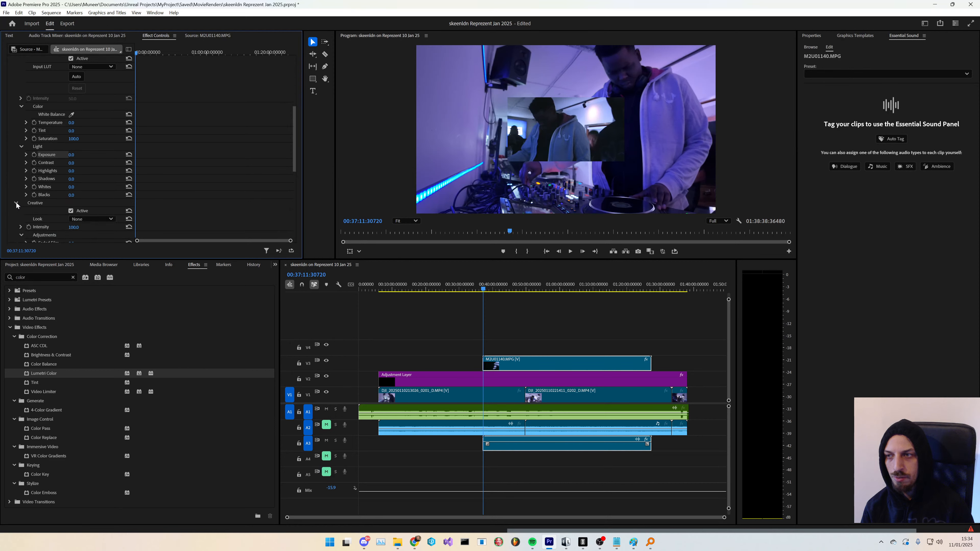
scroll(11, 201, down, 2)
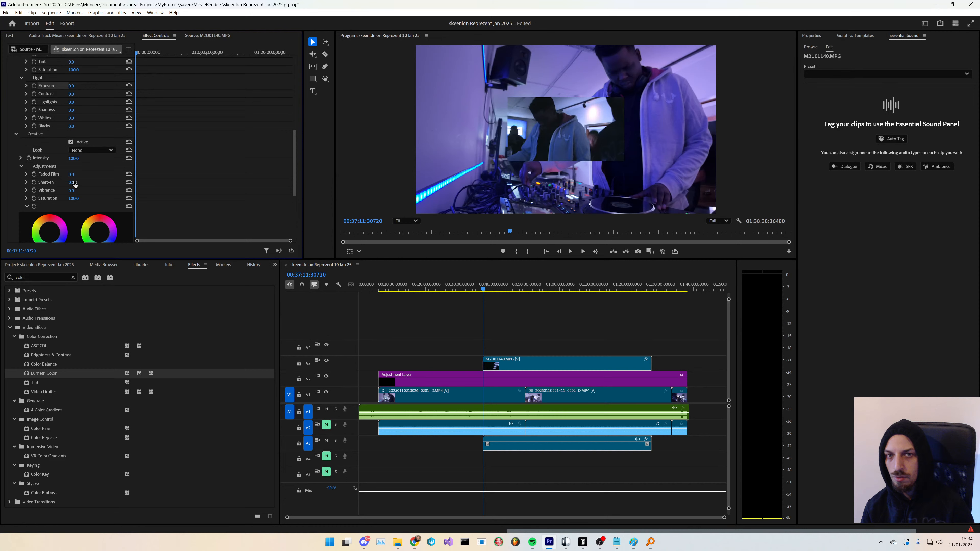
scroll(44, 183, down, 1)
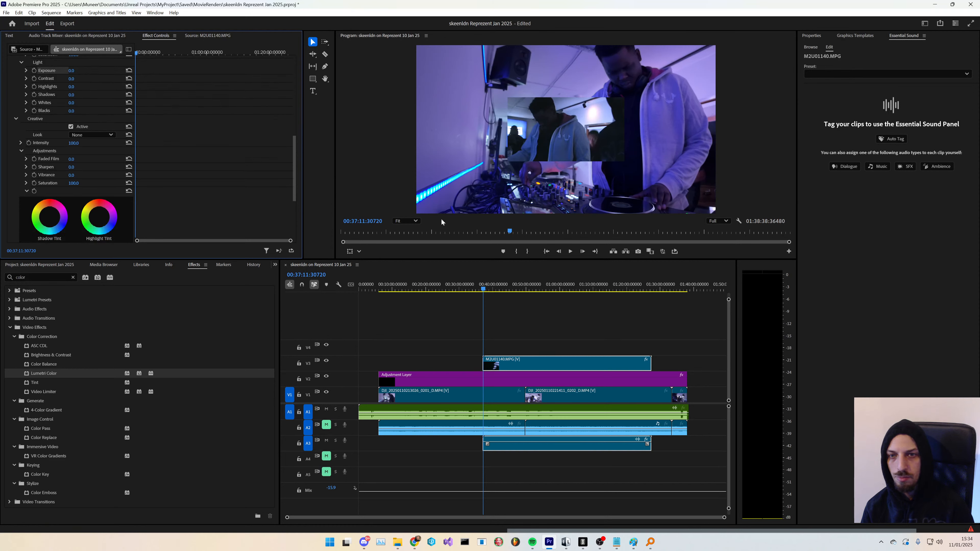
scroll(22, 173, down, 3)
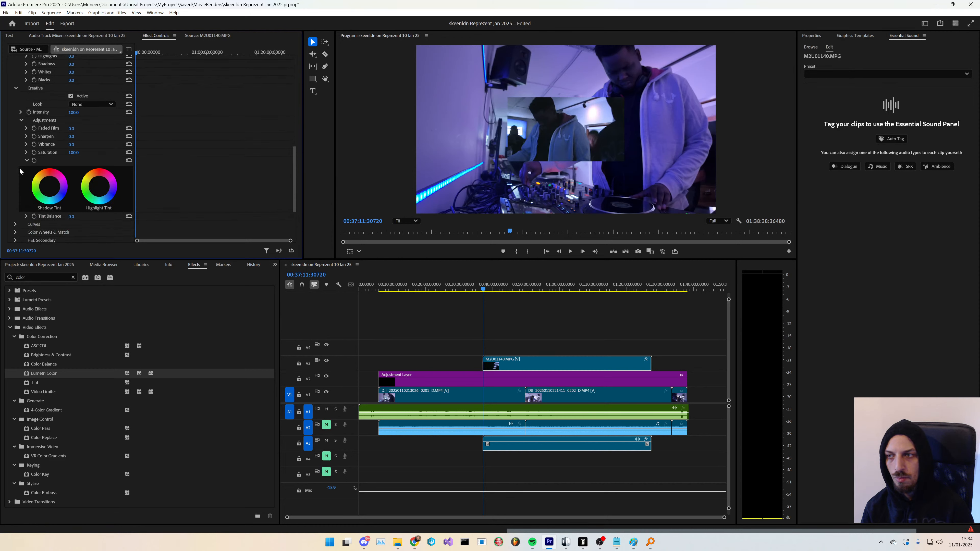
scroll(18, 209, down, 1)
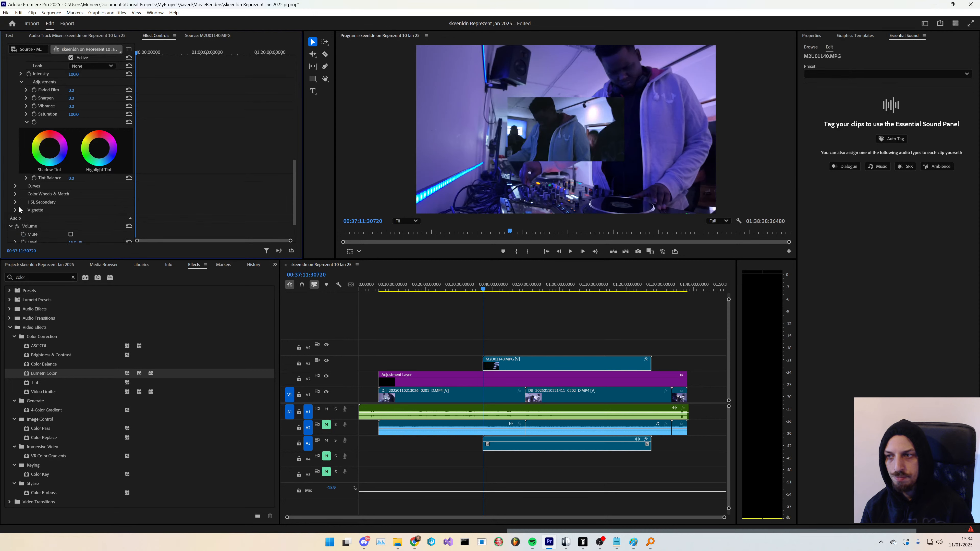
- Expand the Color Wheels & Match section and review the shadows, midtones and highlights wheels
click(15, 194)
scroll(33, 202, down, 5)
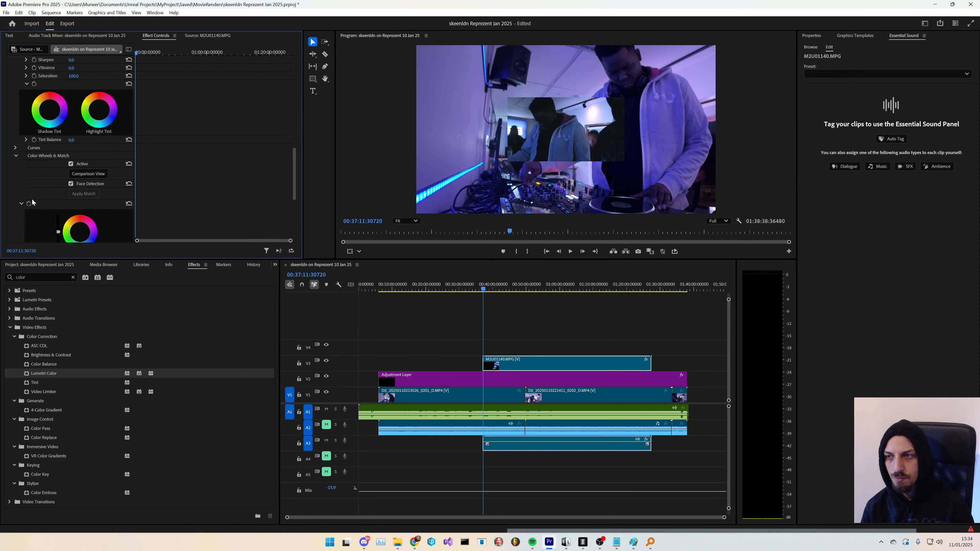
scroll(33, 202, down, 6)
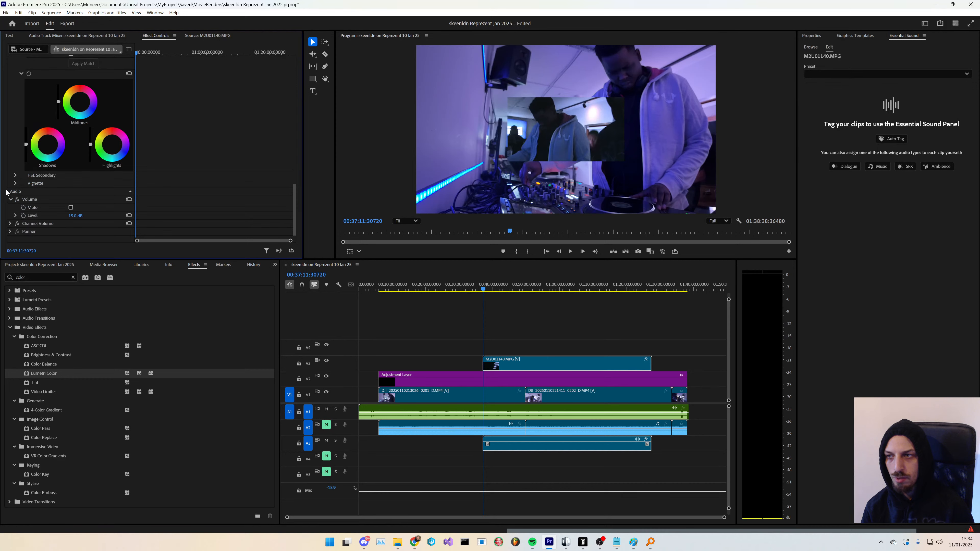
scroll(6, 192, up, 8)
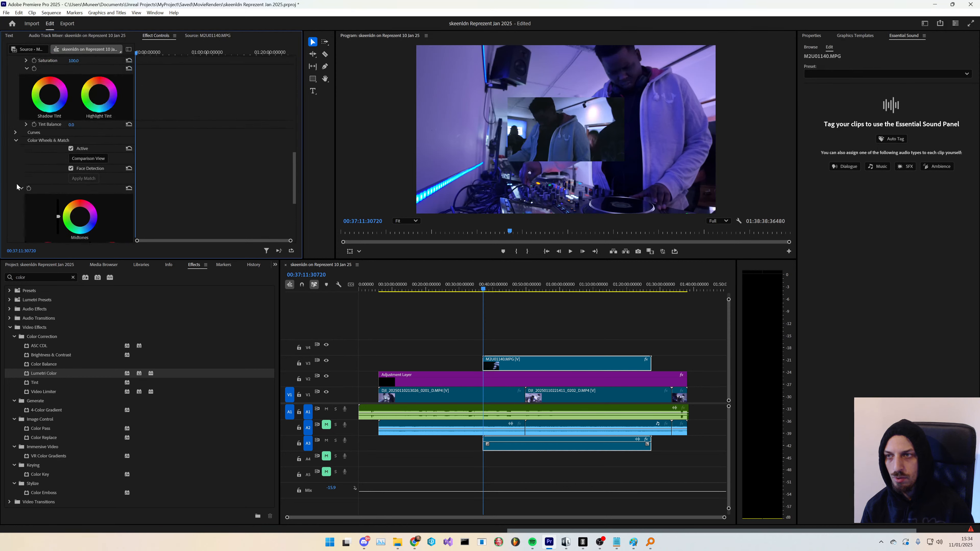
- Switch to OBS to check the live stream and return to Premiere Pro
key(alt+Tab)
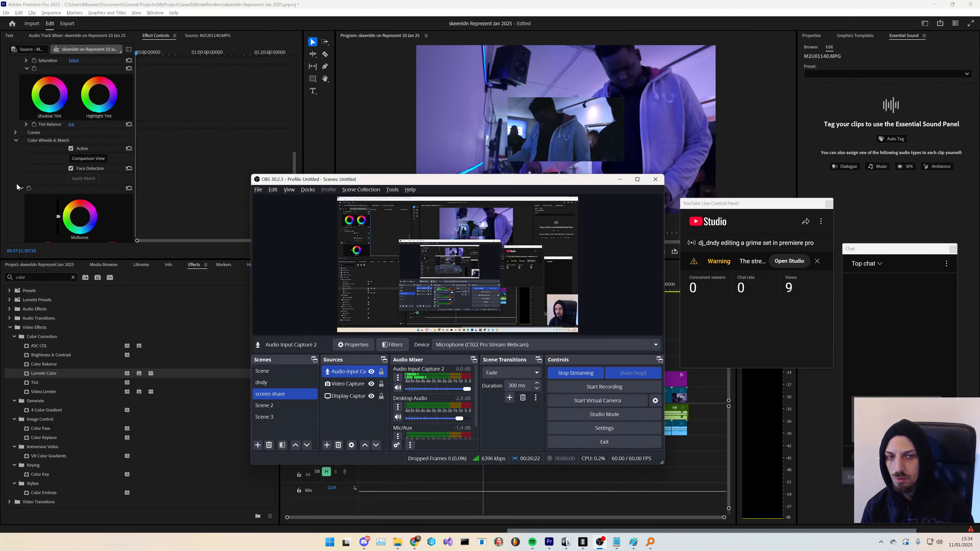
key(alt+Tab)
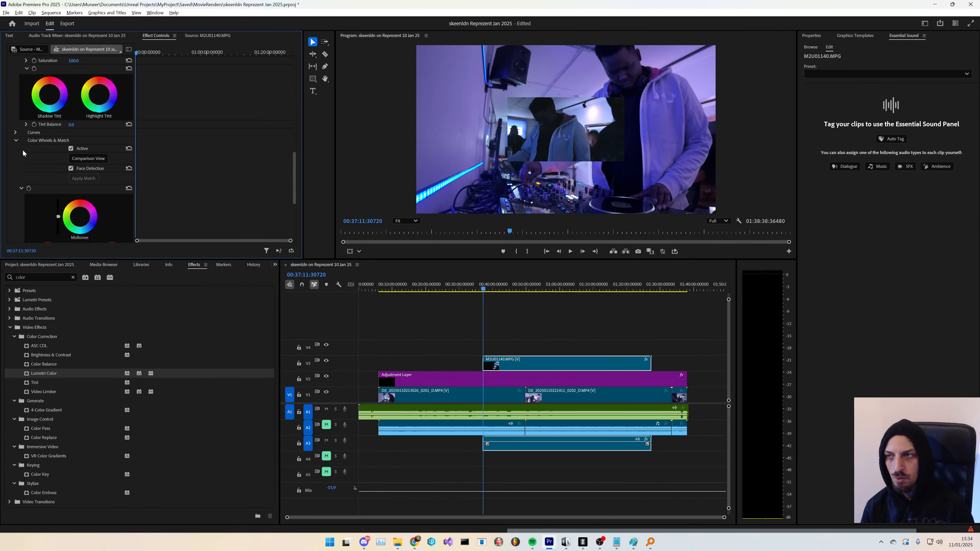
- Collapse the Color Wheels & Match and Light sections in the Lumetri Color controls
click(16, 132)
click(15, 133)
scroll(12, 162, up, 5)
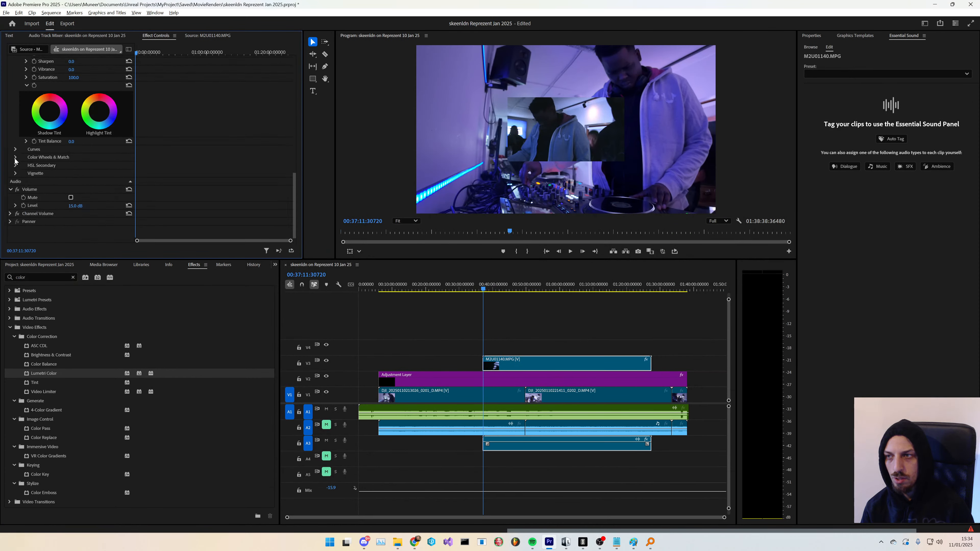
scroll(10, 170, up, 5)
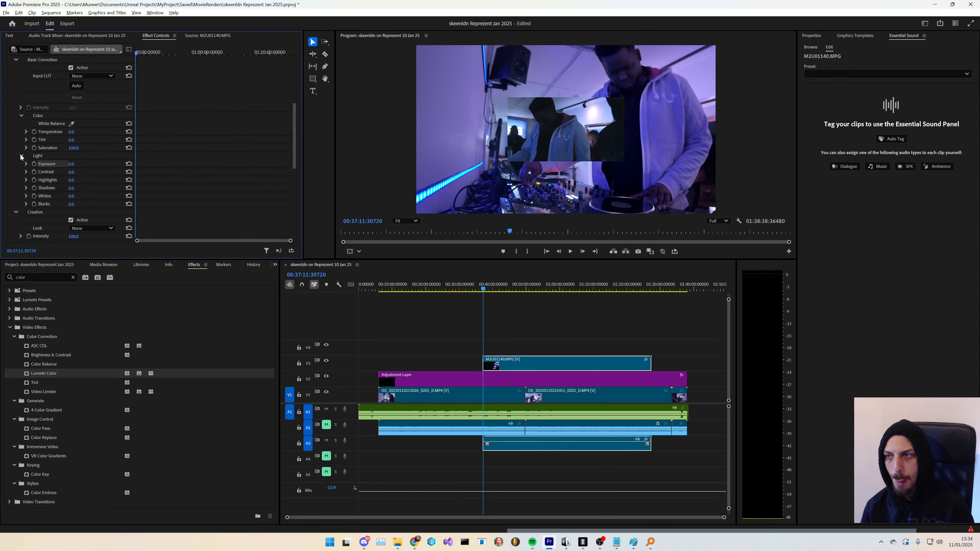
click(21, 156)
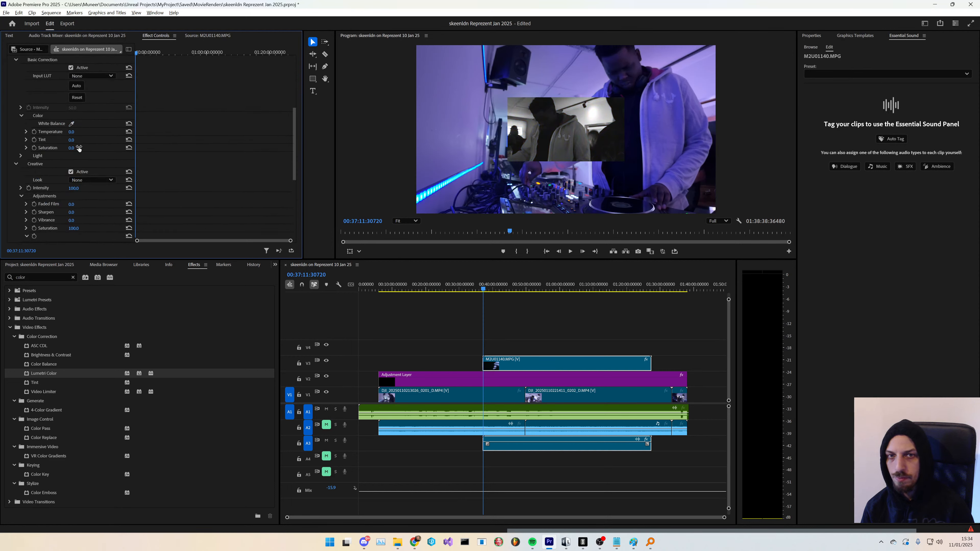
- Adjust the Lumetri temperature and sample the white balance from the Handycam picture in the preview with the eyedropper
key(space)
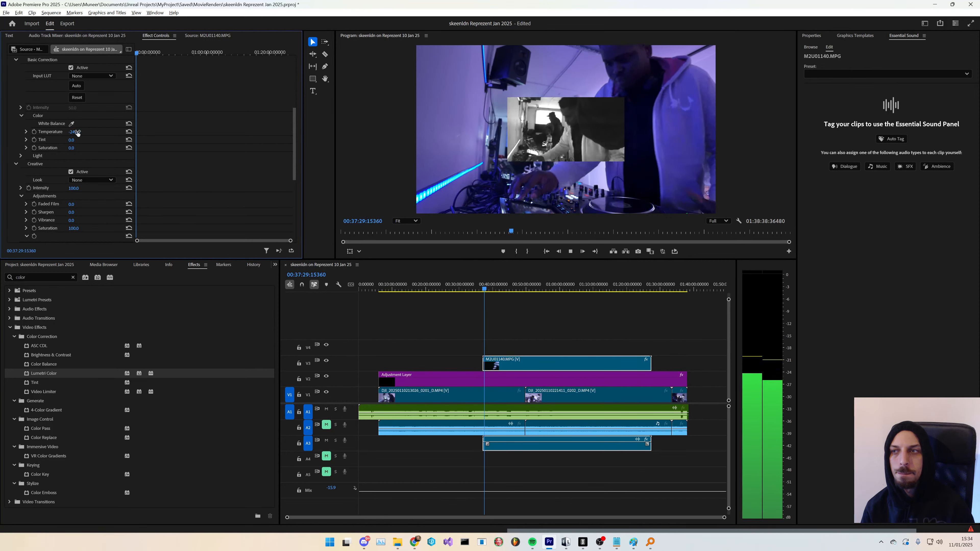
drag(75, 132, 80, 140)
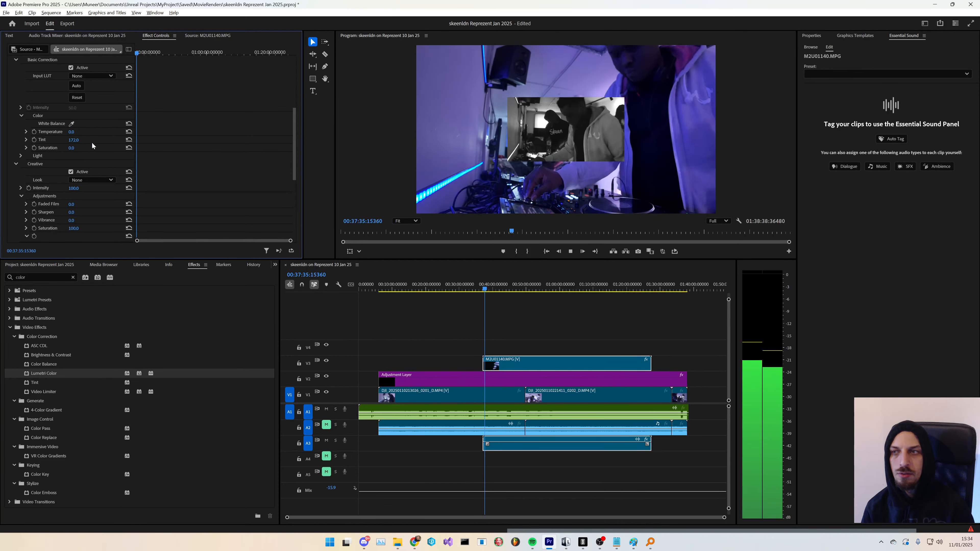
click(71, 123)
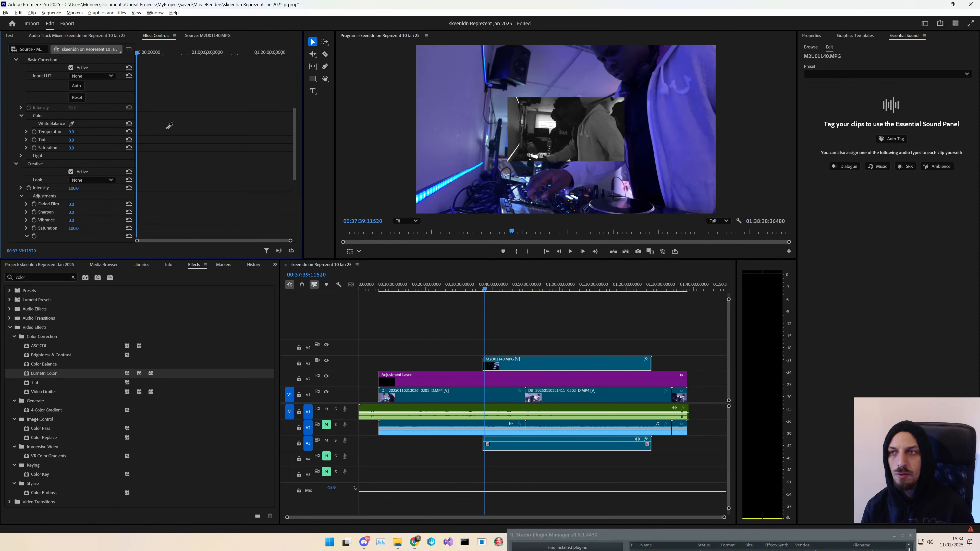
click(541, 123)
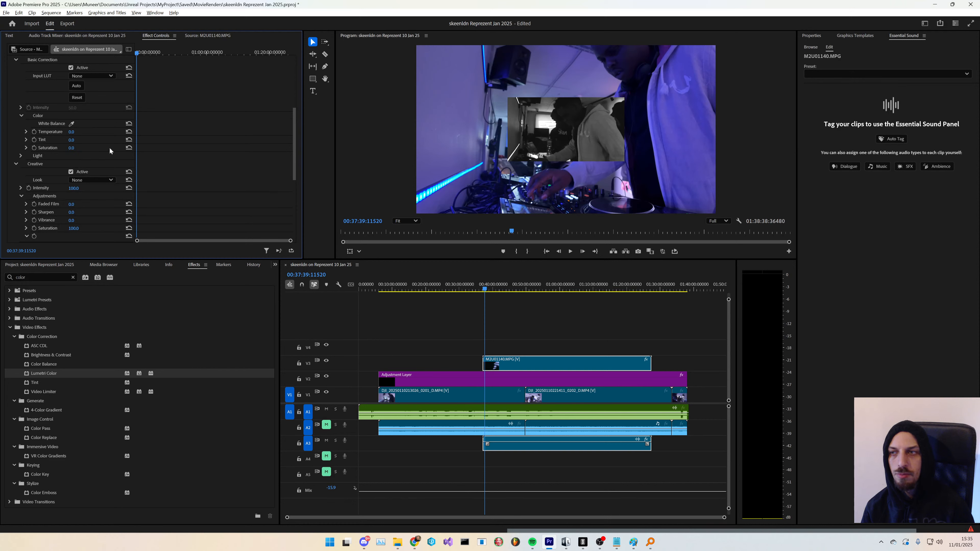
- Reset the Lumetri saturation to 100 and play back the sequence to preview the colour
click(129, 148)
key(space)
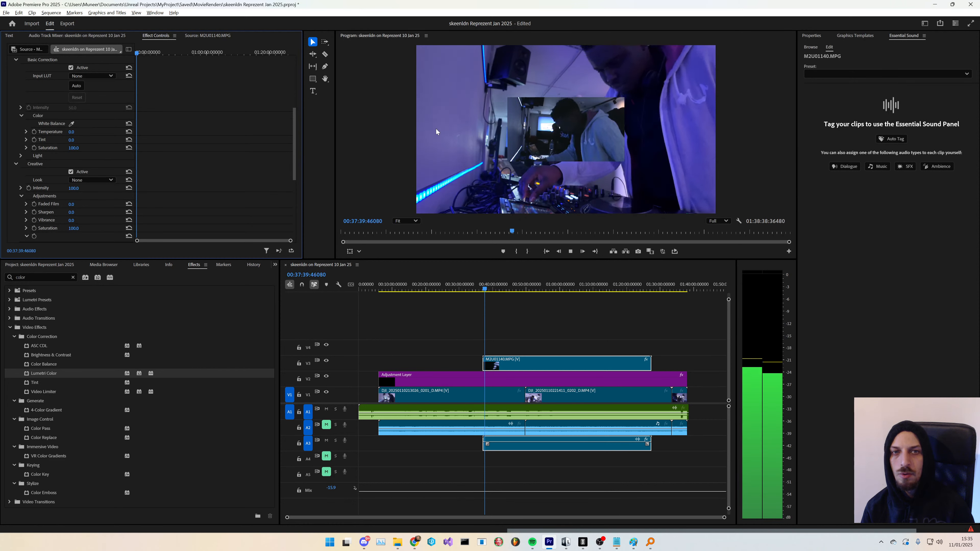
key(space)
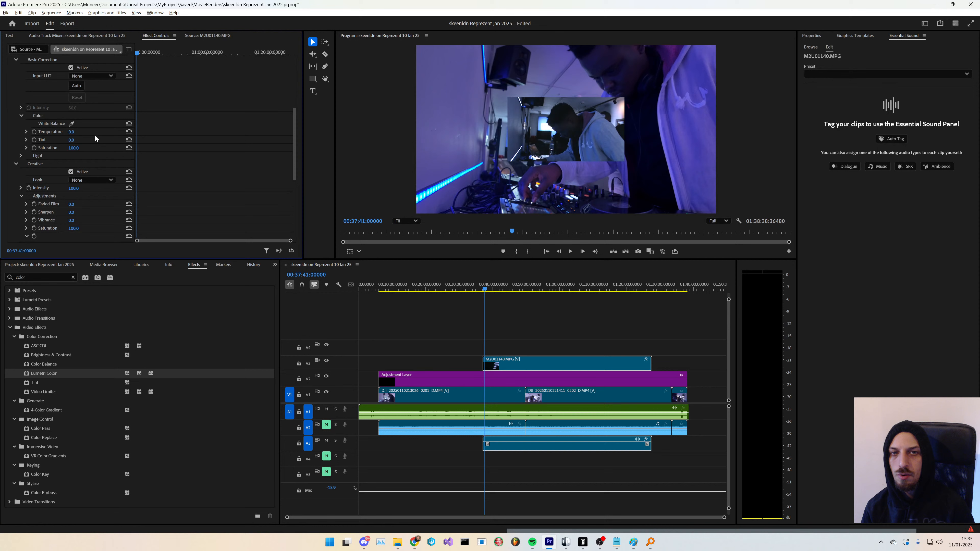
click(72, 124)
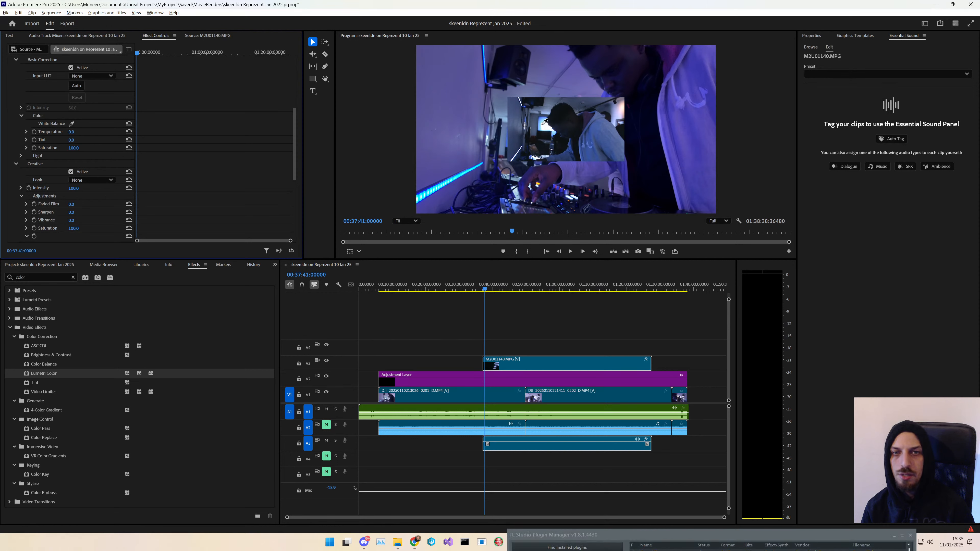
- Scale the Handycam clip up to about 251 so it fills the frame
scroll(78, 134, up, 8)
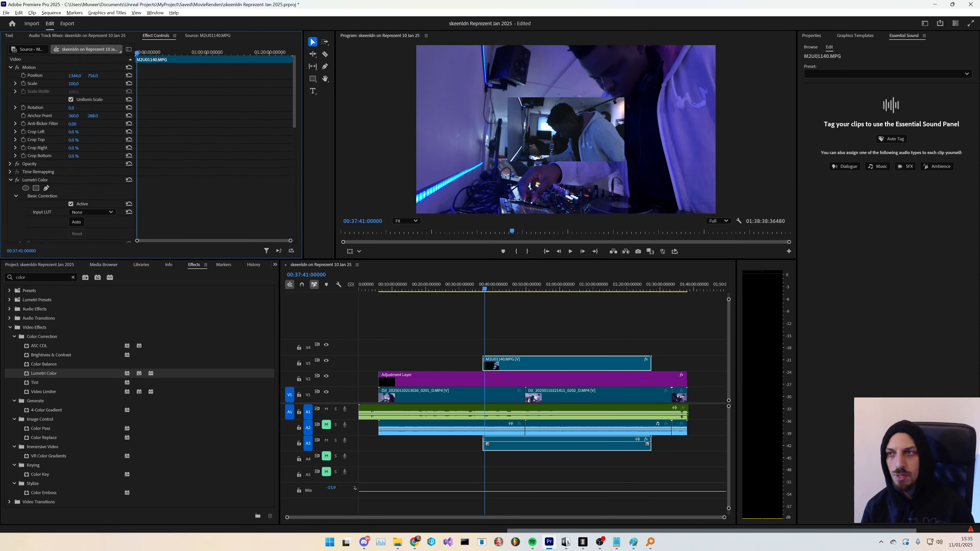
click(73, 83)
text(246)
key(Return)
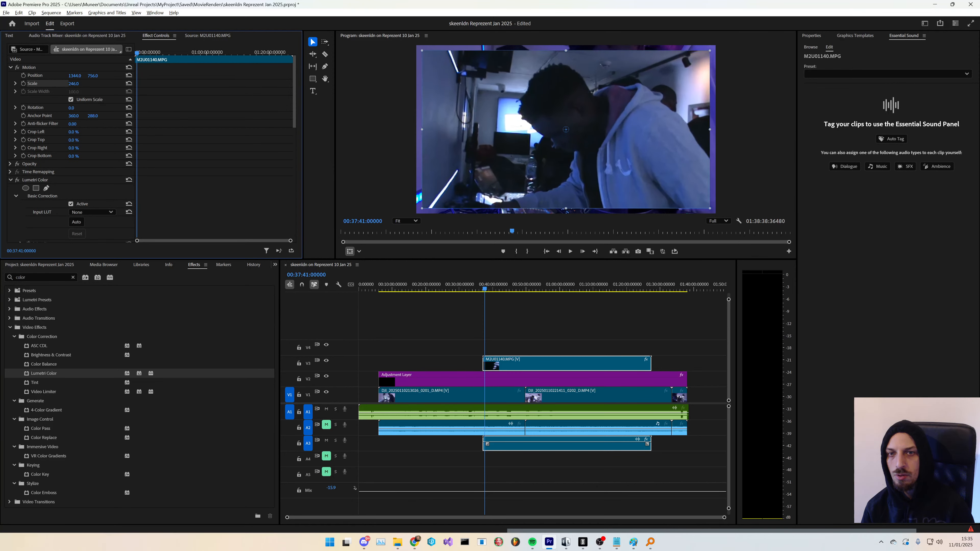
drag(73, 84, 77, 84)
key(space)
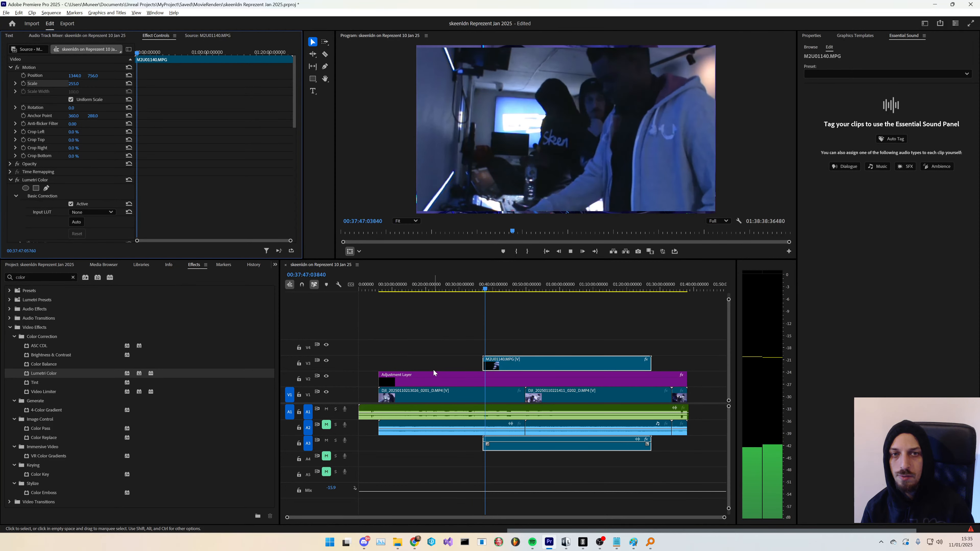
key(space)
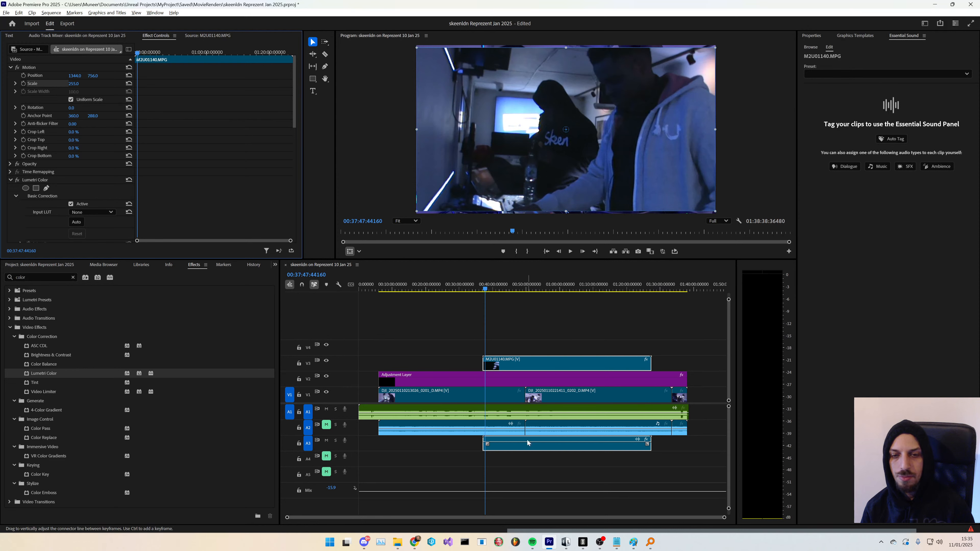
drag(717, 312, 347, 452)
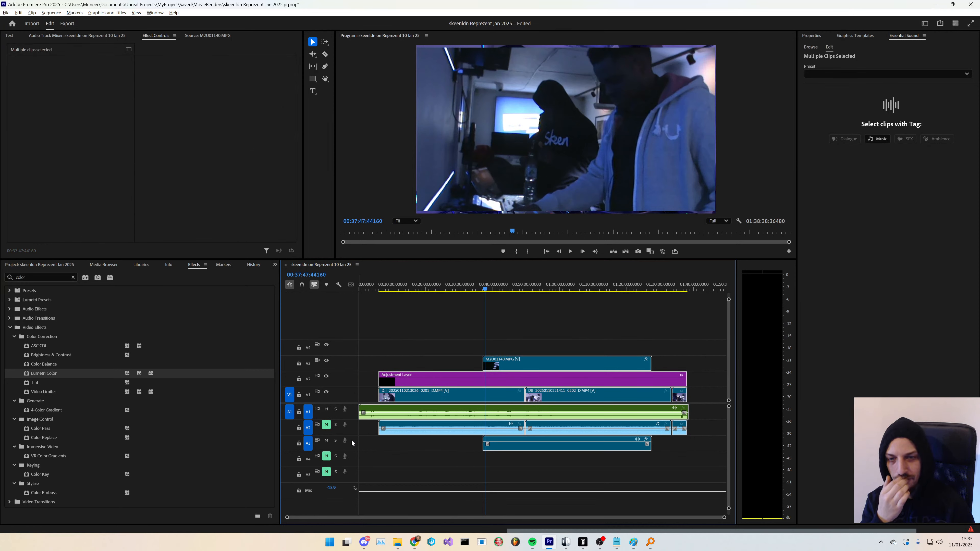
click(395, 462)
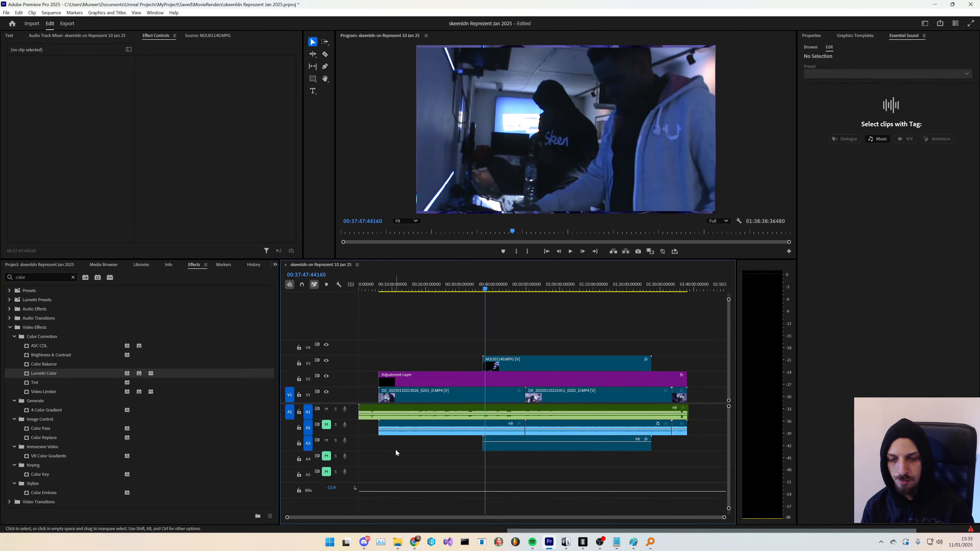
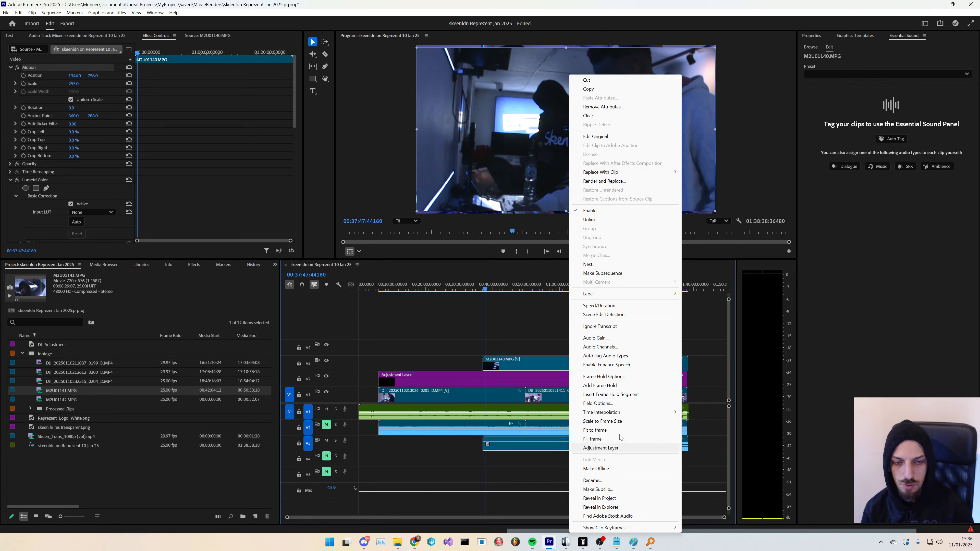
- Slide the second Handycam clip, M2U01141.MPG, left on the top video track toward the end of the first clip
click(718, 432)
drag(679, 364, 672, 363)
scroll(679, 398, up, 8)
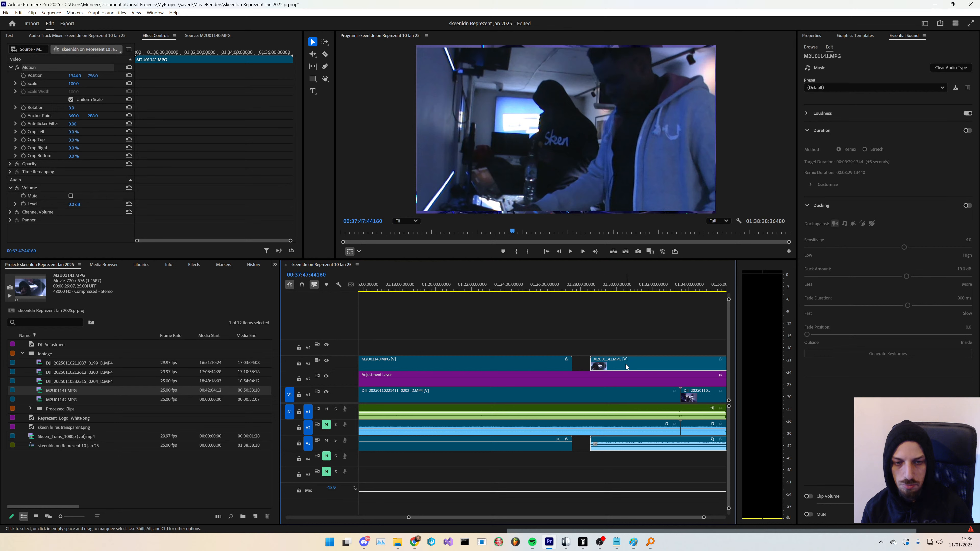
drag(626, 367, 596, 362)
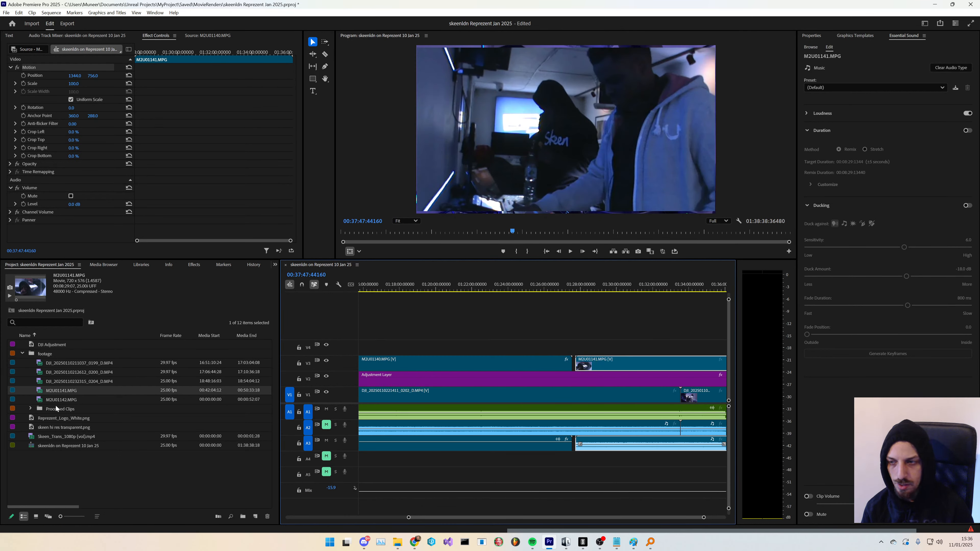
- Reveal M2U01140.MPG from the Processed Clips bin in File Explorer and preview it in VLC
click(31, 409)
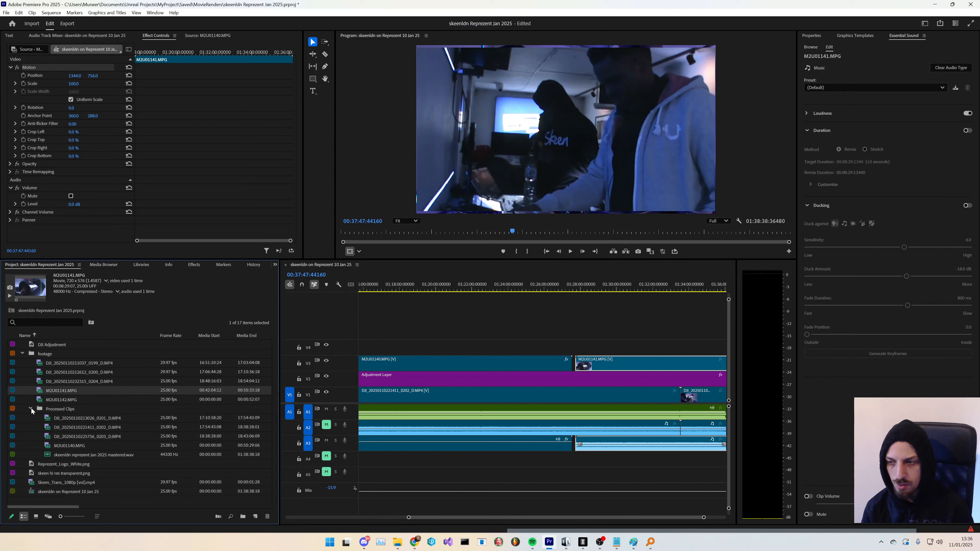
right_click(80, 446)
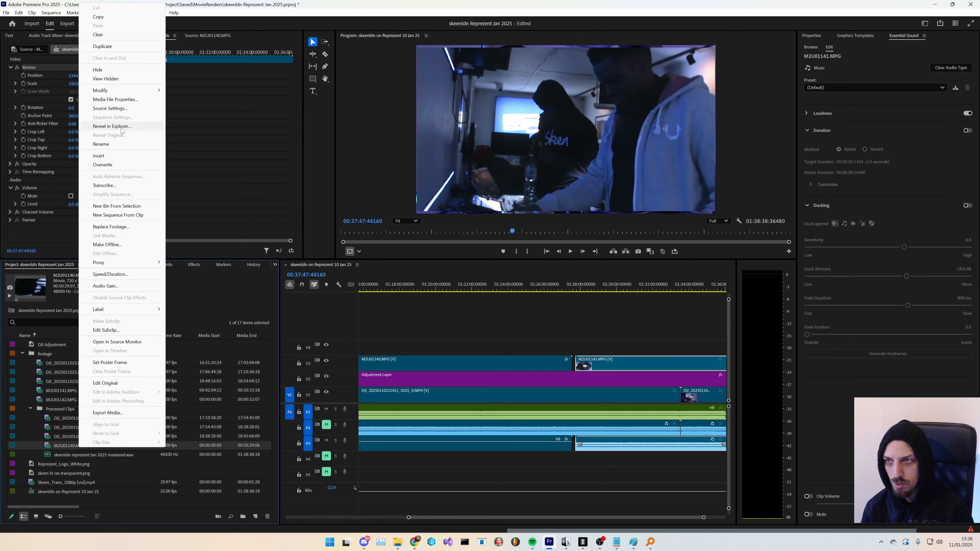
click(112, 126)
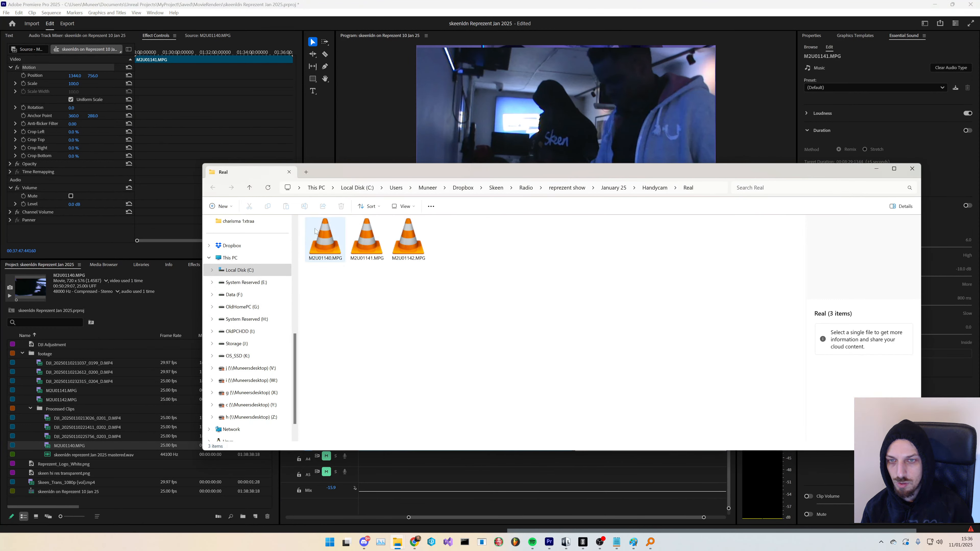
double_click(323, 241)
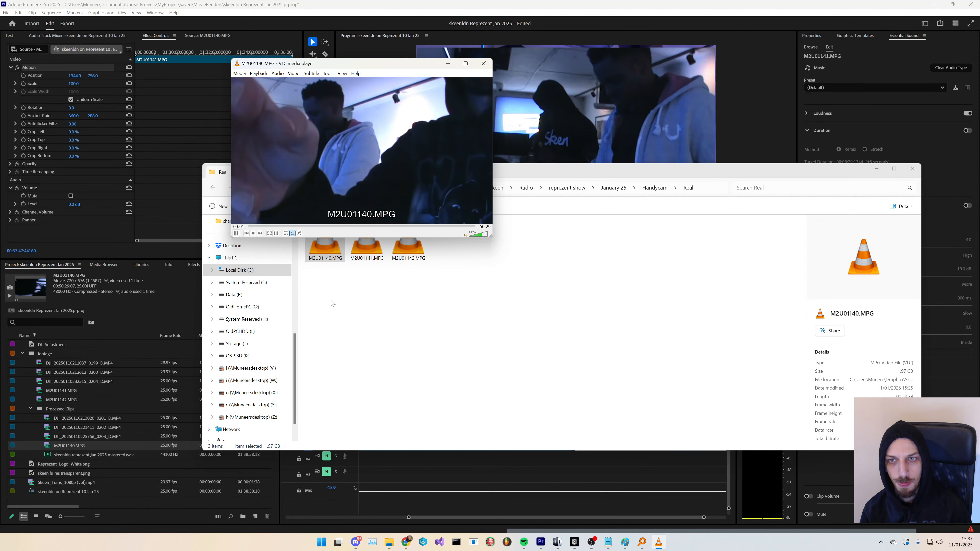
click(474, 100)
click(484, 64)
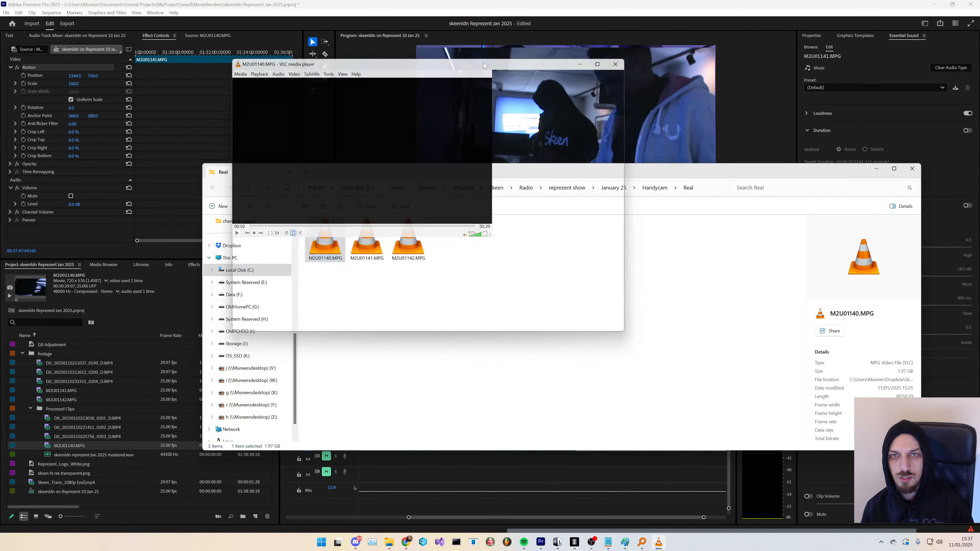
drag(554, 169, 416, 515)
click(455, 450)
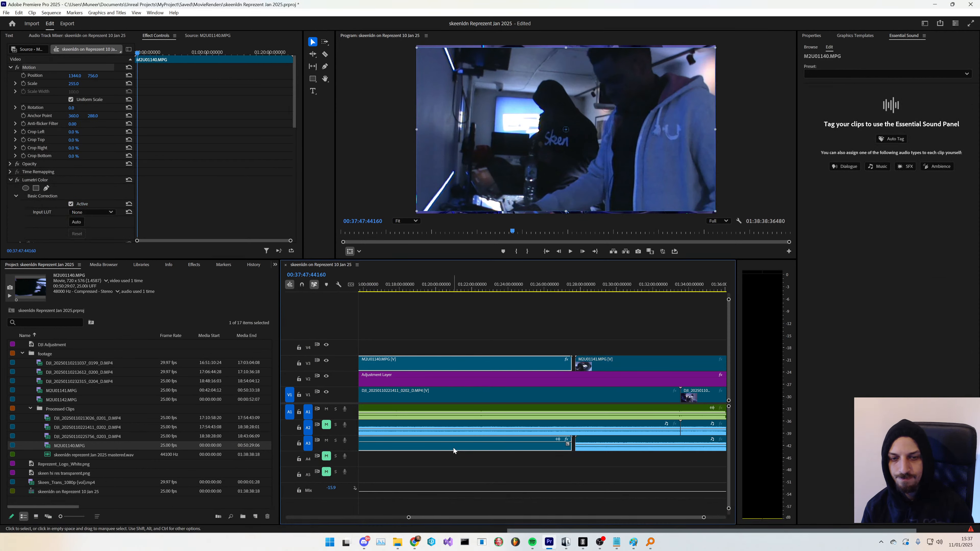
- Drag the M2U01141.MPG clip further left on the timeline
drag(609, 363, 582, 360)
scroll(582, 359, up, 5)
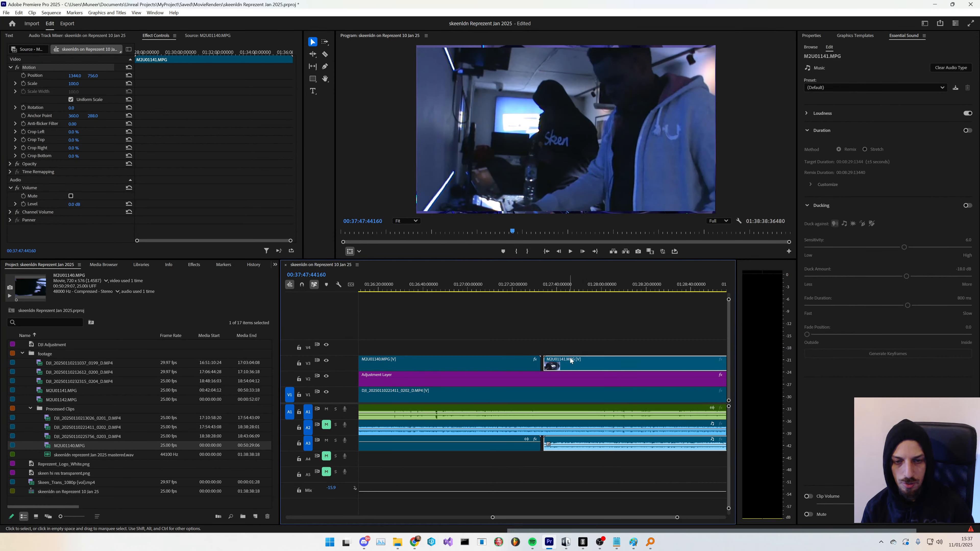
right_click(500, 363)
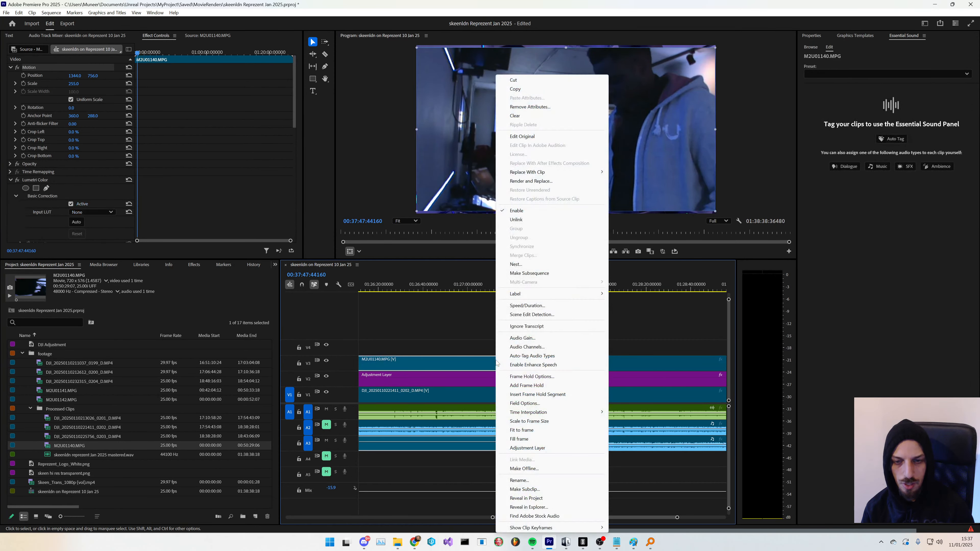
click(528, 306)
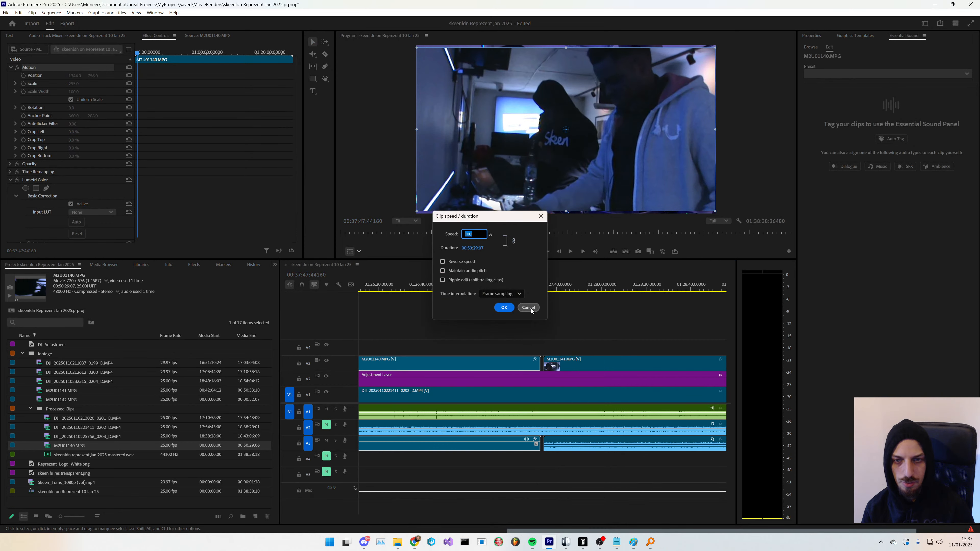
click(529, 308)
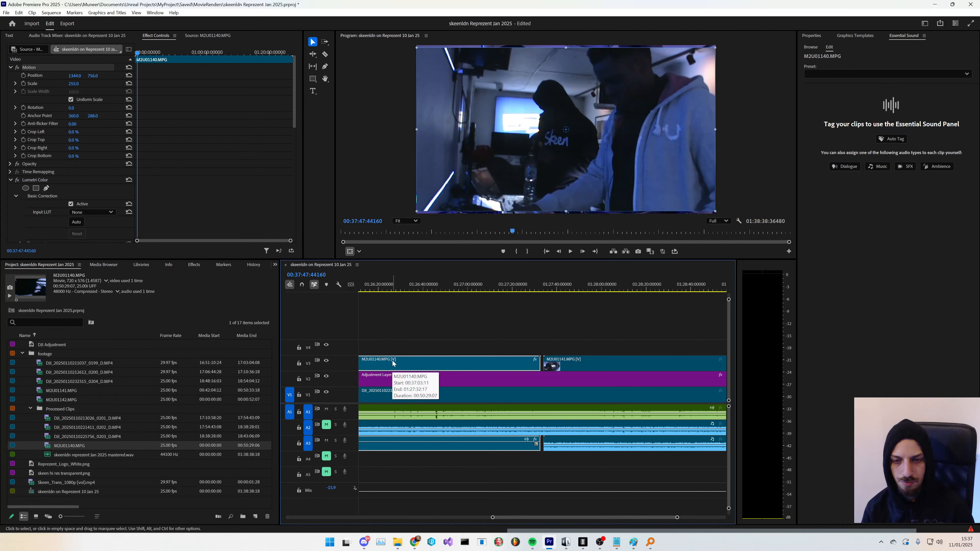
- Nudge M2U01141.MPG left until it butts against the end of M2U01140.MPG
click(577, 365)
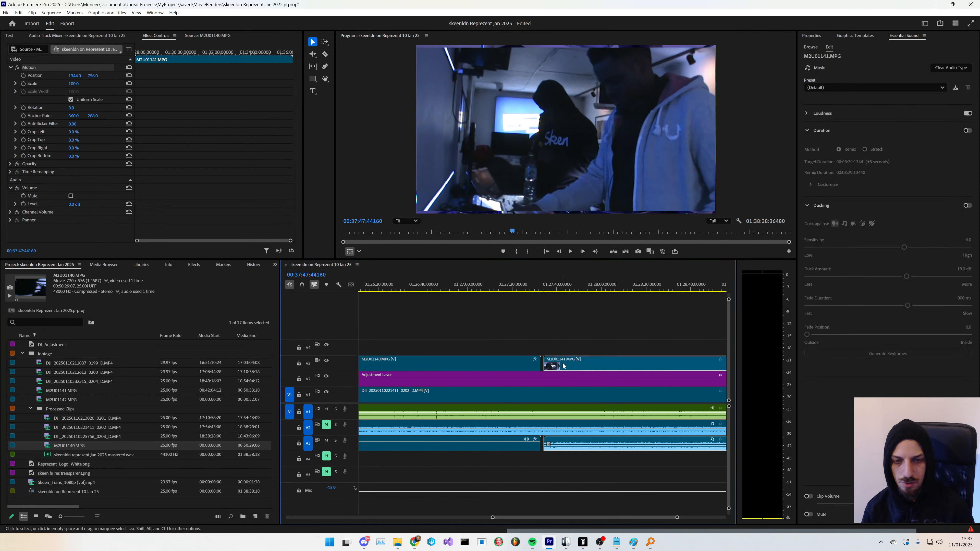
drag(564, 366, 549, 365)
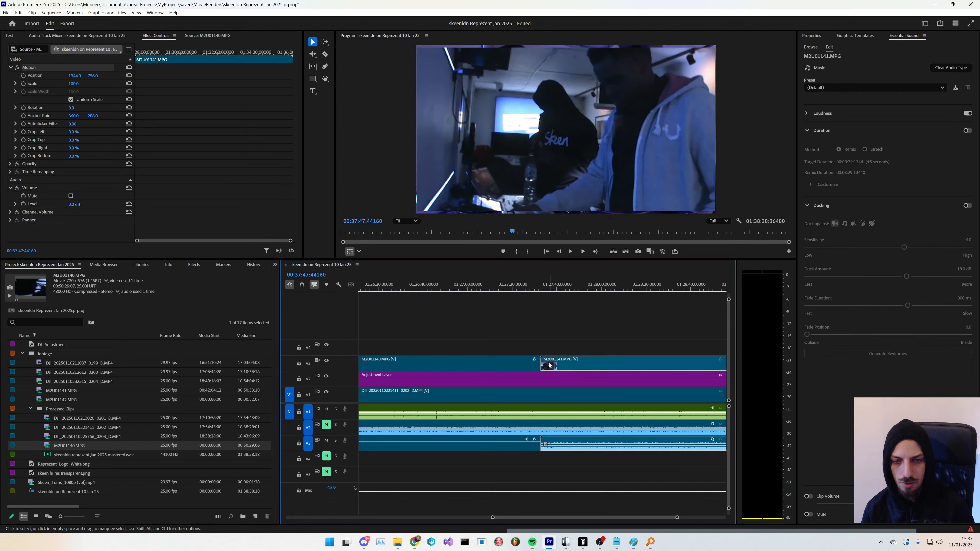
click(550, 345)
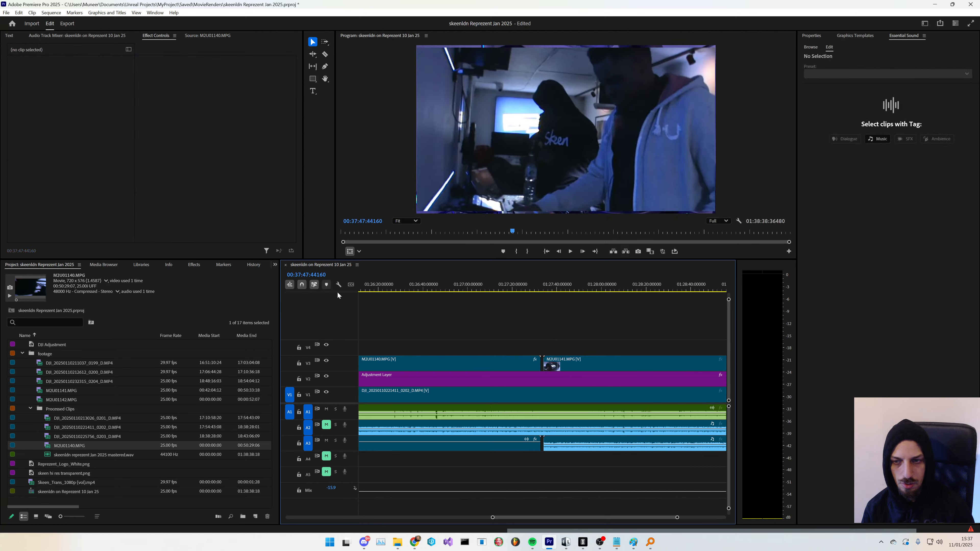
drag(553, 365, 550, 365)
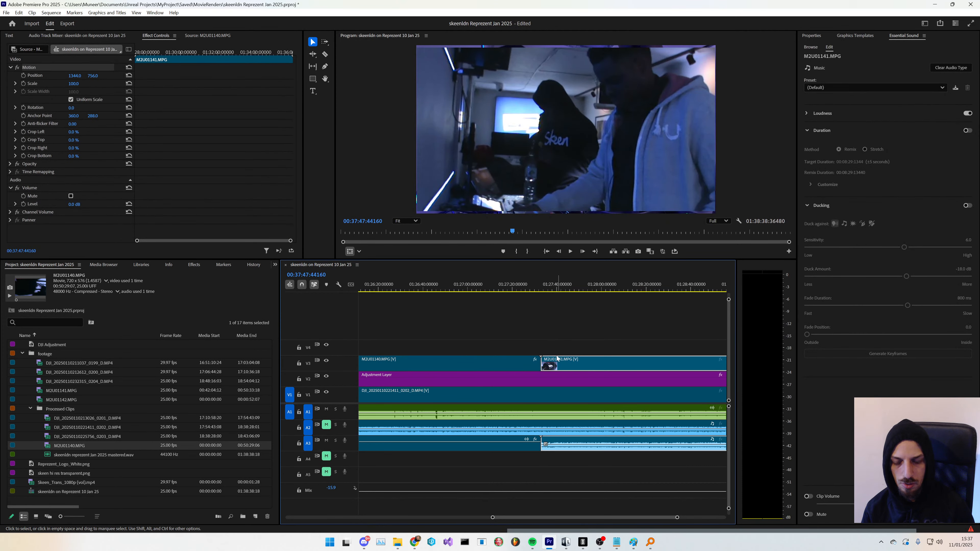
- Play the sequence from just before the join between the two Handycam clips
click(536, 290)
key(space)
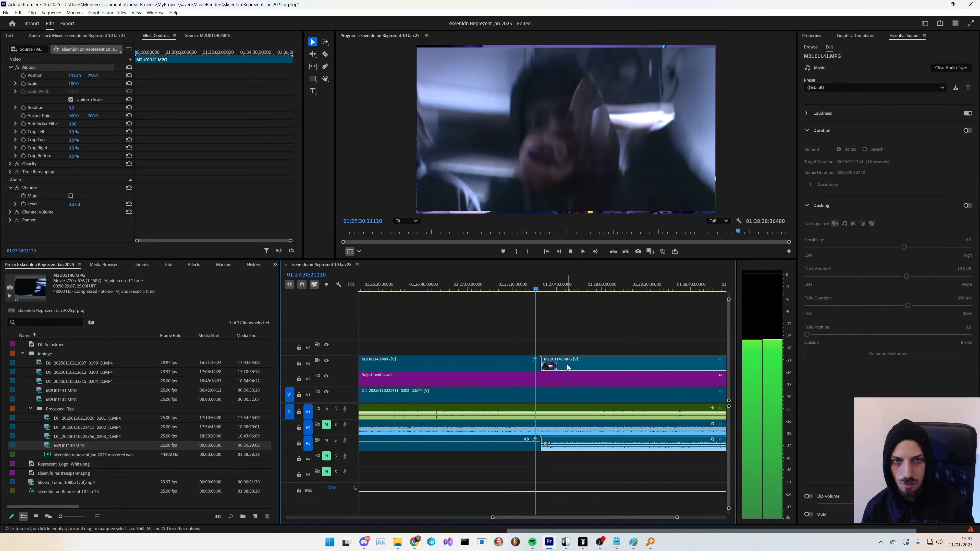
click(328, 441)
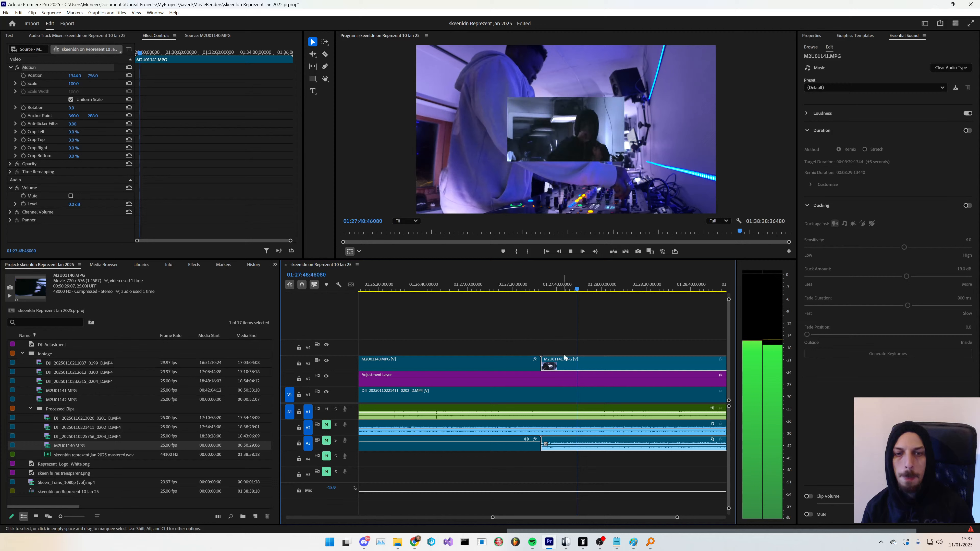
- Copy the Motion settings from M2U01140.MPG and paste them onto M2U01141.MPG
click(482, 447)
key(space)
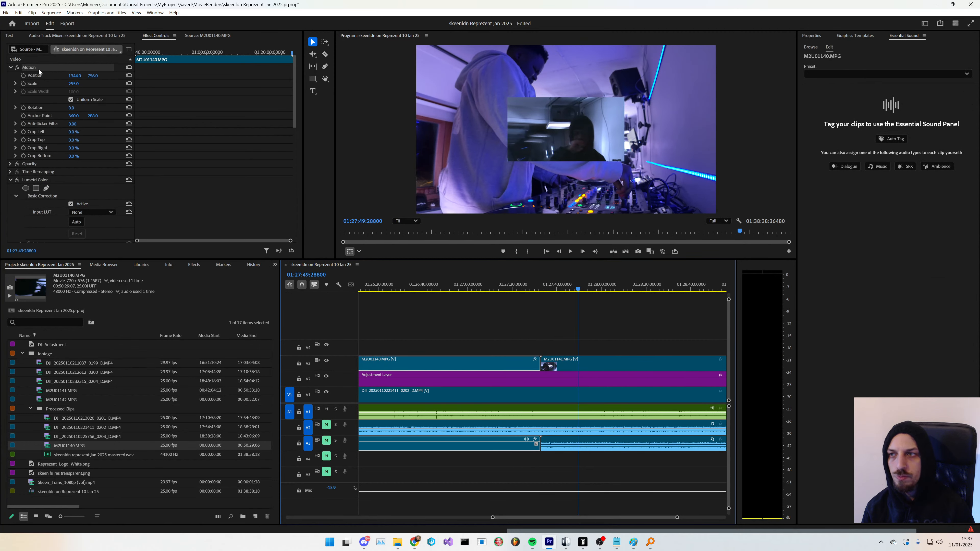
click(41, 71)
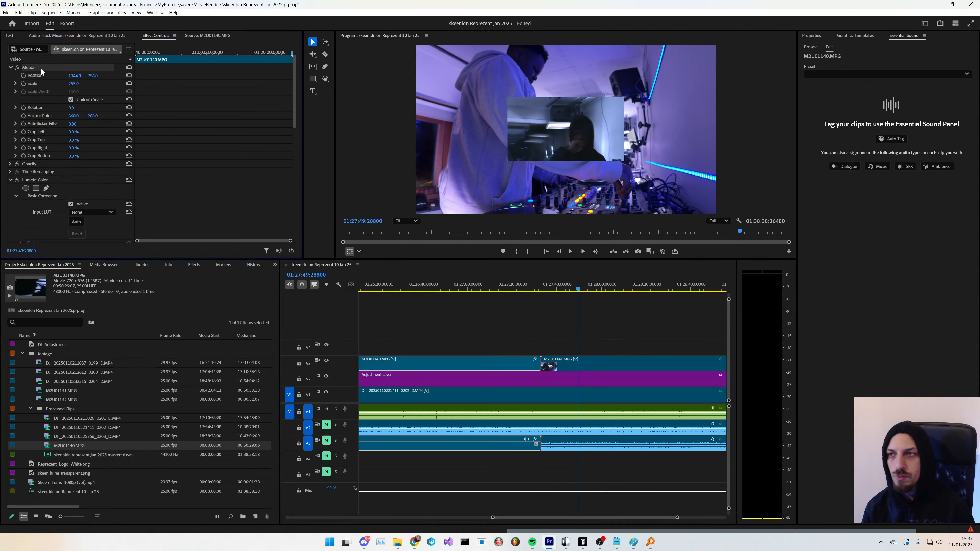
click(591, 368)
key(ctrl+v)
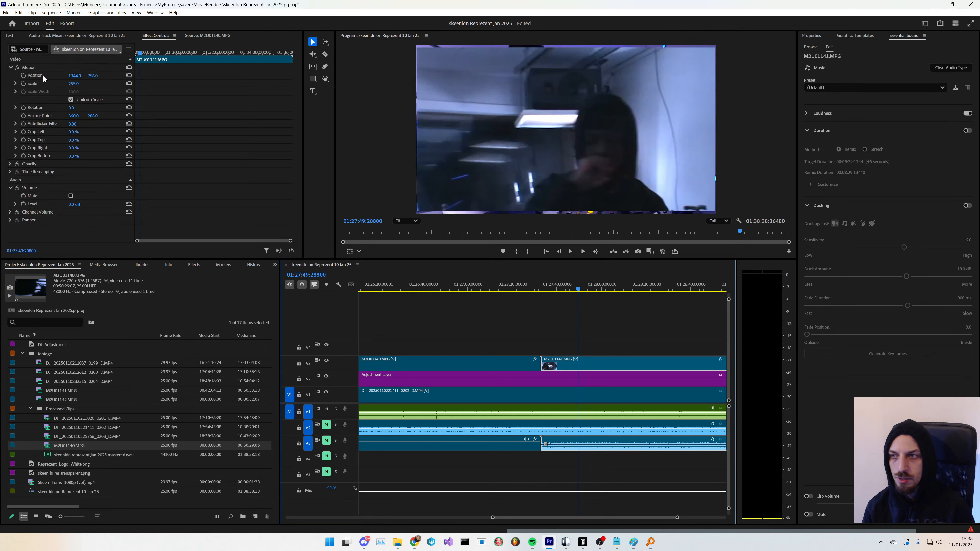
click(9, 68)
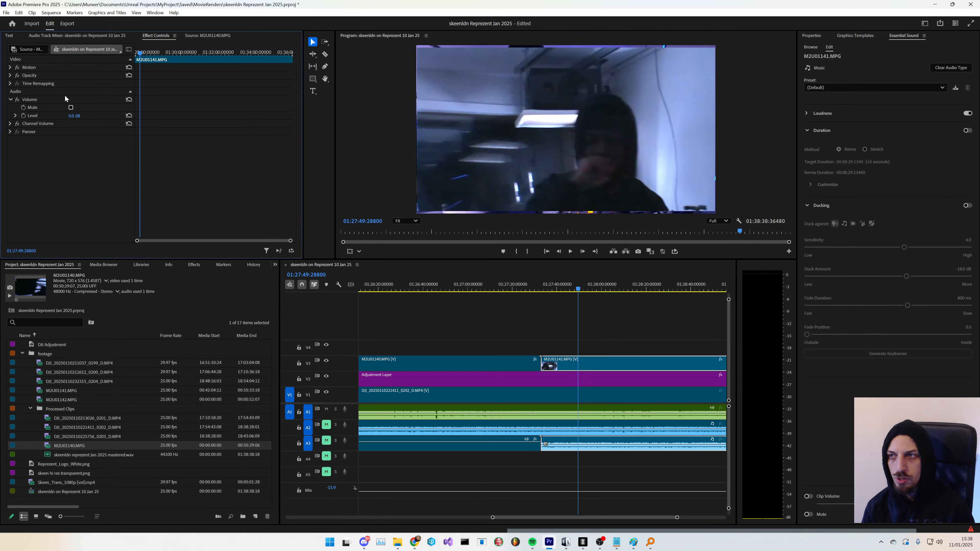
- Copy the Lumetri Color effect from M2U01140.MPG, paste it onto M2U01141.MPG, and play back
click(473, 365)
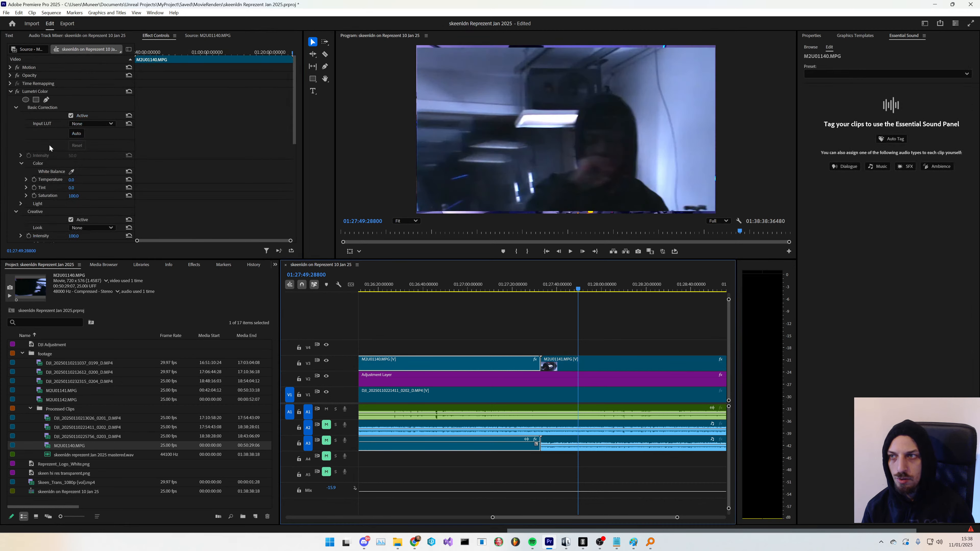
click(11, 92)
click(59, 92)
click(582, 364)
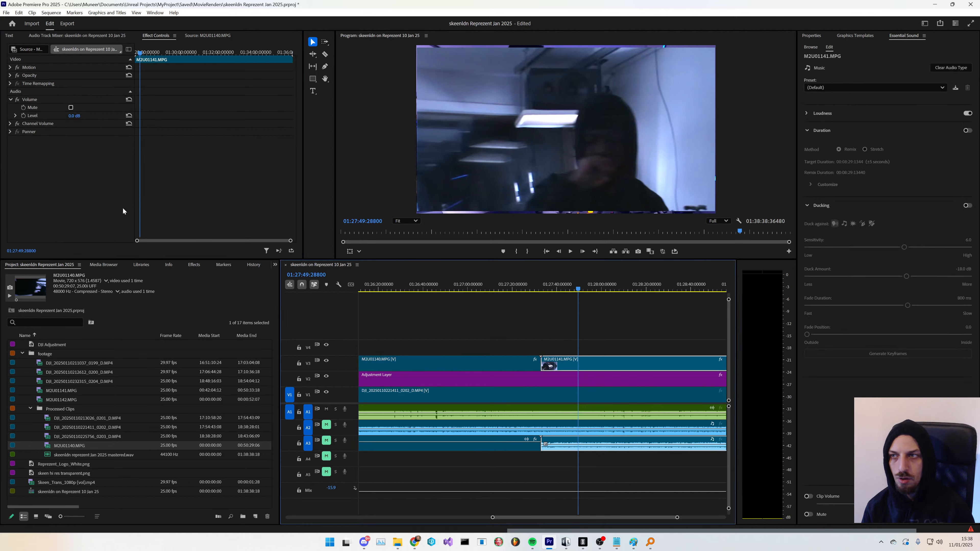
click(68, 194)
key(ctrl+v)
key(space)
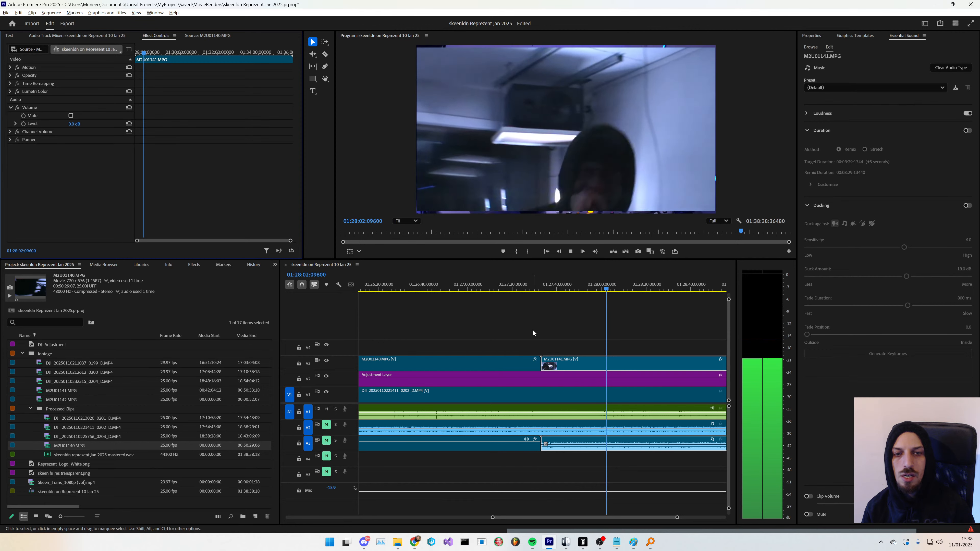
- Review the playback of the second Handycam clip along the timeline
scroll(529, 331, down, 3)
scroll(527, 331, down, 1)
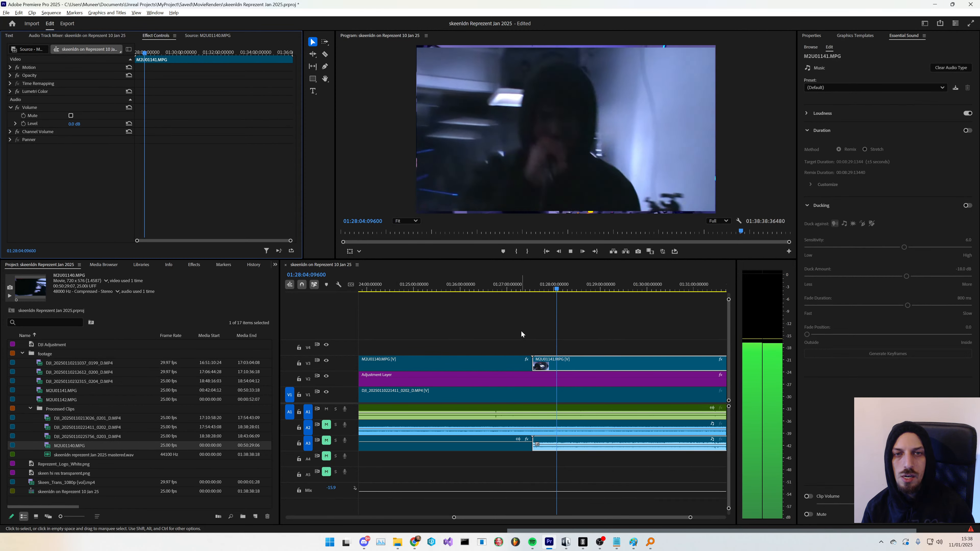
scroll(511, 331, down, 3)
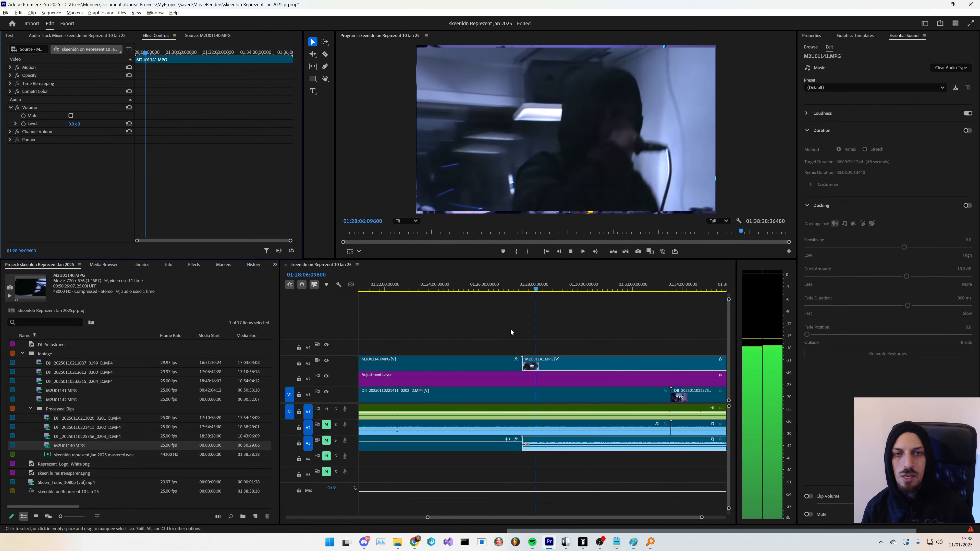
scroll(508, 329, down, 2)
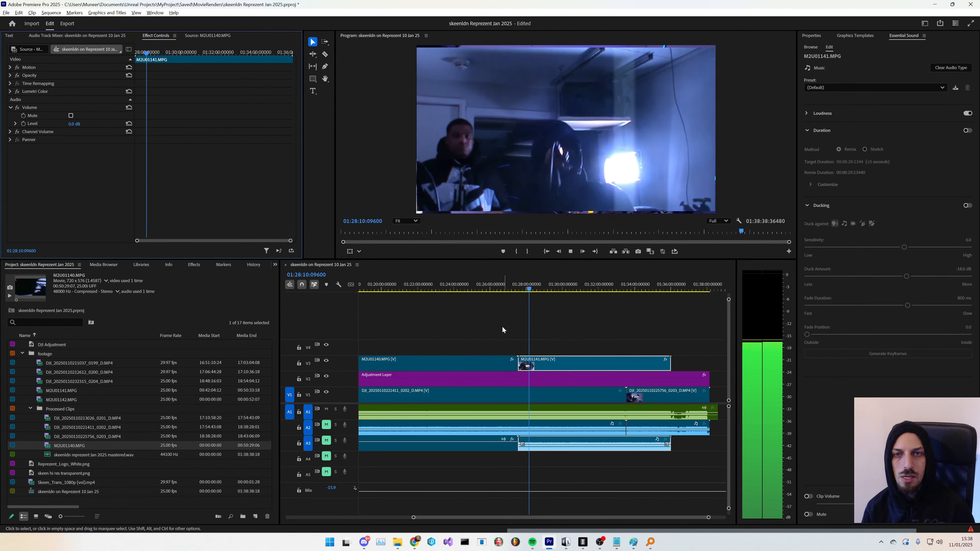
scroll(498, 329, down, 2)
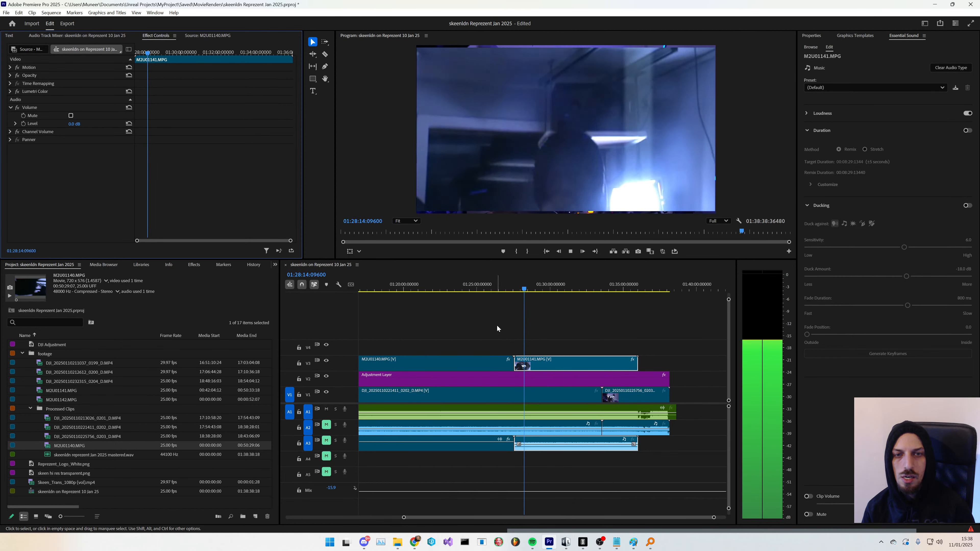
scroll(497, 328, down, 2)
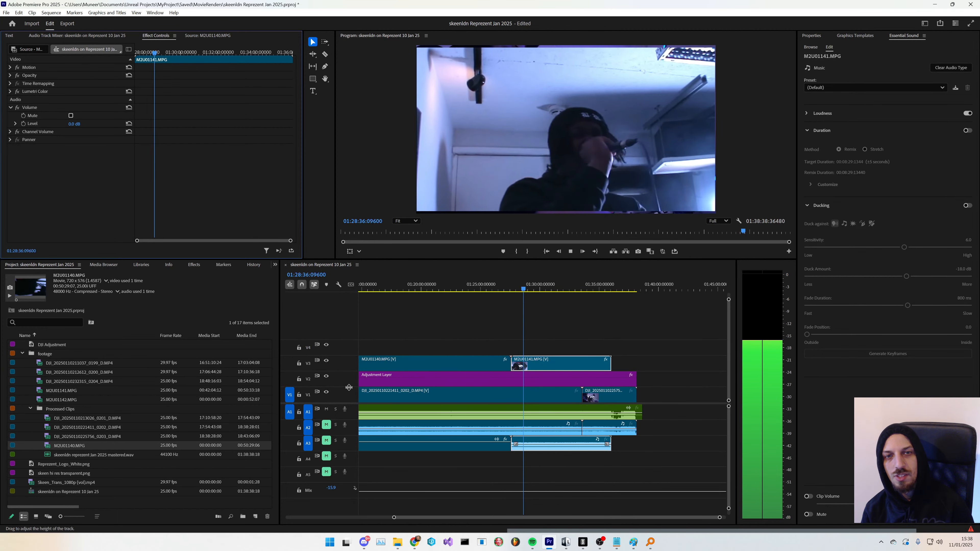
key(space)
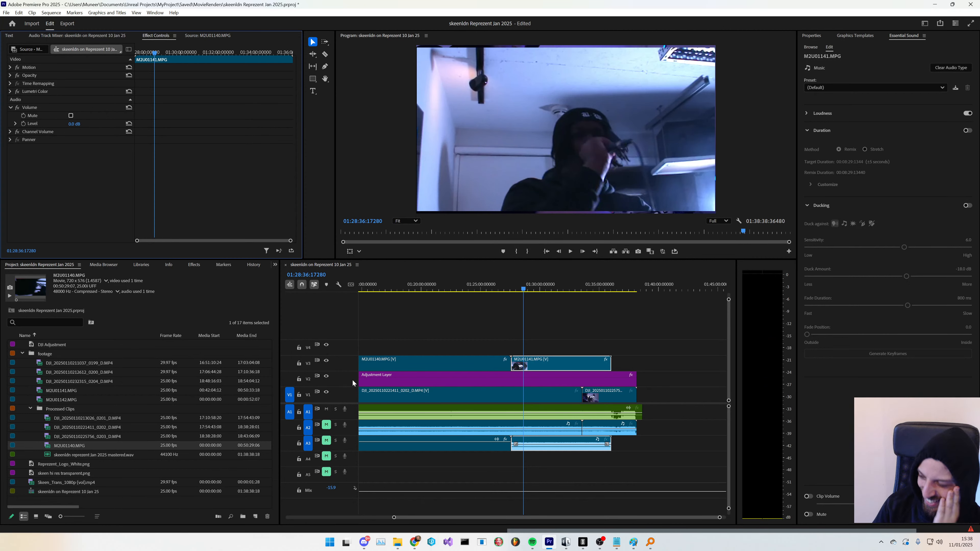
- Switch to OBS to check the live stream, then return to Premiere Pro's timeline
key(alt+Tab)
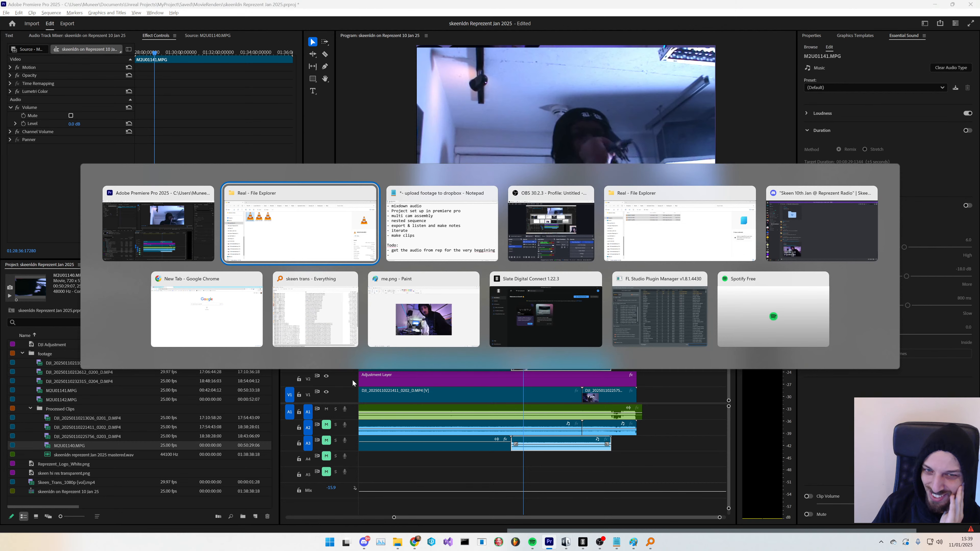
key(alt+Tab)
key(alt+Tab)
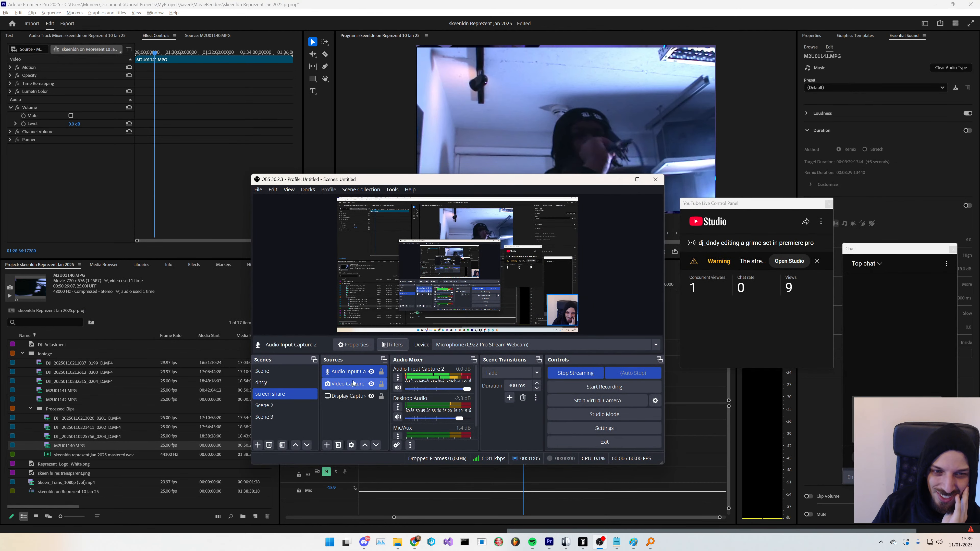
key(alt+Tab)
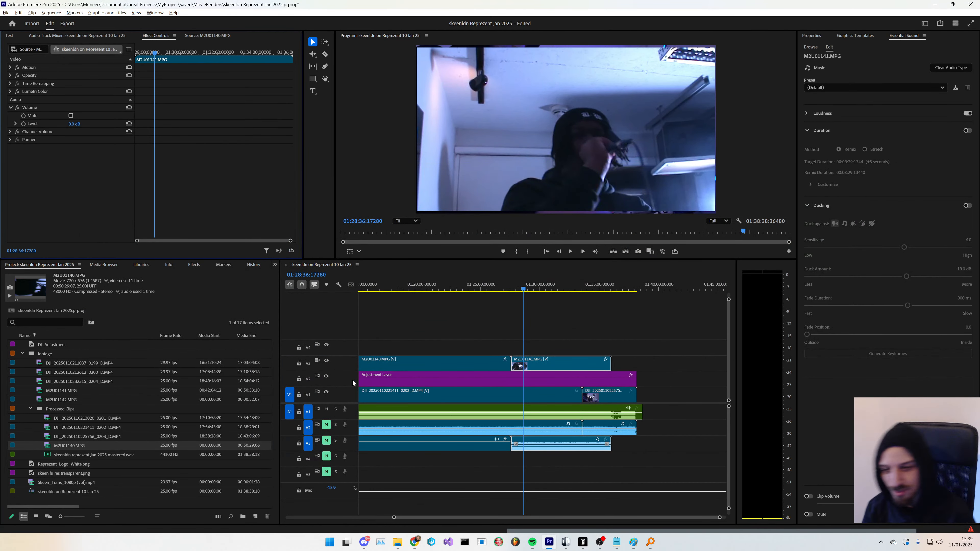
scroll(524, 475, down, 6)
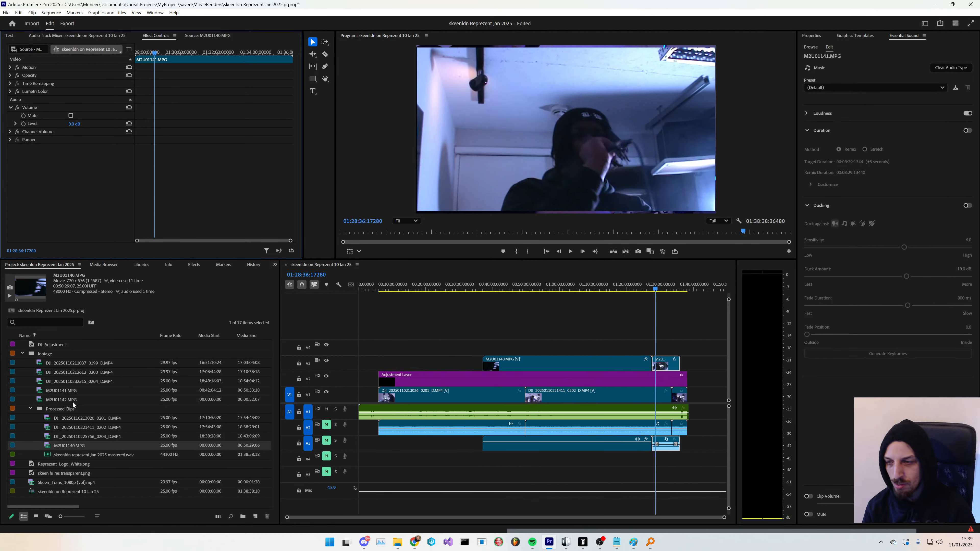
- Preview the M2U01142.MPG clip in the source monitor and delete it from the project
drag(72, 391, 691, 367)
click(75, 392)
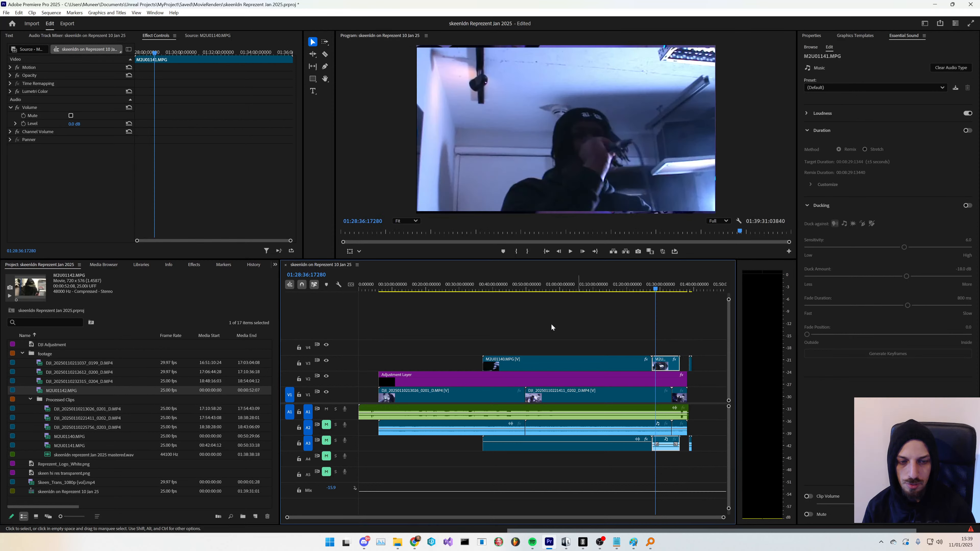
double_click(79, 391)
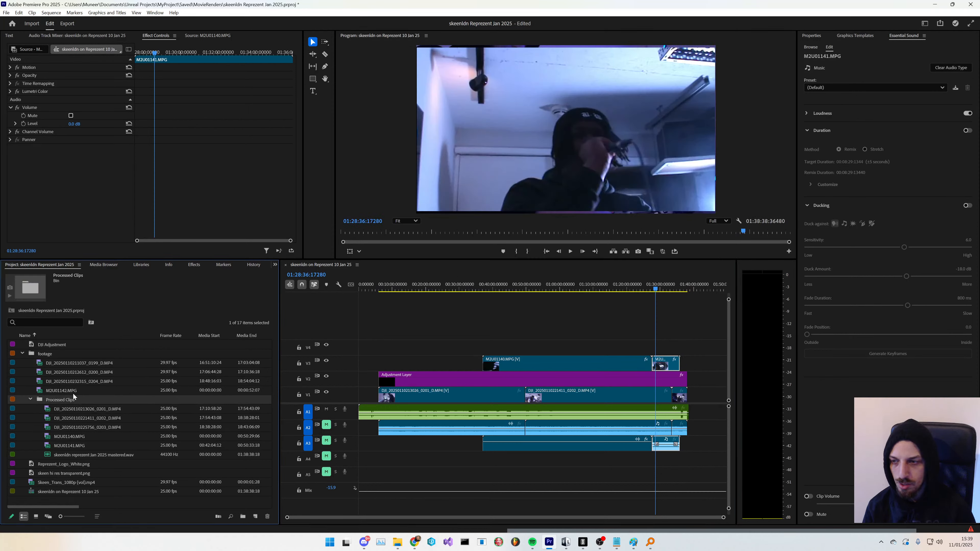
key(space)
key(space)
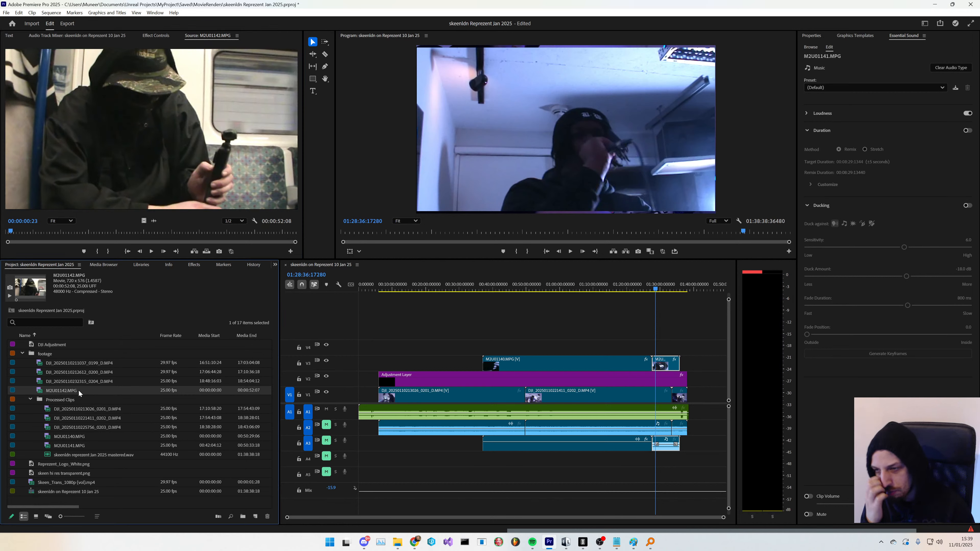
key(Delete)
click(94, 382)
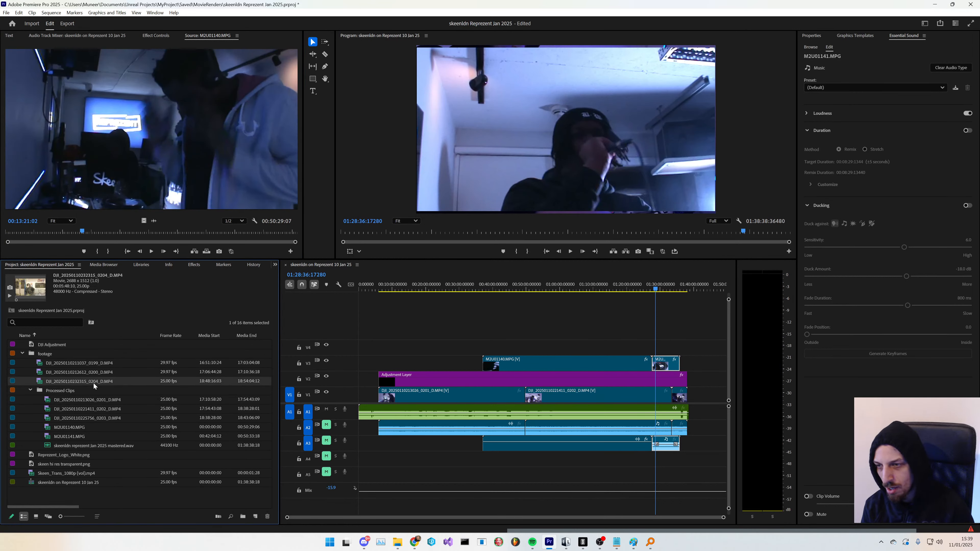
key(Delete)
click(95, 373)
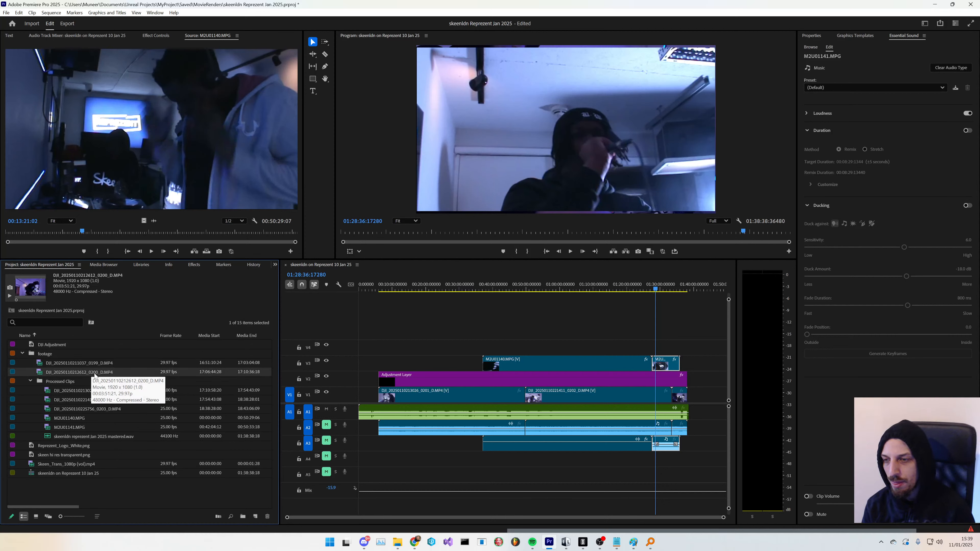
- Switch to Notepad to review the workflow notes, then return to Premiere Pro
key(alt+Tab)
key(alt+Tab)
key(alt+Tab)
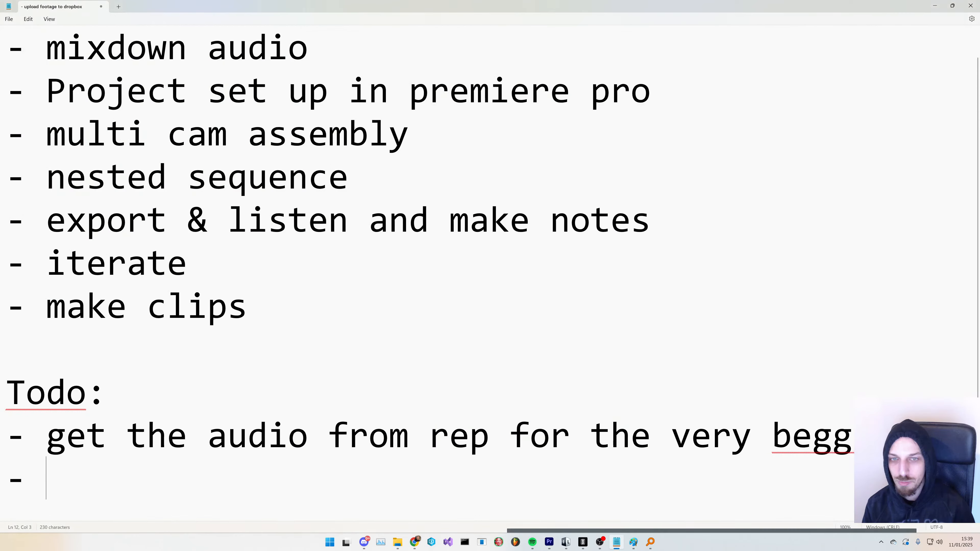
click(127, 177)
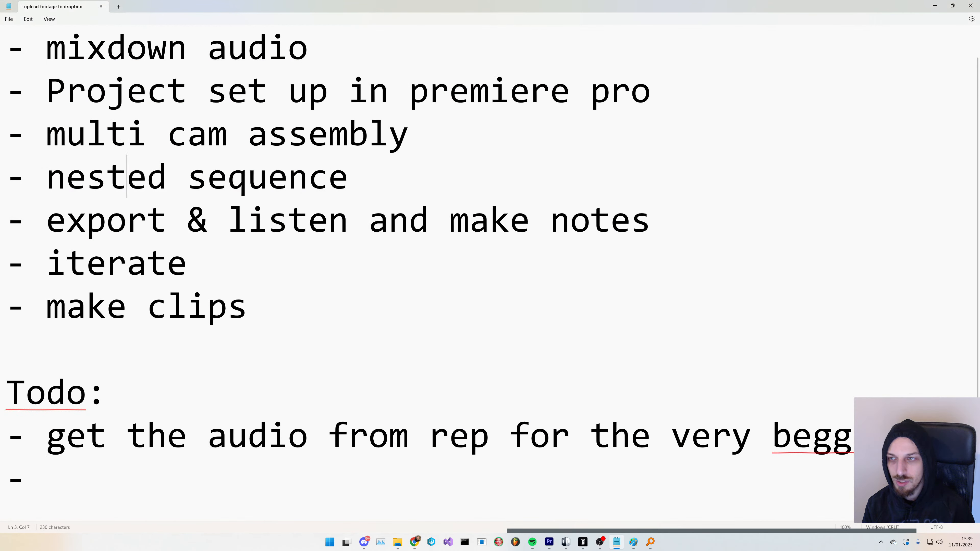
drag(419, 143, 1, 56)
click(207, 178)
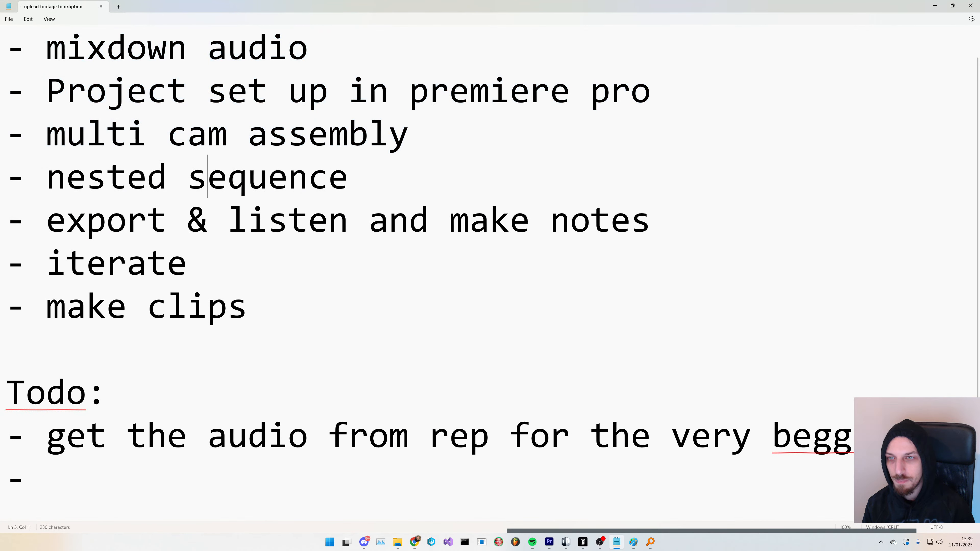
drag(349, 178, 4, 177)
key(alt+Tab)
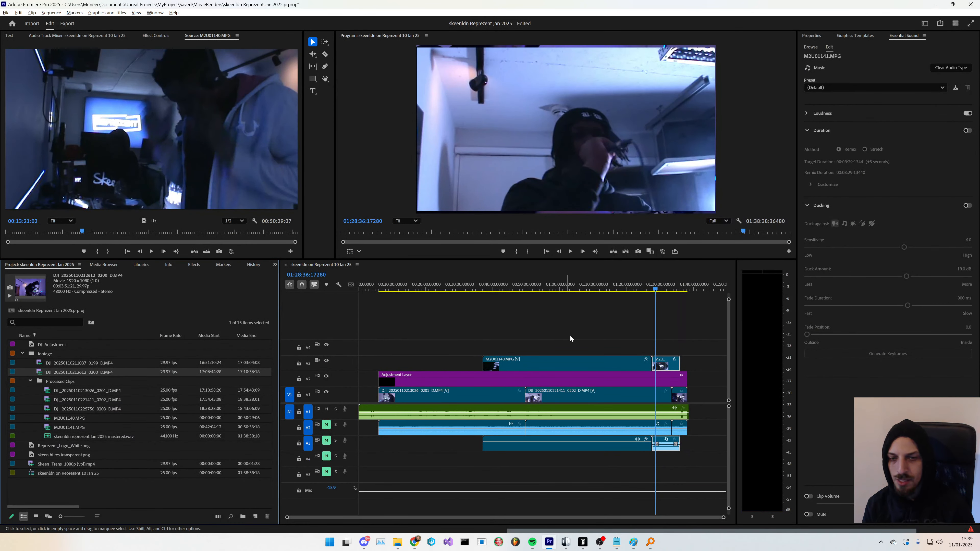
click(665, 347)
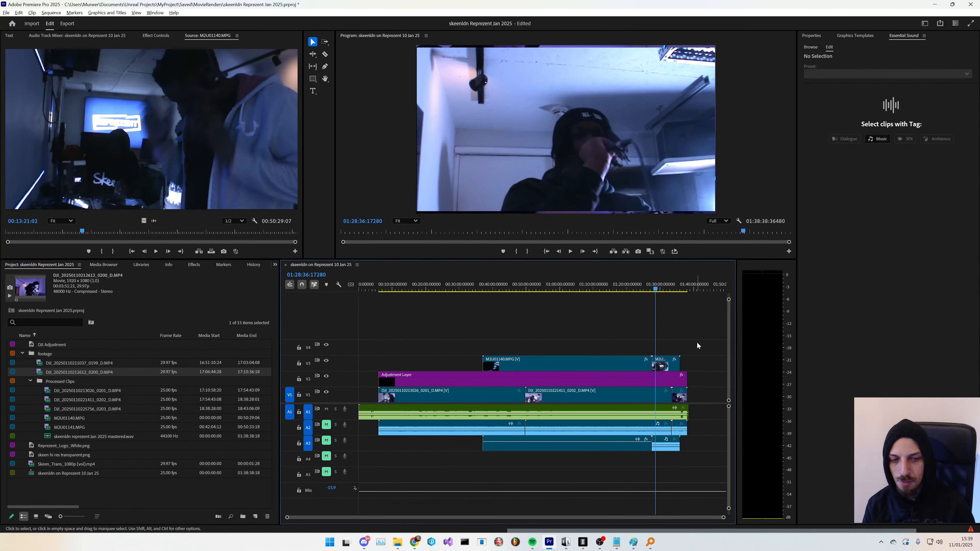
drag(698, 346, 544, 370)
right_click(576, 370)
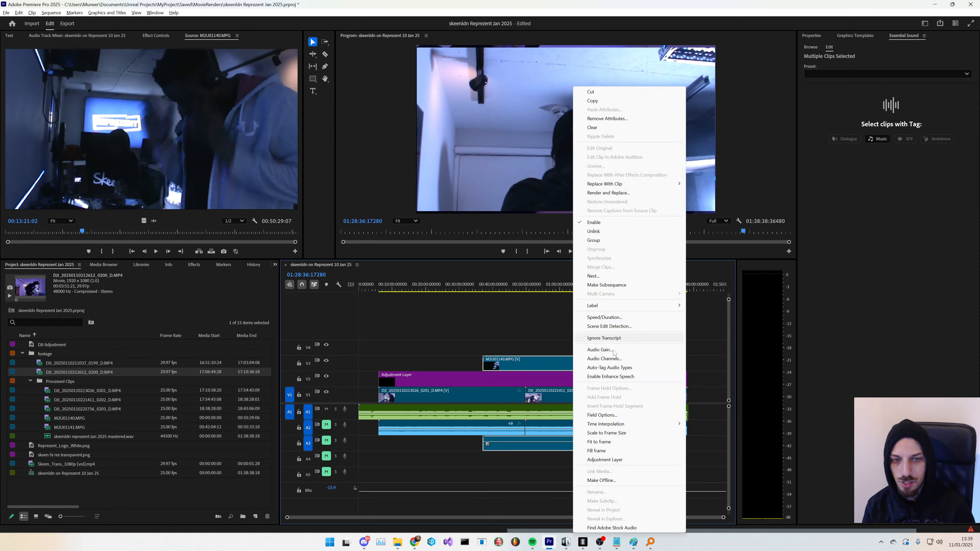
click(526, 493)
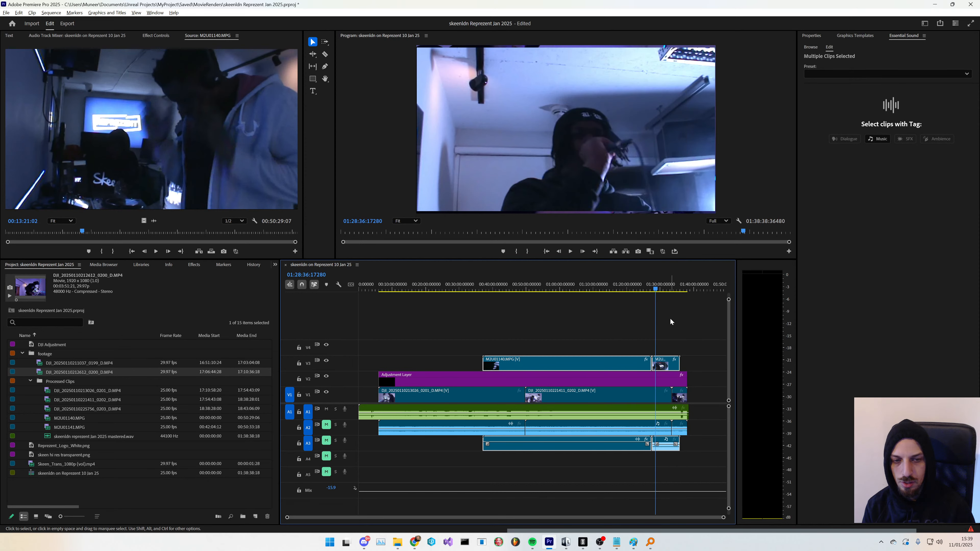
- Play back the sequence from near its end
click(677, 290)
click(680, 289)
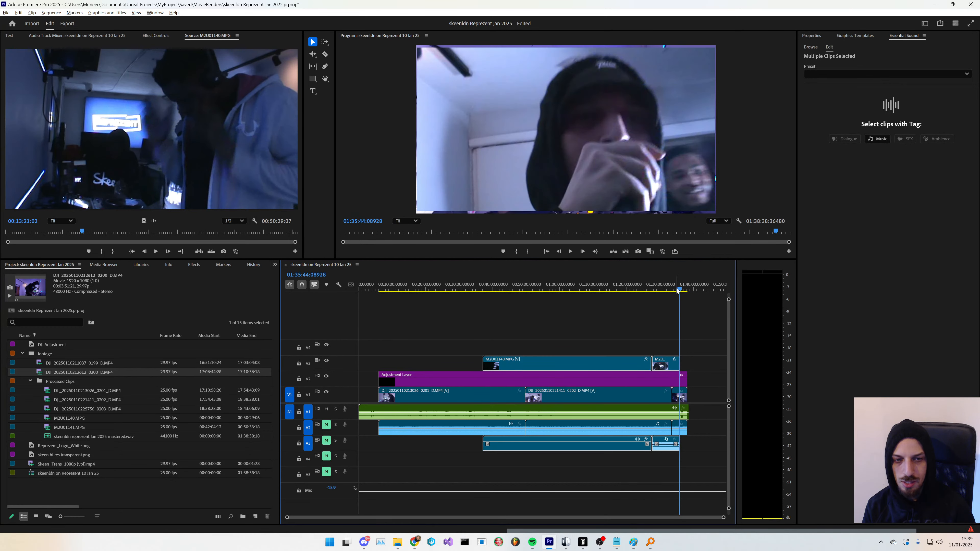
click(676, 290)
key(space)
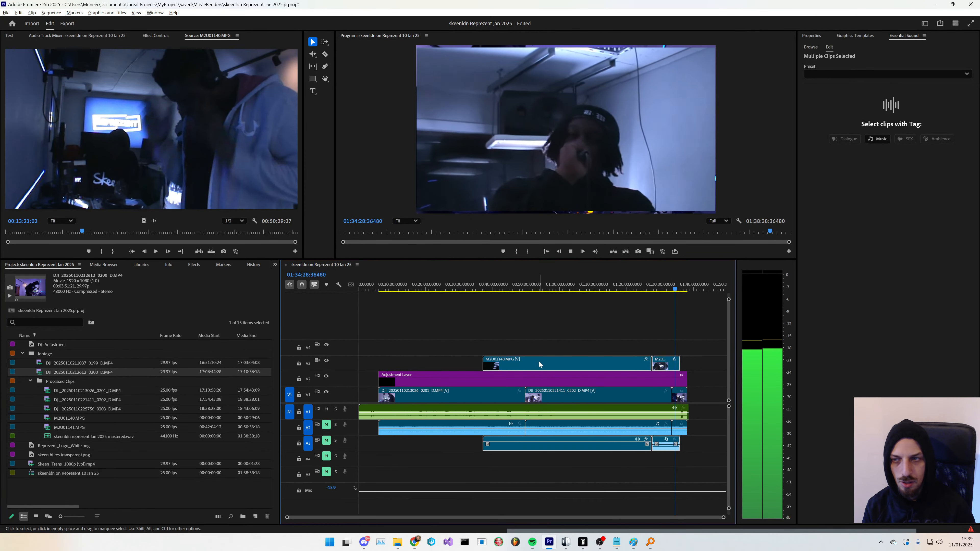
- Inspect the M2U01140.MPG clip's effect controls and collapse the Processed Clips bin
click(155, 35)
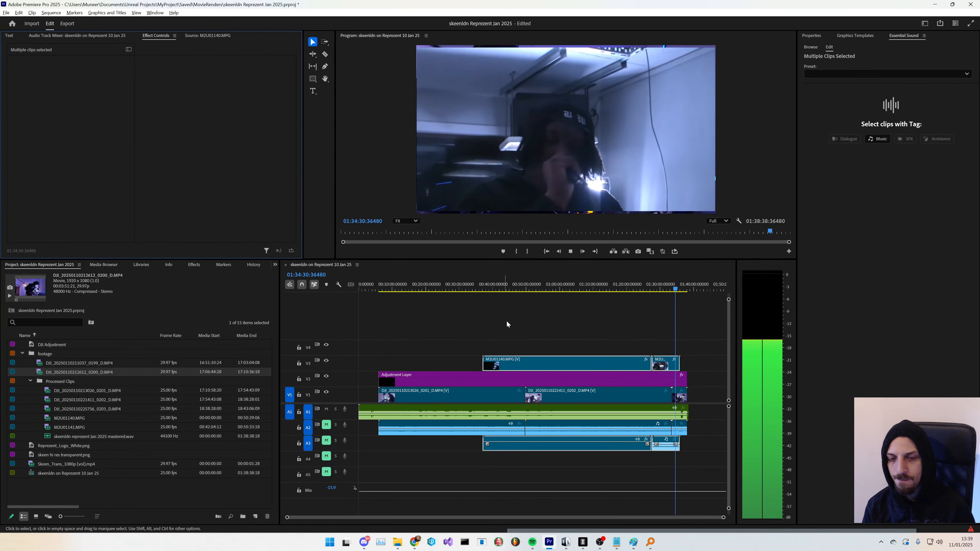
click(560, 360)
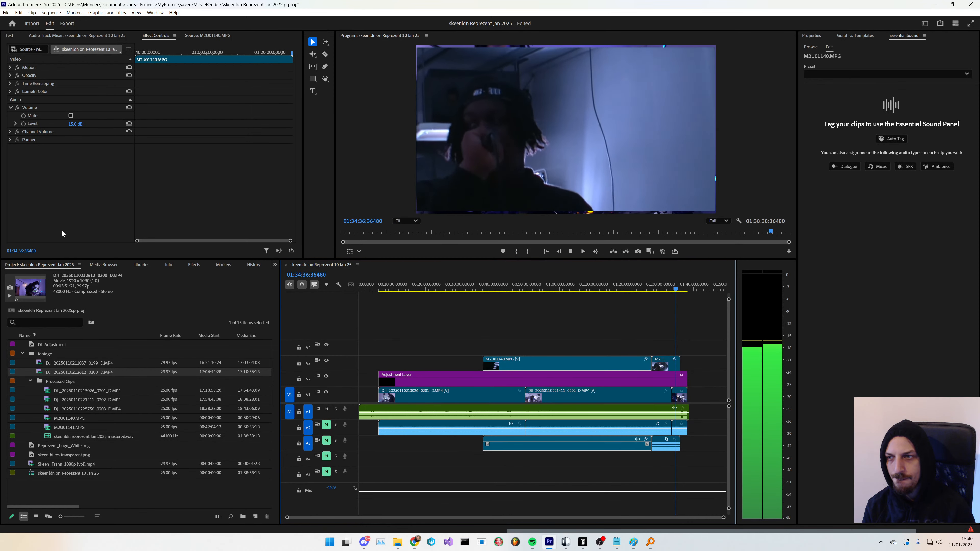
click(193, 265)
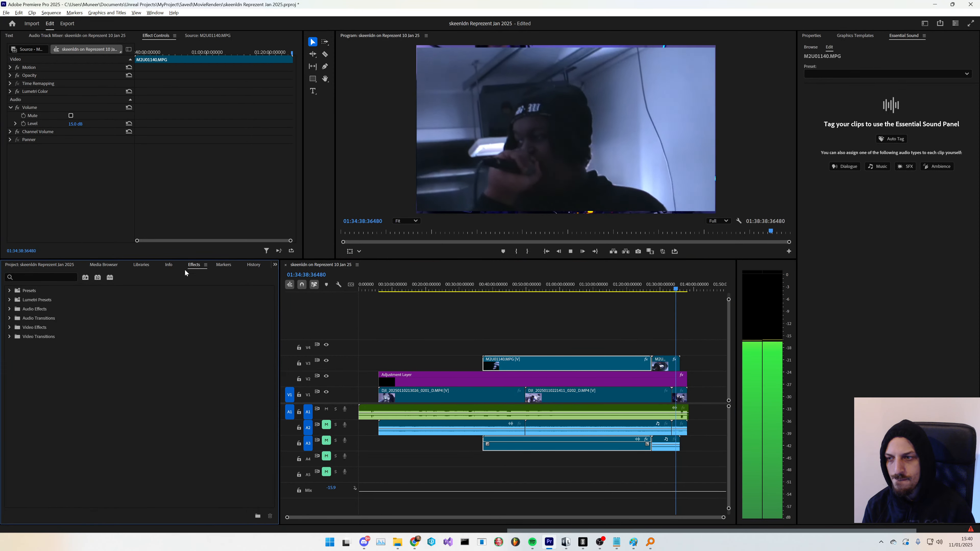
click(38, 265)
click(62, 372)
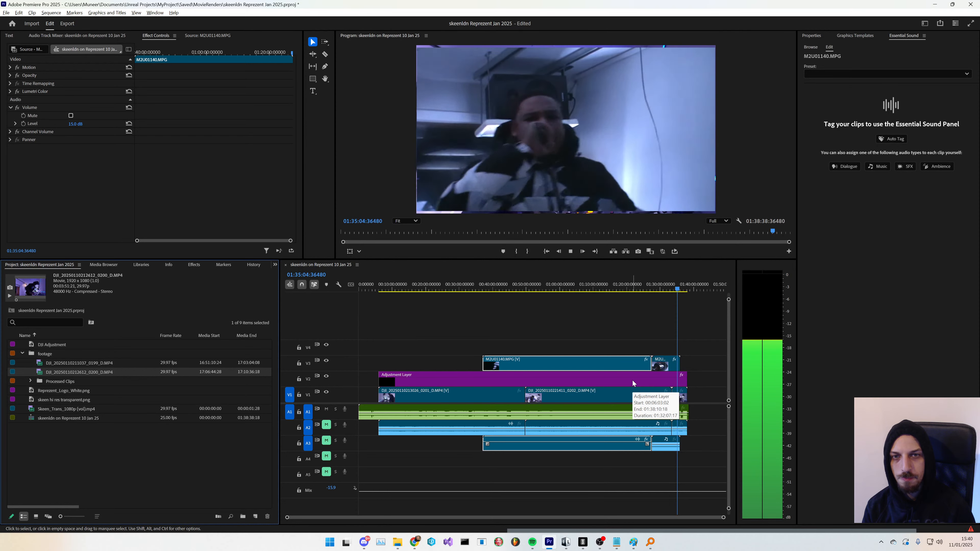
key(space)
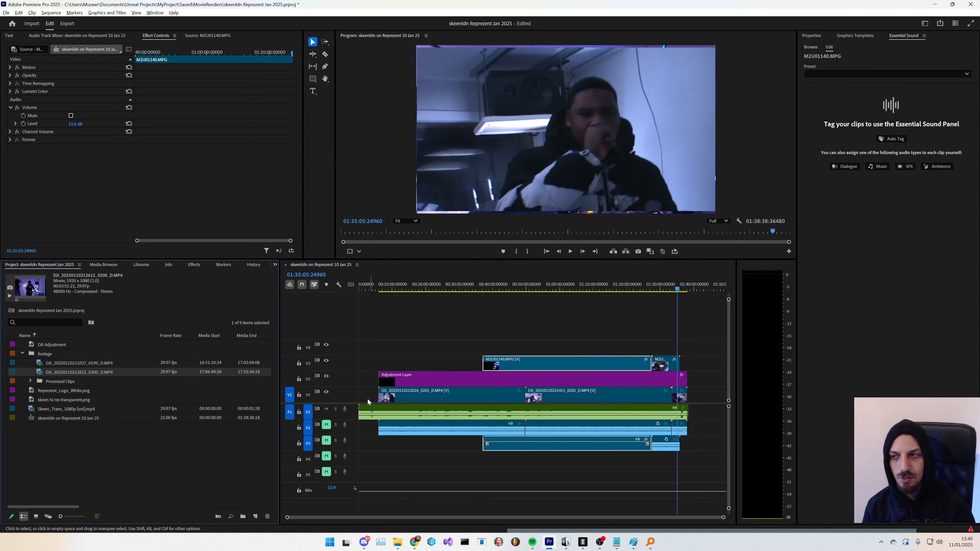
click(131, 436)
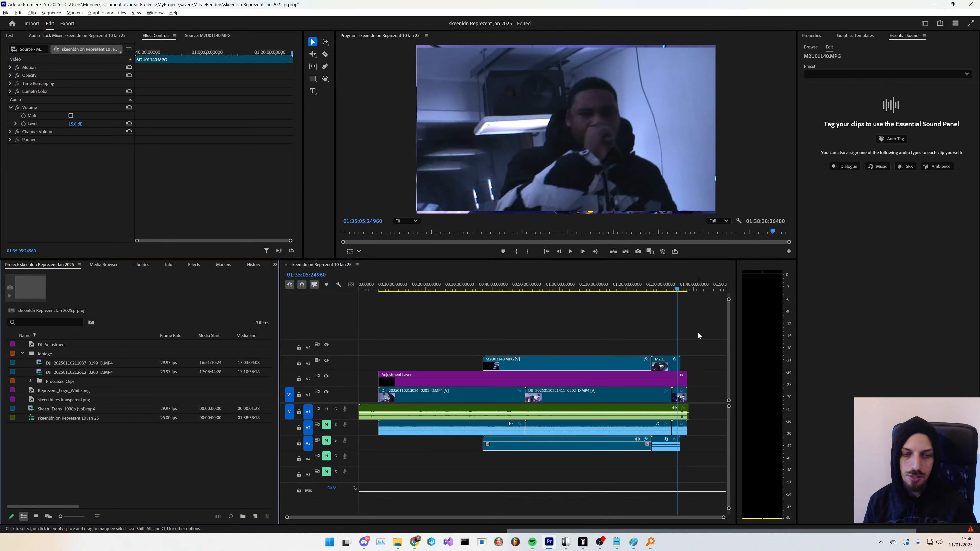
- Delete the adjustment layer from the V2 track
click(470, 380)
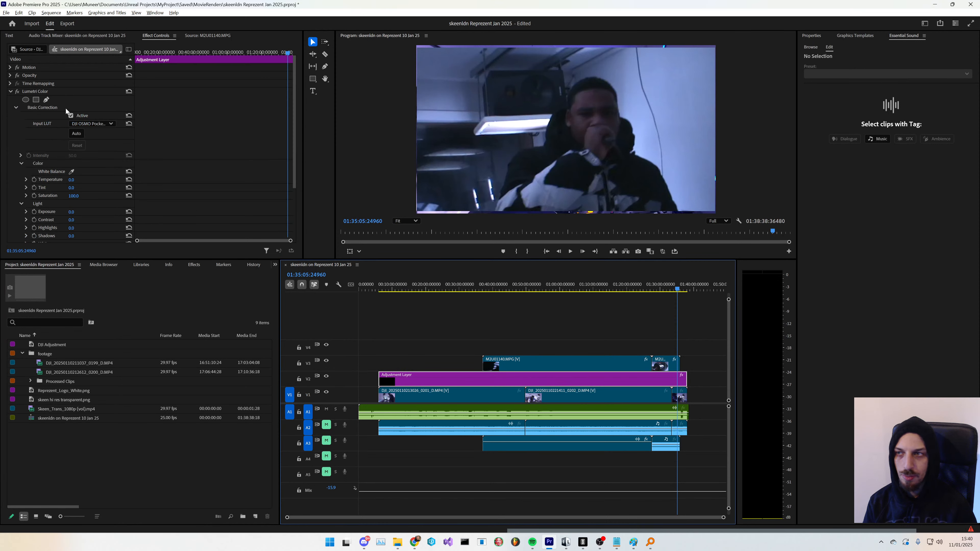
click(463, 396)
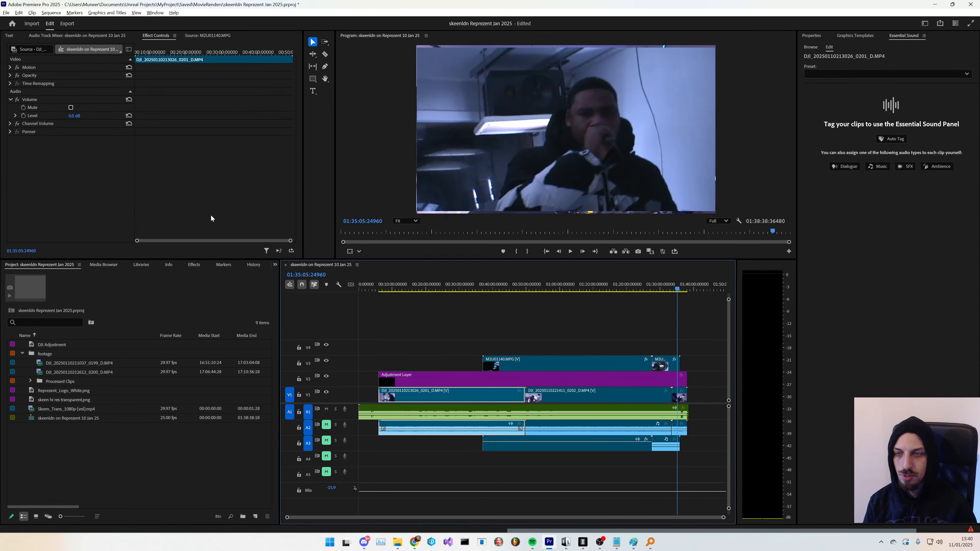
click(679, 394)
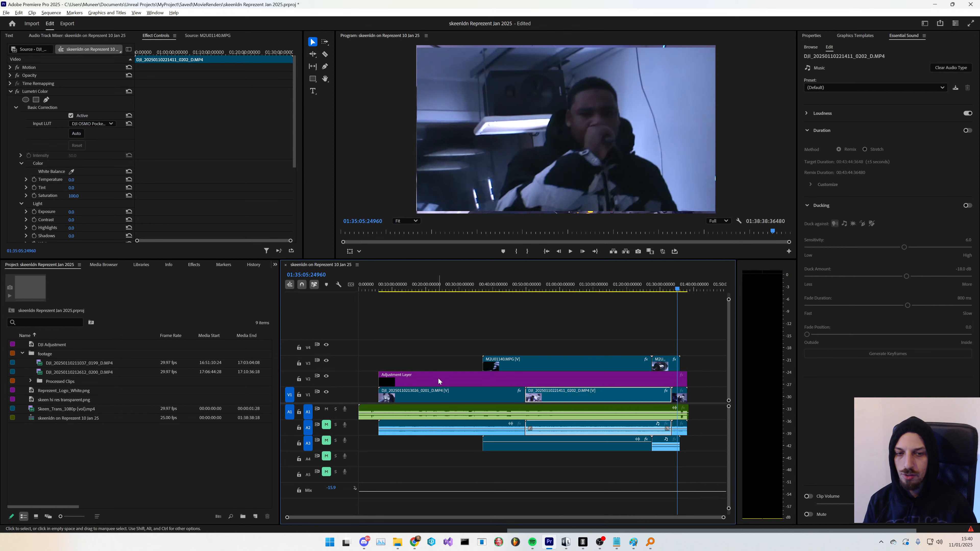
click(526, 384)
key(Delete)
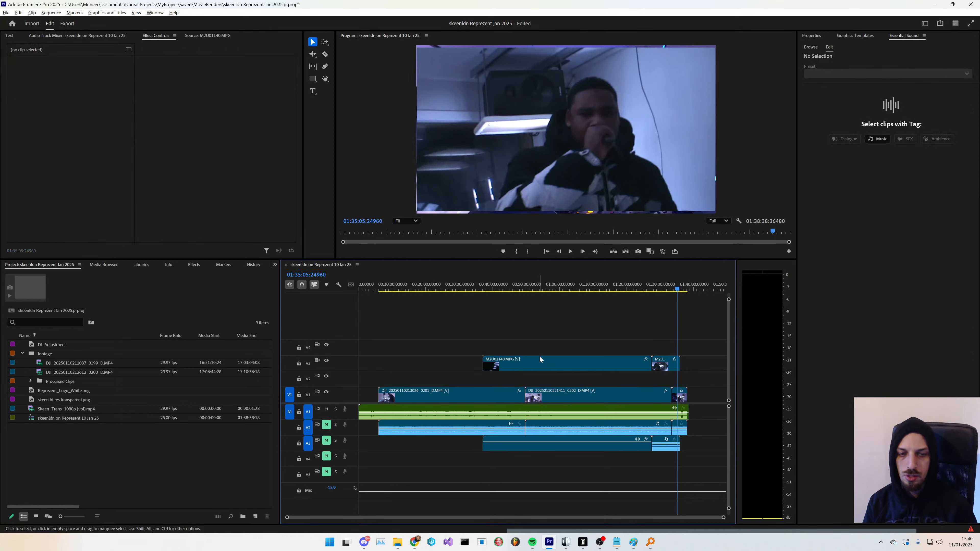
- Nest the two Handycam clips on track V3 into a sequence named HandyCam
drag(547, 336, 694, 374)
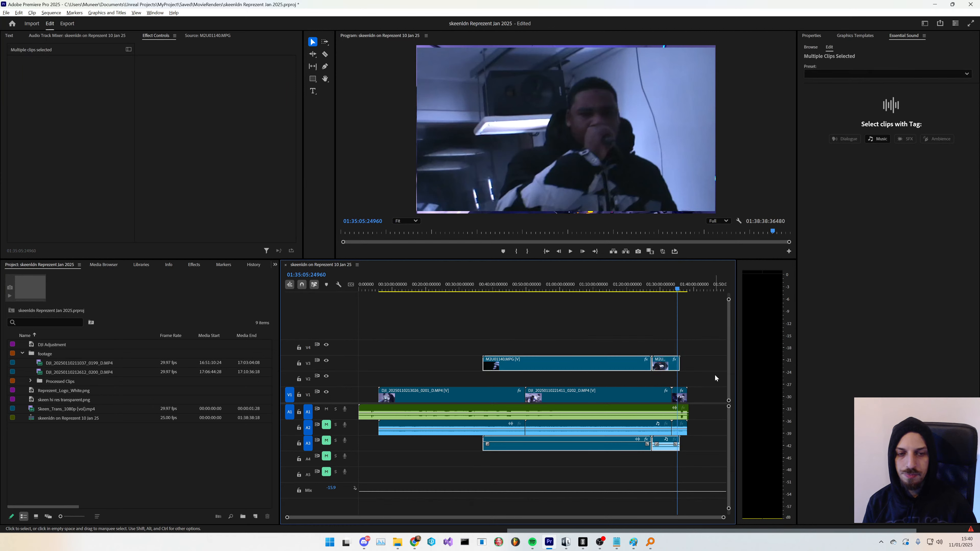
right_click(617, 366)
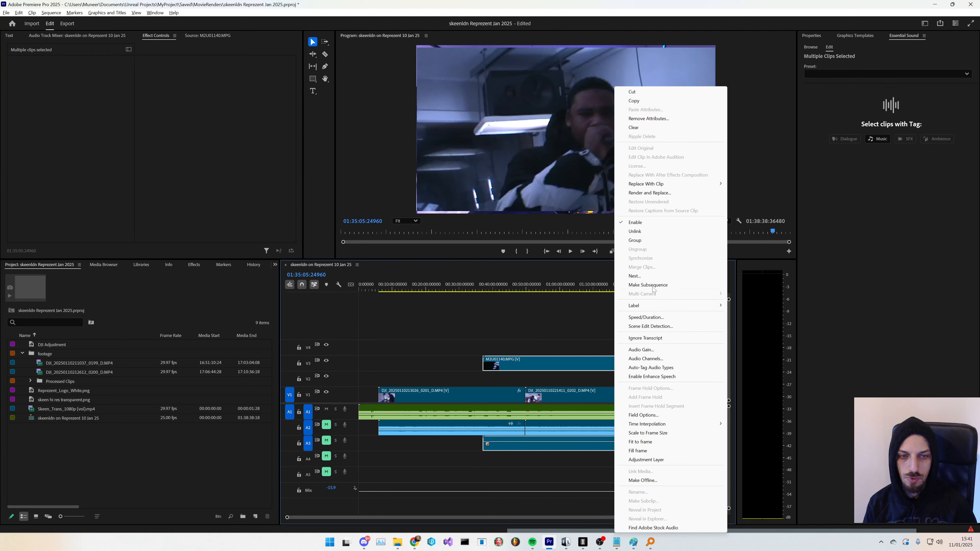
click(640, 276)
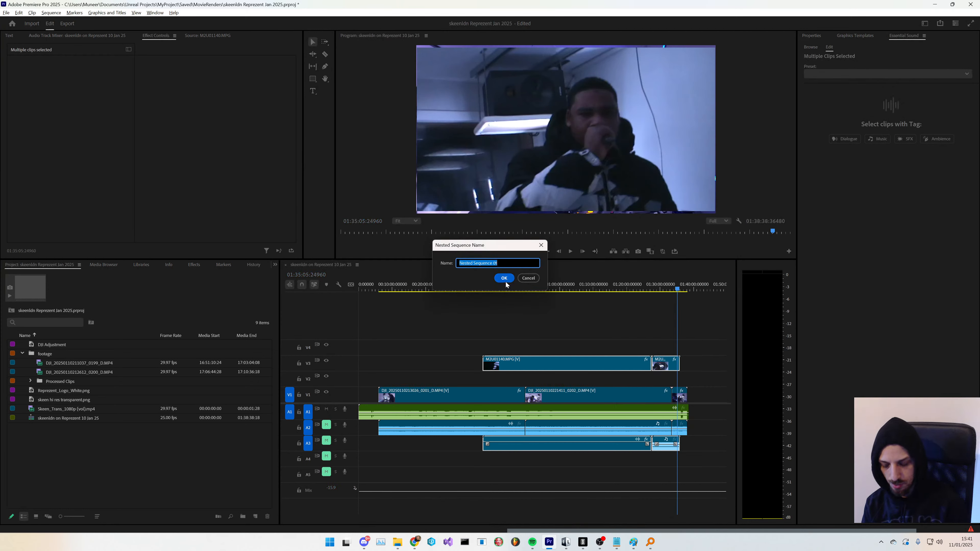
text(Han)
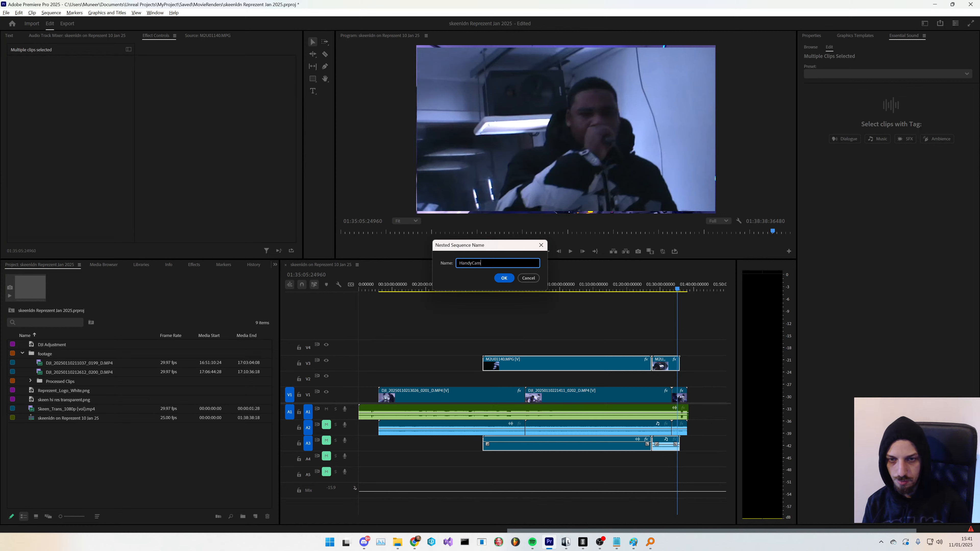
text(dyCam)
key(Return)
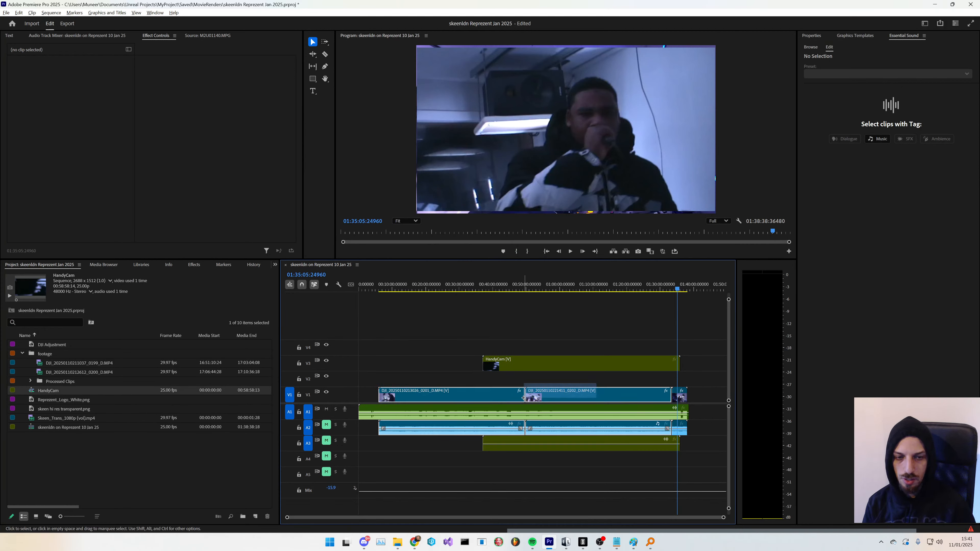
- Nest the DJI clips on track V1 into a sequence named DJI
drag(523, 398, 524, 398)
drag(700, 378, 474, 399)
right_click(494, 397)
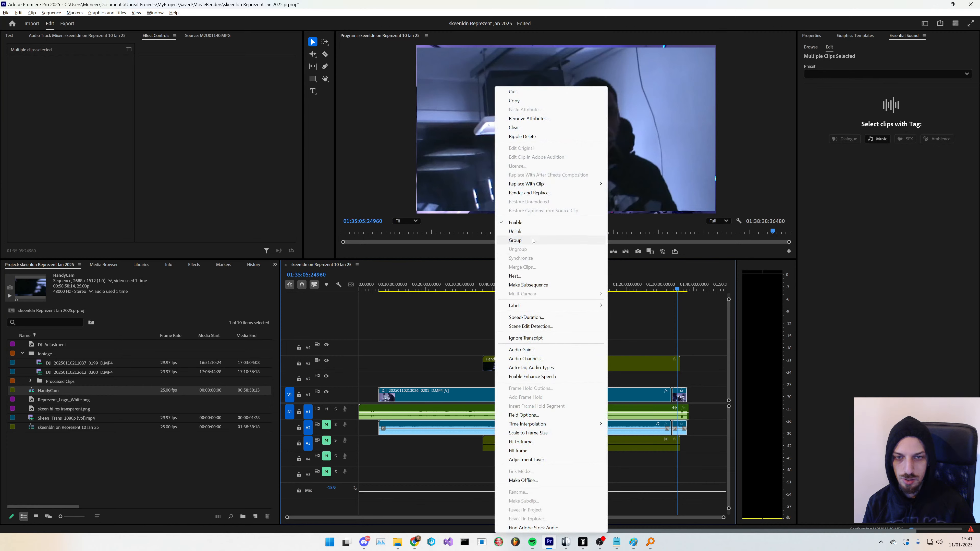
click(515, 275)
text(DJI)
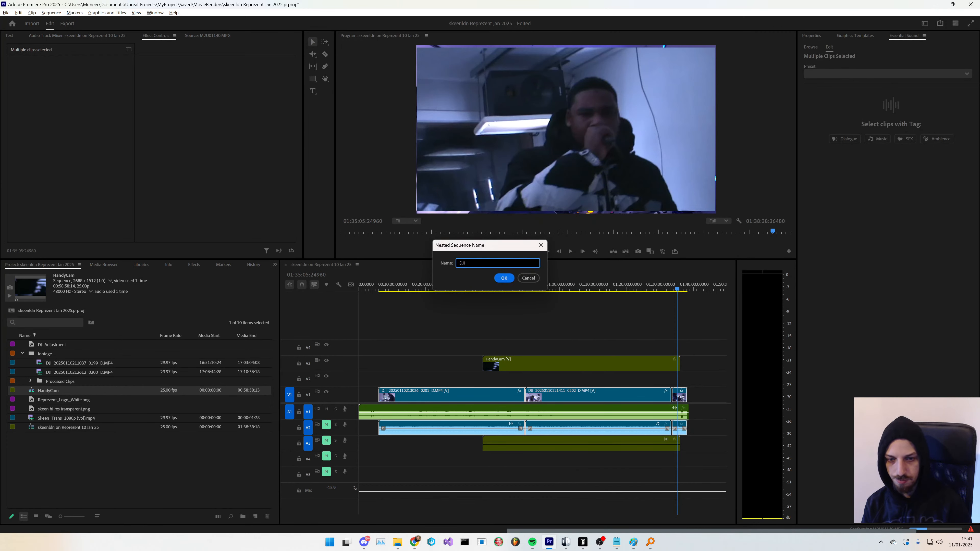
key(Return)
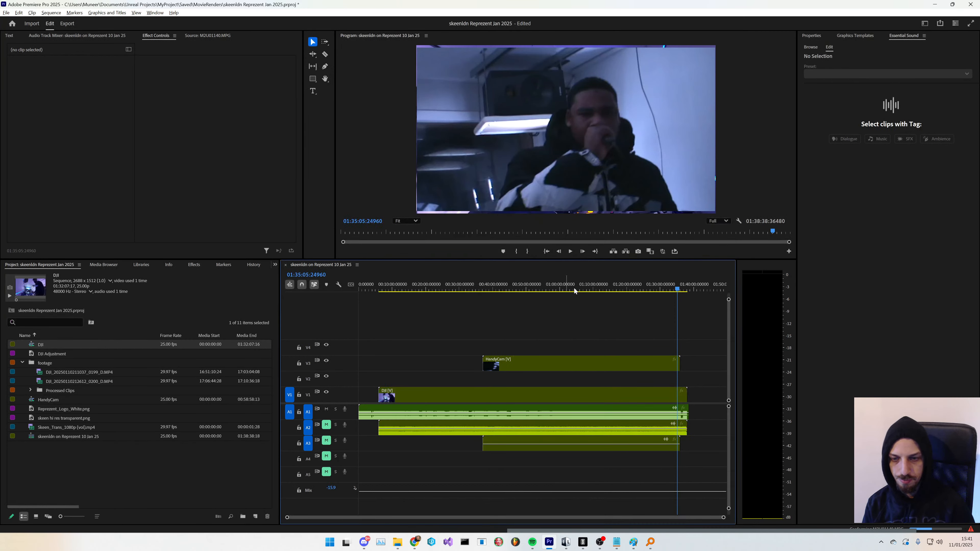
- Delete the Handycam and DJI audio clips from tracks A2 and A3
click(561, 451)
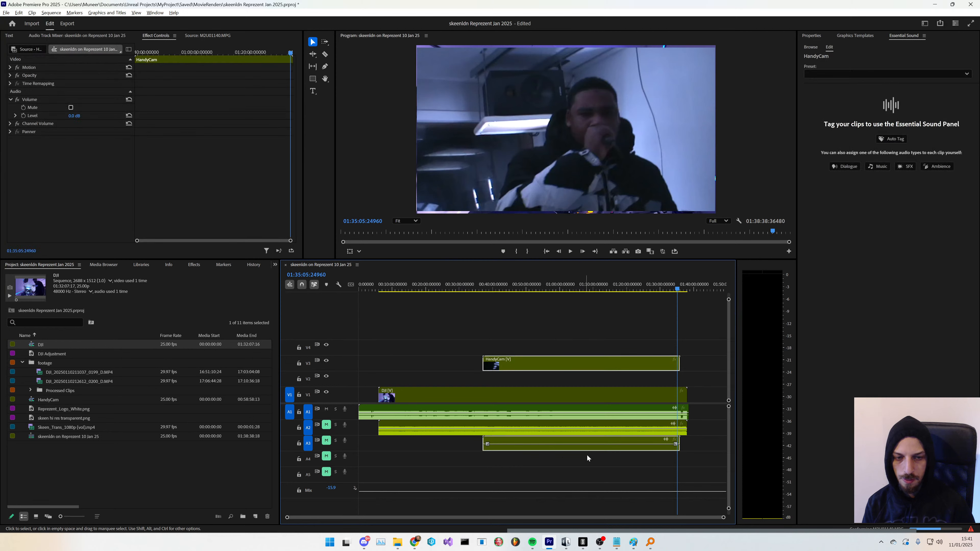
drag(697, 467, 571, 469)
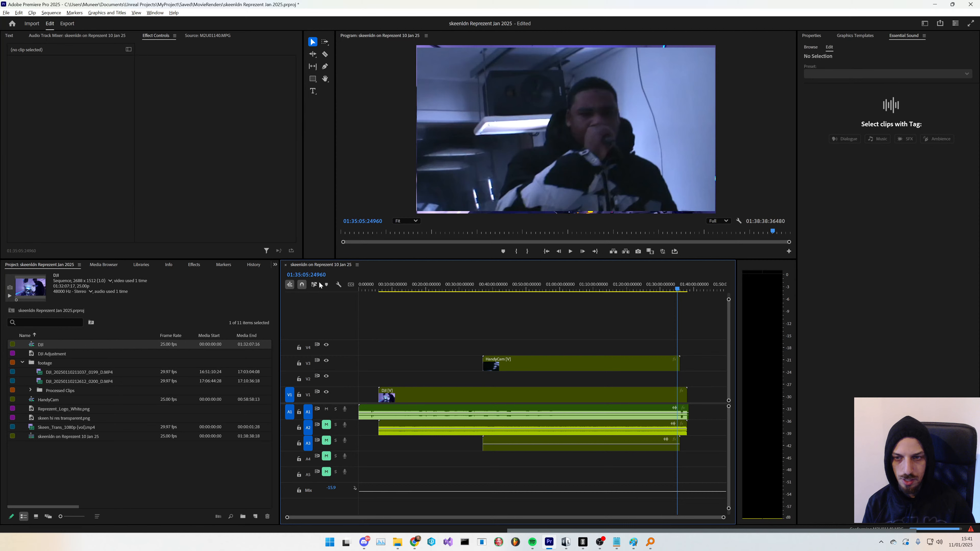
drag(723, 450, 476, 481)
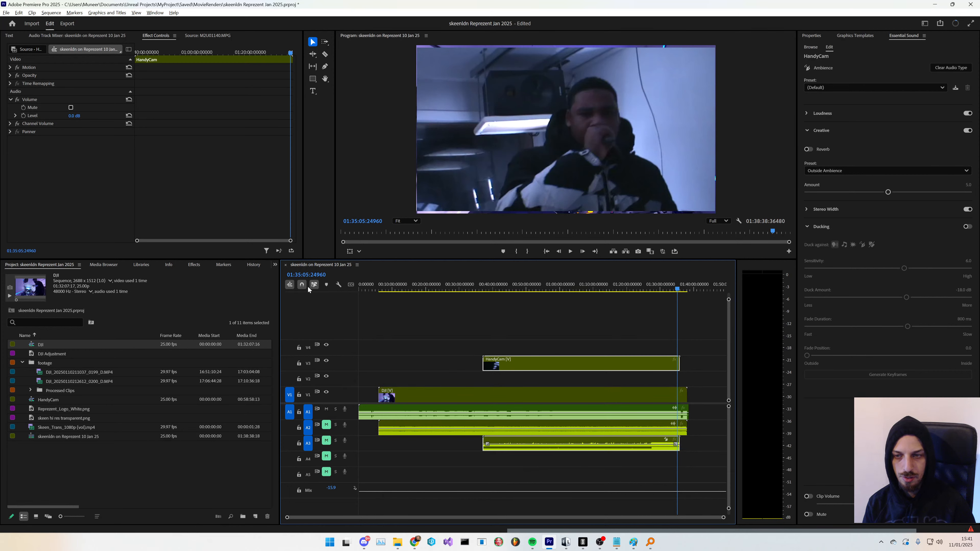
drag(703, 470, 608, 434)
key(Delete)
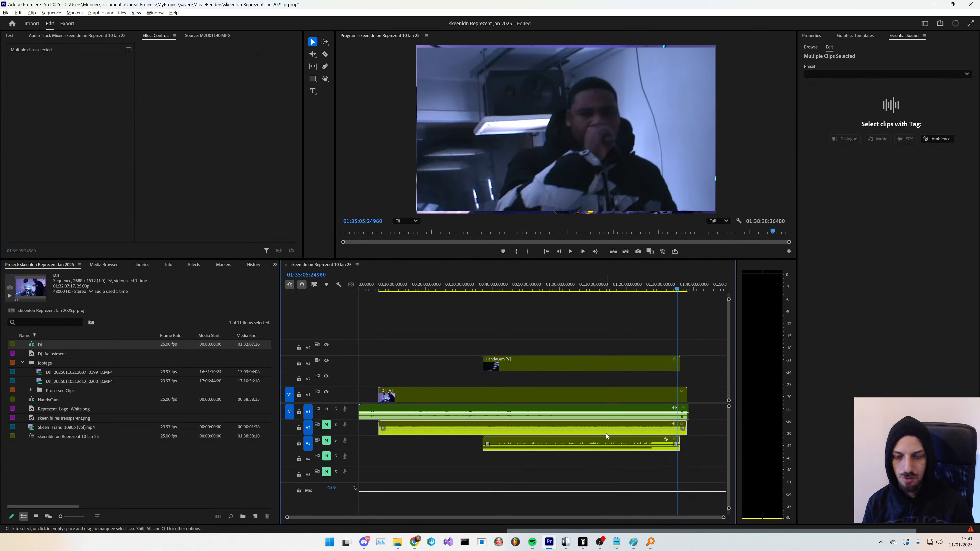
- Move the HandyCam nested clip down from track V3 to track V2
click(558, 365)
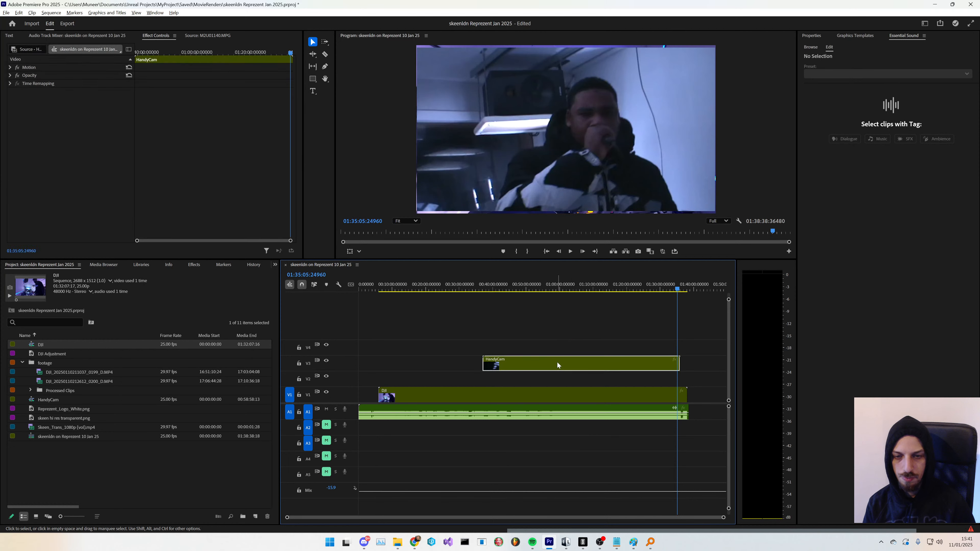
drag(558, 365, 558, 381)
click(197, 472)
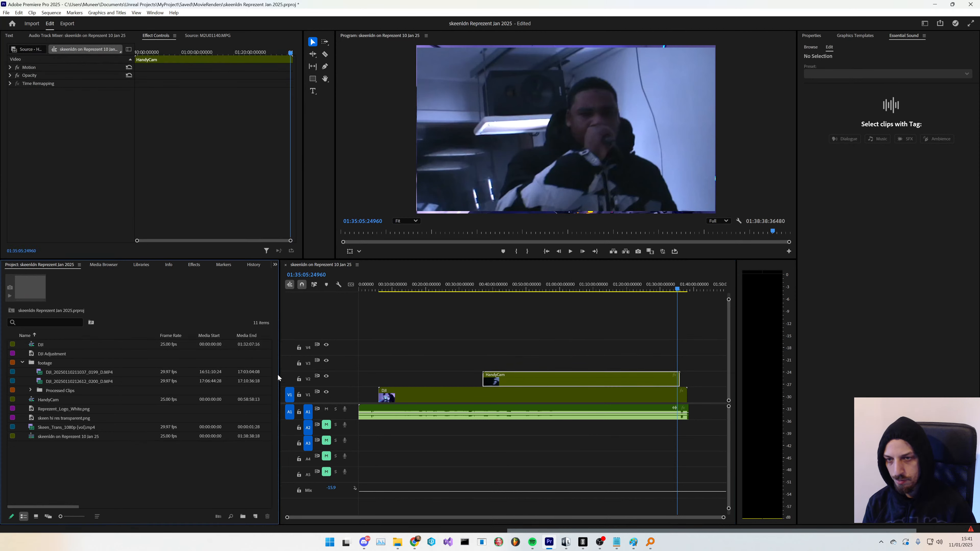
click(342, 268)
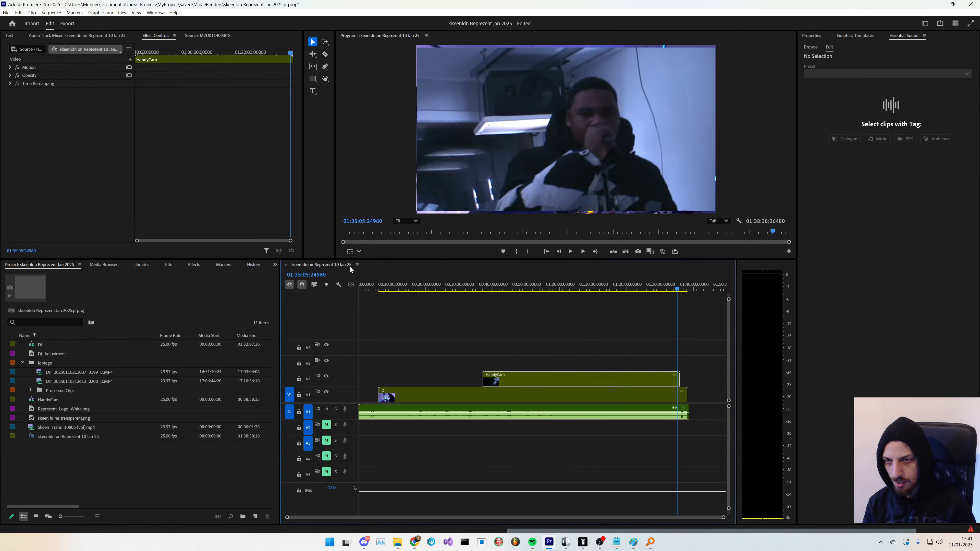
double_click(351, 267)
double_click(57, 37)
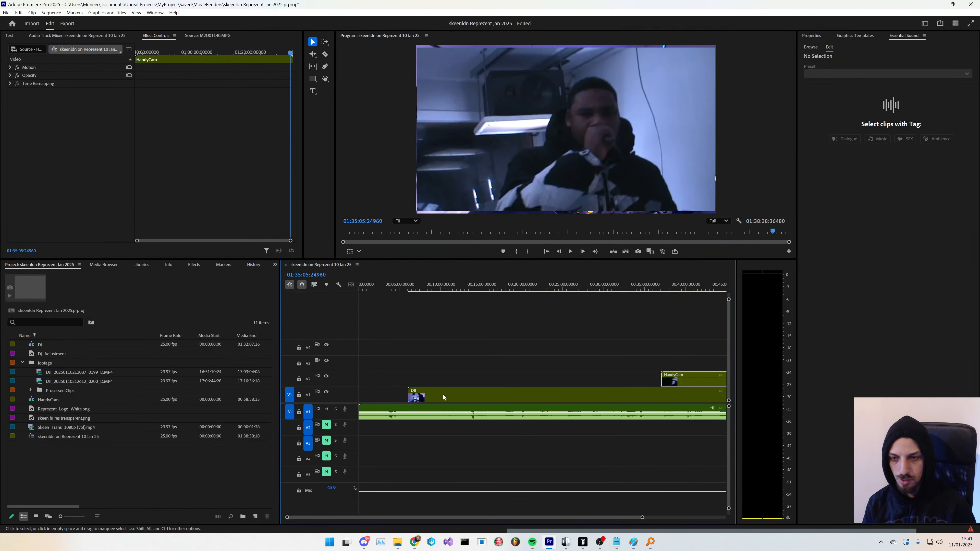
scroll(447, 440, down, 5)
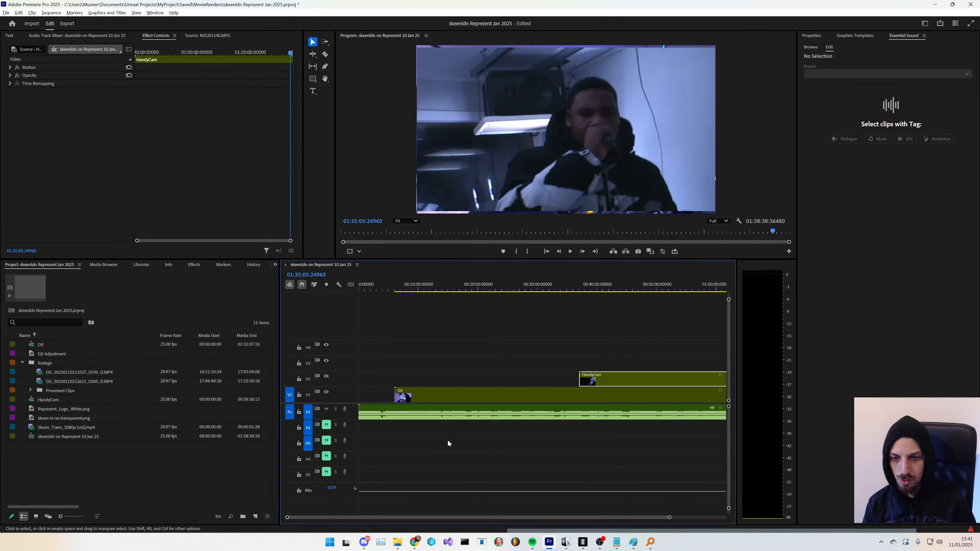
click(463, 455)
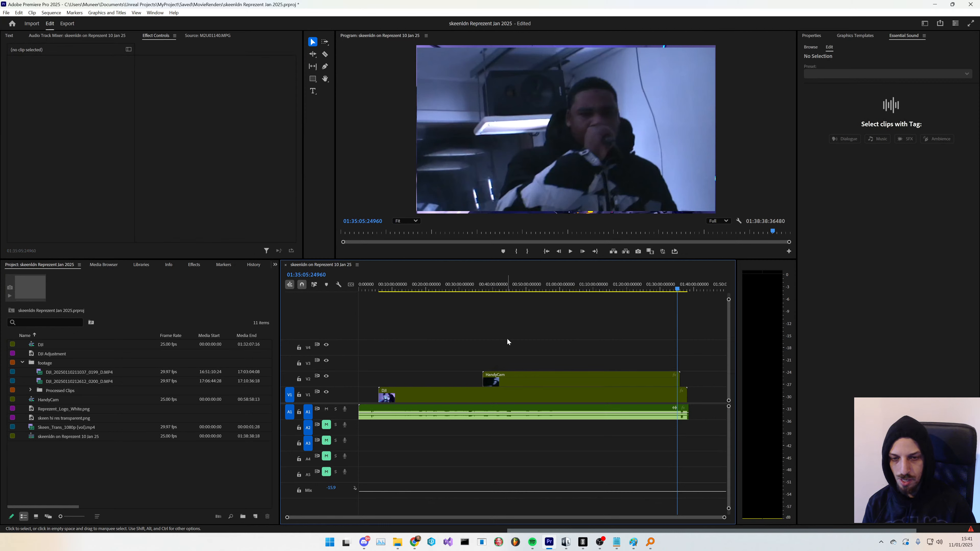
- Duplicate the mastered audio clip from track A1 onto track A2 at the sequence start
click(538, 407)
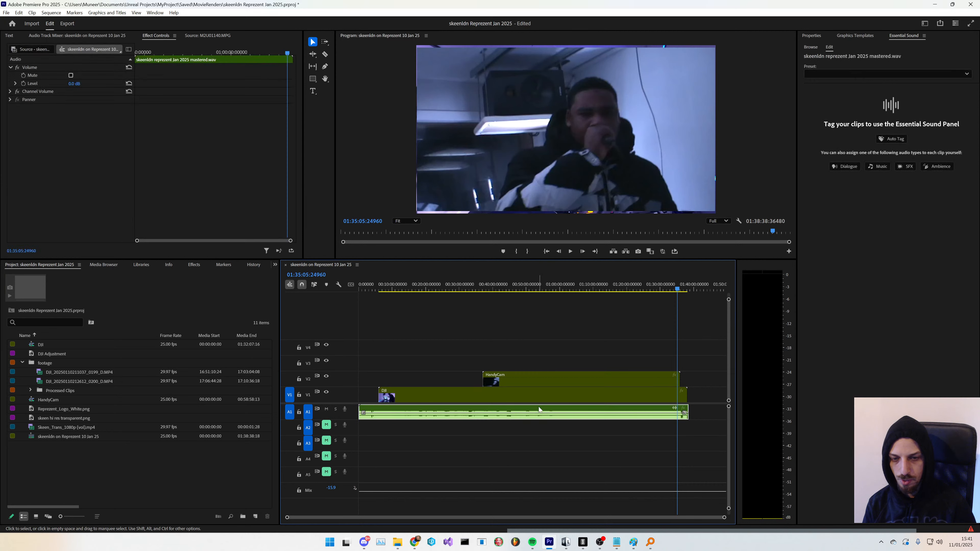
click(531, 432)
scroll(527, 428, down, 5)
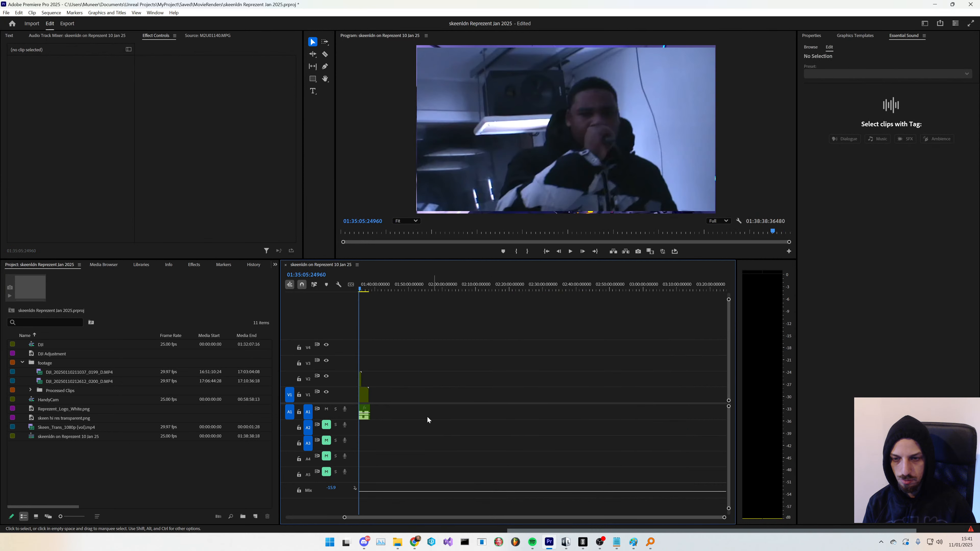
click(362, 411)
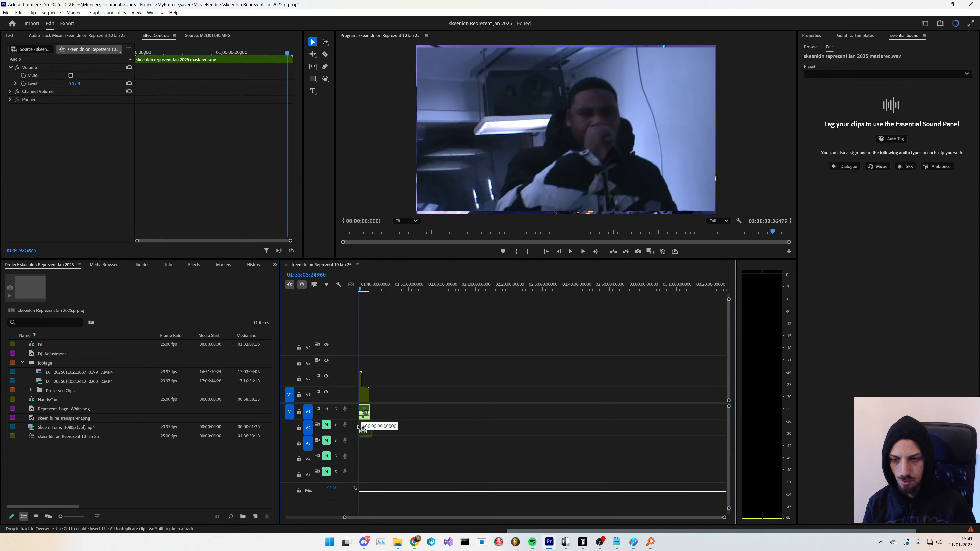
drag(432, 520, 312, 516)
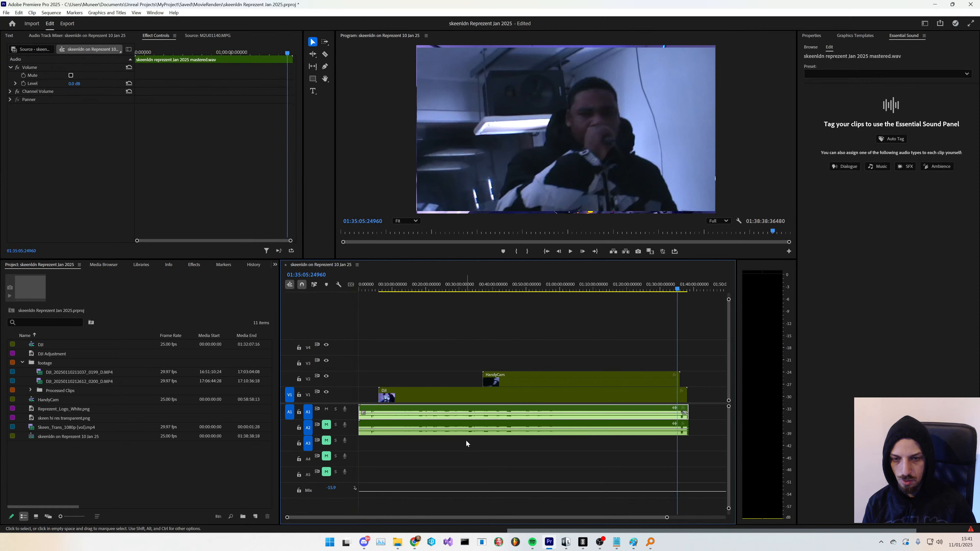
- Open the HandyCam nested sequence to inspect its clips, then return to the main sequence
click(509, 381)
click(420, 396)
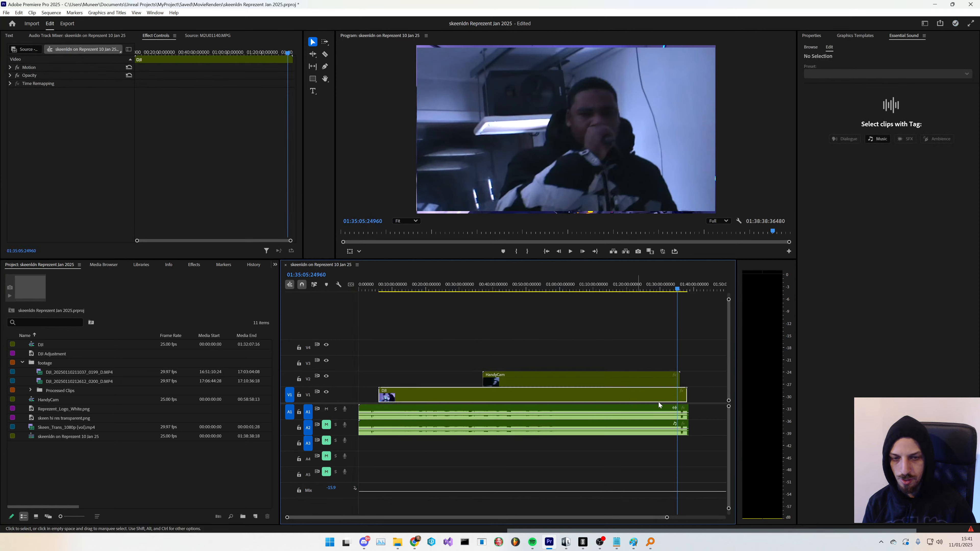
drag(710, 391, 568, 413)
double_click(511, 381)
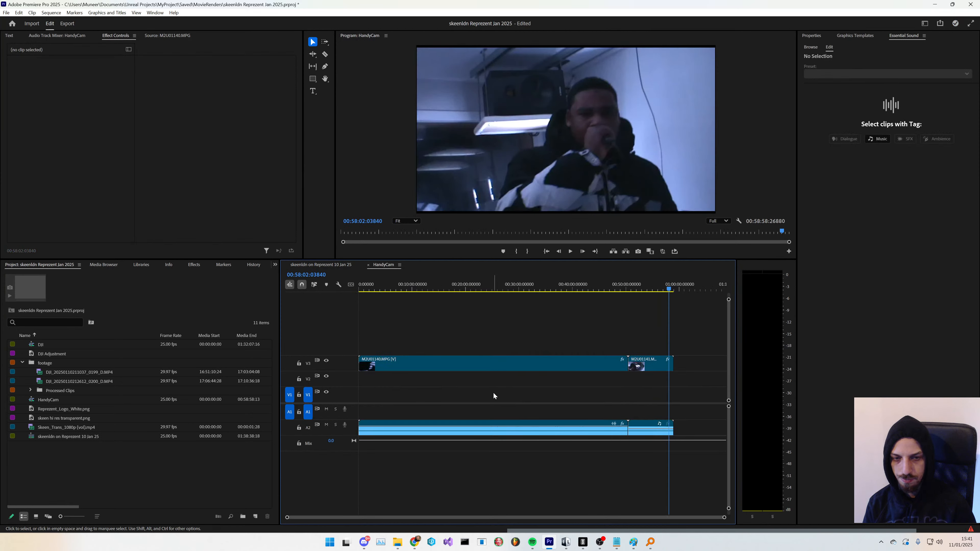
click(335, 265)
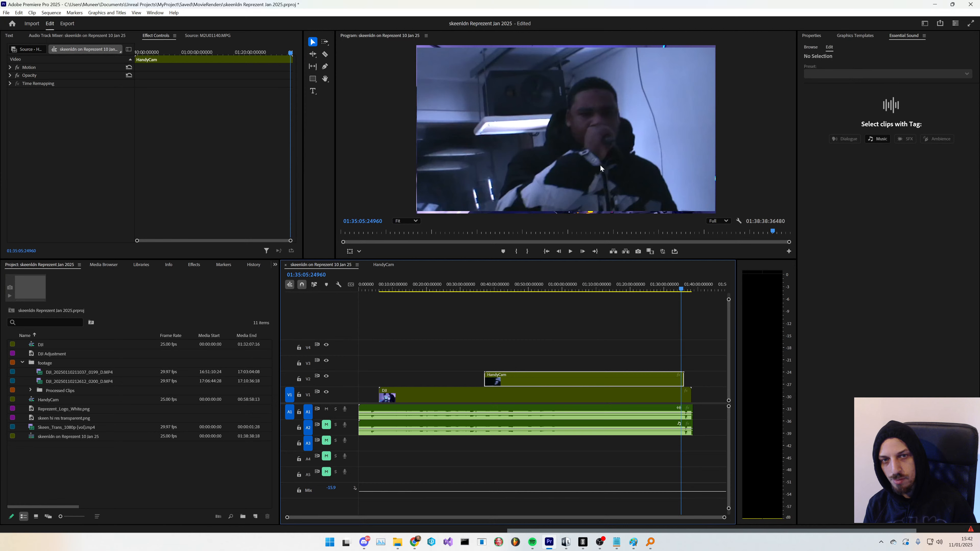
- Play back the main sequence around the 27 and 41 minute marks to review the HandyCam angle
click(452, 289)
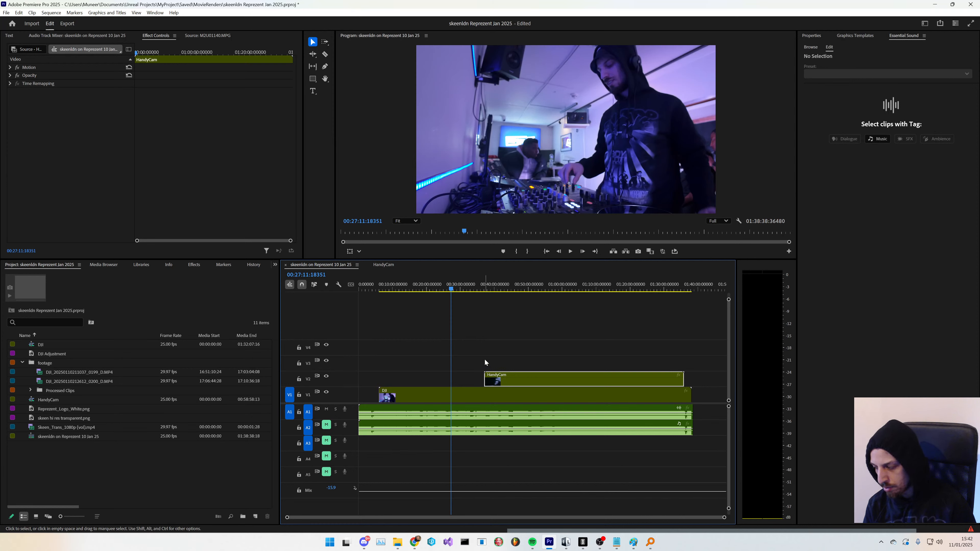
click(497, 289)
key(space)
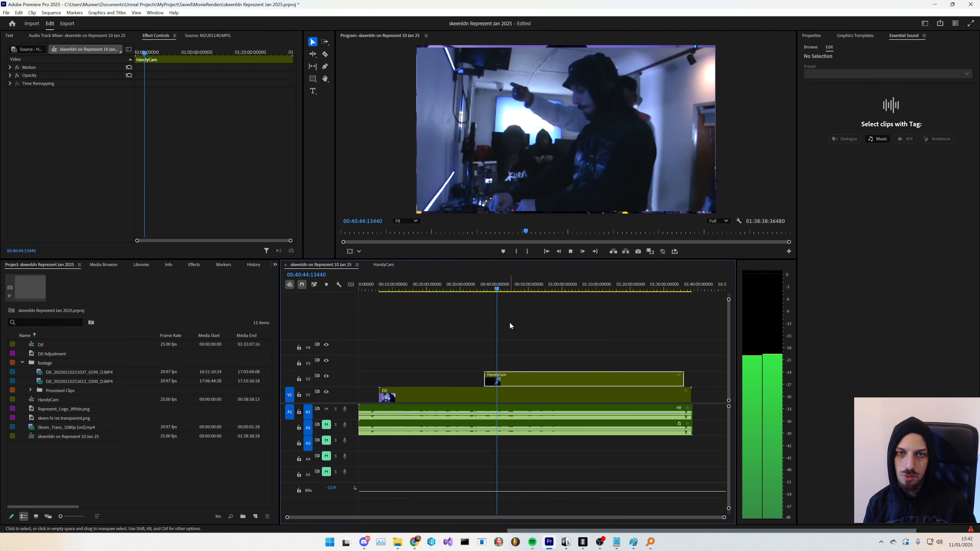
key(space)
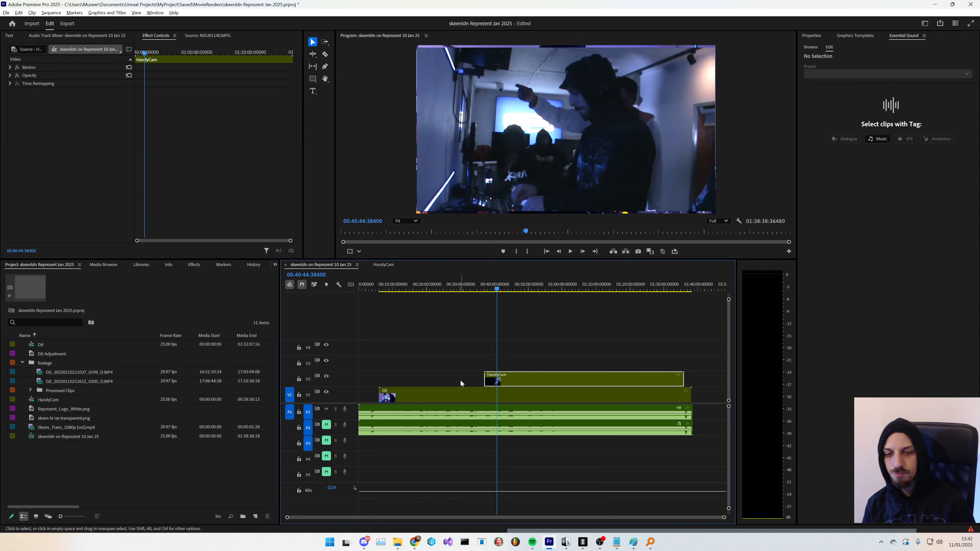
scroll(476, 383, up, 5)
key(space)
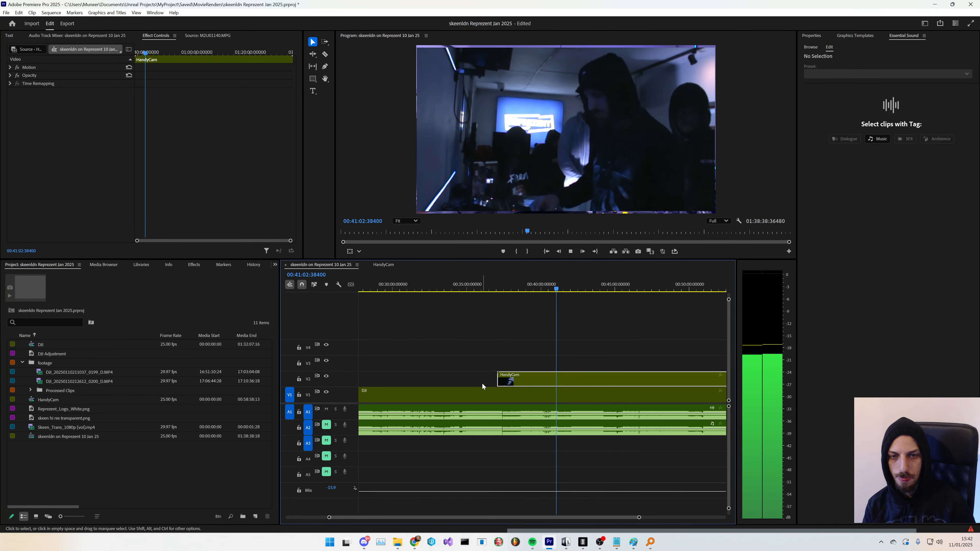
key(space)
scroll(461, 384, down, 3)
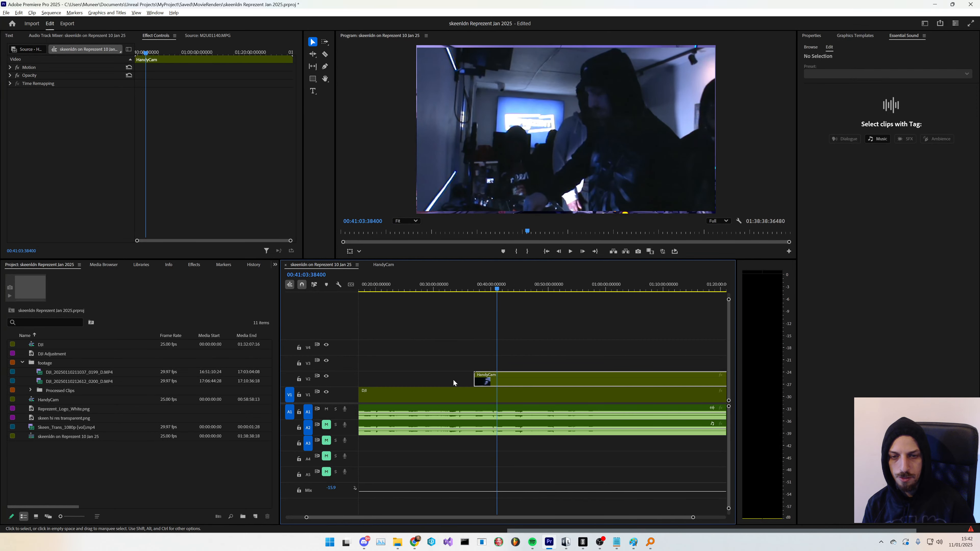
scroll(451, 378, down, 2)
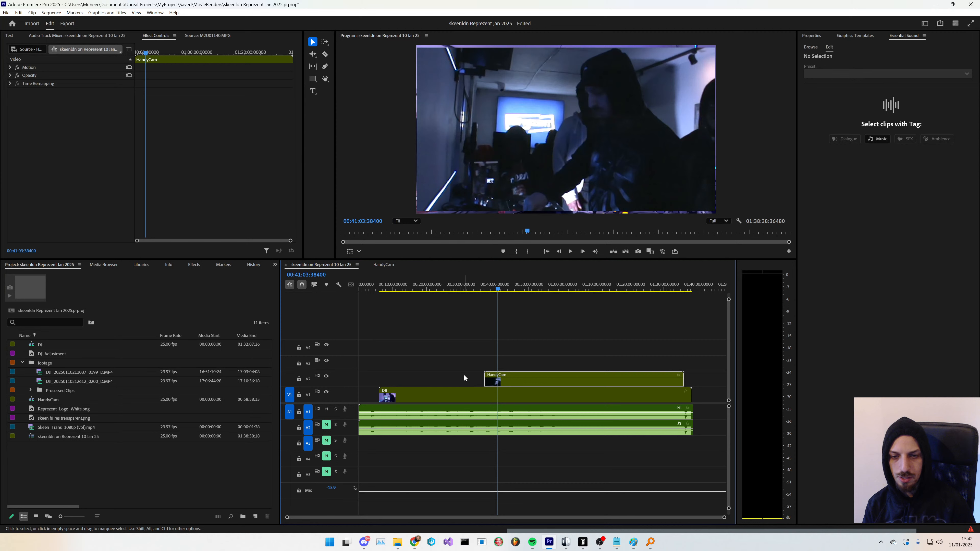
- Turn off the output of track V2 and play the DJI angle around the 50 minute mark
click(326, 377)
key(space)
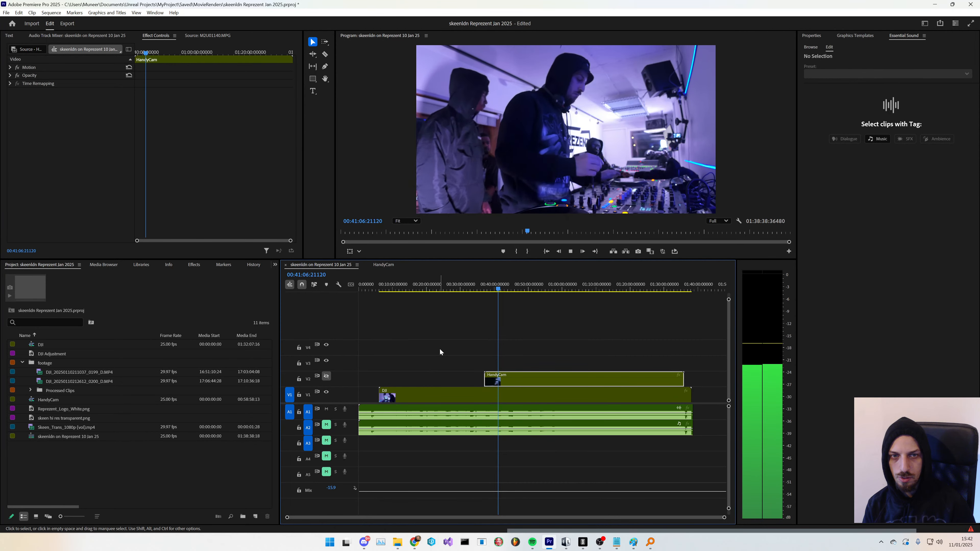
click(527, 289)
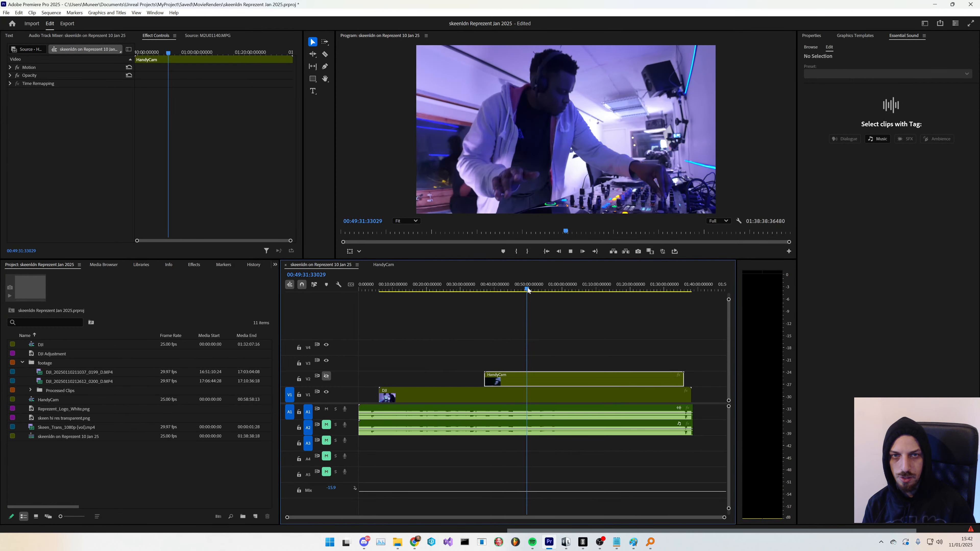
click(535, 292)
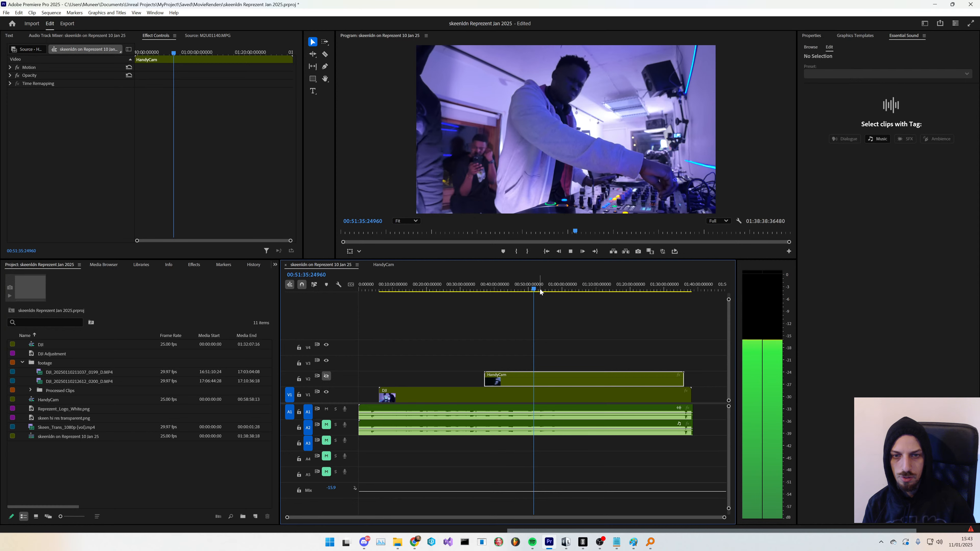
click(540, 291)
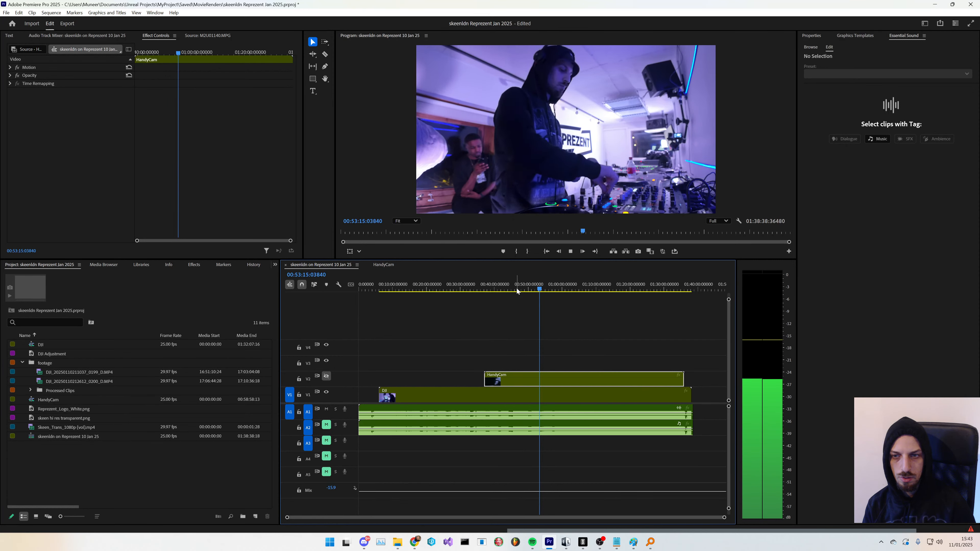
- Collapse the Footage bin and scrub playback between the 53 and 58 minute marks
click(22, 363)
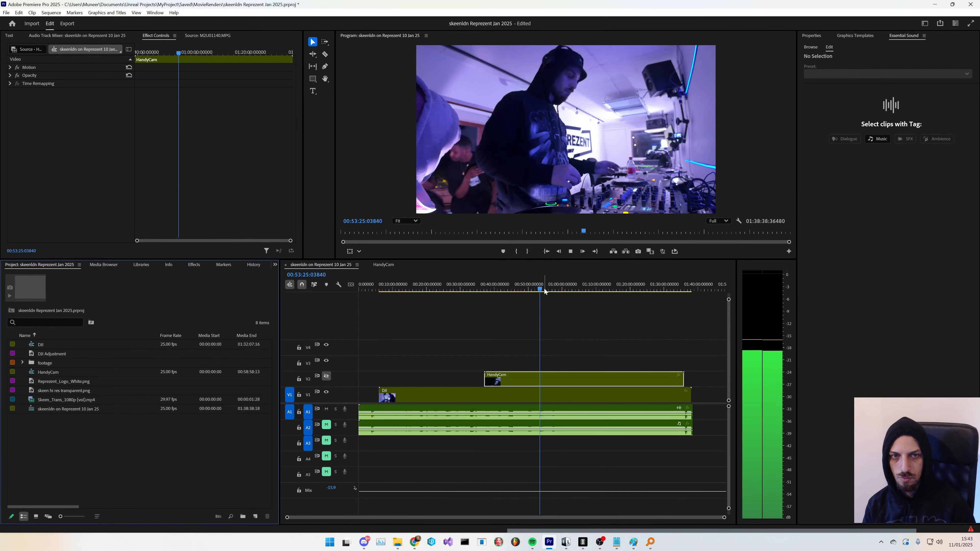
mouse_move(544, 292)
mouse_down()
mouse_move(559, 293)
mouse_move(546, 292)
mouse_up()
key(space)
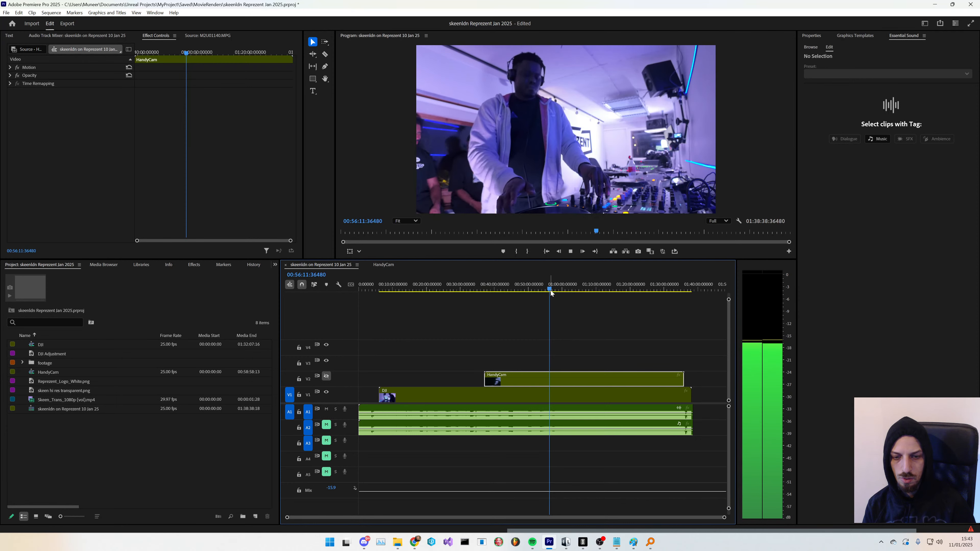
drag(551, 290, 553, 291)
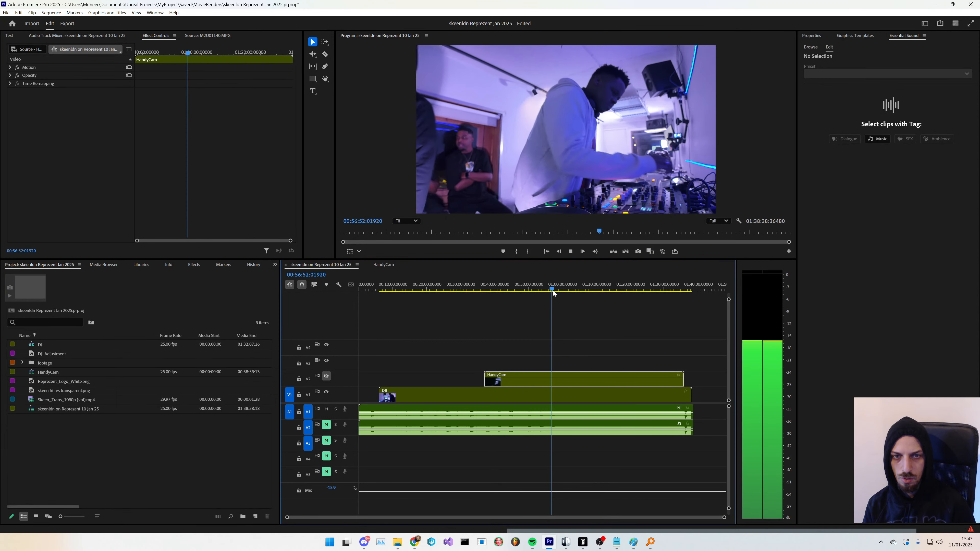
scroll(563, 341, up, 4)
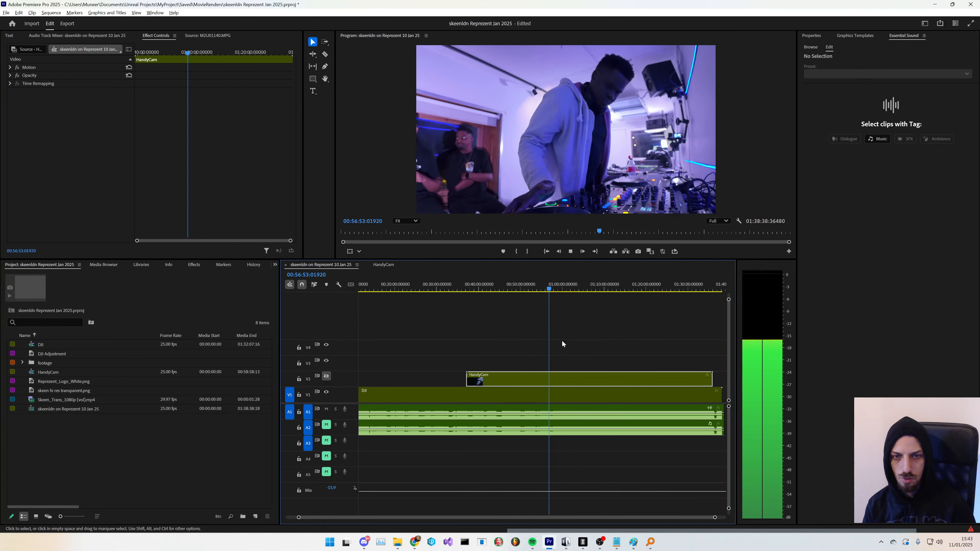
click(545, 290)
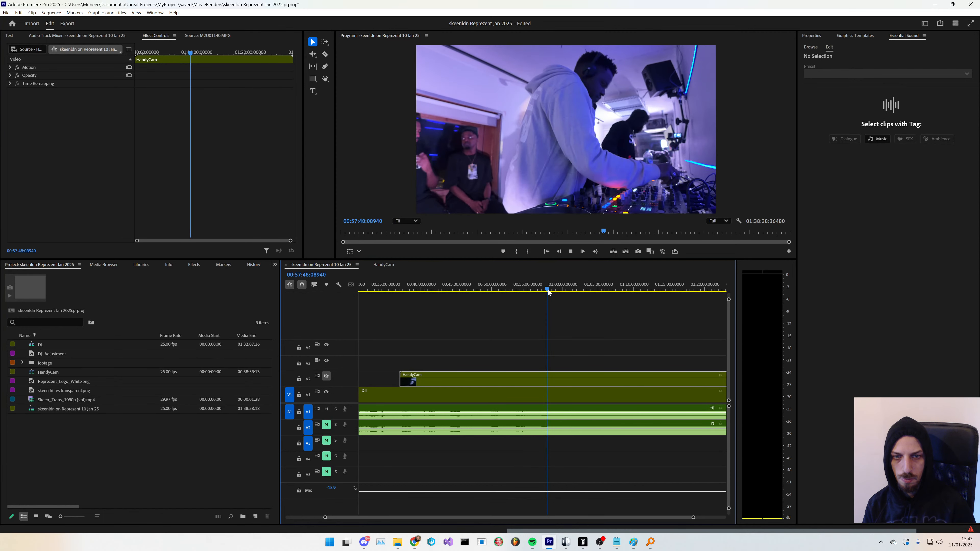
click(548, 289)
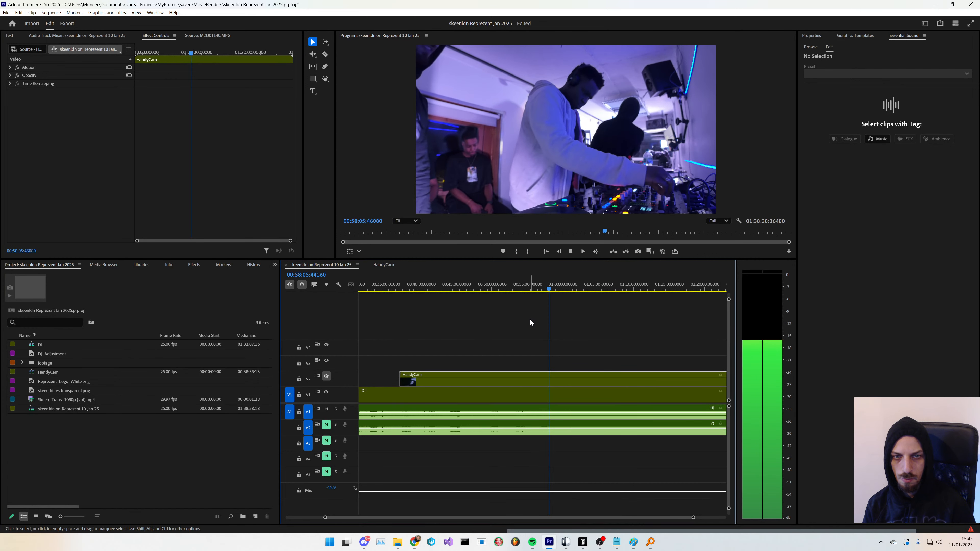
scroll(530, 324, up, 5)
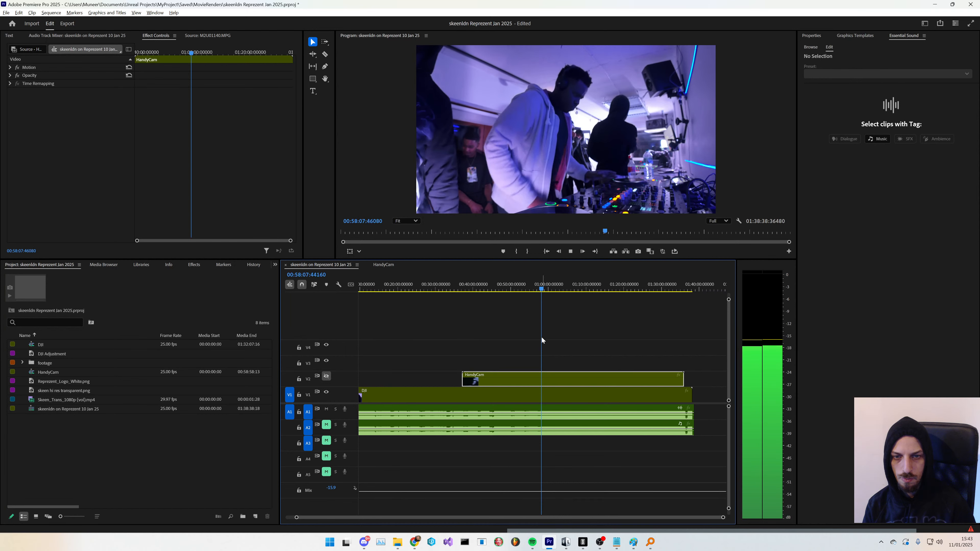
scroll(540, 335, up, 4)
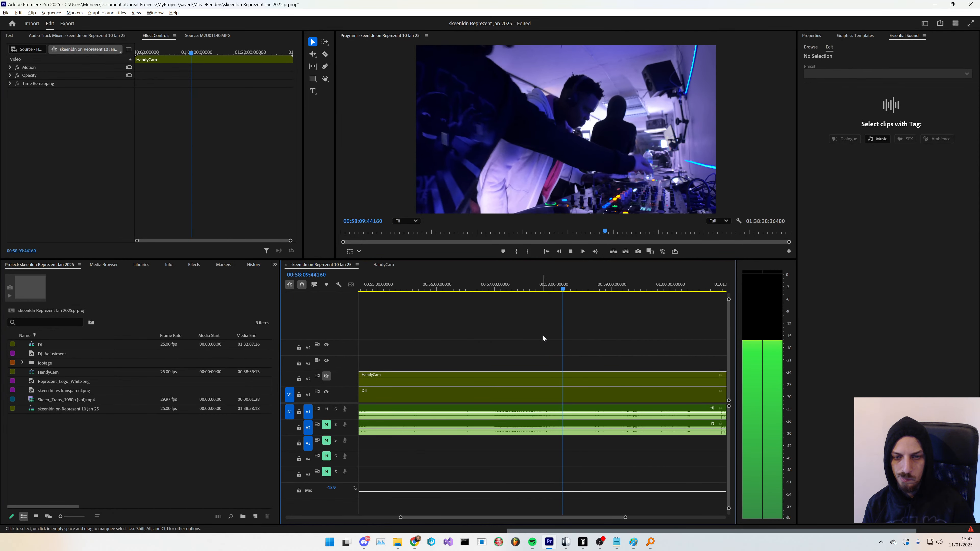
- Split the HandyCam, DJI and audio tracks at about the 57:50 mark with the Razor tool
click(540, 288)
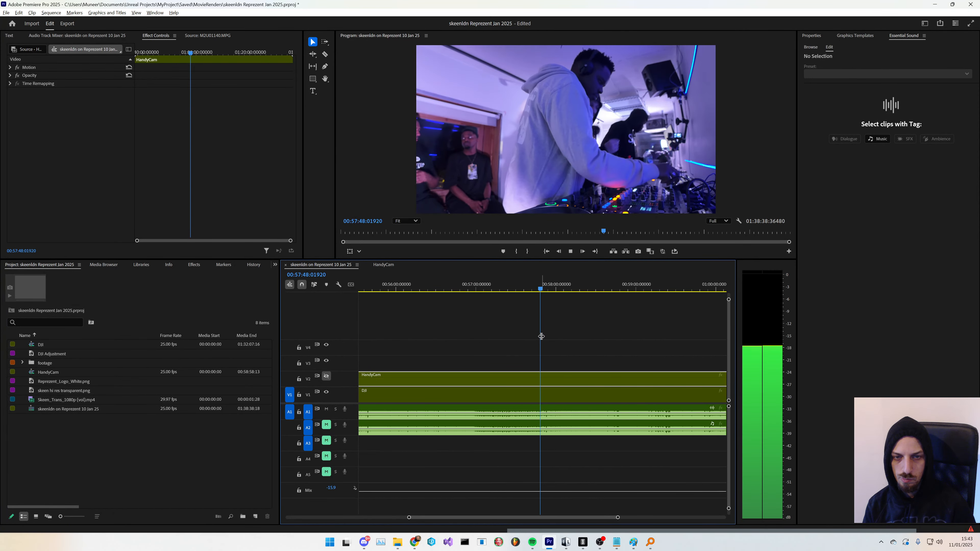
scroll(548, 342, up, 1)
scroll(540, 386, up, 1)
key(c)
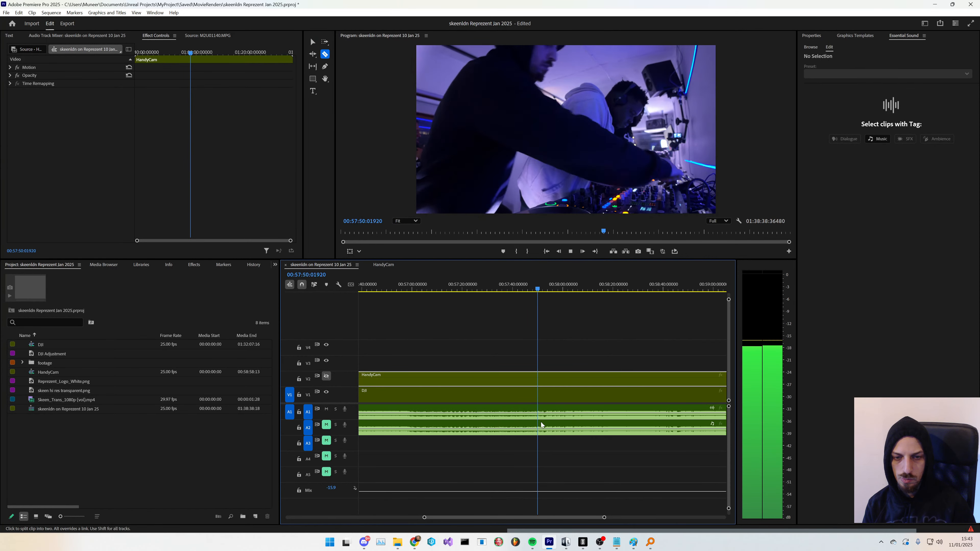
key(space)
shift+click(541, 425)
scroll(532, 423, down, 6)
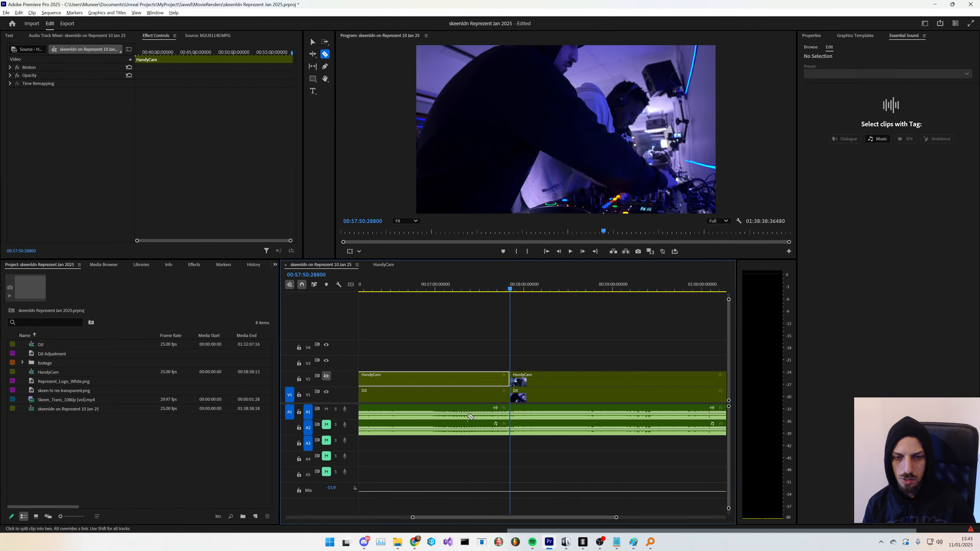
scroll(470, 418, down, 3)
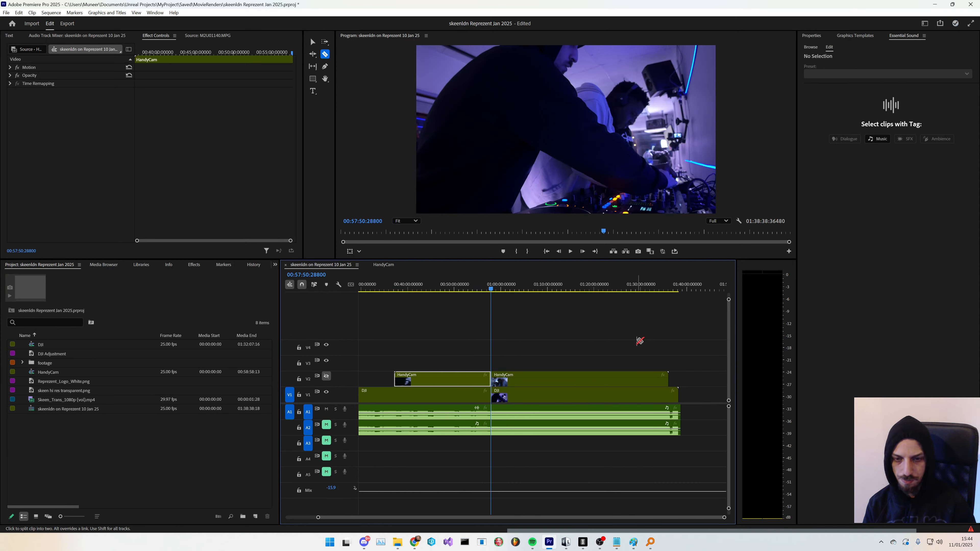
- Select all clips after the 57:50 cut and make a subsequence from them
key(v)
drag(698, 316, 509, 412)
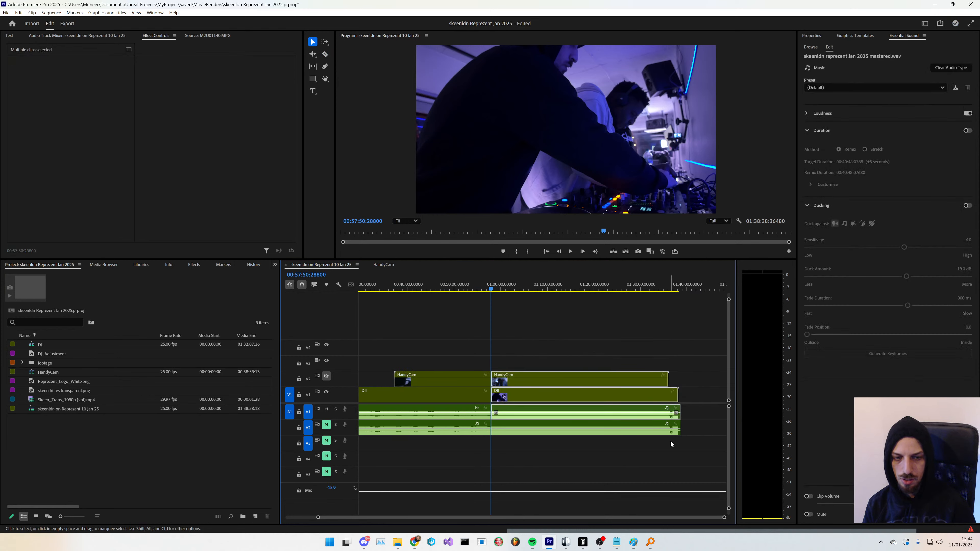
right_click(552, 400)
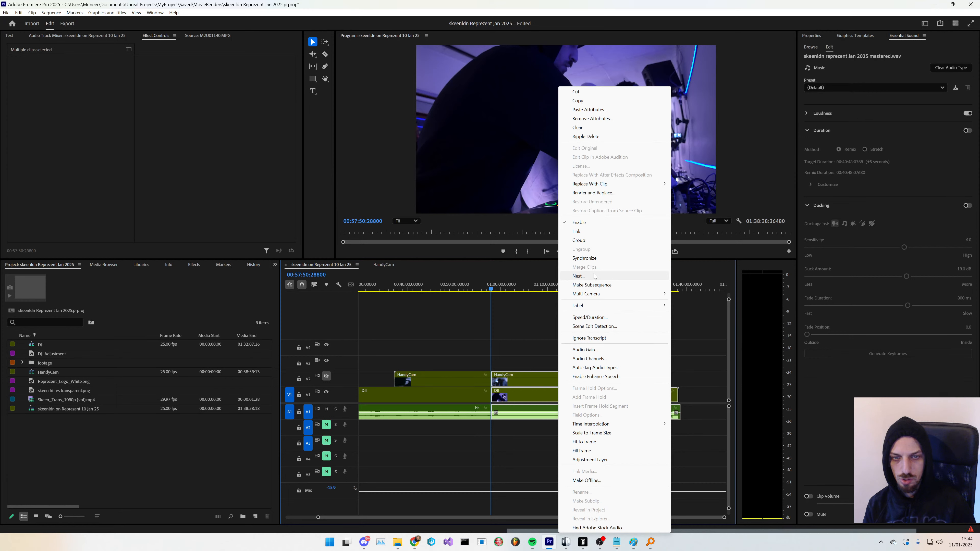
click(593, 285)
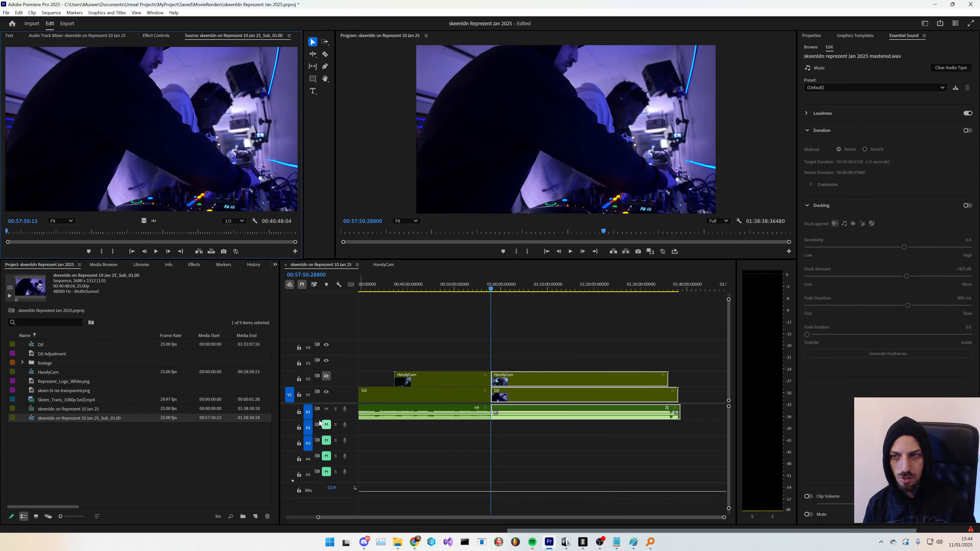
- Rename the new subsequence in the project panel to MC Set
click(99, 430)
click(96, 419)
click(96, 419)
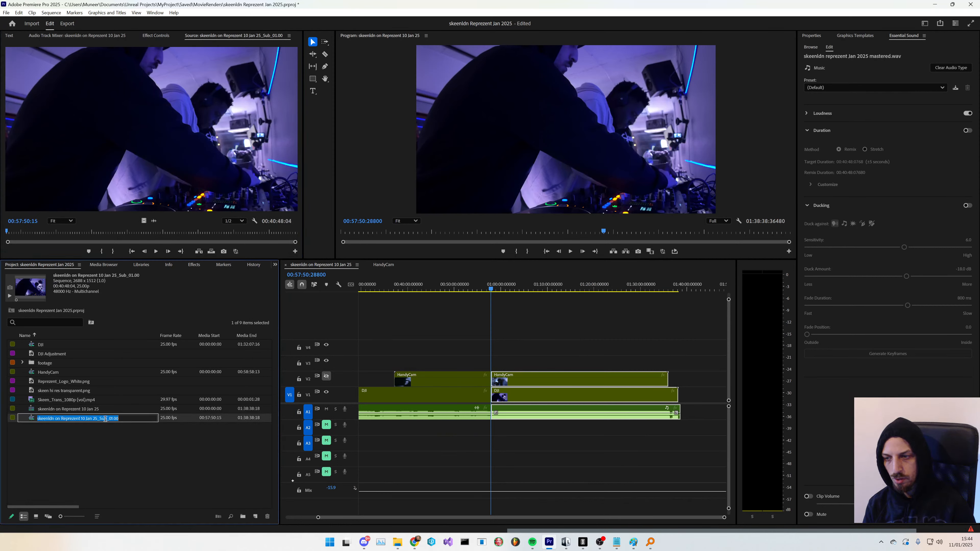
text(MC Set)
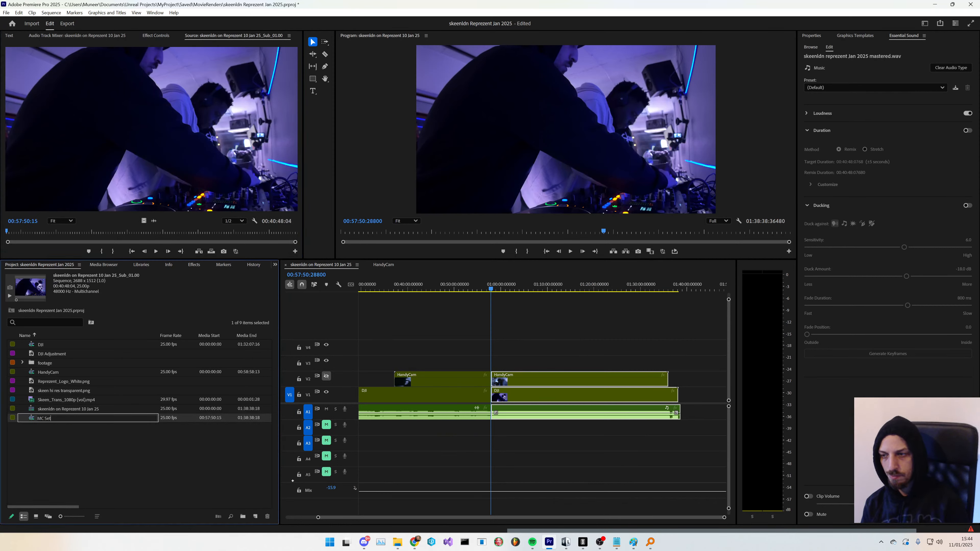
key(Tab)
- Play back and scrub the main sequence between the 16 and 28 minute marks
click(111, 449)
mouse_move(461, 350)
mouse_down()
mouse_move(349, 441)
mouse_move(464, 433)
mouse_move(436, 452)
mouse_move(361, 462)
mouse_move(455, 366)
mouse_up()
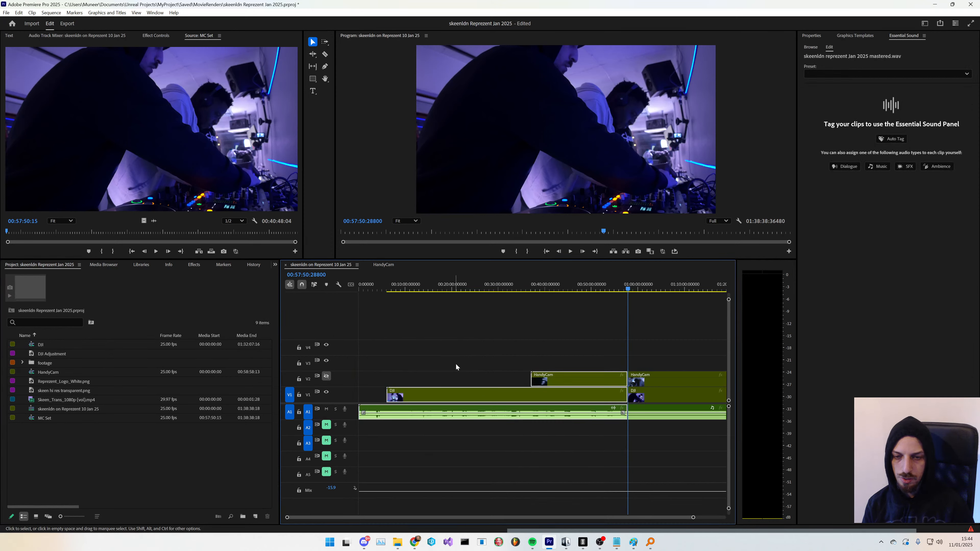
click(436, 290)
key(space)
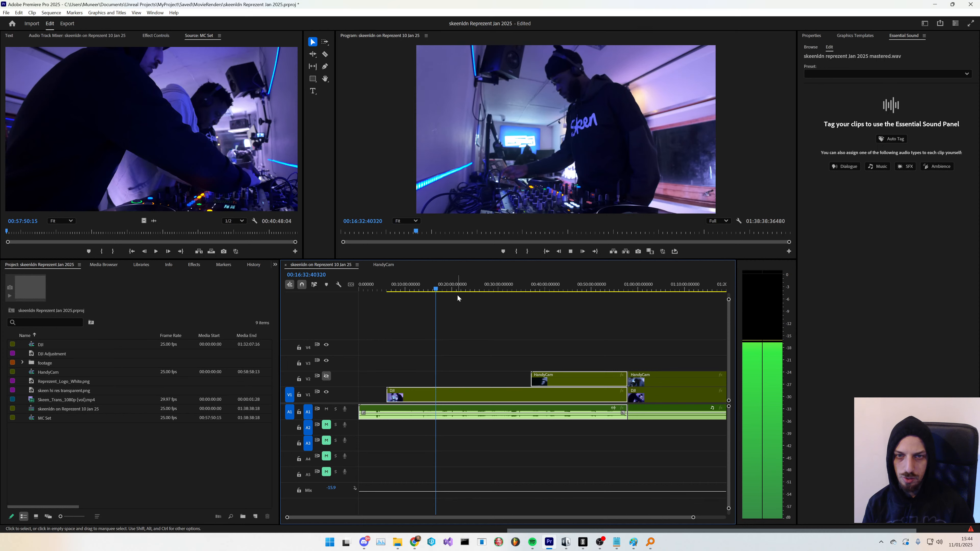
drag(455, 292, 463, 290)
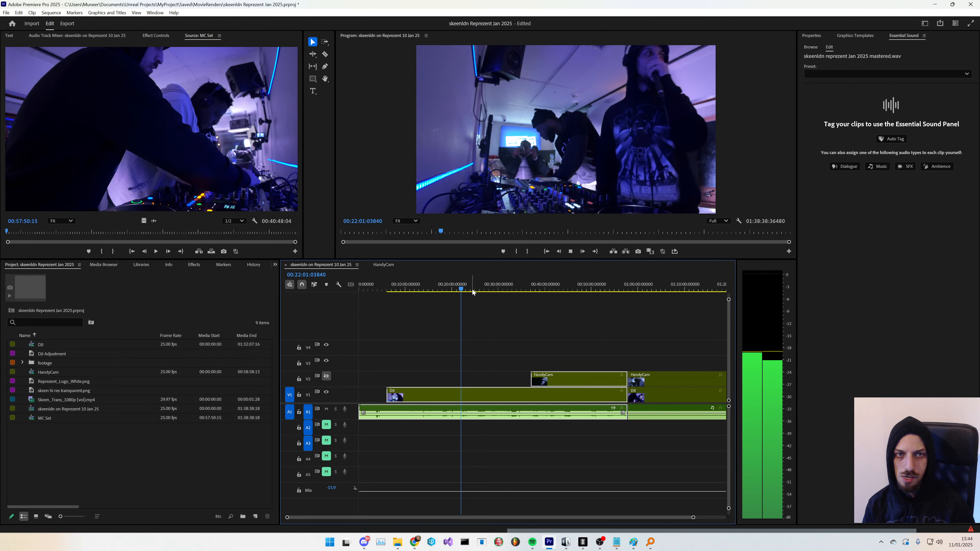
click(472, 292)
click(484, 293)
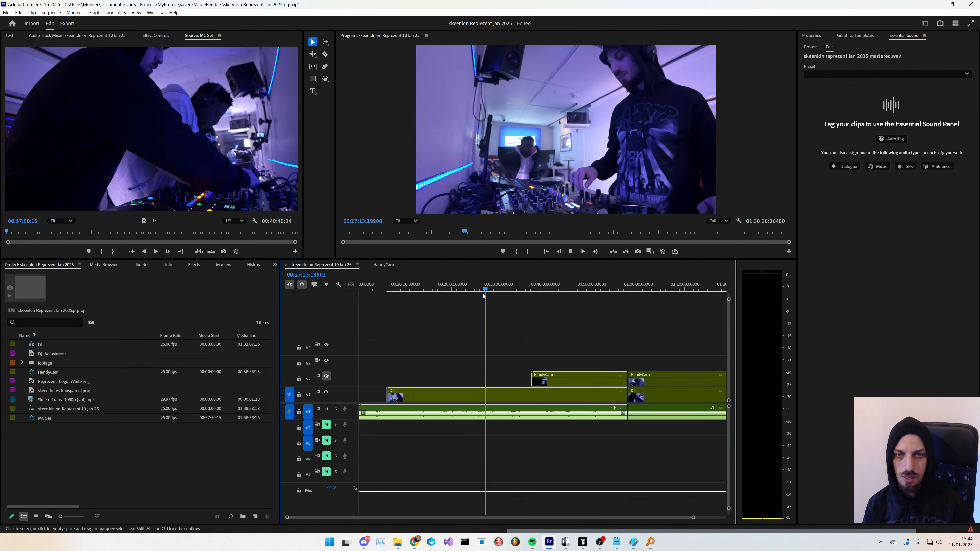
click(492, 290)
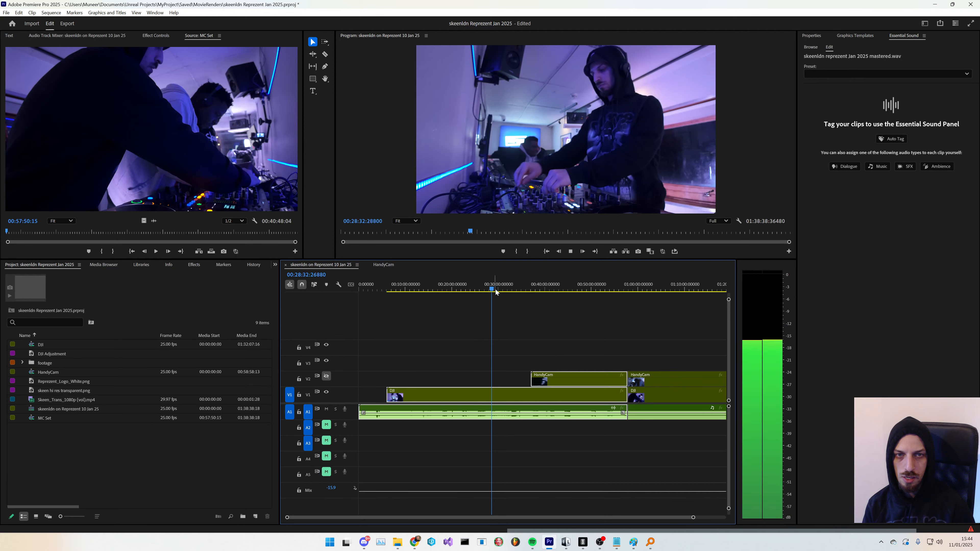
- Scrub the playhead between the 31 and 35 minute marks to look for a cut point
click(505, 291)
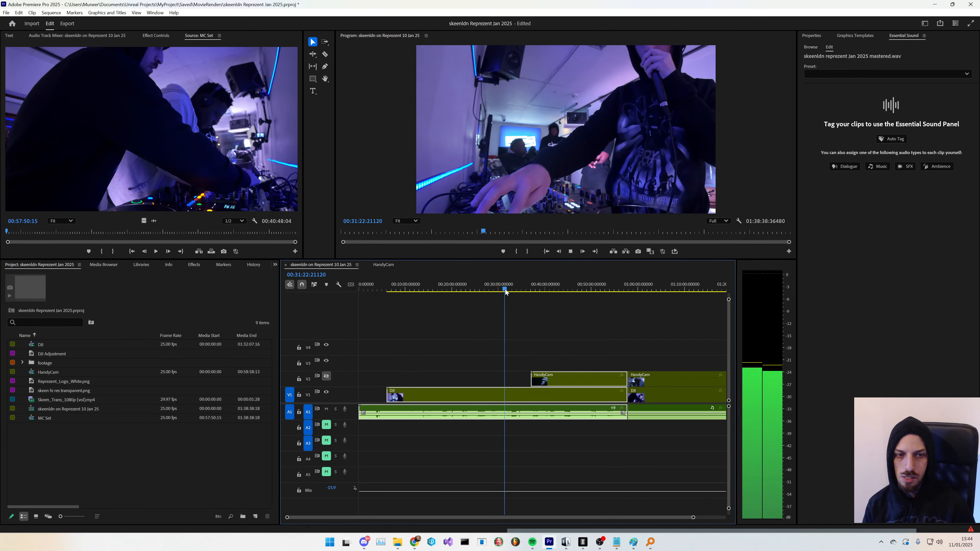
click(507, 291)
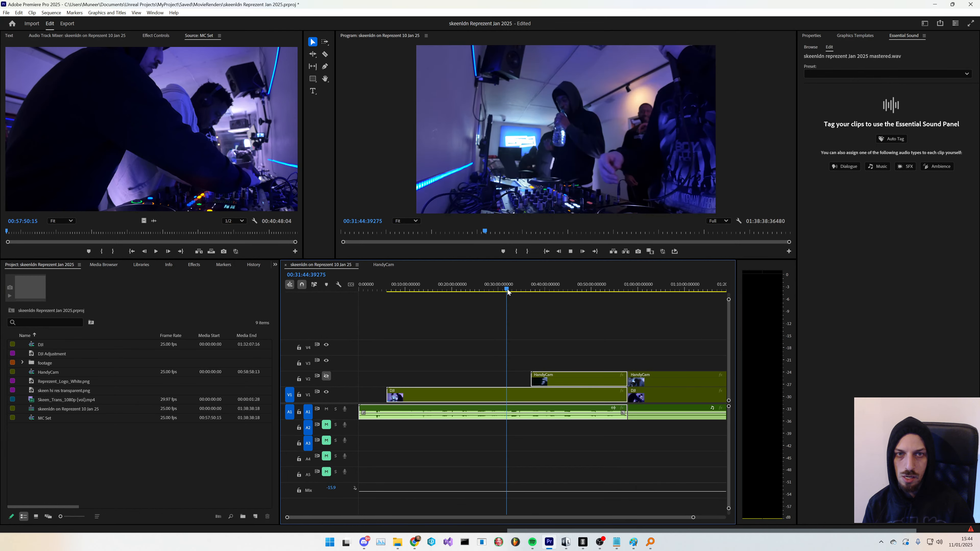
click(510, 291)
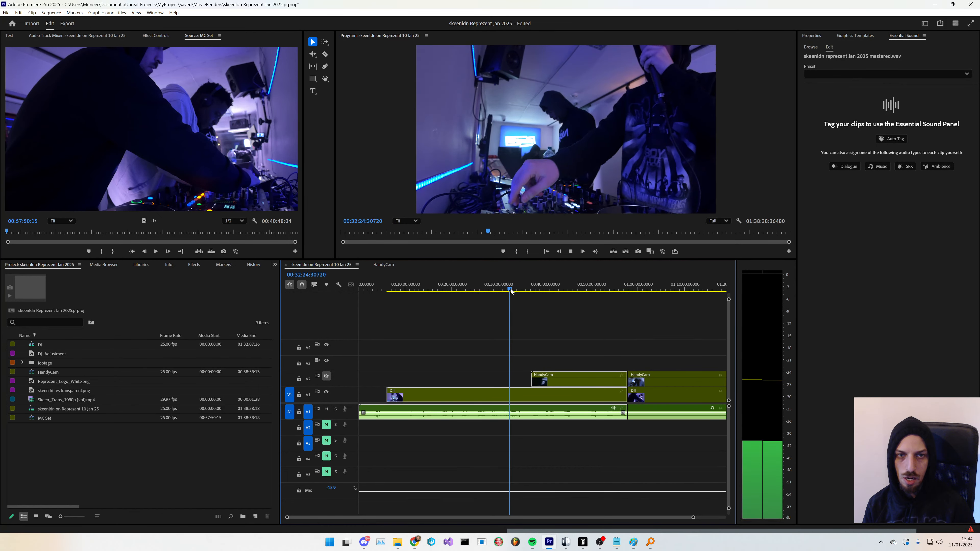
click(515, 290)
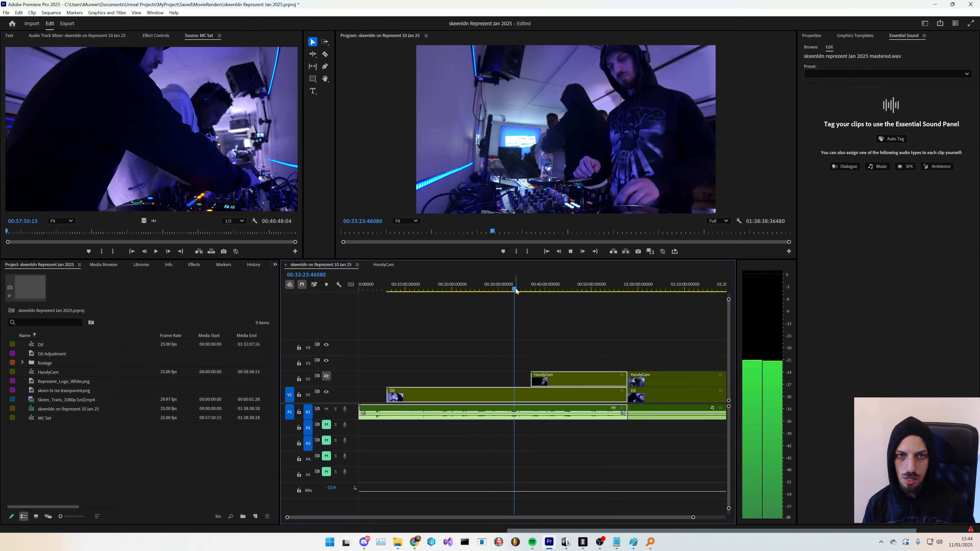
click(516, 291)
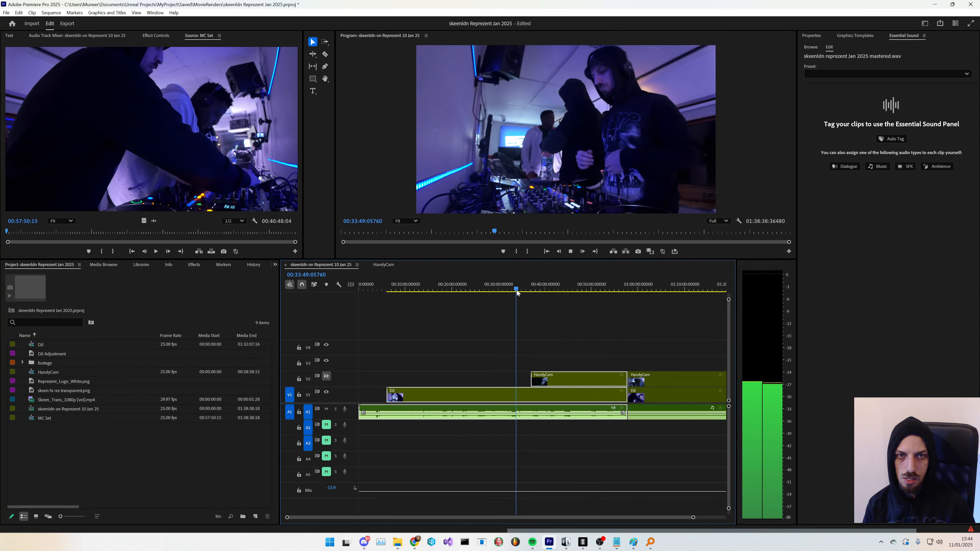
click(520, 291)
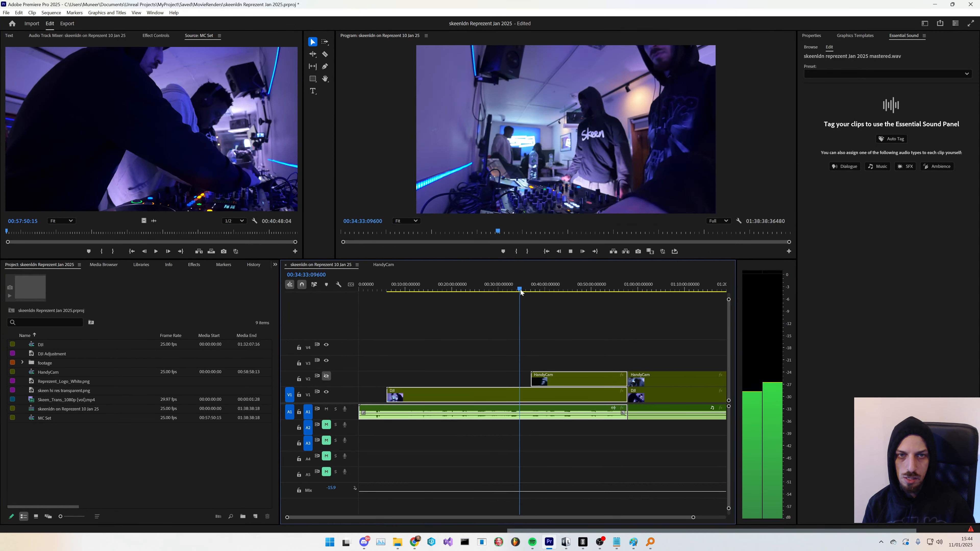
click(523, 291)
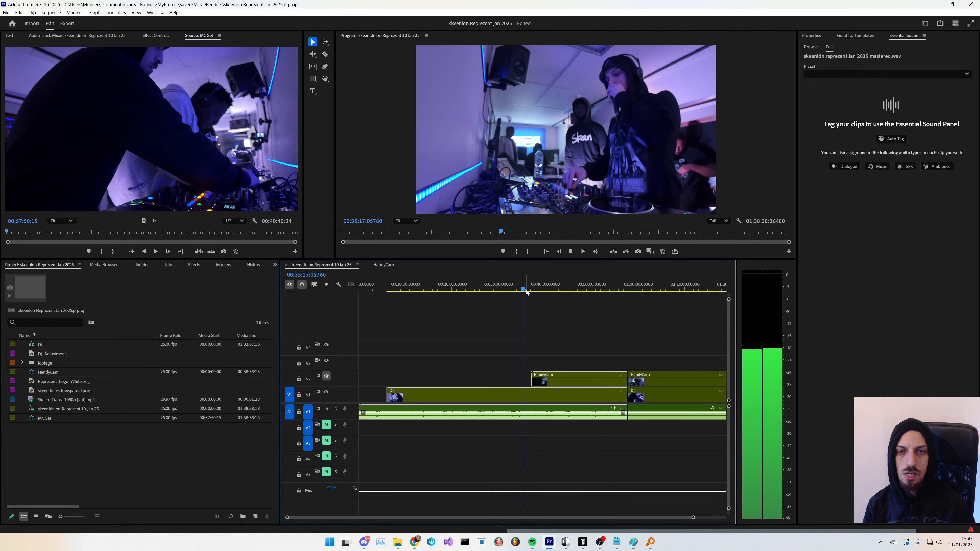
click(526, 291)
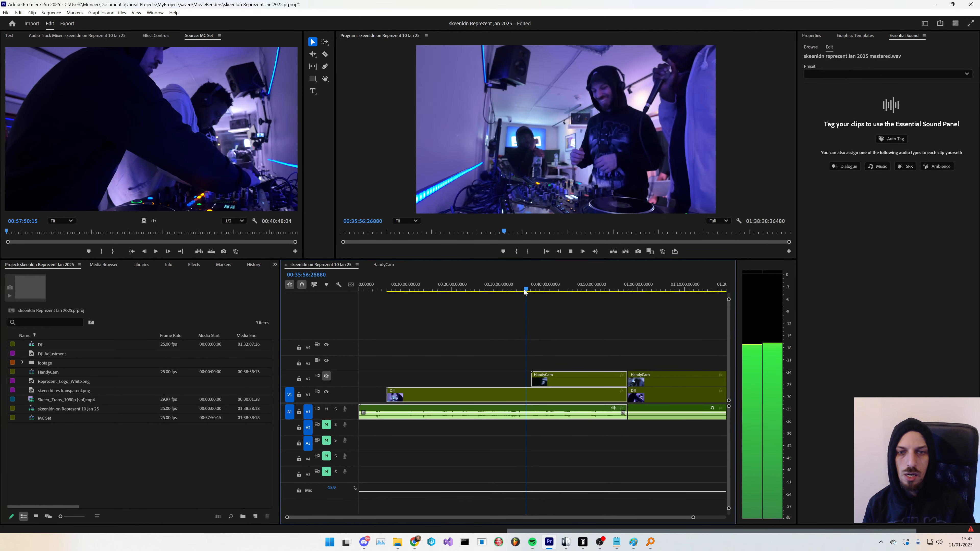
click(523, 291)
key(space)
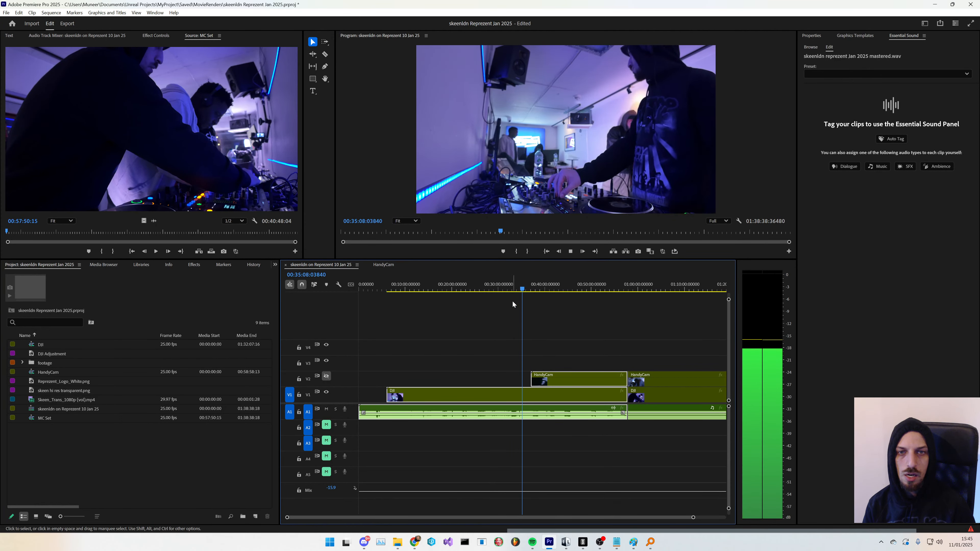
- Split all tracks at about the 35:10 mark with the Razor tool
scroll(490, 367, down, 1)
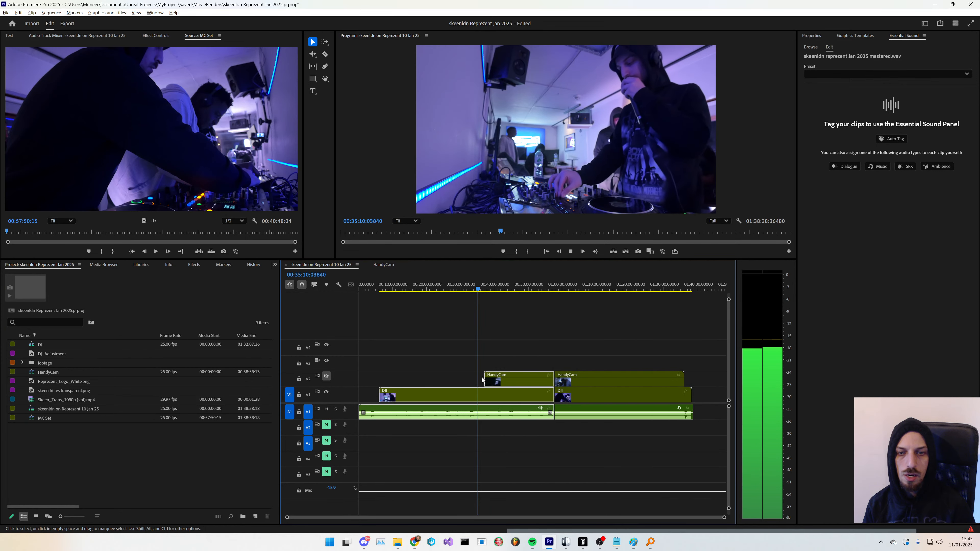
scroll(478, 391, up, 2)
scroll(479, 375, up, 5)
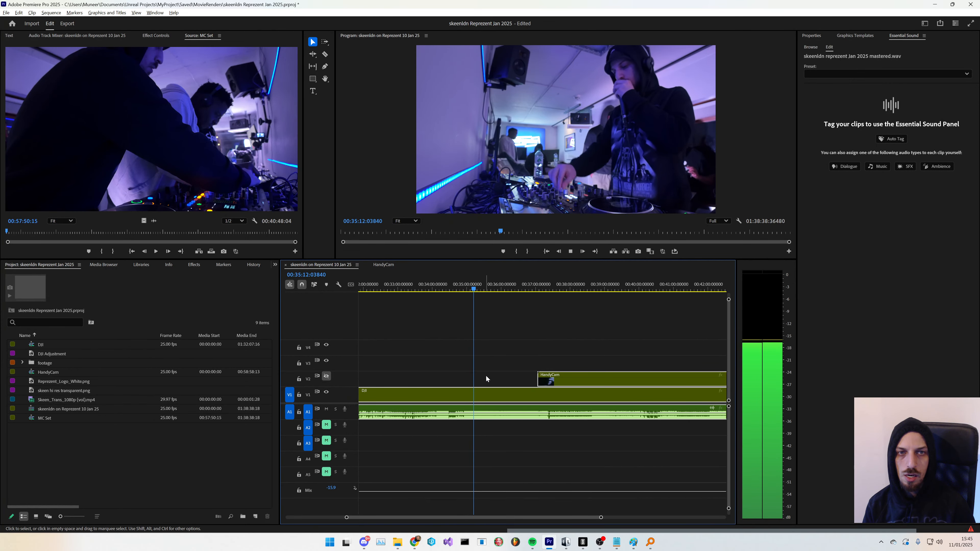
scroll(469, 374, up, 2)
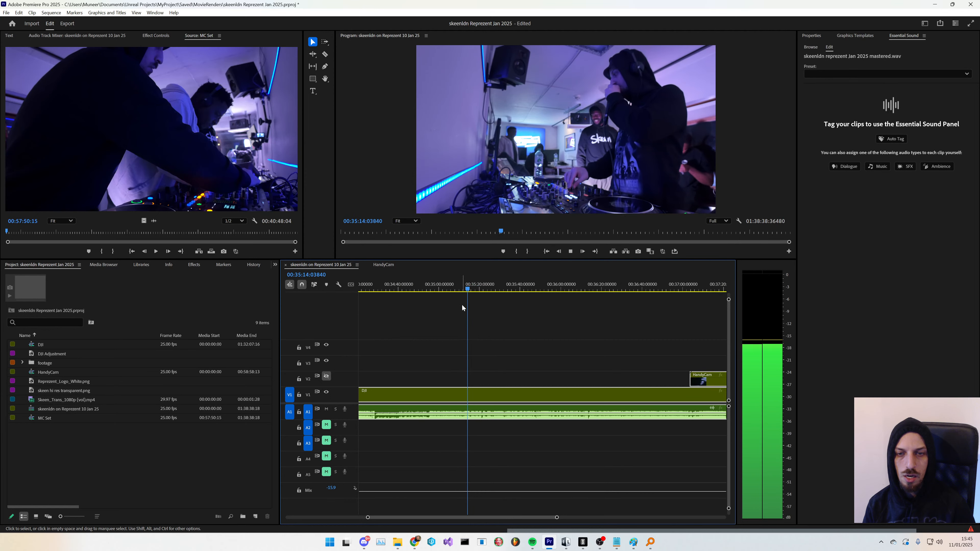
key(space)
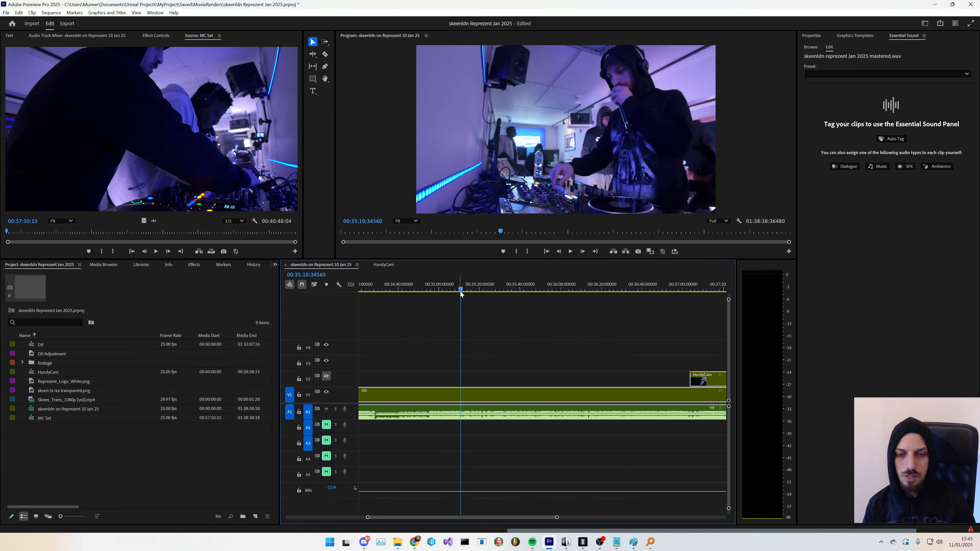
scroll(457, 400, down, 1)
scroll(457, 401, up, 3)
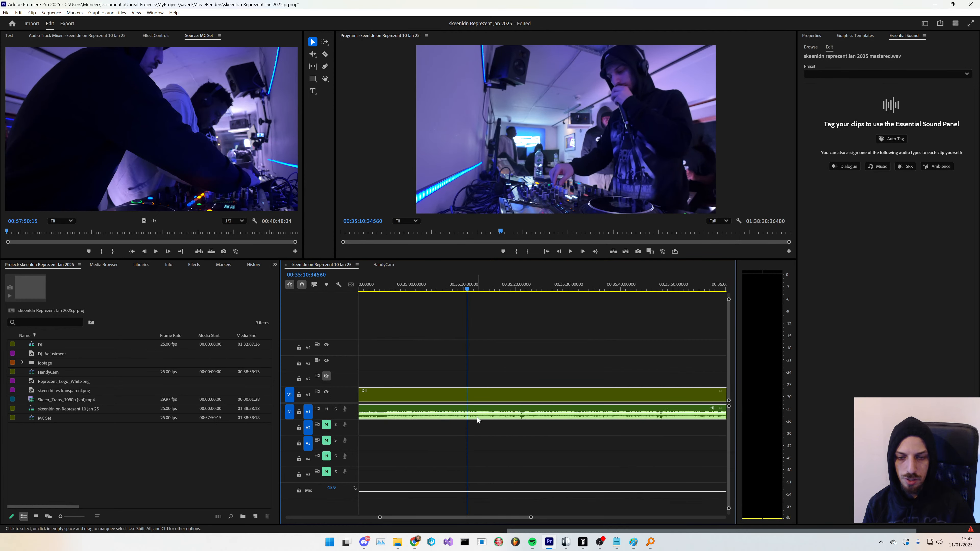
key(c)
shift+click(470, 417)
- Select the clips between the 35:10 and 57:50 cuts and make a subsequence from them
key(v)
scroll(485, 432, down, 8)
drag(523, 346, 501, 432)
right_click(509, 381)
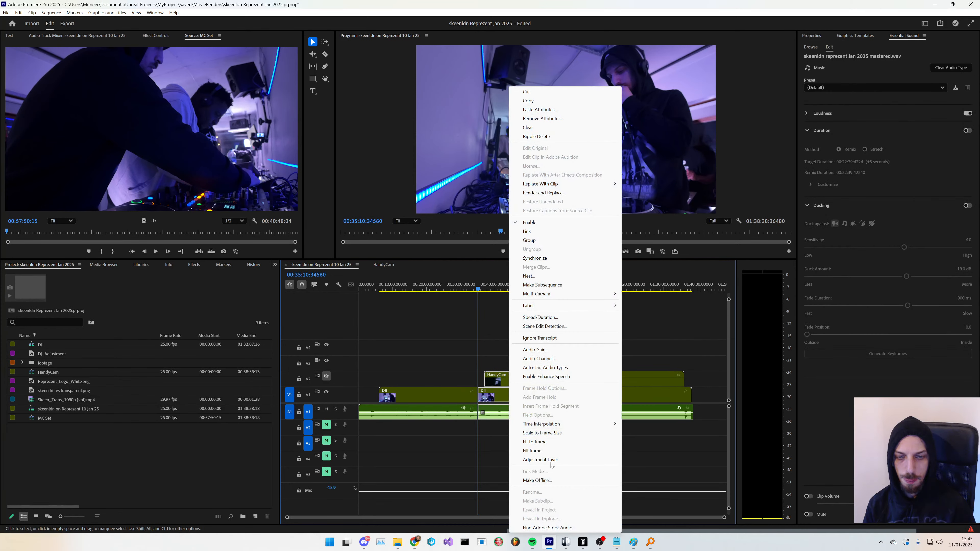
click(542, 285)
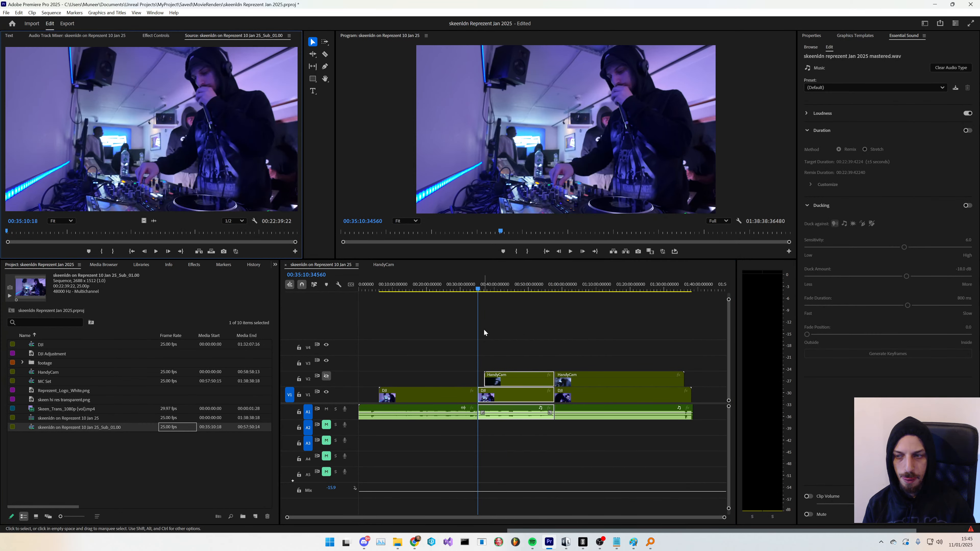
- Rename the new subsequence to dndy b2b sibl (No Mcs)
click(89, 429)
click(85, 427)
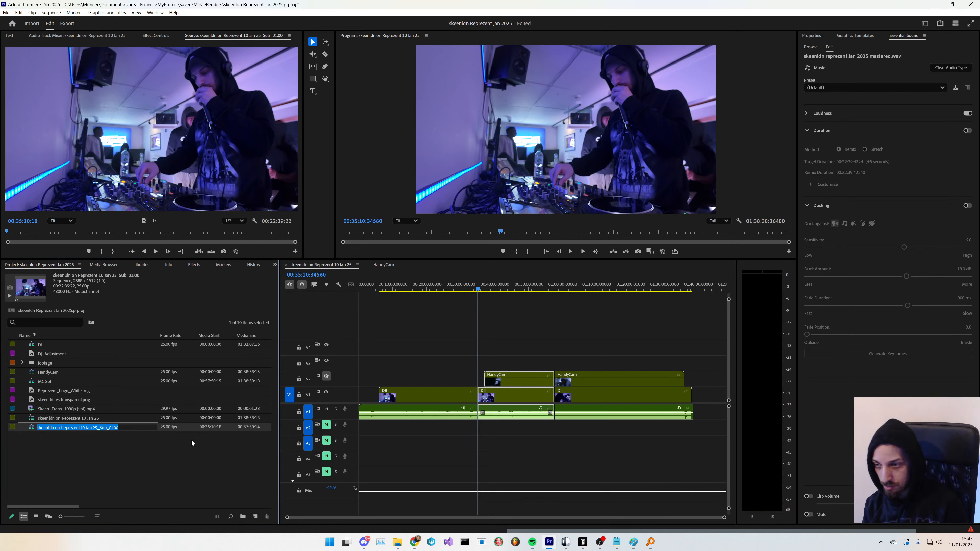
text(dndy b2b sibl)
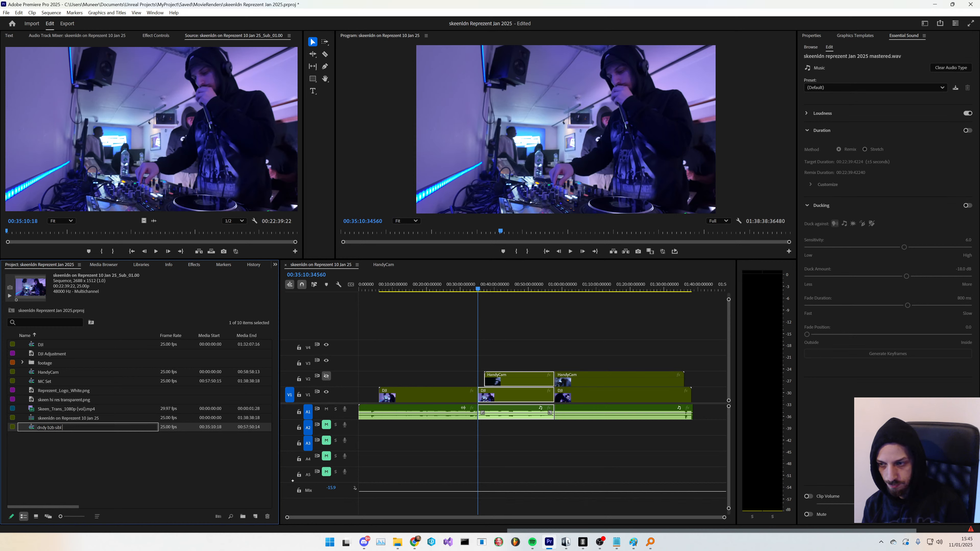
text( ()No Mcs))
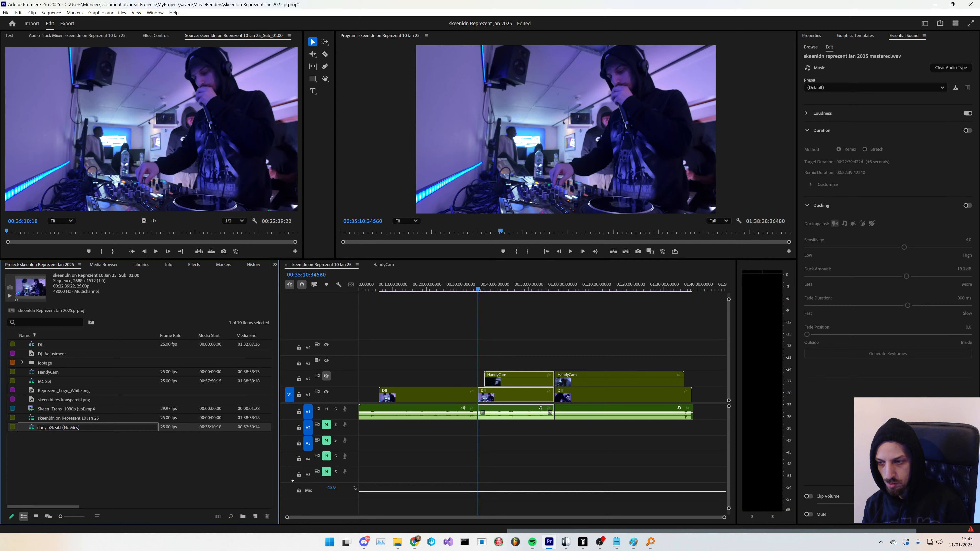
key(Return)
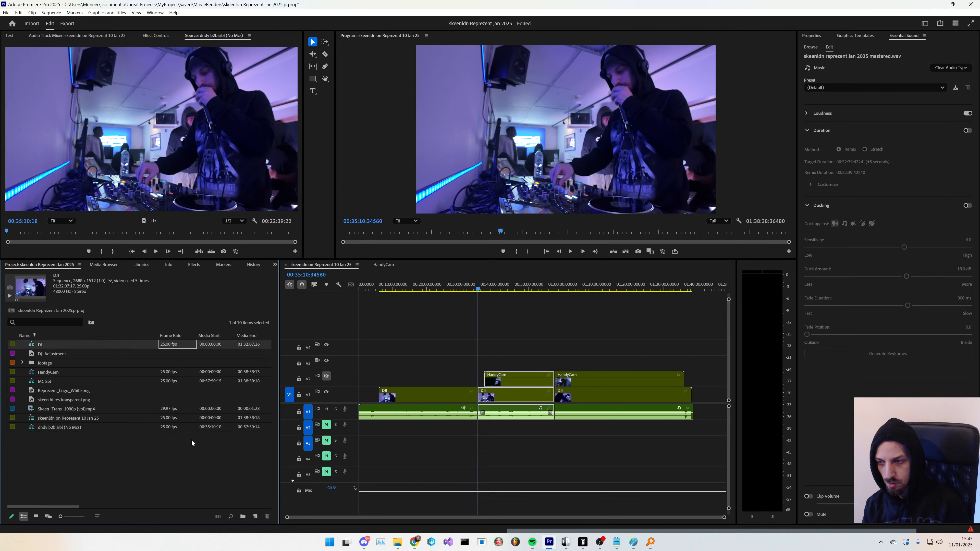
- Rename the MC Set subsequence to "dndy b2b sibl w/ N3, Twenty8 & Skarr"
click(50, 383)
click(50, 382)
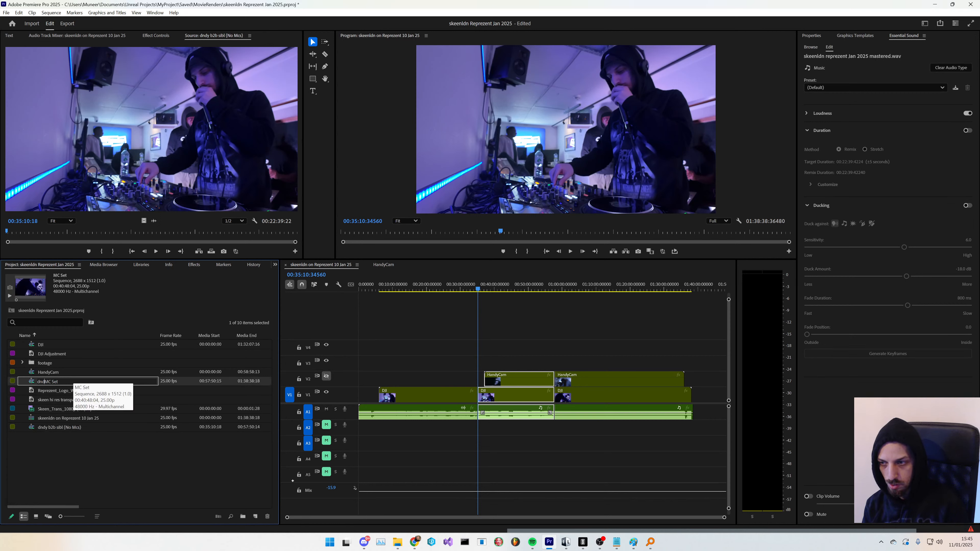
text(dndy b2b sibl ()
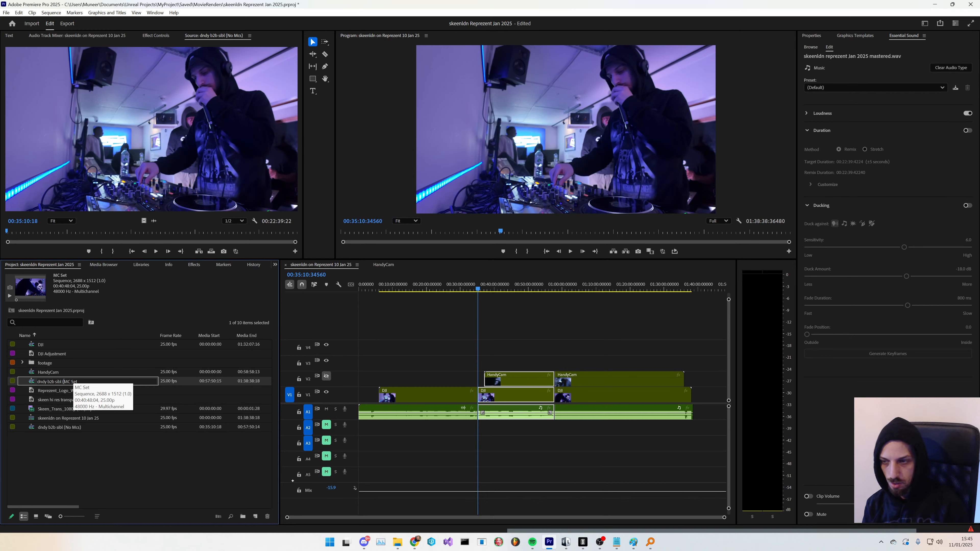
key(Tab)
click(74, 382)
key(BackSpace)
key(BackSpace)
key(BackSpace)
key(BackSpace)
key(BackSpace)
key(BackSpace)
key(BackSpace)
key(BackSpace)
text(w/ N3, Twenty8 &)
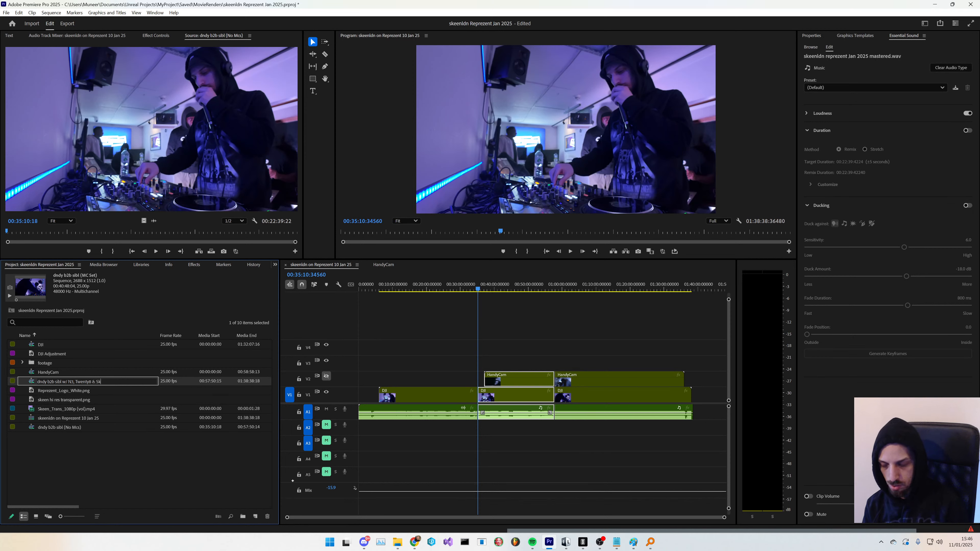
key(Return)
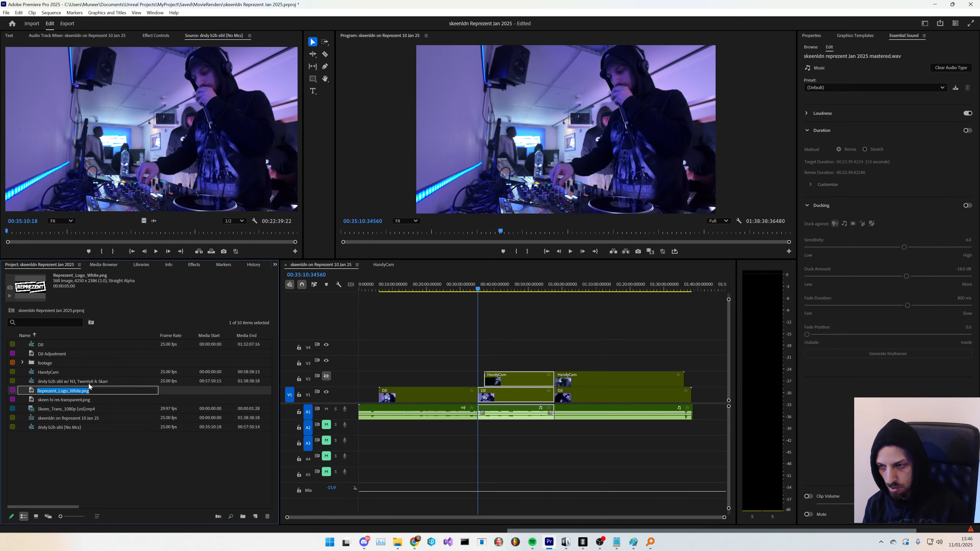
- Open the renamed subsequence in the timeline and prefix its name with "dj_"
click(101, 451)
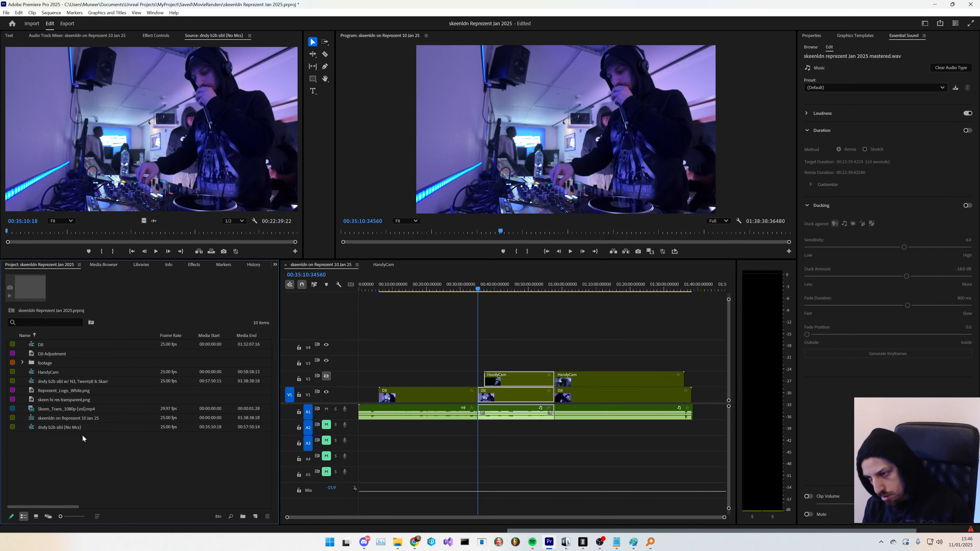
double_click(43, 384)
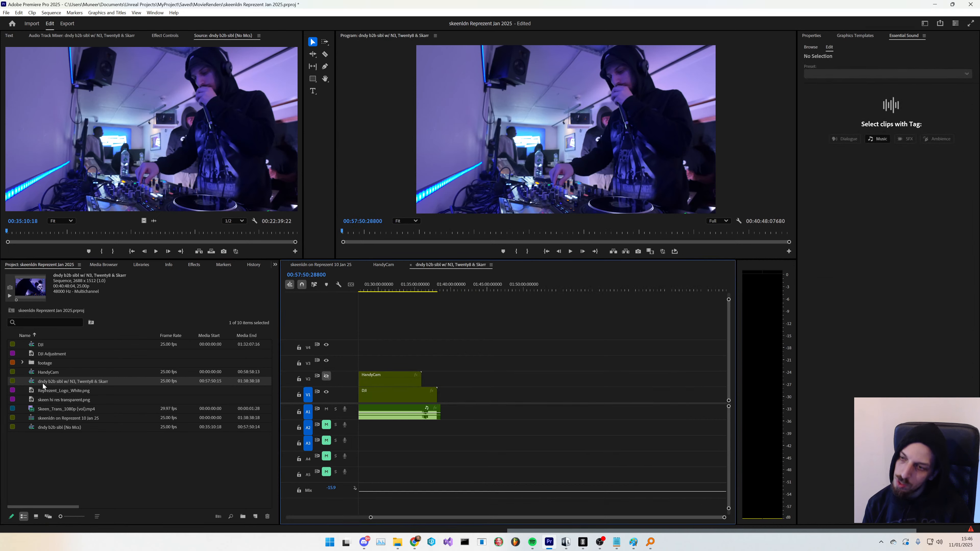
click(43, 384)
click(45, 384)
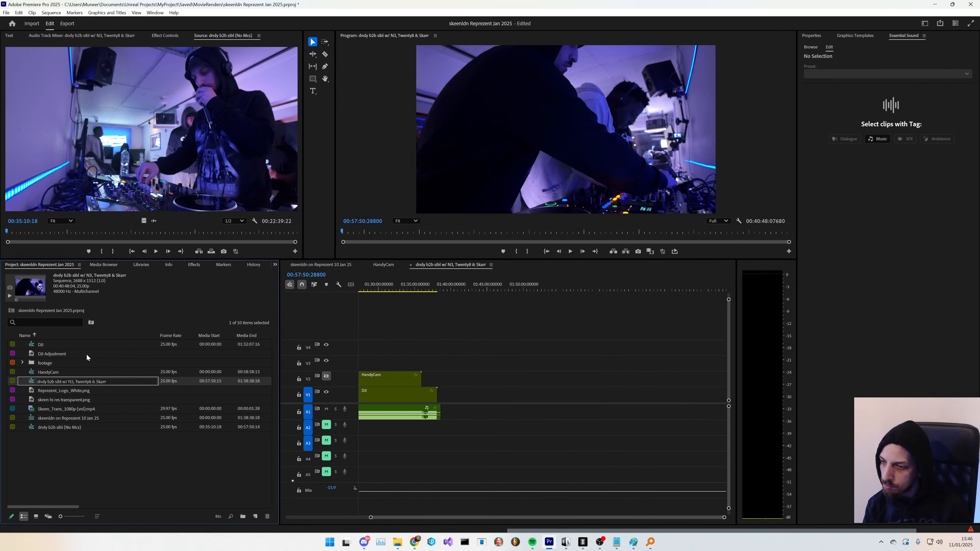
key(Tab)
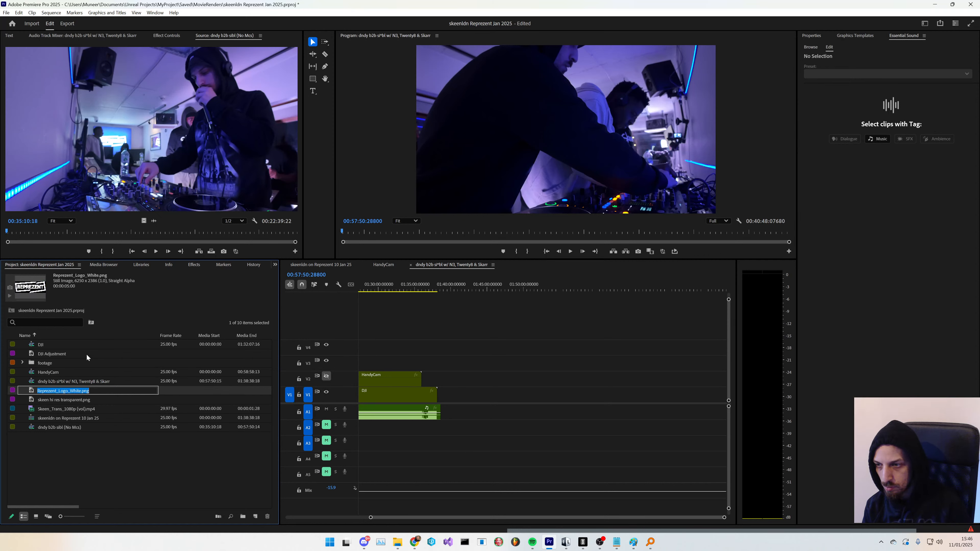
click(51, 381)
click(51, 381)
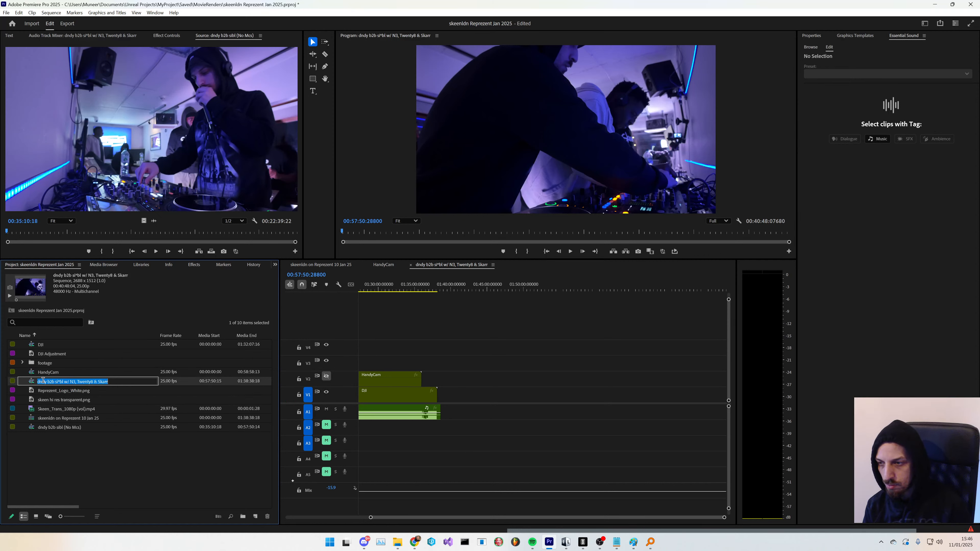
click(52, 381)
text(dj_)
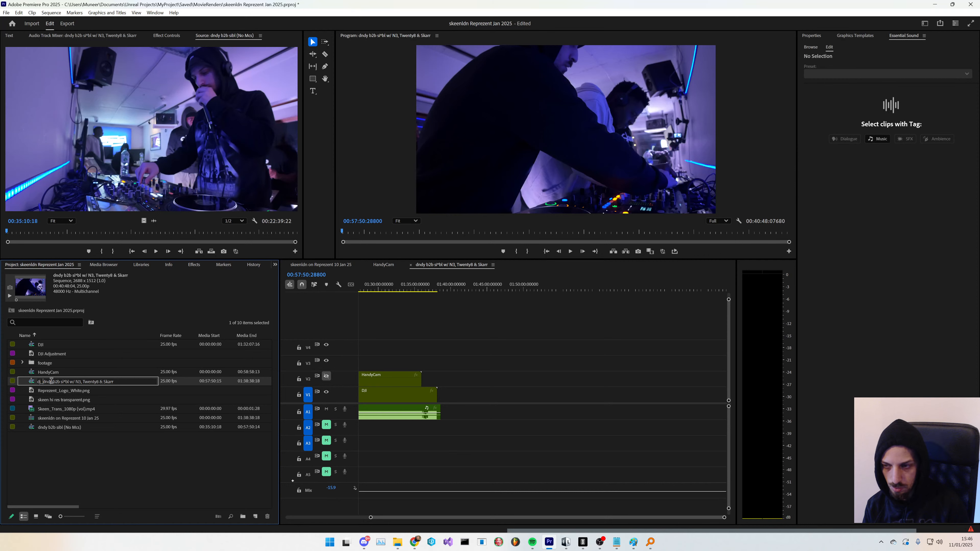
key(Tab)
click(70, 479)
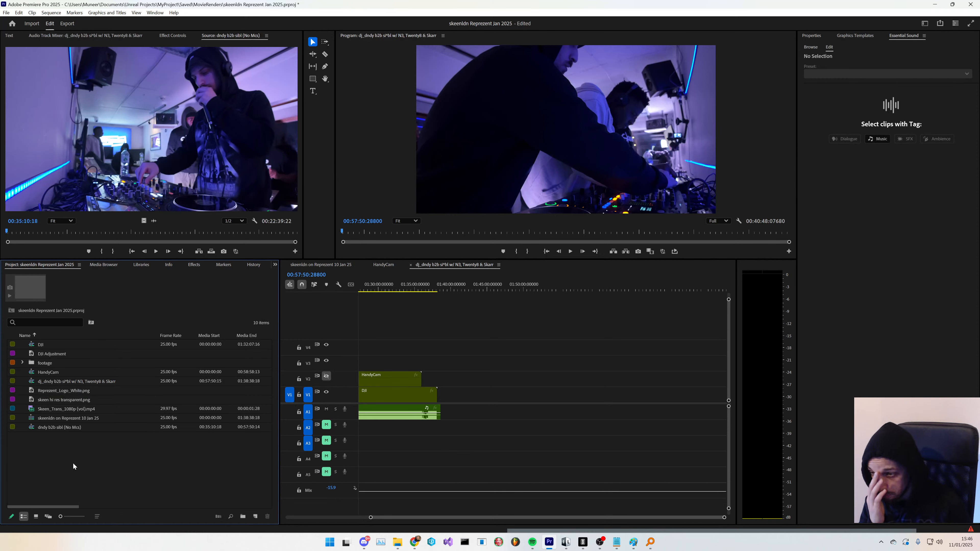
- Append " 16:9" to the end of the dj_dndy b2b sibl w/ N3, Twenty8 & Skarr sequence name
click(96, 381)
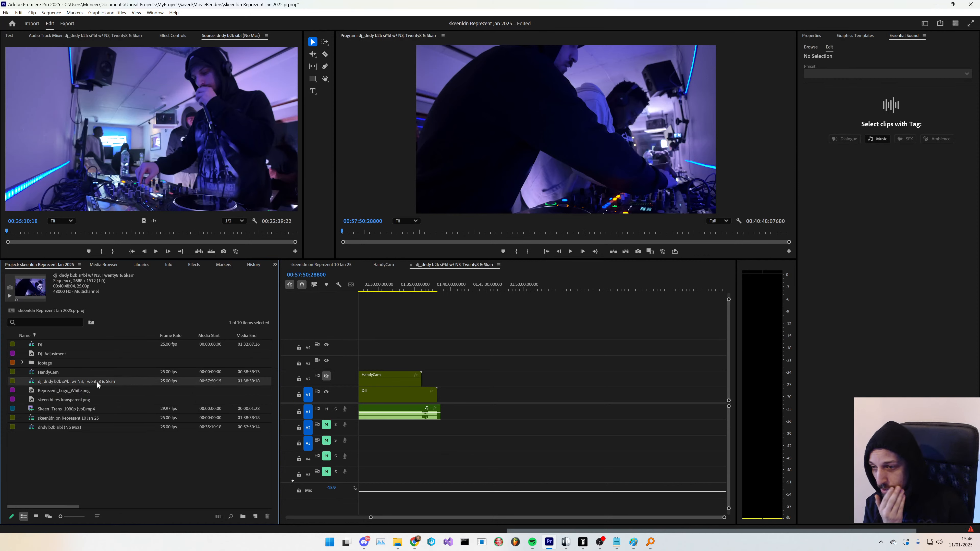
right_click(97, 383)
click(56, 434)
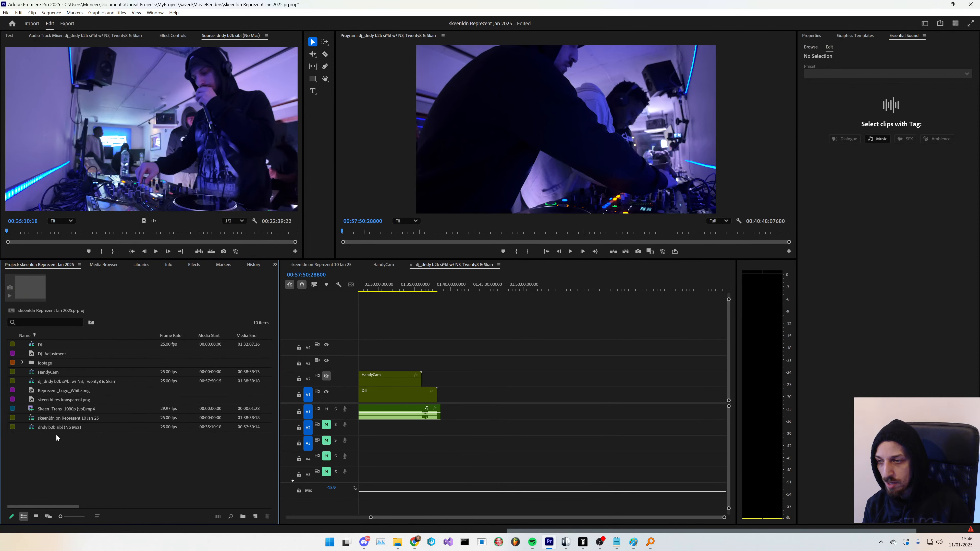
click(102, 383)
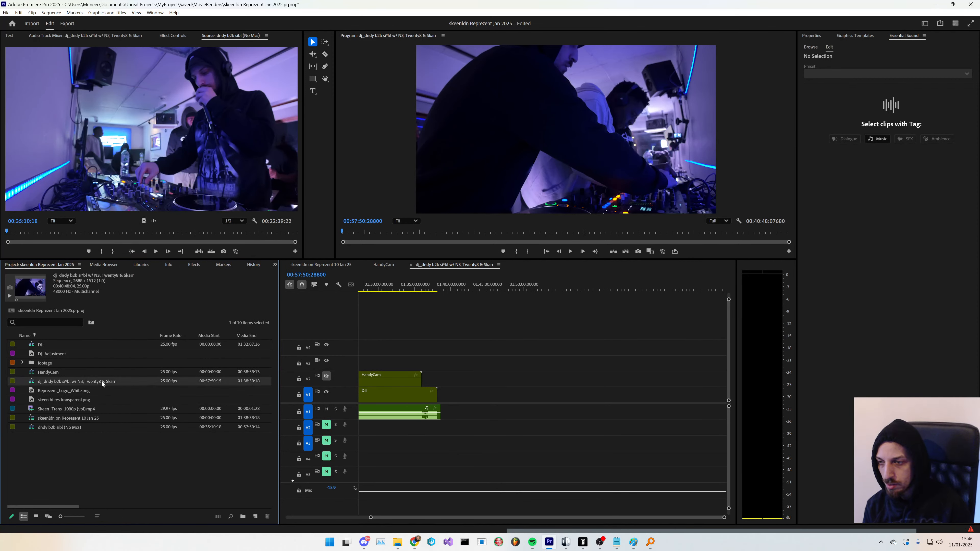
click(117, 382)
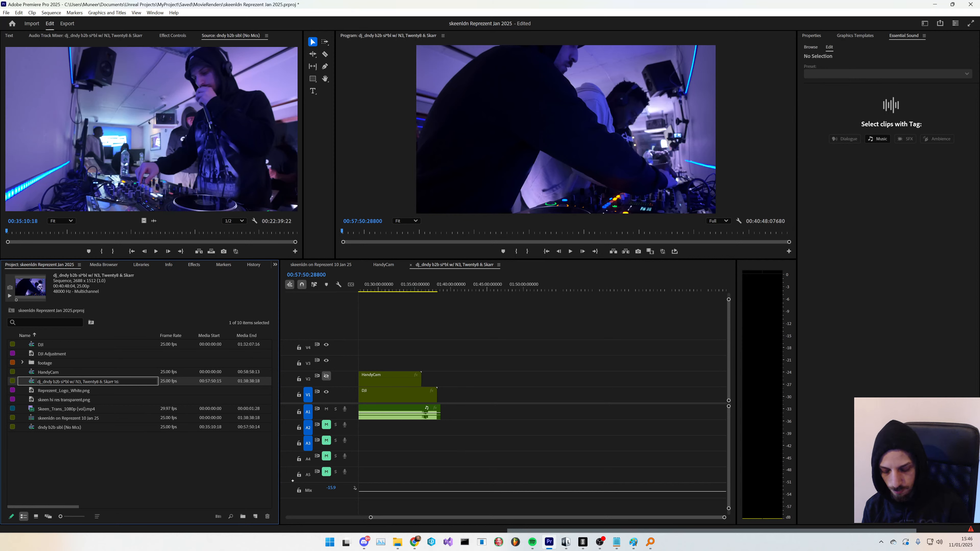
text(9)
key(Return)
click(94, 484)
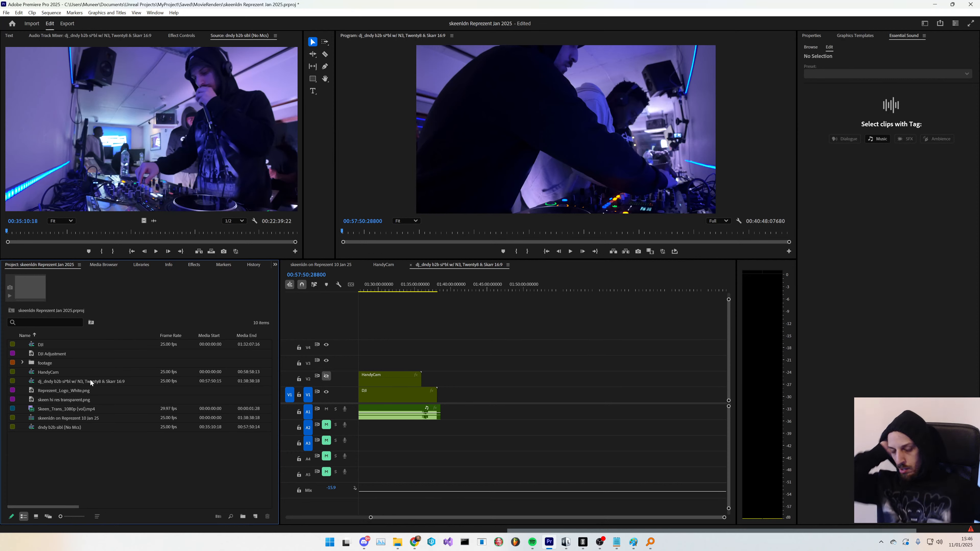
- Delete the D8, HandyCam and D8 Adjustment items from the project bin
click(70, 380)
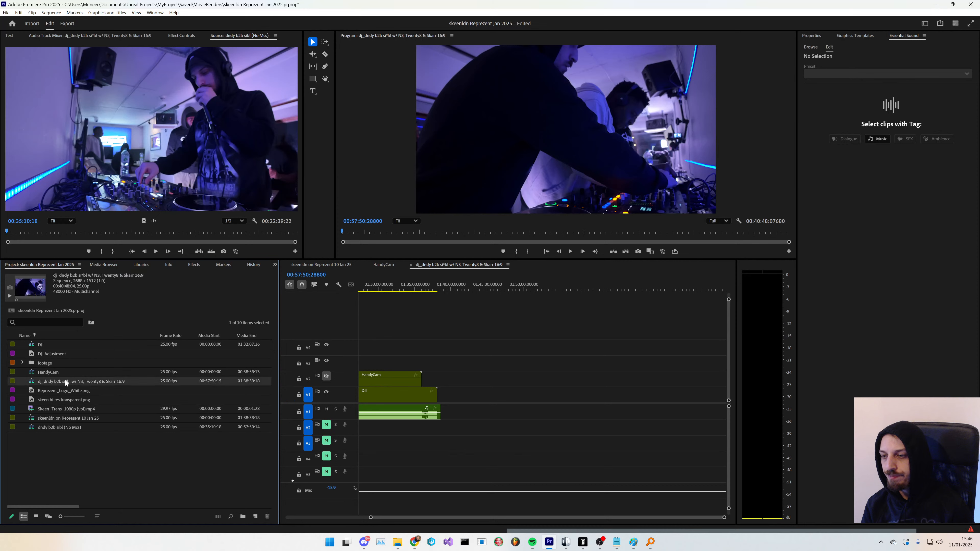
click(54, 373)
ctrl+click(55, 343)
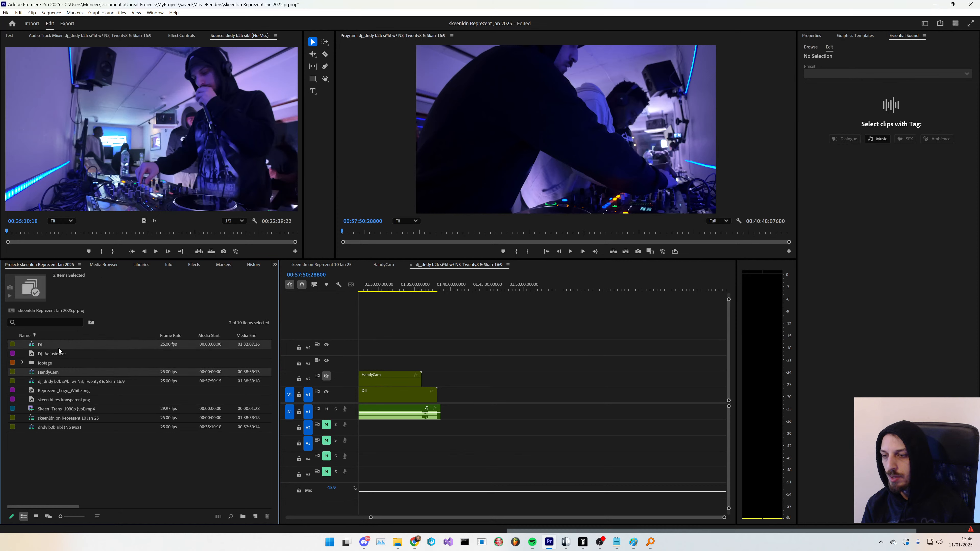
key(Delete)
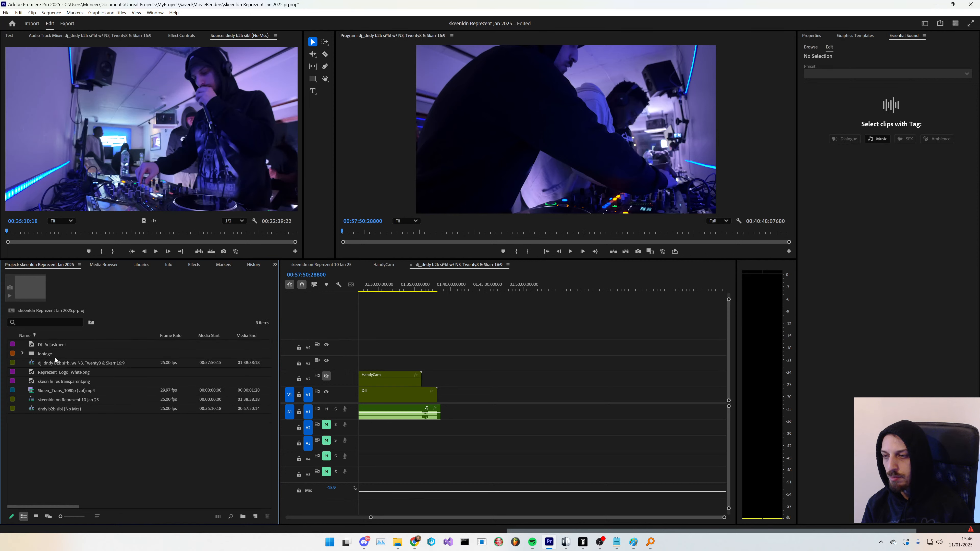
click(54, 346)
key(Delete)
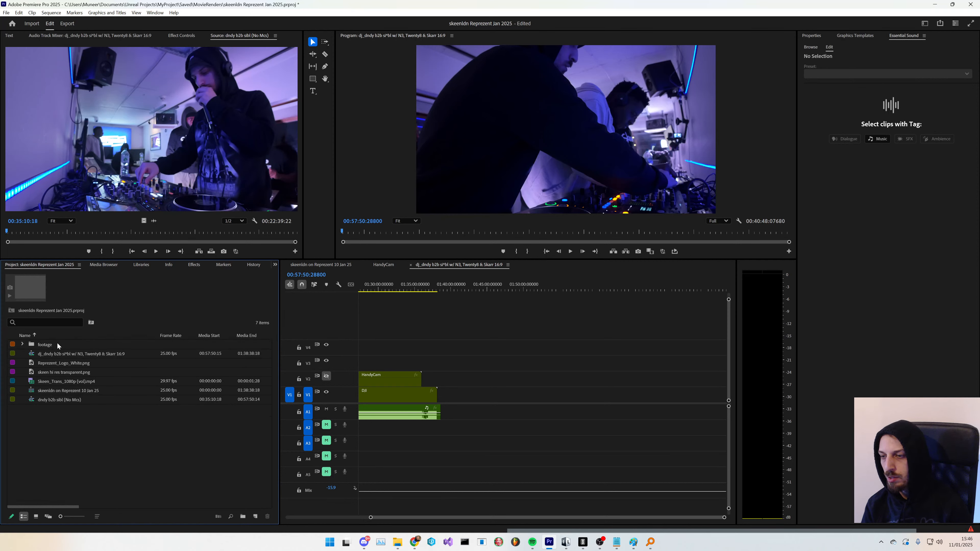
- In the 16:9 sequence, cut all tracks near the 1:38:00 mark with the Razor tool and delete the clips after the cut
click(79, 372)
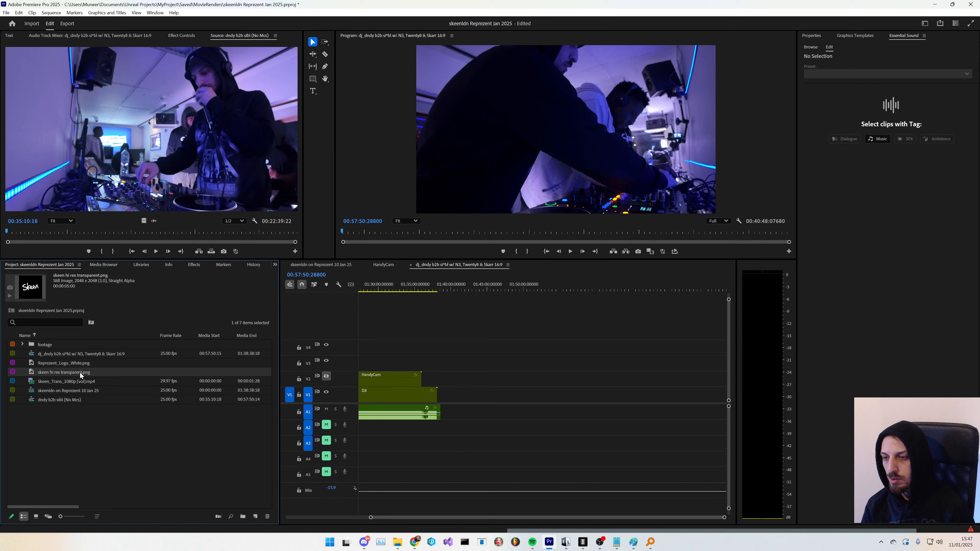
click(75, 412)
click(103, 355)
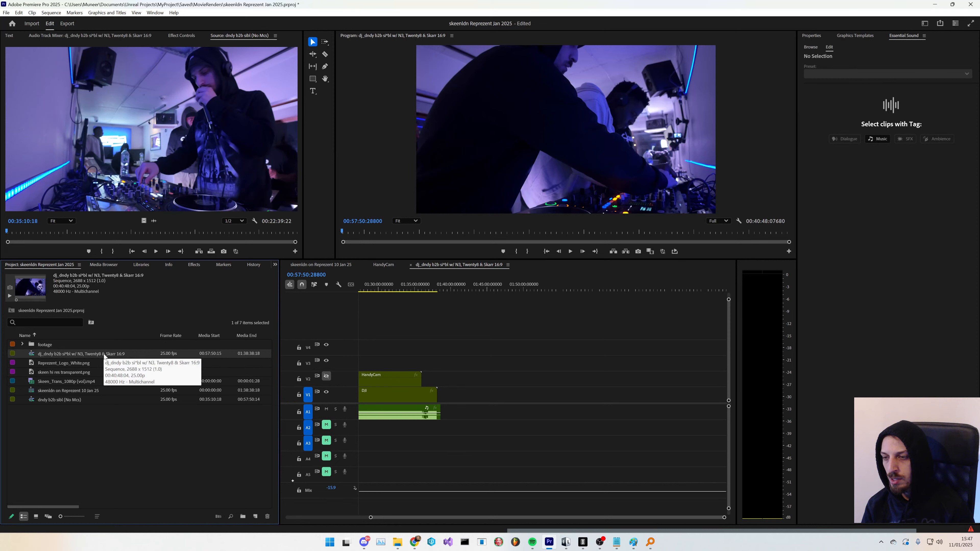
double_click(104, 355)
click(131, 372)
double_click(138, 353)
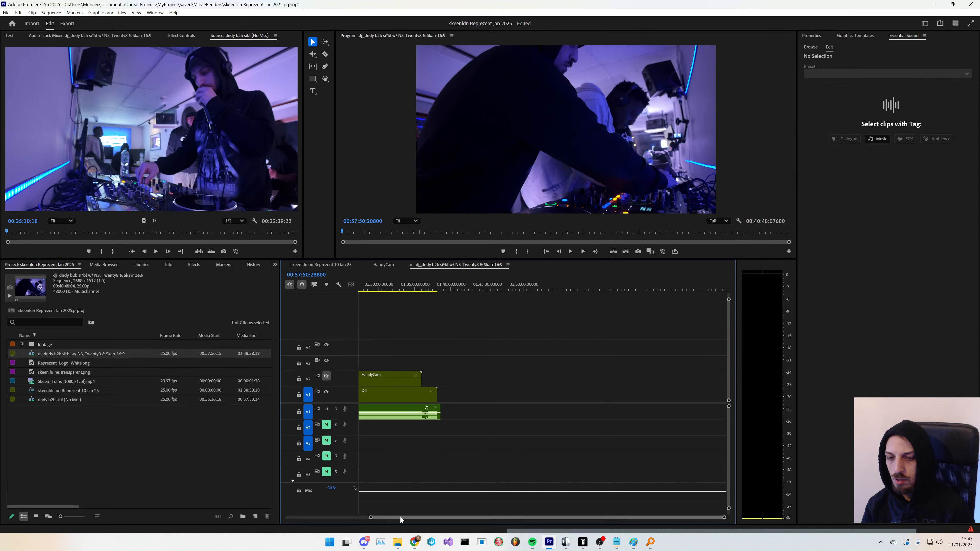
drag(401, 517, 319, 517)
key(backslash)
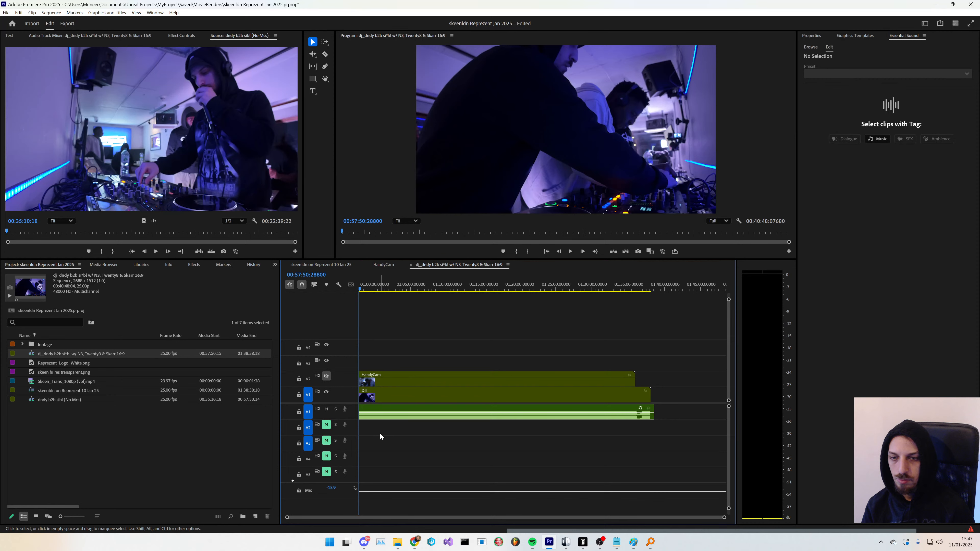
click(599, 541)
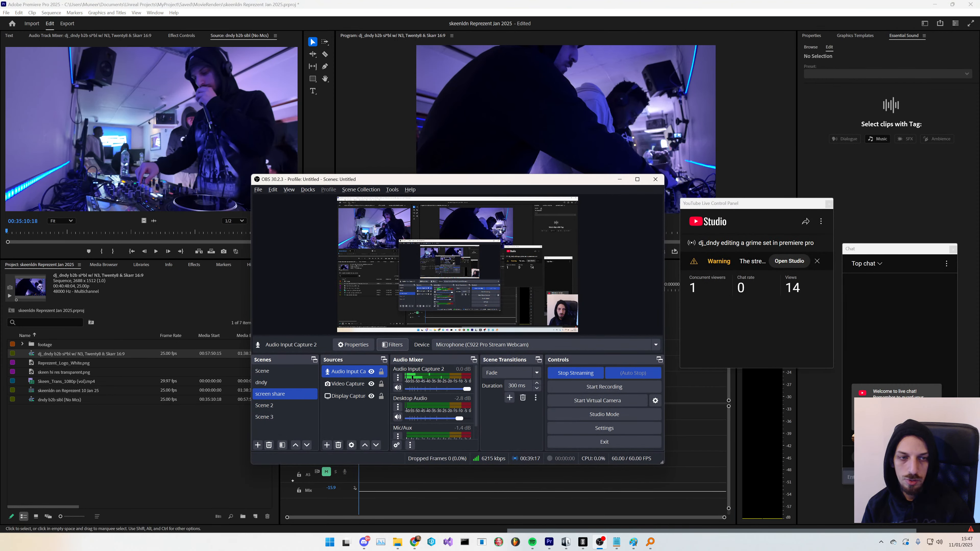
click(822, 433)
scroll(616, 413, up, 5)
key(c)
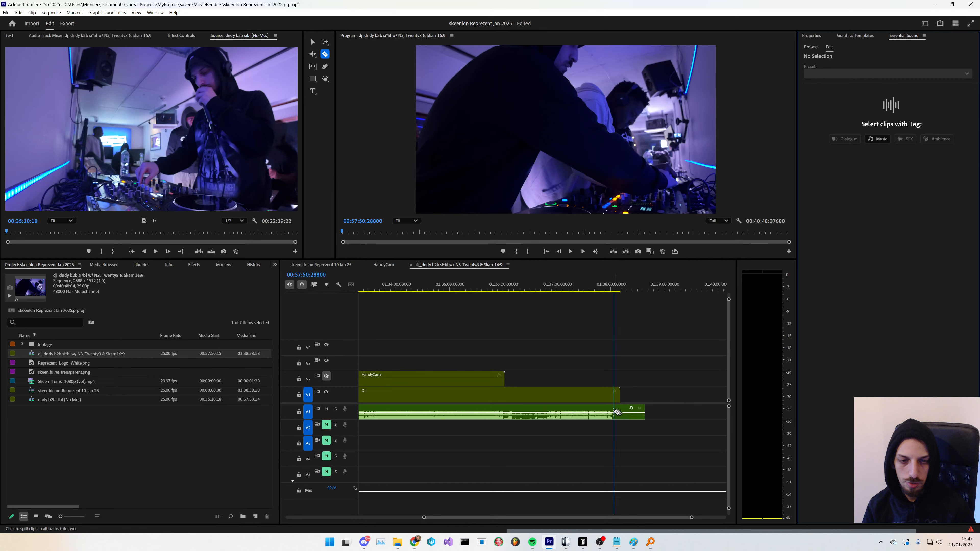
click(612, 415)
key(v)
drag(651, 371, 620, 421)
key(Delete)
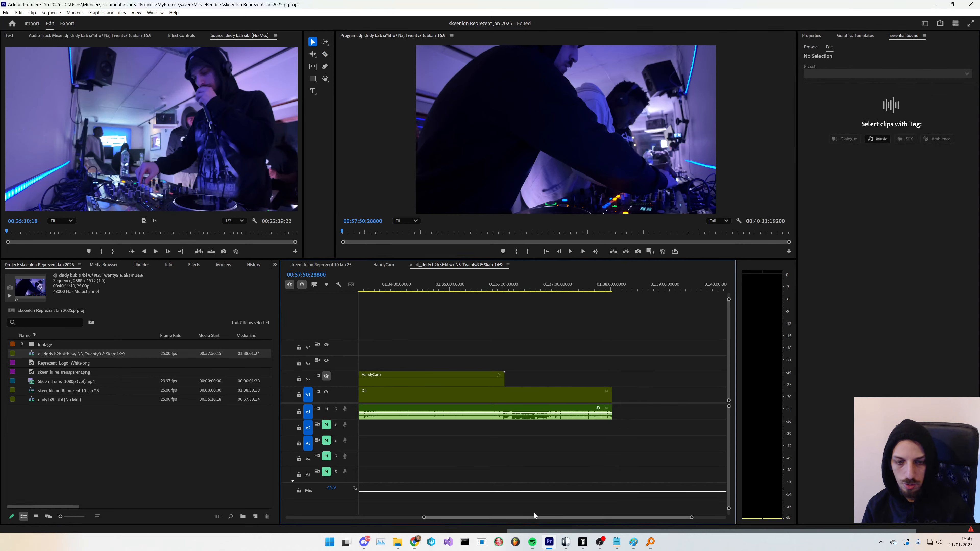
- Open the dndy b2b sibl (No Mcs) subsequence in the timeline and play it back
scroll(488, 475, down, 5)
scroll(438, 456, down, 4)
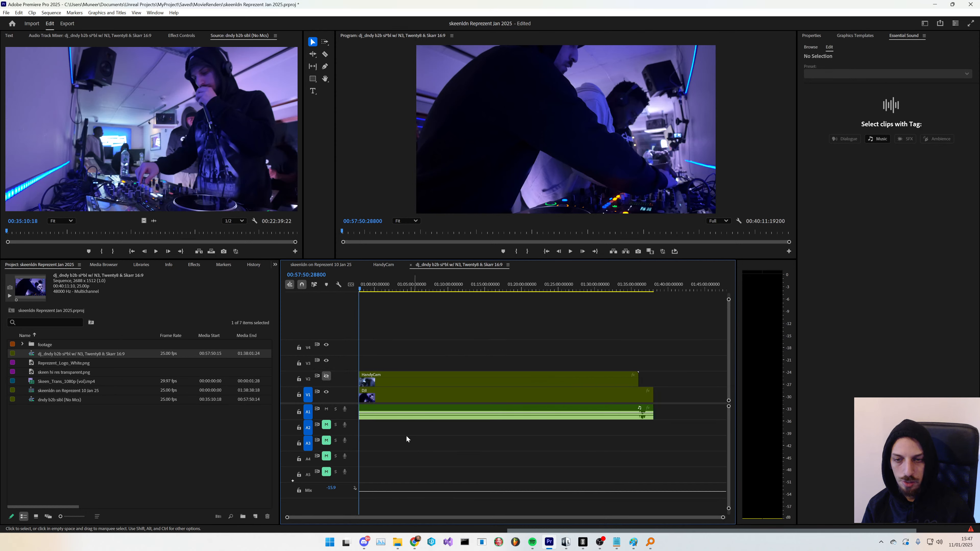
click(148, 452)
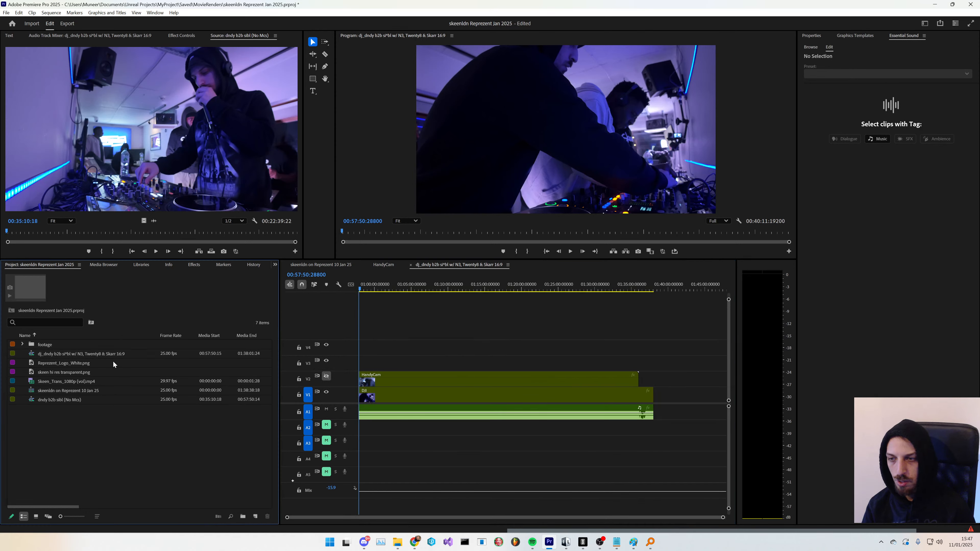
click(91, 400)
click(84, 421)
click(86, 403)
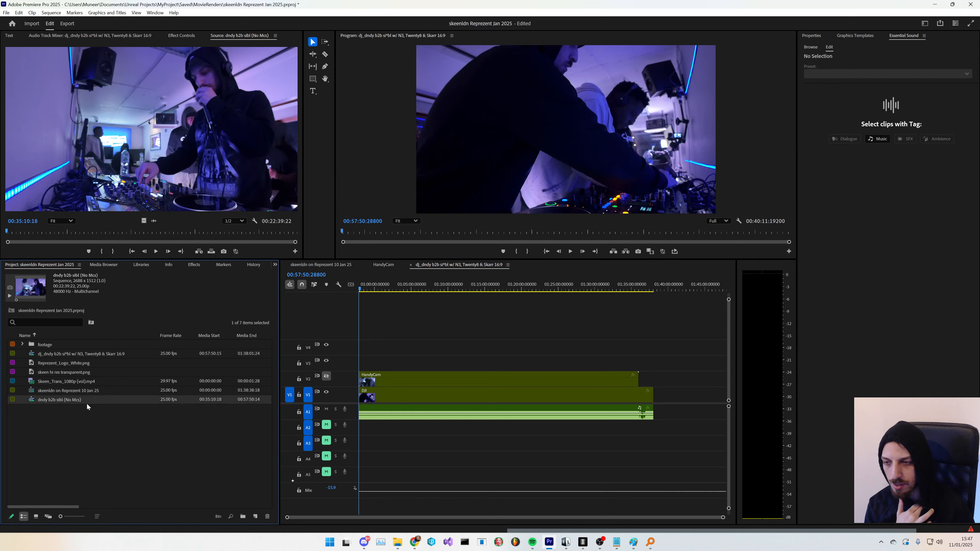
double_click(86, 403)
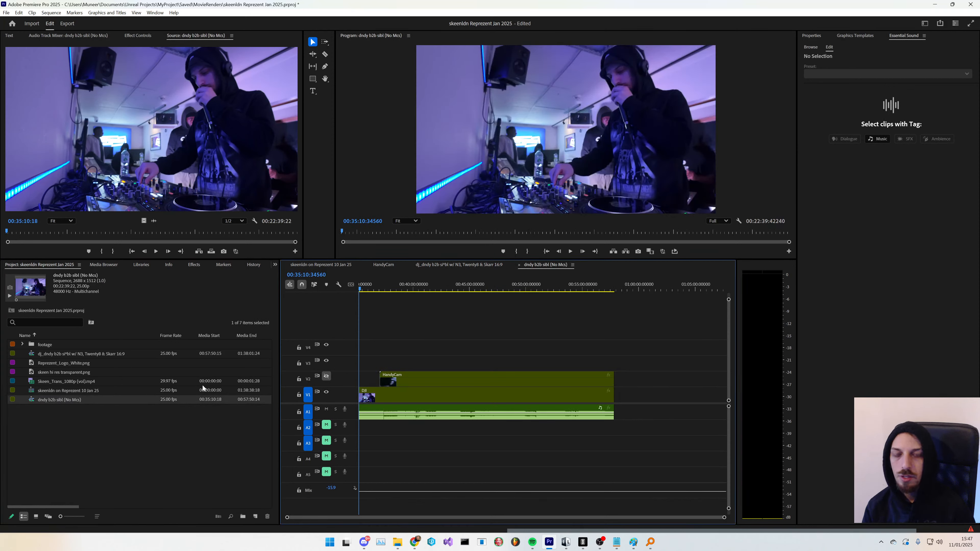
key(space)
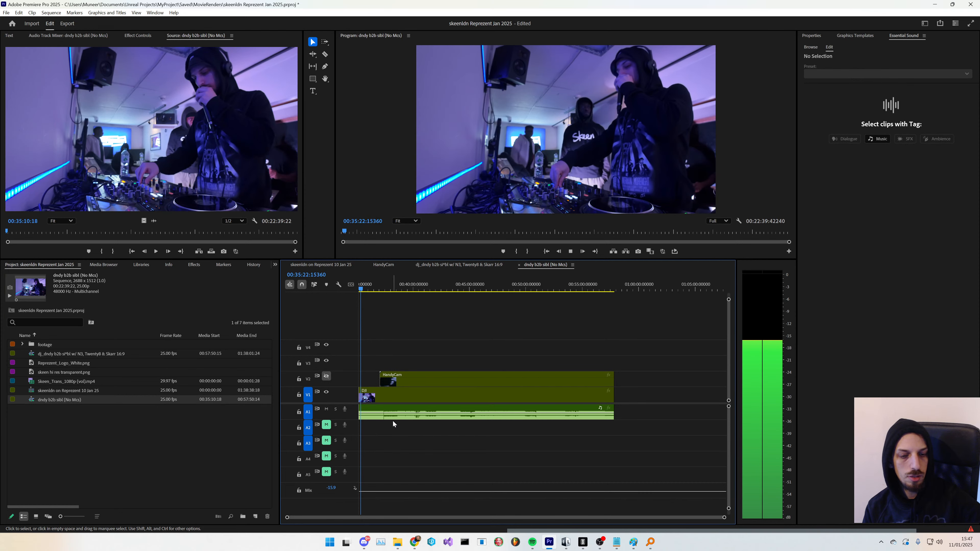
- Switch to OBS and mute the Audio Input Capture 2 channel in the audio mixer
key(alt+Tab)
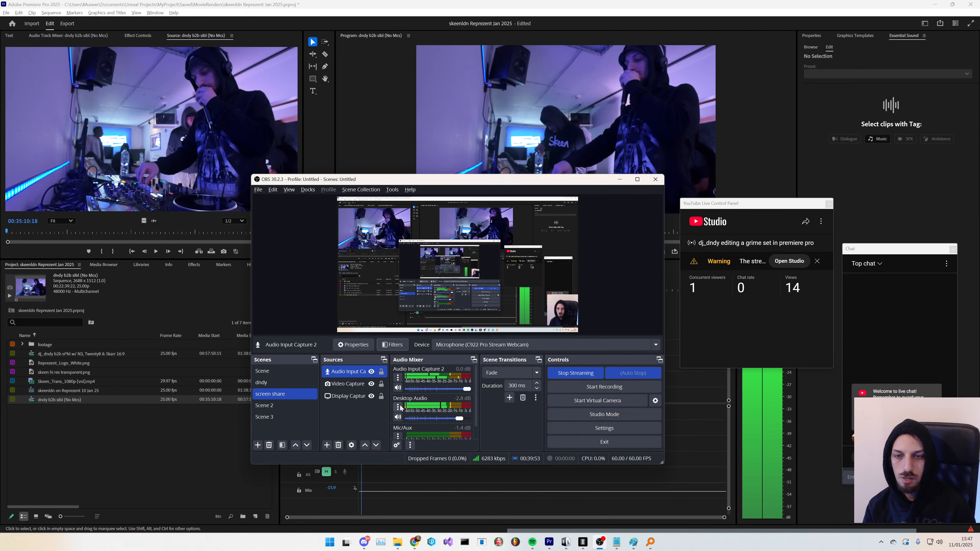
click(398, 388)
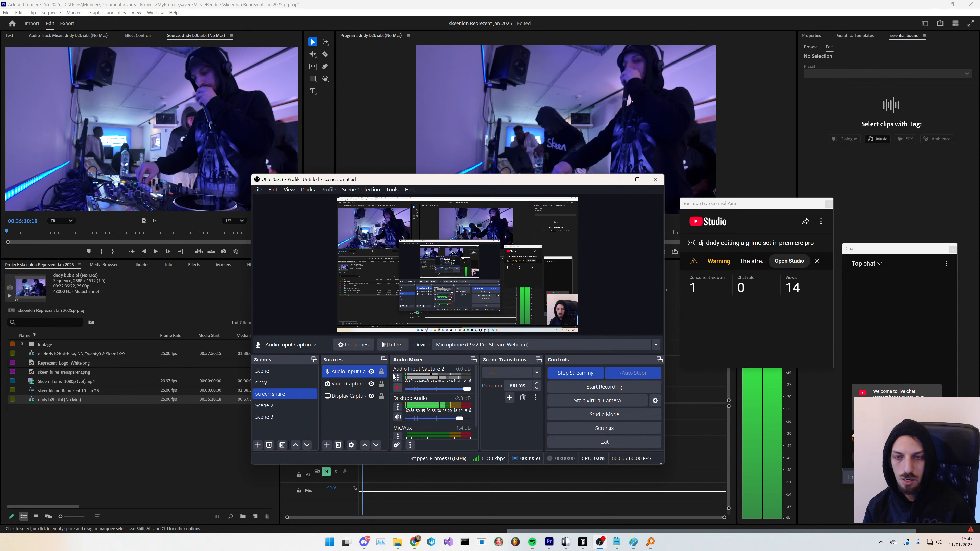
click(368, 348)
click(547, 421)
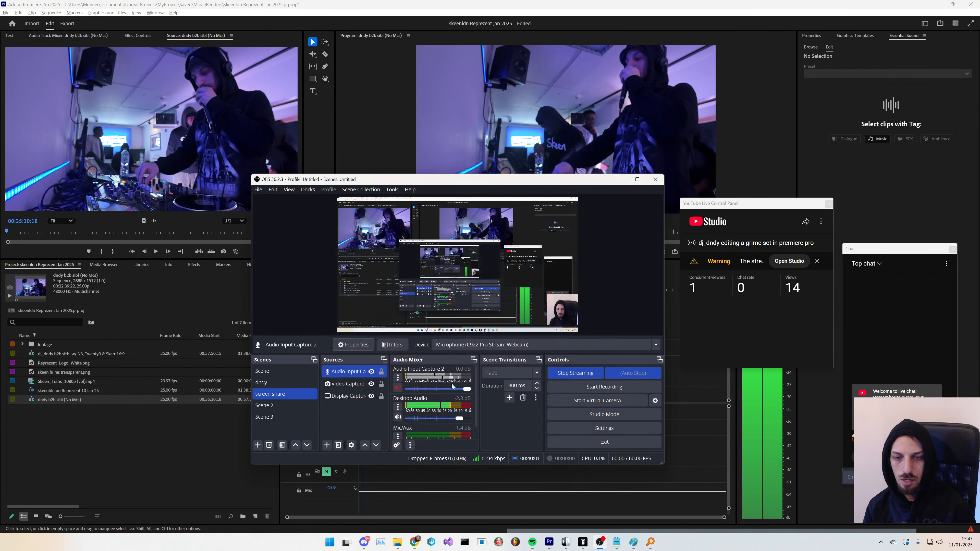
- Add a Noise Suppression filter to the Audio Input Capture 2 source in OBS, then reopen its filter list to review it
click(392, 340)
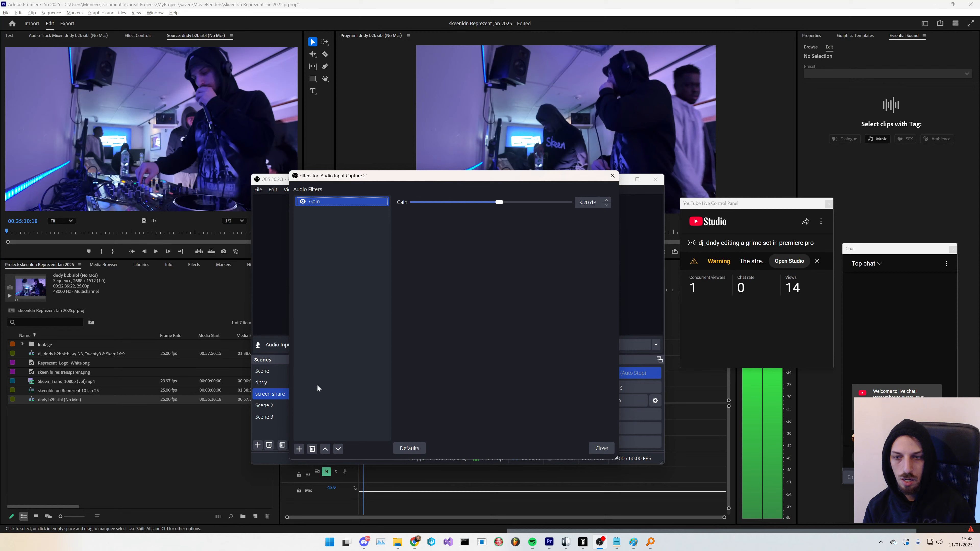
click(300, 449)
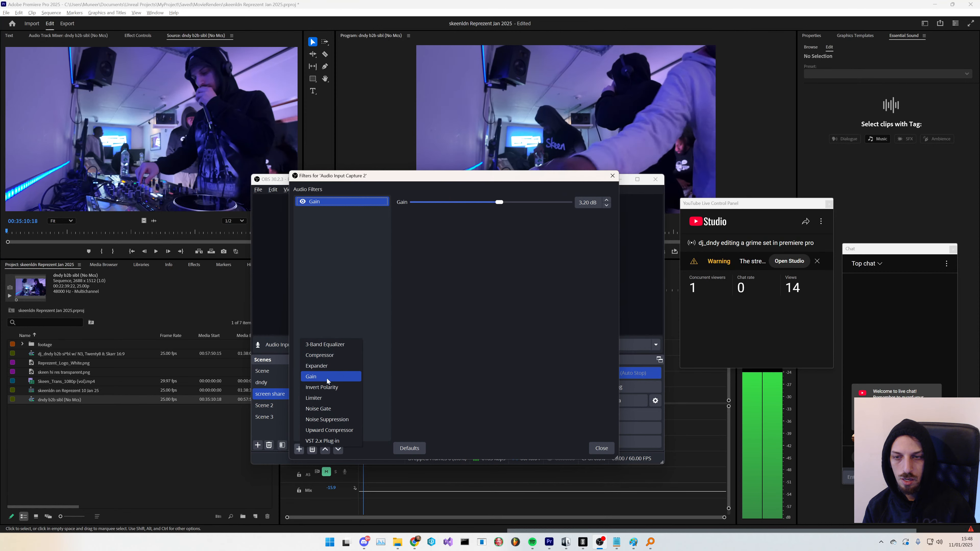
click(337, 419)
click(427, 330)
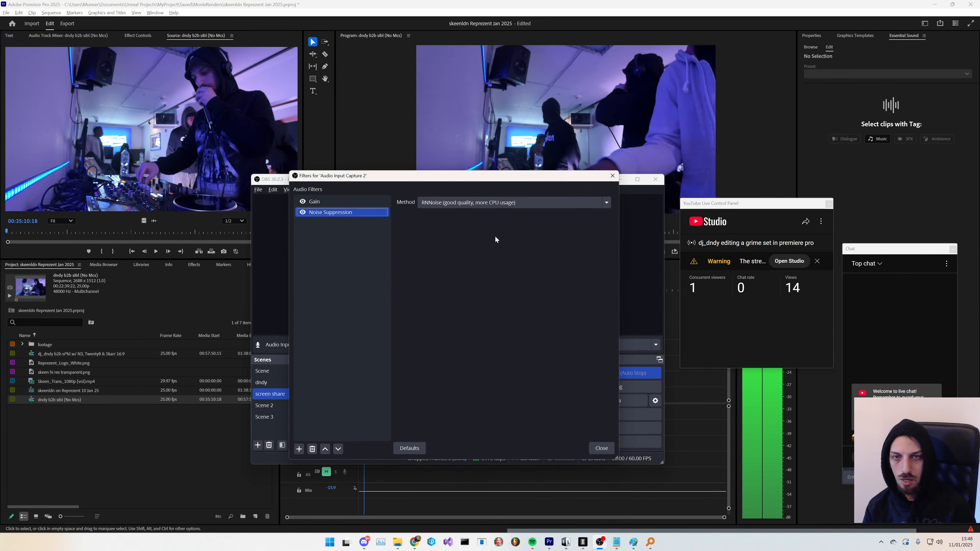
click(602, 448)
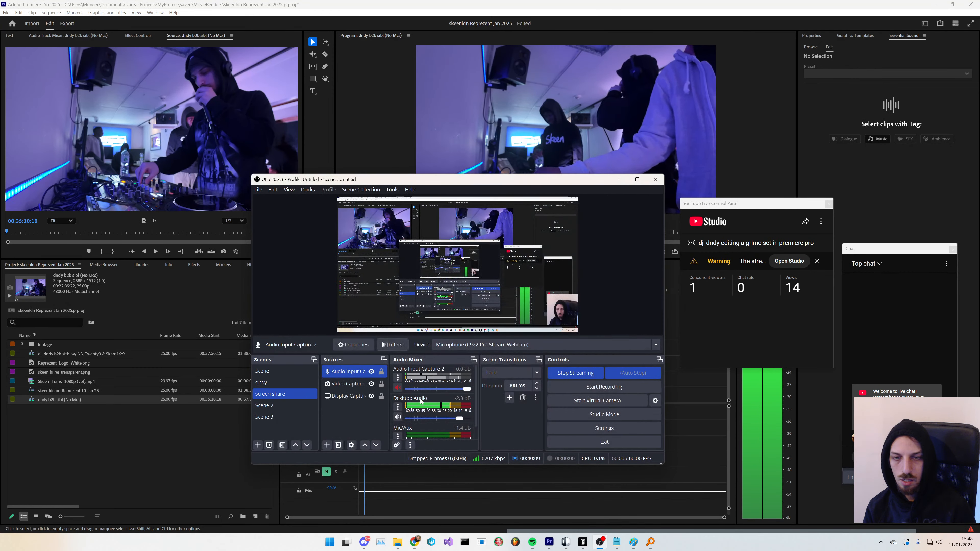
click(393, 344)
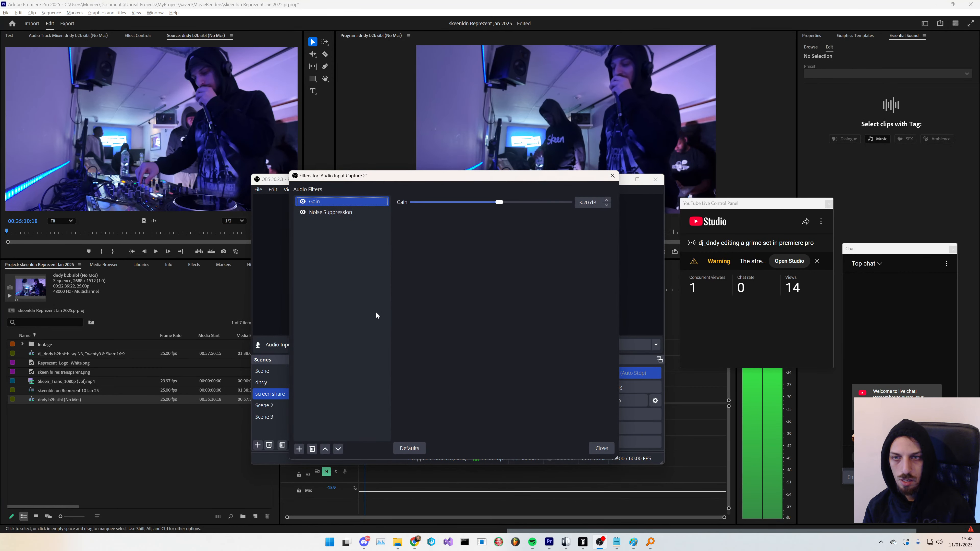
click(602, 448)
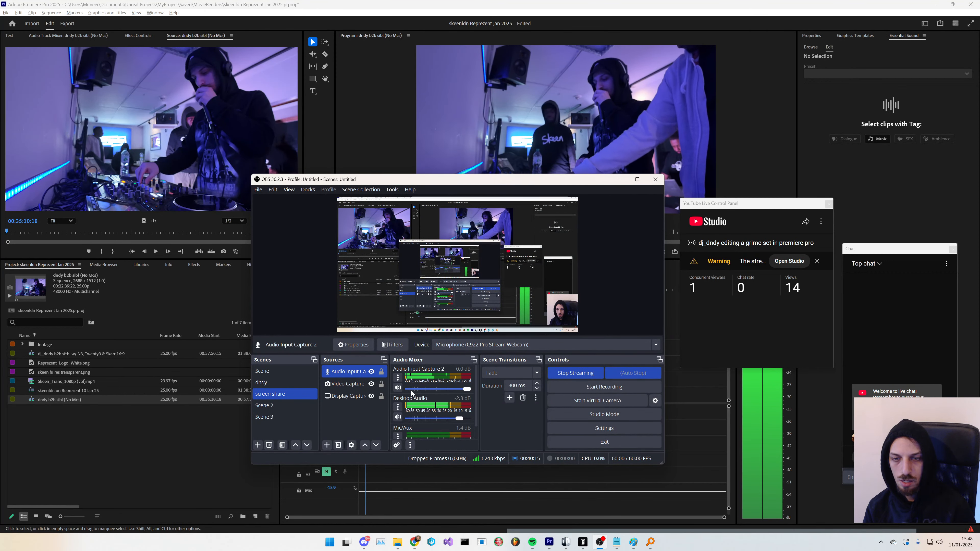
- Play back the dndy b2b sibl (No Mcs) subsequence, select its clips and move the playhead near 37:00
click(207, 452)
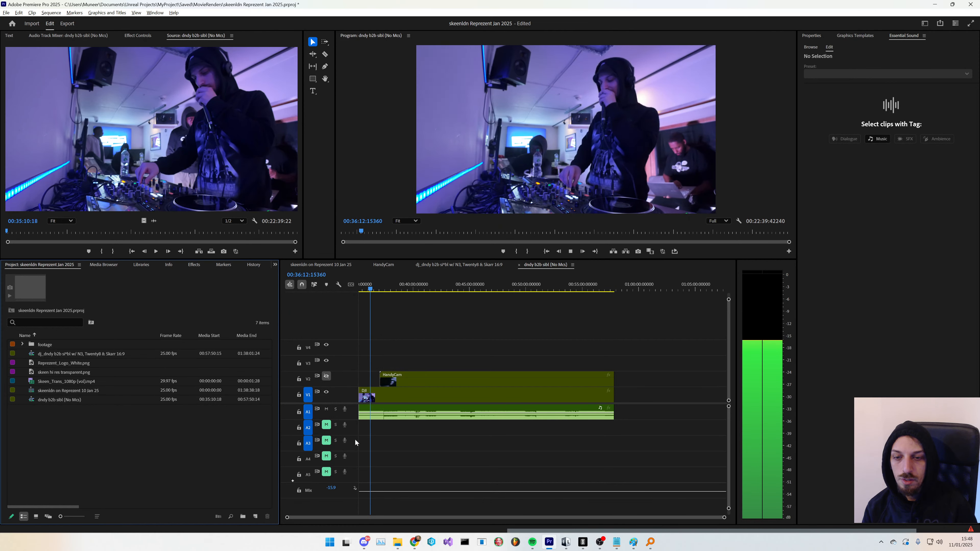
click(548, 332)
key(space)
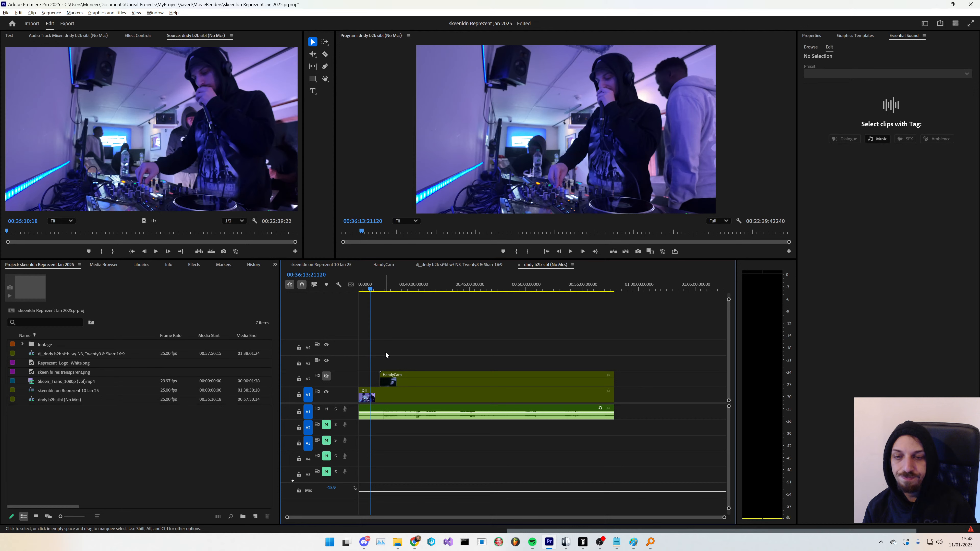
drag(616, 337, 365, 425)
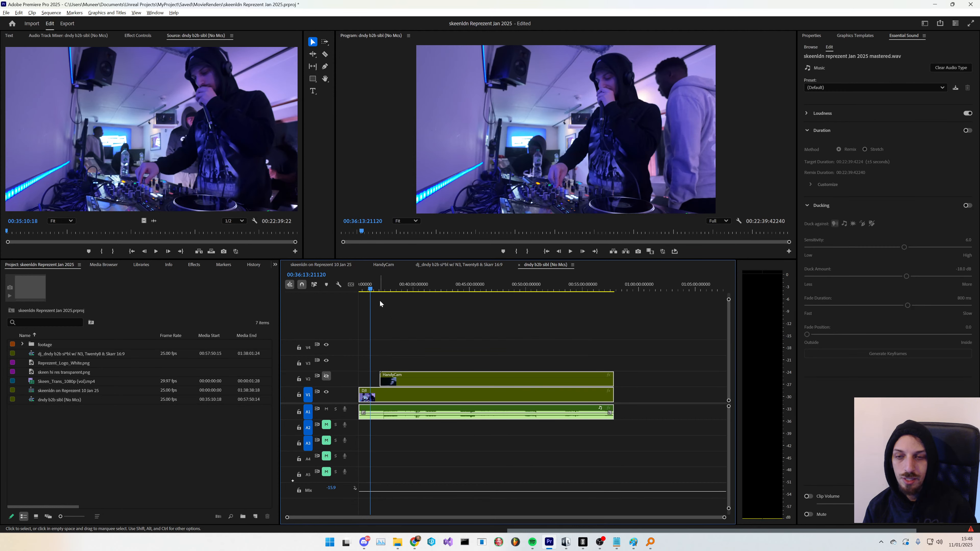
click(380, 289)
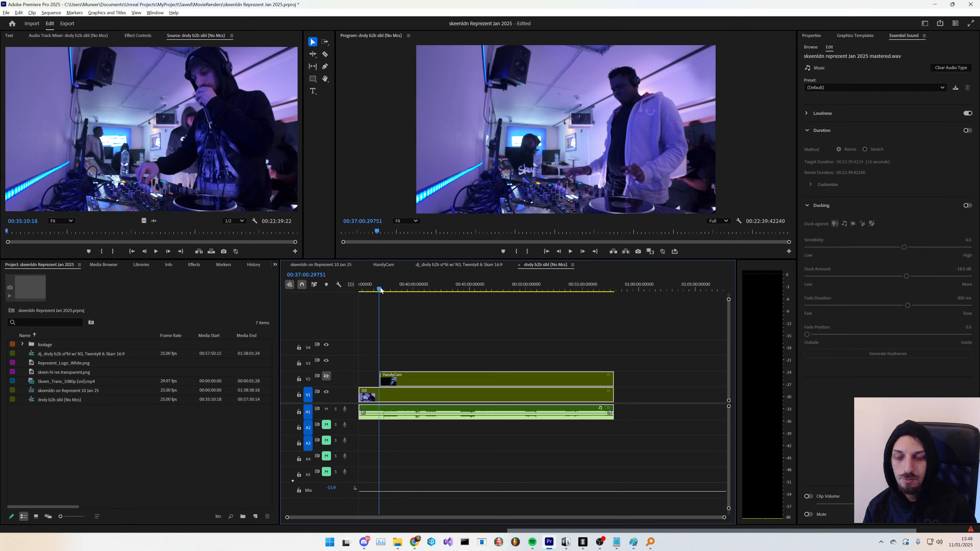
- In Notepad, delete "export & " from the "export & listen and make notes" line
click(617, 543)
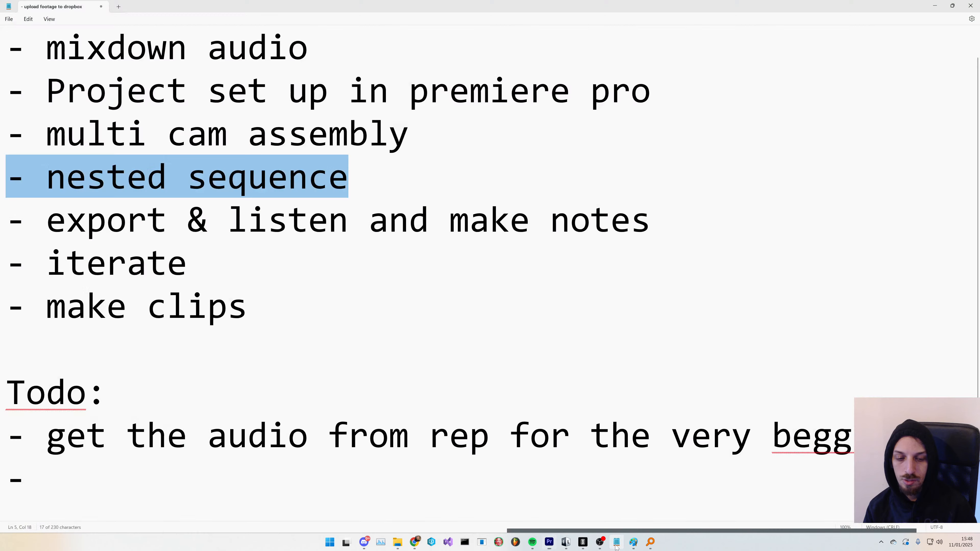
click(187, 263)
drag(651, 219, 167, 219)
drag(227, 220, 46, 219)
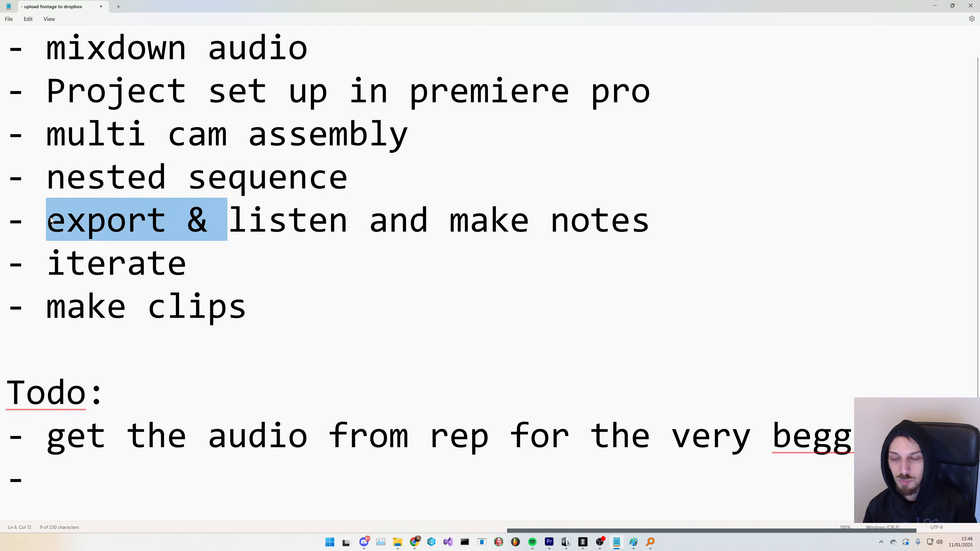
key(BackSpace)
click(187, 263)
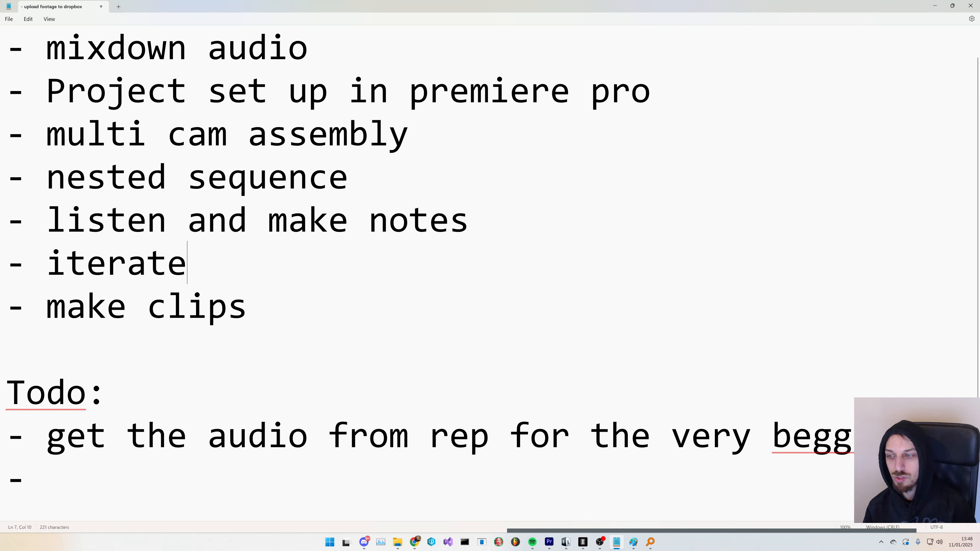
- Set Notepad's font size to 36 in Settings and return to the document
click(28, 18)
click(30, 205)
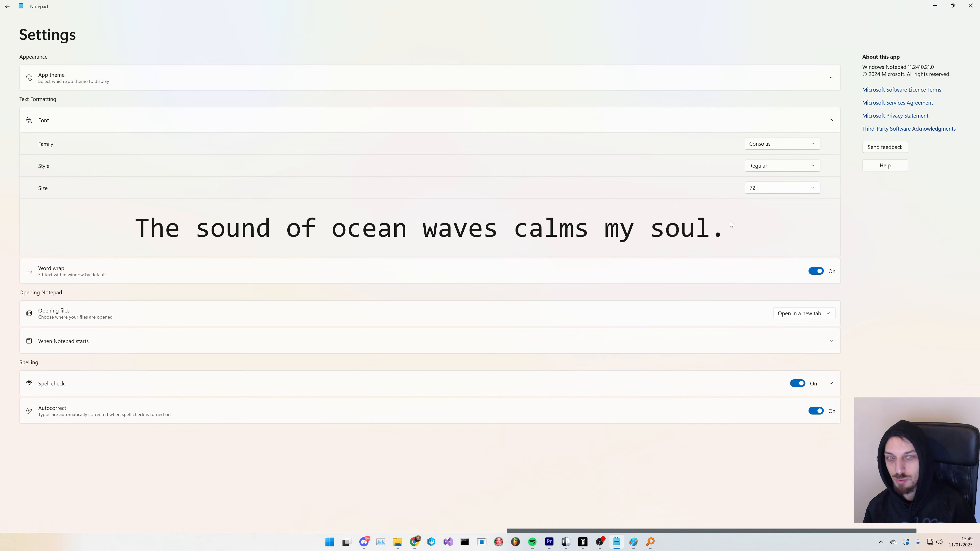
click(788, 188)
click(812, 188)
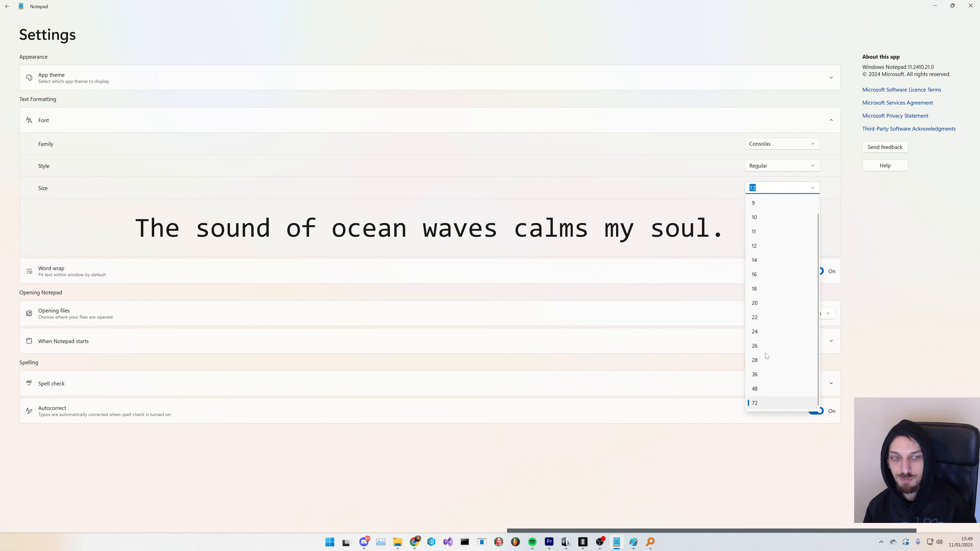
click(763, 374)
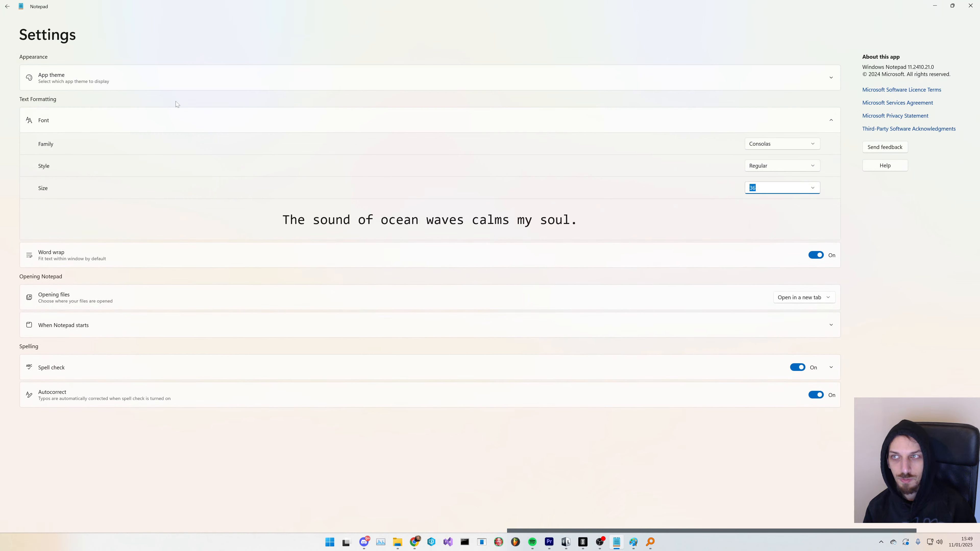
click(9, 9)
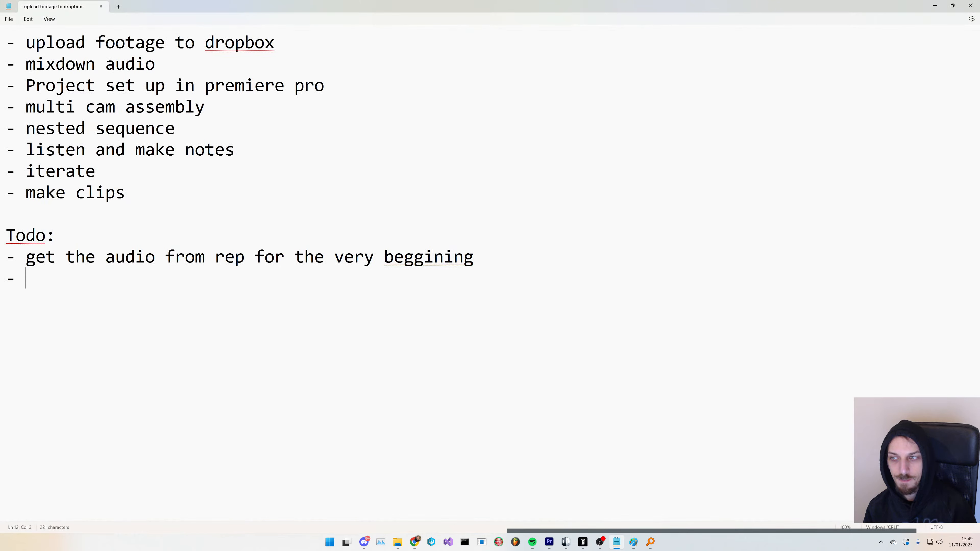
- Correct the misspelled "beggining" to "beginning" using the spelling suggestion
right_click(417, 263)
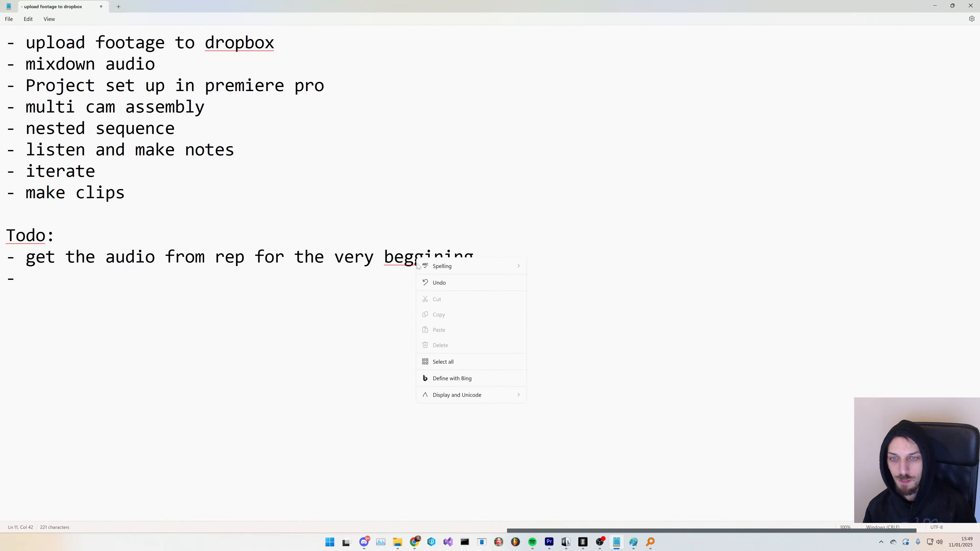
mouse_move(440, 265)
click(548, 267)
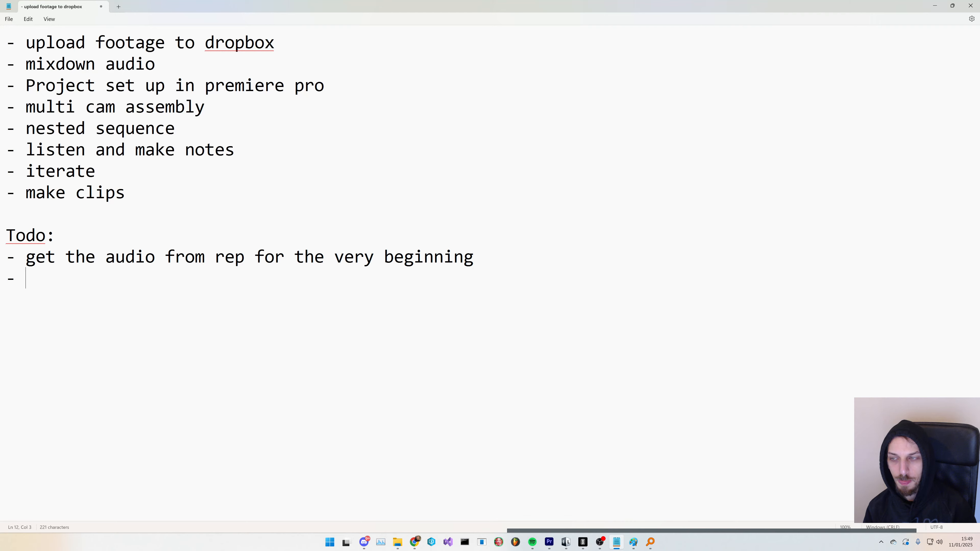
- Save the notes file as "january 2025"
key(ctrl+s)
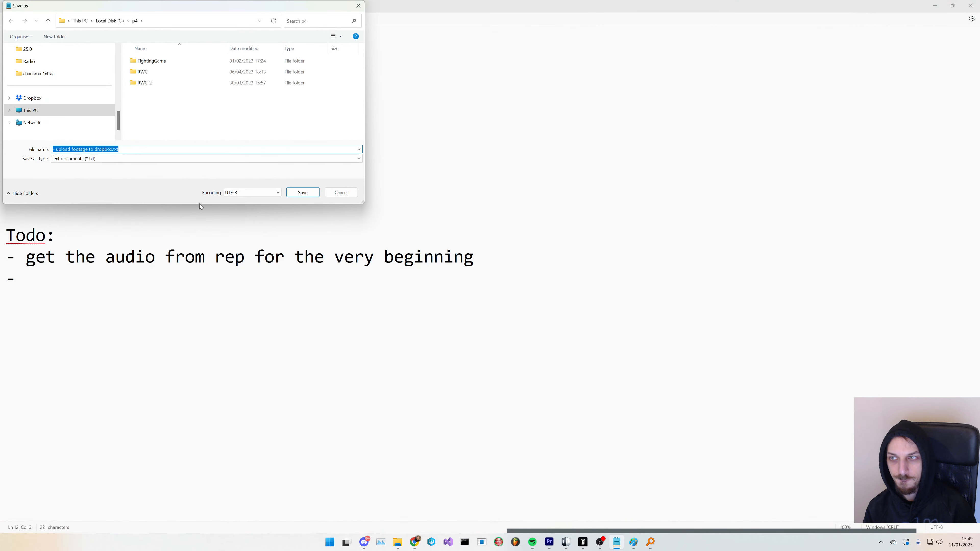
text(foo)
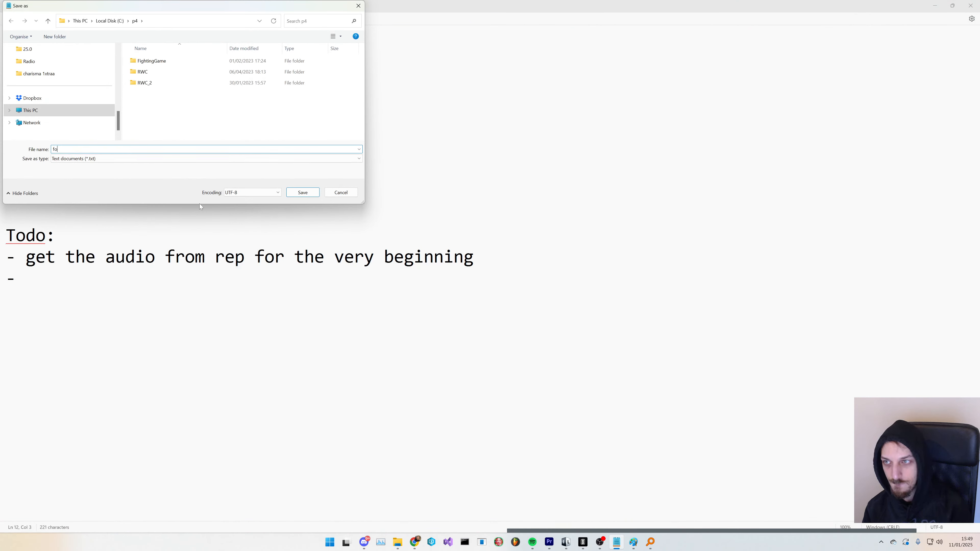
key(BackSpace)
key(BackSpace)
key(BackSpace)
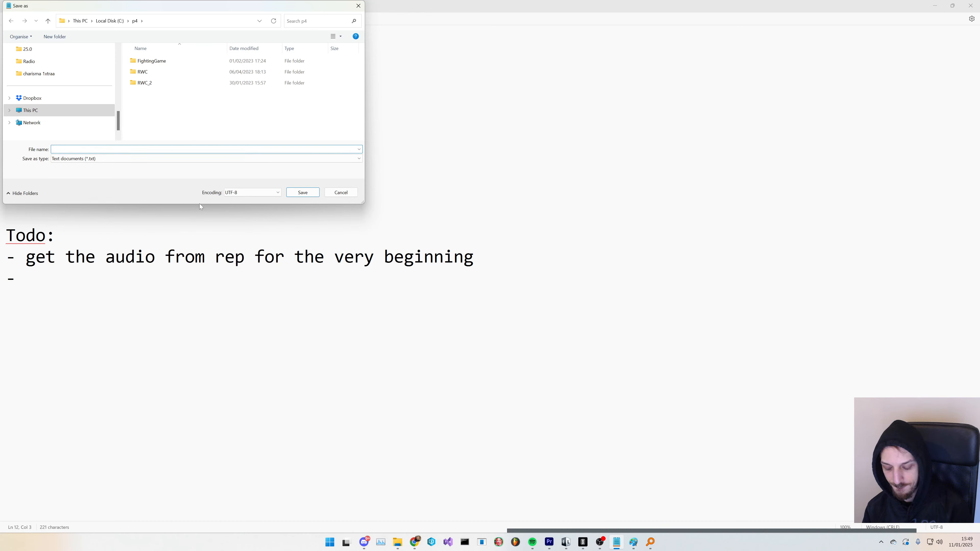
text(jan)
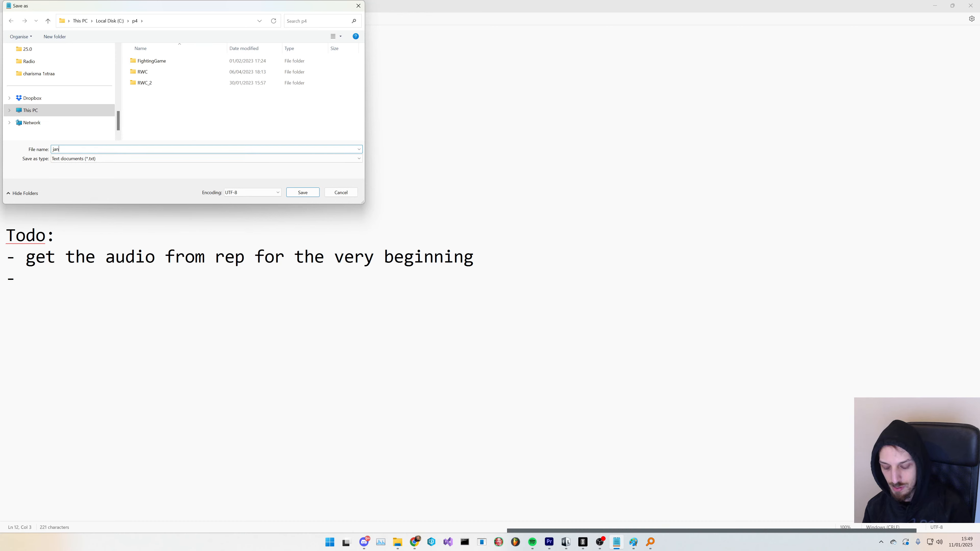
text(uar)
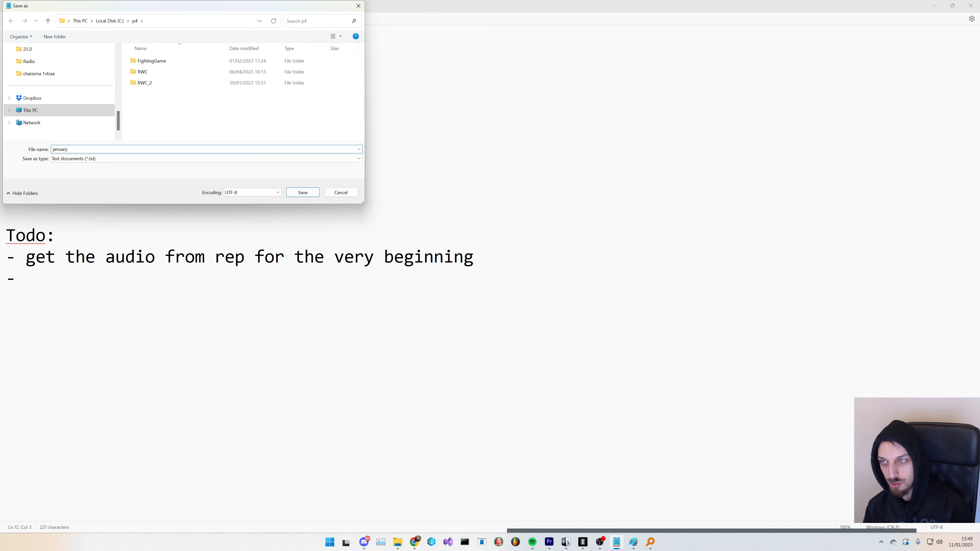
text(y )
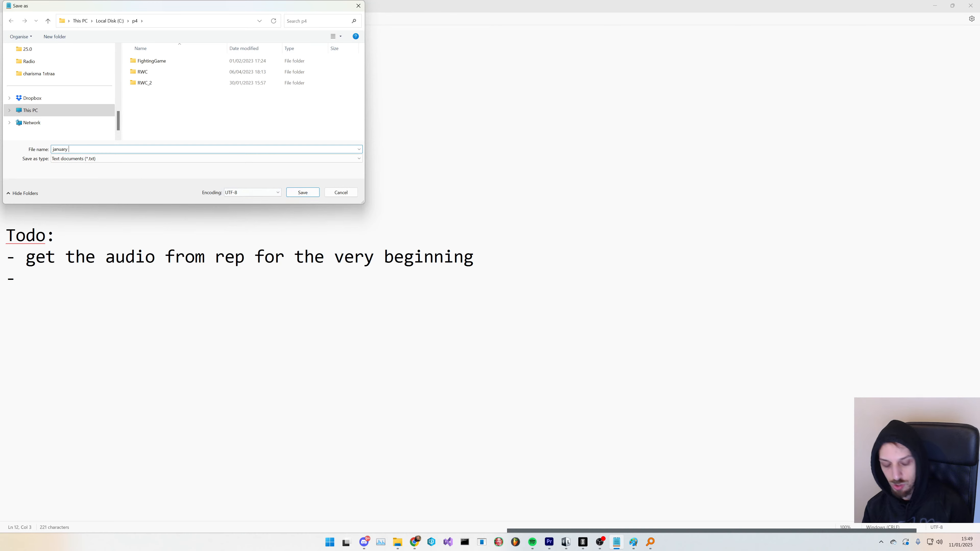
text(2025)
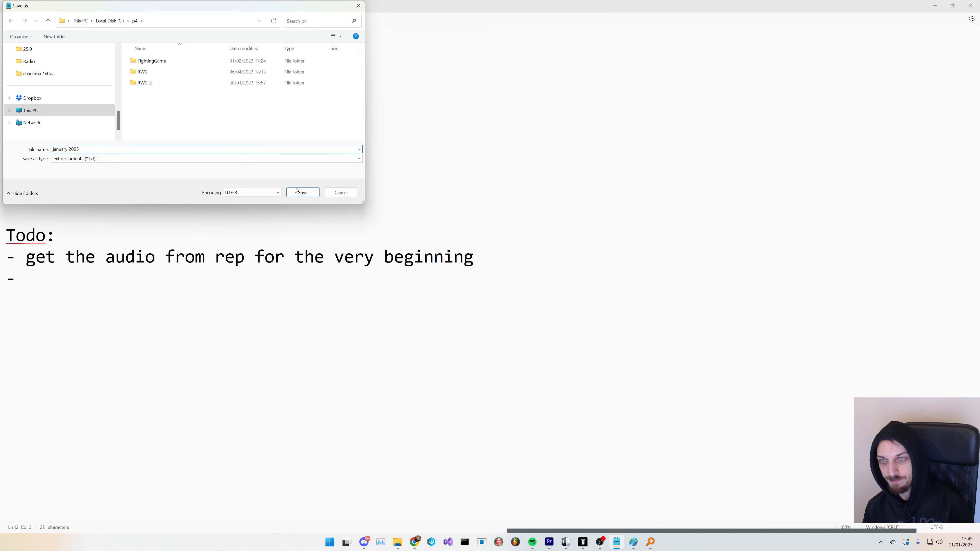
click(296, 190)
- Return to Premiere Pro and rename the dndy b2b sibl (No Mcs) sequence by appending 16:9 to its name
key(alt+Tab)
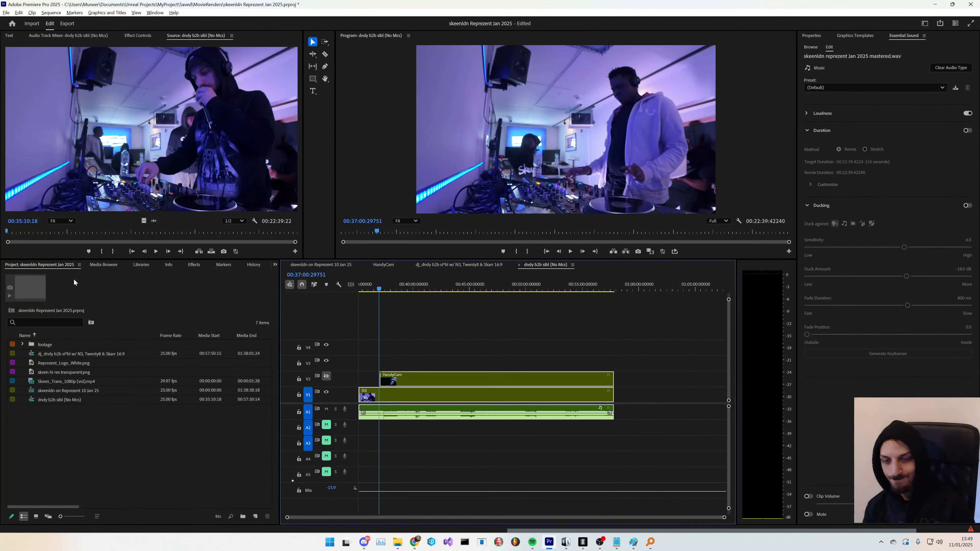
key(alt+Tab)
key(alt+Tab)
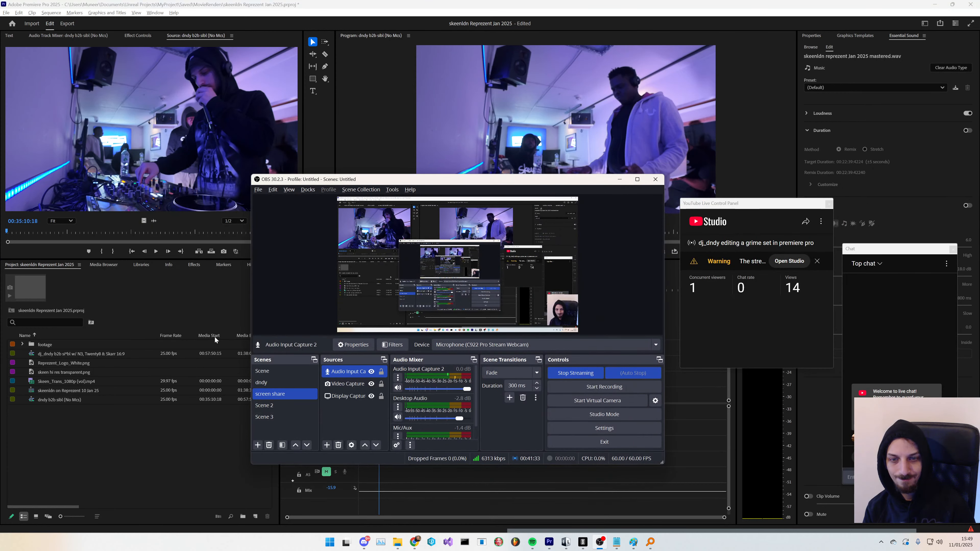
click(186, 412)
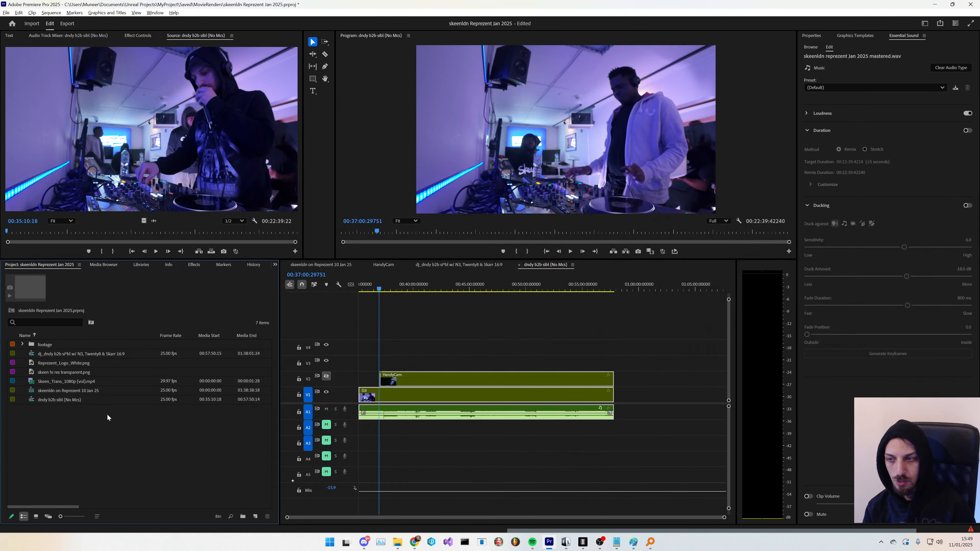
click(83, 400)
click(66, 429)
double_click(67, 401)
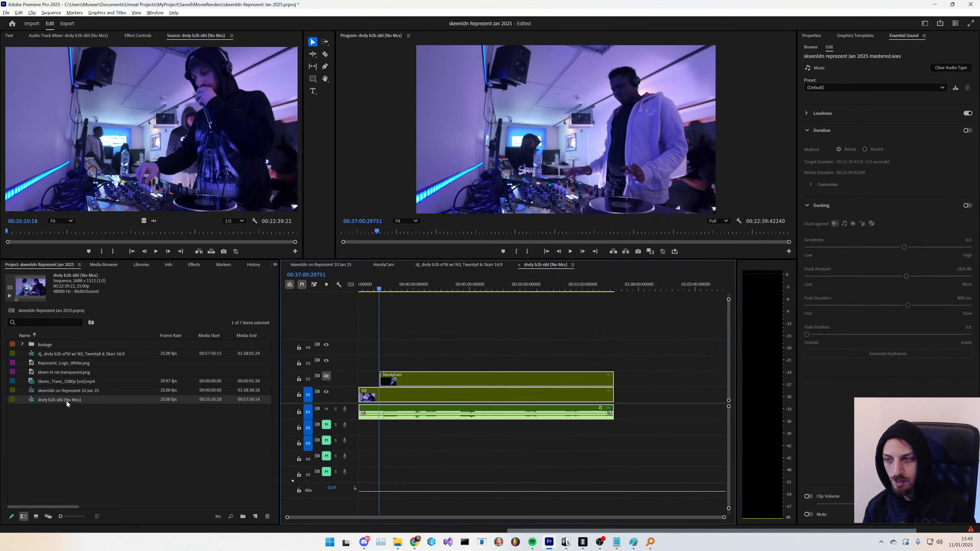
click(76, 415)
click(71, 401)
- Remove "(No Mcs)" from the sequence name so it reads dndy b2b sibl 16:9
click(72, 400)
key(End)
text(16:9)
key(Return)
click(71, 401)
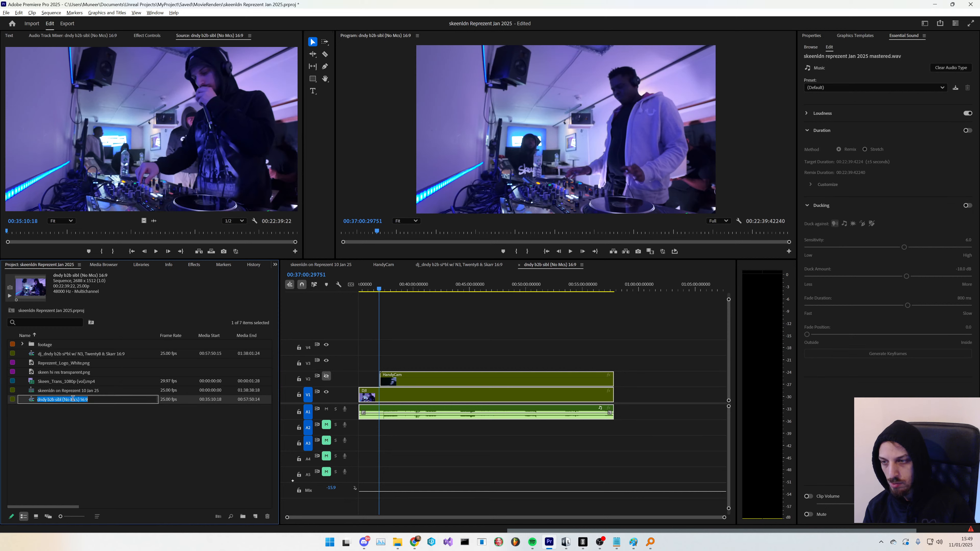
click(73, 417)
click(73, 417)
click(79, 399)
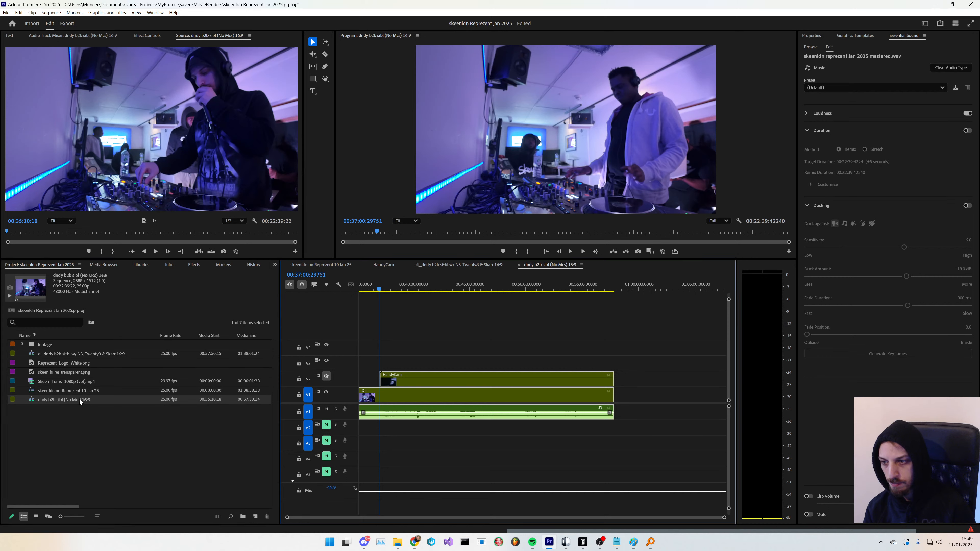
click(74, 400)
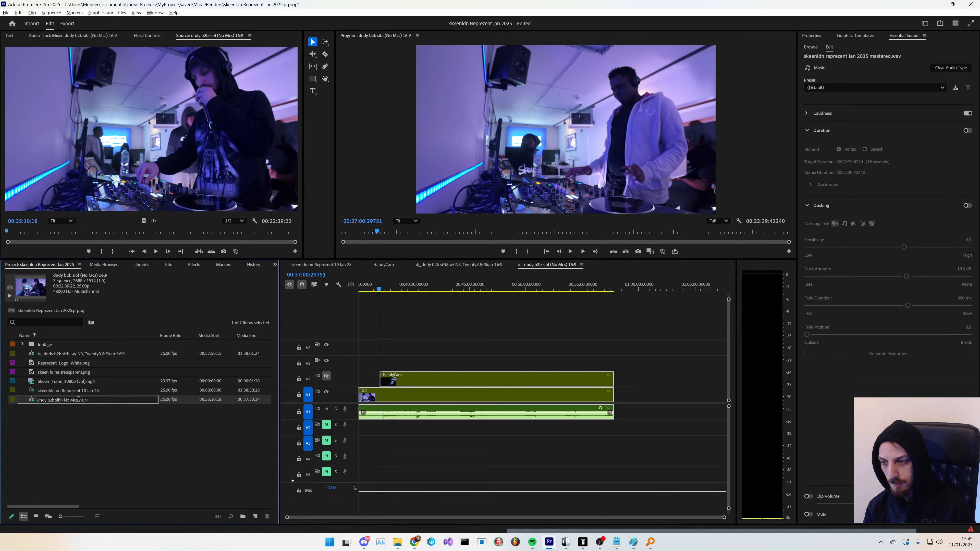
key(BackSpace)
click(98, 407)
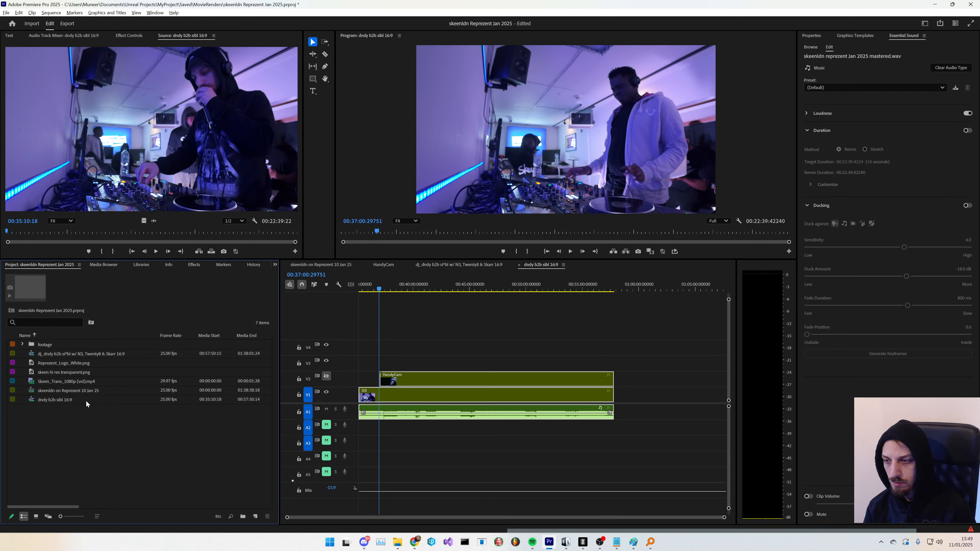
click(81, 402)
click(96, 413)
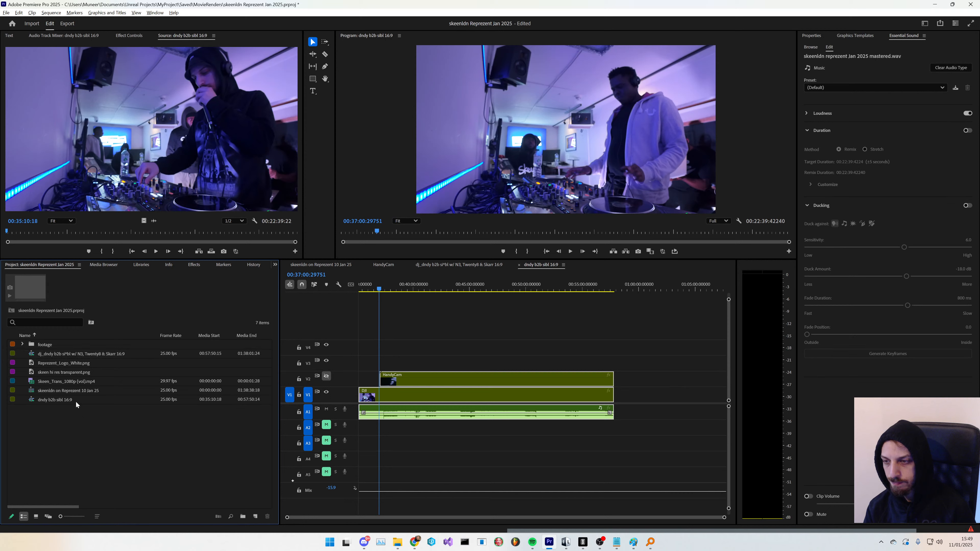
- Play back the dndy b2b sibl 16:9 sequence from its start to review the footage
click(76, 400)
click(77, 433)
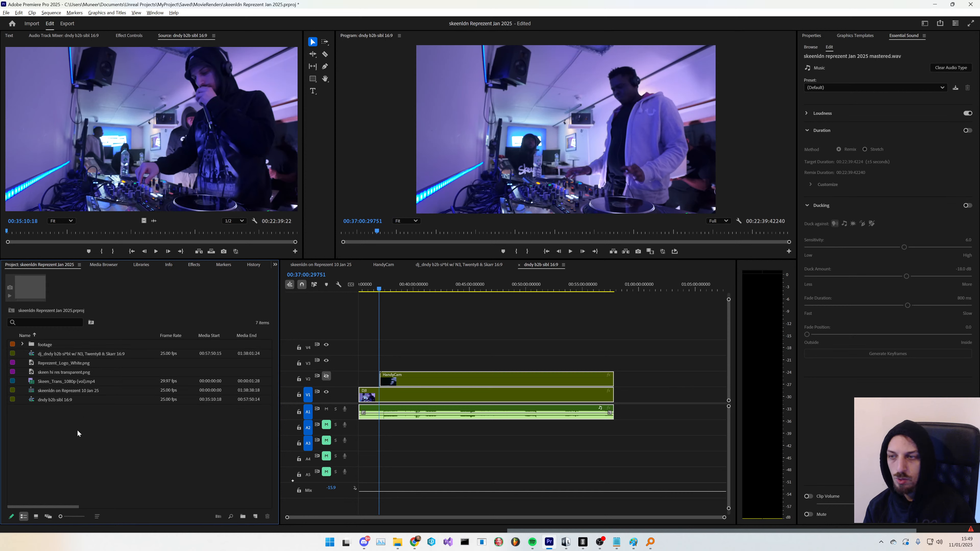
click(77, 374)
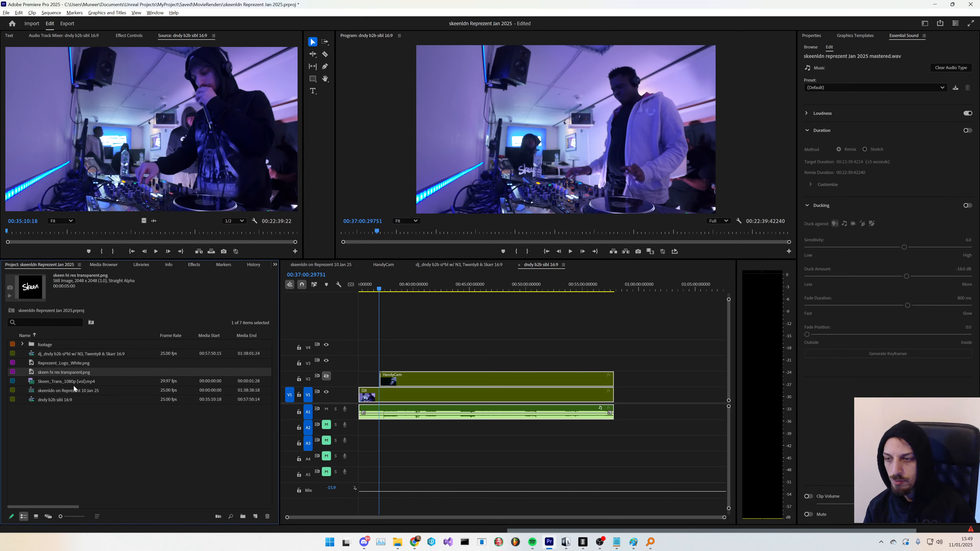
drag(73, 382, 360, 402)
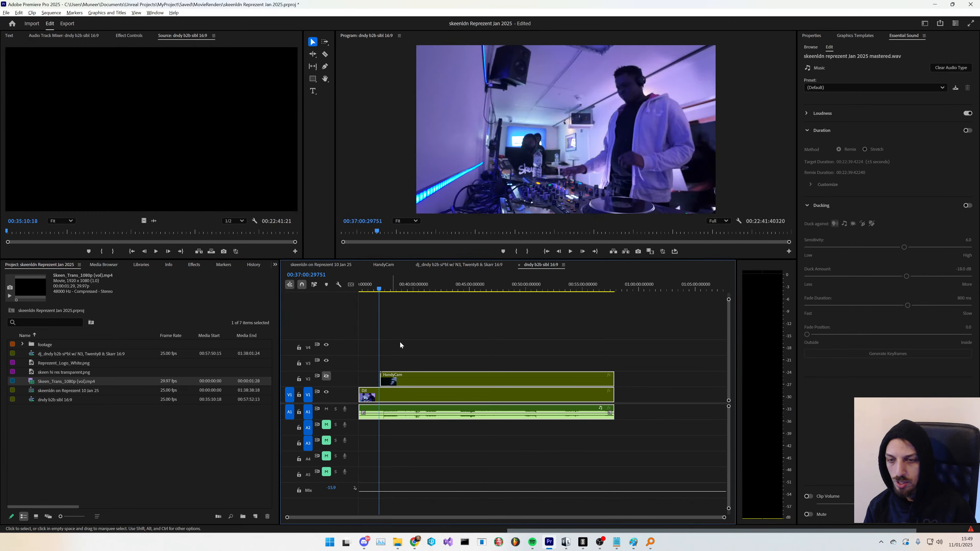
key(Home)
key(space)
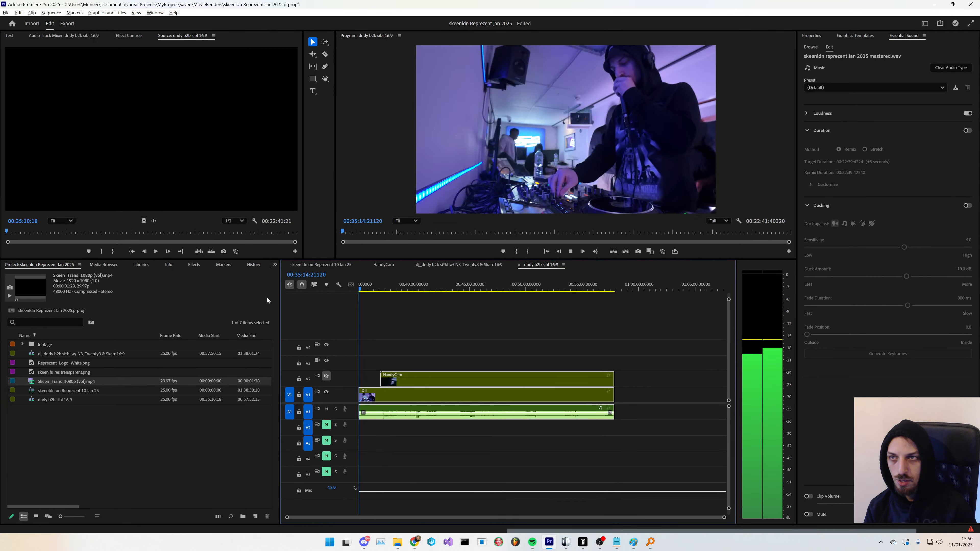
key(space)
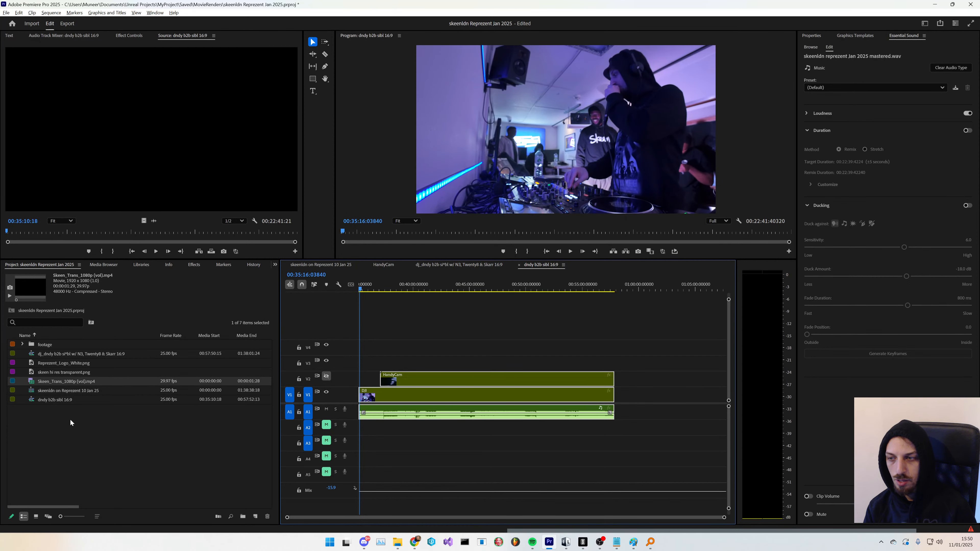
- Place the Represent_Logo_White.png image on the track above the footage and extend it to the sequence end
drag(70, 365, 533, 359)
drag(502, 364, 614, 365)
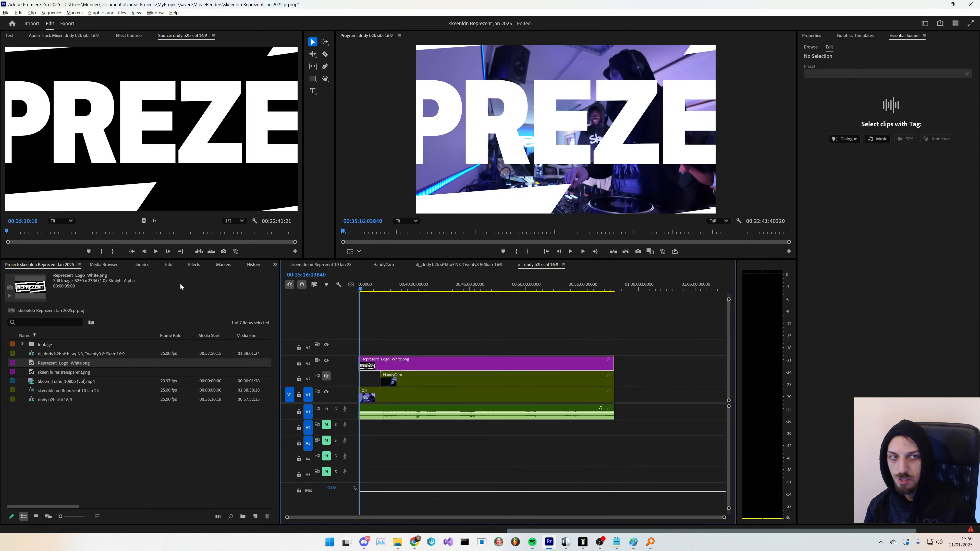
- Scale the Represent logo to 5% and move its position toward the lower right of the frame
click(127, 37)
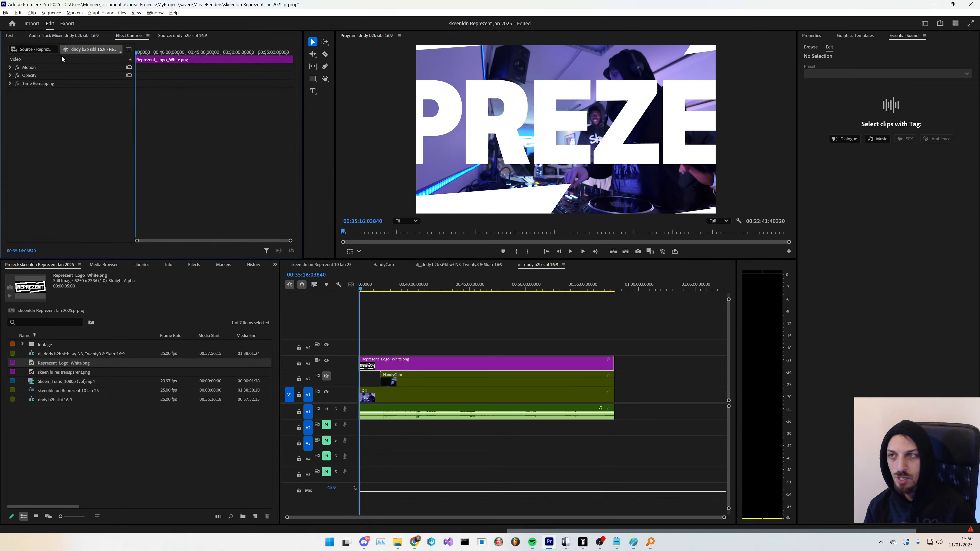
click(10, 67)
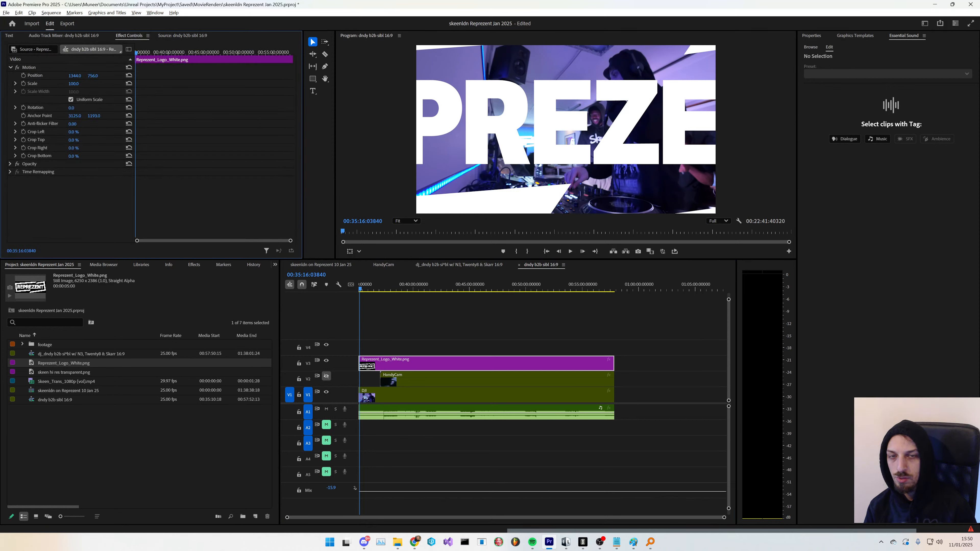
click(79, 84)
text(20)
key(Return)
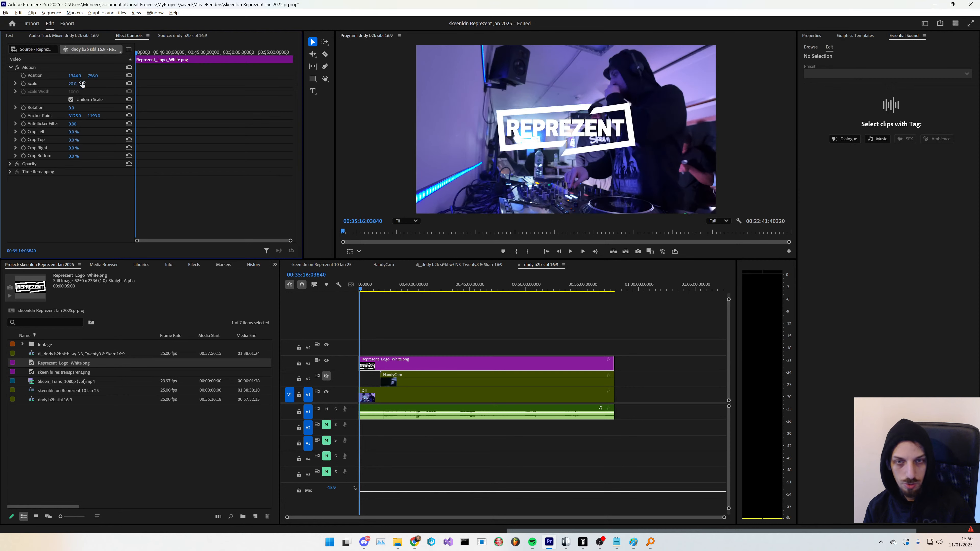
click(78, 83)
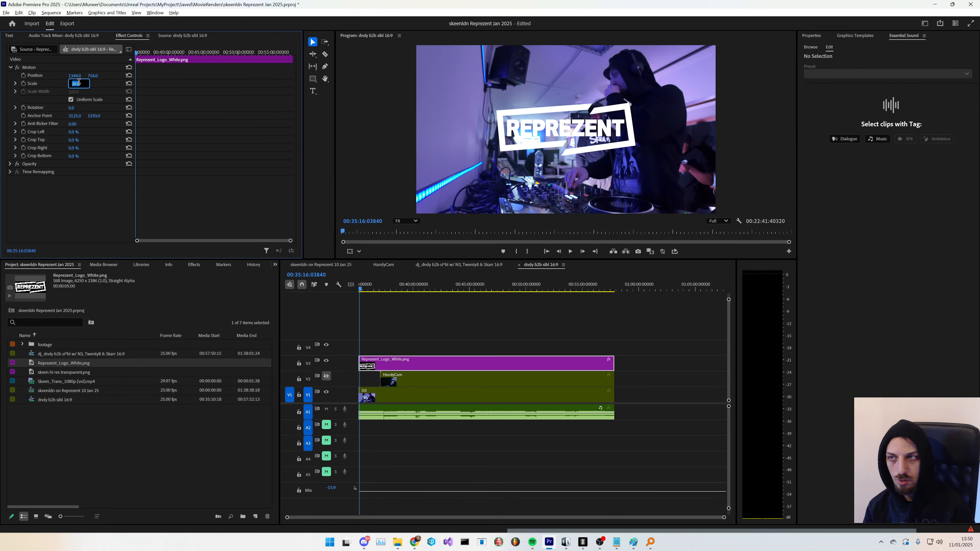
text(10)
key(Return)
click(79, 83)
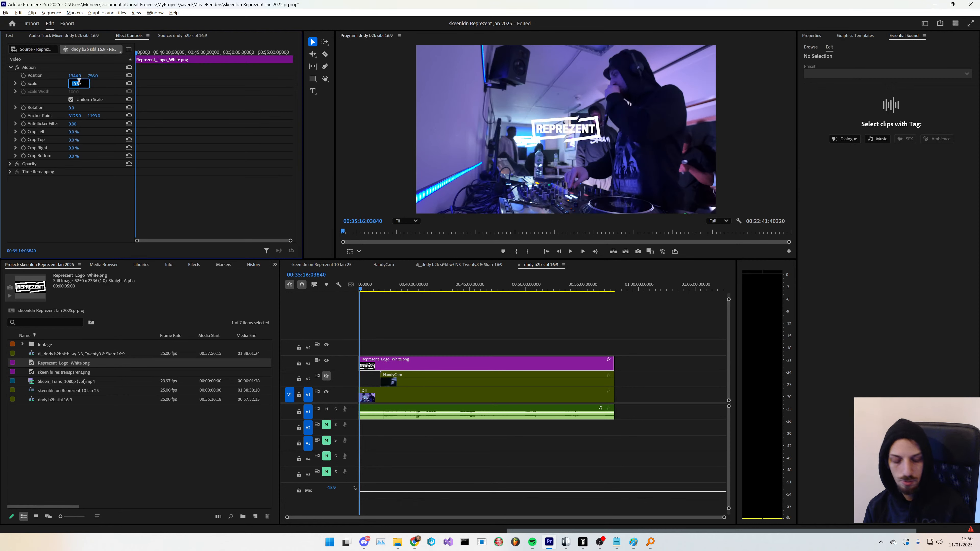
text(5)
key(Return)
drag(82, 76, 227, 76)
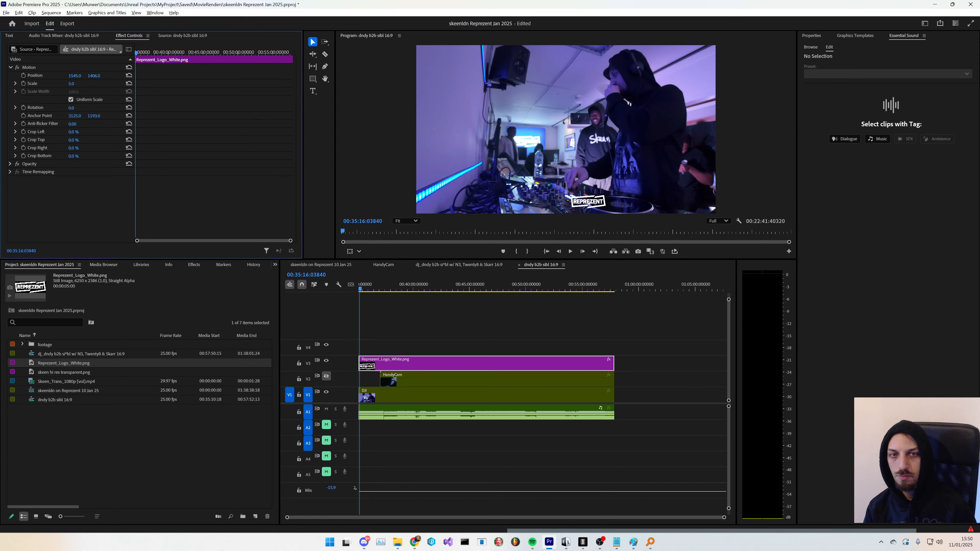
- Place the skeen hi res transparent.png image on the top track and extend it to the sequence end
click(73, 410)
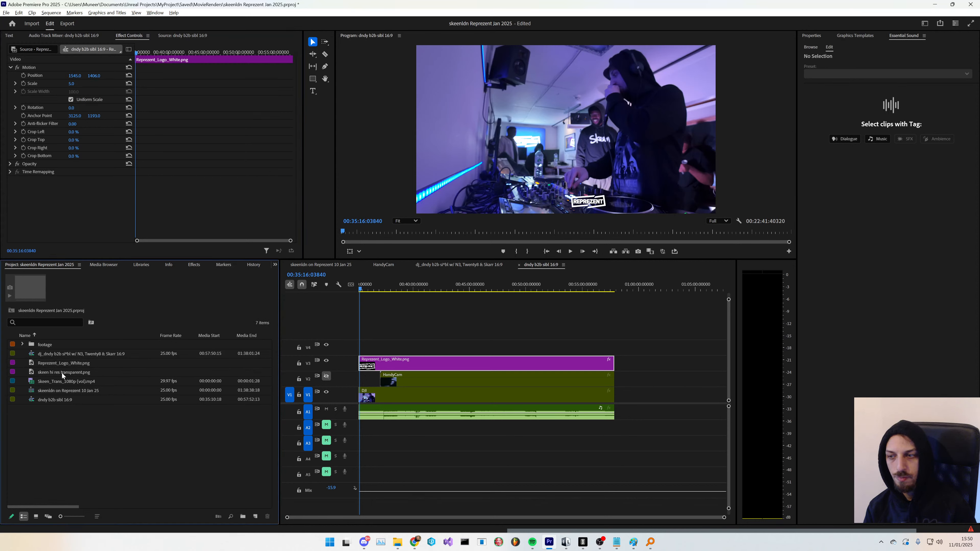
drag(63, 375, 469, 348)
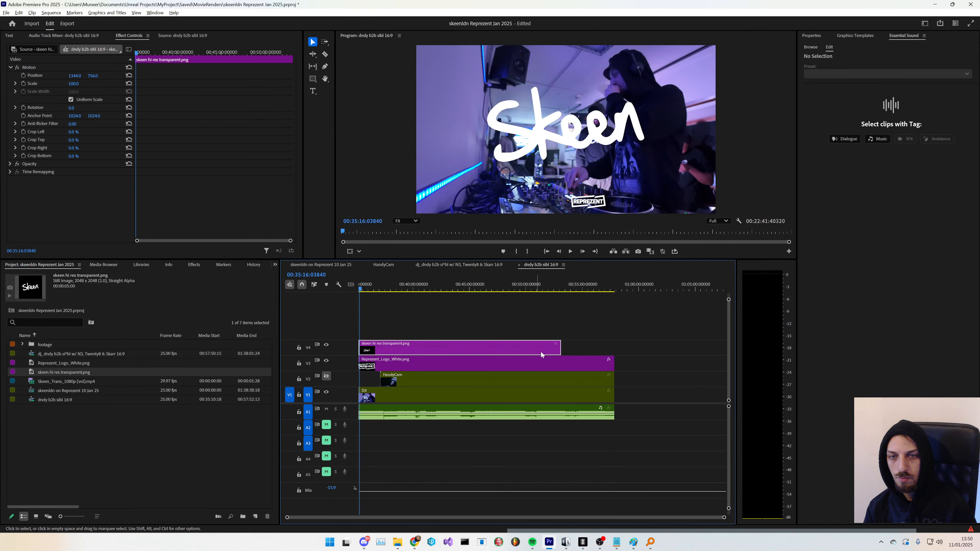
drag(560, 346, 614, 344)
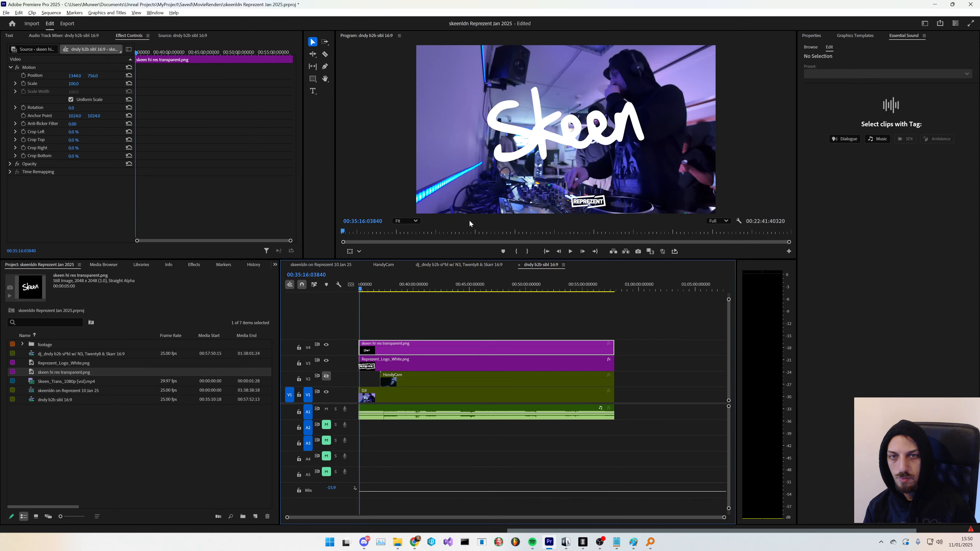
- Scale the Skeen logo to 15% and position it beside the Represent logo near the bottom of the frame
click(74, 83)
text(5)
key(Return)
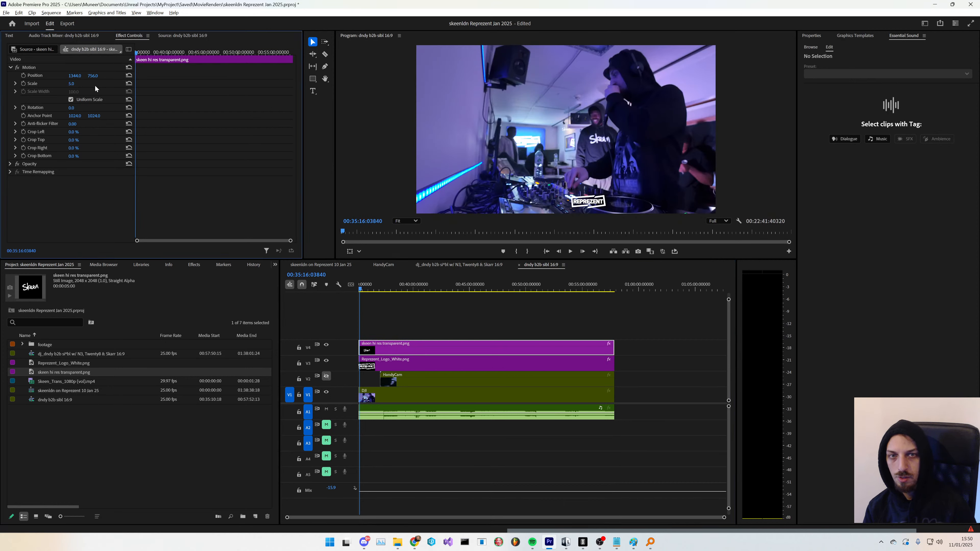
drag(73, 83, 84, 83)
click(76, 84)
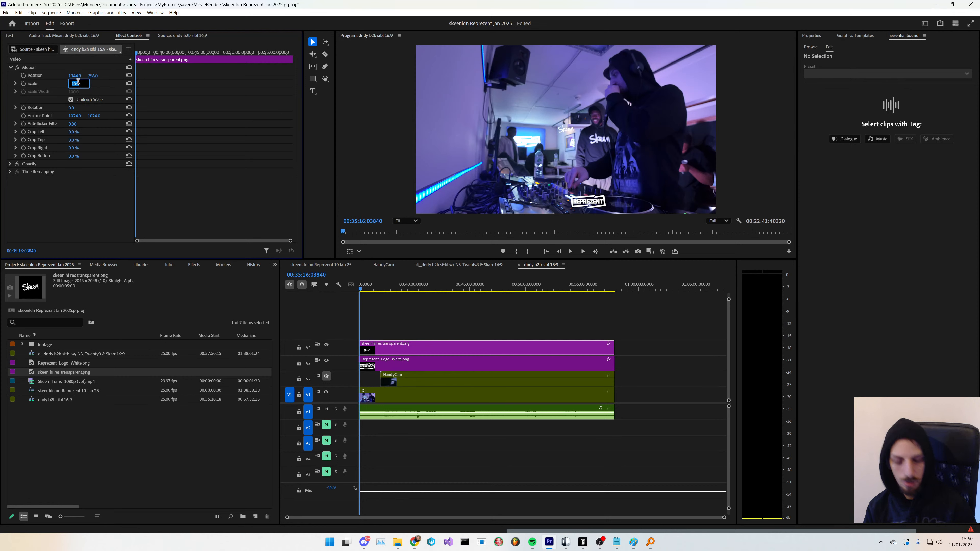
text(15)
key(Return)
drag(93, 75, 344, 75)
mouse_move(75, 75)
mouse_down()
mouse_move(33, 80)
mouse_move(82, 84)
mouse_up()
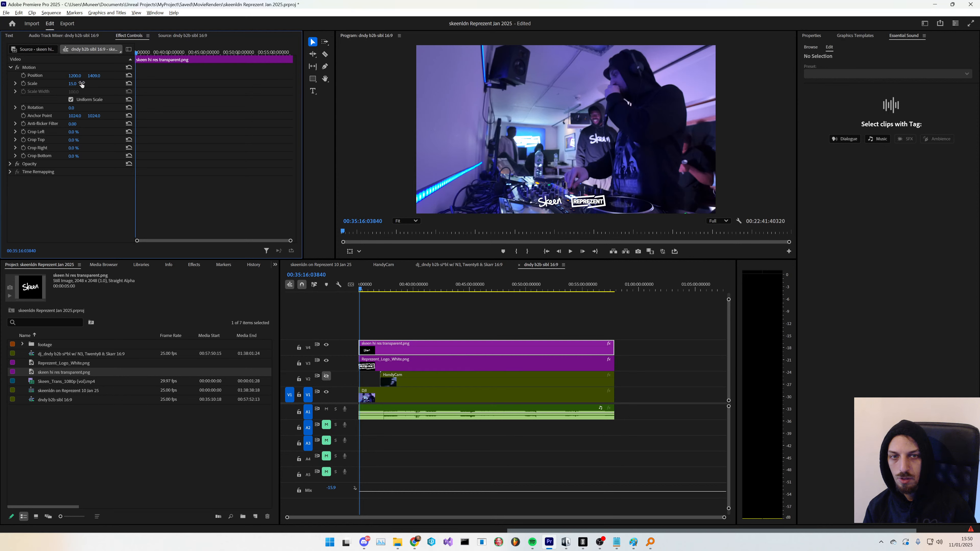
- Crop the DJI footage clip by 5% at the top and 5% at the bottom
click(147, 431)
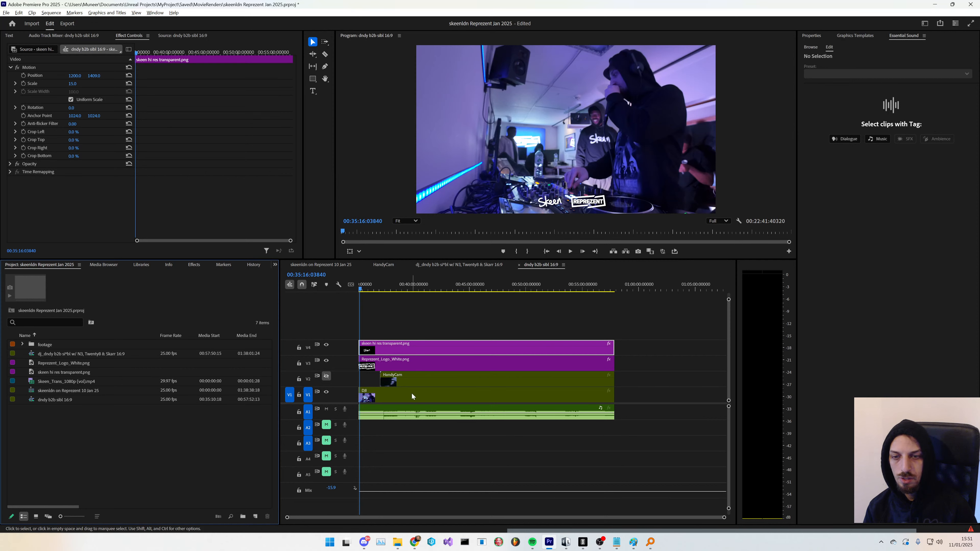
click(394, 390)
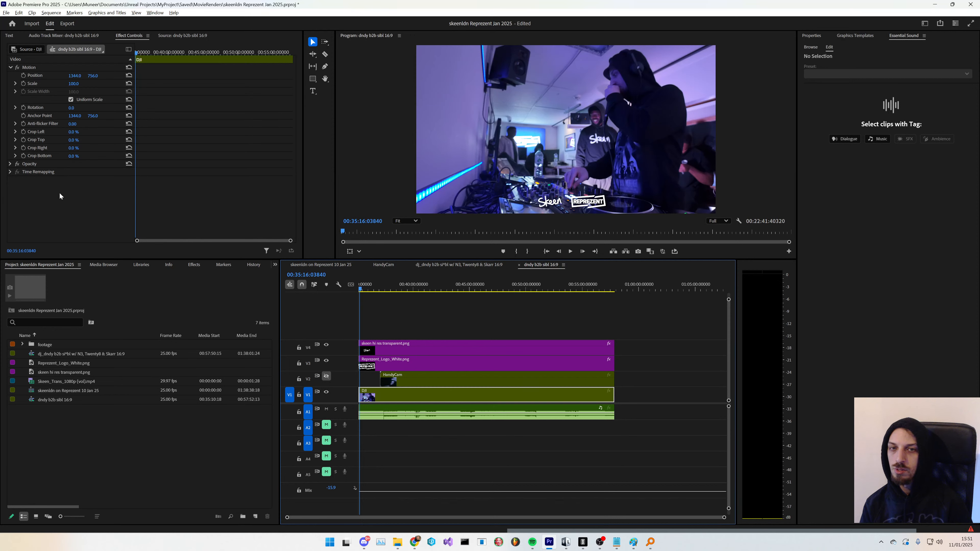
click(76, 141)
text(5)
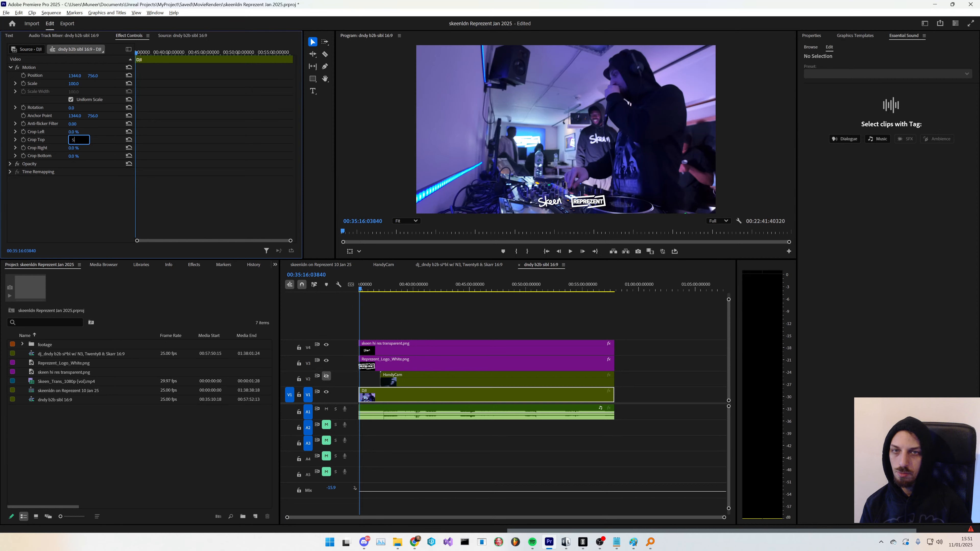
key(Tab)
key(Tab)
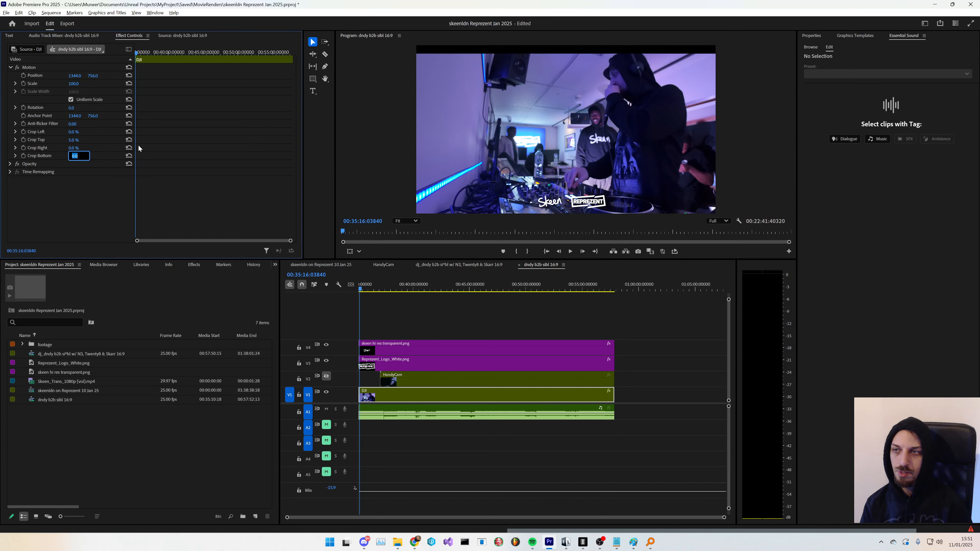
text(5)
key(Return)
click(184, 372)
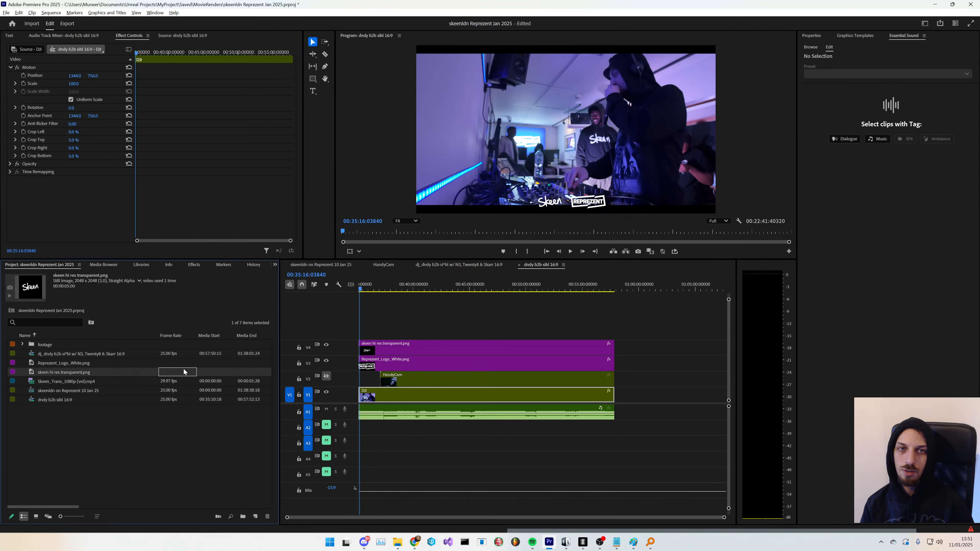
- Check the stream in OBS and preview the logo overlays across the sequence
key(alt+Tab)
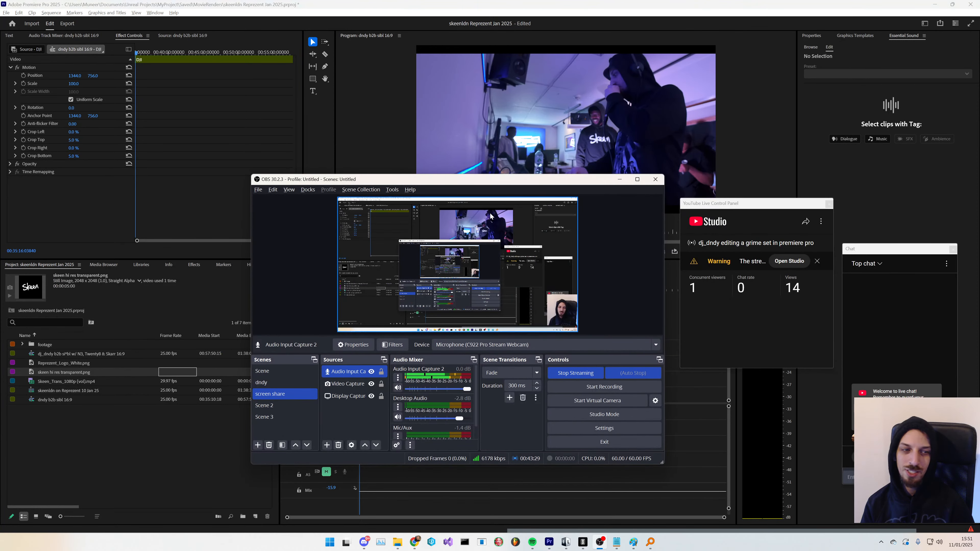
key(alt+Tab)
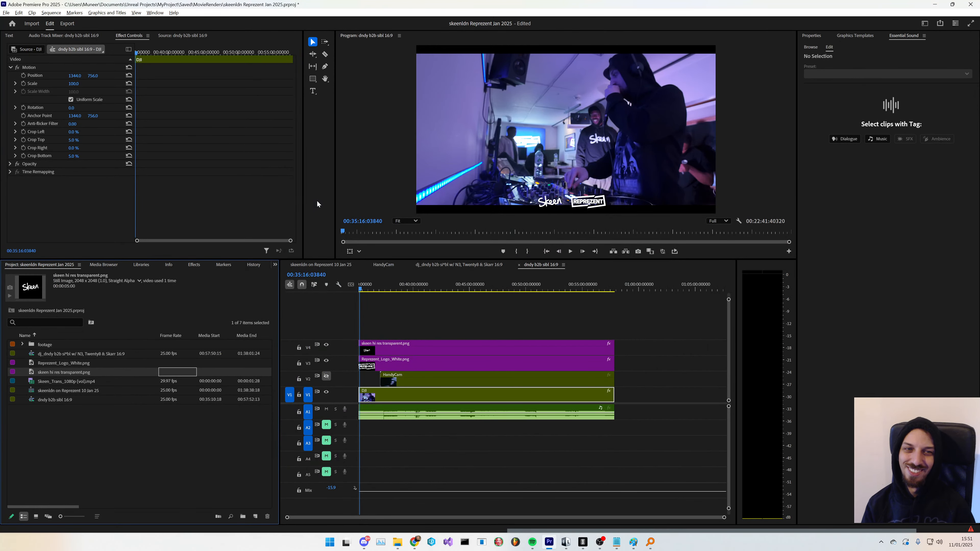
click(358, 168)
key(space)
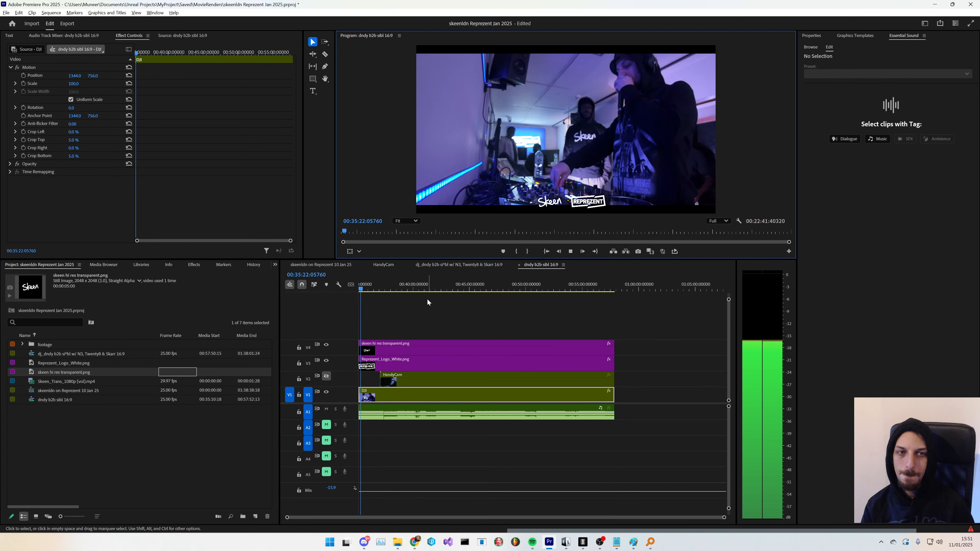
drag(367, 286, 616, 294)
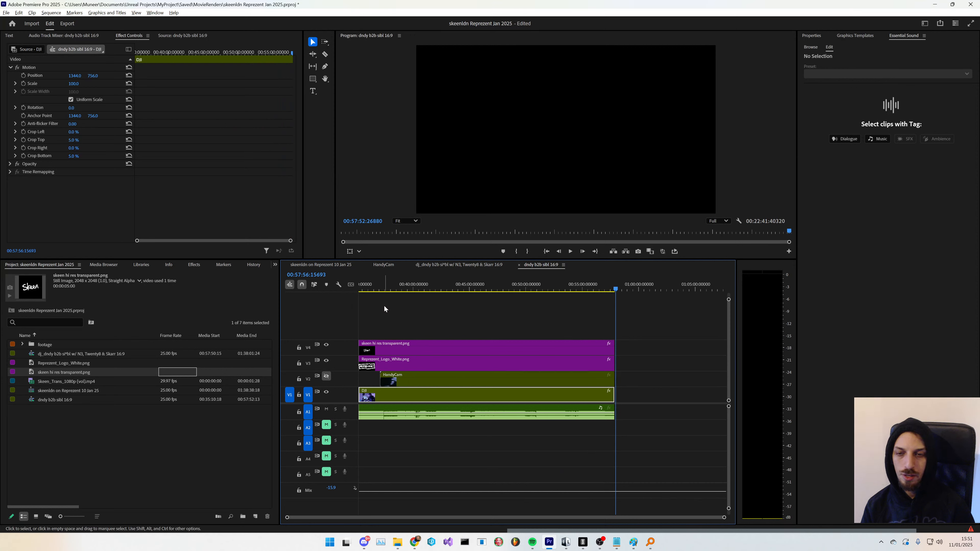
key(Home)
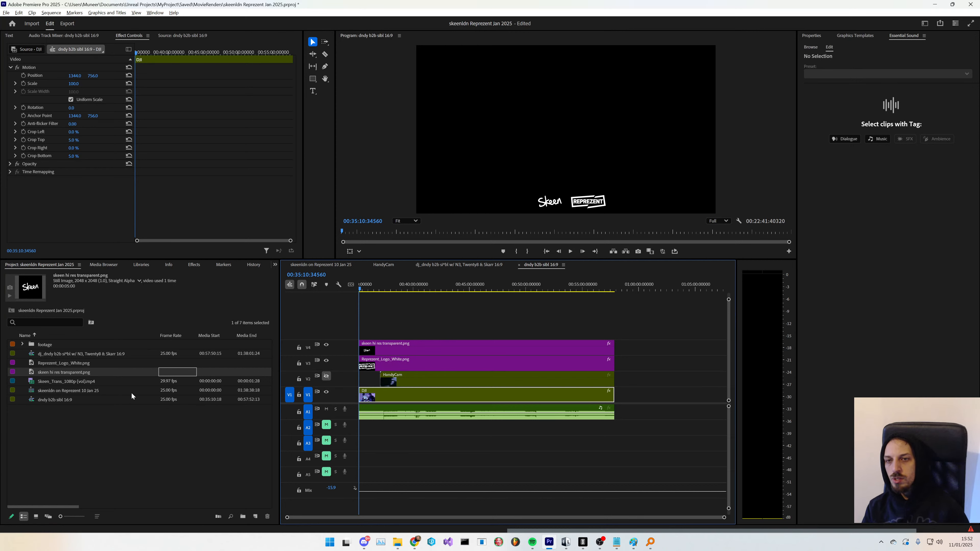
- Cut both logo clips just after the sequence start and delete their opening segments
click(313, 91)
click(388, 321)
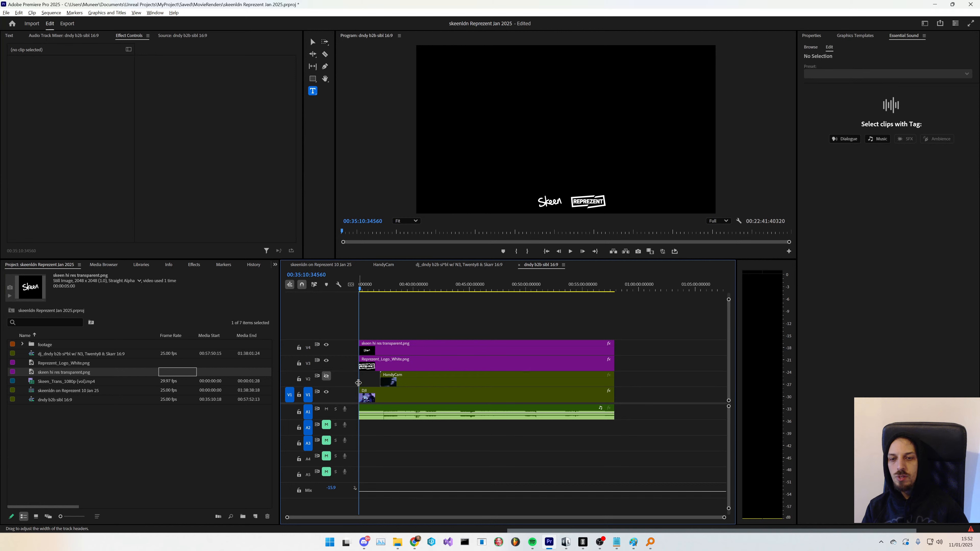
scroll(365, 381, up, 3)
scroll(383, 434, up, 5)
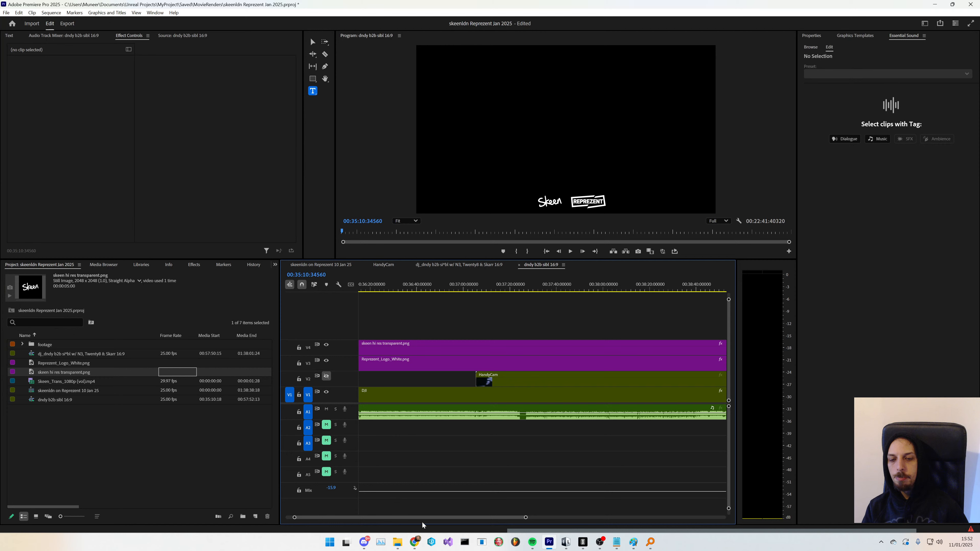
drag(423, 517, 310, 509)
scroll(370, 424, up, 2)
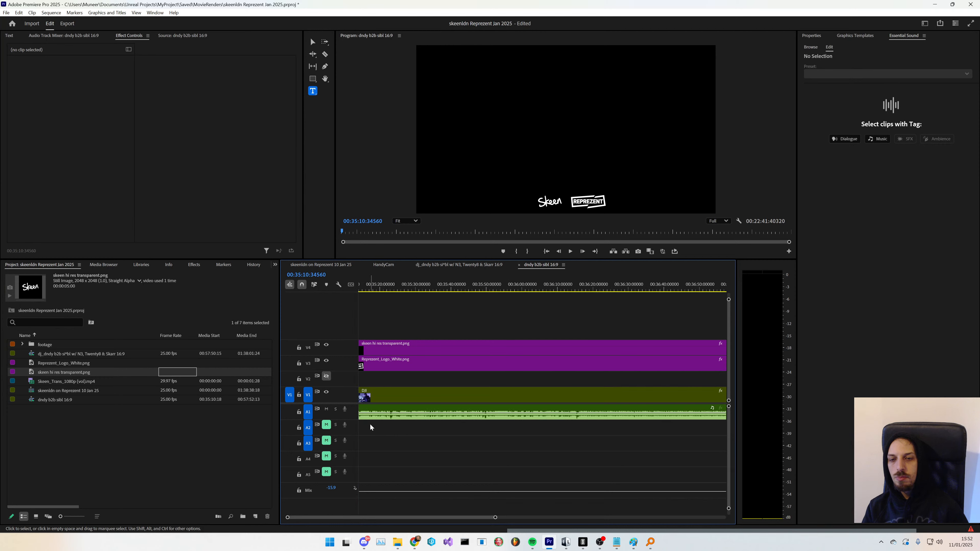
drag(399, 516, 326, 505)
key(c)
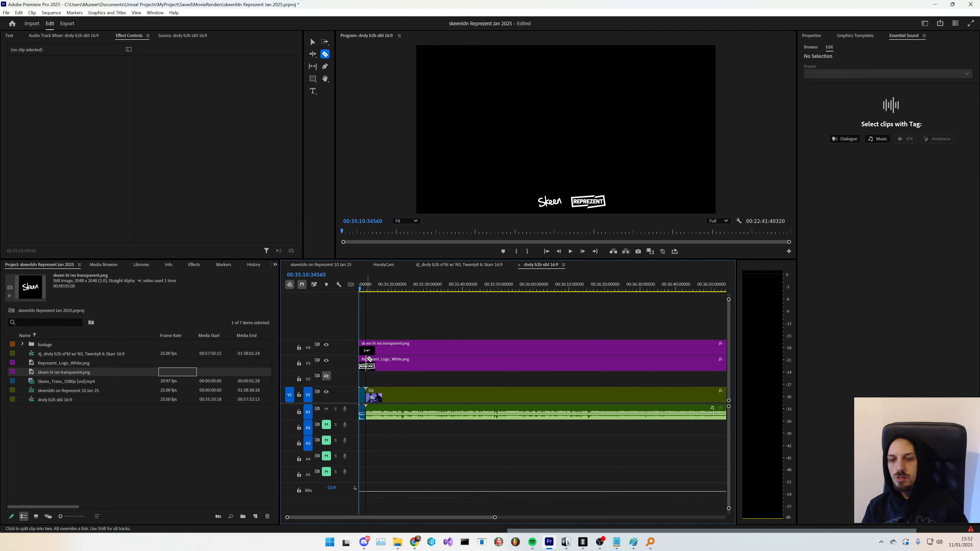
click(367, 349)
key(v)
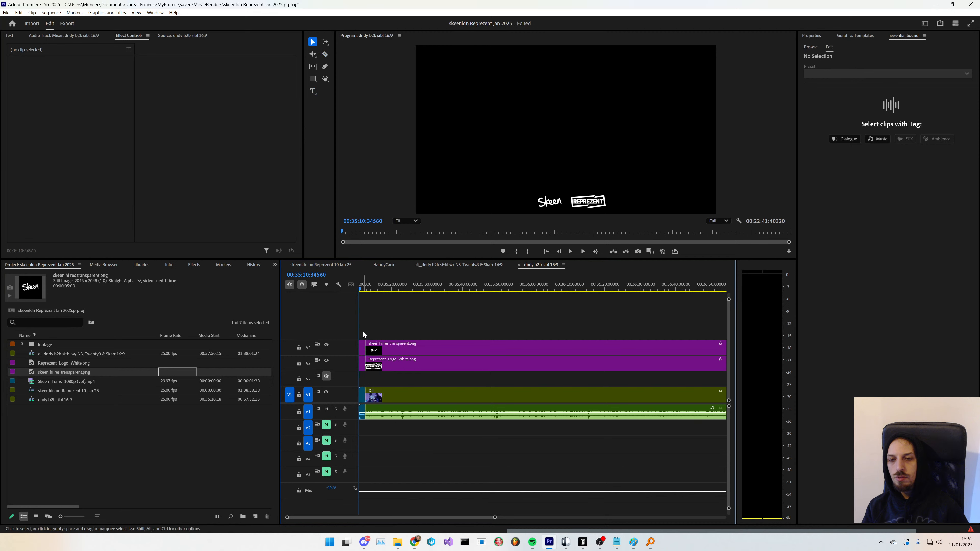
drag(364, 334, 360, 367)
key(Delete)
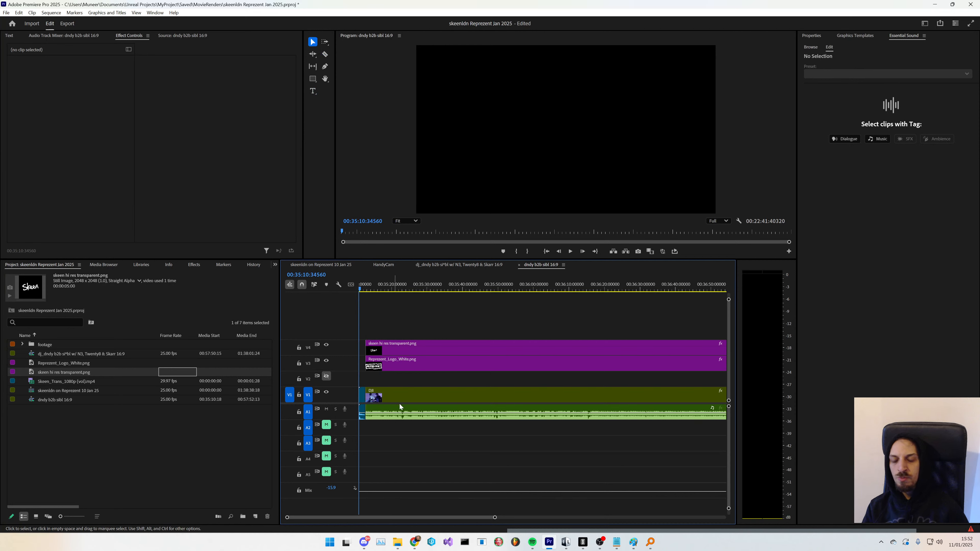
scroll(399, 379, down, 1)
scroll(398, 379, down, 4)
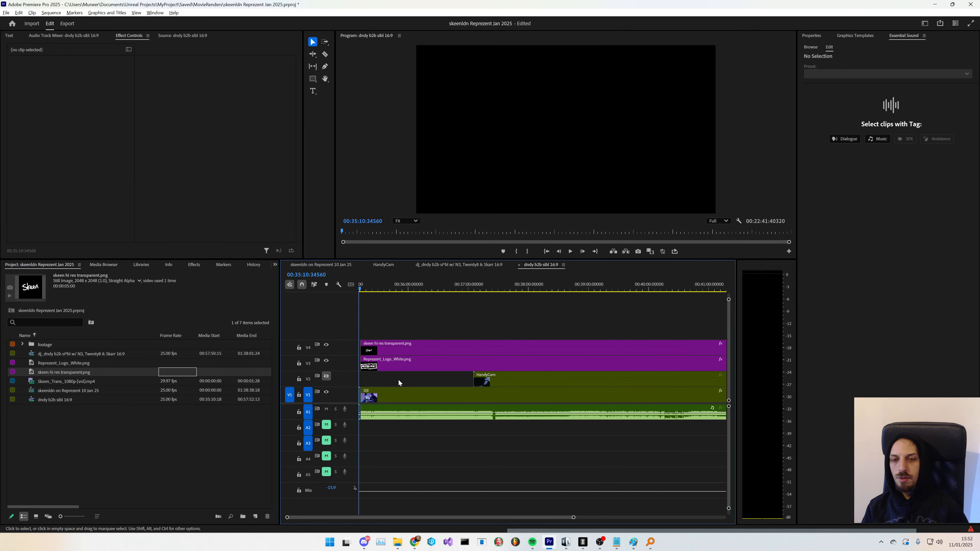
- Lower the Skeen logo to a Y position of 1445 and the Represent logo to a Y position of 1433
key(space)
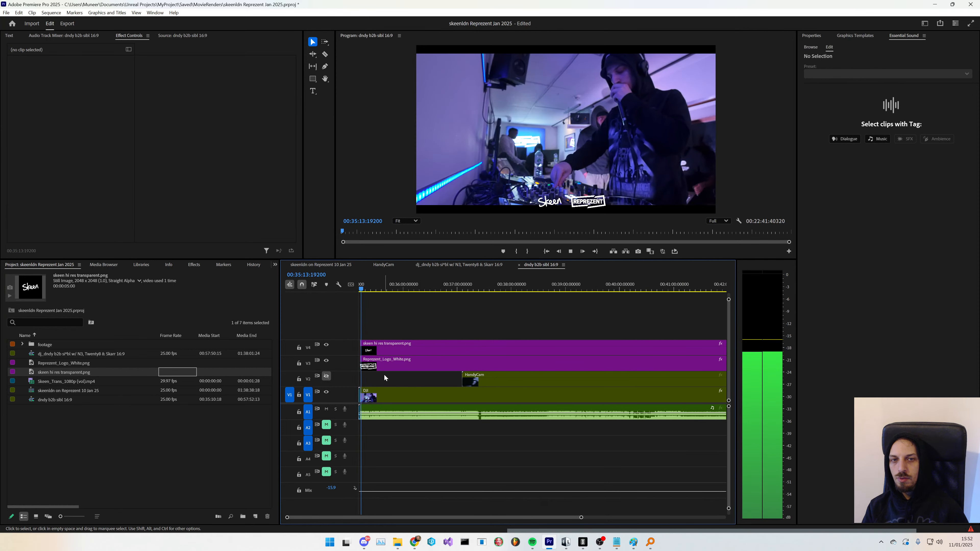
key(space)
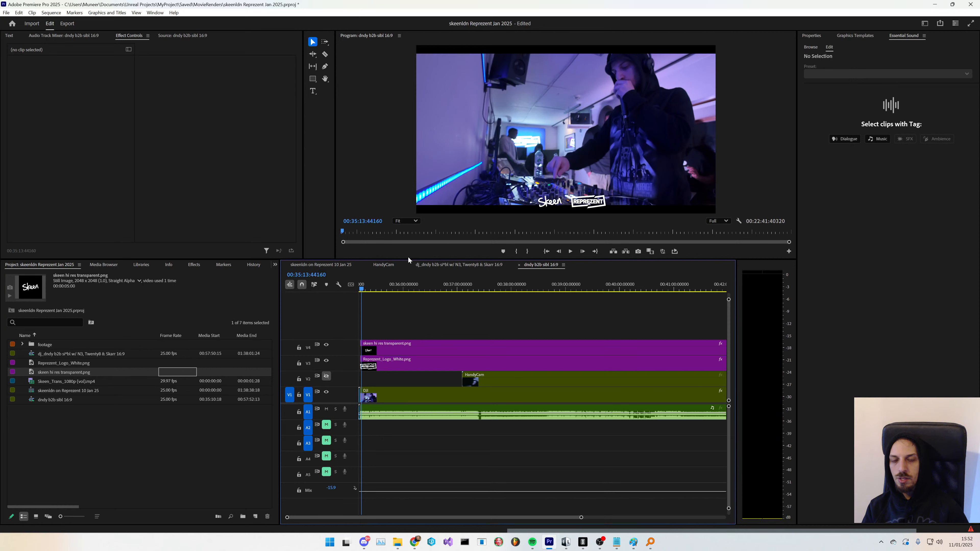
click(392, 349)
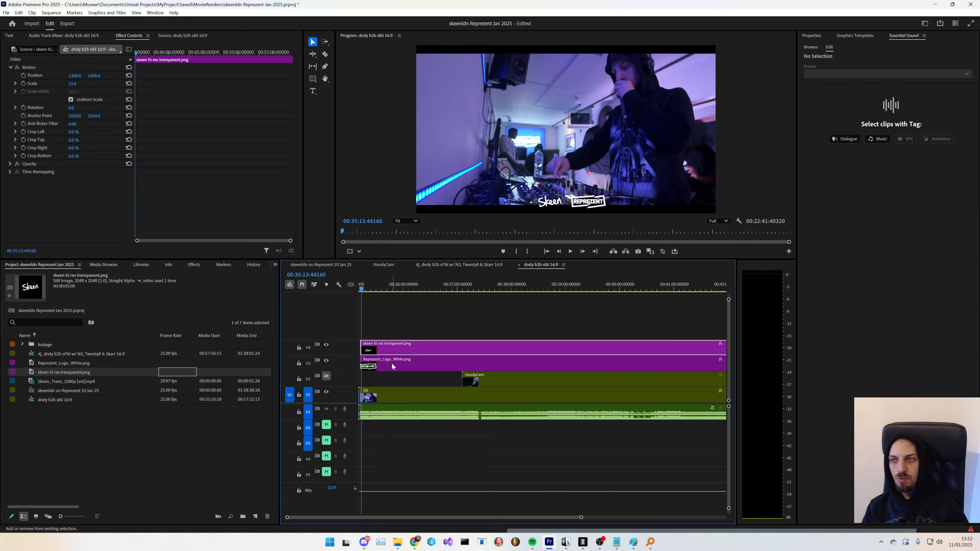
drag(99, 80, 113, 79)
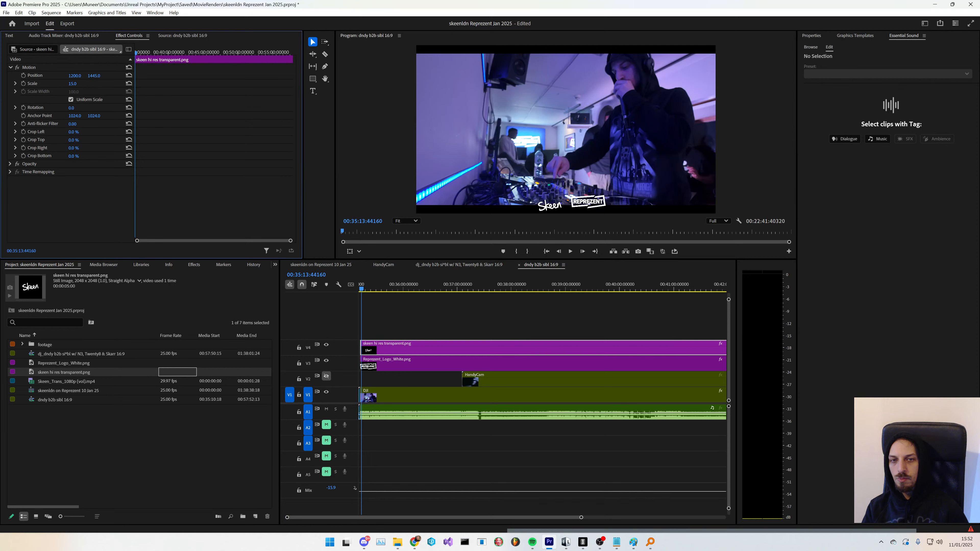
click(396, 361)
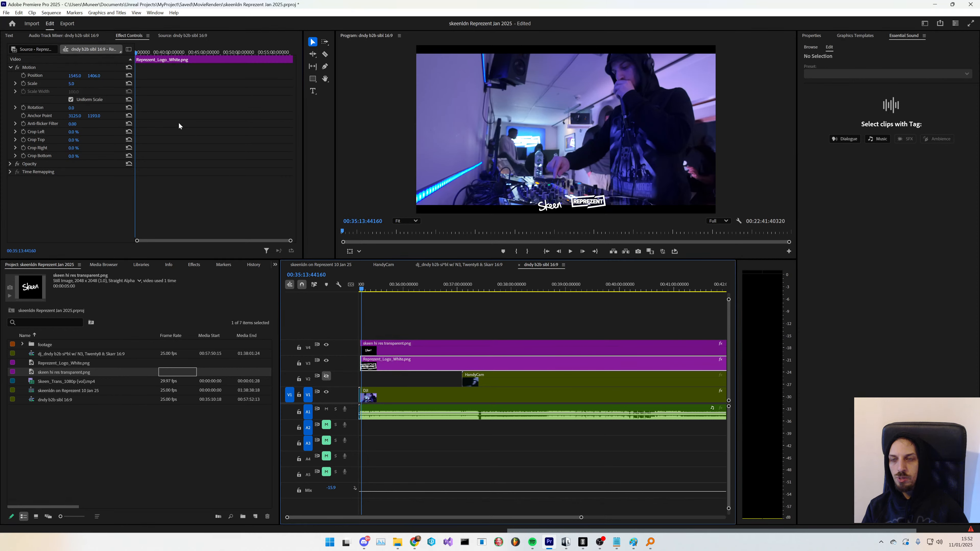
drag(93, 79, 103, 79)
- Shift the HandyCam clip slightly later in the sequence and trim its start a little earlier
click(75, 423)
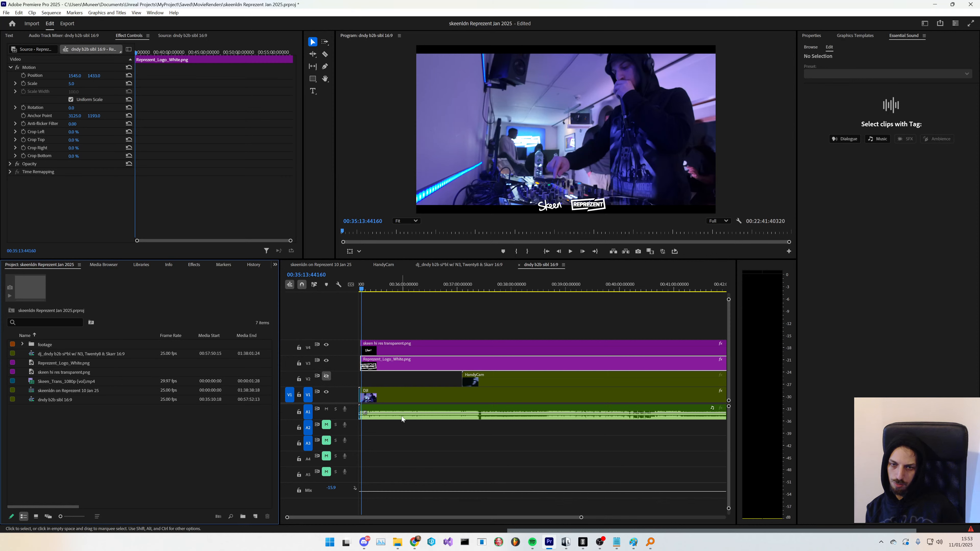
scroll(426, 395, down, 4)
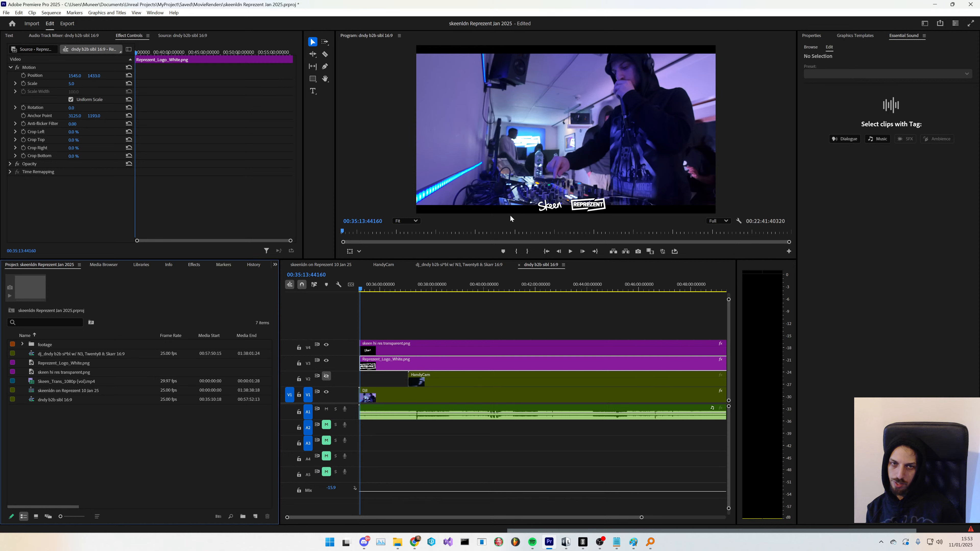
click(326, 376)
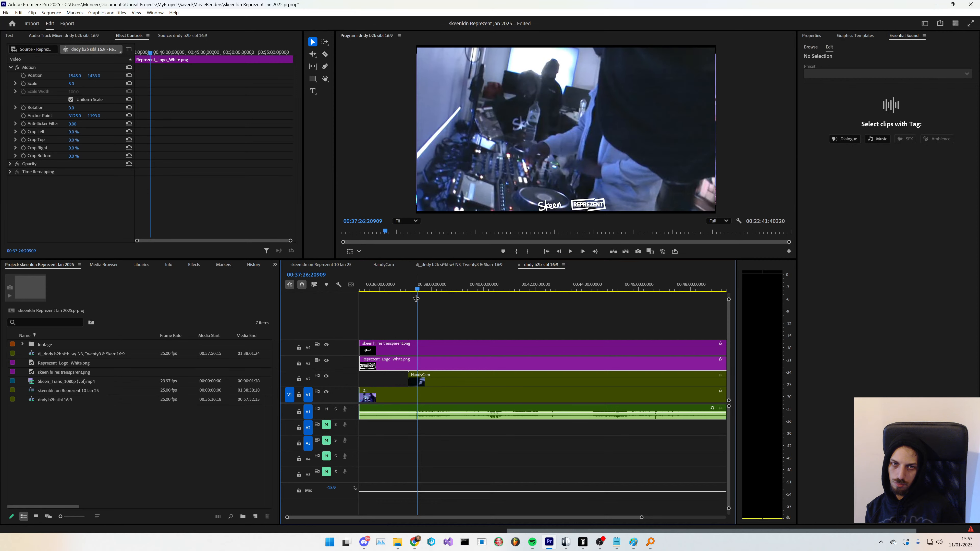
key(space)
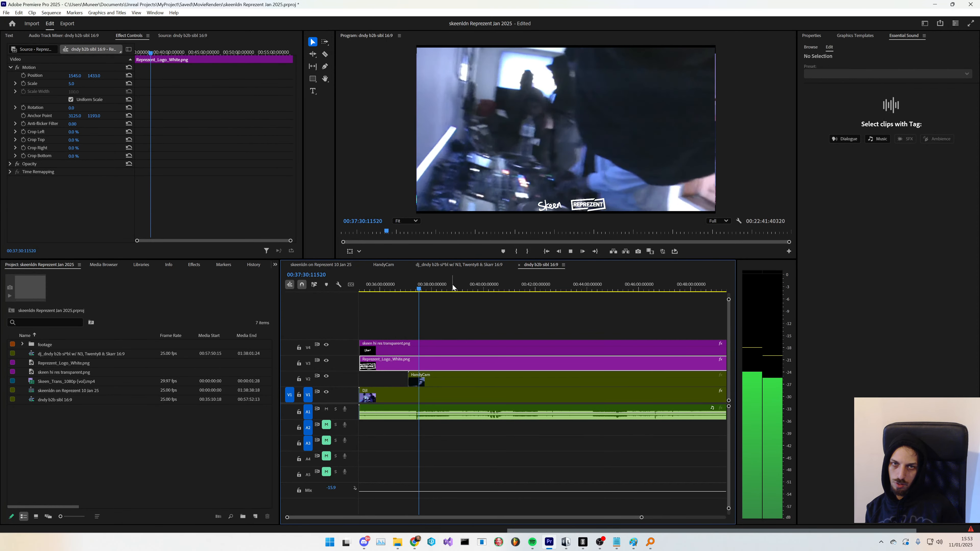
drag(409, 381, 426, 381)
key(space)
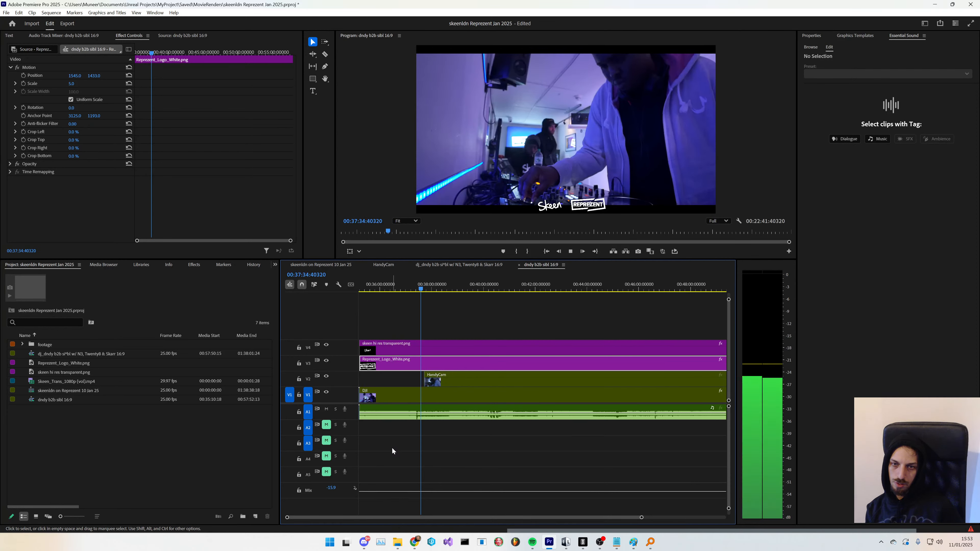
key(space)
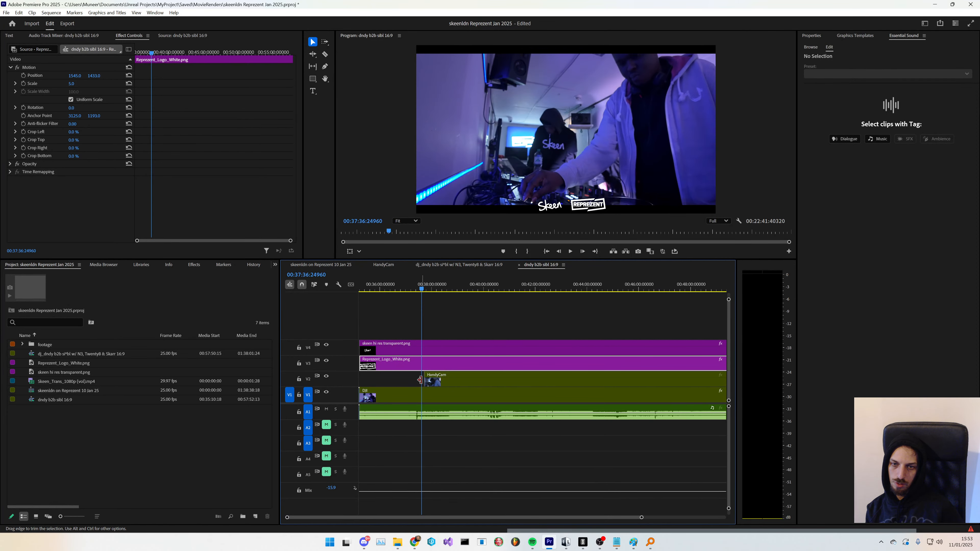
drag(423, 380, 418, 382)
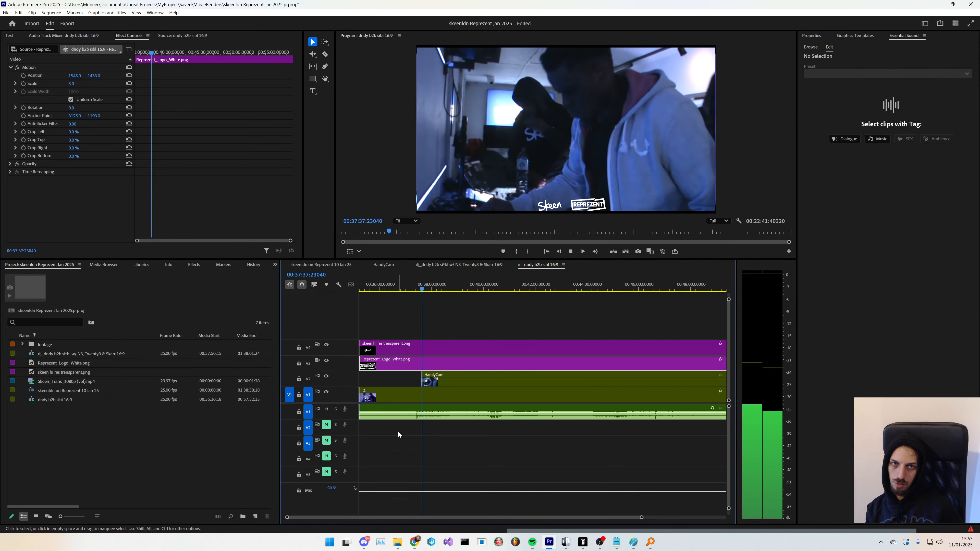
key(space)
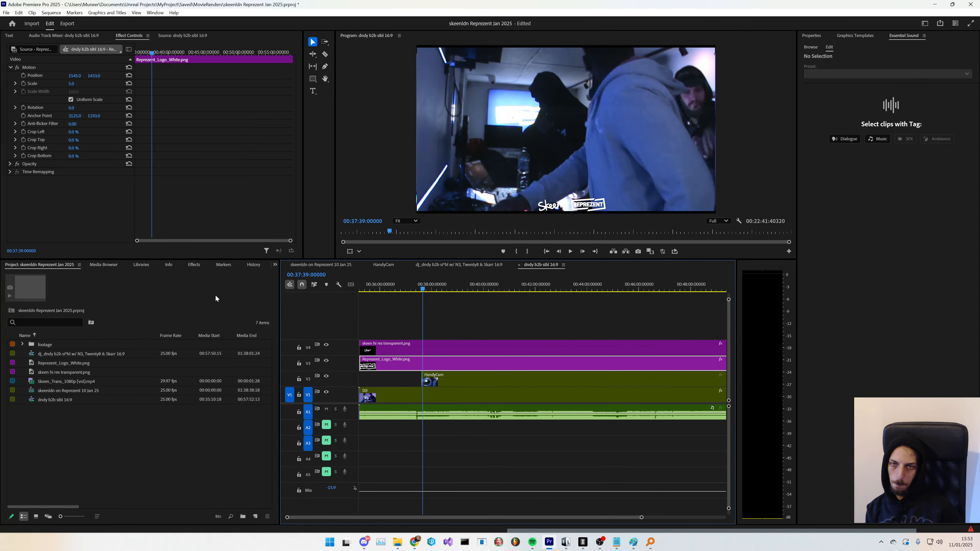
- Add a text graphic on a new top video track and extend it to the end of the sequence
click(313, 91)
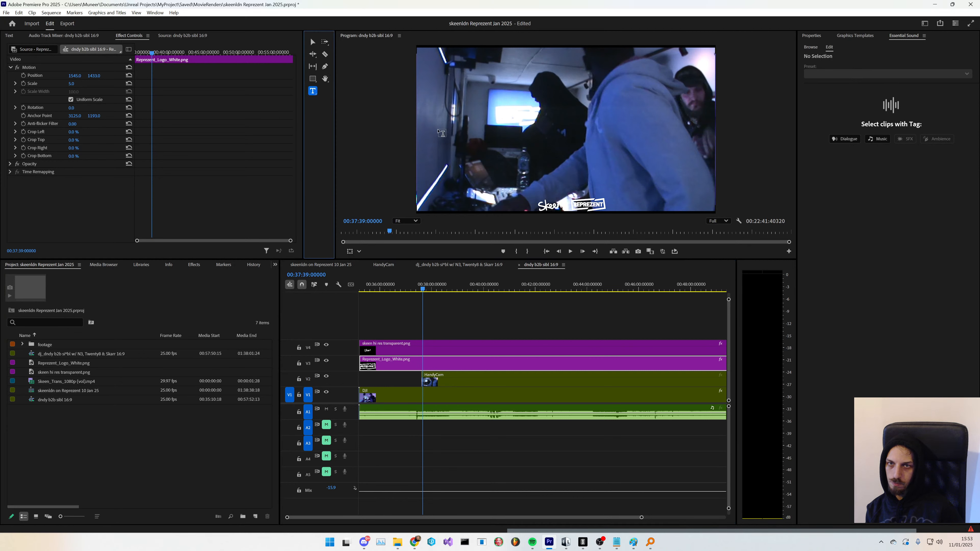
click(437, 123)
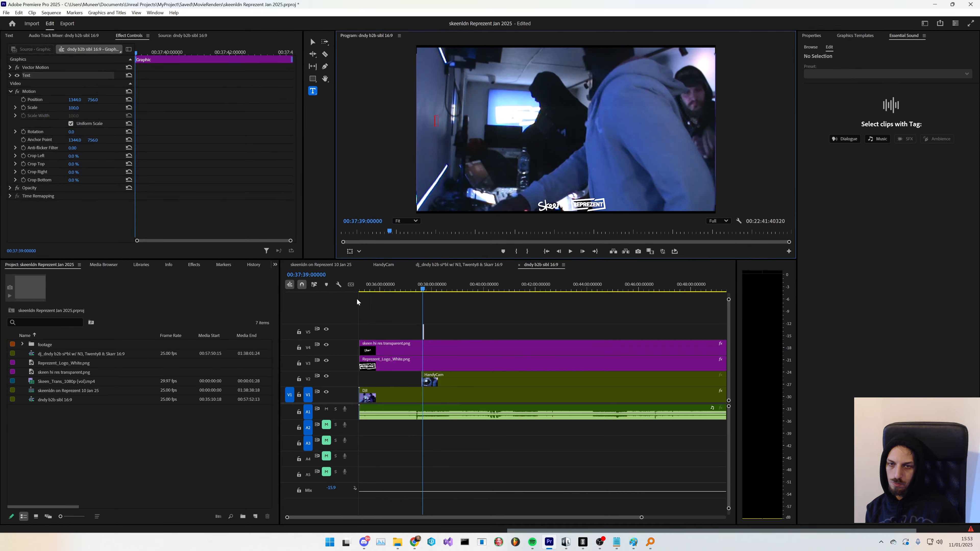
drag(425, 331, 498, 333)
scroll(493, 502, up, 2)
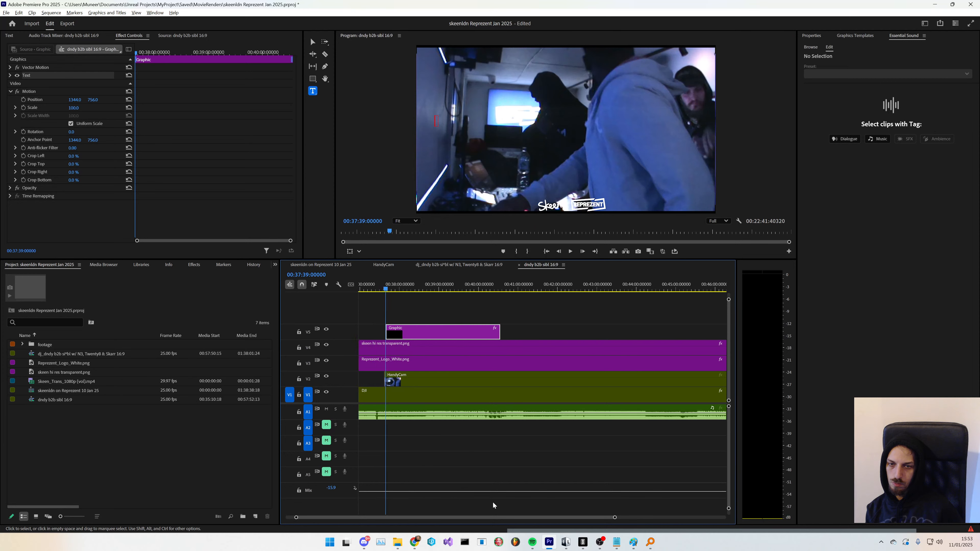
scroll(465, 464, down, 4)
drag(417, 331, 614, 334)
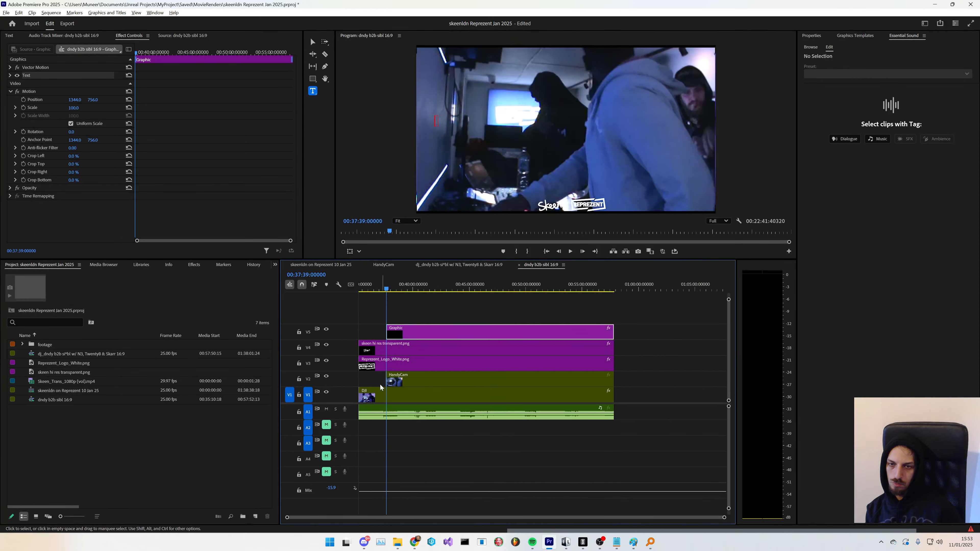
- Trim the text graphic's start so it begins at about 00:37:05
scroll(380, 384, up, 5)
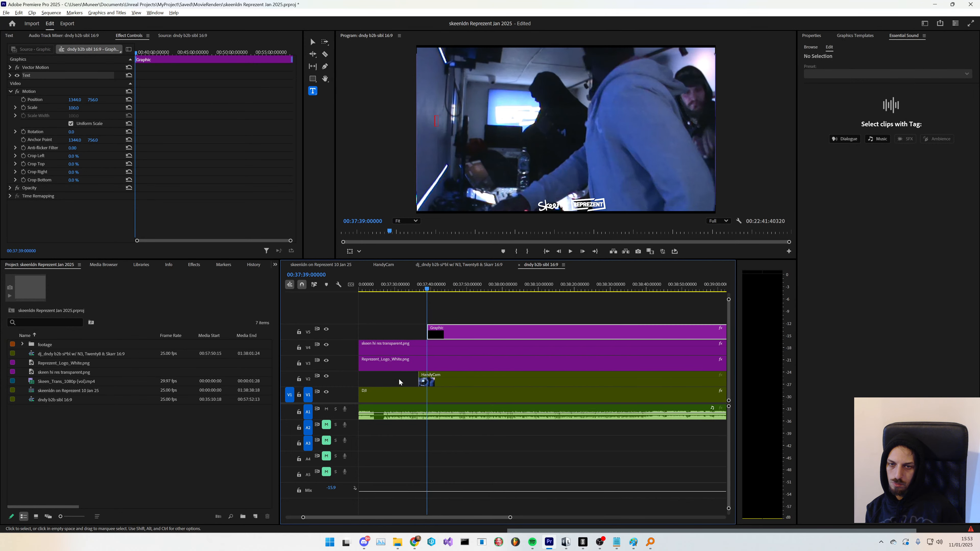
scroll(399, 379, up, 1)
click(411, 289)
drag(429, 329, 420, 329)
scroll(411, 418, down, 2)
scroll(412, 418, down, 2)
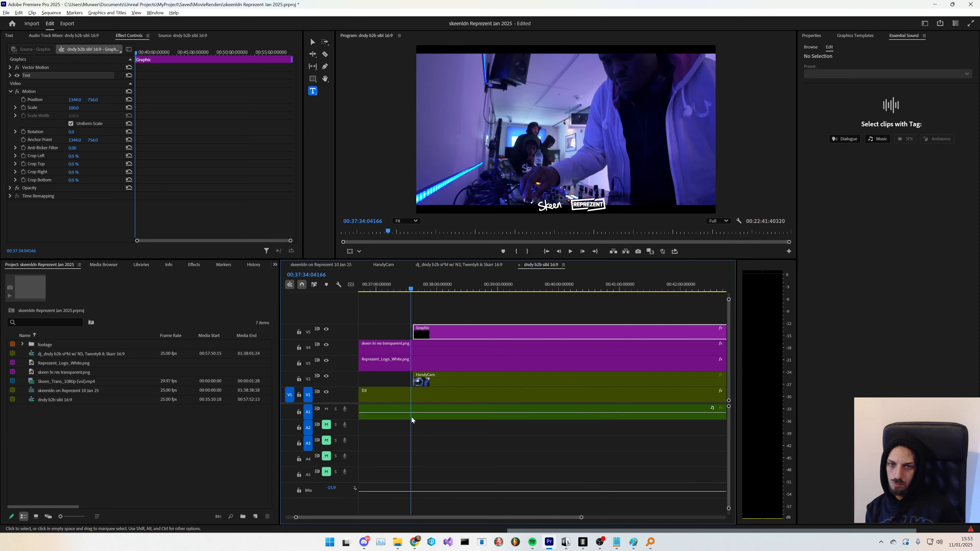
key(space)
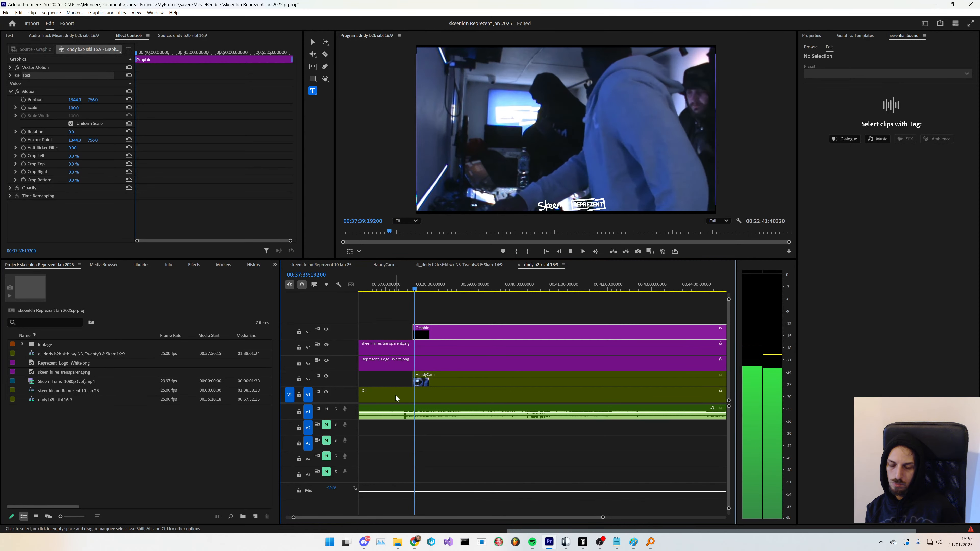
scroll(395, 395, down, 1)
drag(409, 335, 376, 335)
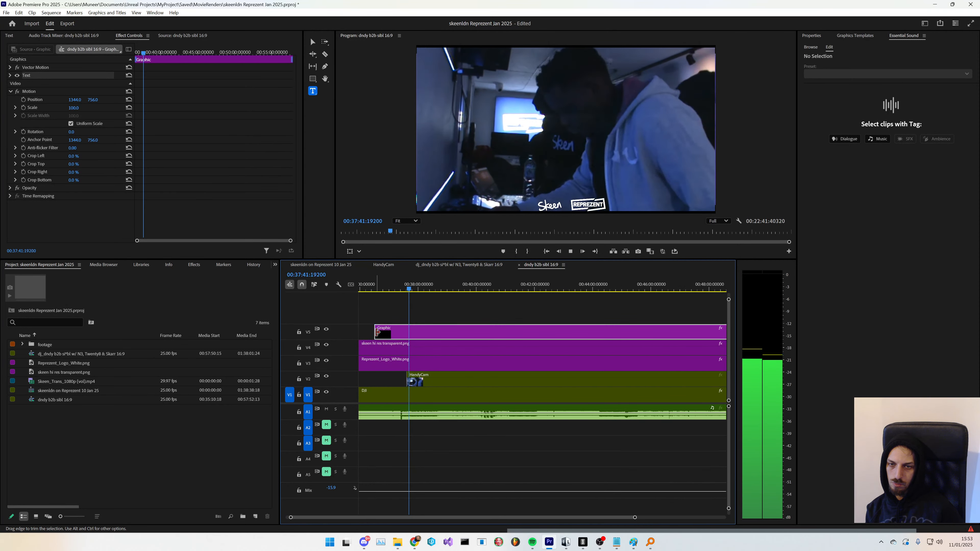
scroll(379, 320, up, 1)
click(382, 287)
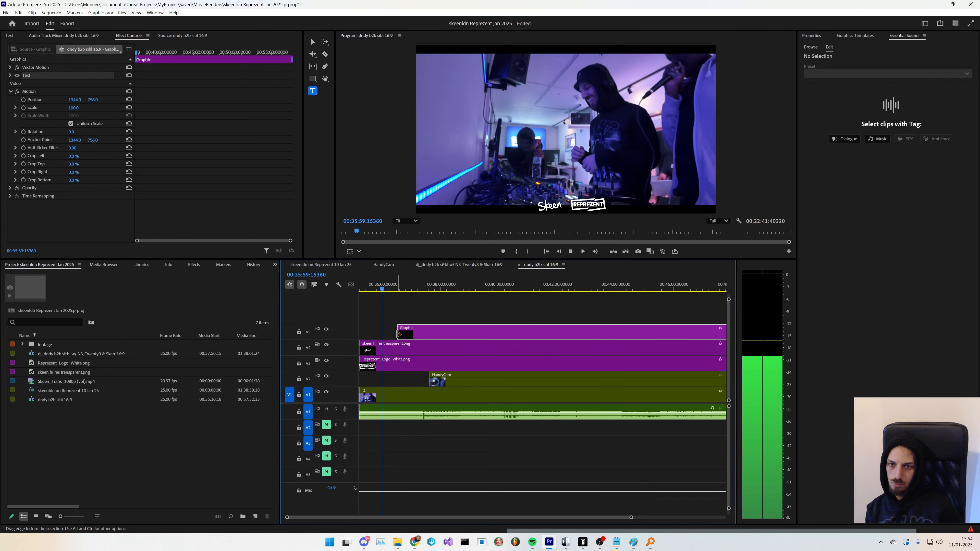
drag(404, 338, 412, 332)
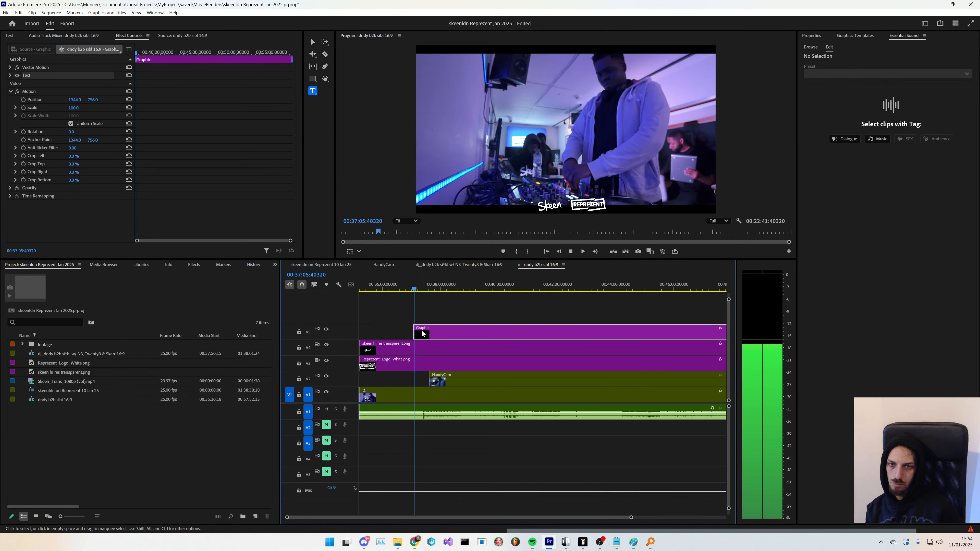
key(space)
- Enter "Track" as the text of the graphic
click(10, 75)
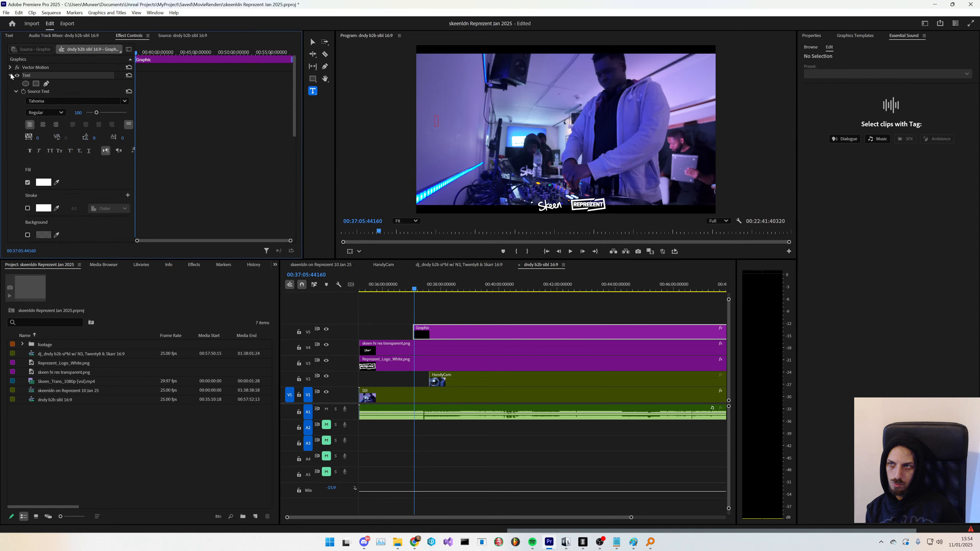
scroll(78, 205, down, 5)
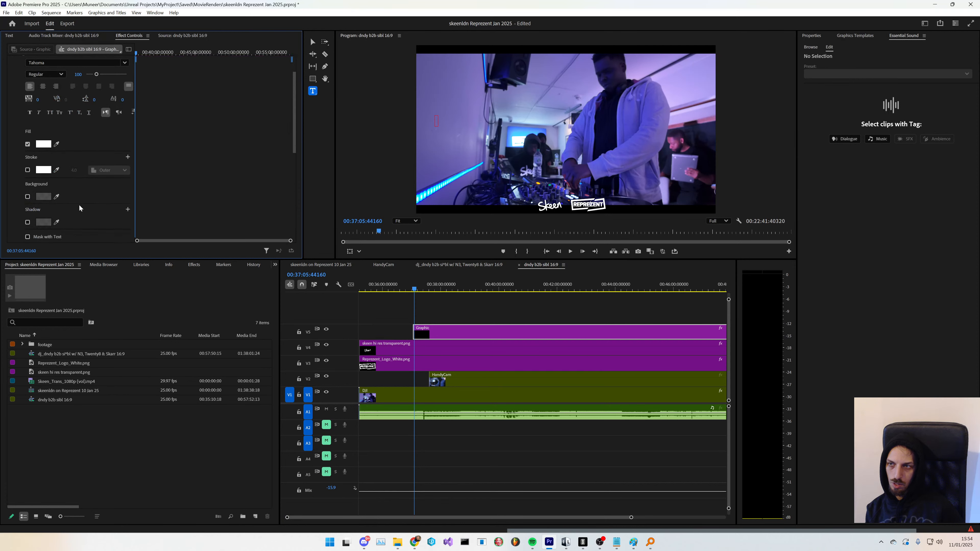
scroll(77, 221, up, 5)
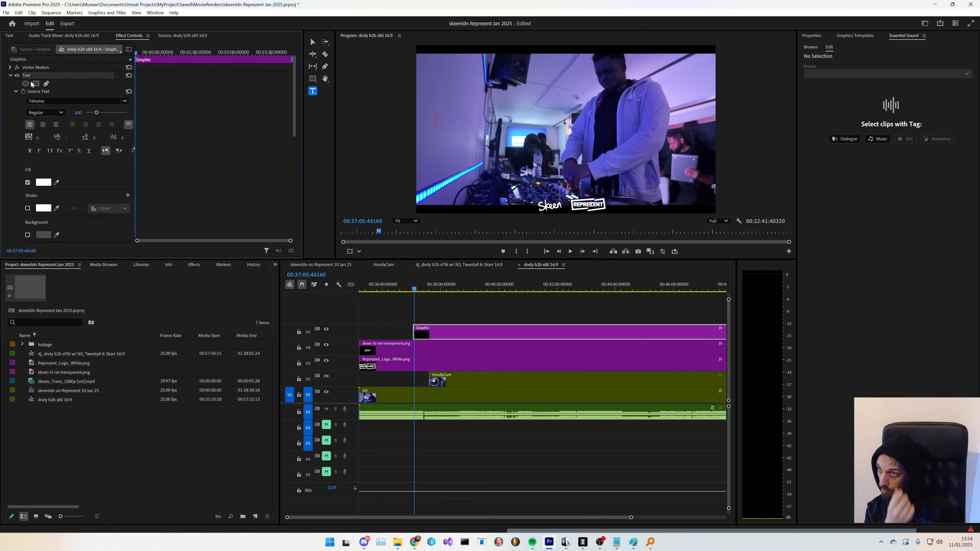
click(16, 91)
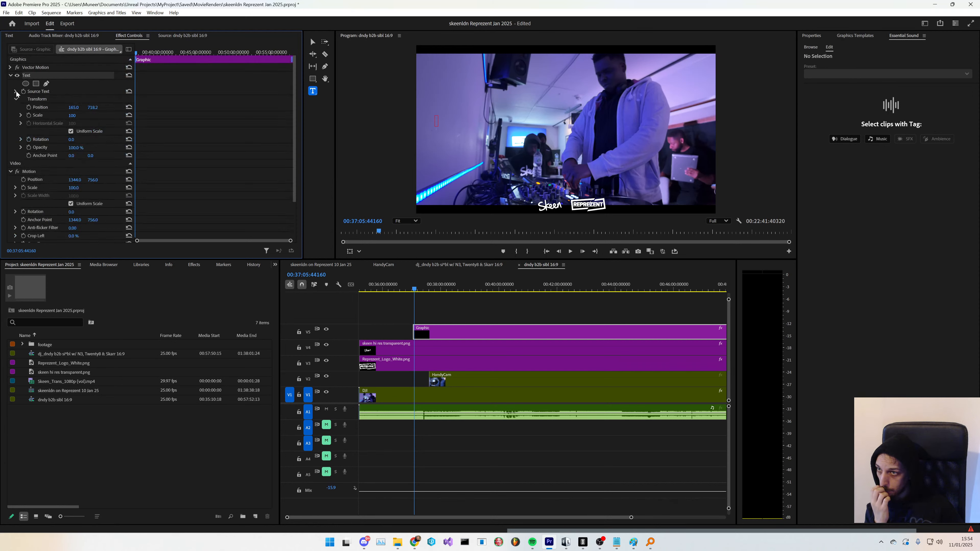
double_click(442, 330)
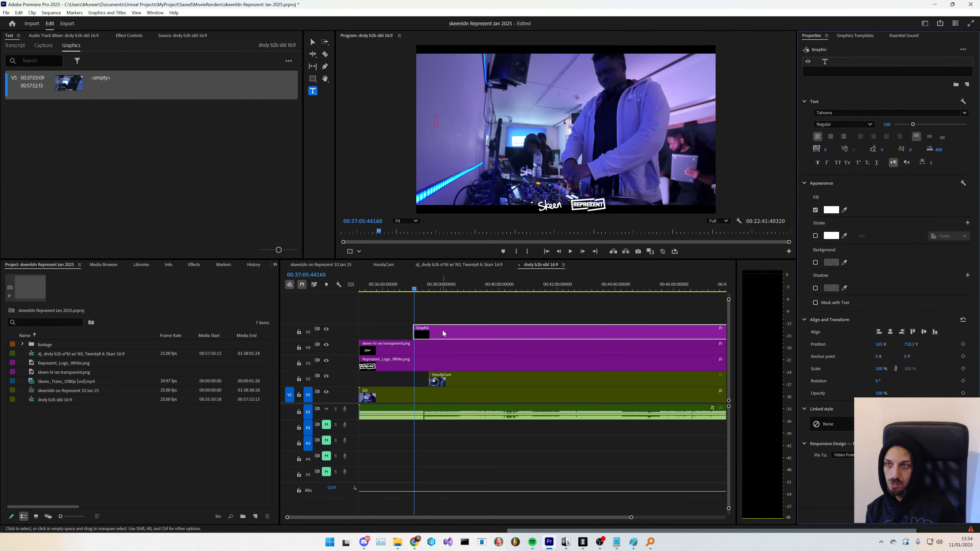
double_click(99, 78)
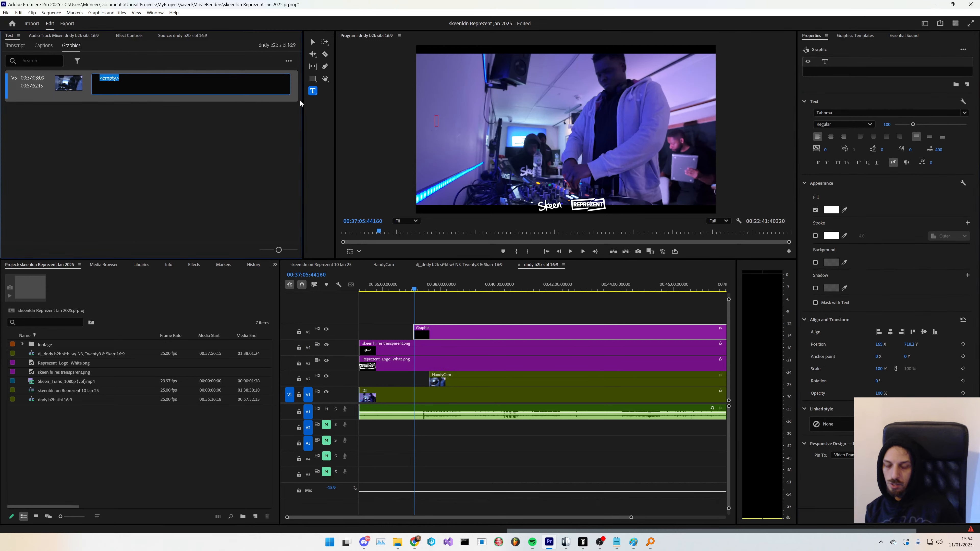
text(TRac)
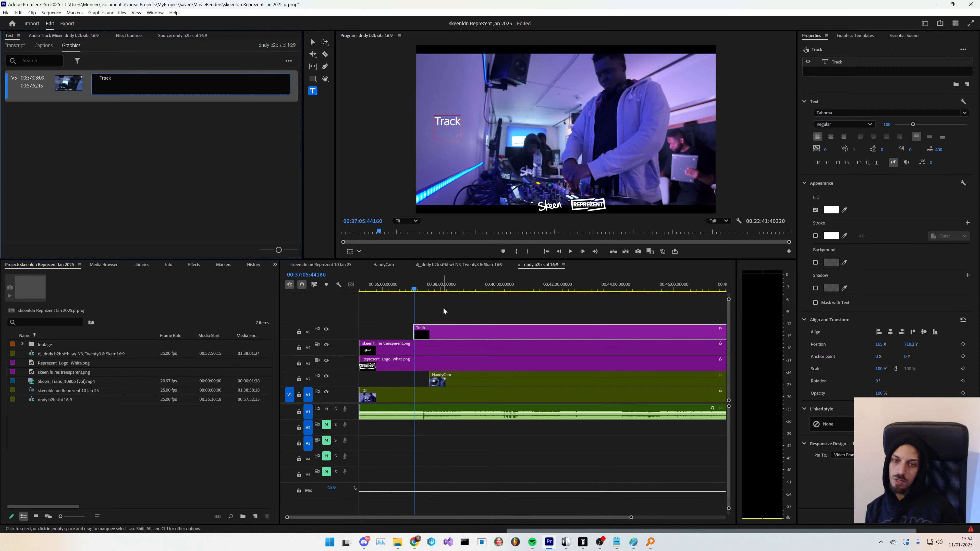
click(260, 217)
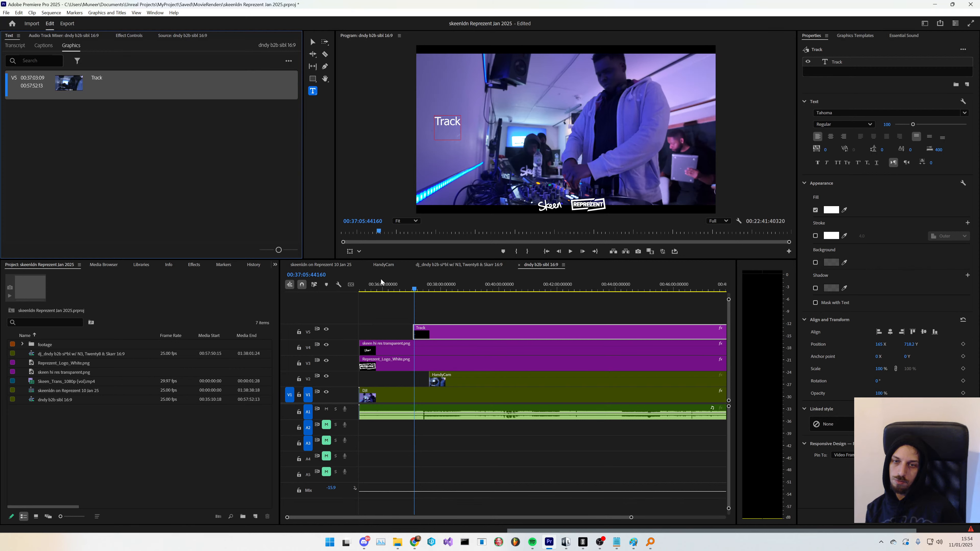
click(425, 313)
- Split the Track graphic at about 00:37:28 with the Razor tool
key(space)
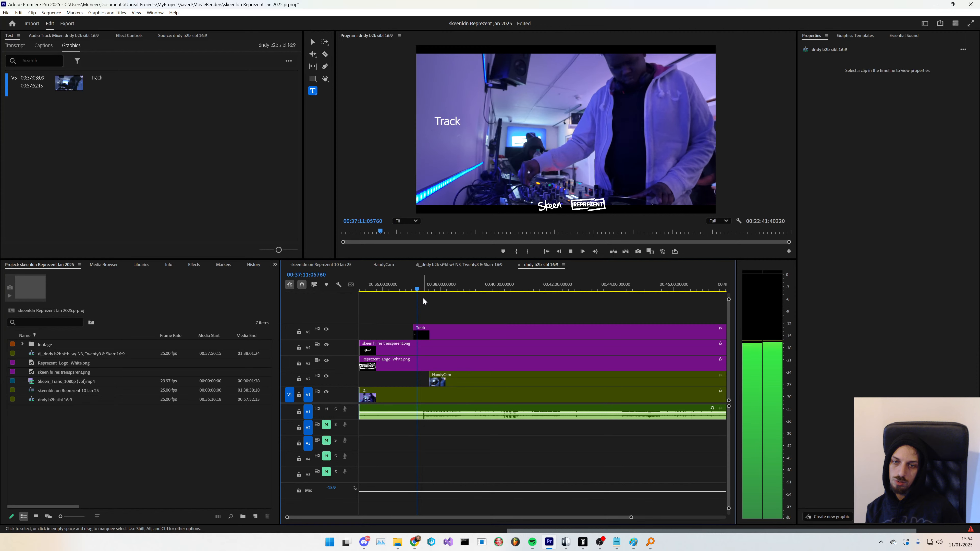
click(422, 291)
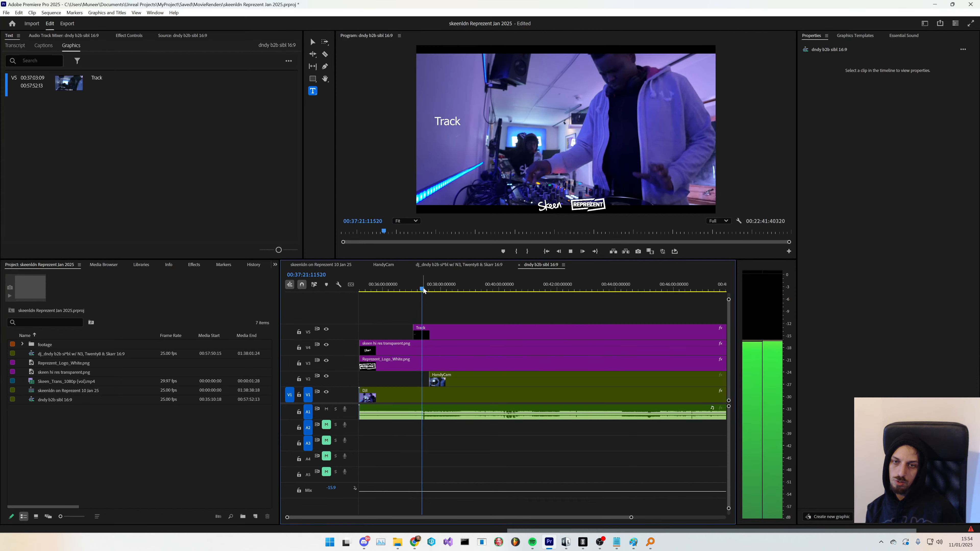
click(427, 289)
drag(427, 291, 426, 291)
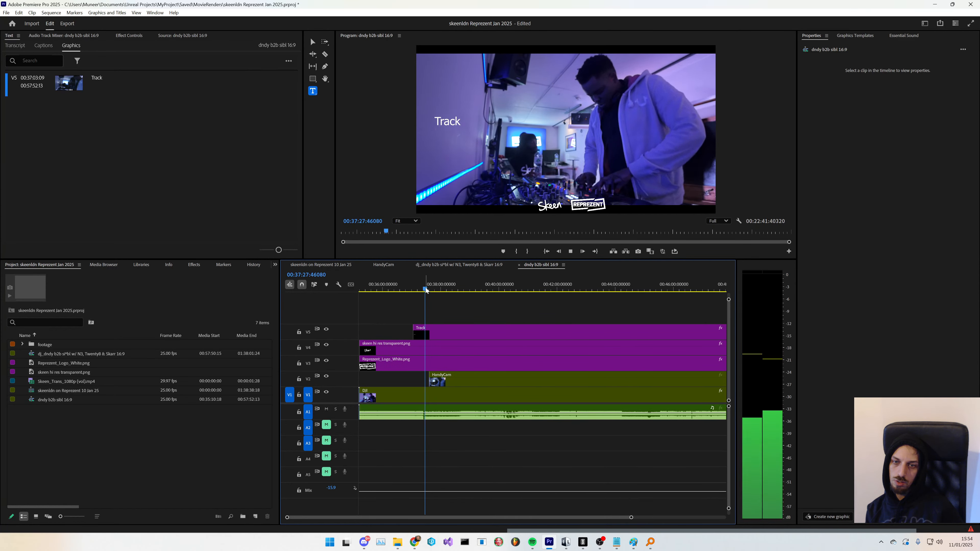
key(space)
key(c)
click(428, 334)
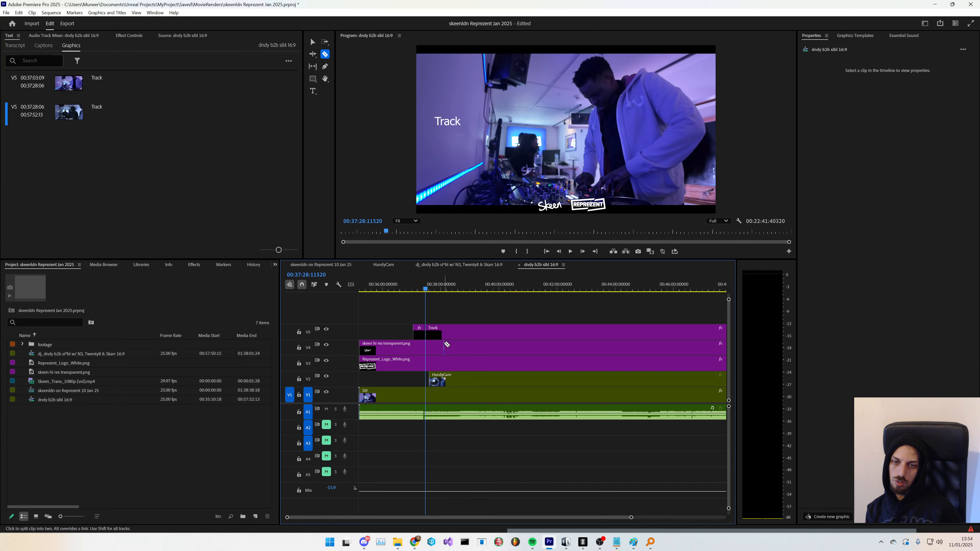
- Play and scrub through the sequence around 00:38 to find where the next track begins
key(space)
drag(426, 291, 429, 290)
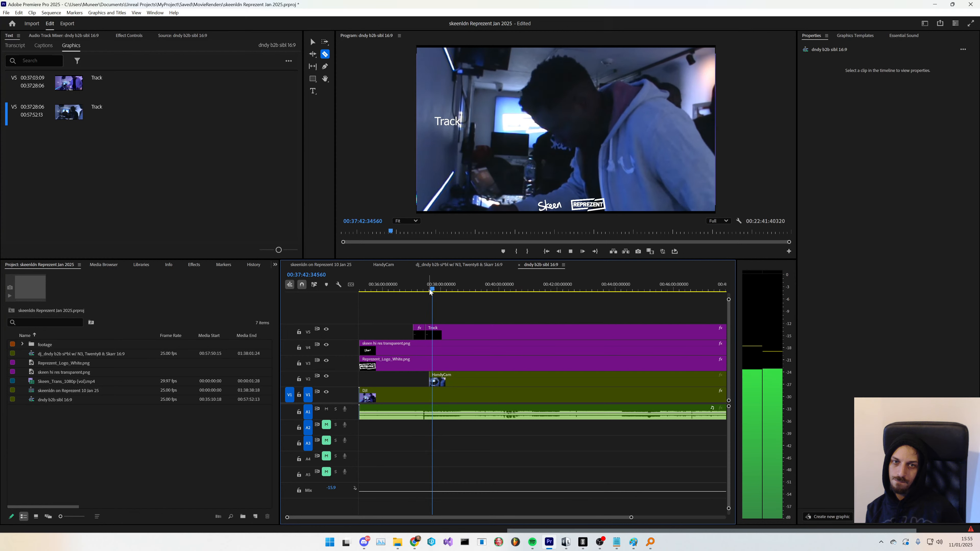
click(434, 290)
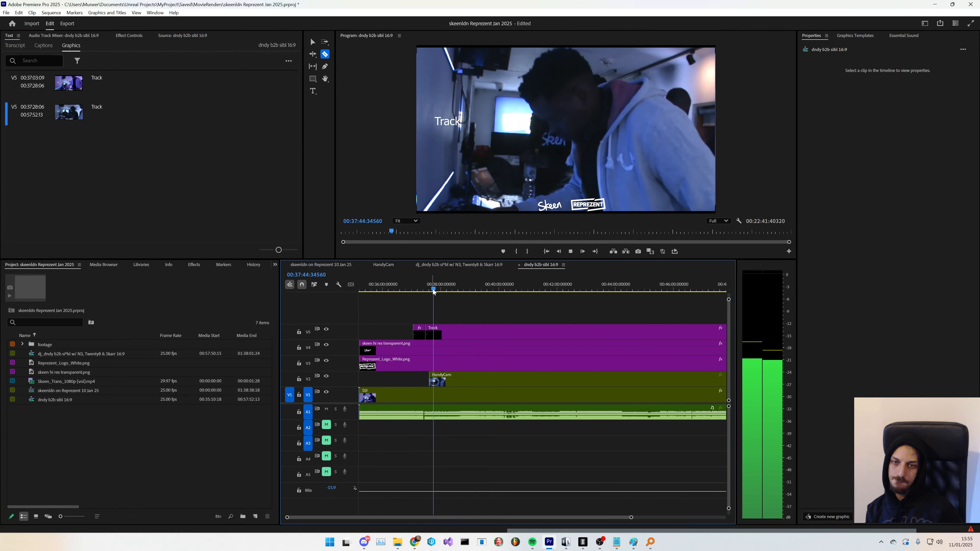
click(436, 290)
click(448, 290)
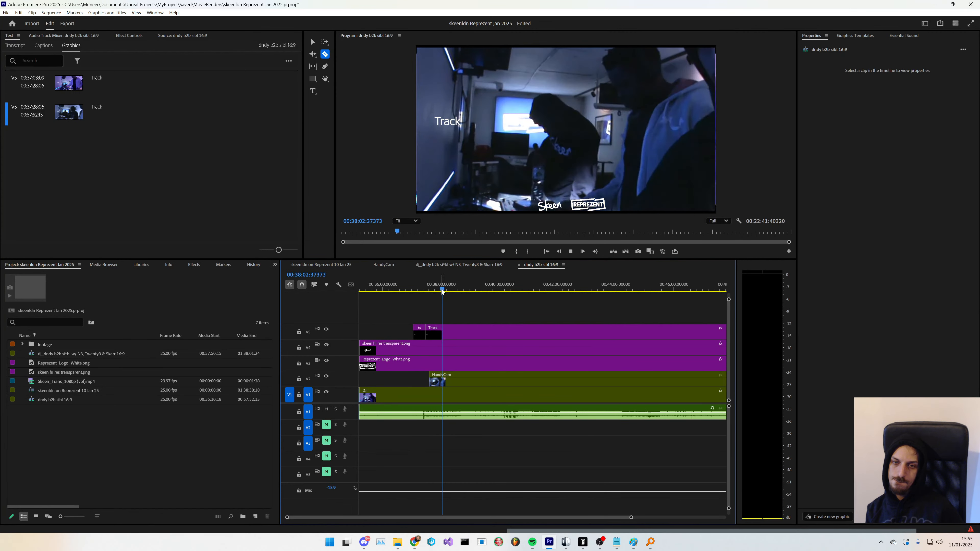
click(456, 290)
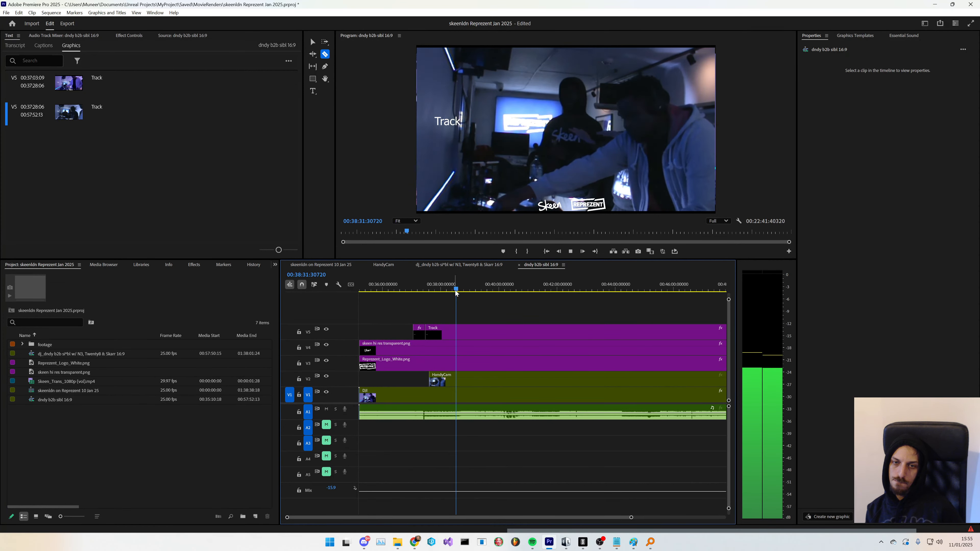
click(462, 291)
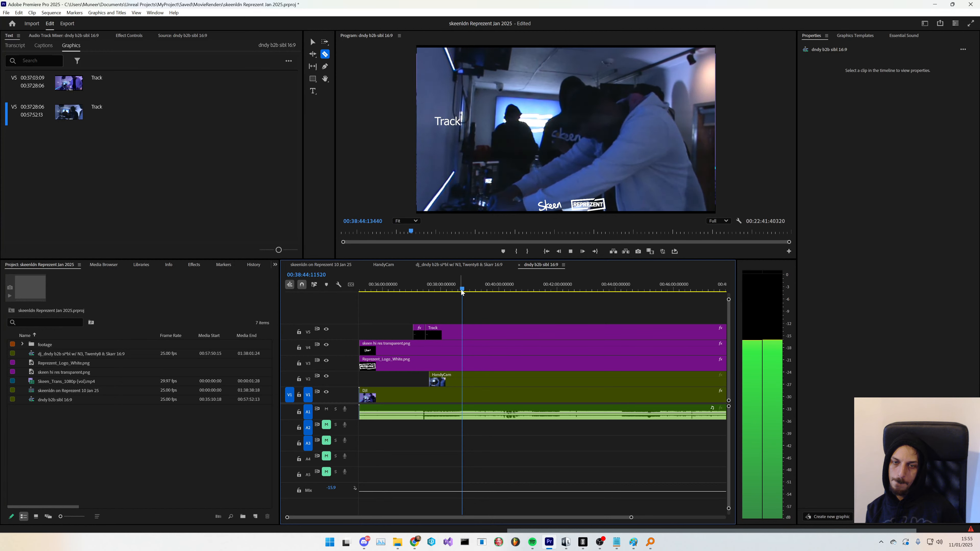
key(space)
click(460, 290)
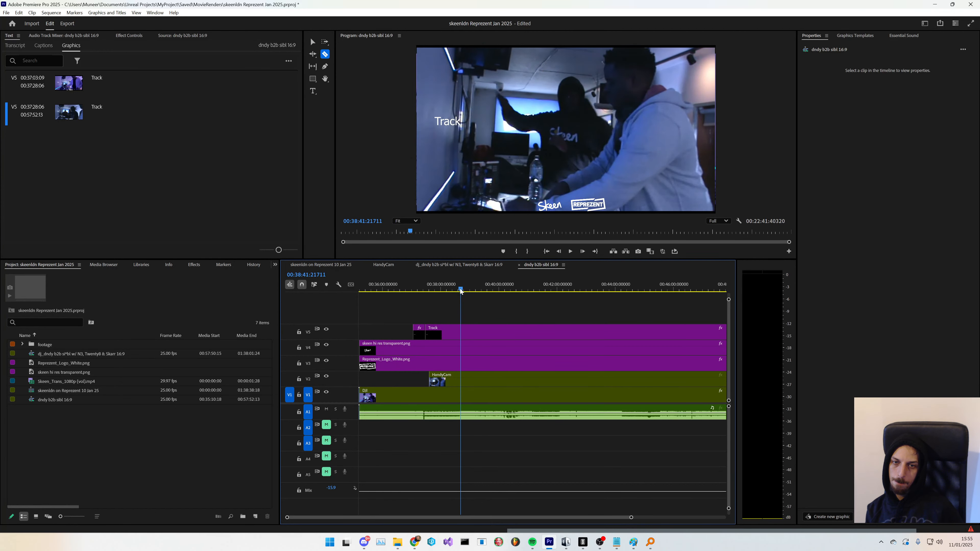
key(space)
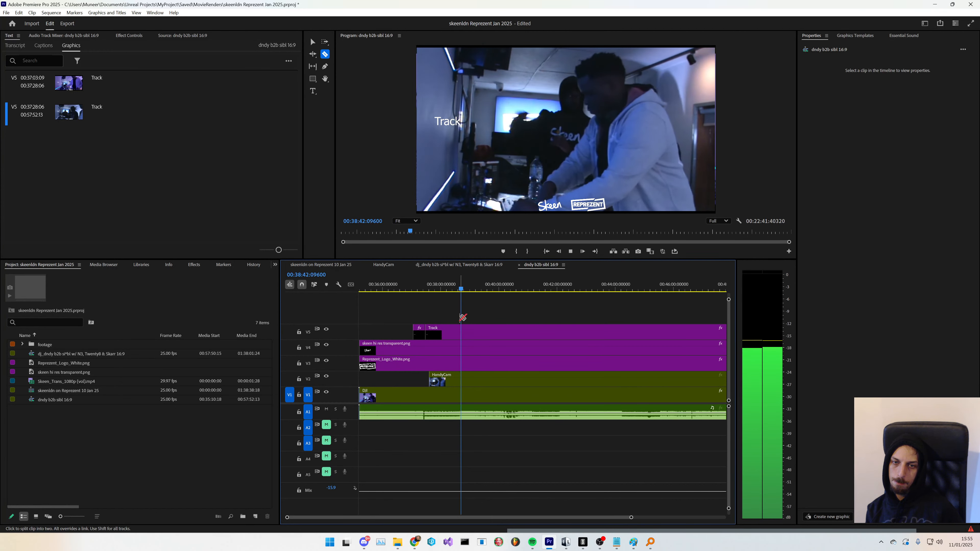
click(458, 290)
key(space)
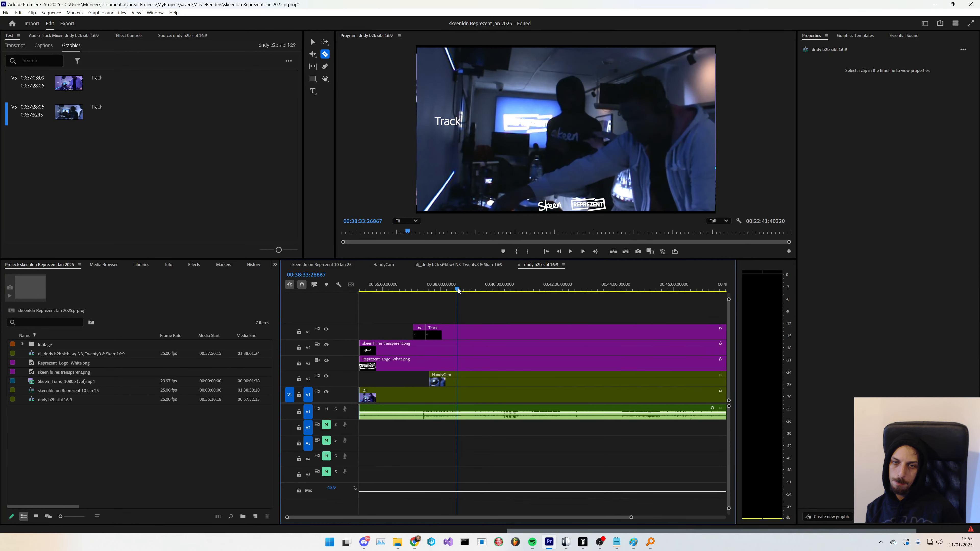
key(space)
scroll(455, 338, down, 2)
scroll(437, 339, up, 3)
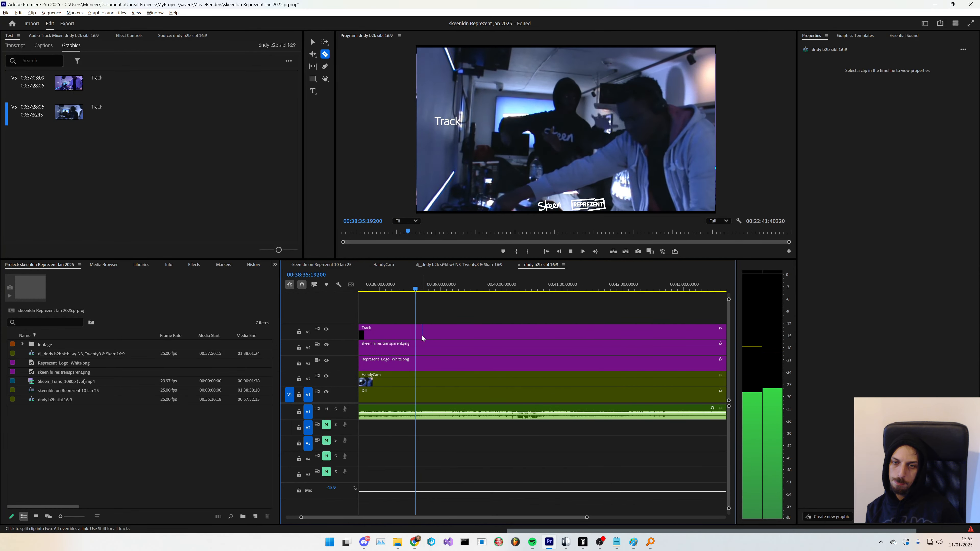
scroll(422, 338, up, 2)
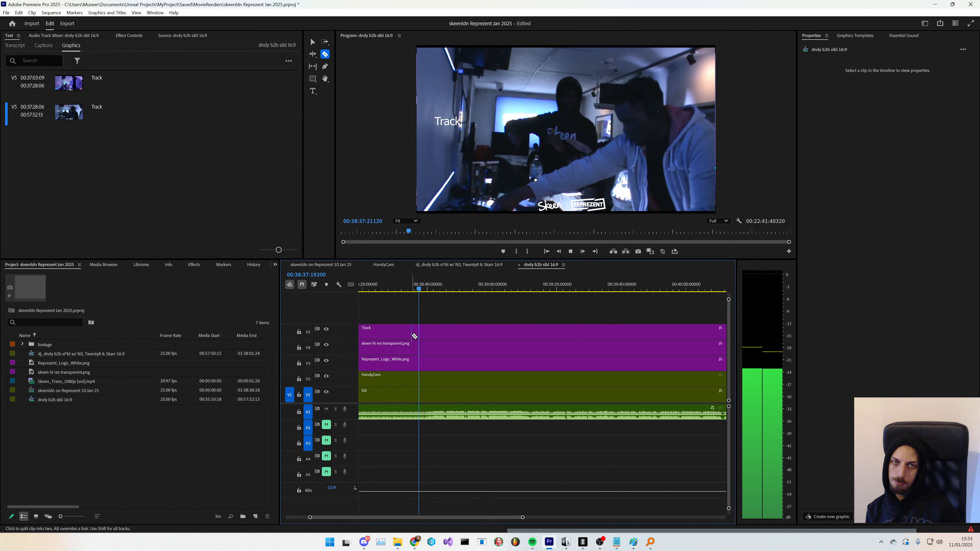
scroll(424, 335, up, 3)
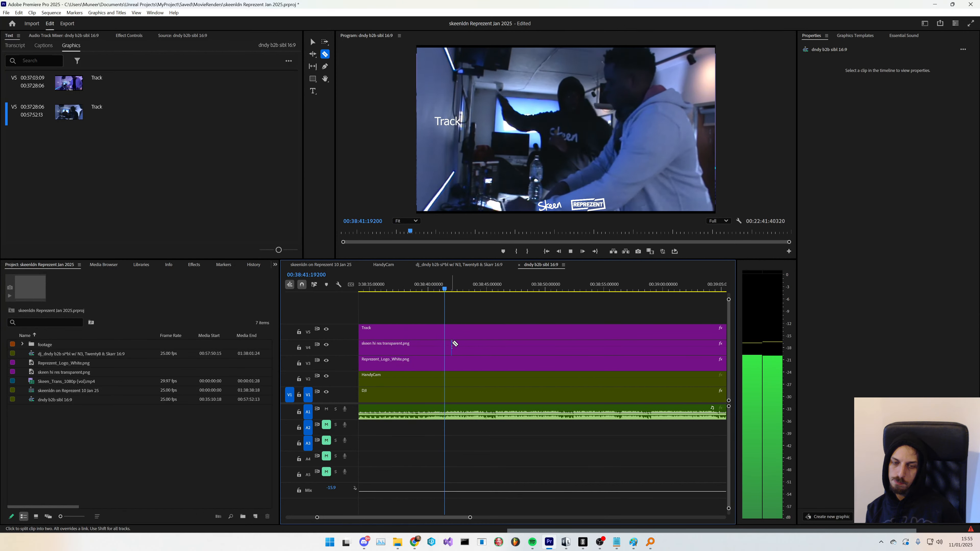
- Split the Track graphic at about 00:38:42 with the Razor tool
key(space)
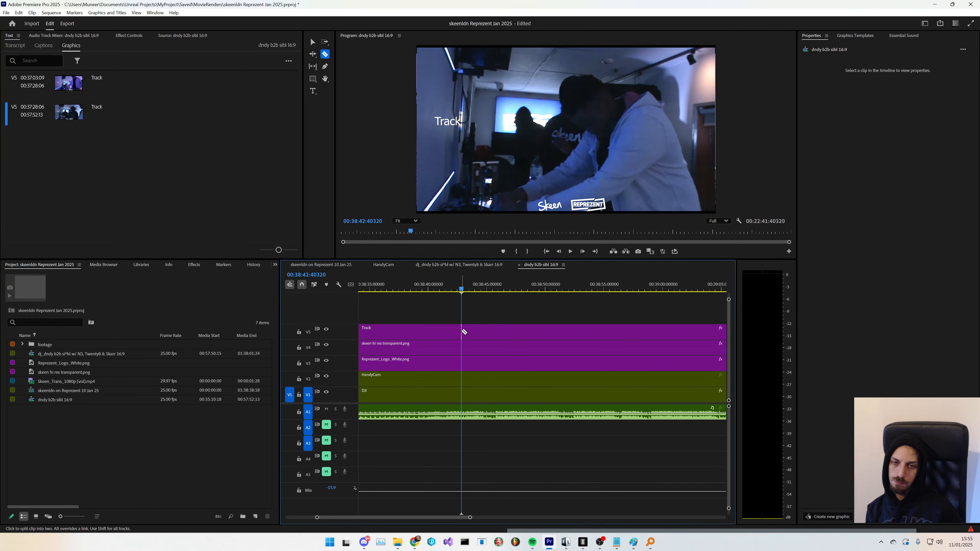
click(463, 331)
key(space)
- Split the Track graphic again at about 00:40:41 with the Razor tool
scroll(477, 377, down, 1)
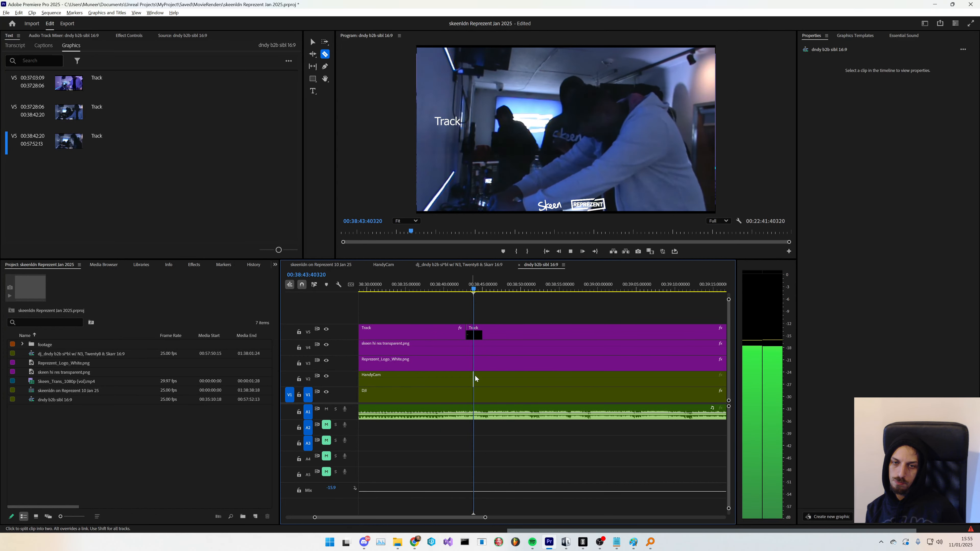
scroll(476, 379, down, 3)
key(space)
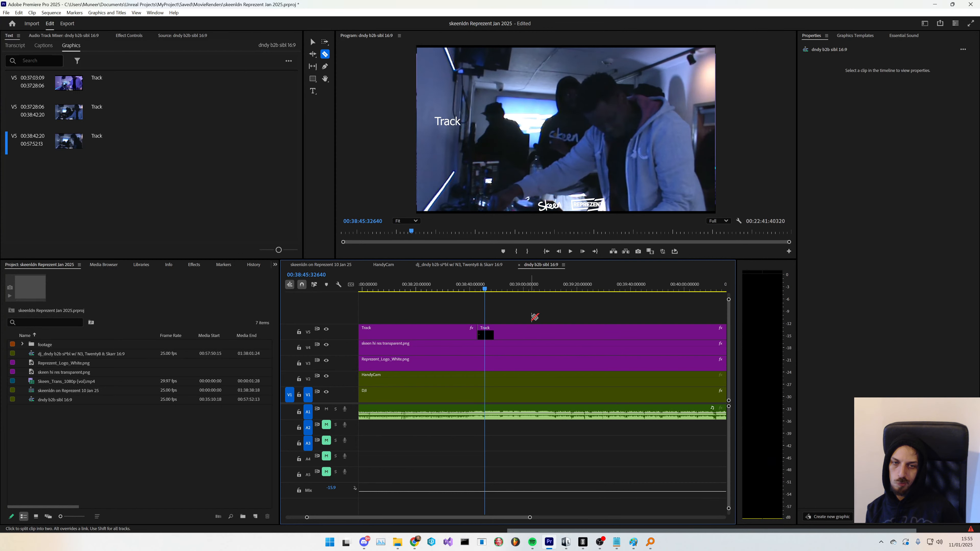
drag(483, 289, 717, 297)
drag(503, 519, 519, 518)
drag(364, 290, 388, 290)
key(space)
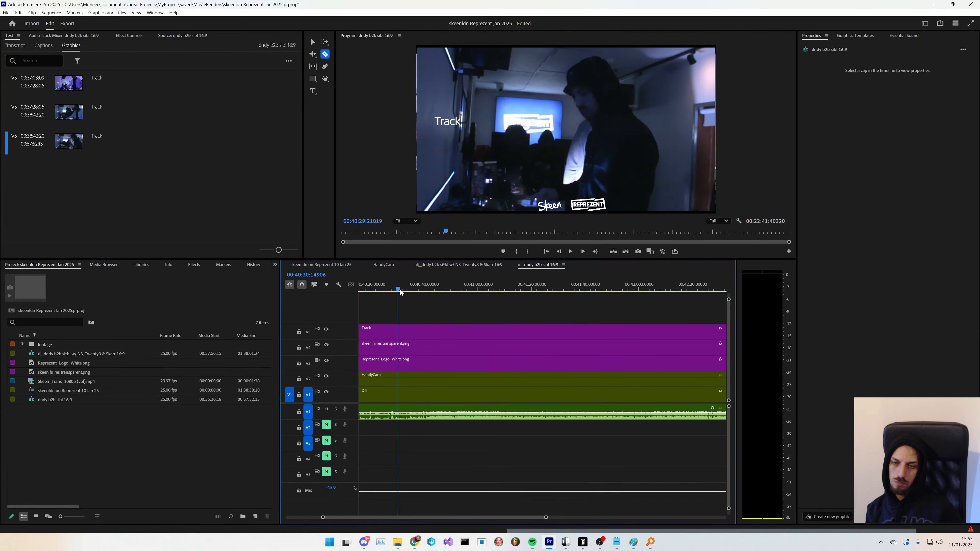
click(421, 294)
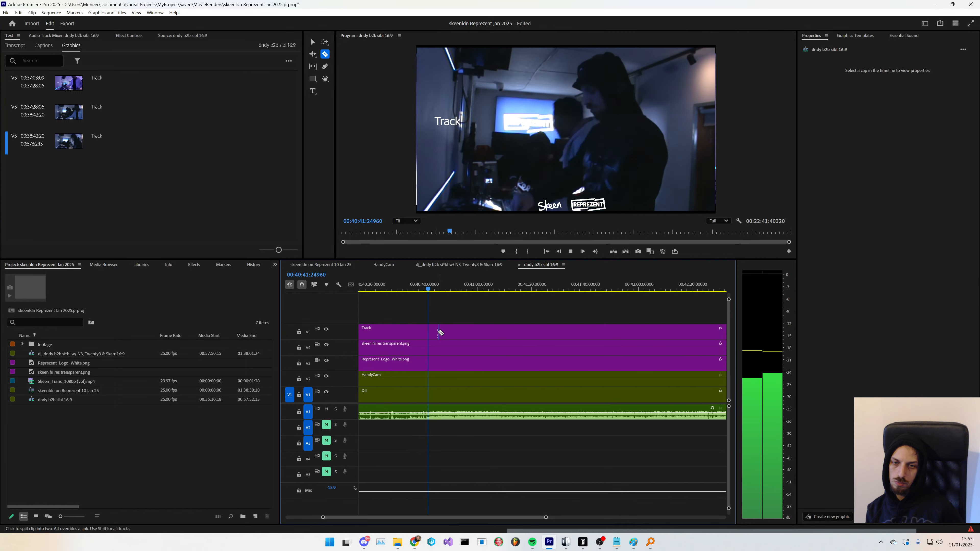
key(space)
click(428, 333)
key(space)
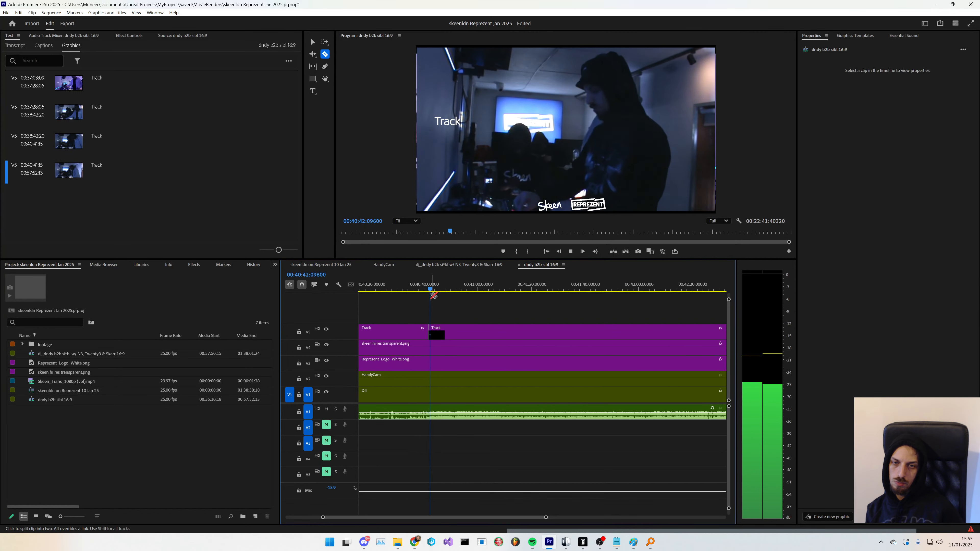
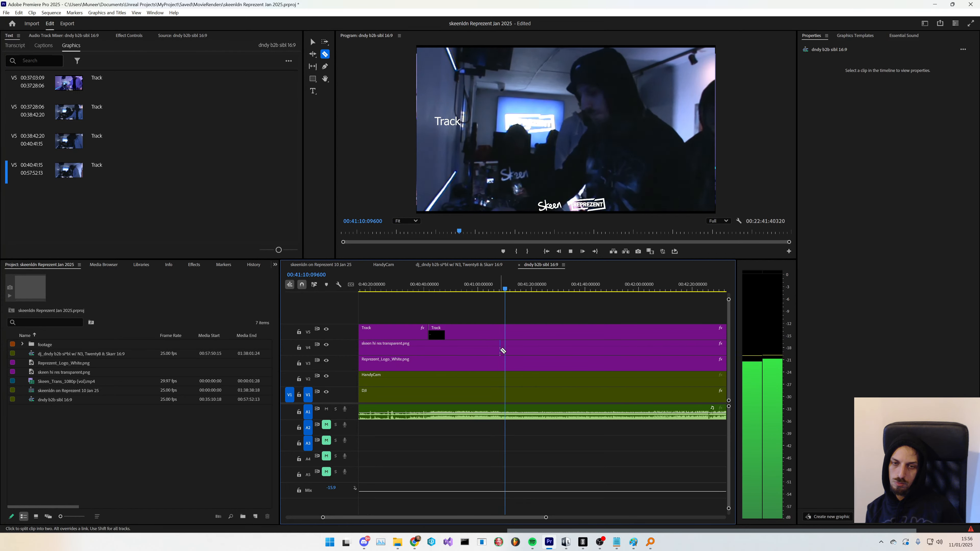
- Play and scrub through the sequence around 00:41 to 00:42 to find where the next track begins
click(537, 291)
drag(538, 292, 641, 292)
key(space)
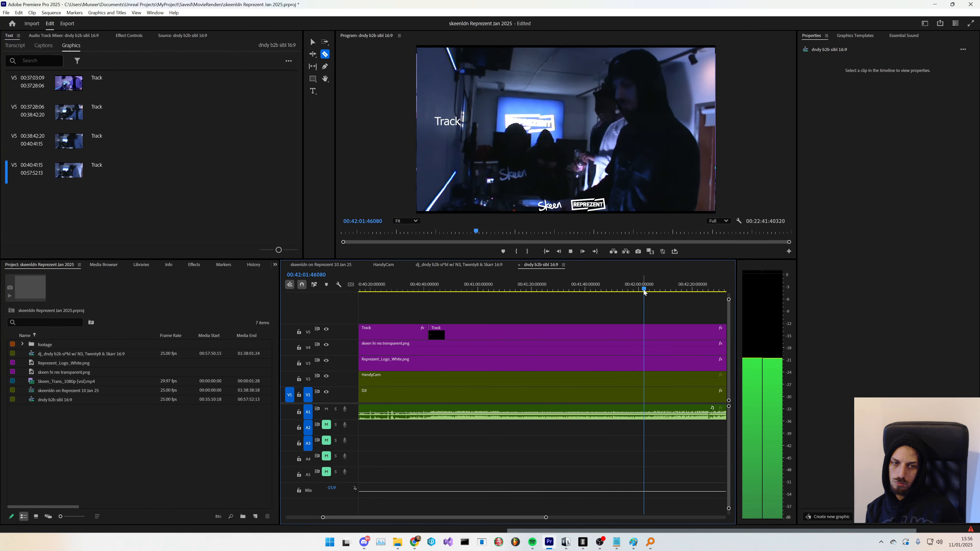
drag(525, 520, 532, 521)
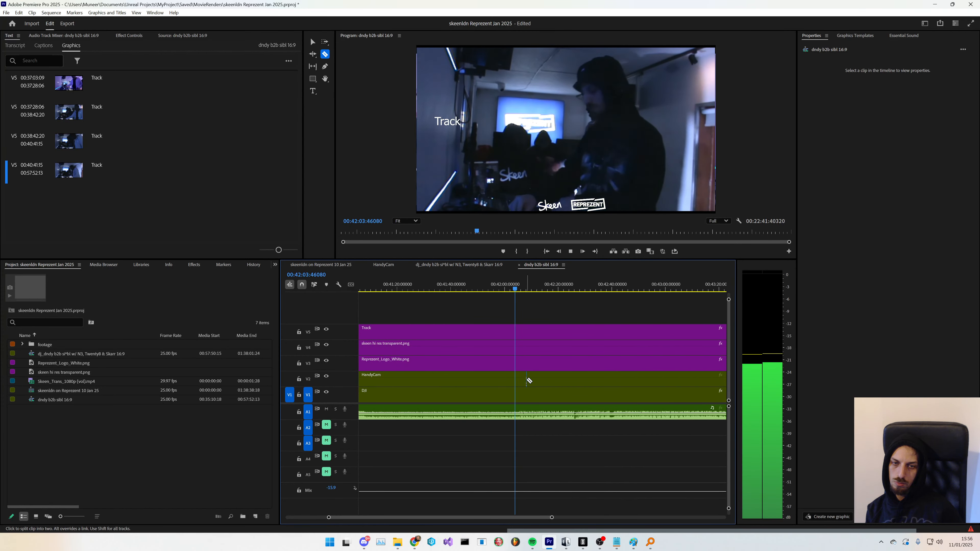
click(527, 292)
key(space)
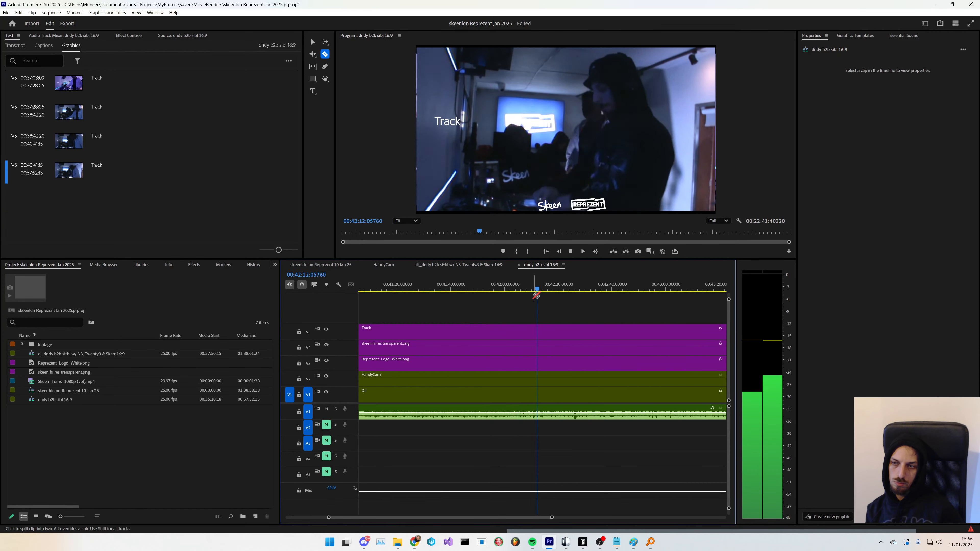
key(space)
key(space)
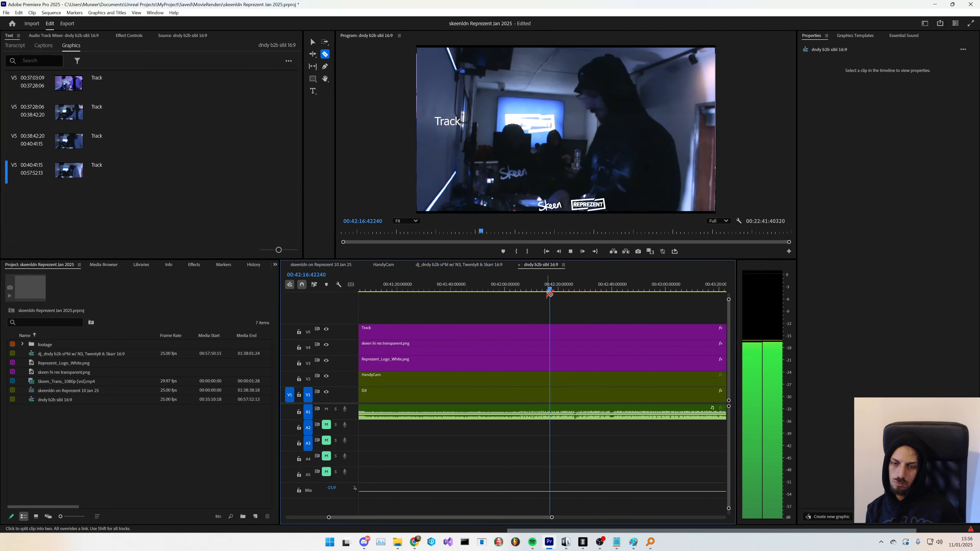
- Toggle the HandyCam track's visibility repeatedly to compare camera angles, leaving it hidden
click(327, 377)
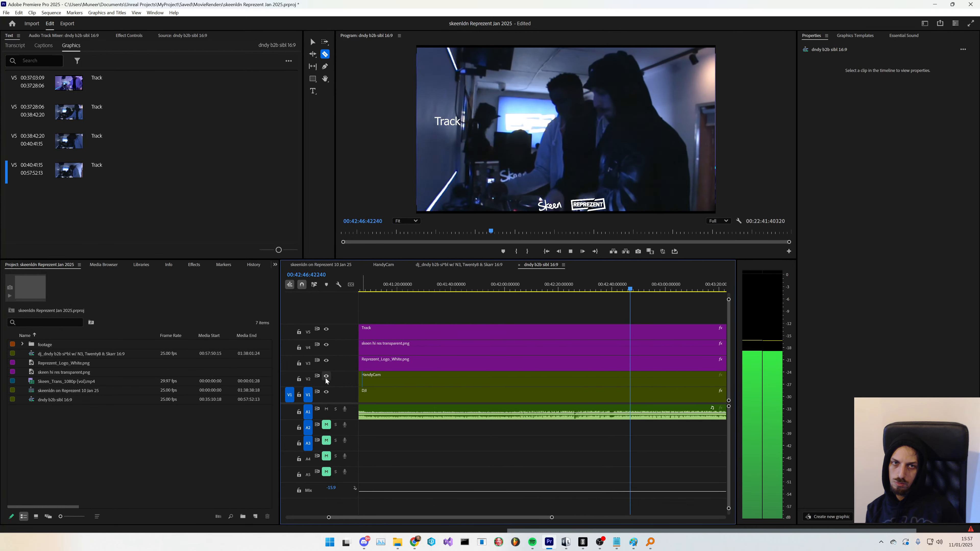
click(326, 377)
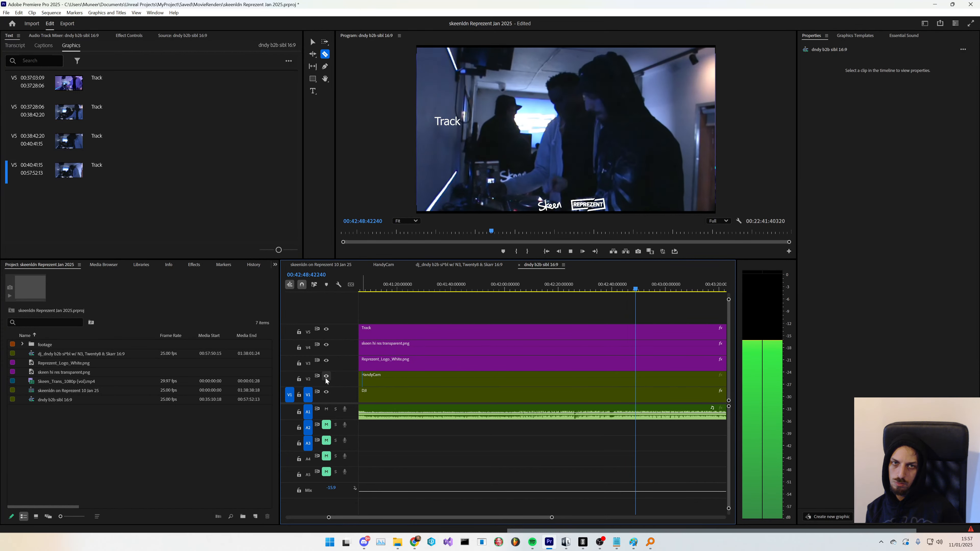
click(326, 377)
click(326, 377)
click(326, 377)
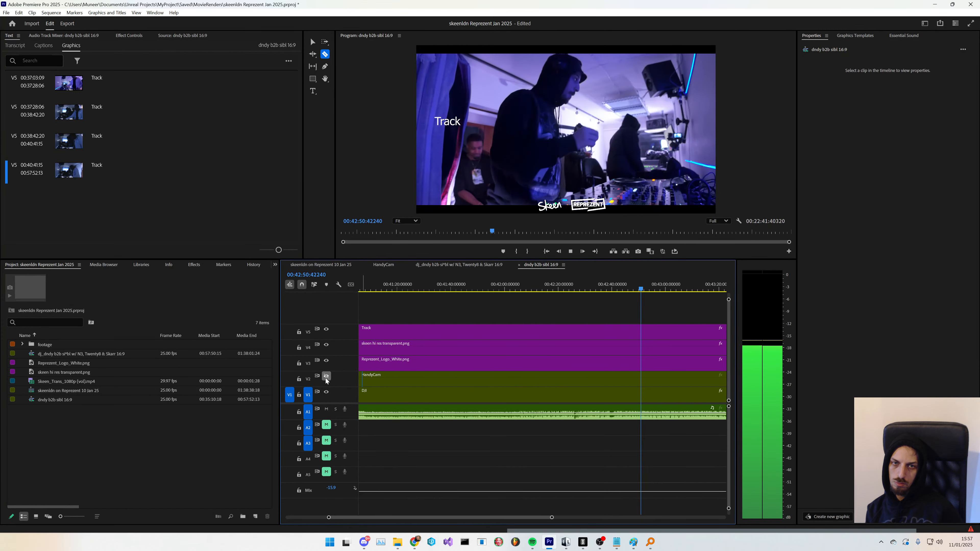
click(326, 376)
click(326, 377)
click(326, 377)
click(326, 378)
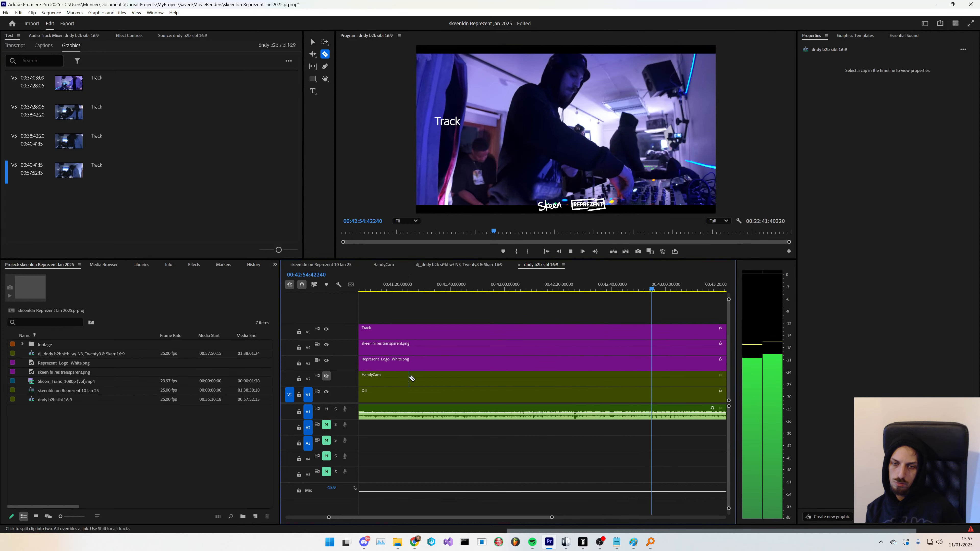
- Scrub and play through the sequence around 00:42 to locate the next track change
scroll(513, 414, down, 7)
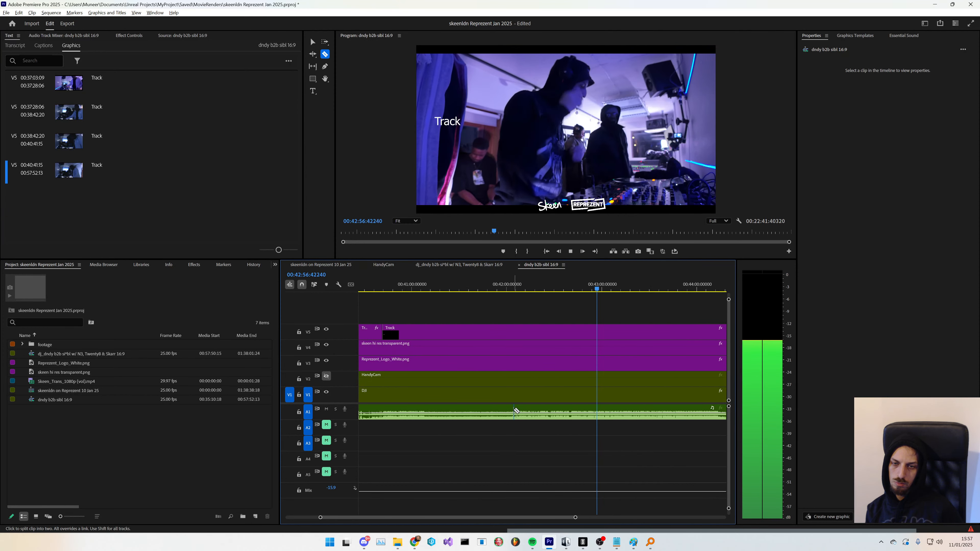
click(546, 290)
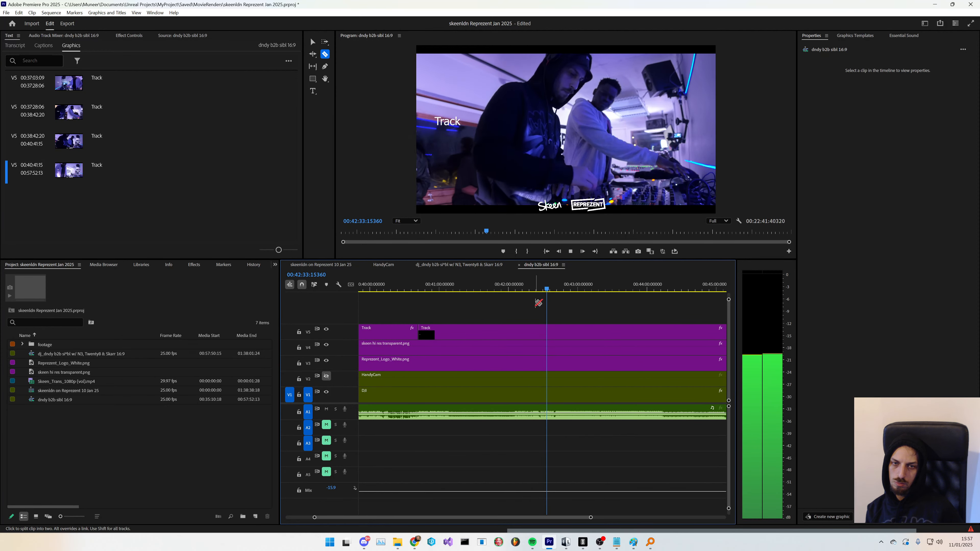
click(527, 289)
click(511, 290)
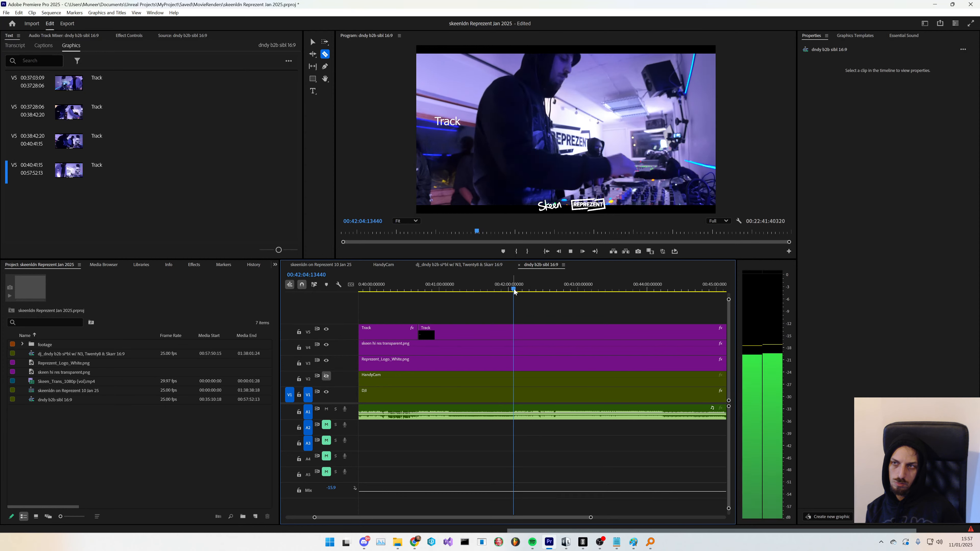
key(space)
drag(517, 291, 518, 291)
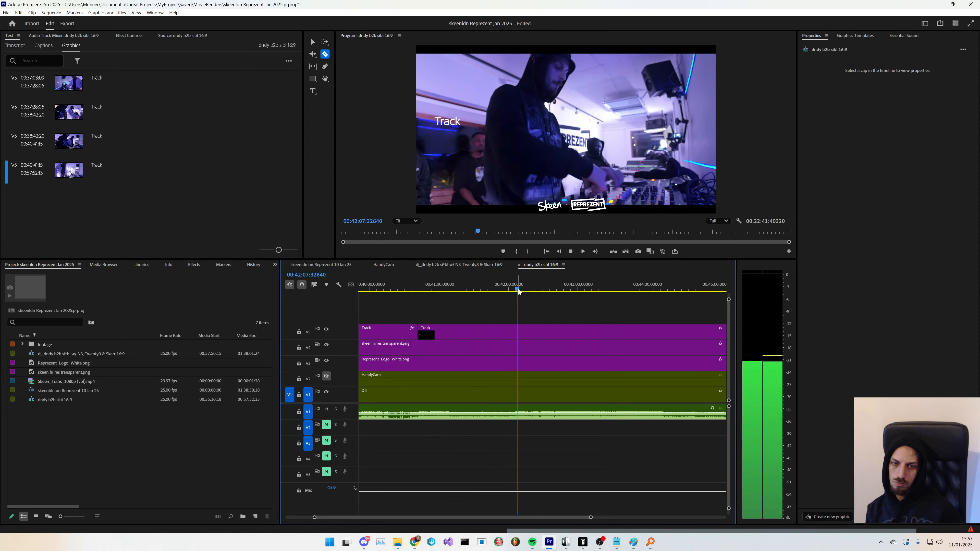
click(527, 291)
click(535, 291)
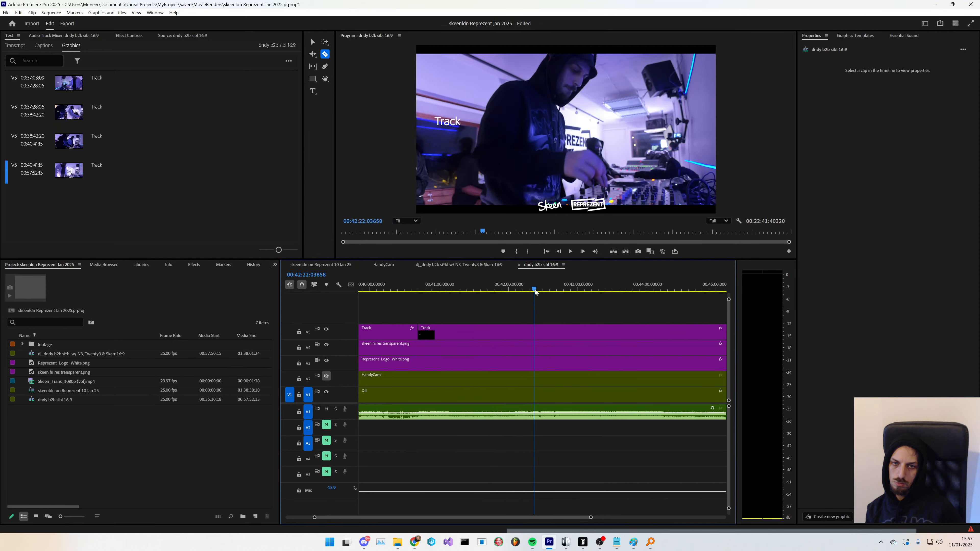
click(542, 292)
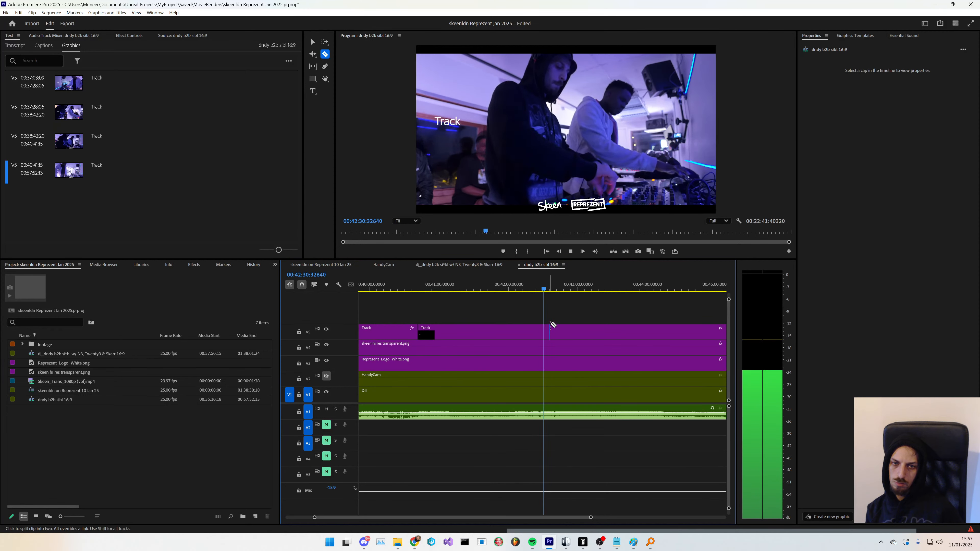
click(549, 292)
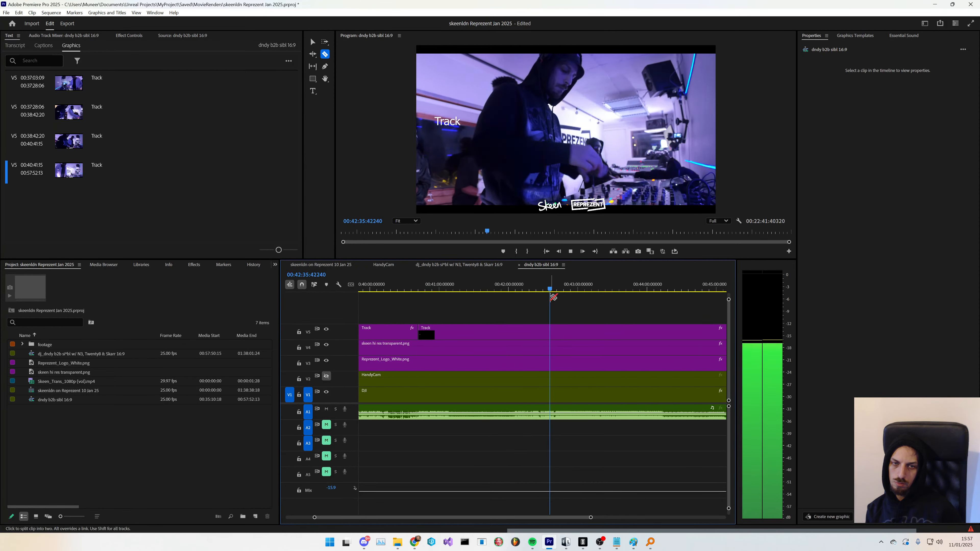
scroll(561, 333, up, 3)
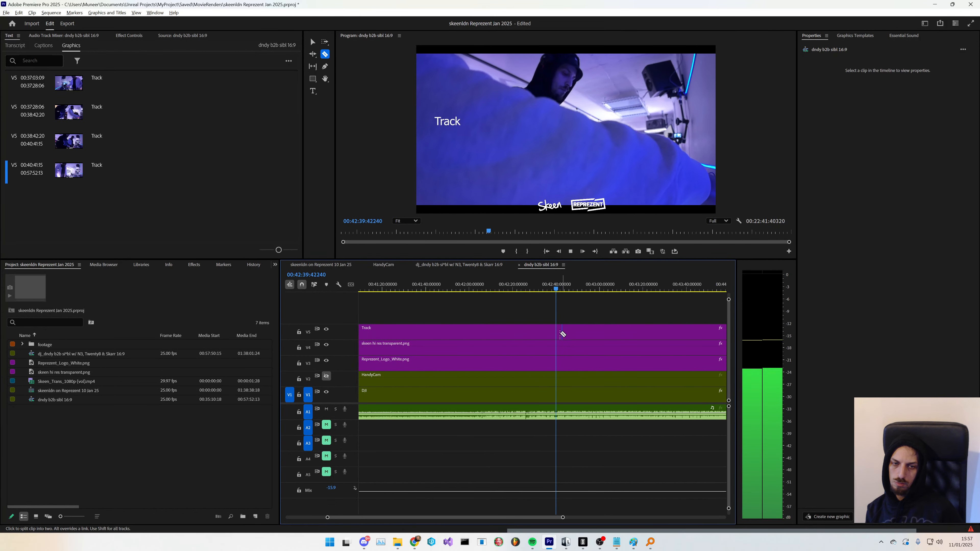
key(alt+space)
key(Escape)
key(space)
- Split the Track graphic at about 00:42:40 with the Razor tool
click(557, 333)
scroll(560, 369, down, 5)
scroll(547, 350, down, 2)
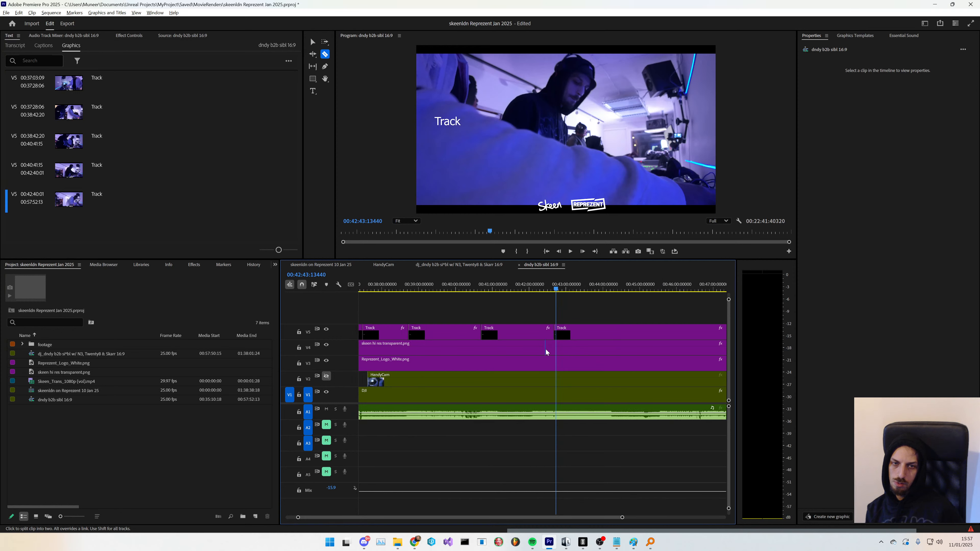
scroll(562, 369, down, 2)
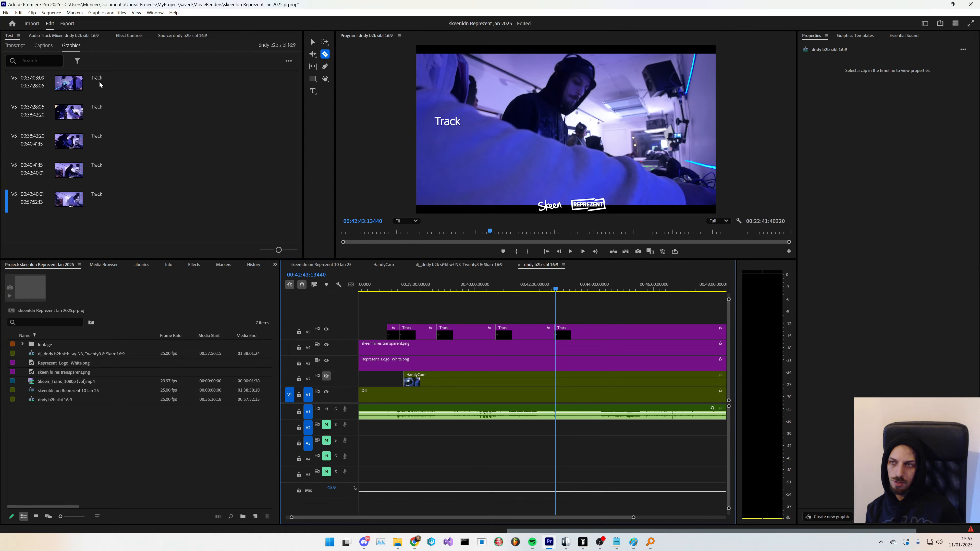
- Select the Track graphic segments in the Graphics list and move the playhead to about 00:44
click(110, 156)
click(107, 178)
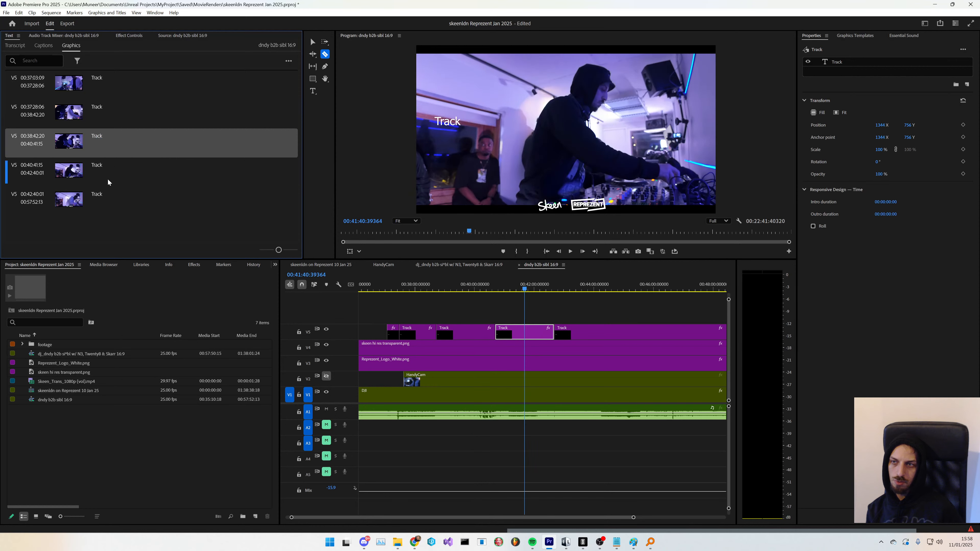
click(163, 190)
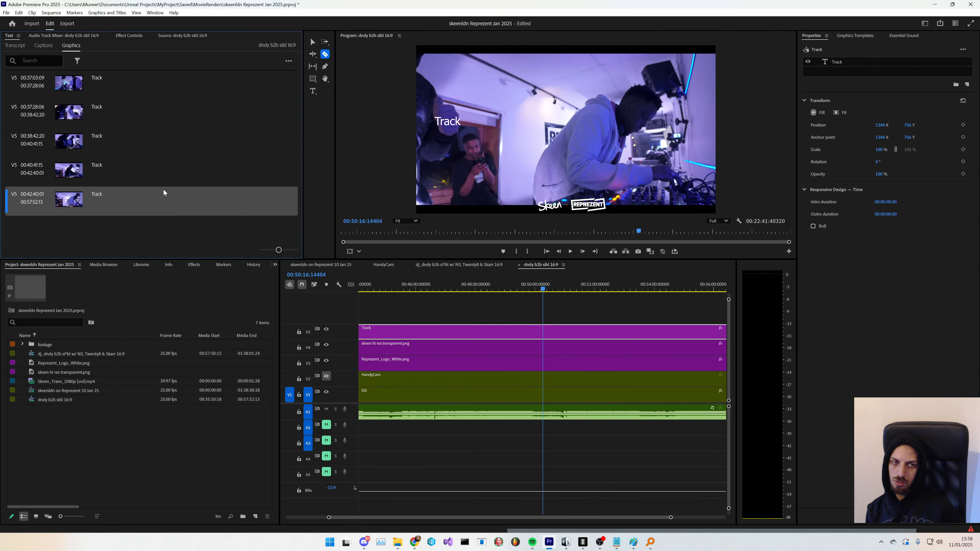
key(minus)
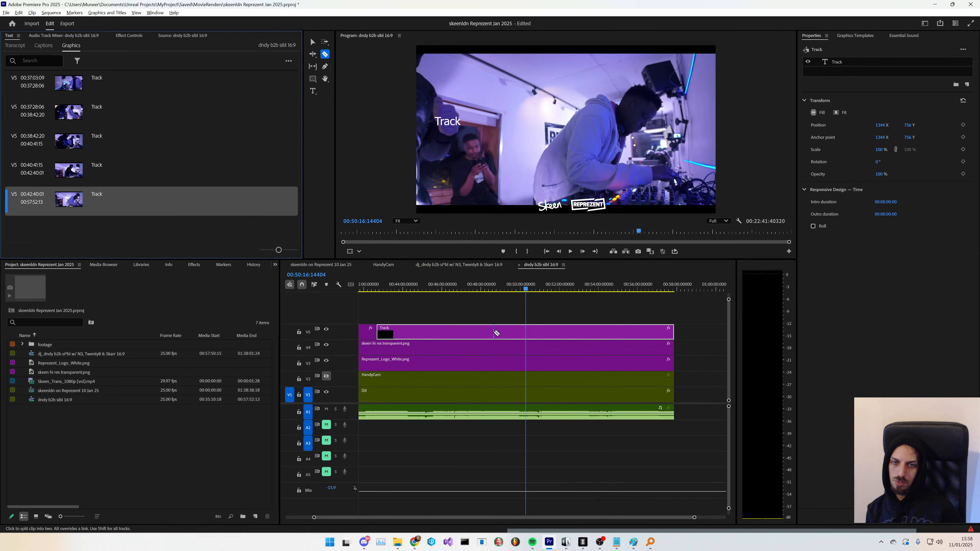
key(minus)
click(462, 290)
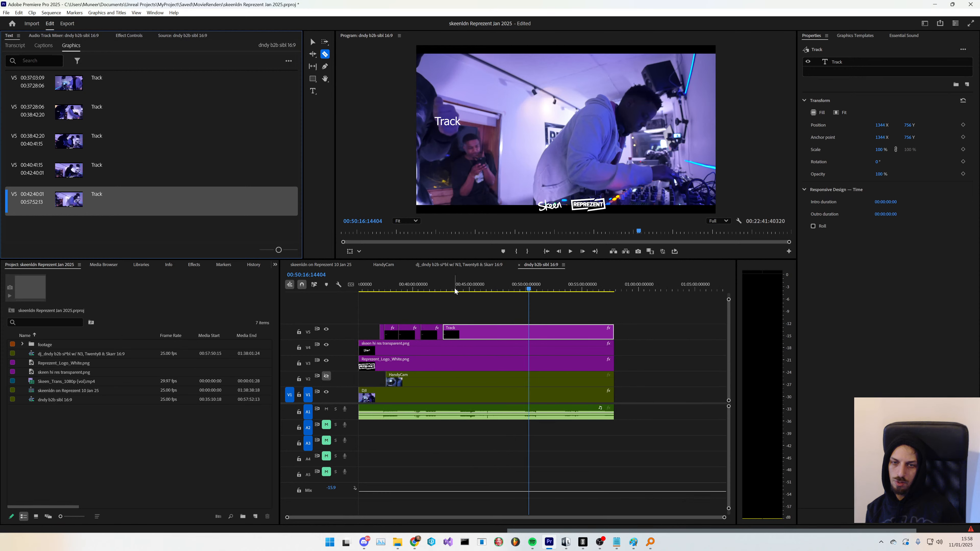
key(space)
key(equal)
key(equal)
key(equal)
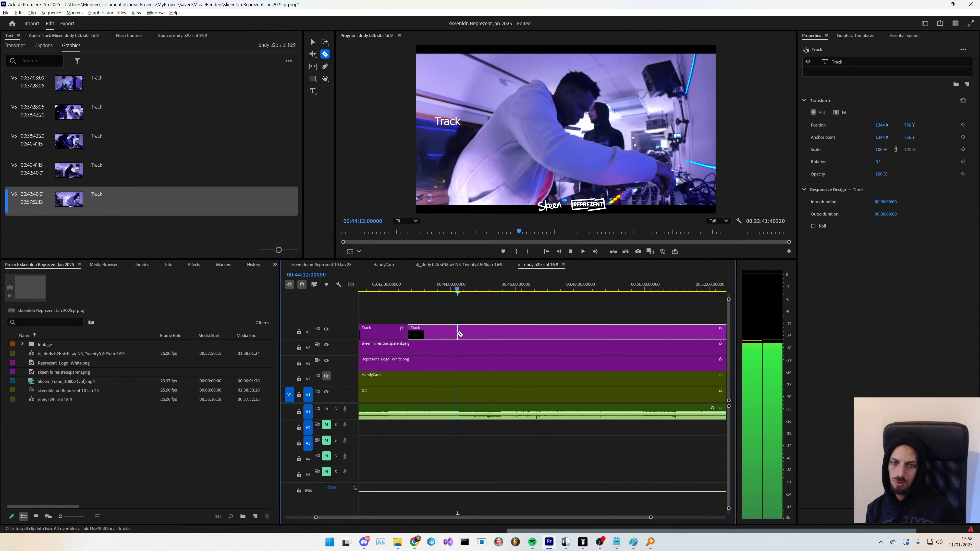
- Resize the Premiere Pro window and move the OBS window and YouTube Live Control Panel aside
drag(634, 5, 467, 1)
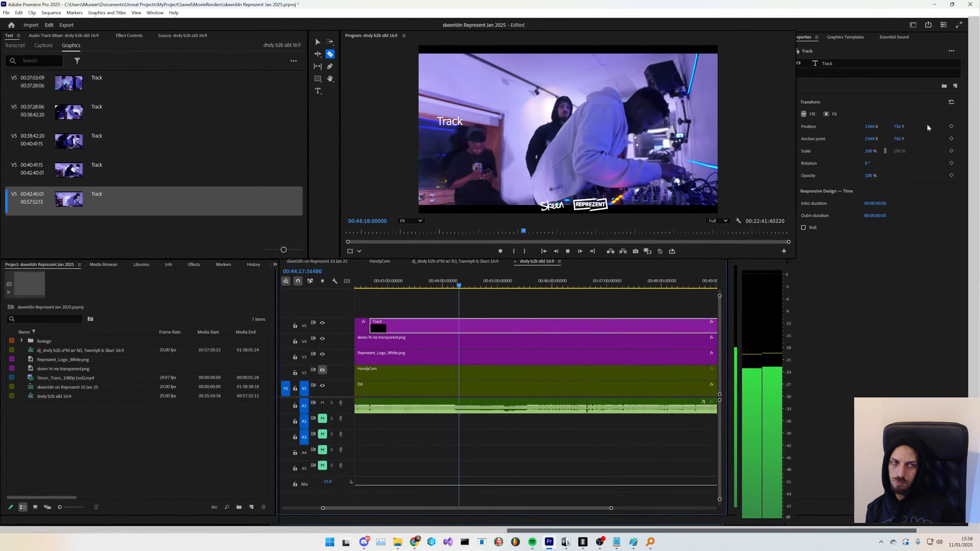
click(953, 5)
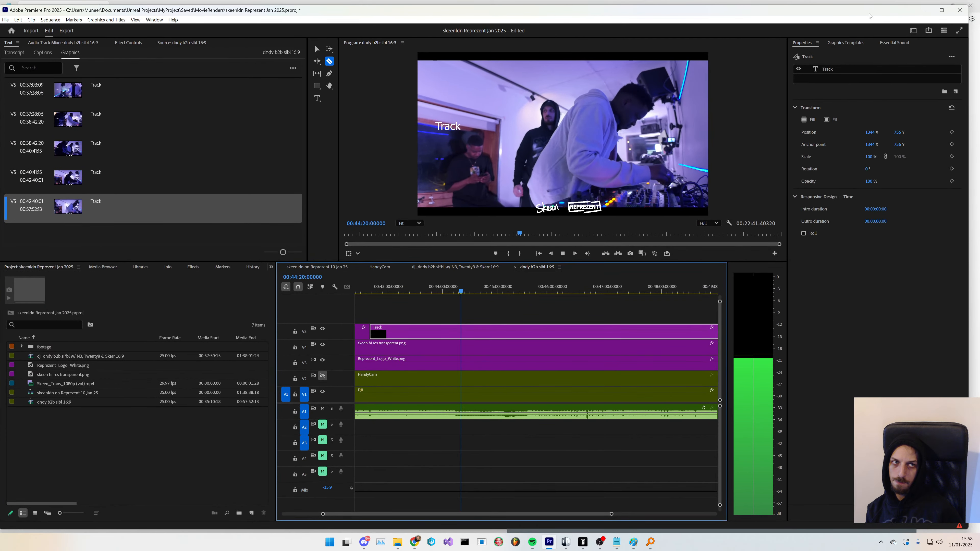
drag(968, 54, 824, 55)
click(830, 249)
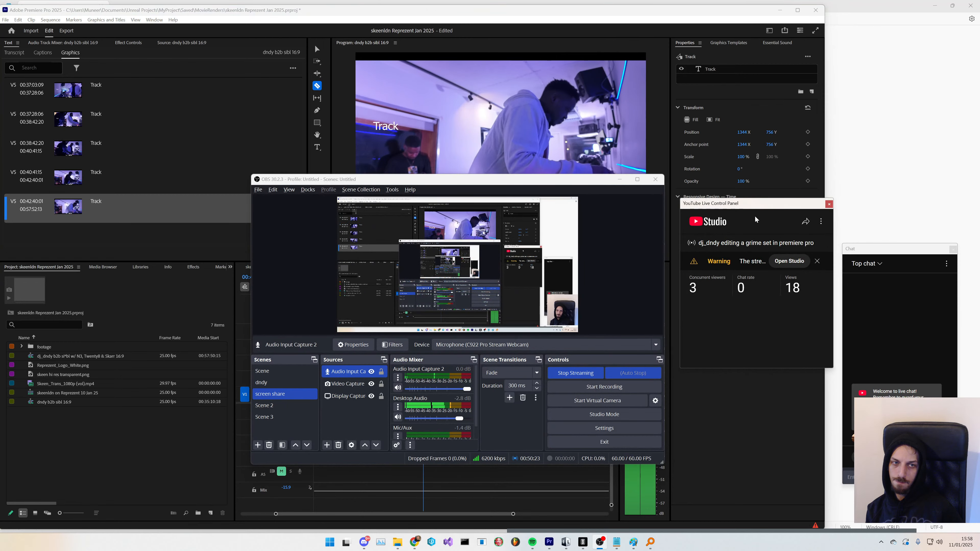
drag(750, 204, 899, 62)
click(620, 180)
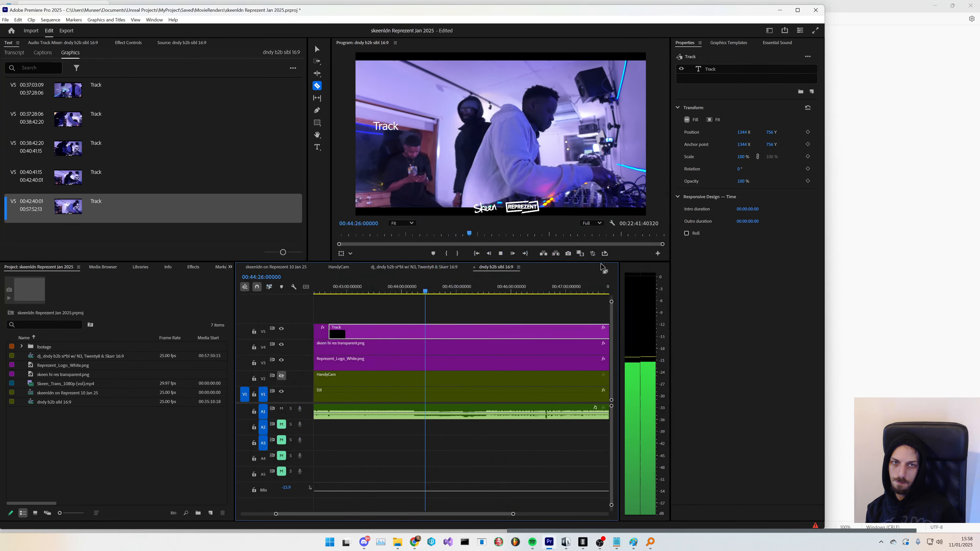
click(600, 543)
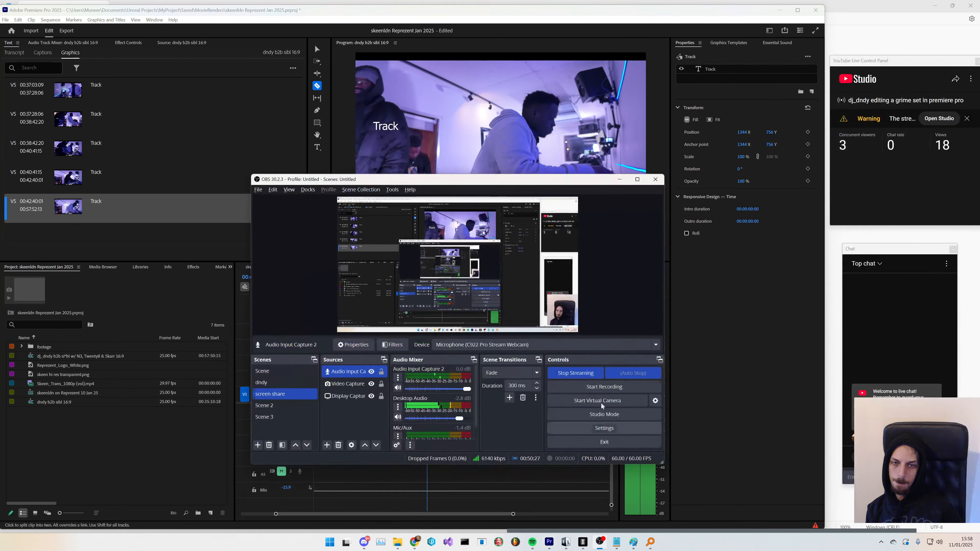
drag(521, 180, 739, 249)
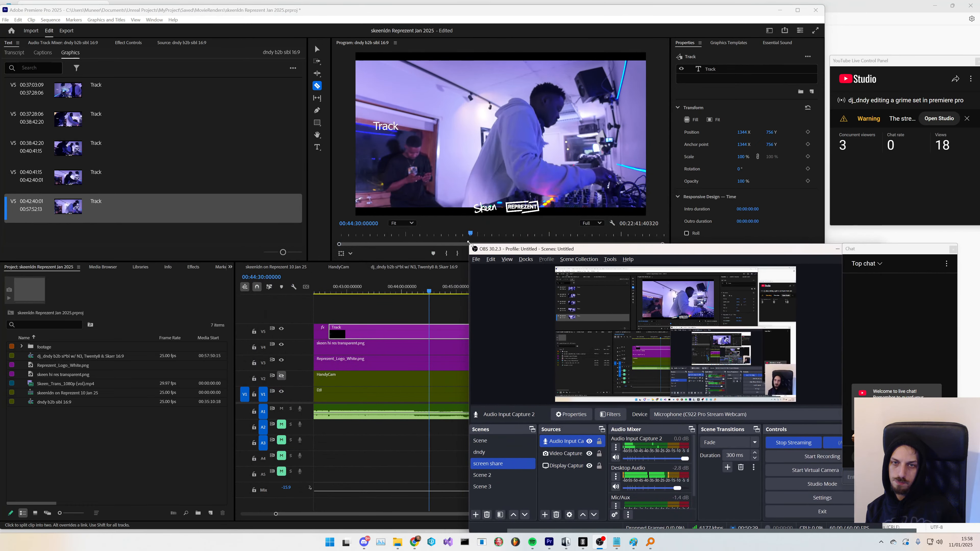
drag(469, 243, 493, 249)
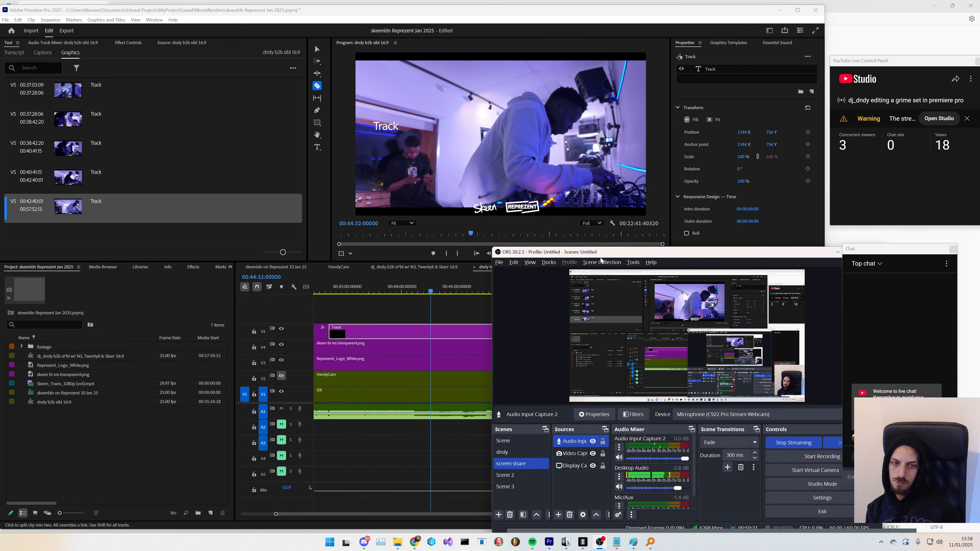
drag(604, 256, 943, 497)
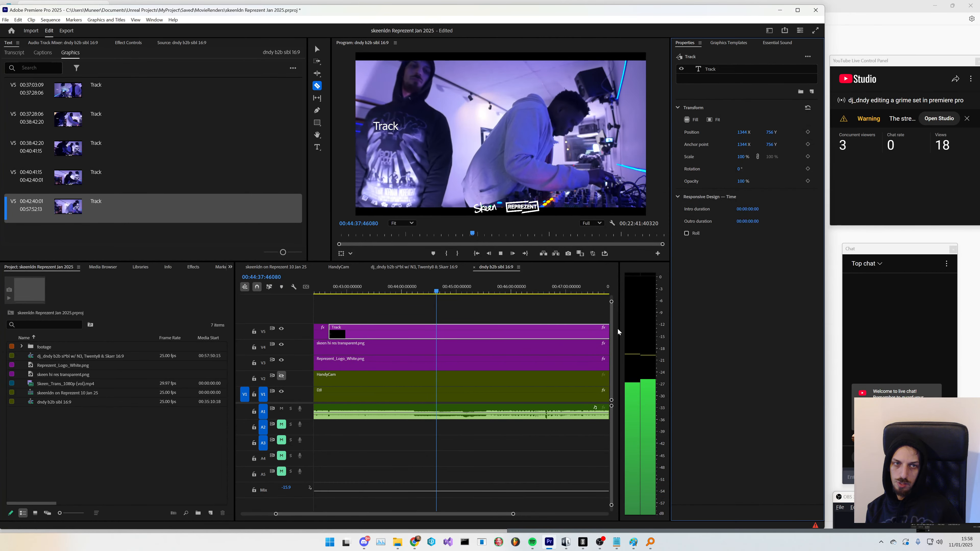
- Split the Track graphic at about 00:44:14 with the Razor tool
drag(438, 292, 413, 293)
click(417, 334)
click(437, 293)
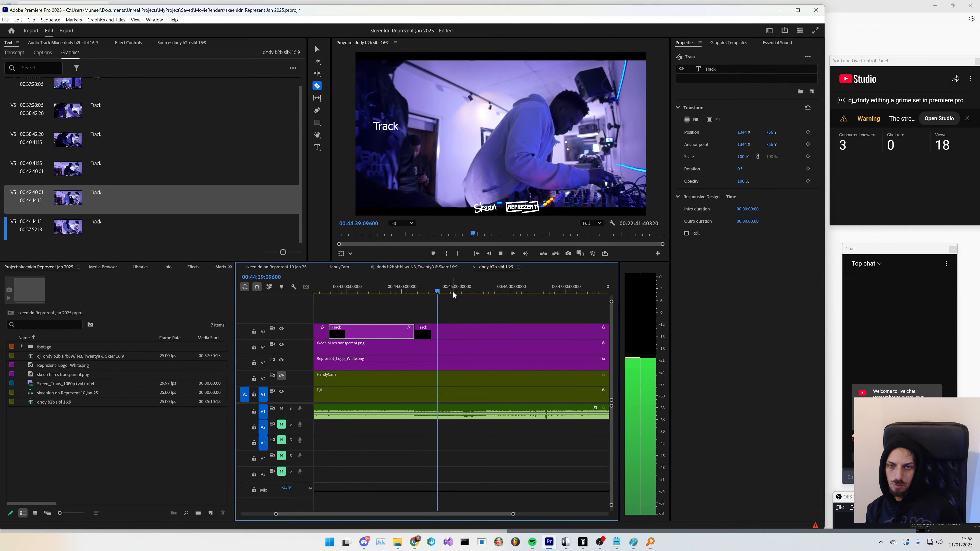
click(454, 293)
click(448, 292)
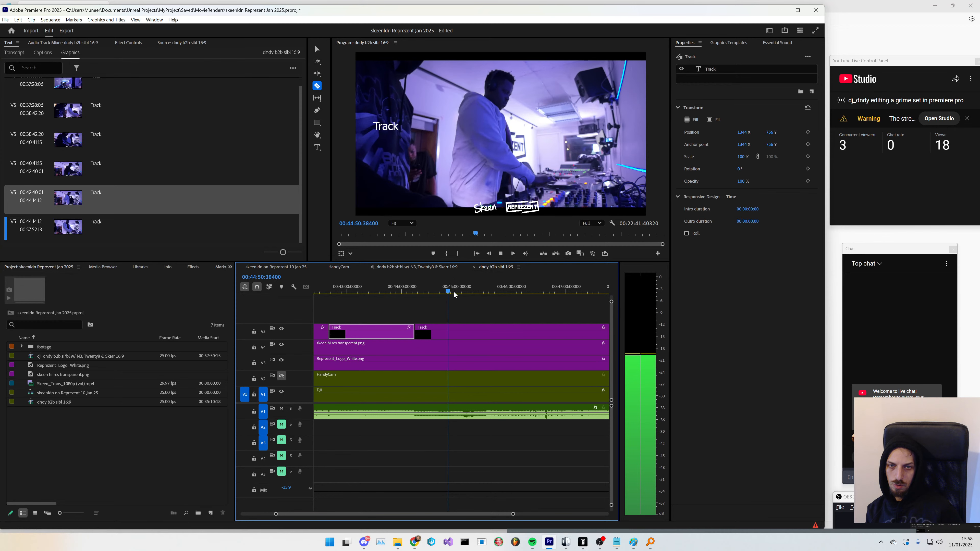
click(459, 294)
drag(464, 296, 487, 294)
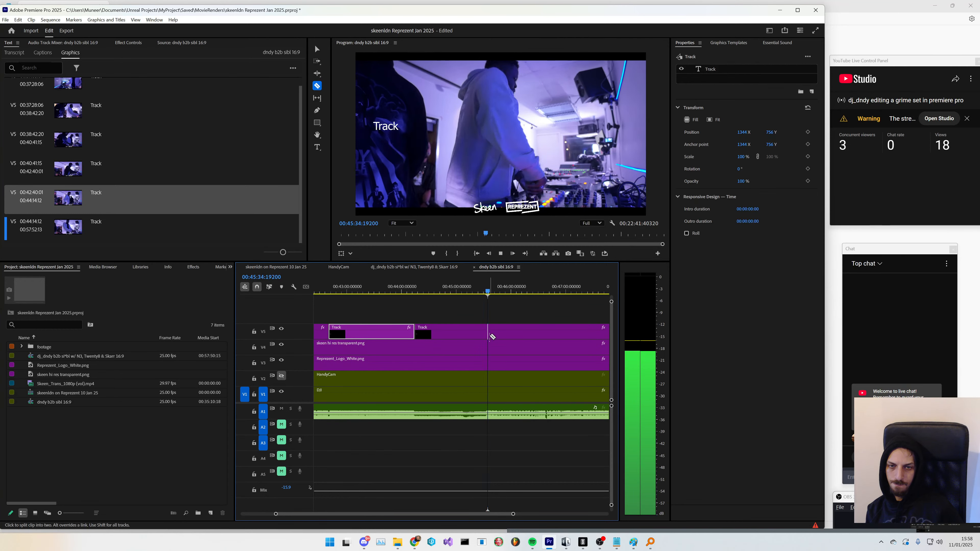
key(minus)
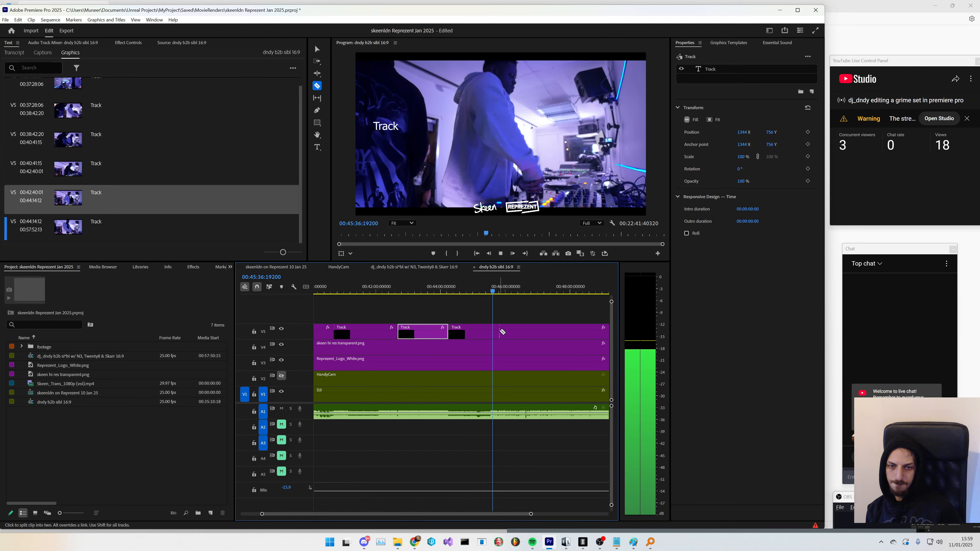
- Split the Track graphic at about 00:46:15 with the Razor tool
click(502, 293)
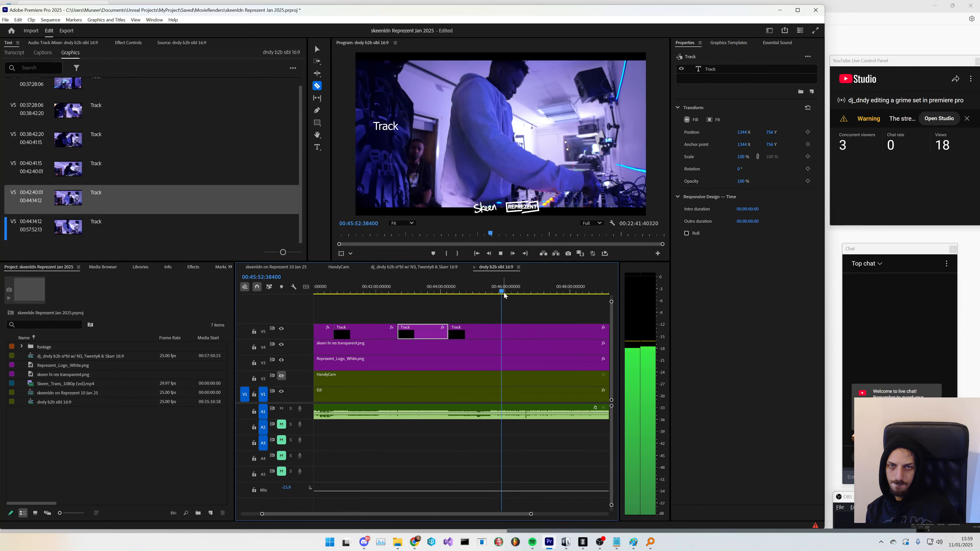
click(520, 294)
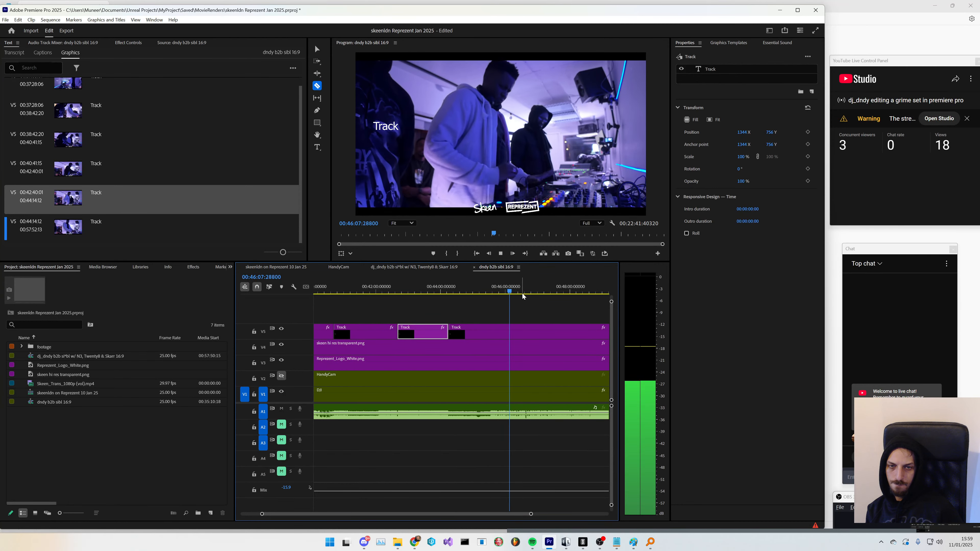
key(space)
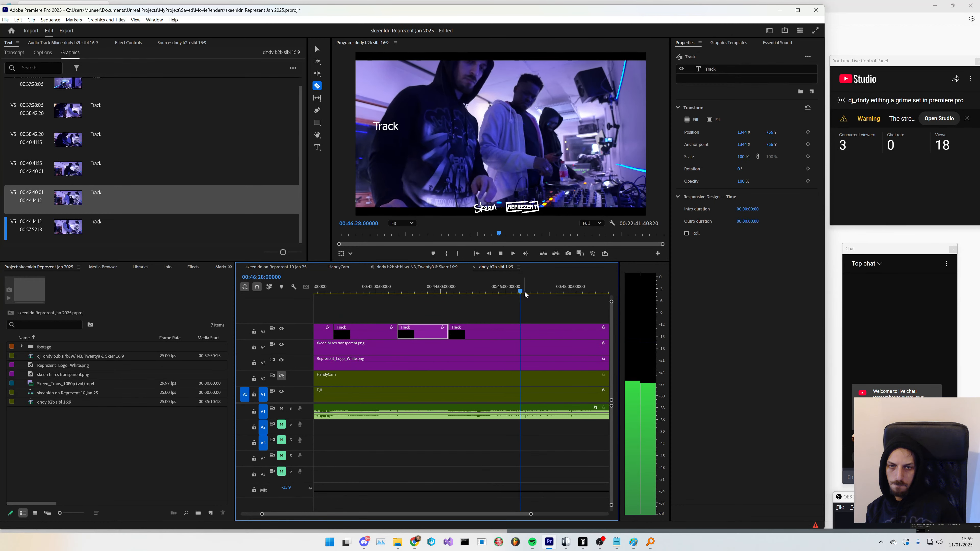
scroll(524, 338, down, 2)
scroll(523, 338, up, 3)
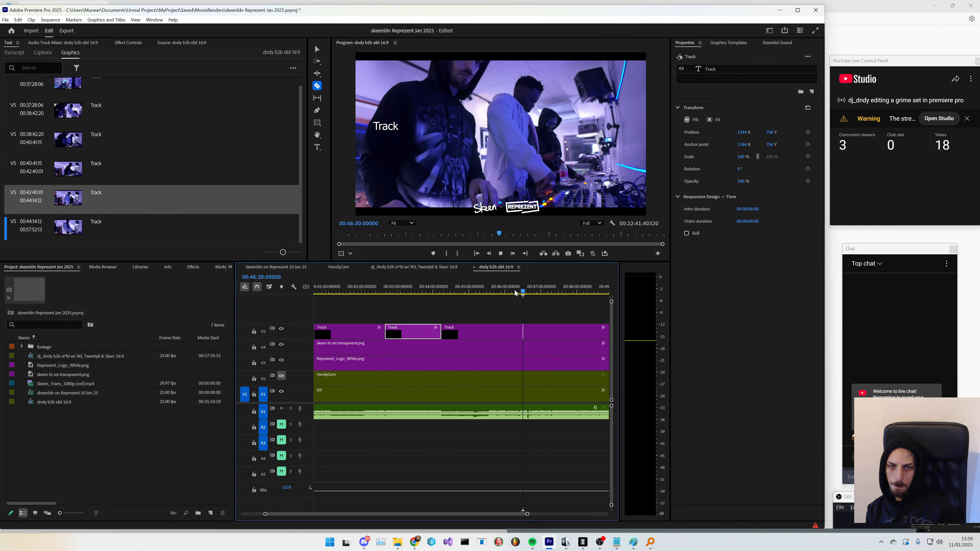
click(513, 293)
click(509, 291)
key(space)
scroll(509, 351, down, 2)
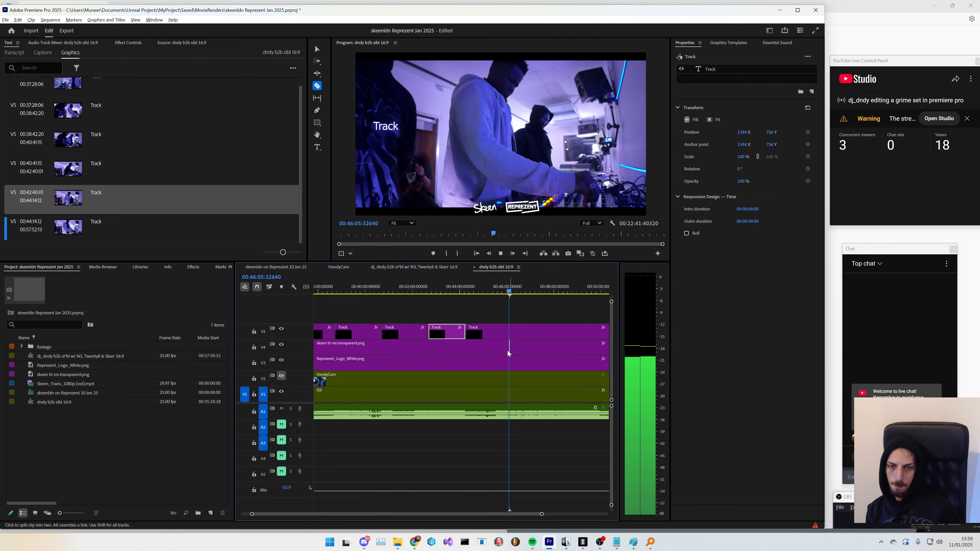
scroll(508, 351, up, 1)
scroll(509, 352, up, 3)
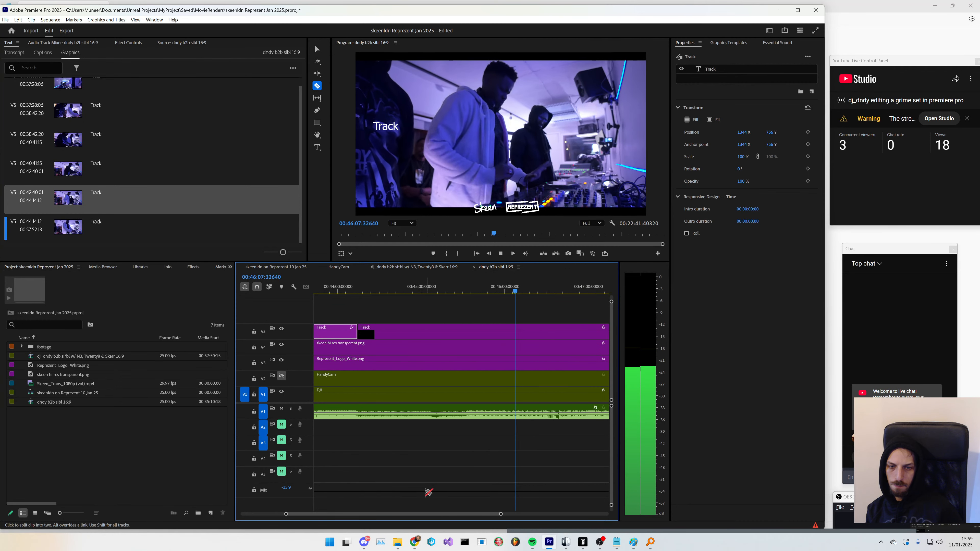
mouse_move(448, 515)
mouse_down()
mouse_move(464, 515)
mouse_move(454, 515)
mouse_up()
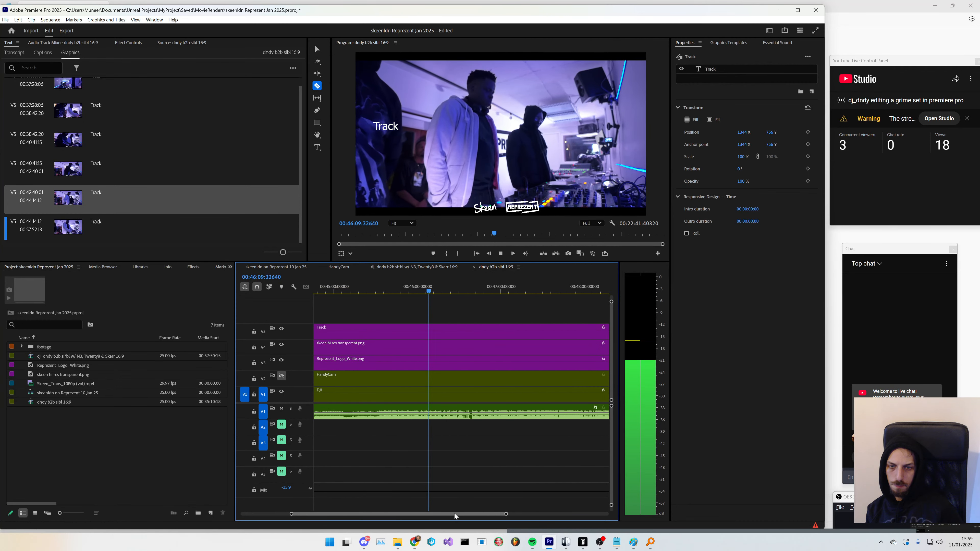
key(space)
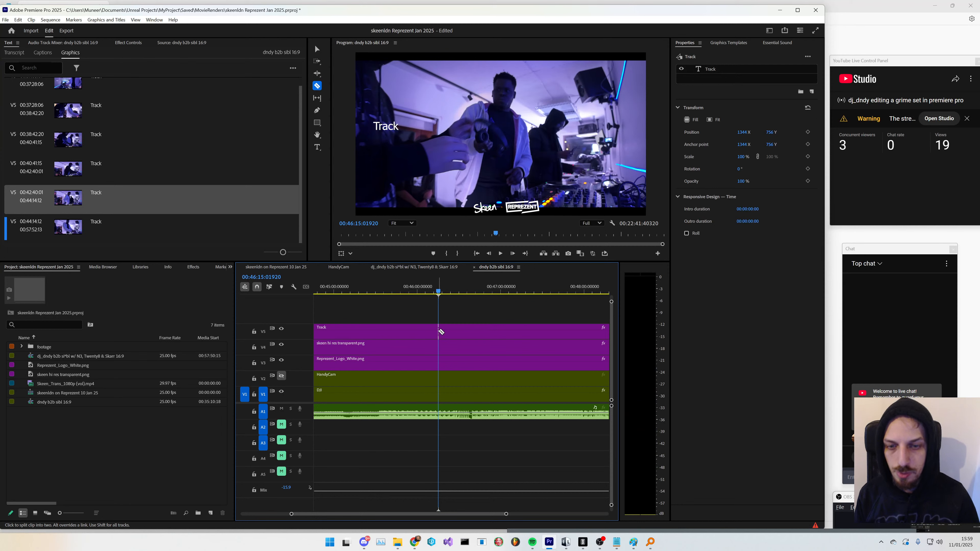
click(439, 329)
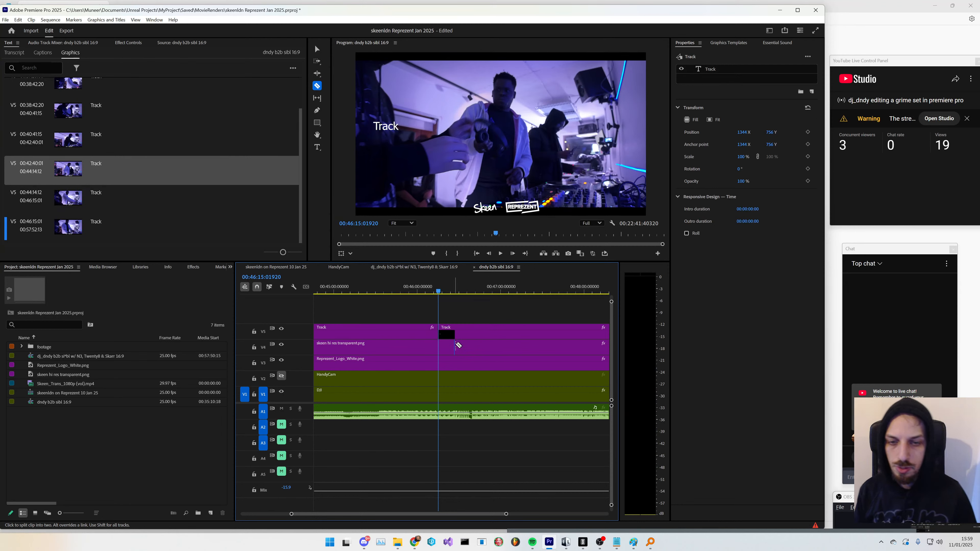
- Split the Track graphic at about 00:47:46 with the Razor tool
key(space)
scroll(471, 395, down, 1)
scroll(470, 395, down, 1)
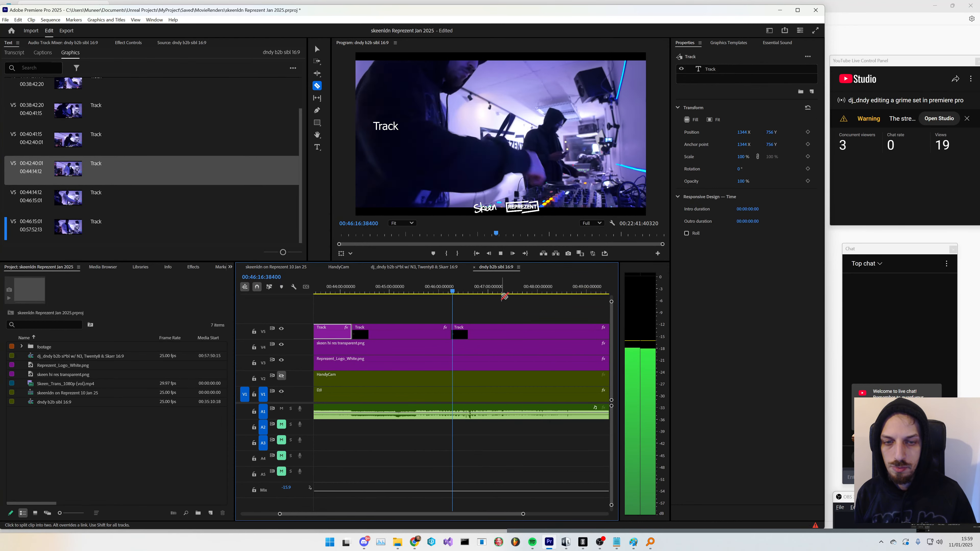
click(501, 293)
key(space)
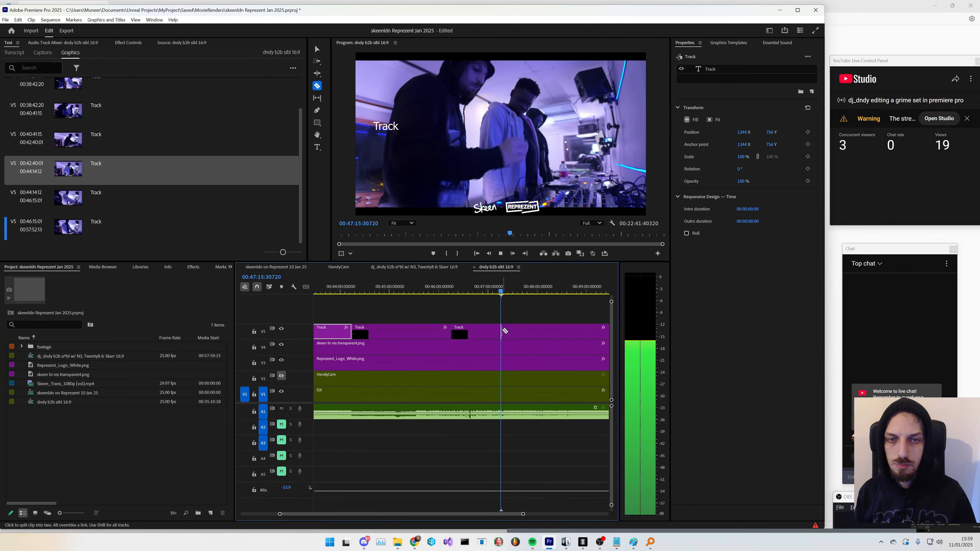
click(486, 292)
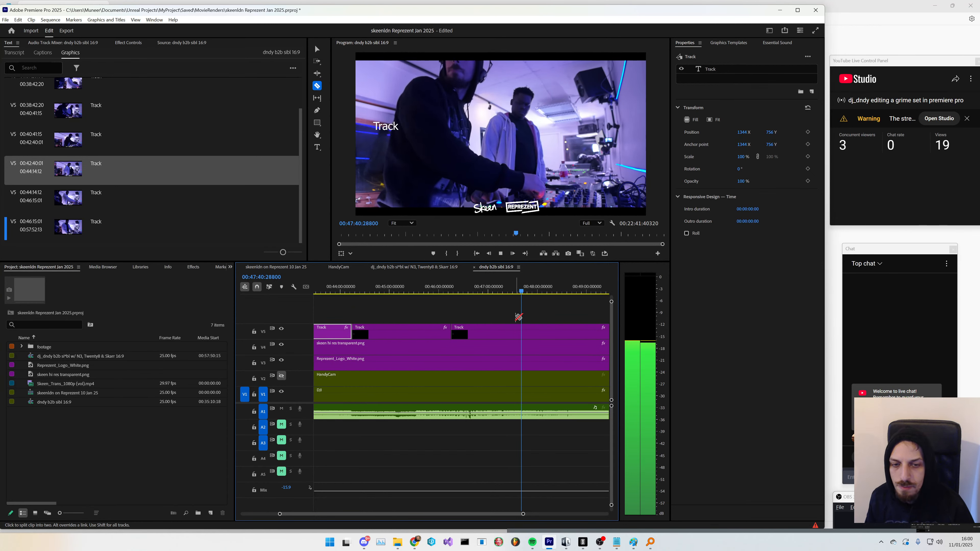
key(space)
click(526, 331)
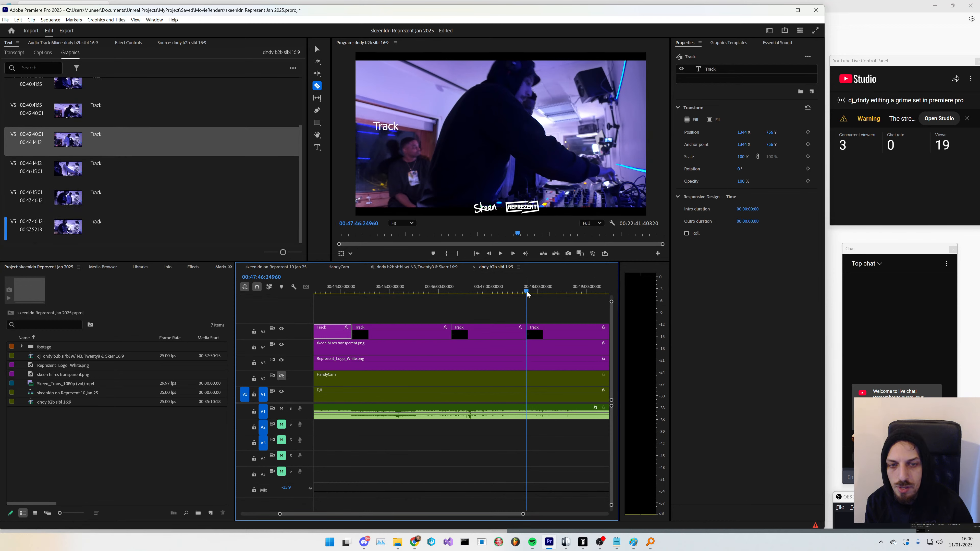
- Split the Track graphic at about 00:48:38 with the Razor tool
drag(527, 294, 563, 293)
key(space)
key(space)
drag(481, 514, 487, 514)
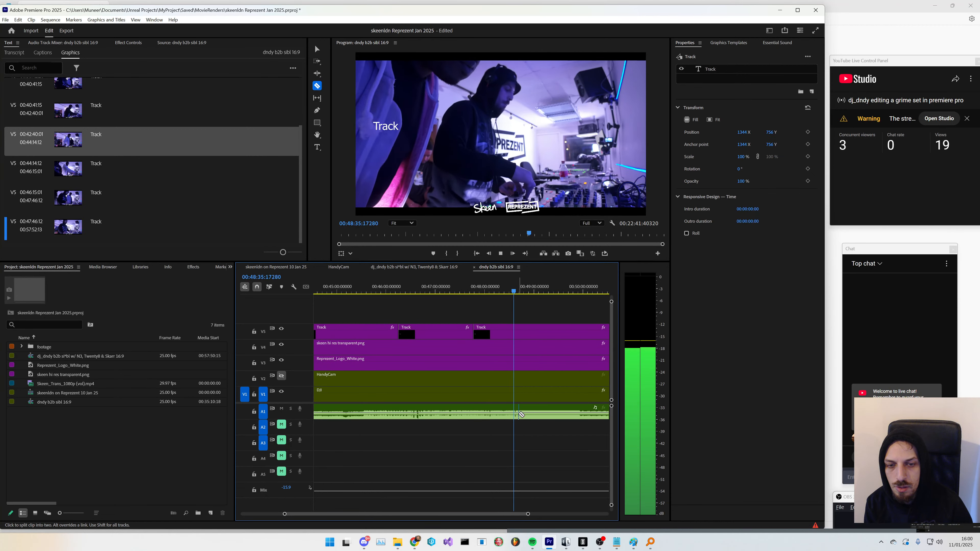
click(516, 337)
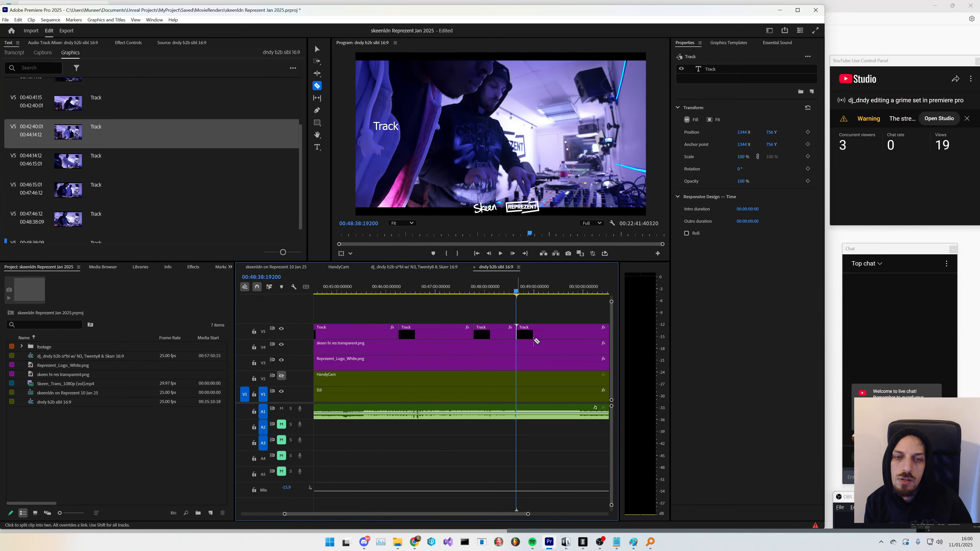
- Split the Track graphic at about 00:49:58 with the Razor tool
key(space)
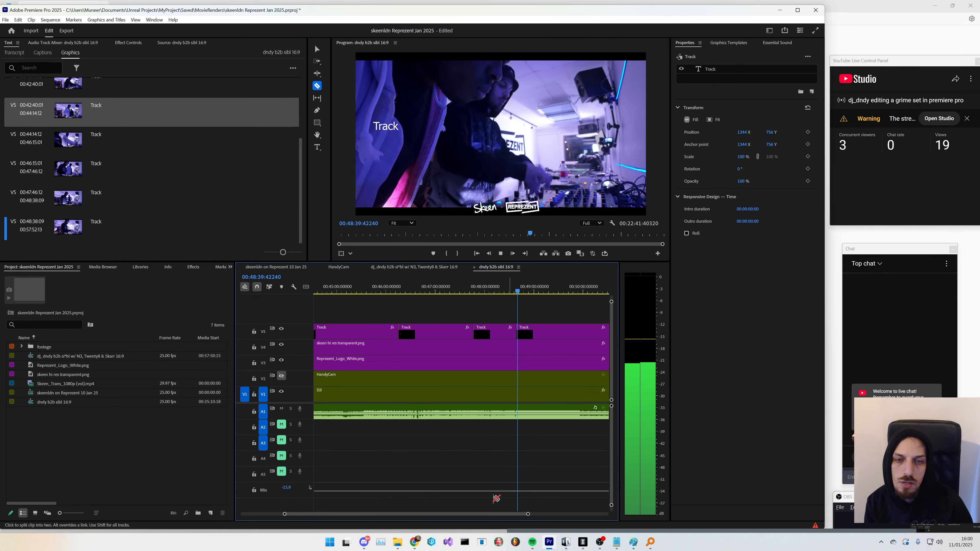
drag(488, 516, 492, 516)
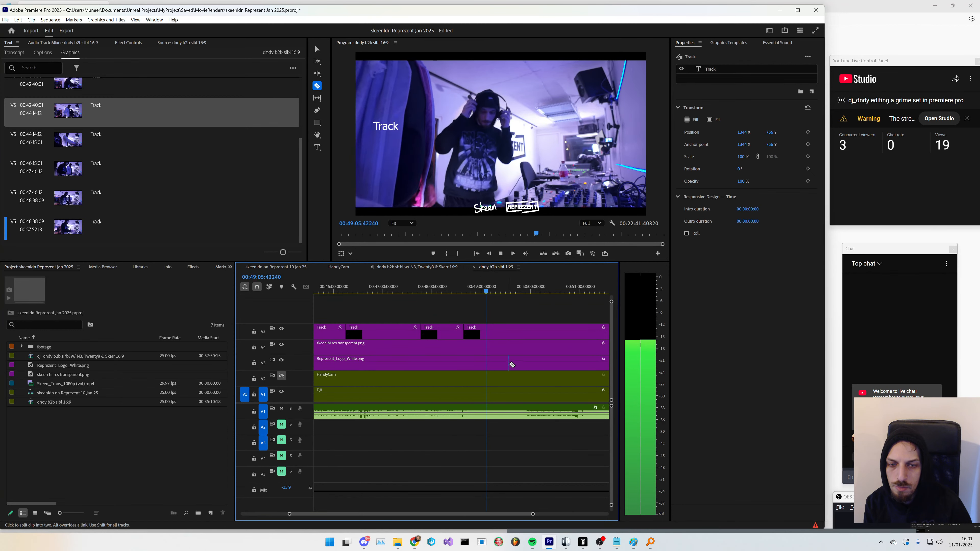
key(space)
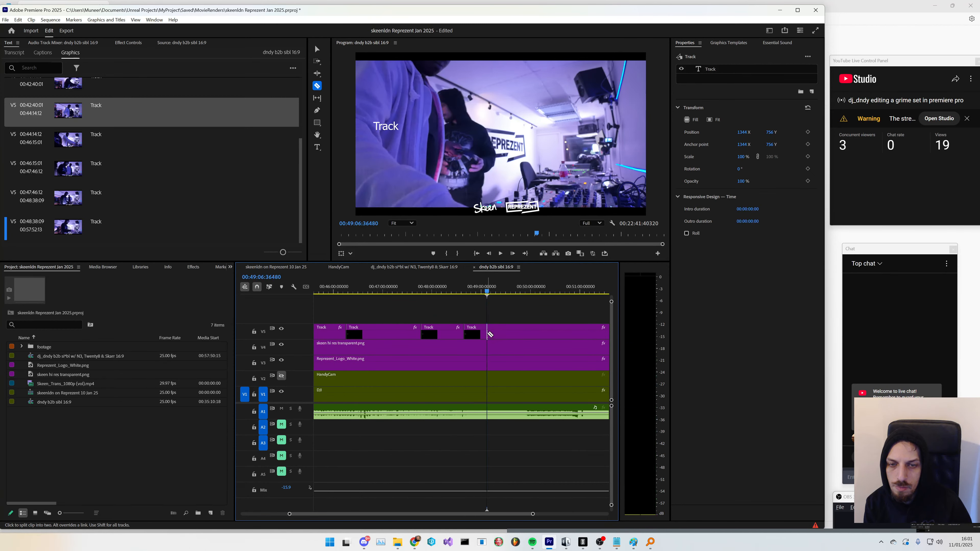
click(464, 293)
key(space)
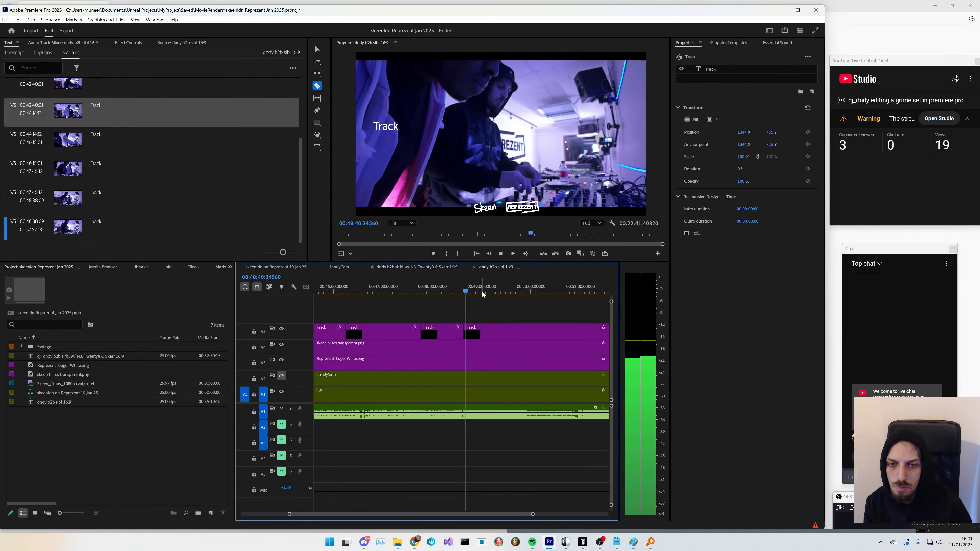
click(494, 292)
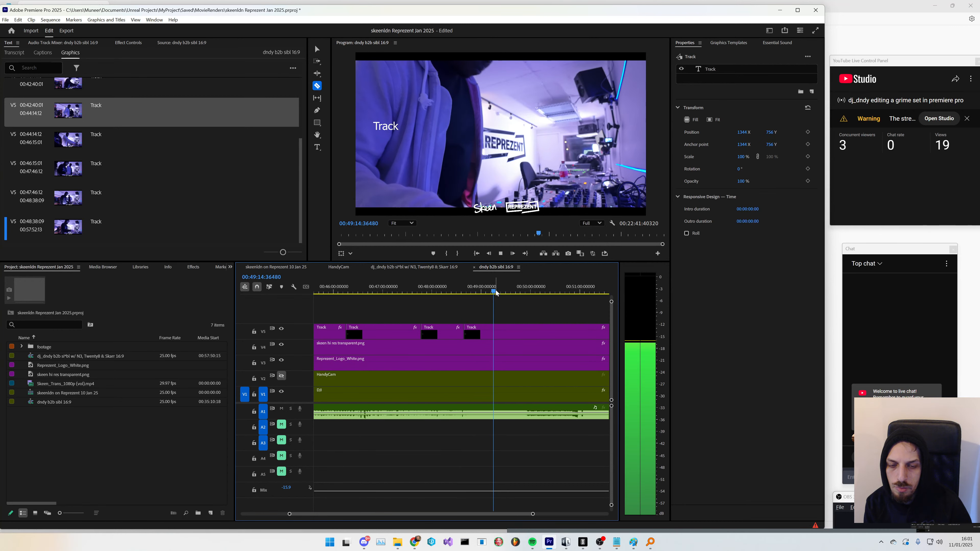
click(497, 293)
click(503, 294)
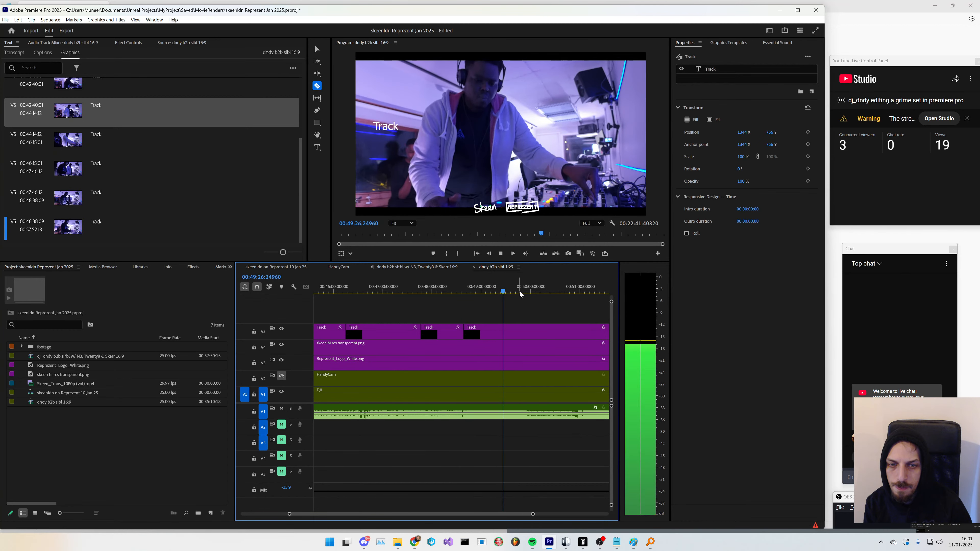
click(509, 294)
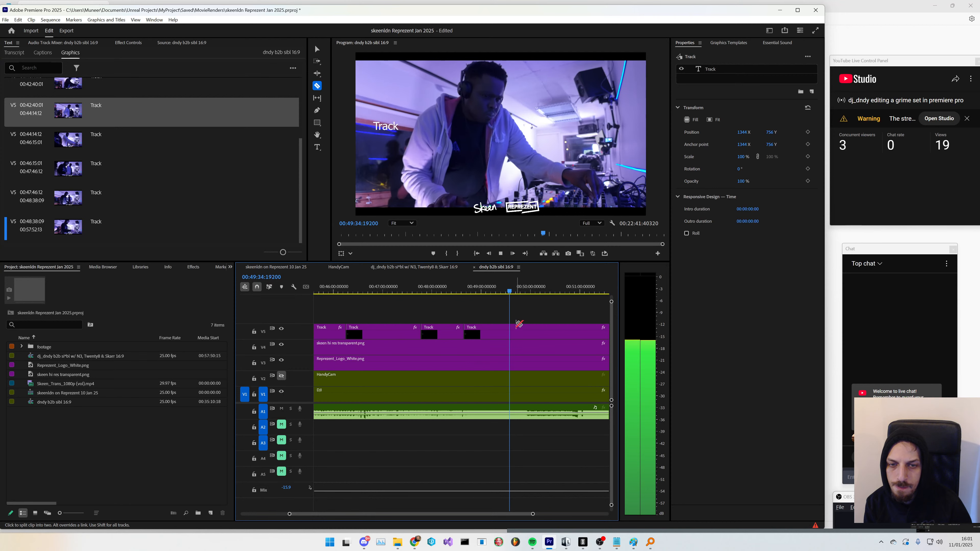
click(516, 294)
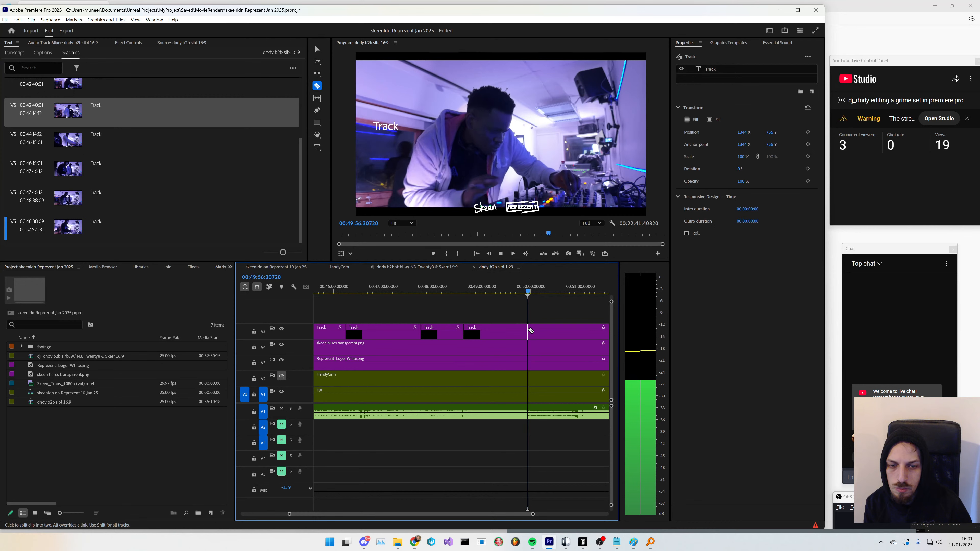
key(space)
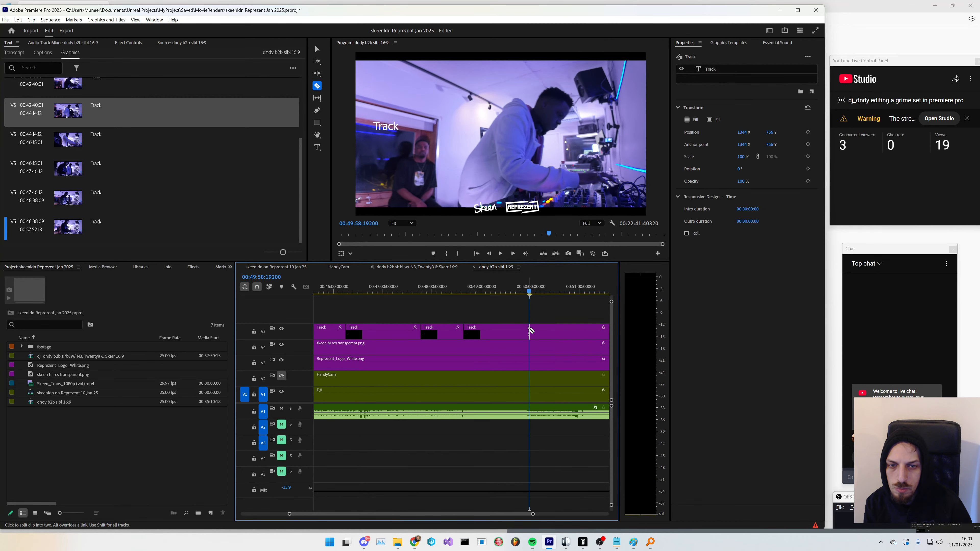
key(space)
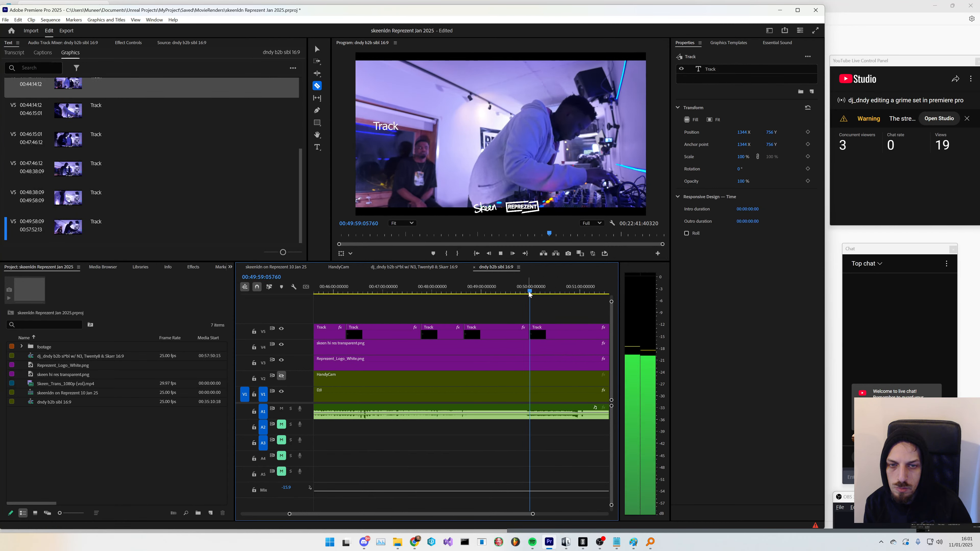
- Split the Track graphic again slightly earlier, at about 00:49:57
scroll(531, 343, up, 4)
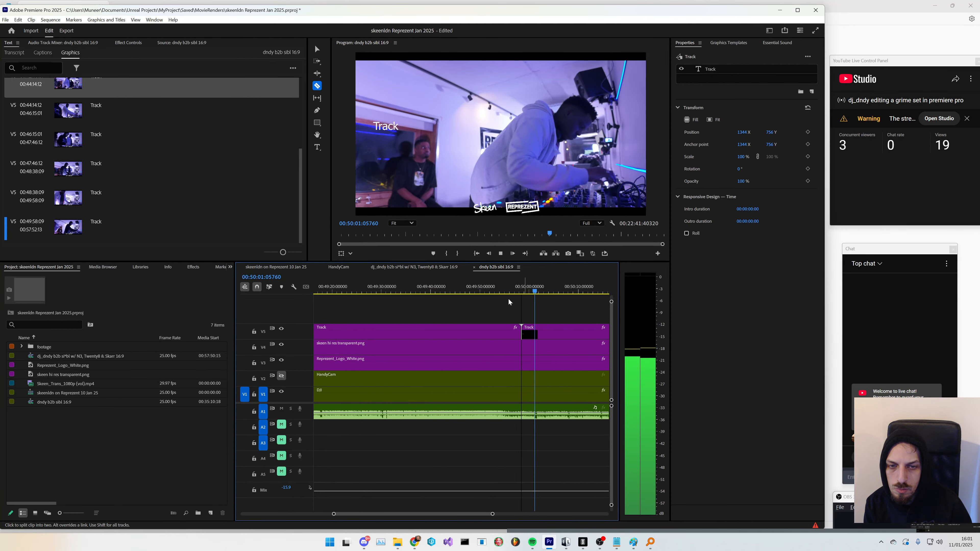
click(497, 287)
key(space)
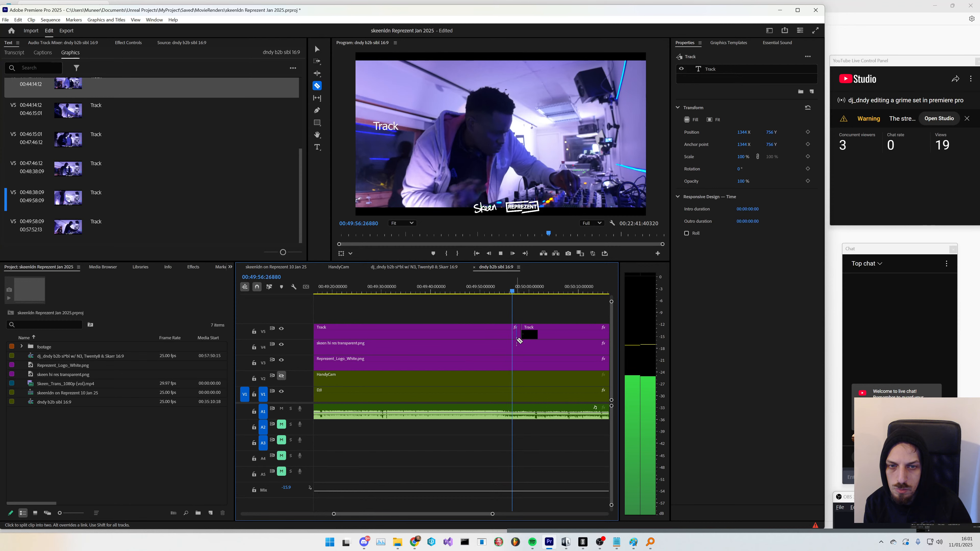
key(space)
click(520, 335)
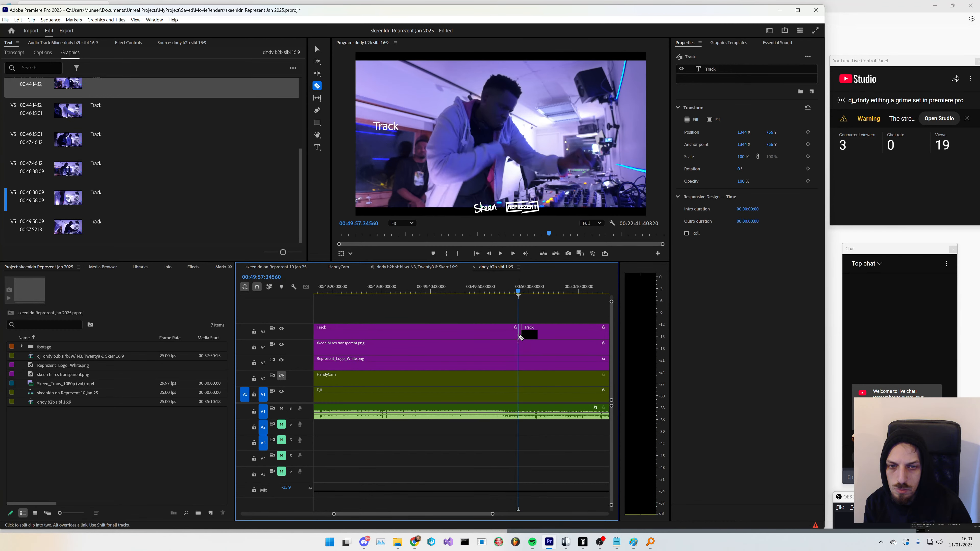
- Delete the short Track segment between the two cuts near 00:49:57 using the Selection tool
key(v)
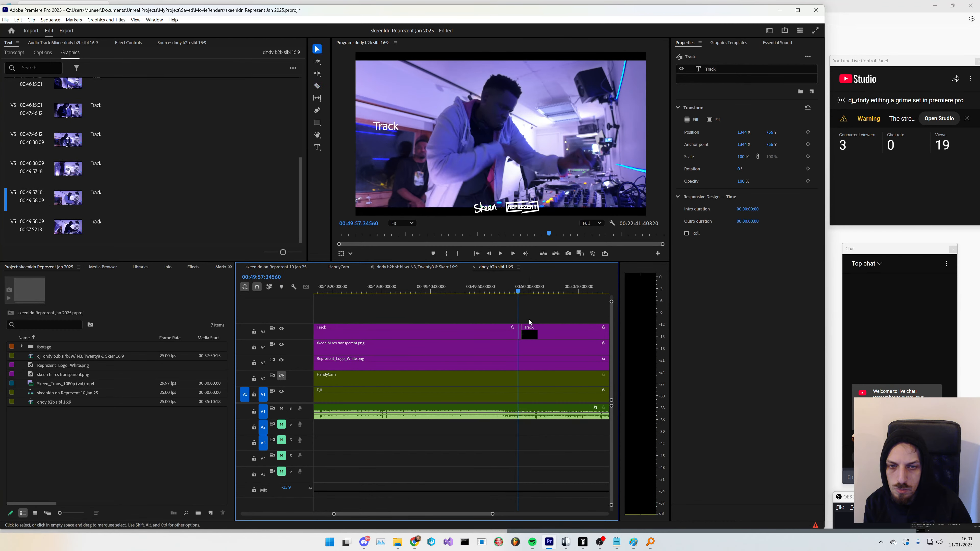
click(529, 320)
double_click(521, 334)
key(Delete)
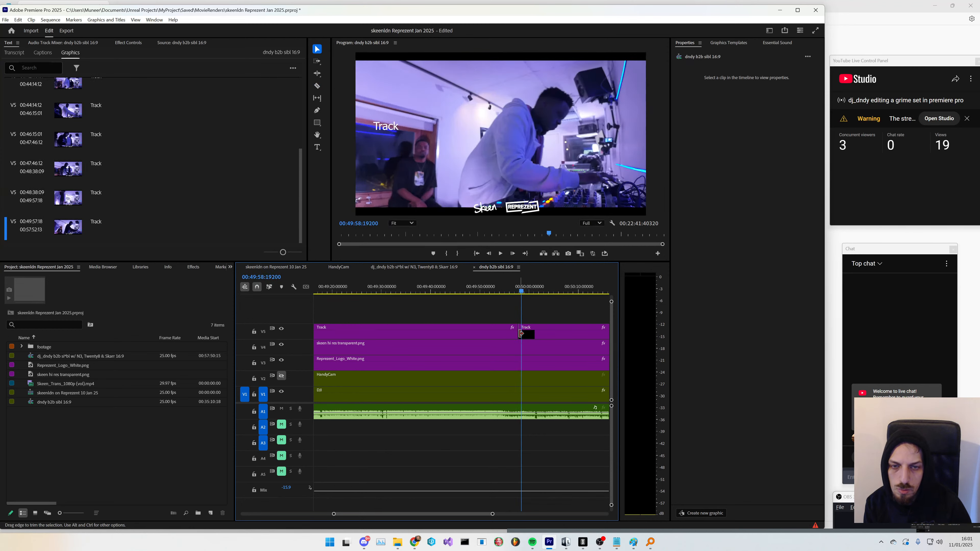
- Review the split Track graphic segments across the timeline
key(space)
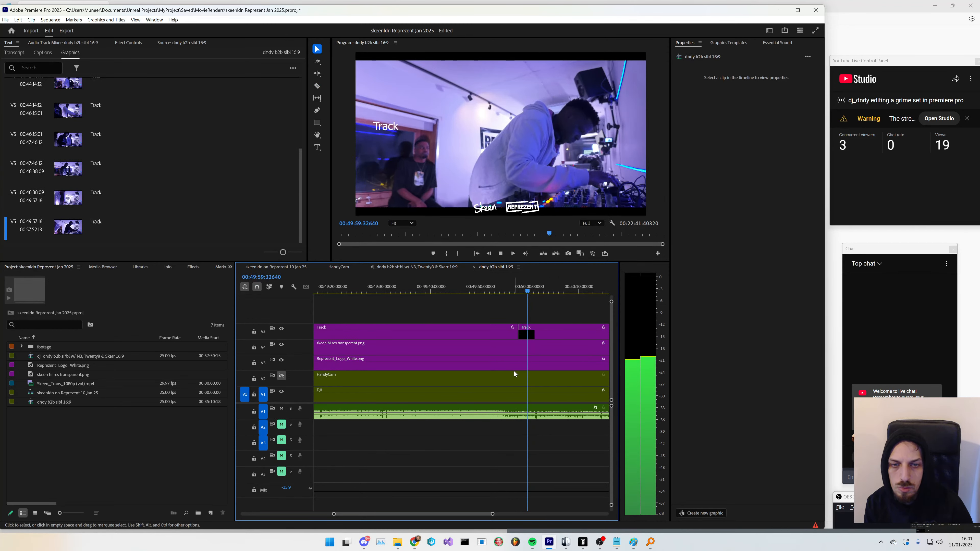
scroll(492, 402, down, 3)
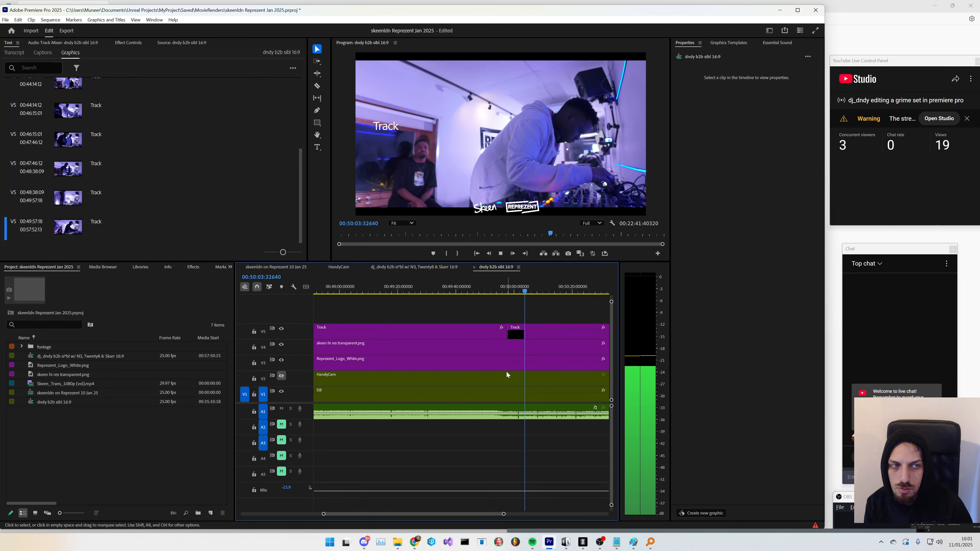
scroll(525, 371, down, 5)
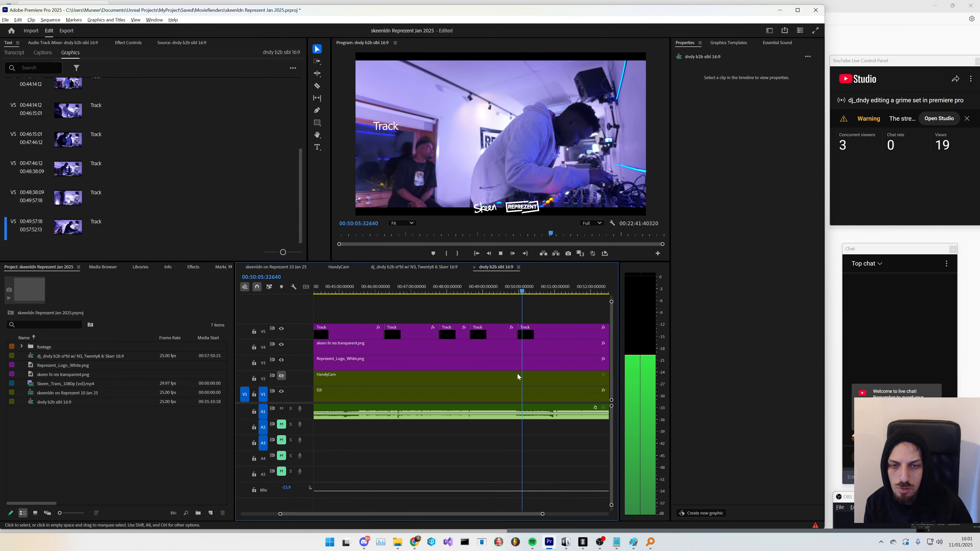
scroll(517, 374, down, 4)
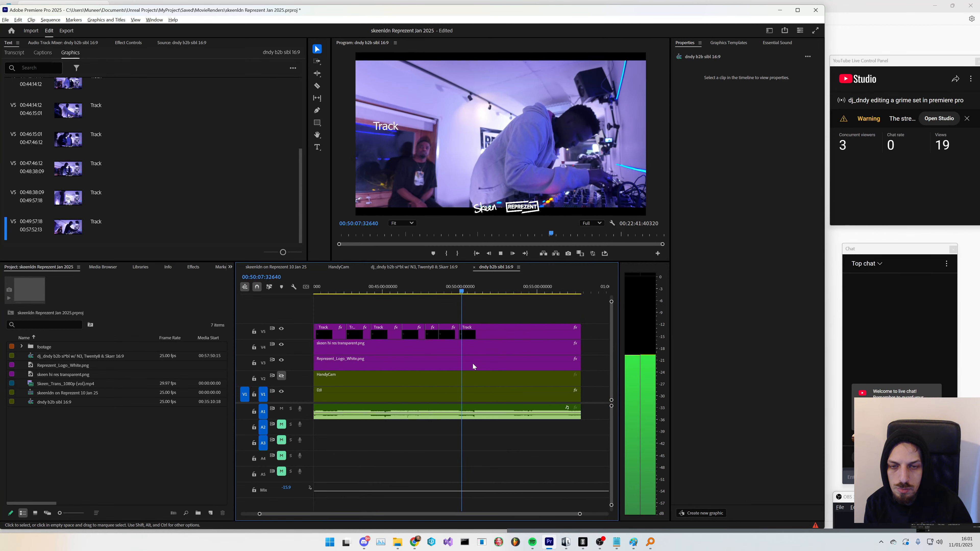
scroll(472, 363, up, 5)
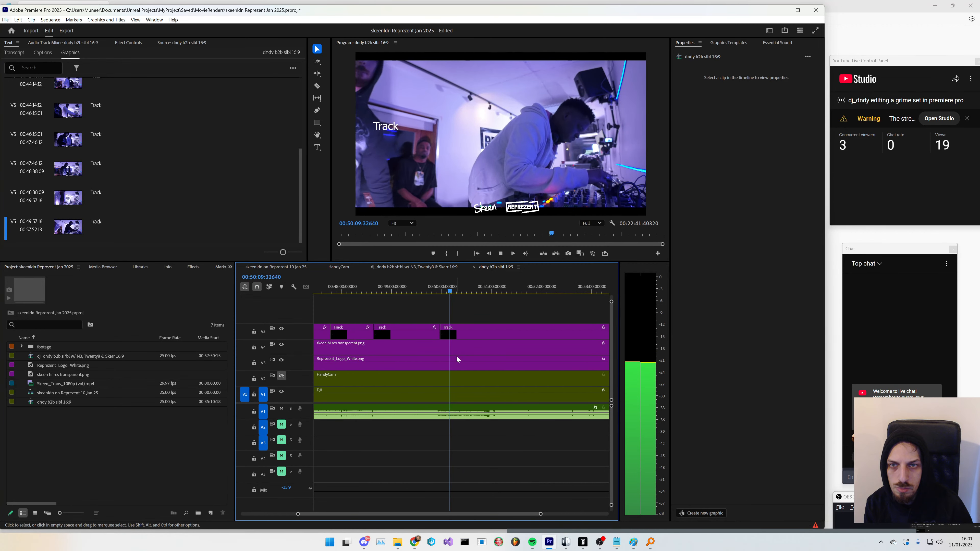
- Split the Track graphic at about 00:50:58 with the Razor tool
scroll(456, 355, up, 1)
key(c)
click(499, 333)
click(544, 288)
drag(519, 514, 529, 515)
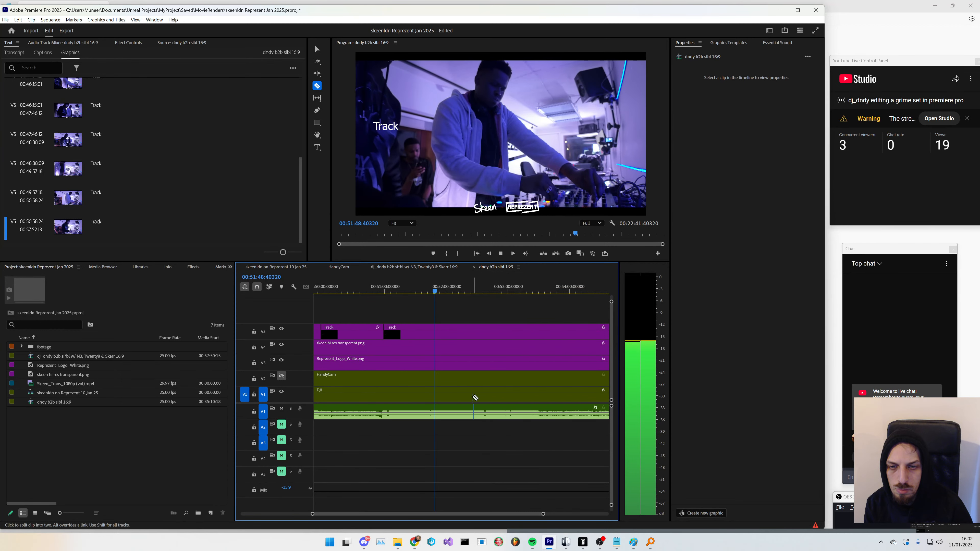
- Remove the cut near 00:50:58 so the Track graphic is one continuous clip again
click(443, 290)
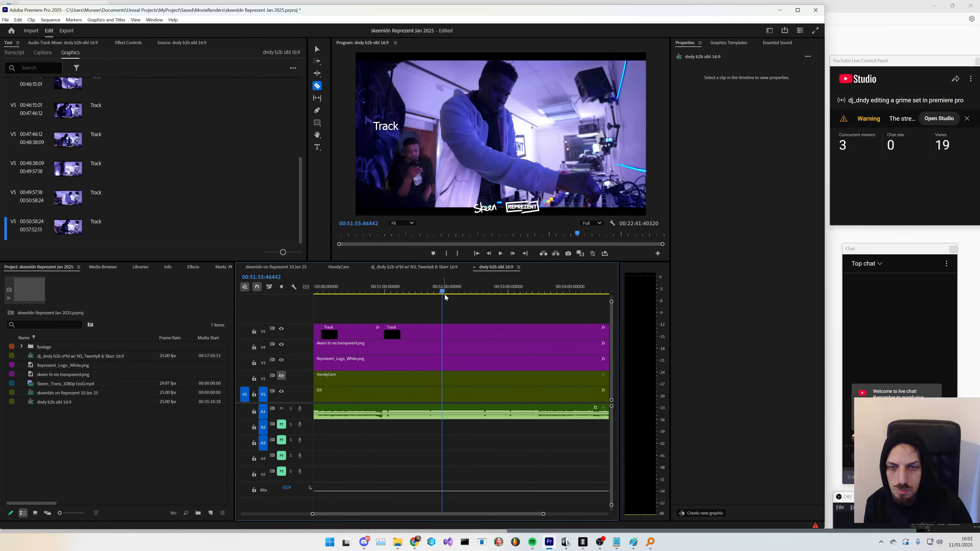
click(459, 290)
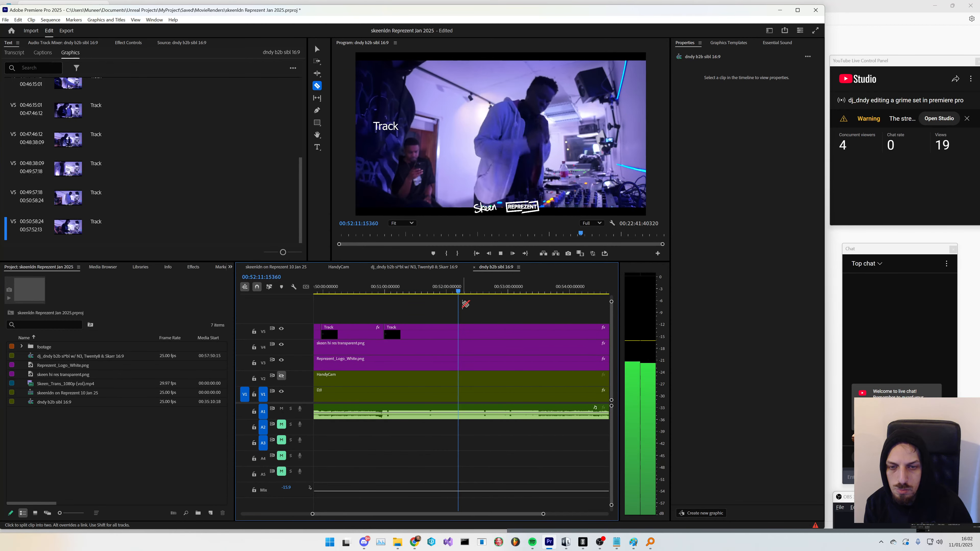
click(437, 292)
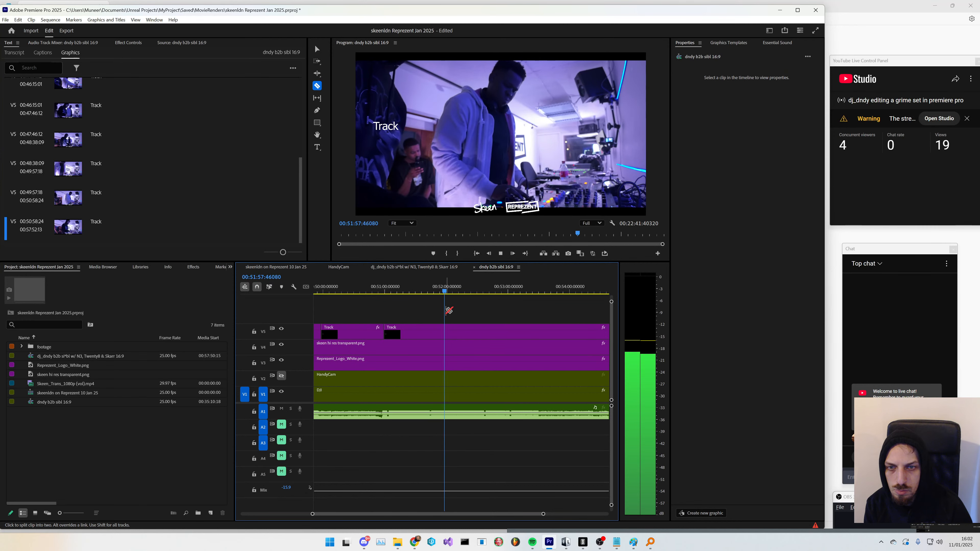
click(381, 294)
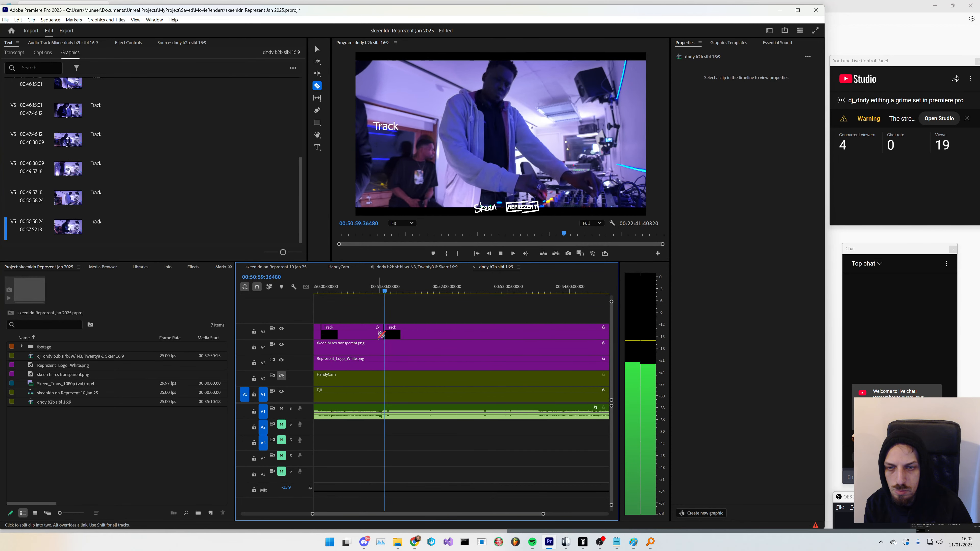
key(v)
double_click(382, 333)
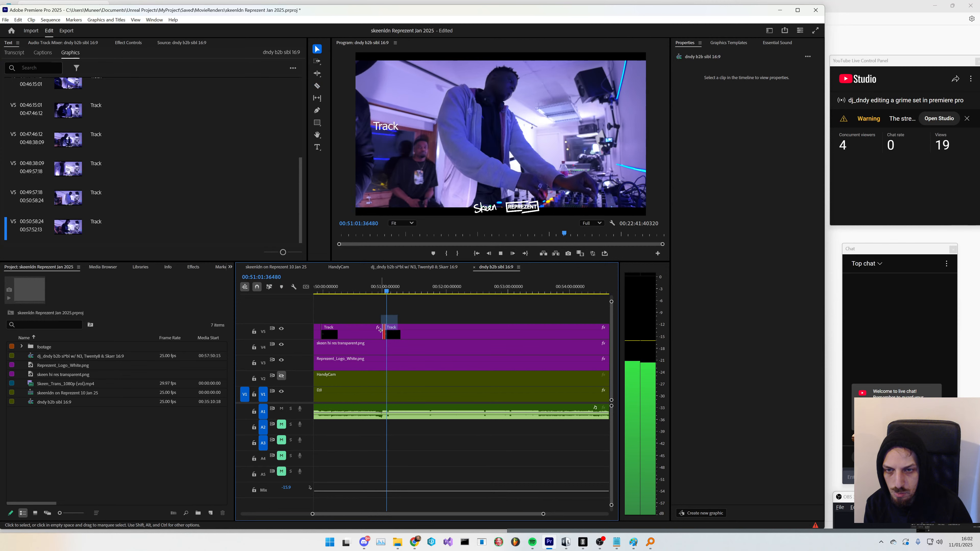
key(Delete)
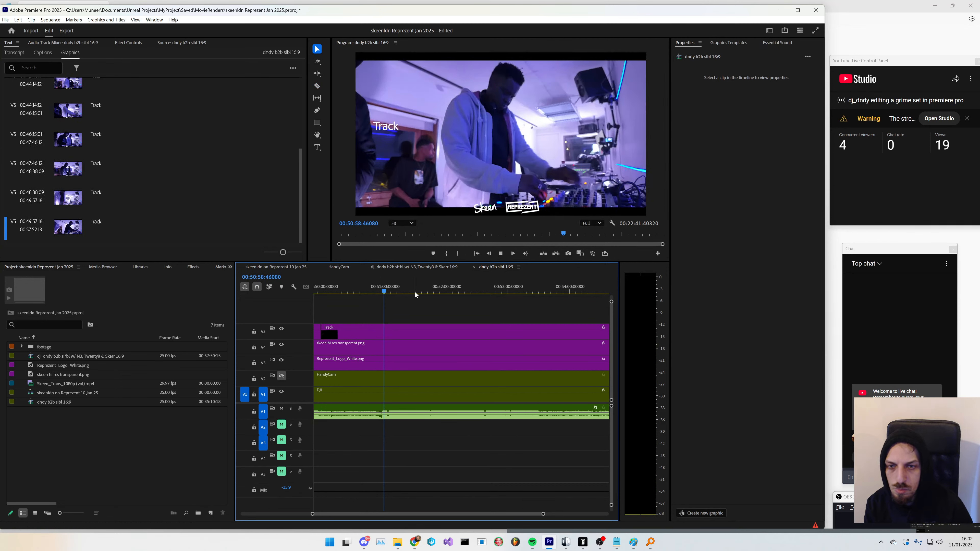
- Play to the next track change and split the Track graphic at about 00:51:57 with the Razor tool
click(414, 293)
key(space)
key(c)
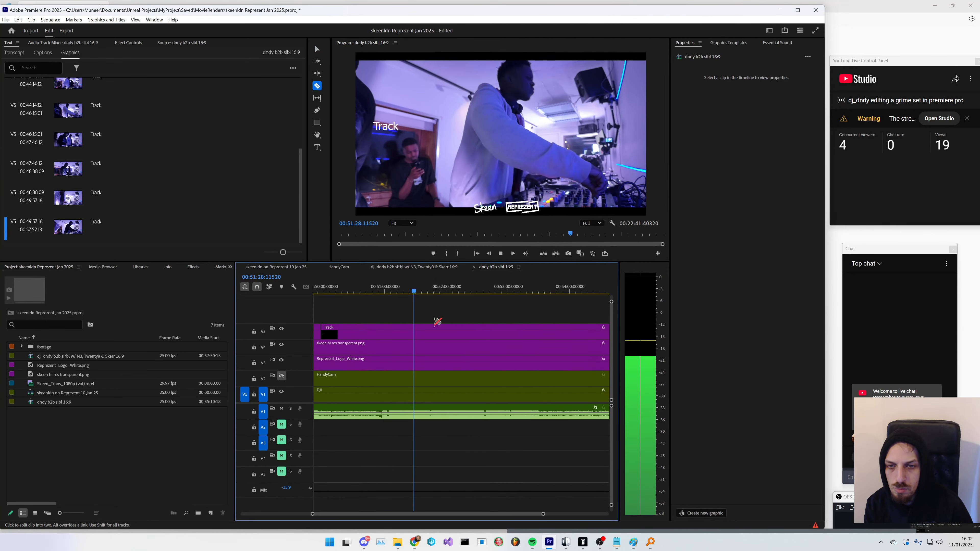
click(422, 293)
click(429, 292)
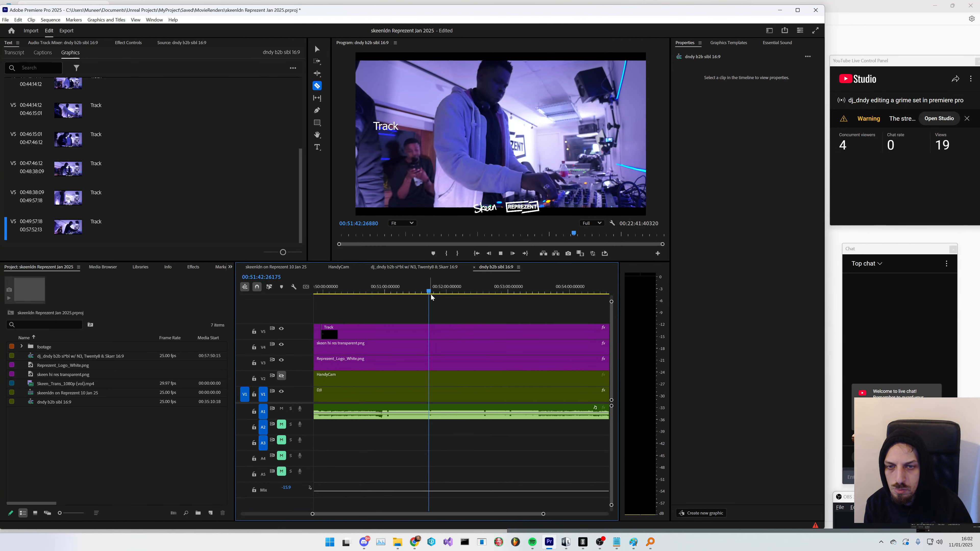
scroll(428, 335, up, 5)
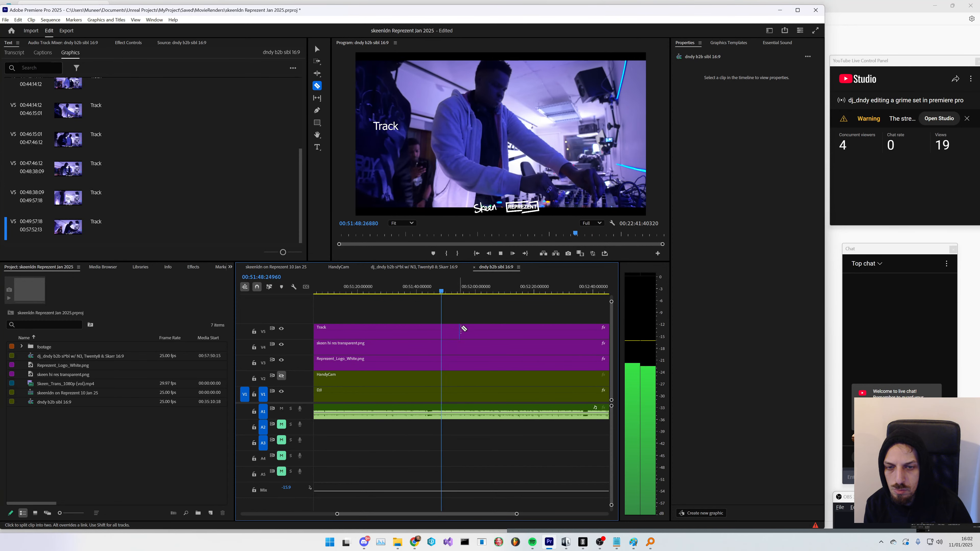
click(453, 295)
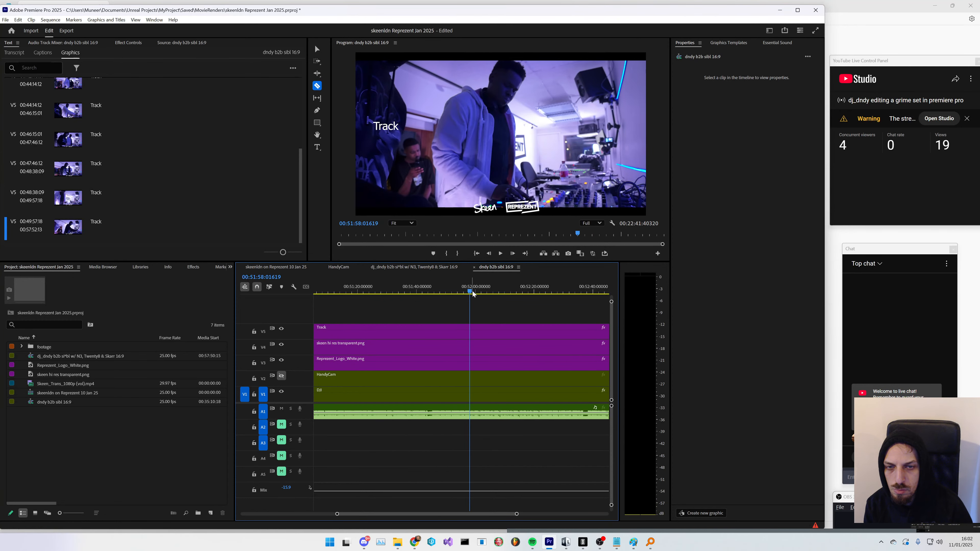
click(472, 293)
click(463, 293)
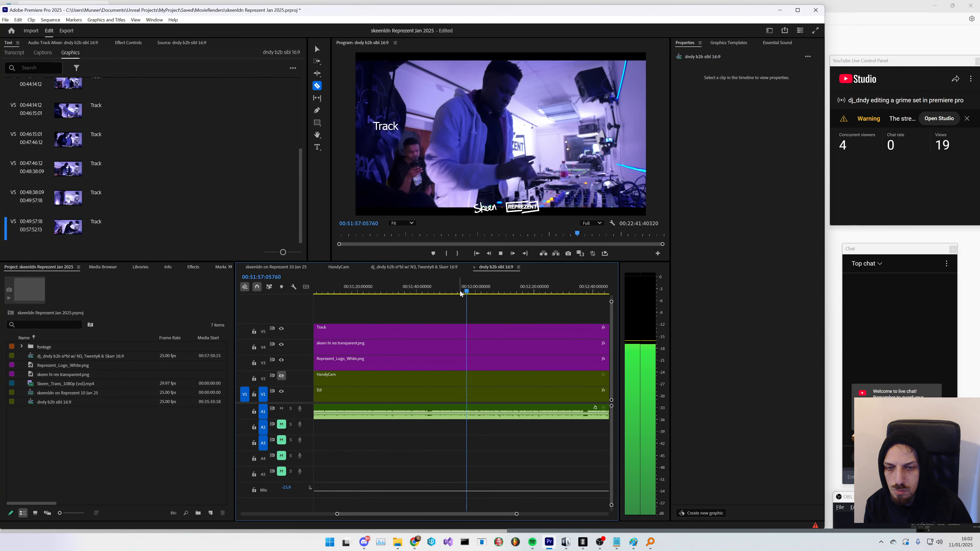
click(459, 292)
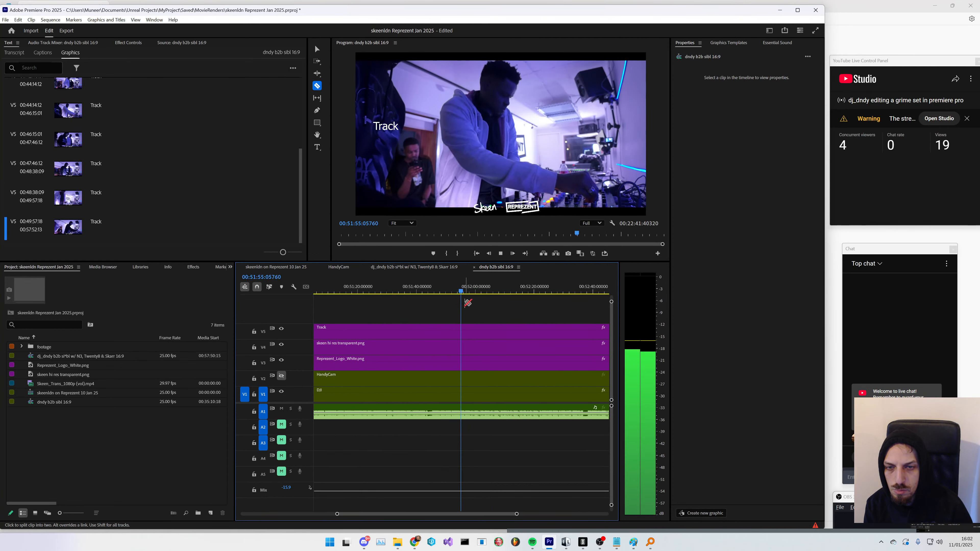
key(space)
click(467, 334)
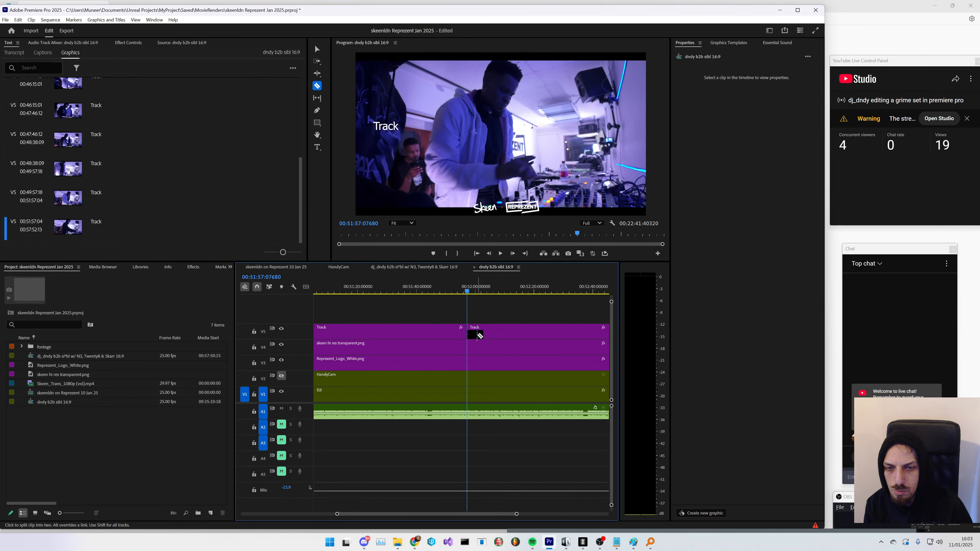
key(space)
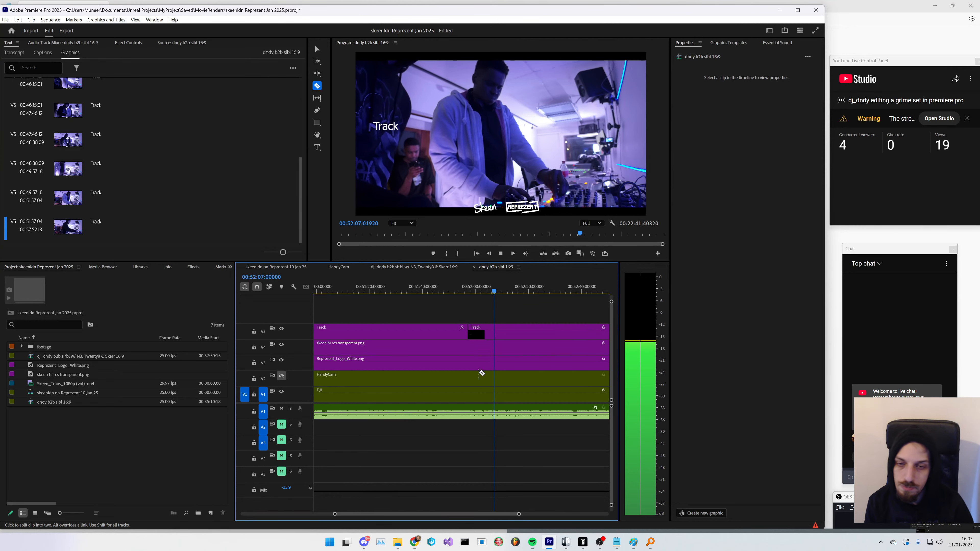
- Play to the following track change and split the Track graphic at about 00:53:29
scroll(480, 371, down, 6)
scroll(524, 370, down, 2)
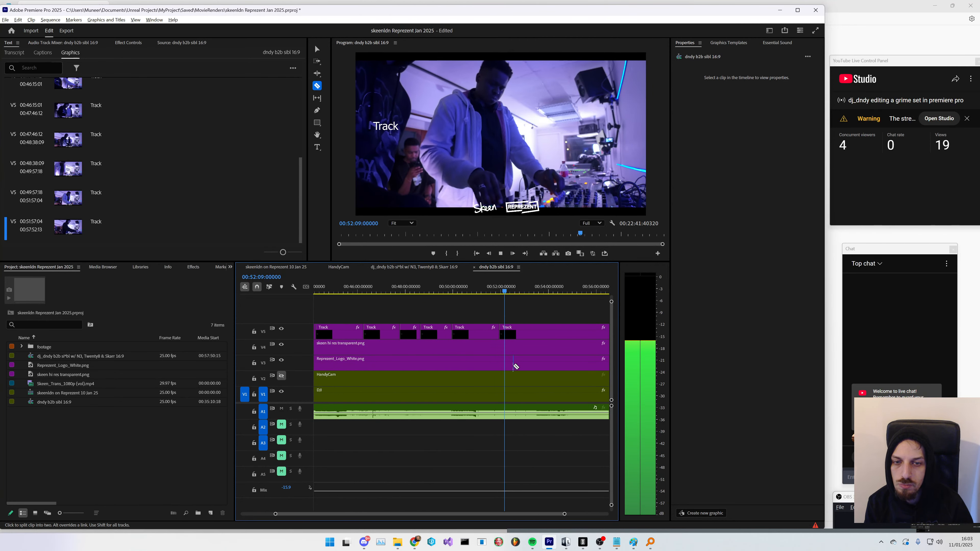
scroll(514, 367, down, 2)
click(513, 289)
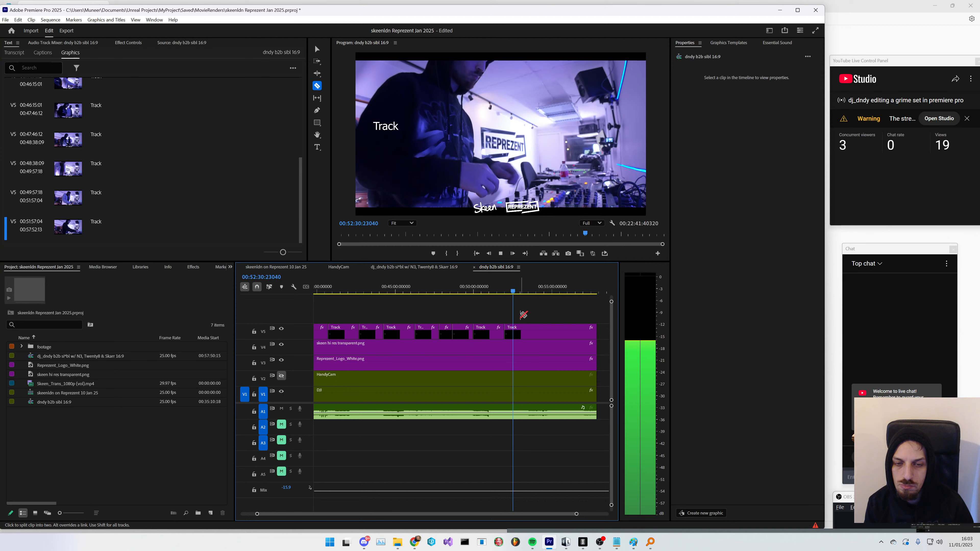
click(518, 290)
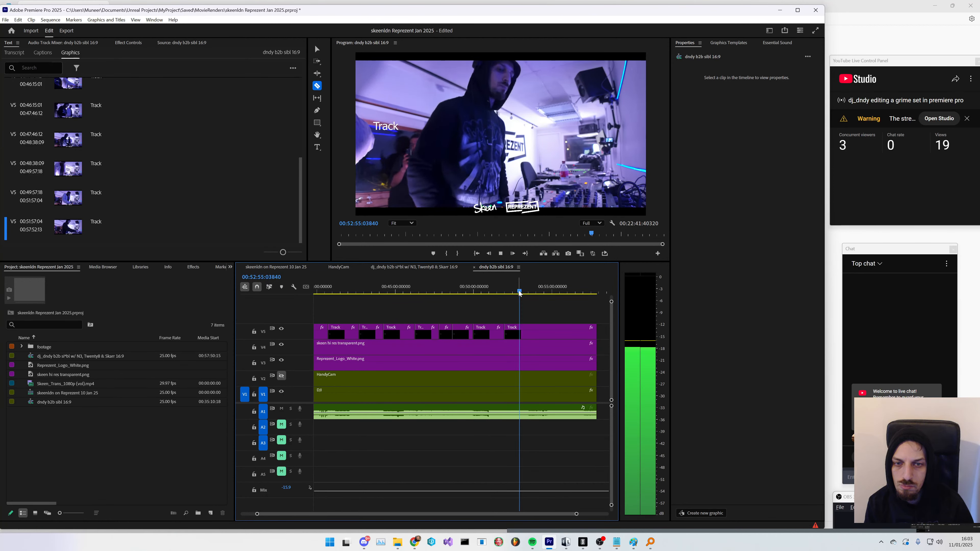
click(523, 292)
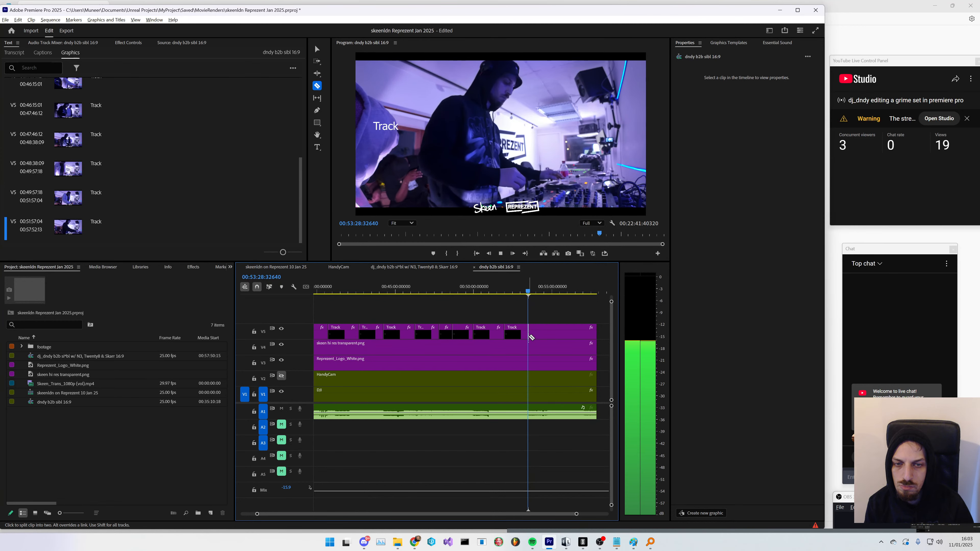
scroll(528, 338, down, 3)
scroll(490, 337, up, 10)
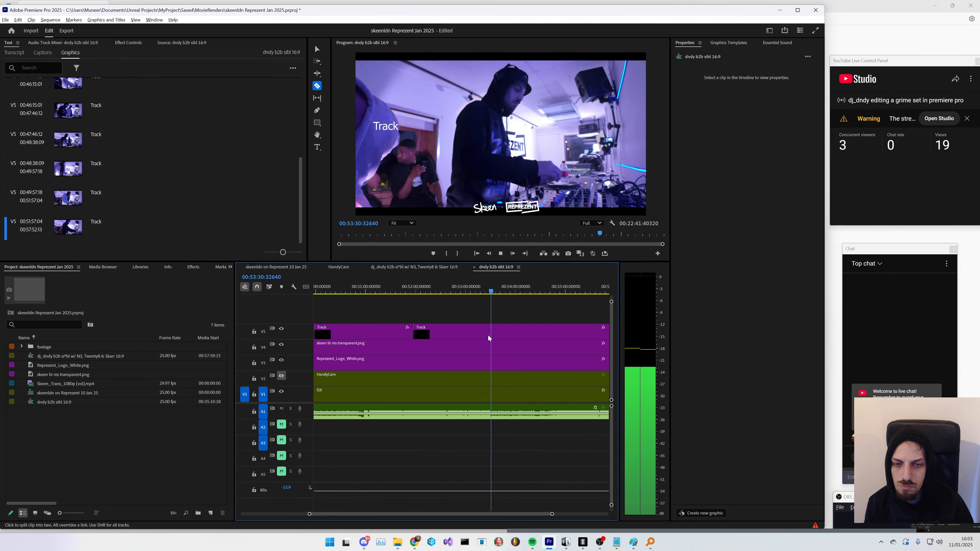
scroll(488, 337, up, 3)
key(space)
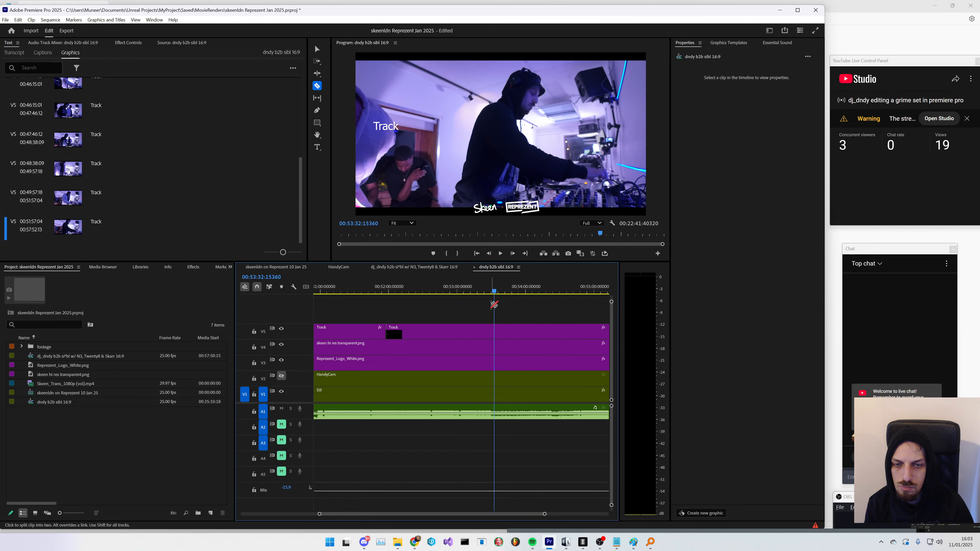
click(491, 291)
click(491, 331)
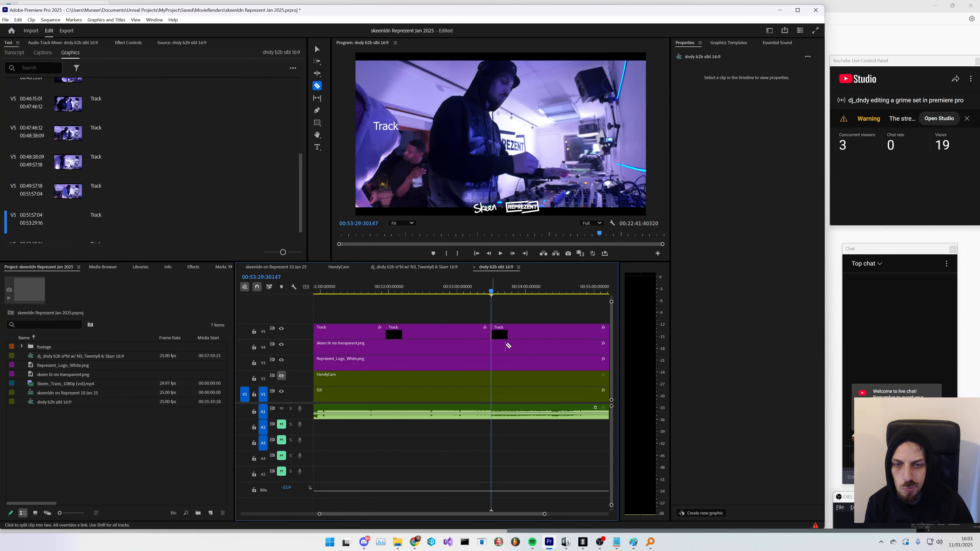
key(space)
- Switch to Discord to read the Real Grime Heads server chat and return to Premiere Pro
scroll(507, 333, down, 2)
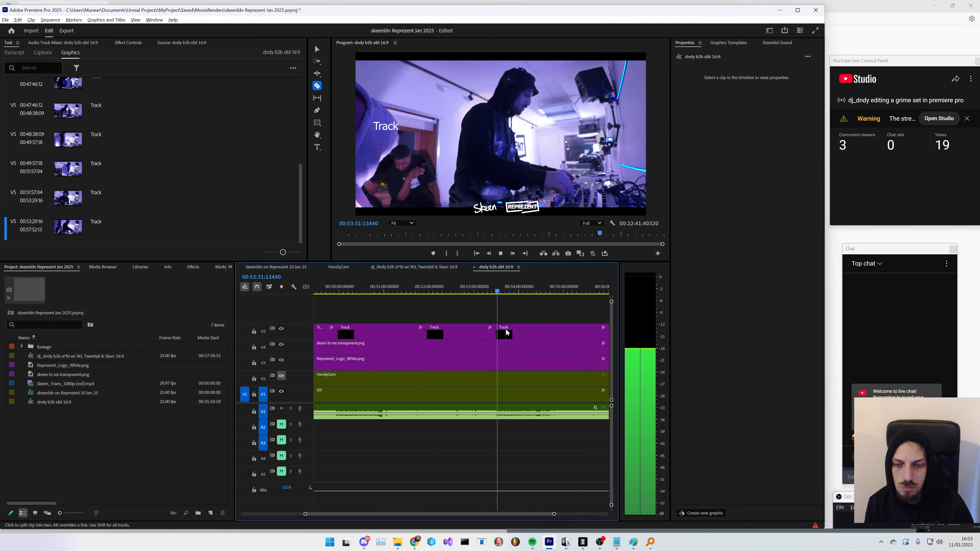
scroll(506, 333, down, 3)
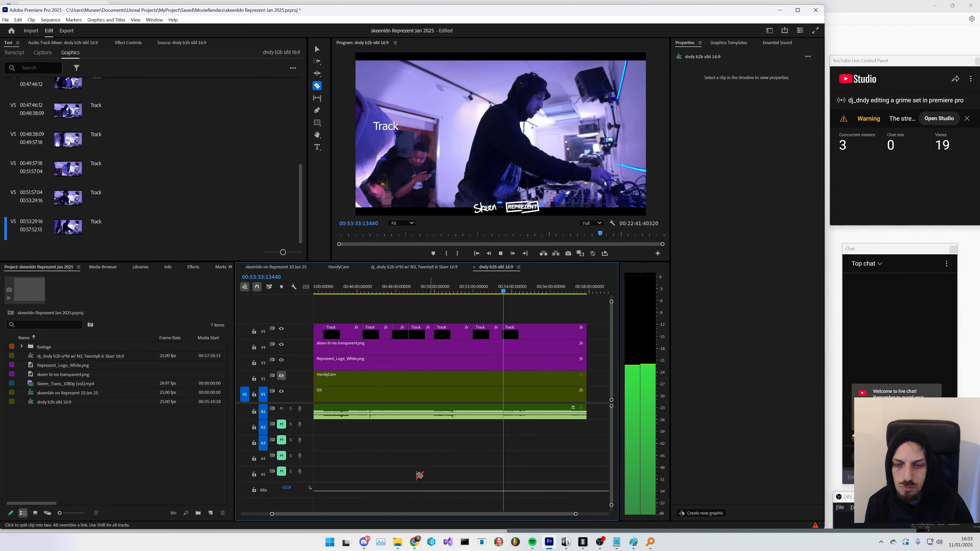
click(370, 541)
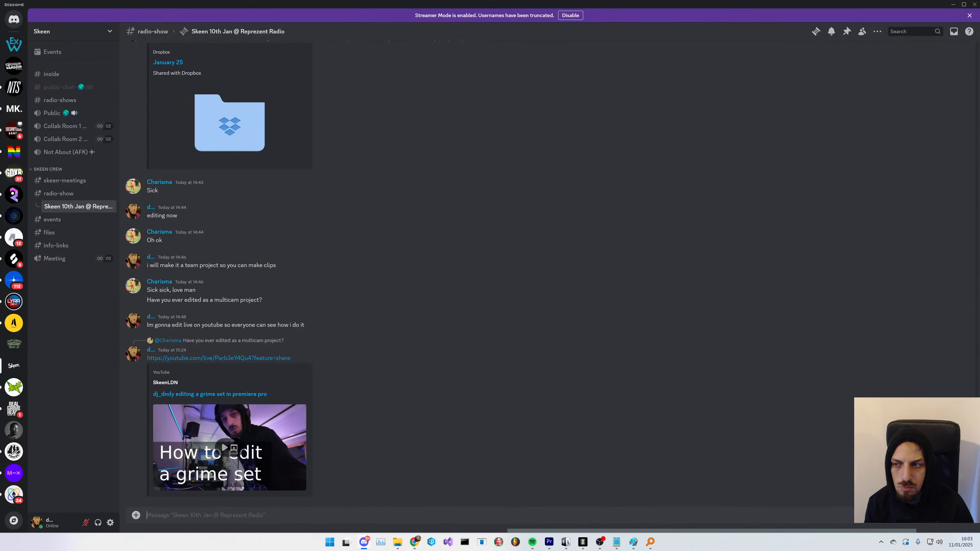
click(14, 409)
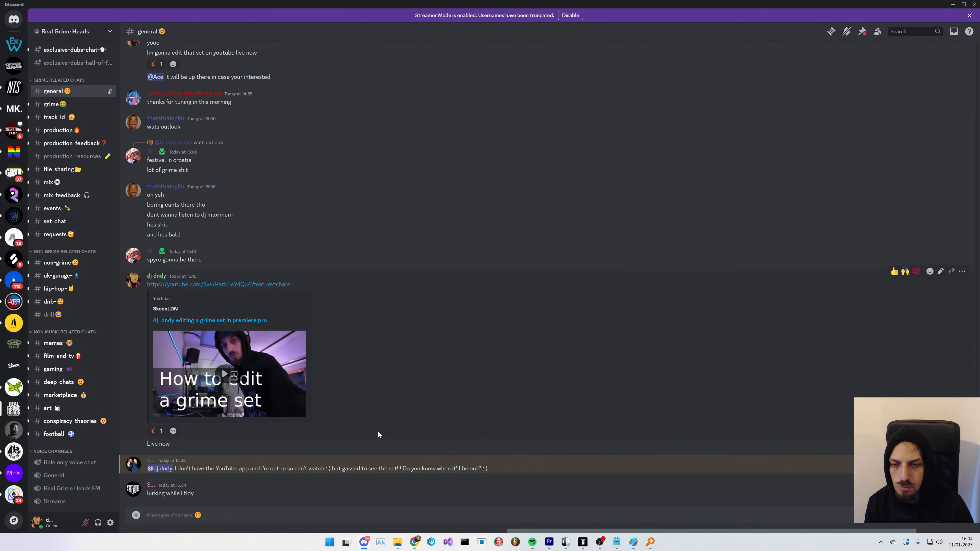
key(alt+Tab)
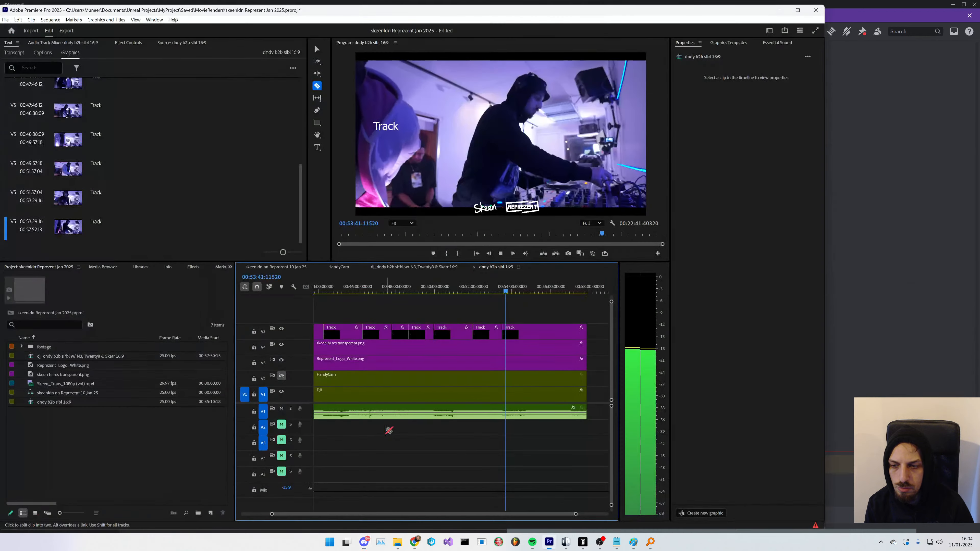
- Play through the sequence around 00:54:50 to locate the next track transition
scroll(524, 345, up, 4)
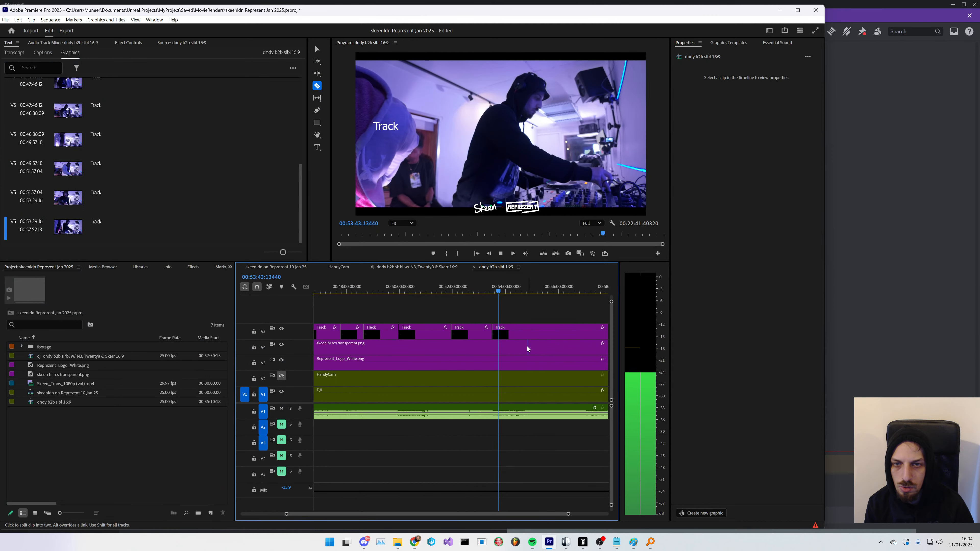
scroll(502, 350, down, 3)
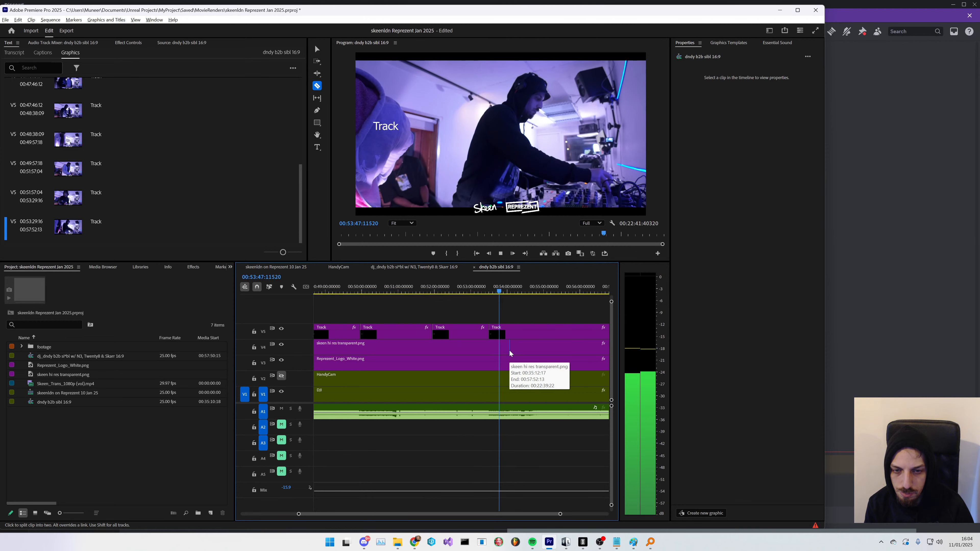
scroll(514, 328, down, 2)
click(526, 292)
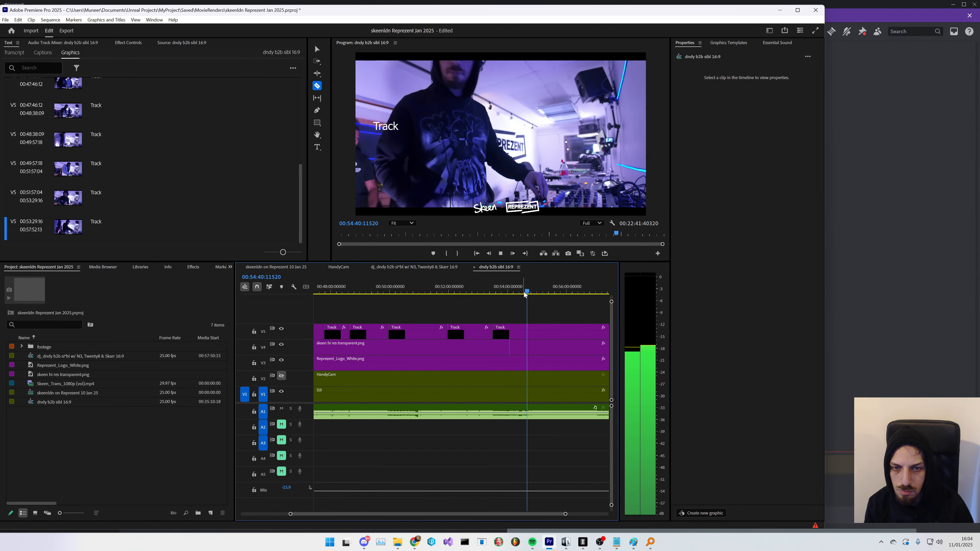
scroll(521, 343, down, 3)
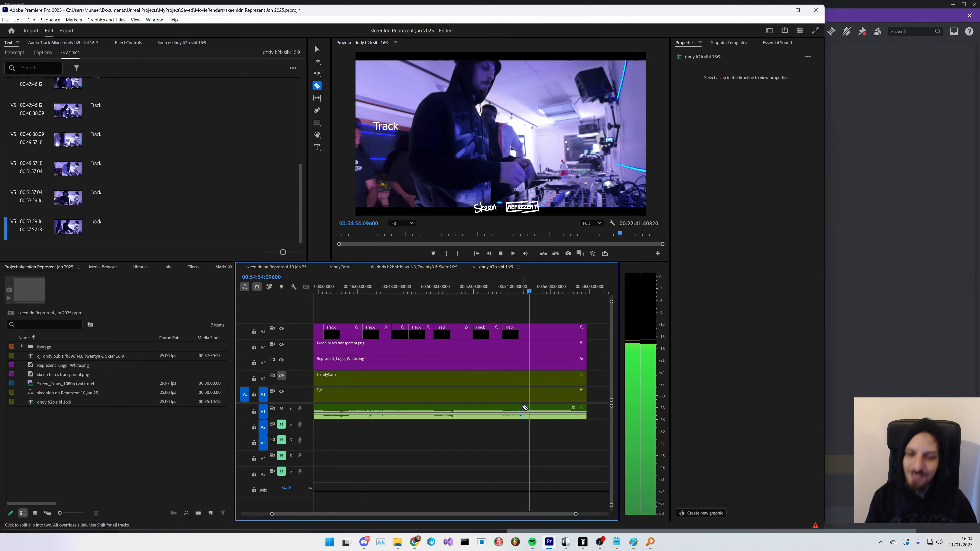
key(space)
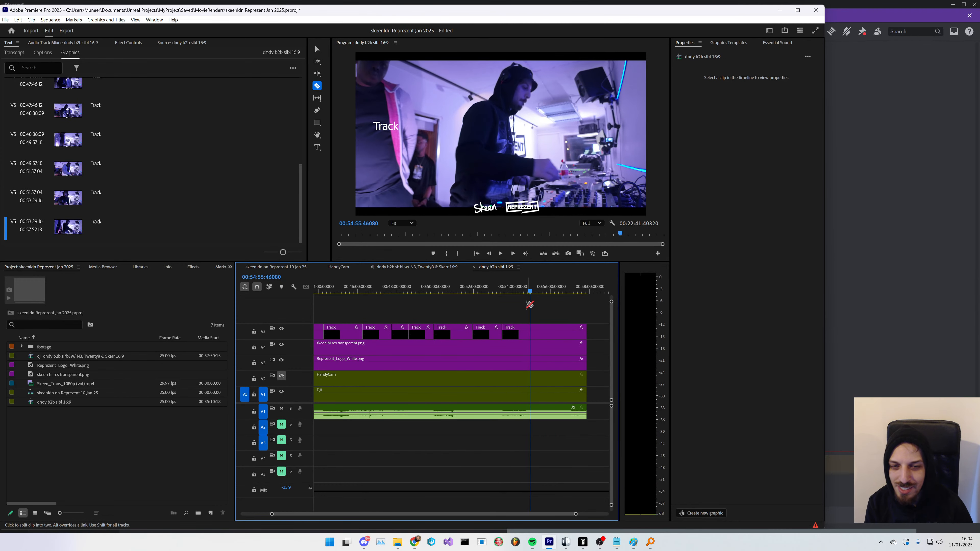
click(528, 293)
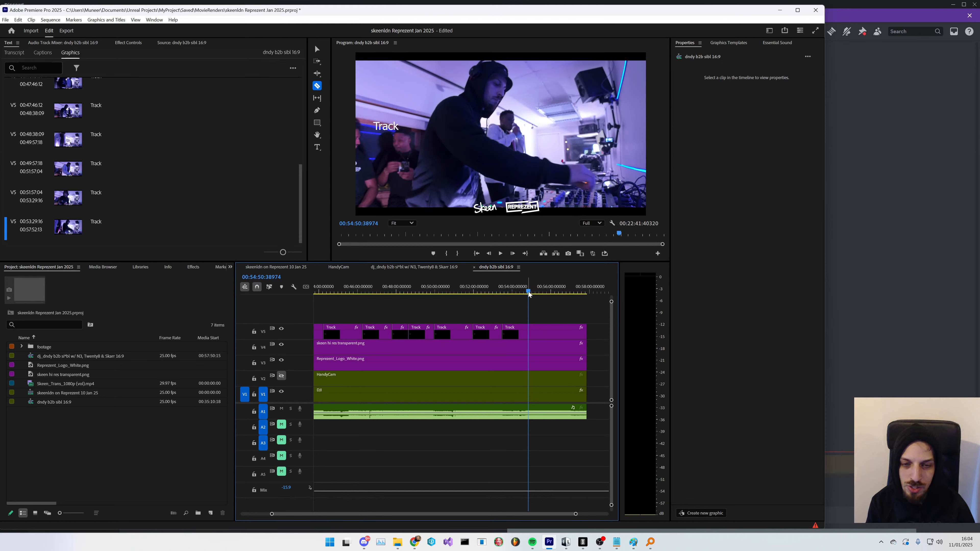
key(space)
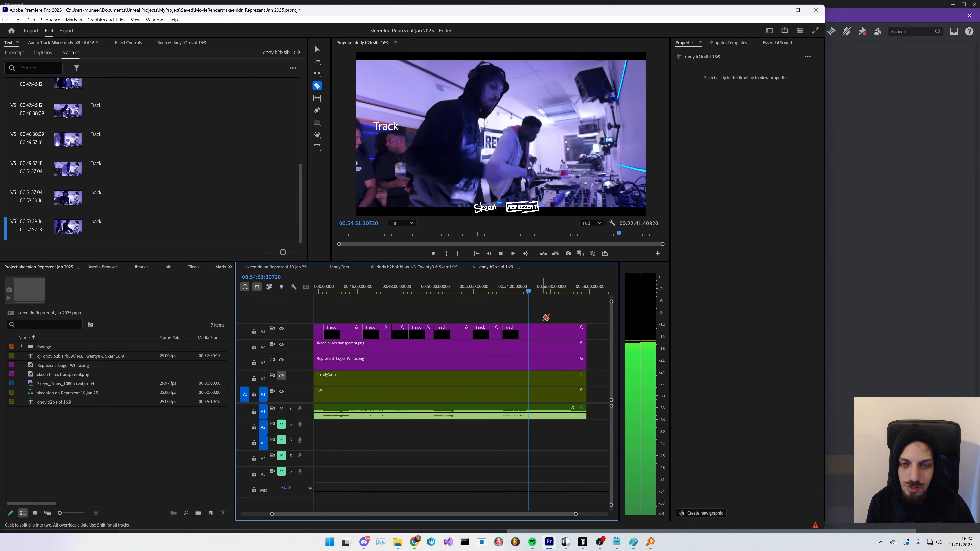
scroll(538, 328, up, 5)
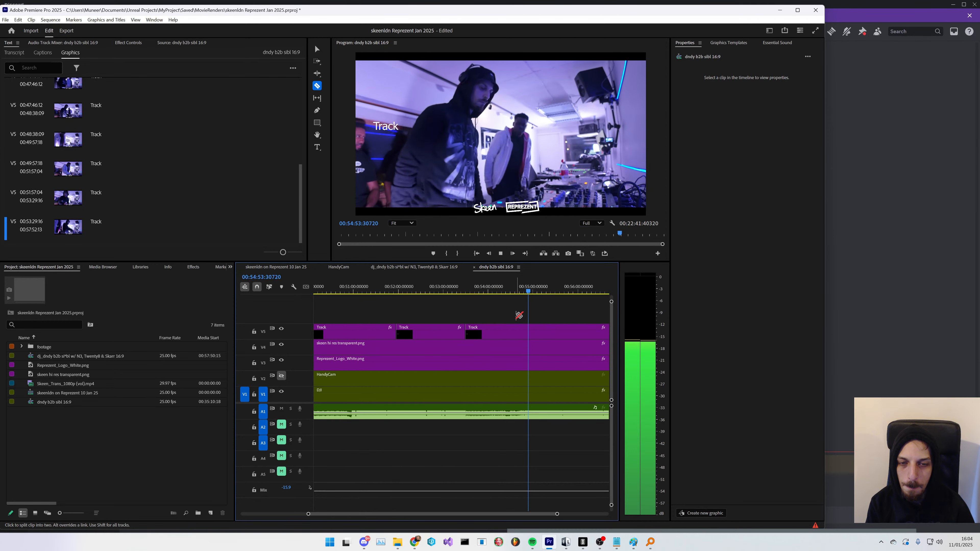
- Play to the next track change and split the Track graphic at about 00:55:44 with the Razor tool
drag(536, 515, 539, 517)
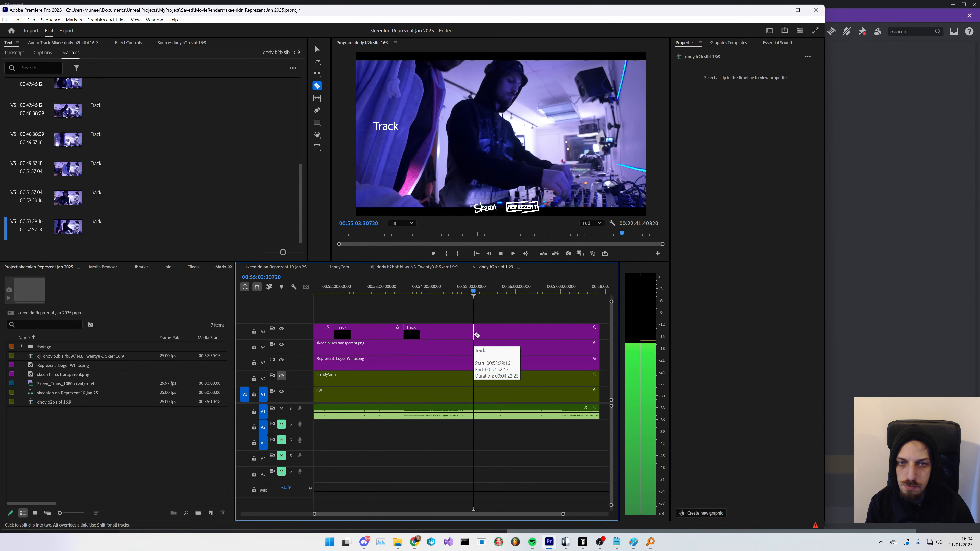
key(space)
click(487, 292)
key(space)
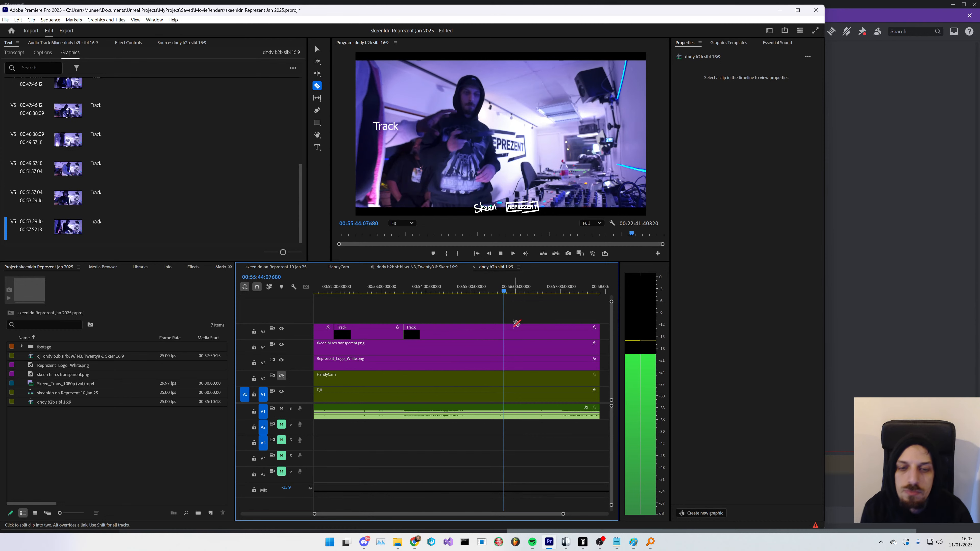
key(space)
click(505, 331)
key(space)
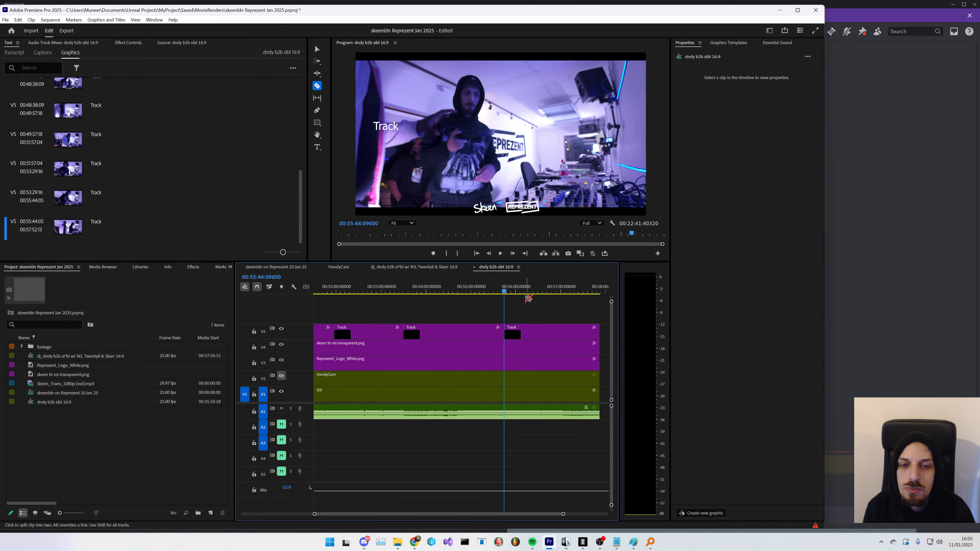
- Scrub to the following track change and split the Track graphic at about 00:57:01
click(531, 295)
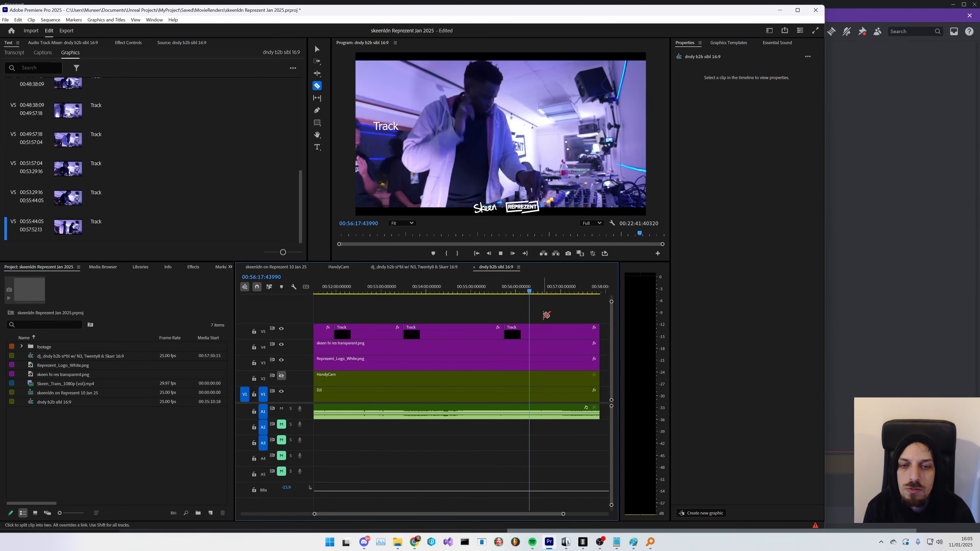
click(545, 295)
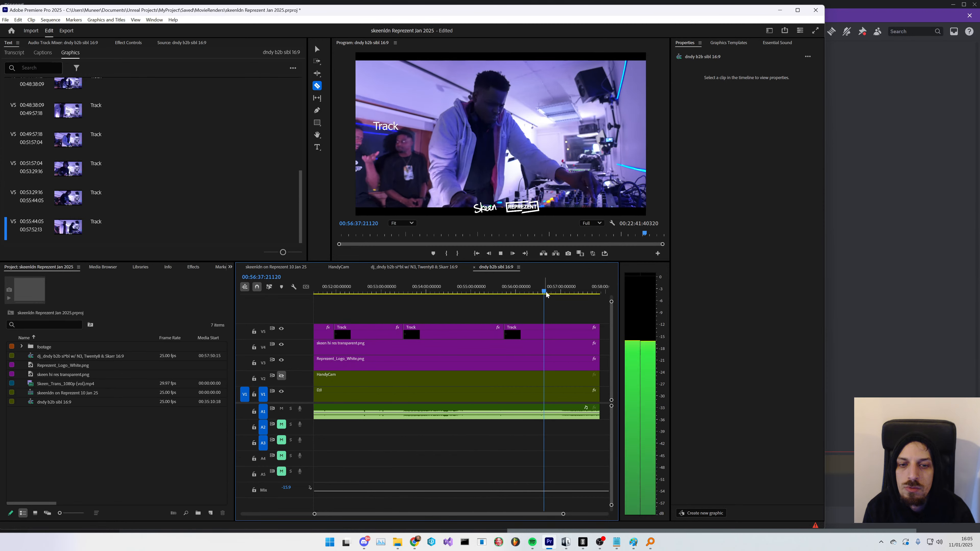
click(556, 294)
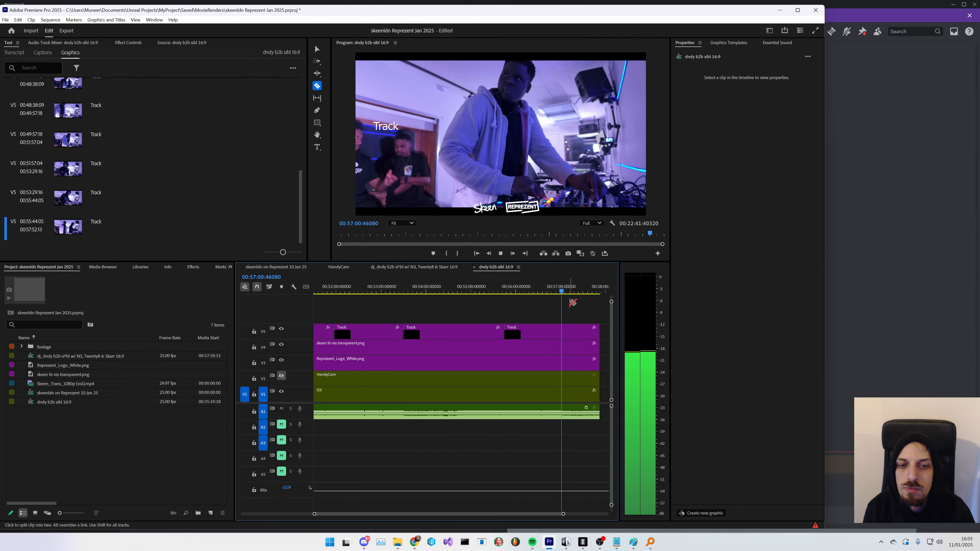
click(557, 294)
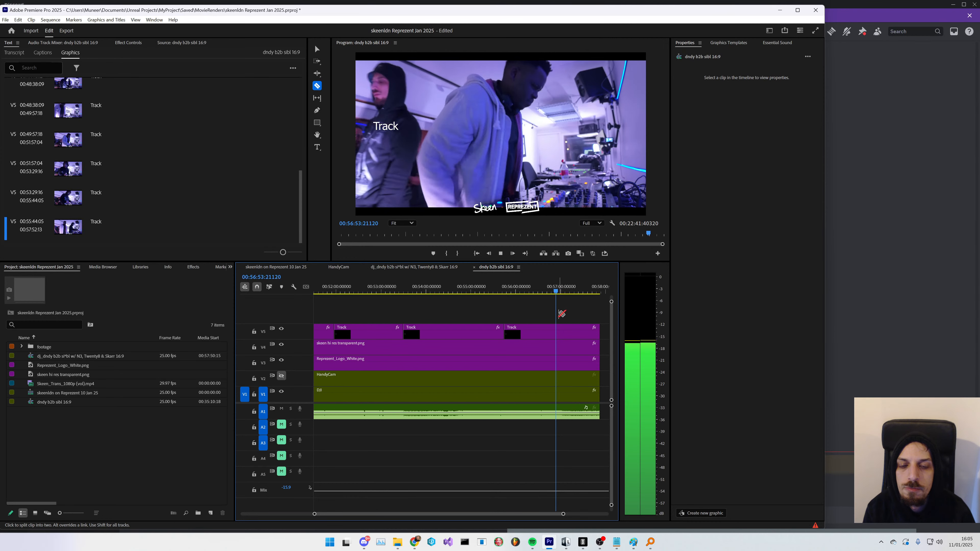
scroll(562, 322, down, 1)
scroll(560, 325, up, 5)
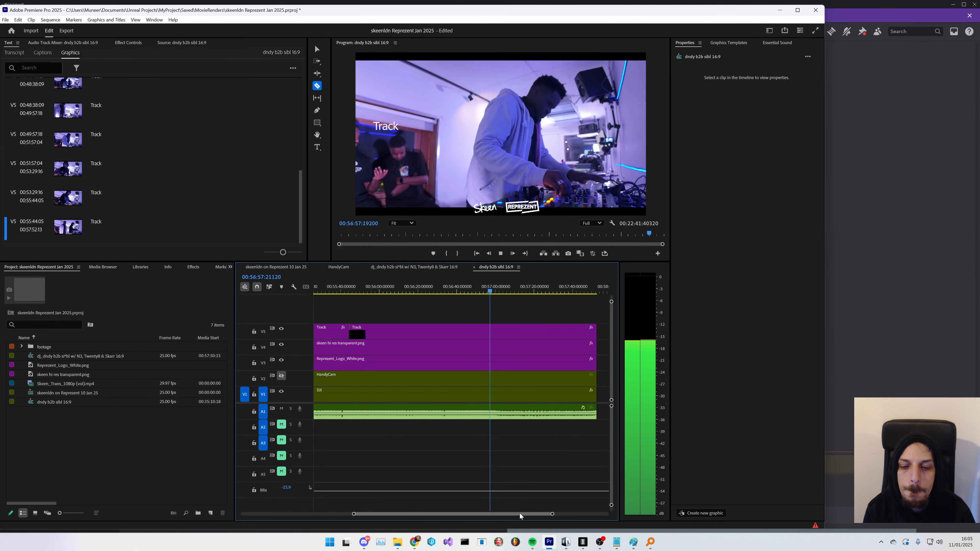
scroll(517, 514, down, 3)
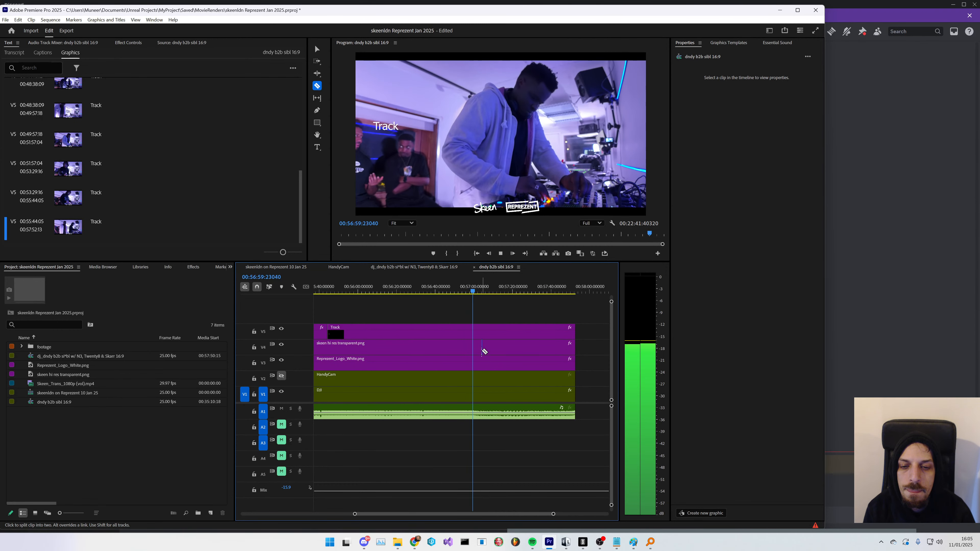
key(space)
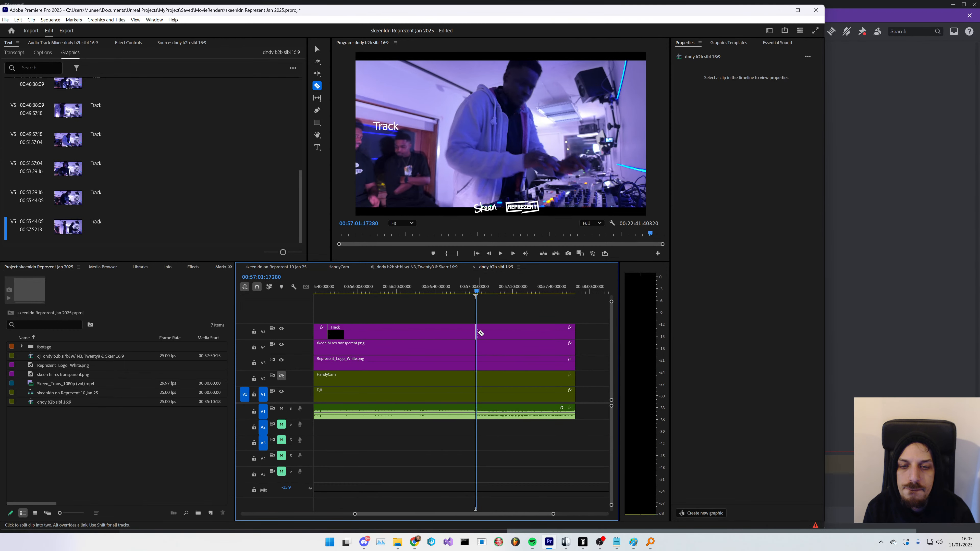
click(478, 332)
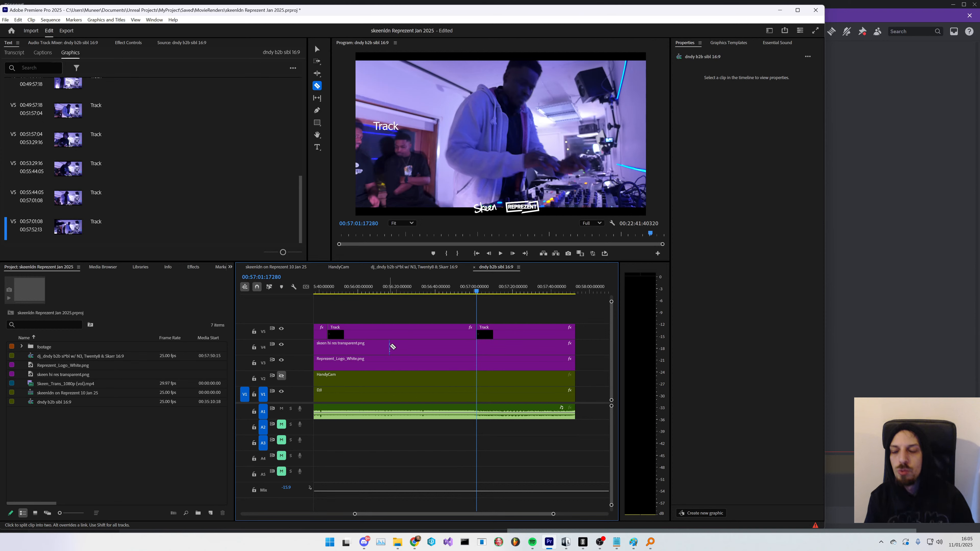
- Step through the Track graphic segments in the Graphics list from the first one onward to review them
scroll(420, 356, down, 15)
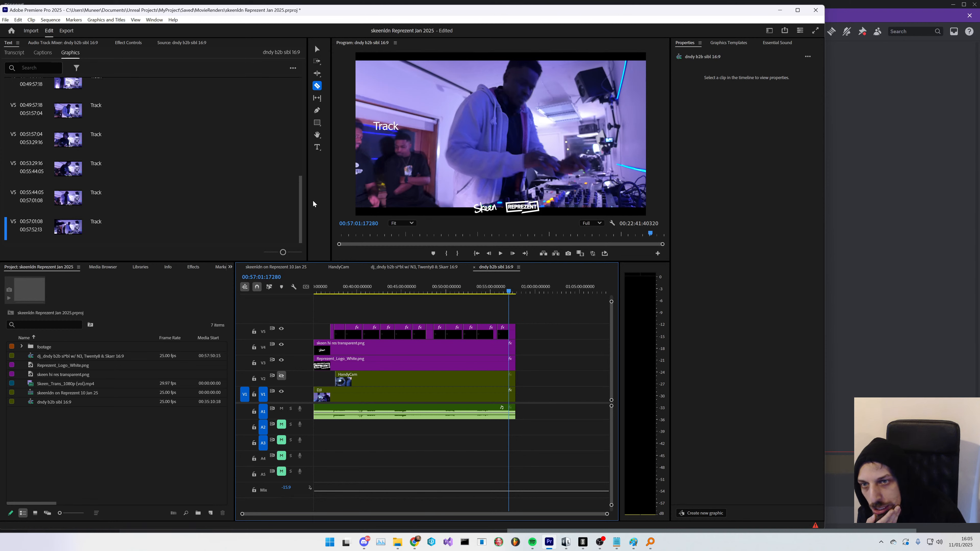
drag(302, 200, 286, 88)
click(138, 87)
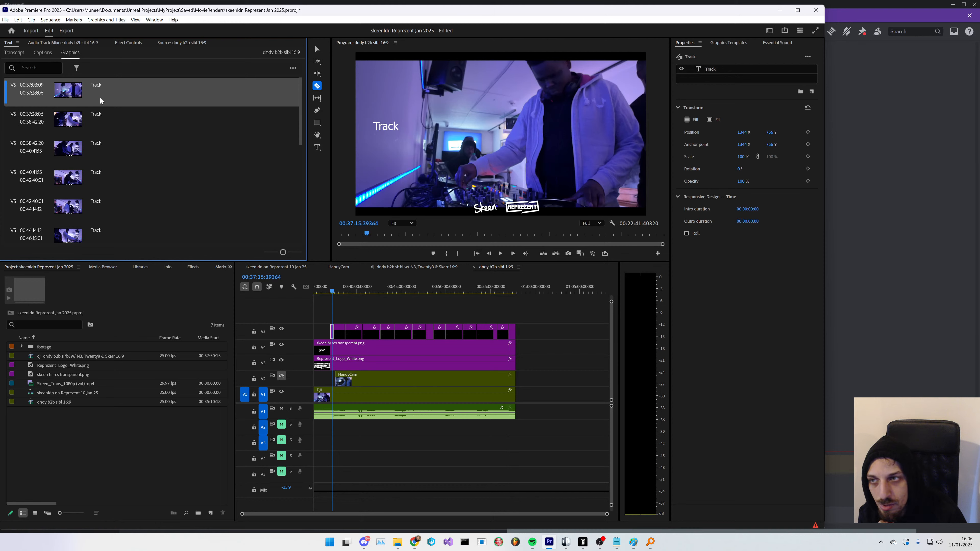
click(100, 120)
click(108, 151)
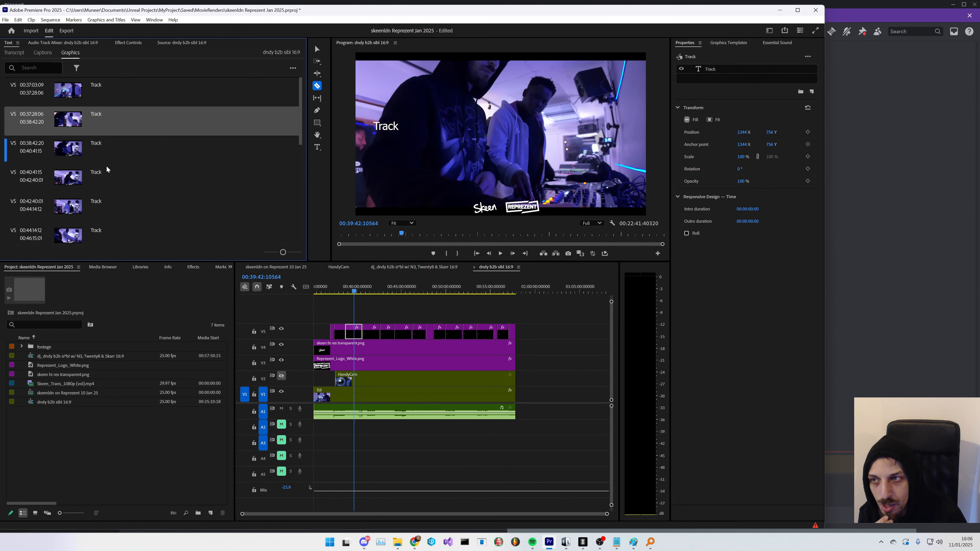
click(104, 173)
click(106, 215)
click(108, 234)
scroll(108, 230, down, 3)
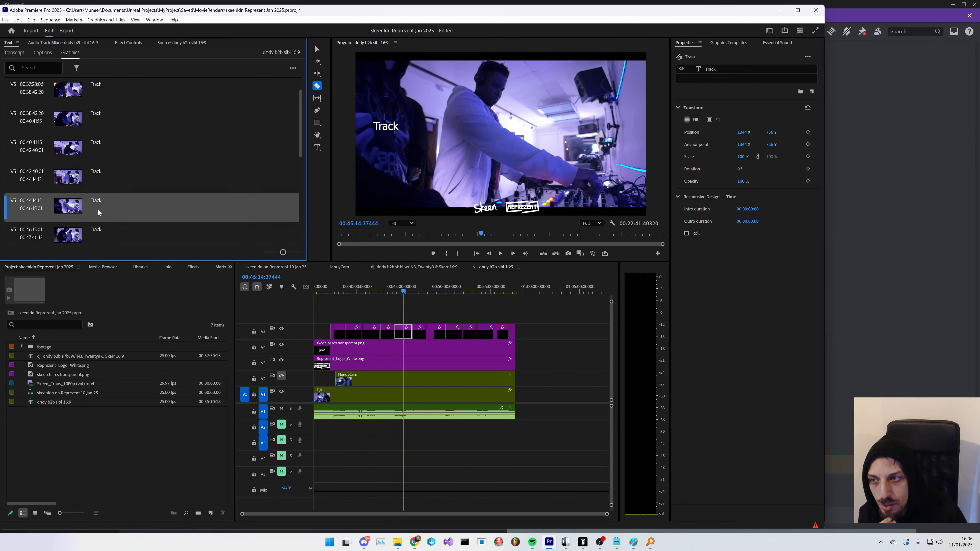
click(98, 210)
scroll(101, 228, down, 1)
click(107, 215)
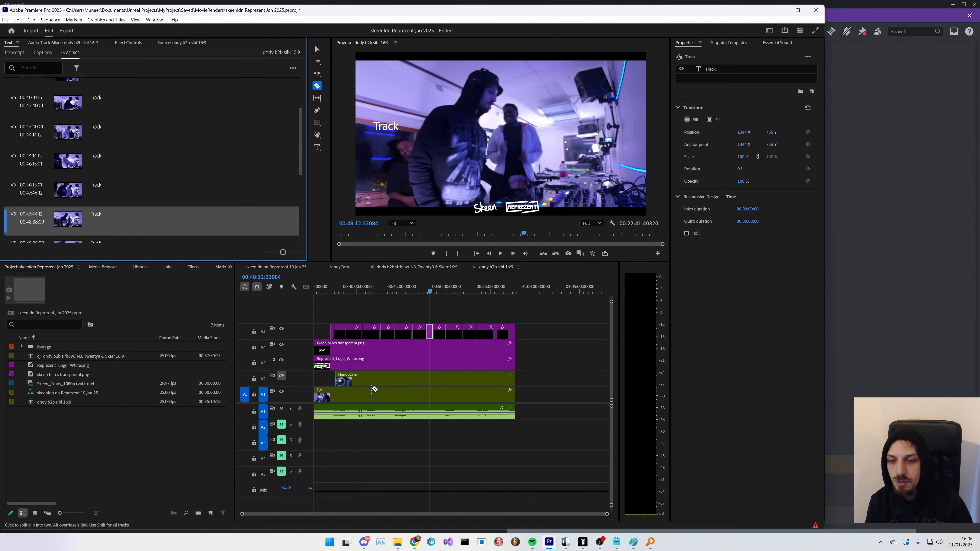
- Play back the sequence from about 00:37:00 to 00:42:00 to check the split Track graphics
click(281, 376)
click(329, 291)
key(space)
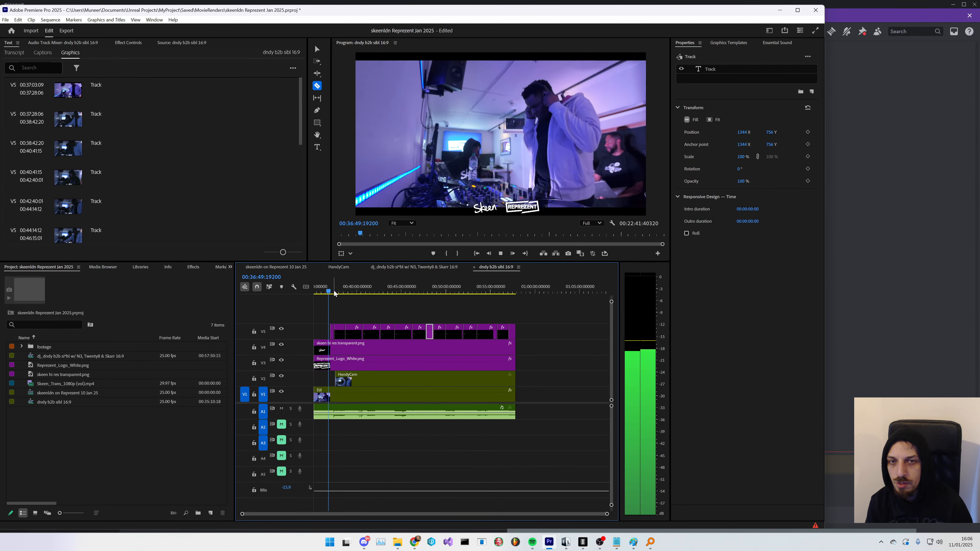
click(333, 292)
key(space)
key(space)
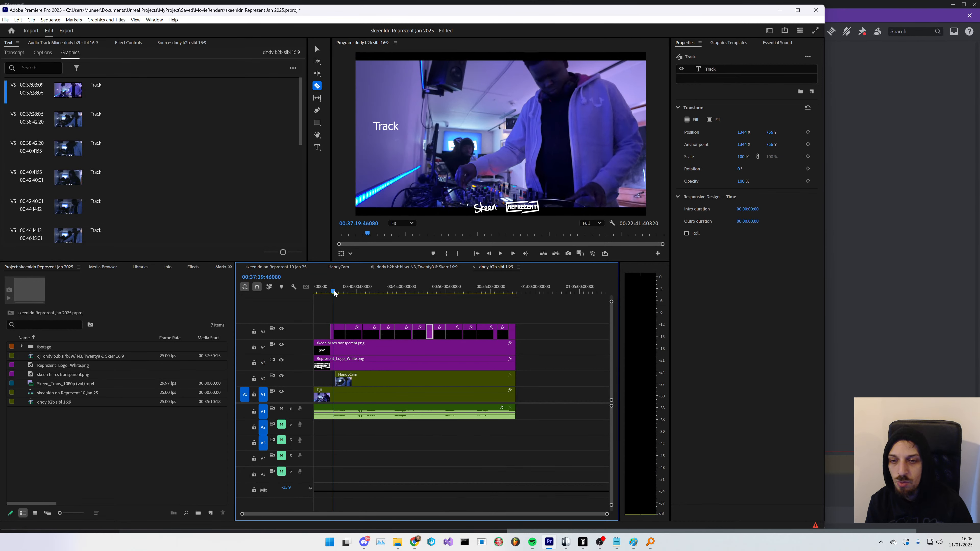
key(space)
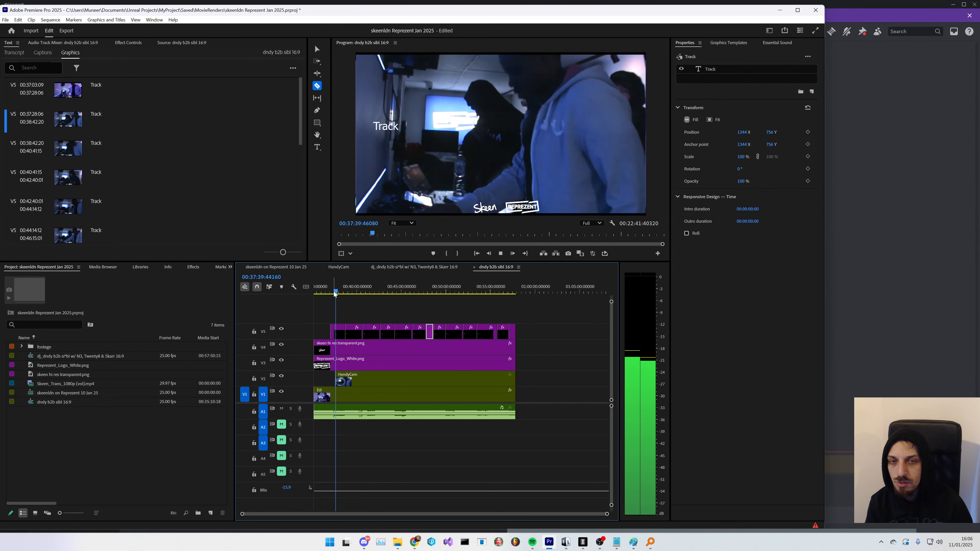
key(space)
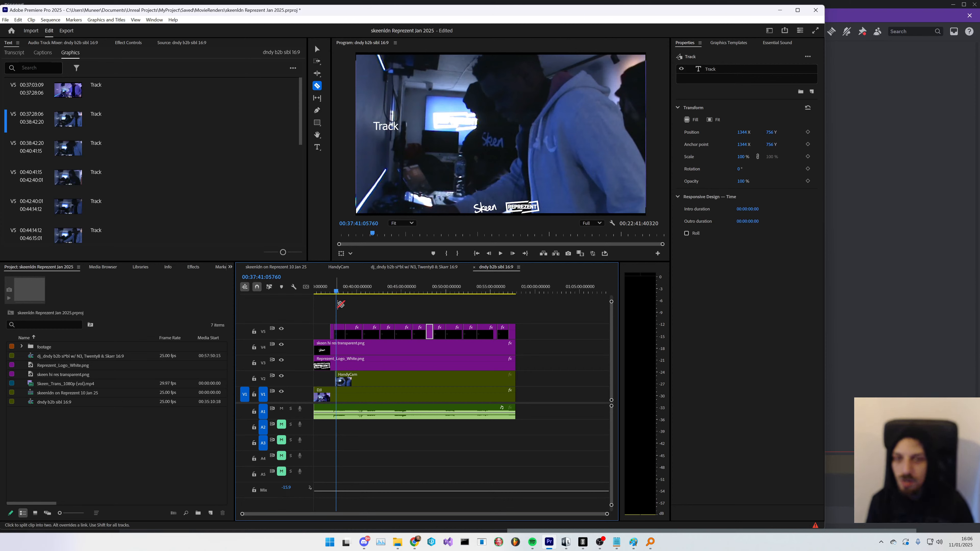
key(space)
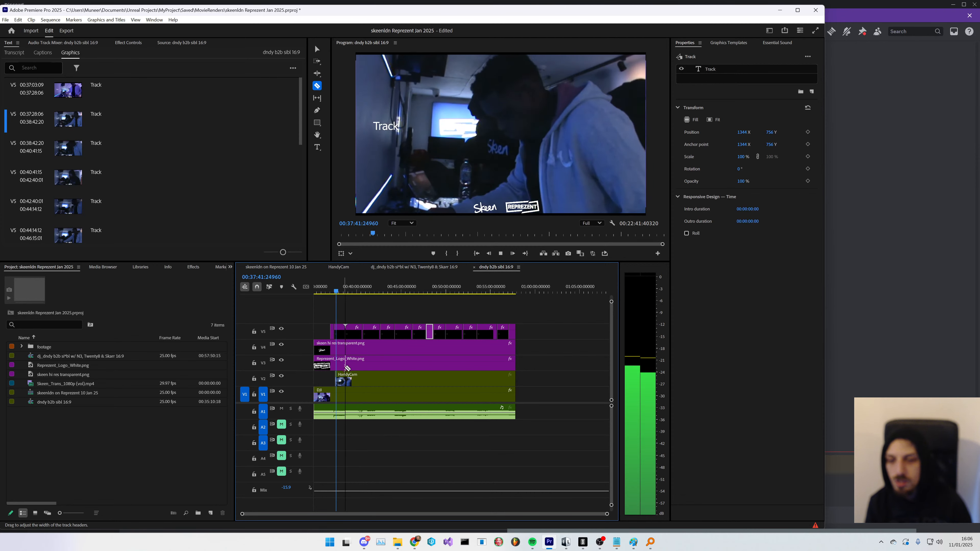
drag(354, 294, 377, 296)
key(space)
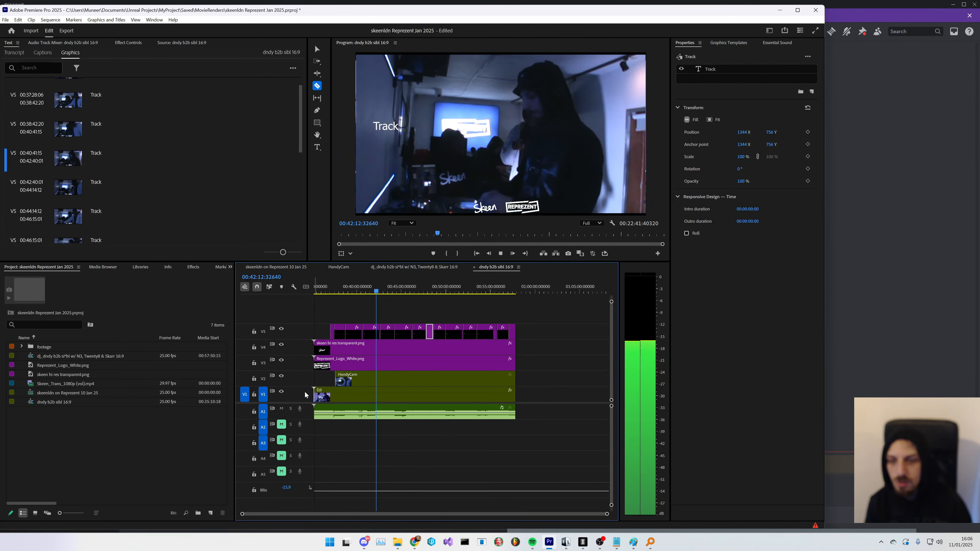
key(space)
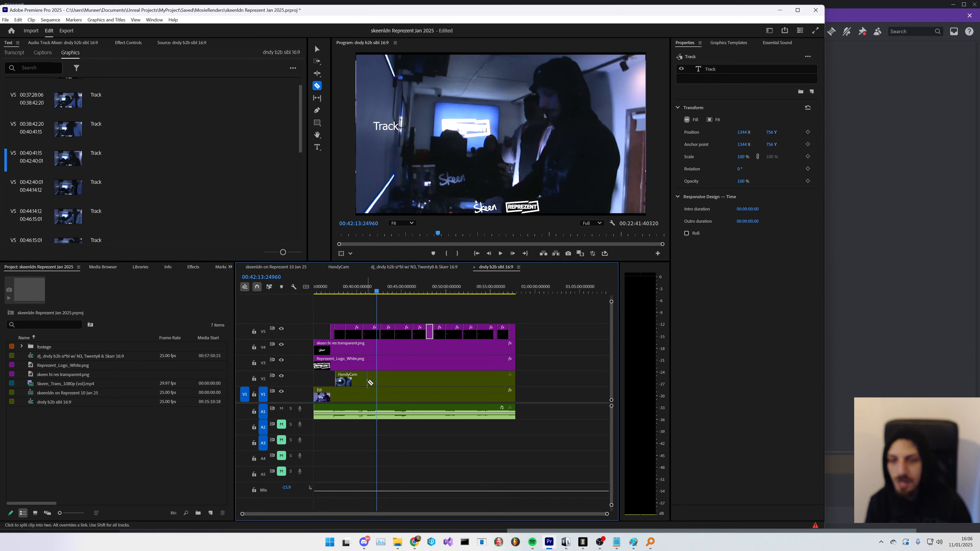
key(space)
- Toggle the V2 HandyCam track's output on and off repeatedly during playback
click(282, 376)
click(281, 377)
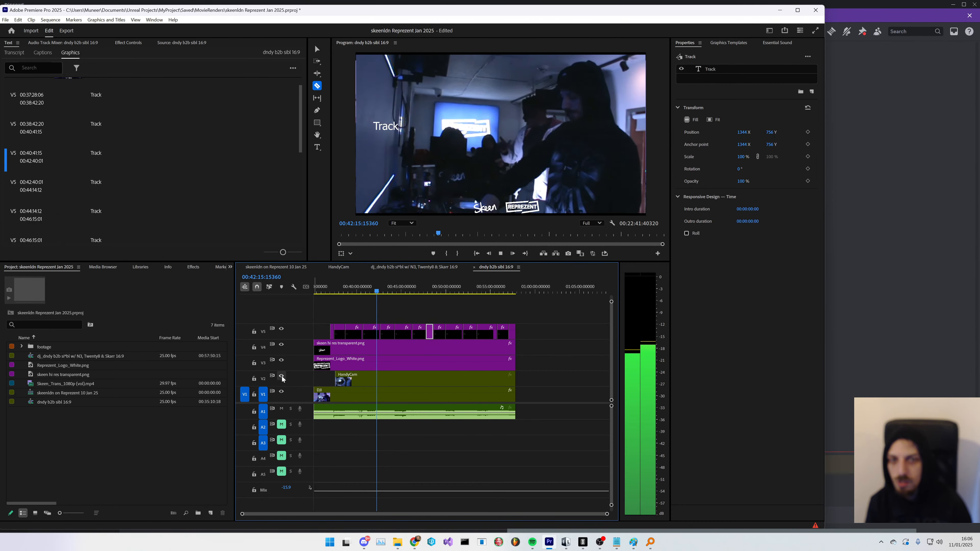
click(282, 377)
click(282, 377)
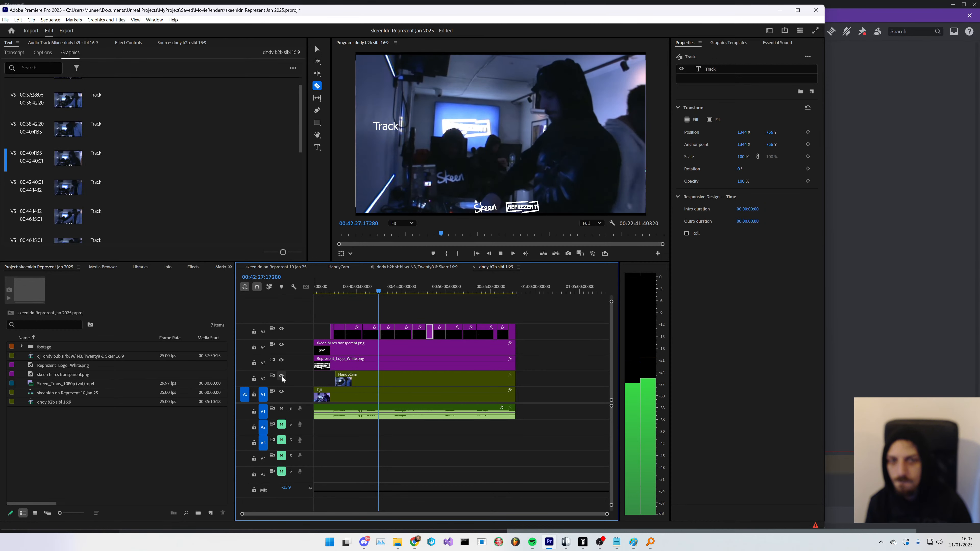
click(282, 376)
click(282, 376)
click(282, 377)
click(282, 376)
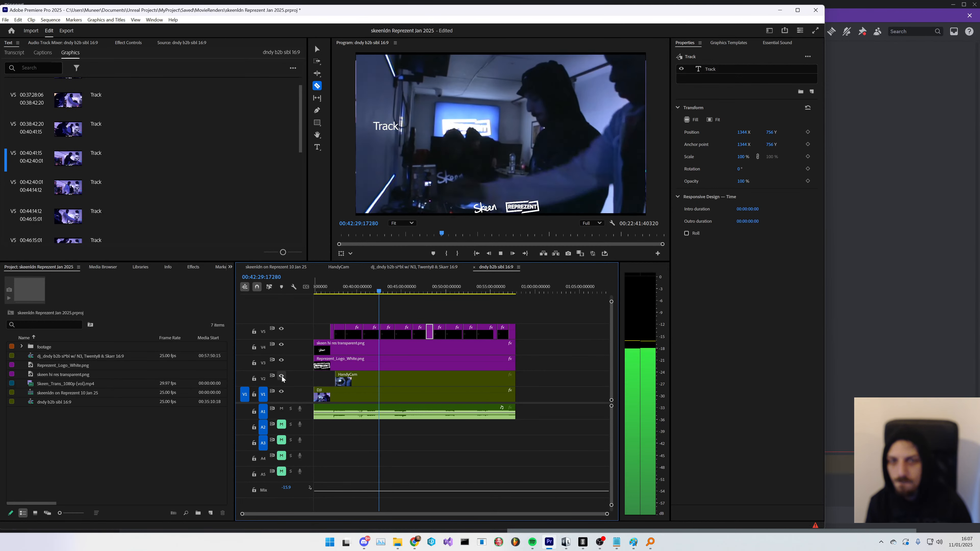
key(space)
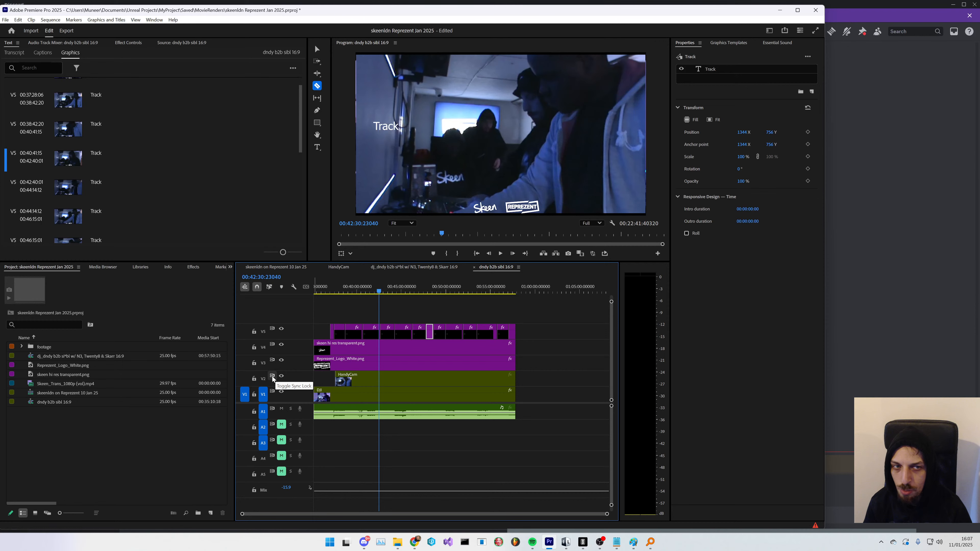
- Search the web for "make rythmic cuts premiere pro"
click(415, 542)
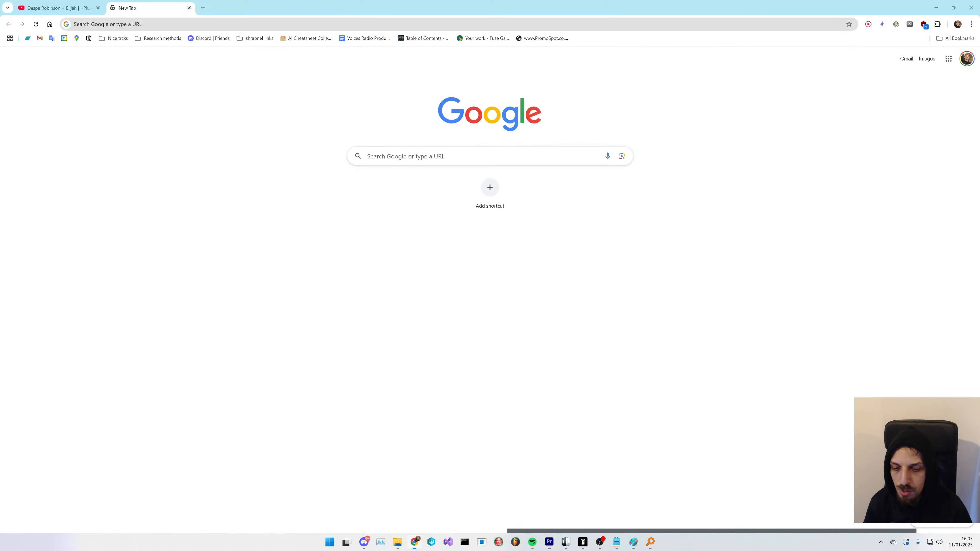
click(237, 24)
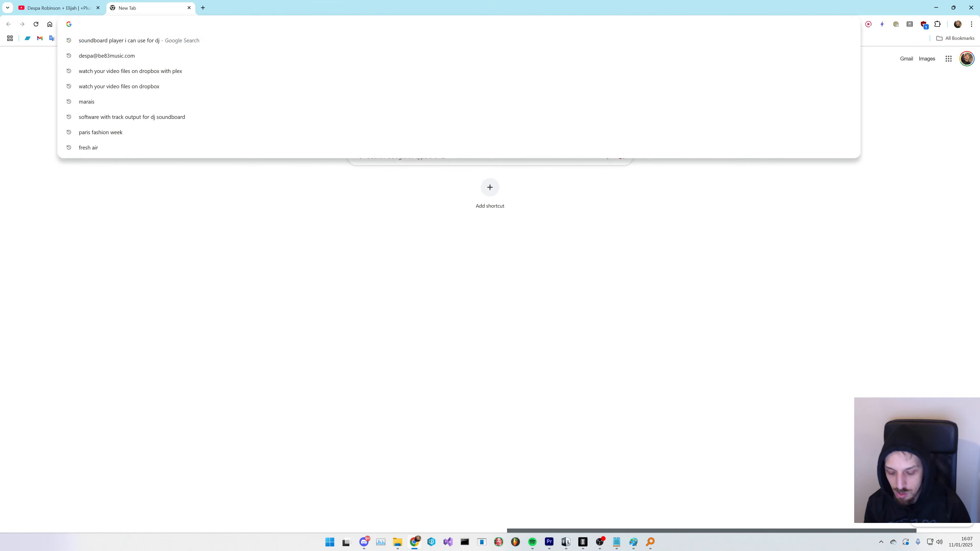
text(cut at play)
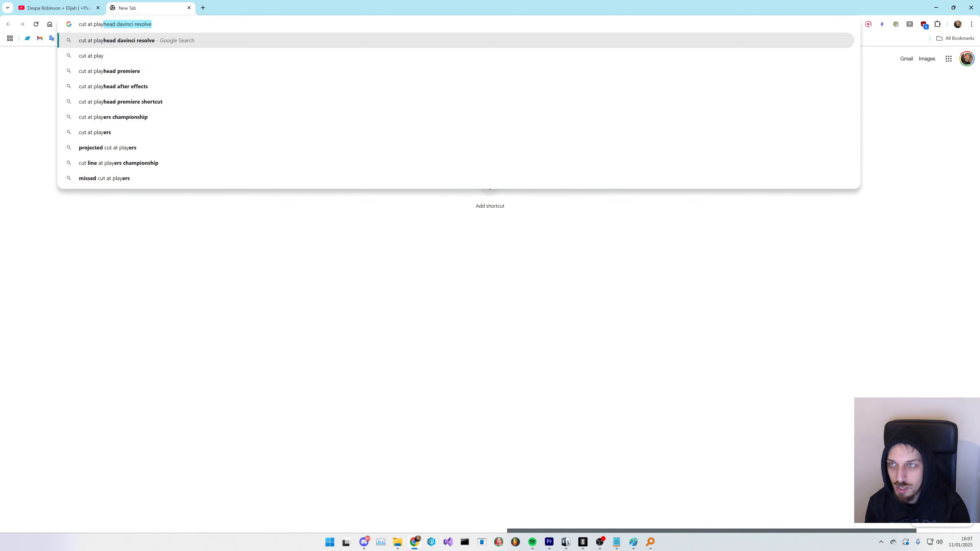
text(head)
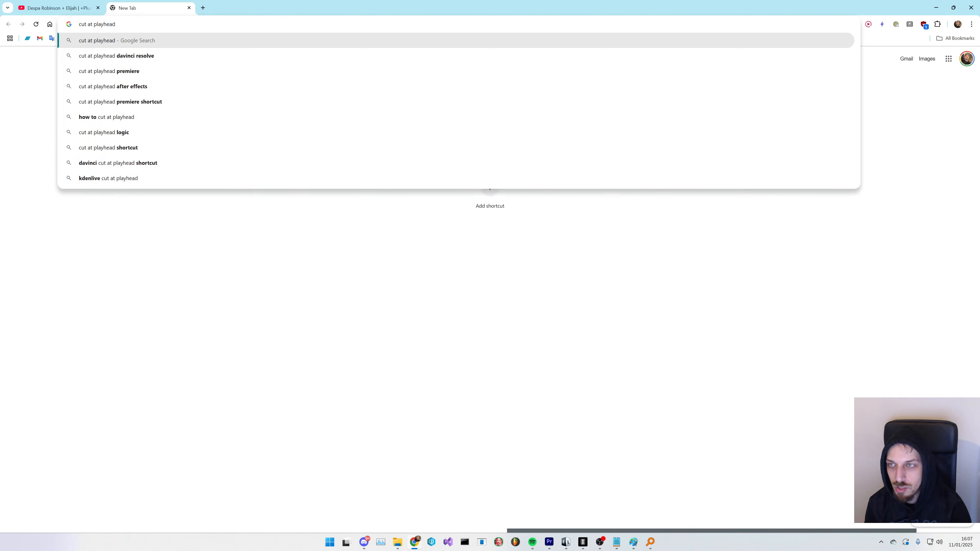
key(BackSpace)
key(BackSpace)
key(BackSpace)
key(BackSpace)
key(BackSpace)
key(BackSpace)
key(BackSpace)
key(BackSpace)
key(BackSpace)
key(BackSpace)
key(BackSpace)
key(BackSpace)
key(BackSpace)
key(BackSpace)
key(BackSpace)
key(BackSpace)
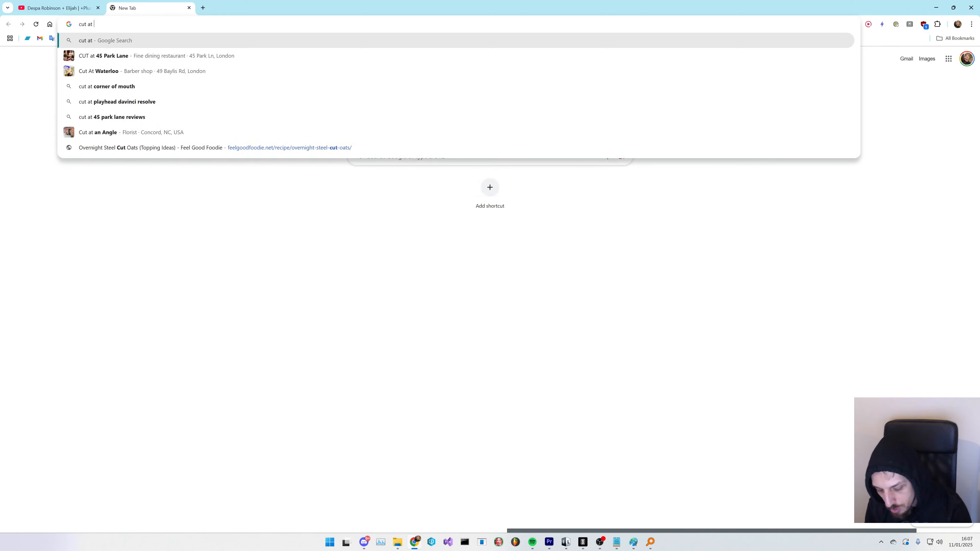
text(make)
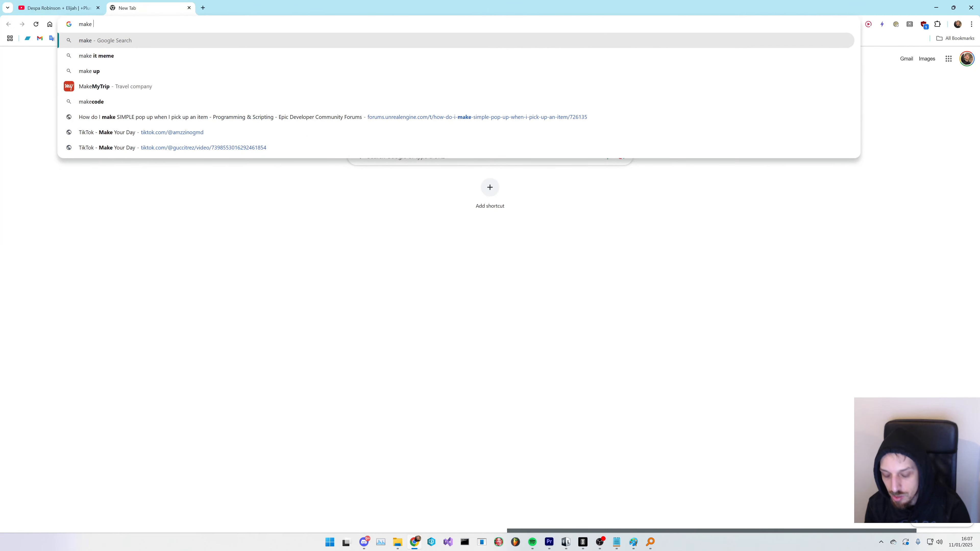
text( ryth)
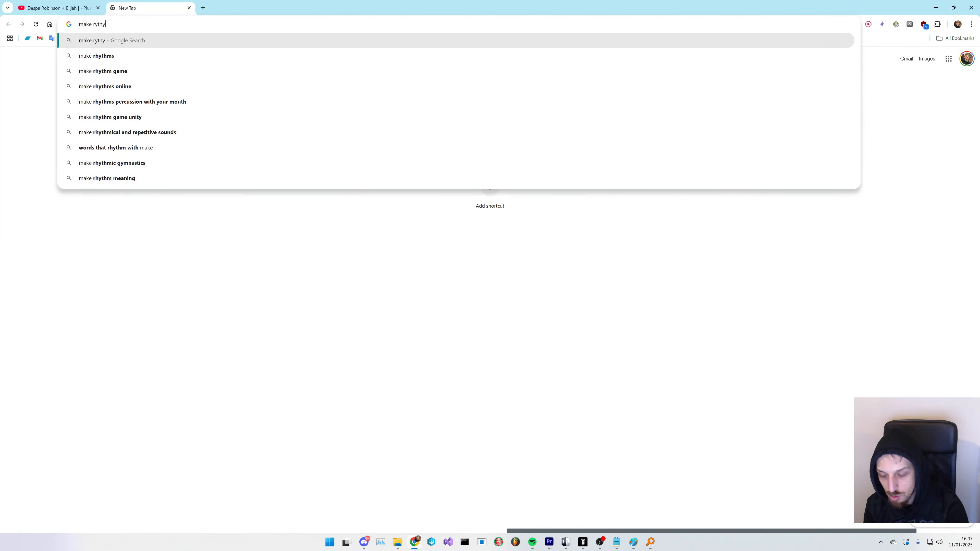
text(mic )
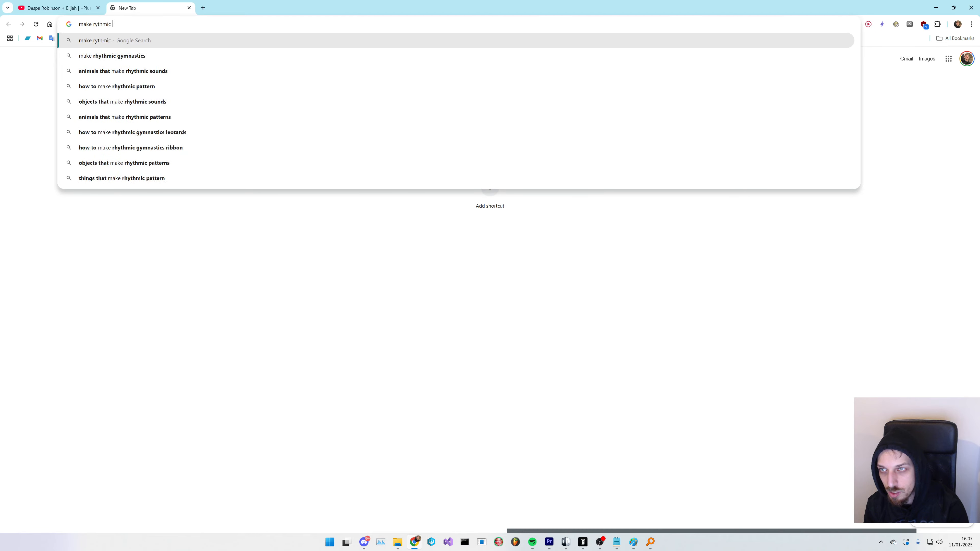
text(cuts premi)
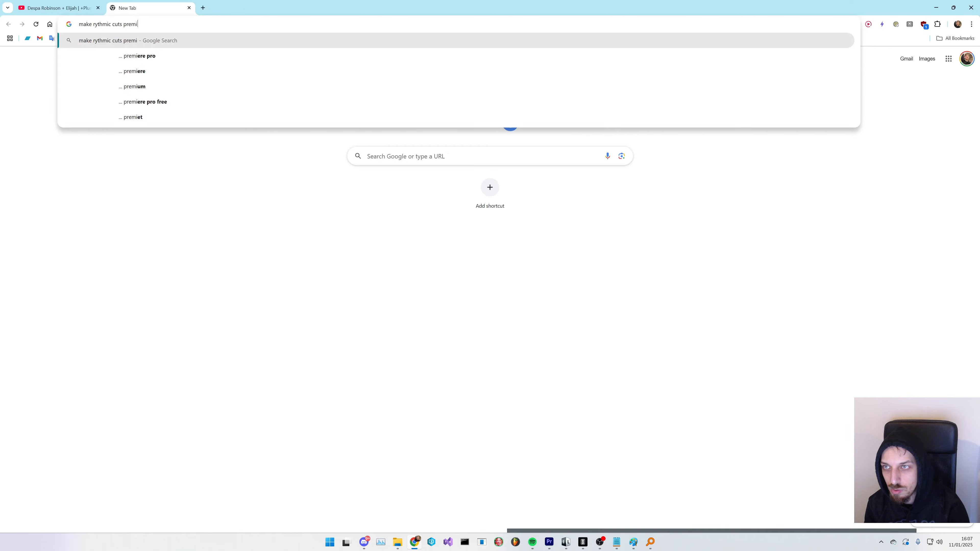
key(Down)
key(Return)
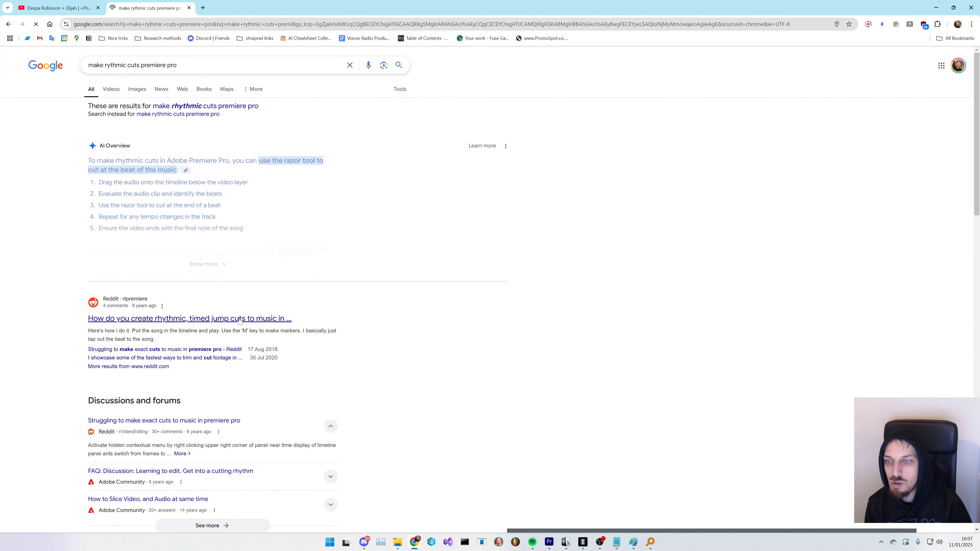
- Open the Reddit thread on rhythmic, timed jump cuts to music and read the replies
middle_click(240, 319)
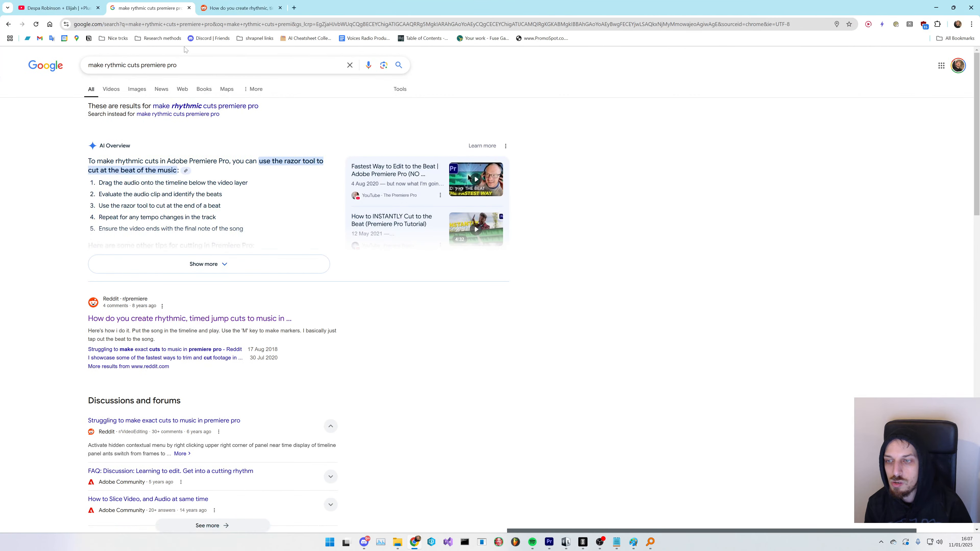
click(200, 10)
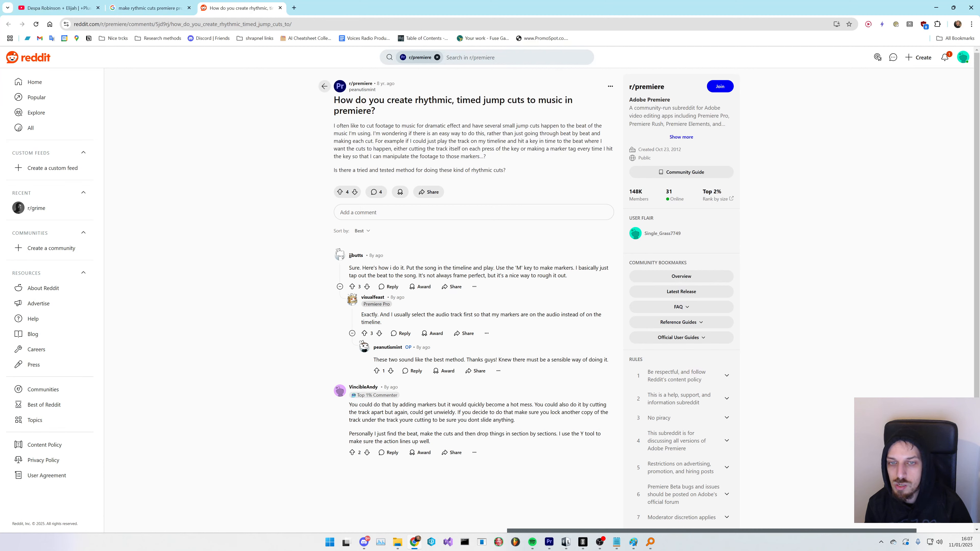
scroll(340, 270, down, 1)
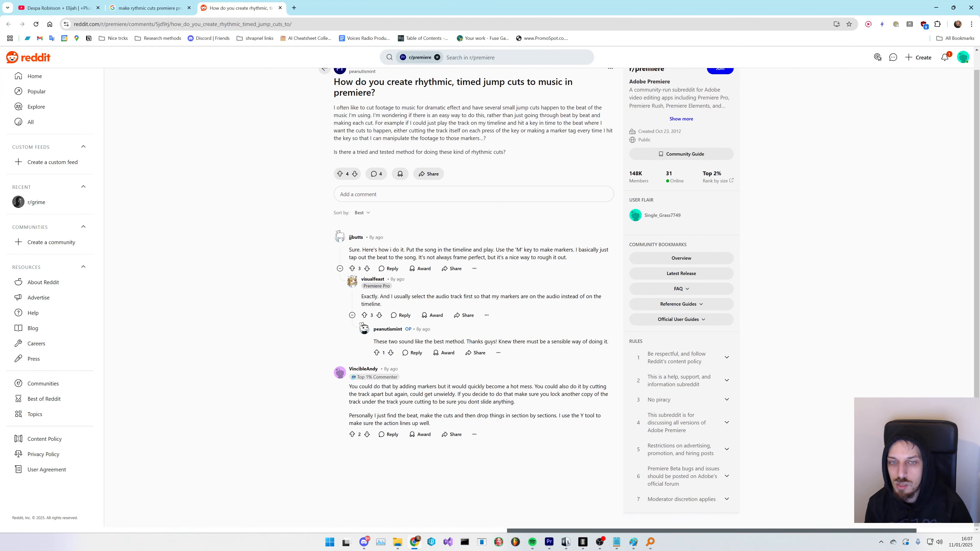
drag(484, 250, 535, 250)
click(466, 251)
- Return to the editor and lock the V5 and V4 tracks
key(alt+Tab)
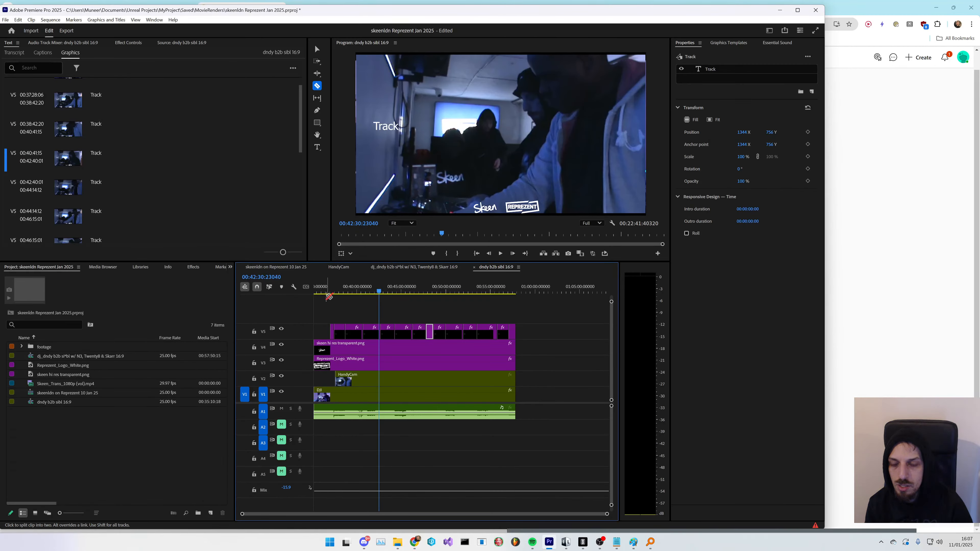
click(254, 332)
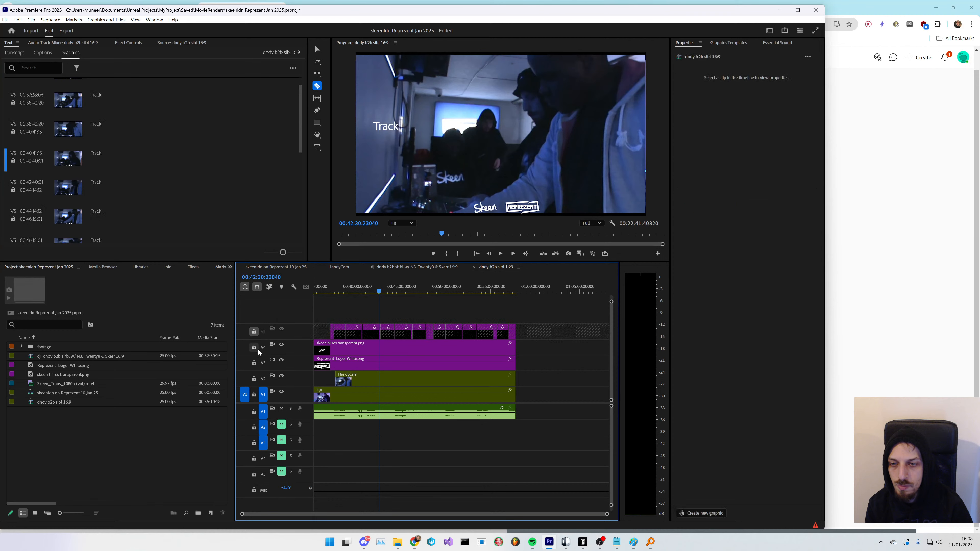
click(254, 347)
- Play back the sequence from about 00:37:40 and again from about 00:40:12
click(337, 292)
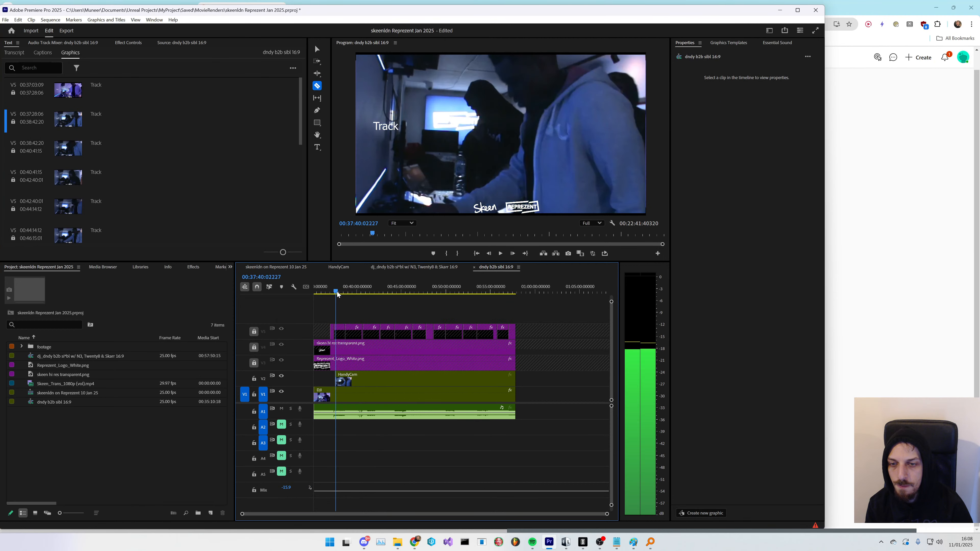
key(space)
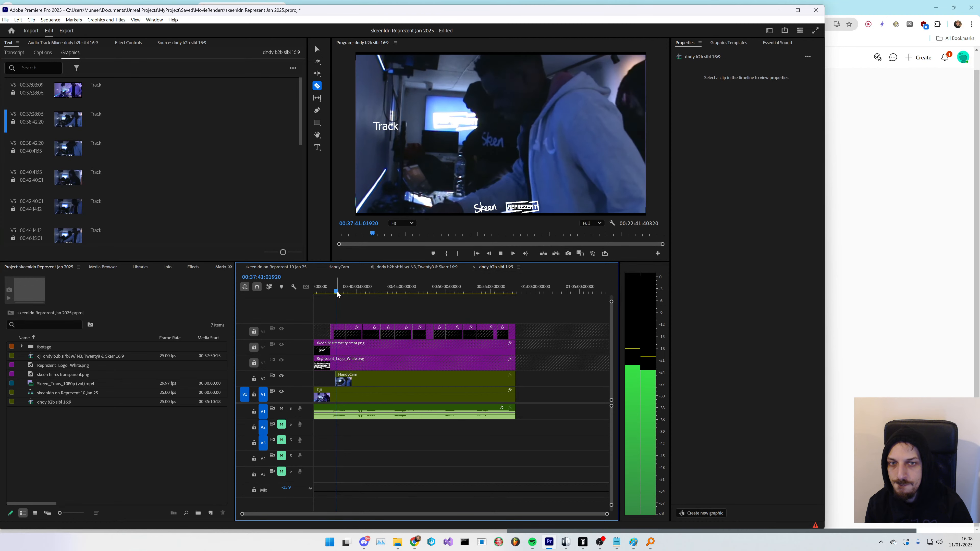
click(357, 291)
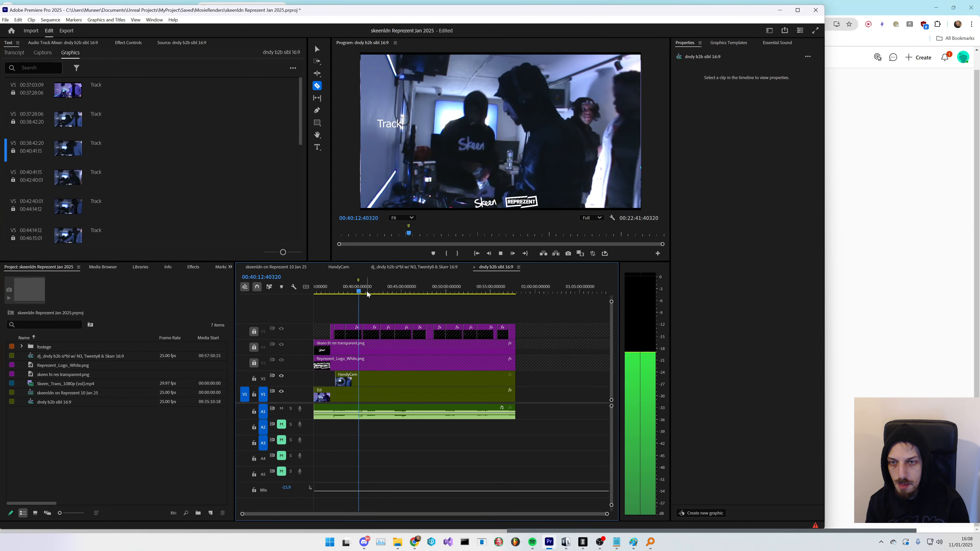
key(space)
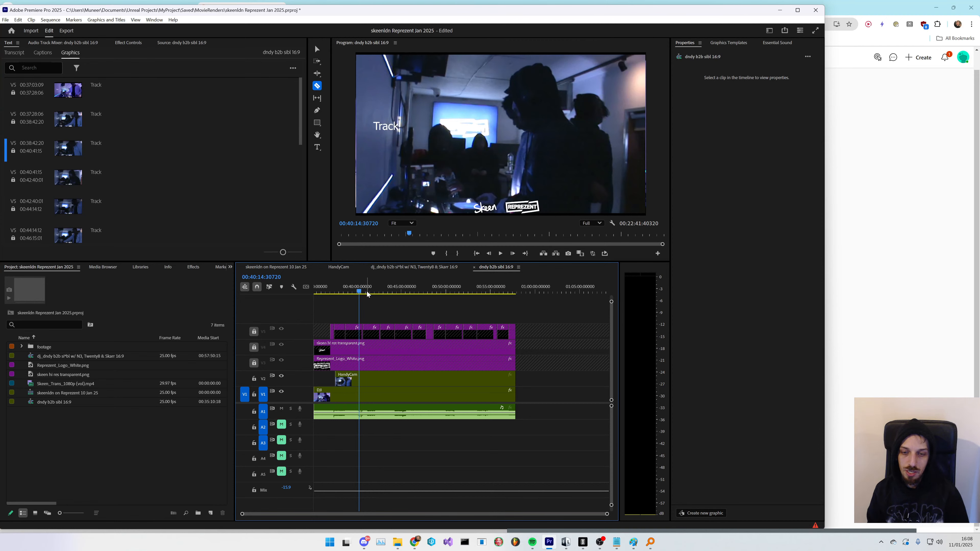
- Reread the Reddit tip, then slip the DJI clip on V1 slightly with the Slip tool
key(alt+Tab)
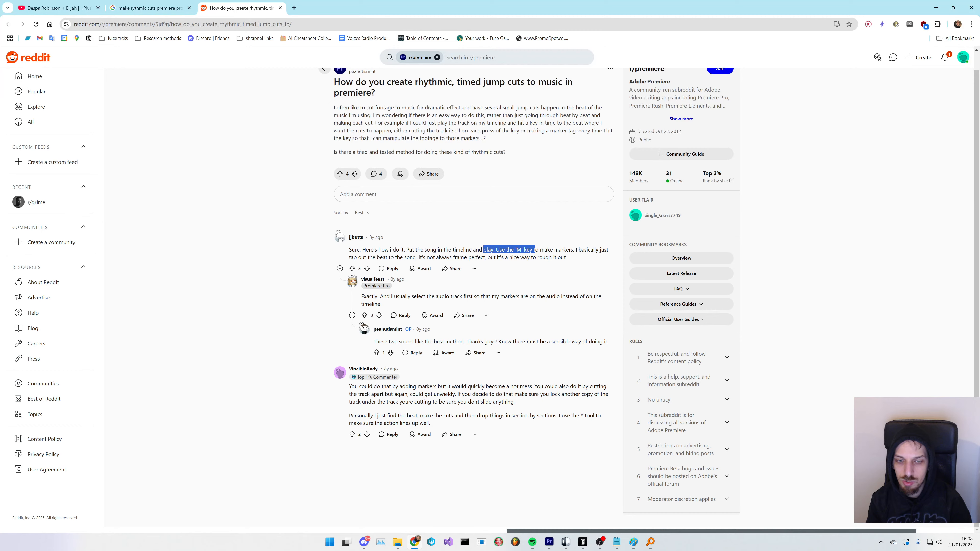
key(alt+Tab)
key(y)
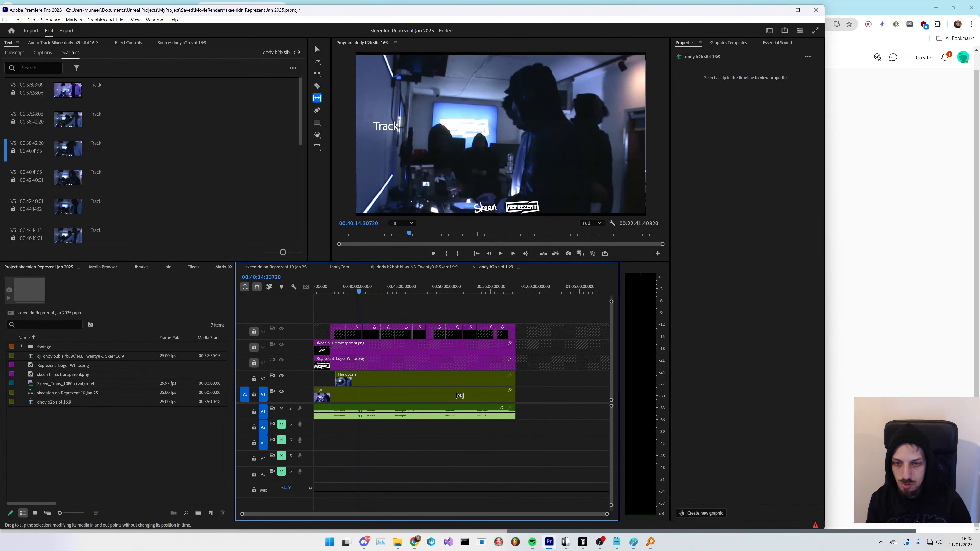
drag(459, 395, 468, 396)
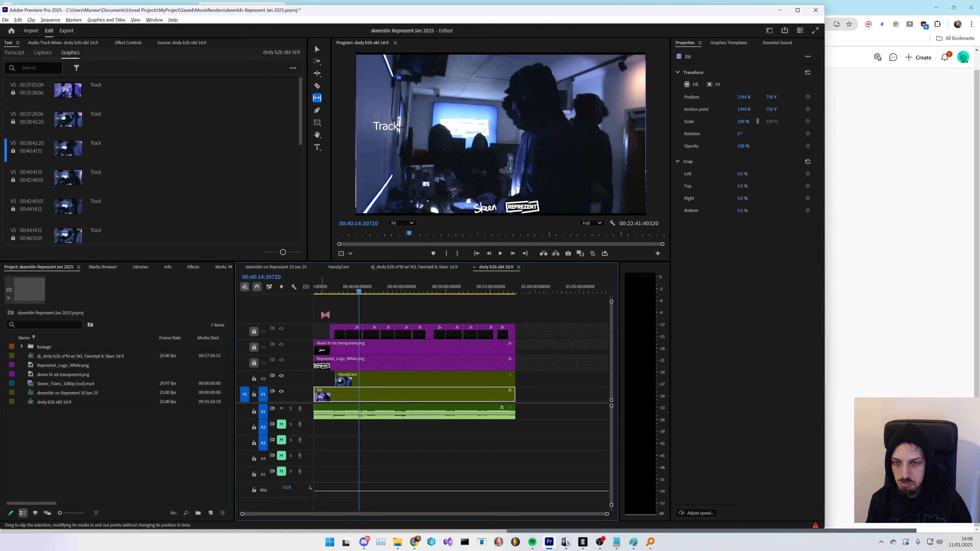
- Unlock the V5 track and try slipping a Track graphic segment, undoing the attempt
click(254, 331)
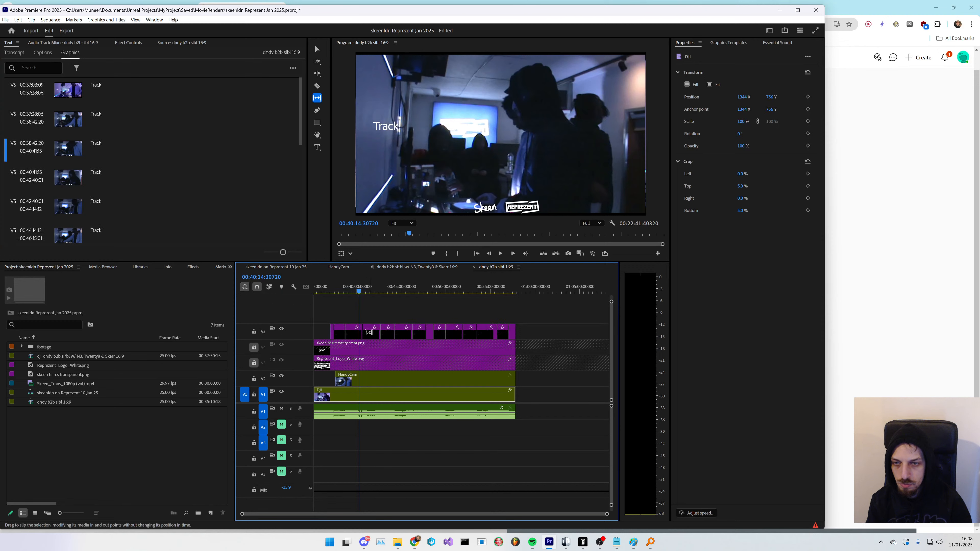
mouse_move(373, 333)
mouse_down()
mouse_move(354, 333)
mouse_move(374, 333)
mouse_up()
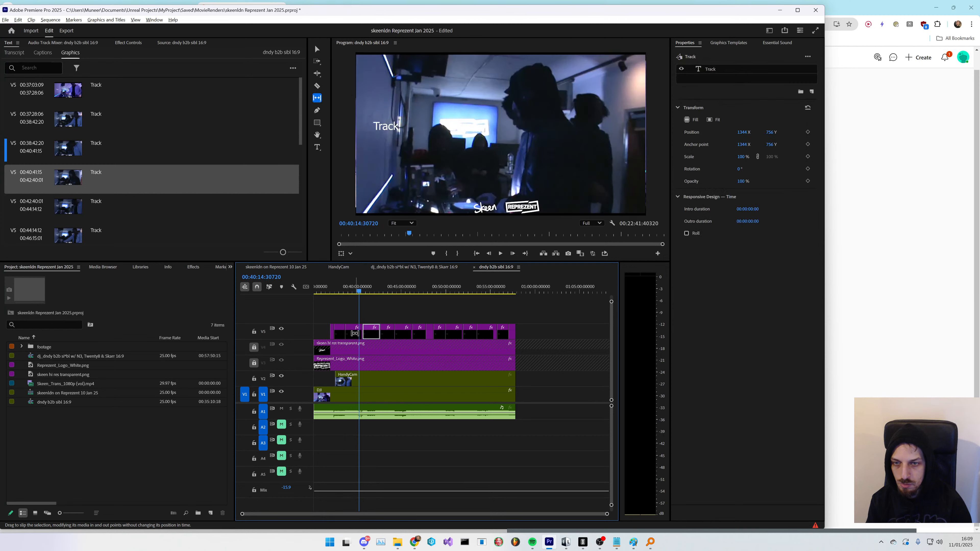
scroll(370, 332, up, 4)
key(ctrl+z)
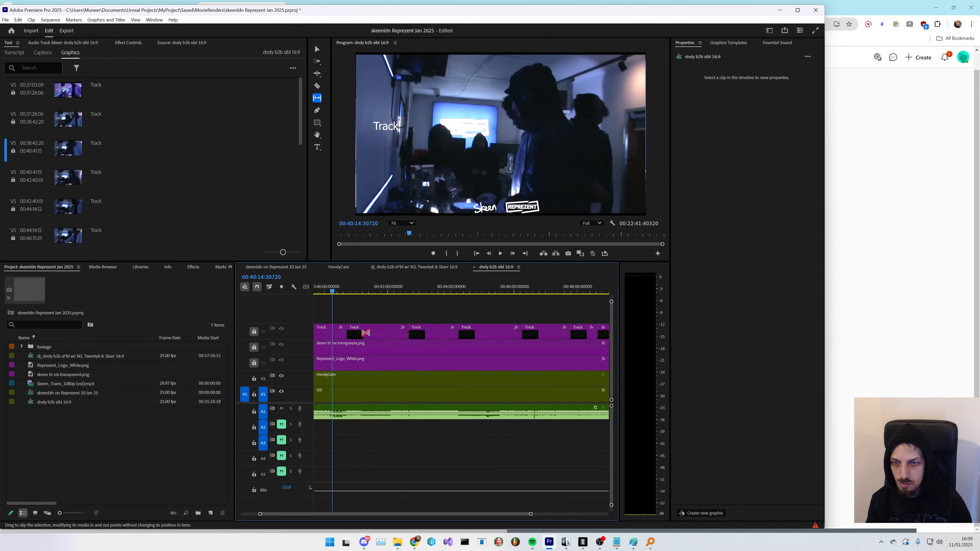
- Slip the Track graphic segment after 00:40:00 back and forth with the Slip tool
click(254, 332)
drag(372, 331, 286, 330)
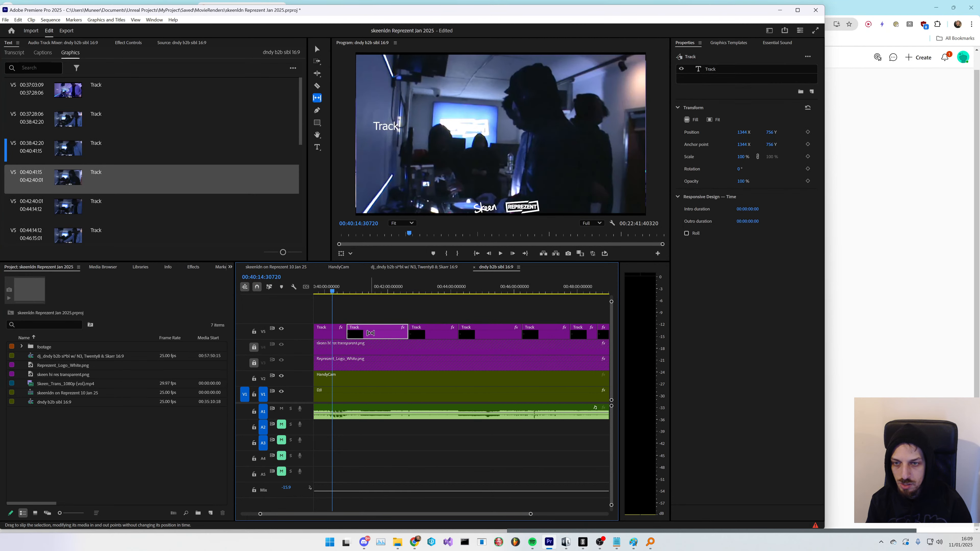
drag(371, 333, 468, 334)
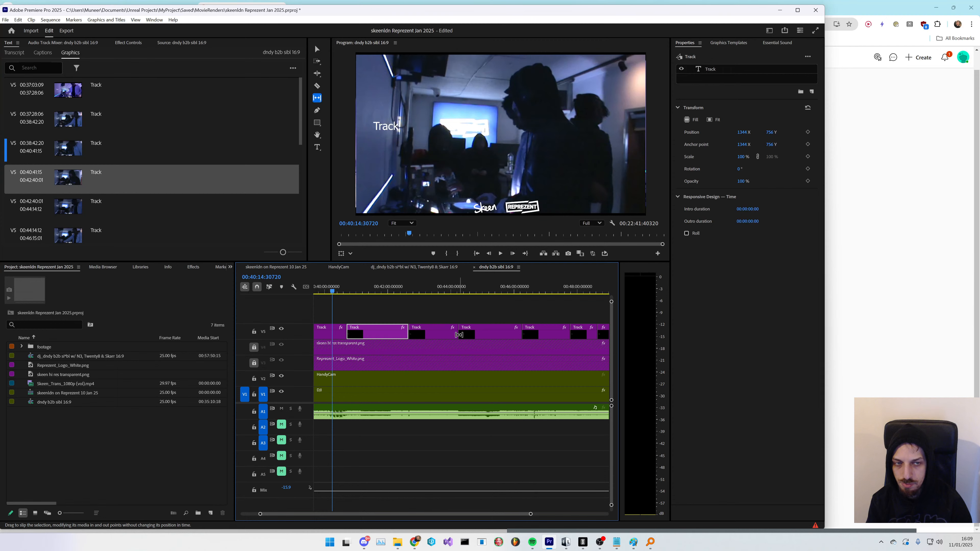
- Reread the Reddit replies about marking beats and cutting on them
key(alt+Tab)
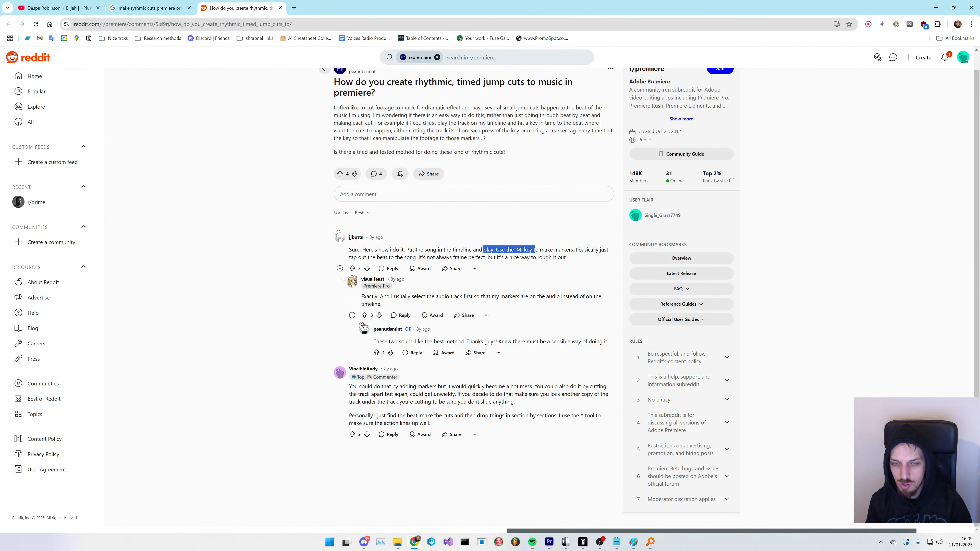
drag(537, 342, 437, 342)
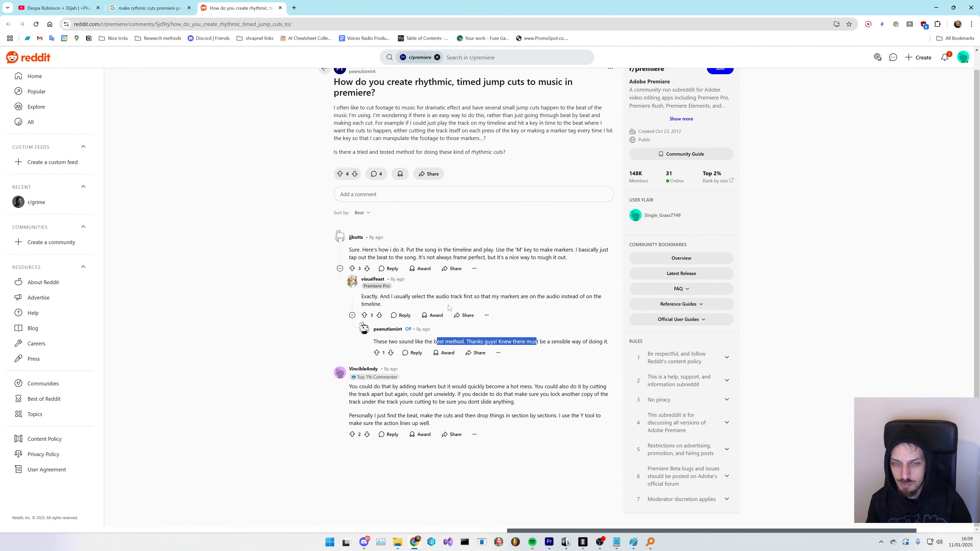
click(437, 342)
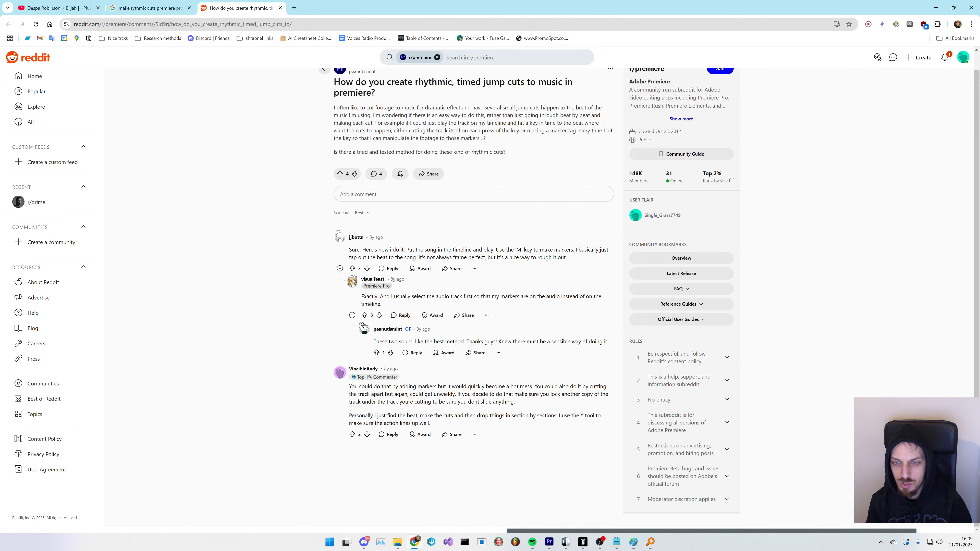
drag(380, 296, 409, 305)
click(410, 305)
key(alt+Tab)
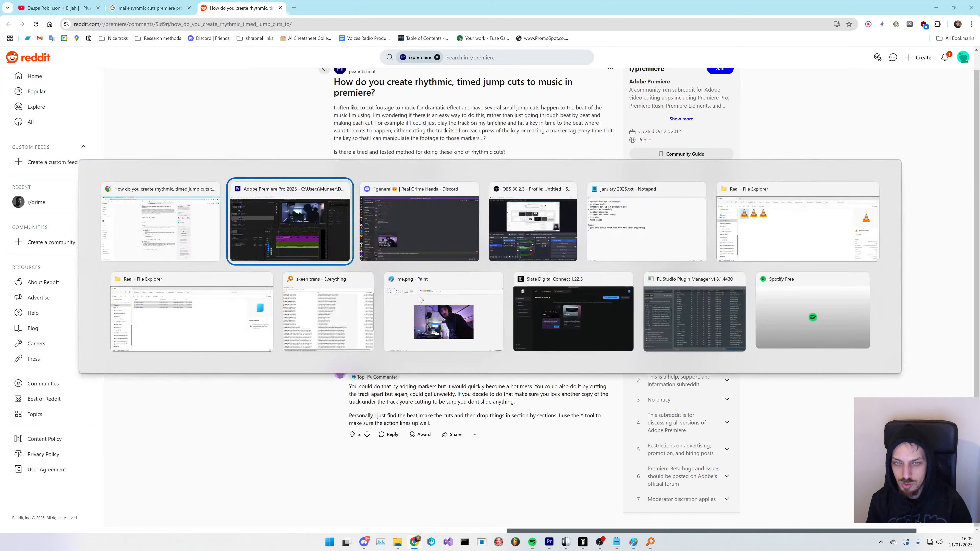
- Select the mastered audio clip on A1, scroll the timeline, and switch to the Razor tool
key(v)
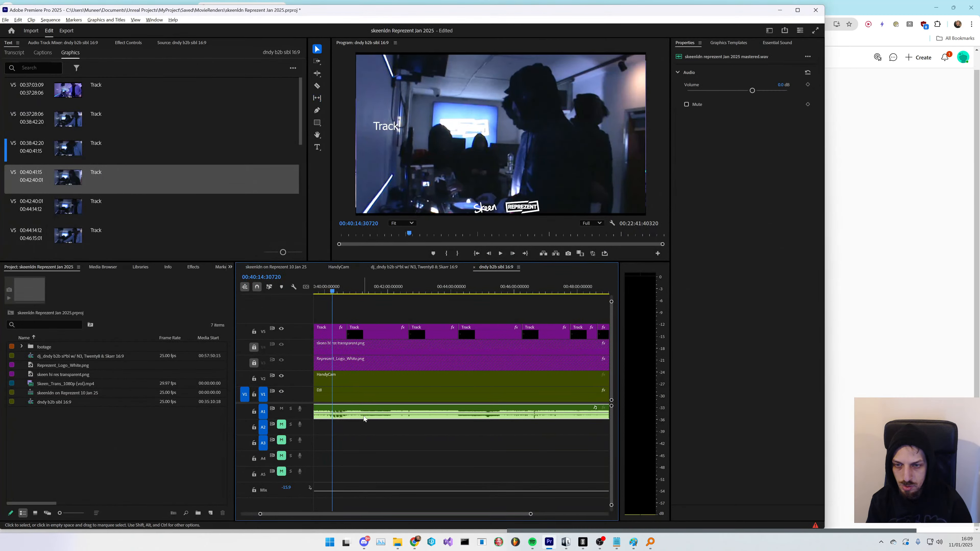
click(364, 416)
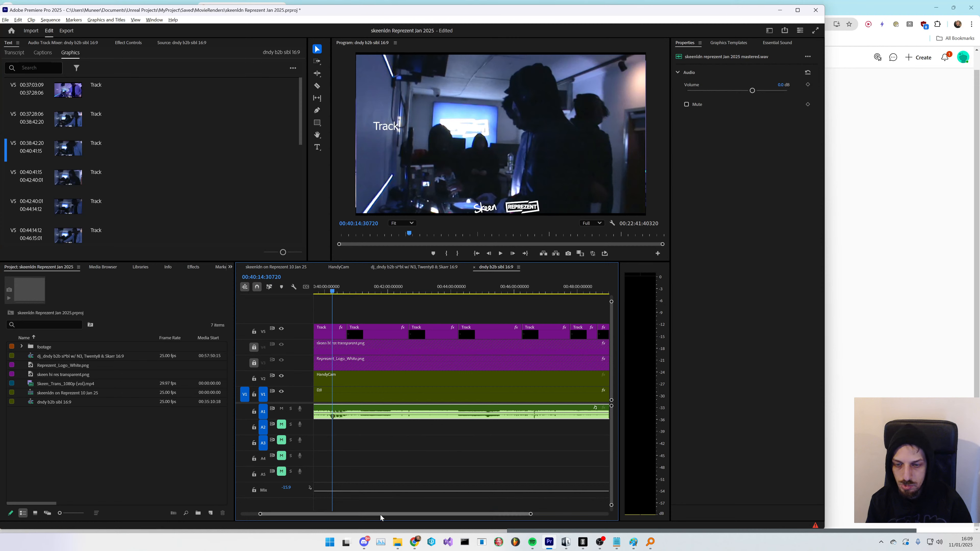
drag(381, 515, 368, 515)
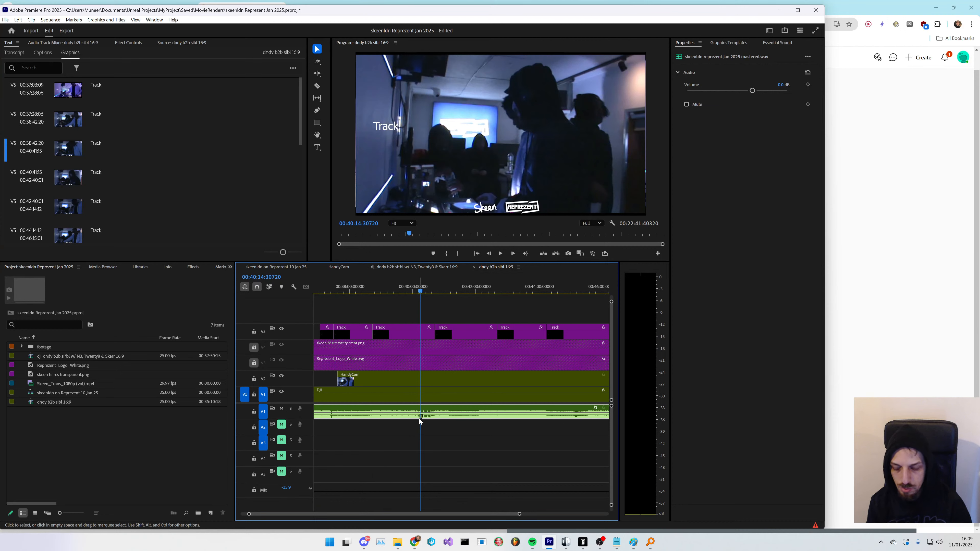
key(c)
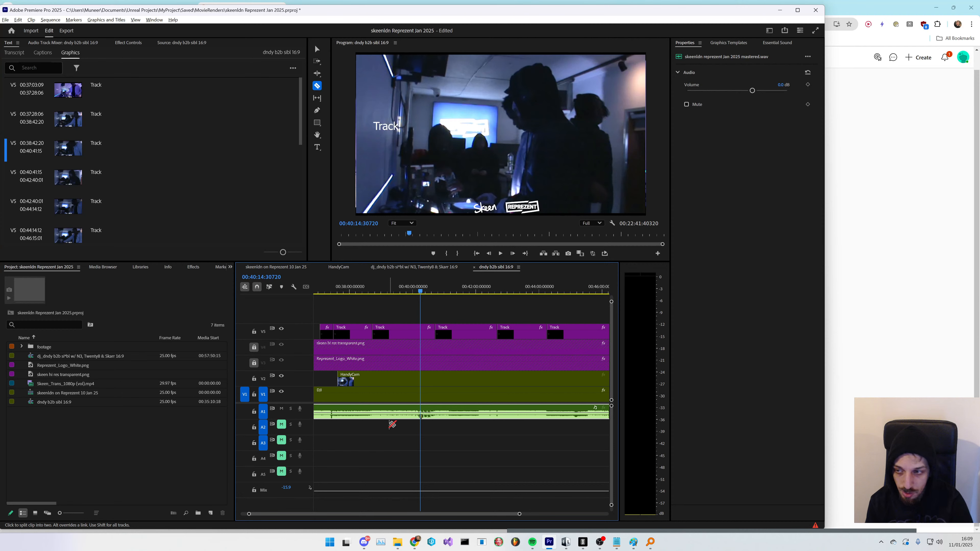
- Duplicate the dj_dndy b2b s*bl w/ N3, Twenty8 & Skarr 16:9 sequence in the project bin
click(103, 448)
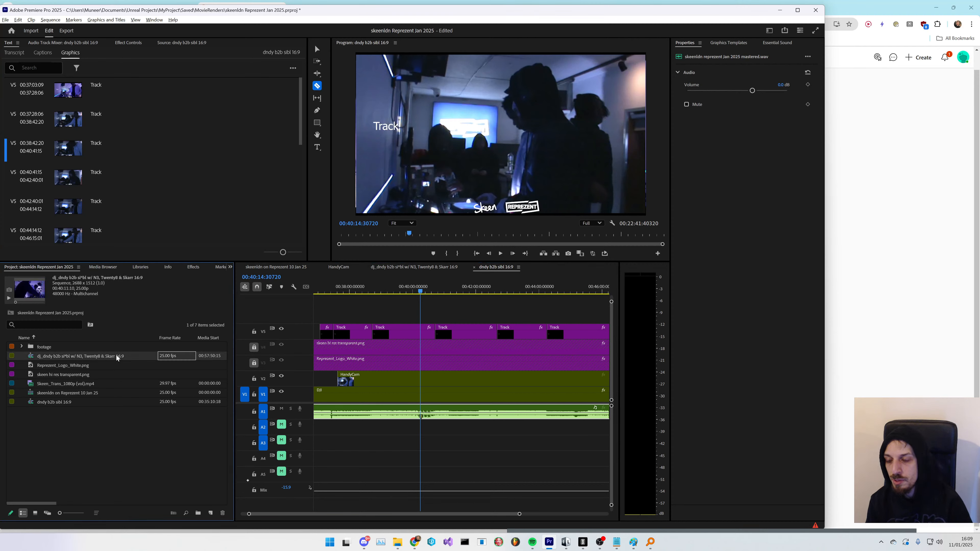
click(108, 356)
key(ctrl+c)
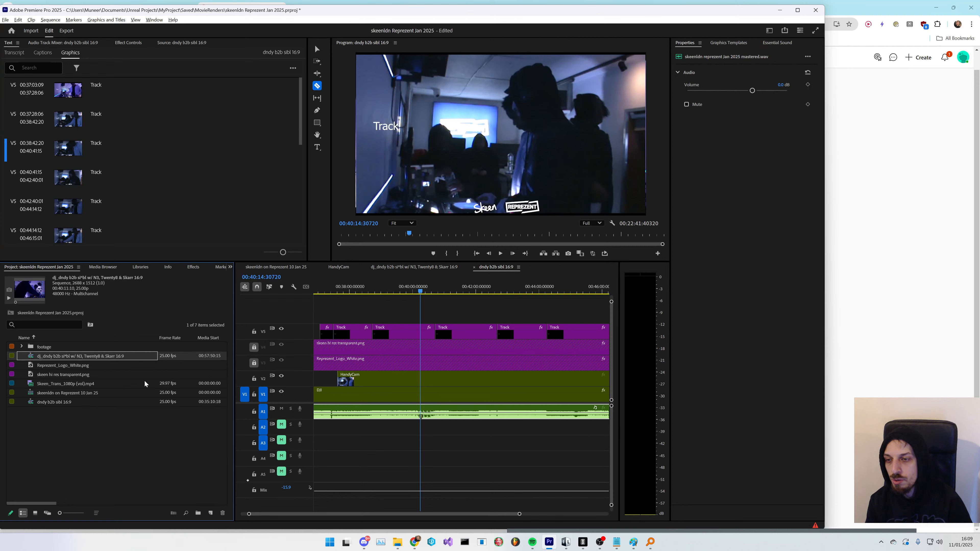
key(ctrl+v)
click(103, 400)
- Rename one copy of the sequence by appending "w/track list" to its name
click(110, 356)
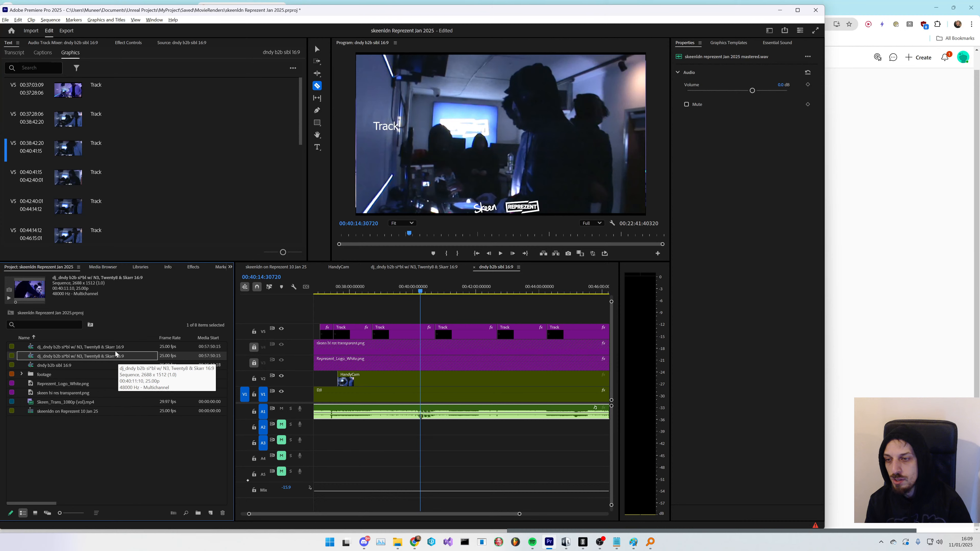
click(124, 347)
click(125, 347)
key(End)
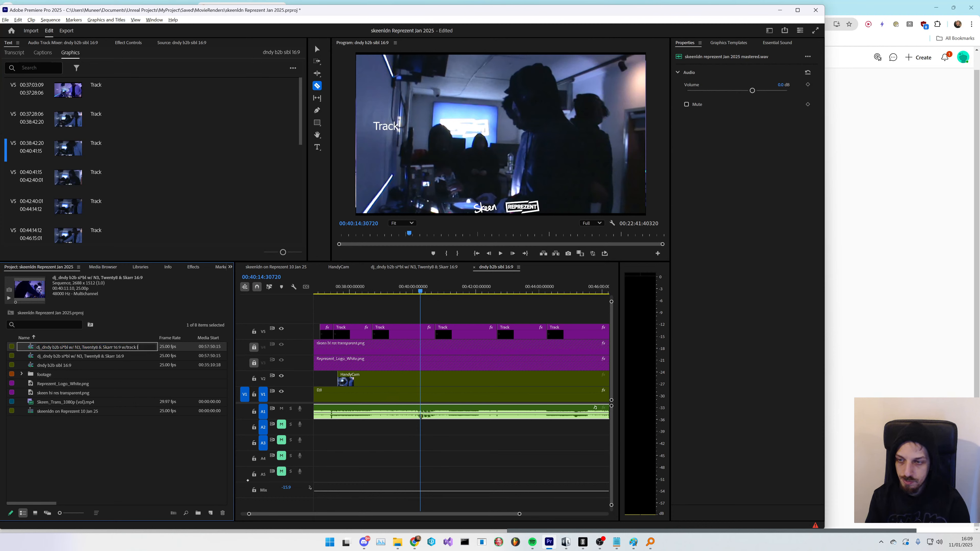
text(w/track list)
key(Return)
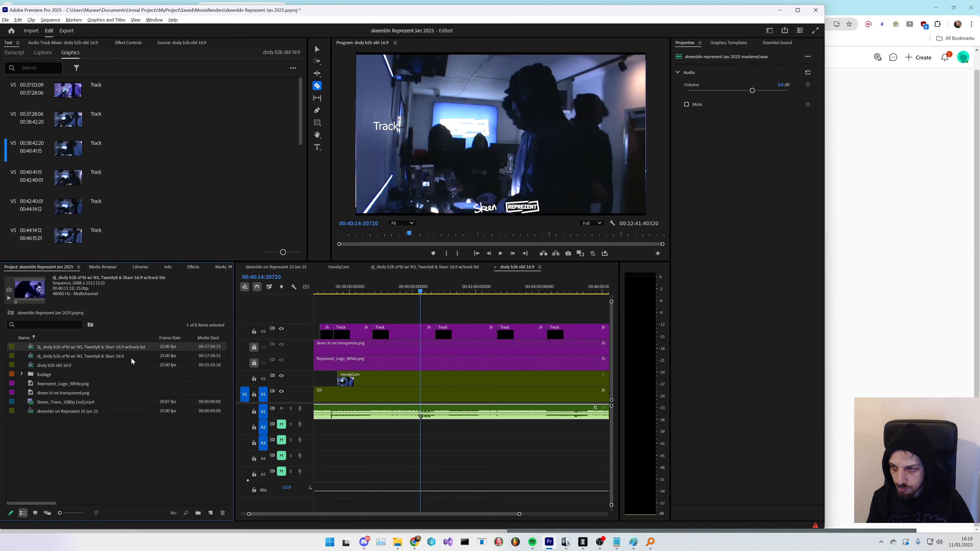
- Rename the other dj_dndy sequence by appending "w/tracklist" to its name
click(127, 356)
click(128, 357)
key(End)
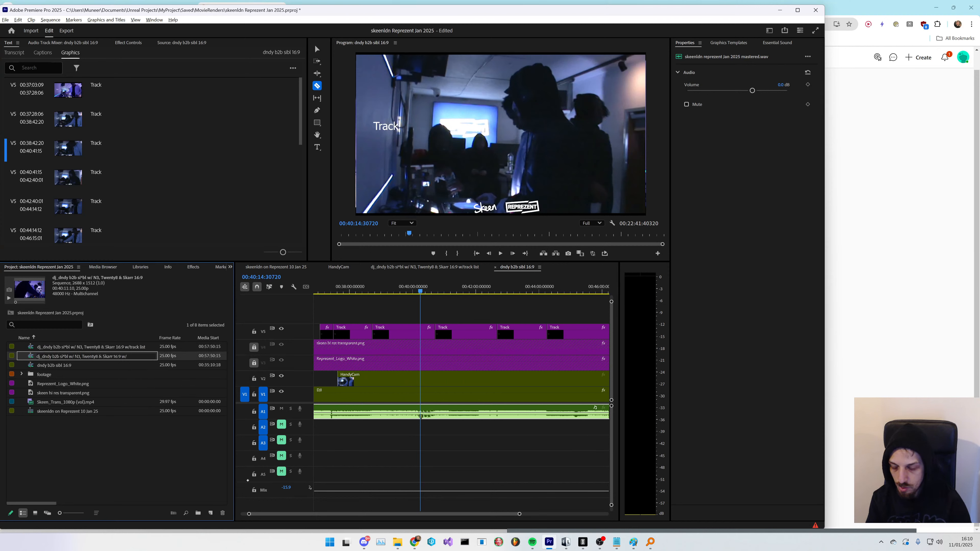
text(w/tracklist)
key(Return)
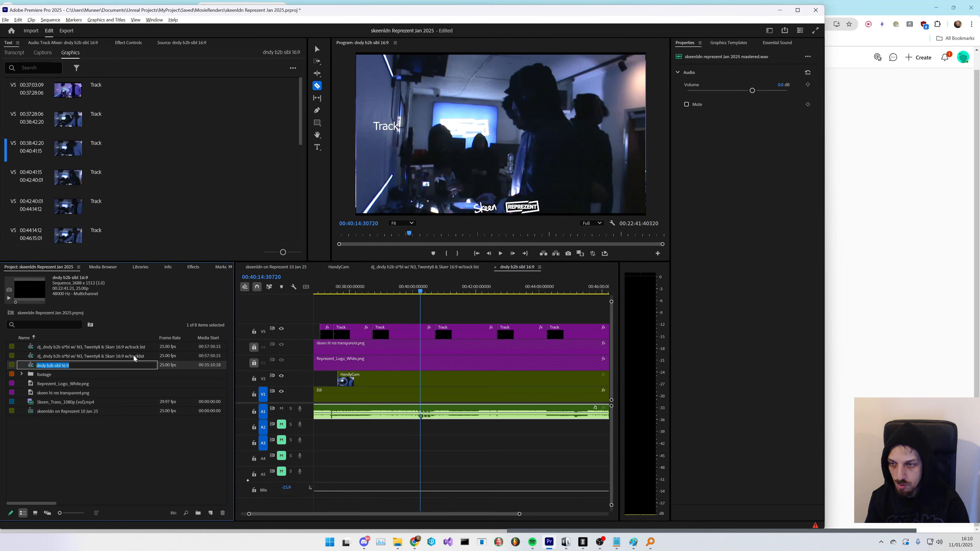
- Open both dj_dndy sequences and correct their name endings to "w/ tracklist"
double_click(137, 349)
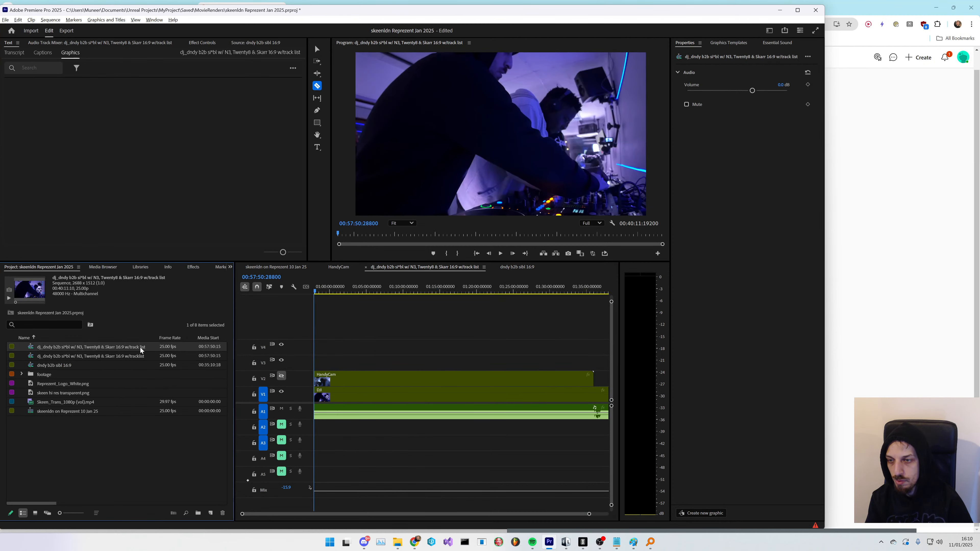
click(140, 348)
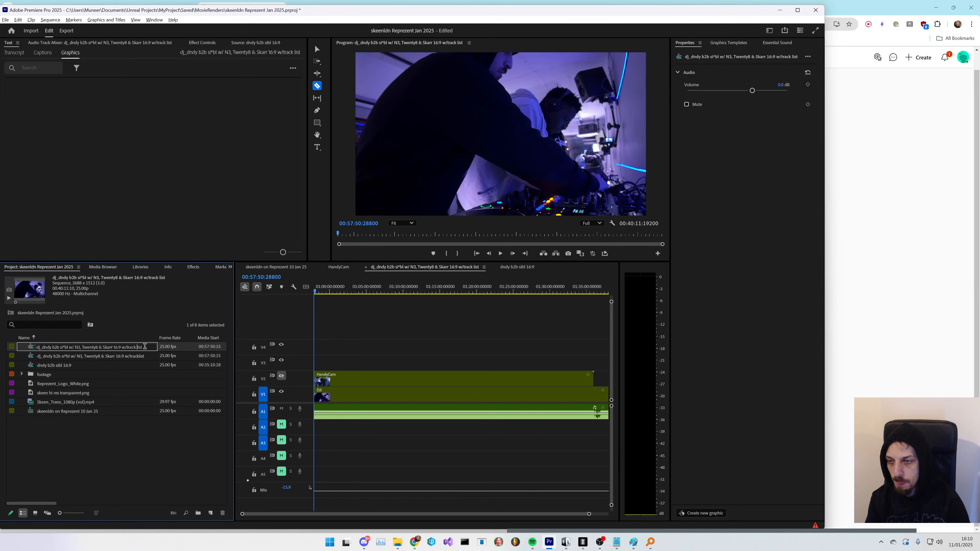
key(BackSpace)
key(Return)
click(128, 347)
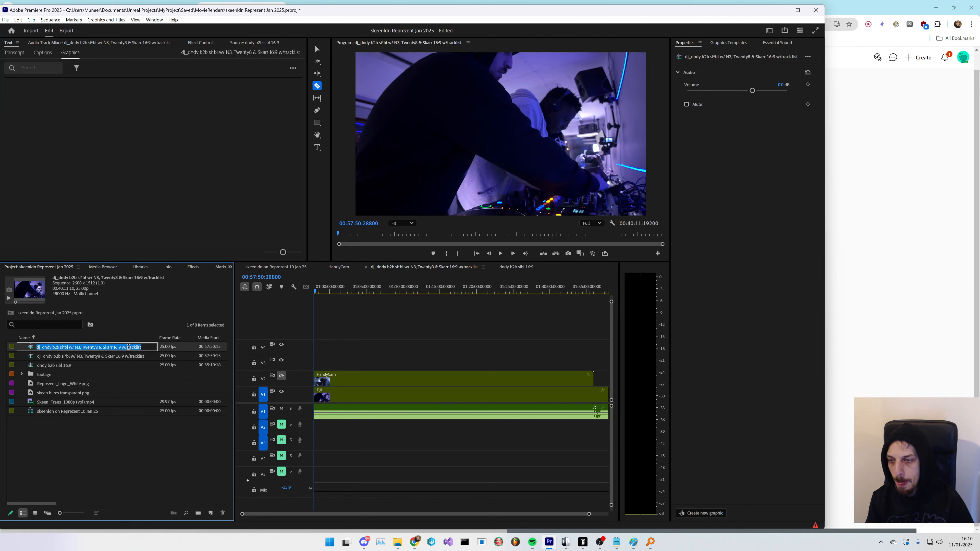
click(129, 348)
key(Tab)
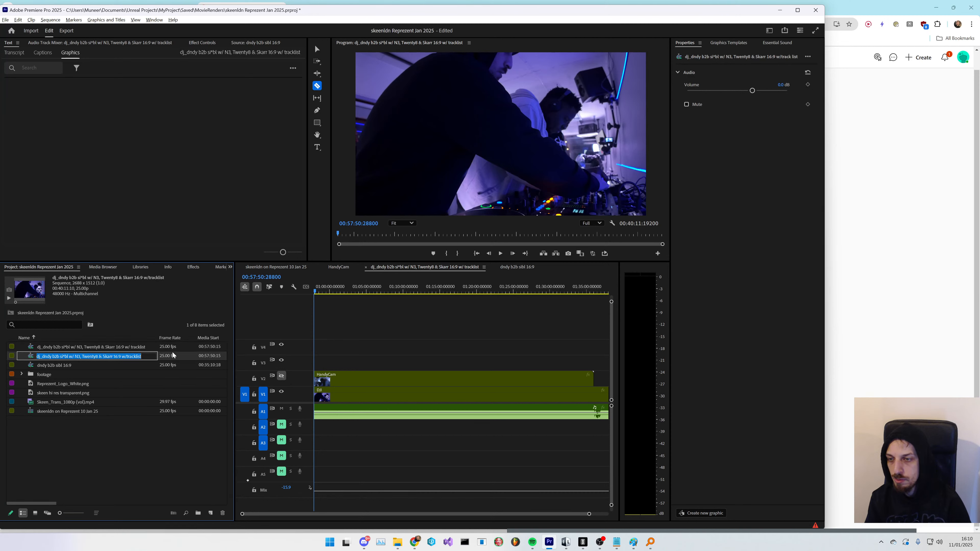
click(129, 357)
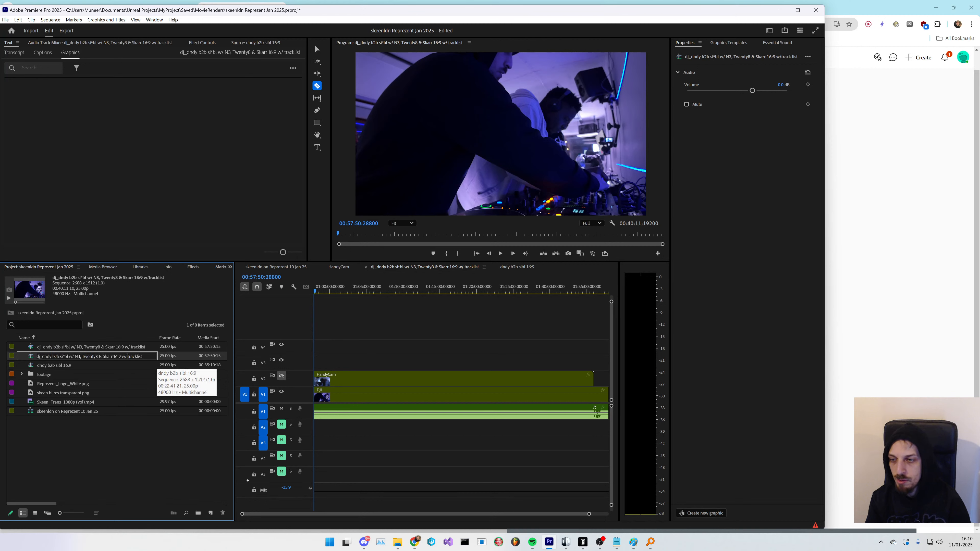
key(Tab)
click(97, 446)
double_click(119, 358)
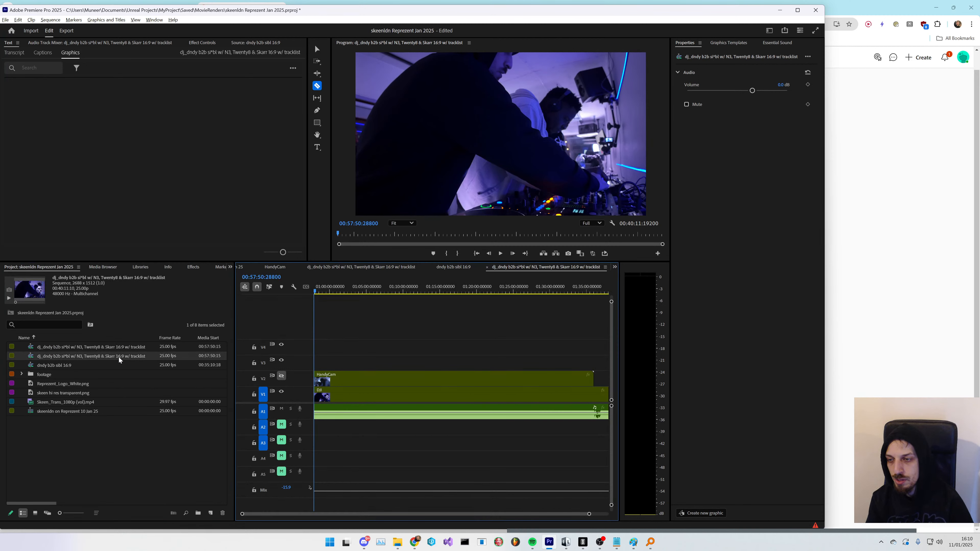
click(110, 457)
click(124, 349)
click(128, 358)
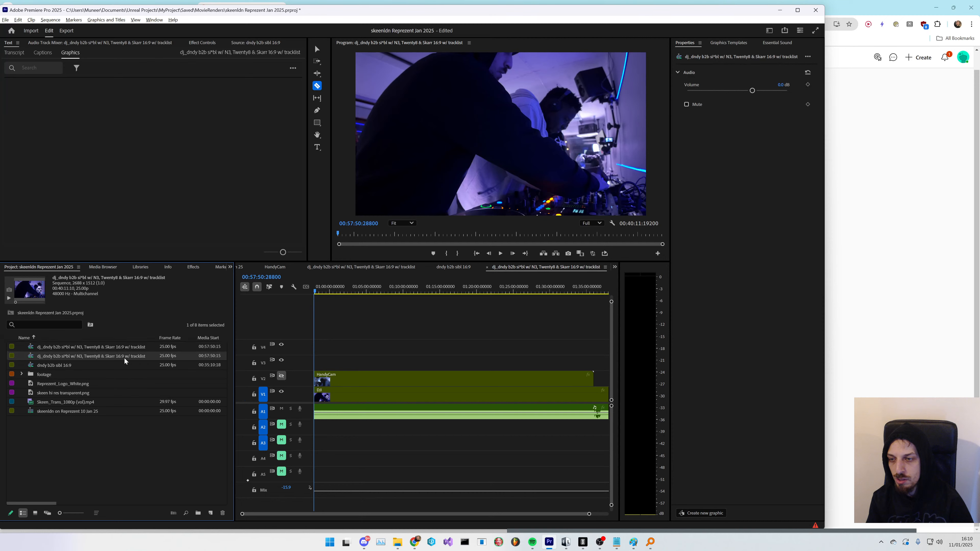
- Set the open dj_dndy sequence's frame size to 1512 horizontal by 2688 vertical in Sequence Settings, accepting preview deletion
click(54, 21)
click(56, 29)
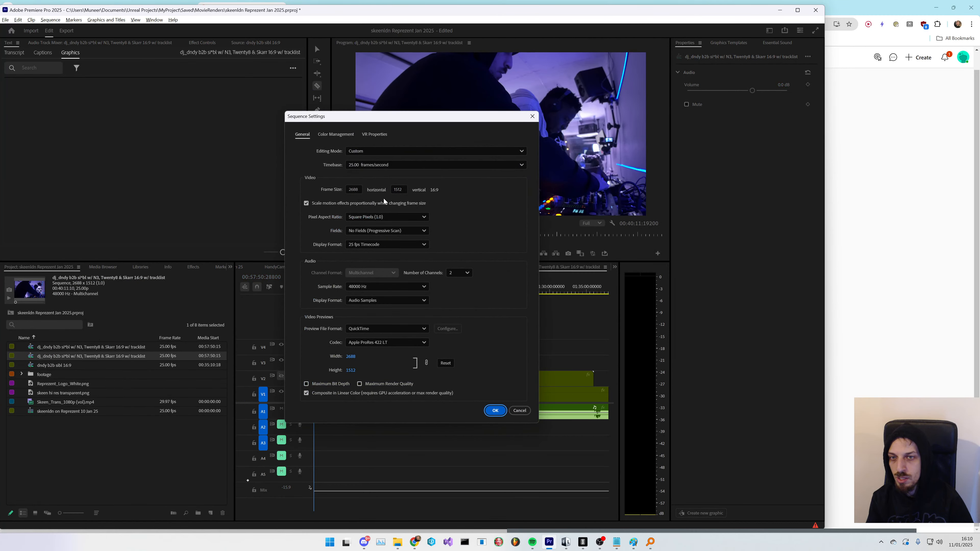
double_click(355, 190)
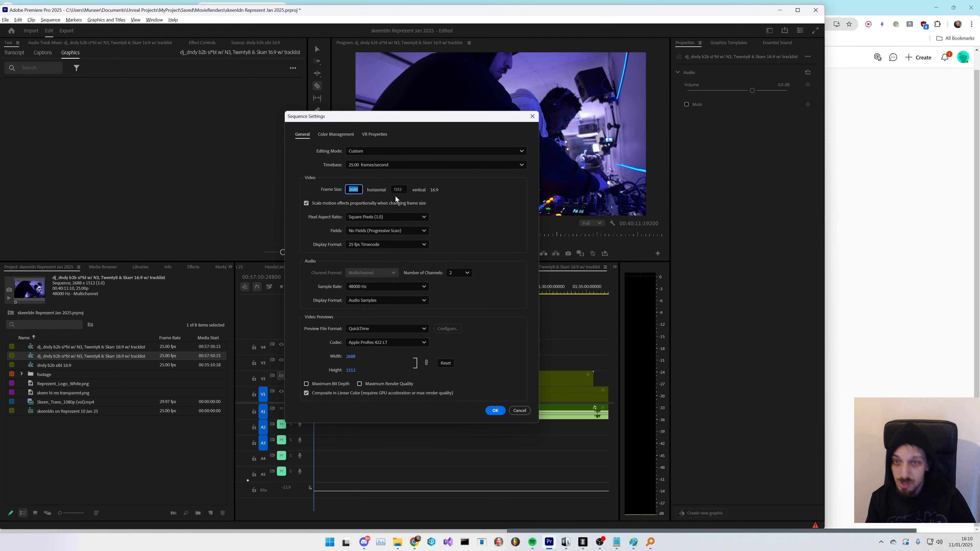
text(1512)
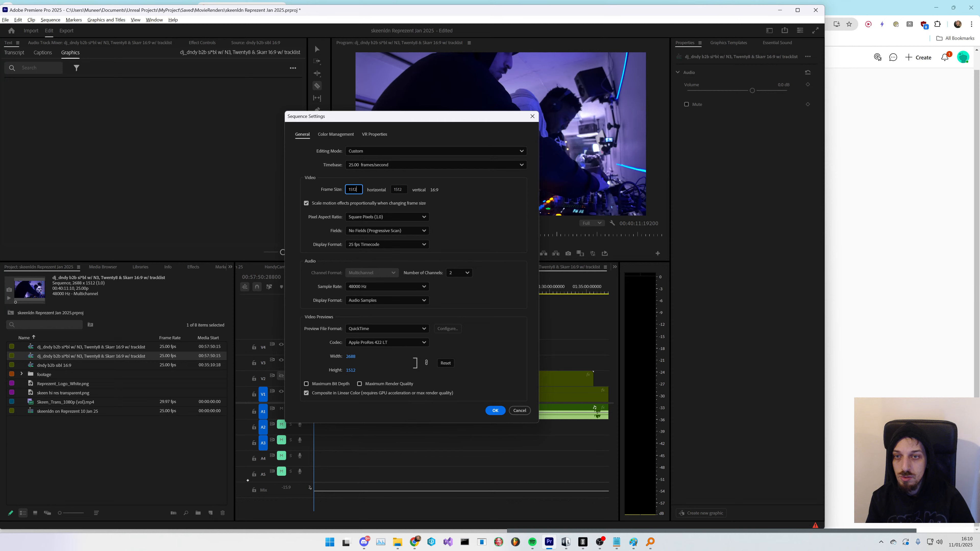
click(401, 190)
double_click(402, 190)
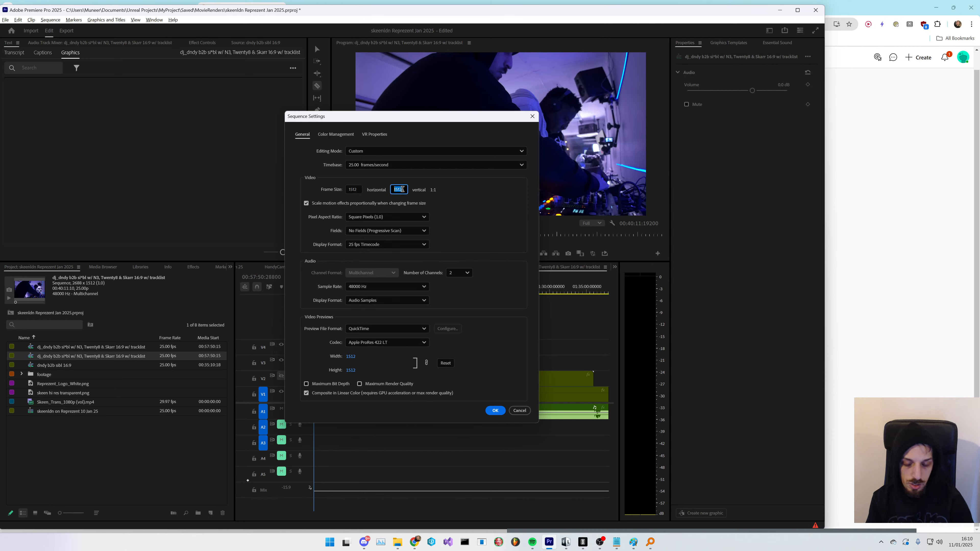
key(BackSpace)
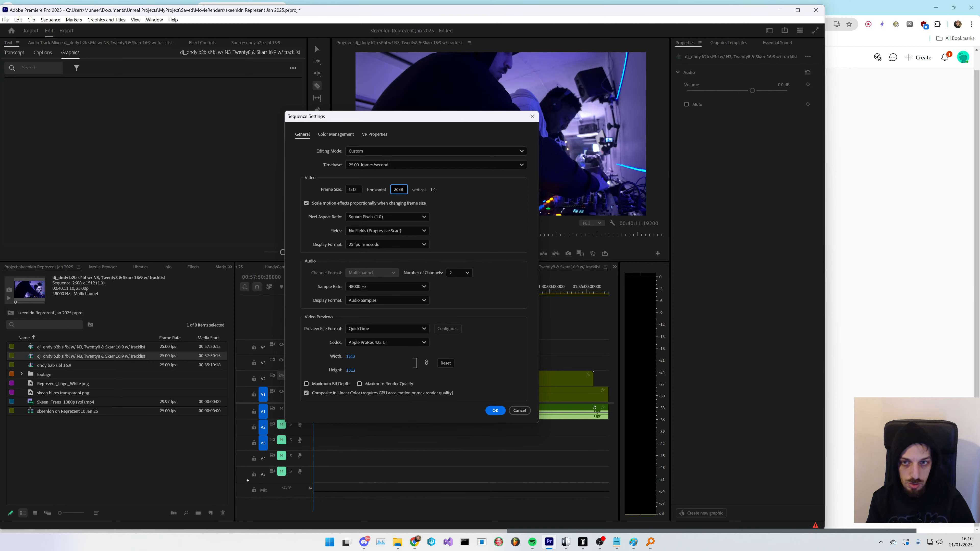
text(2688)
click(495, 411)
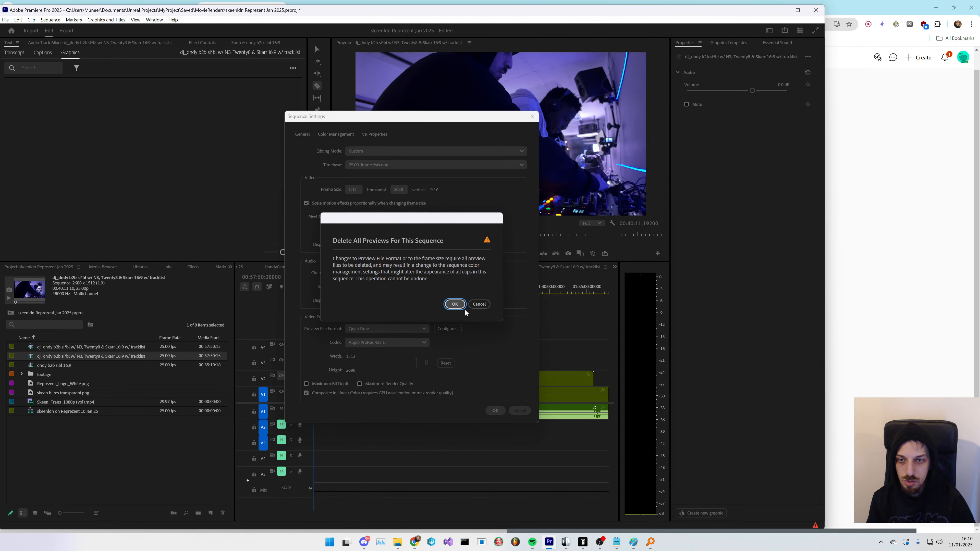
click(453, 302)
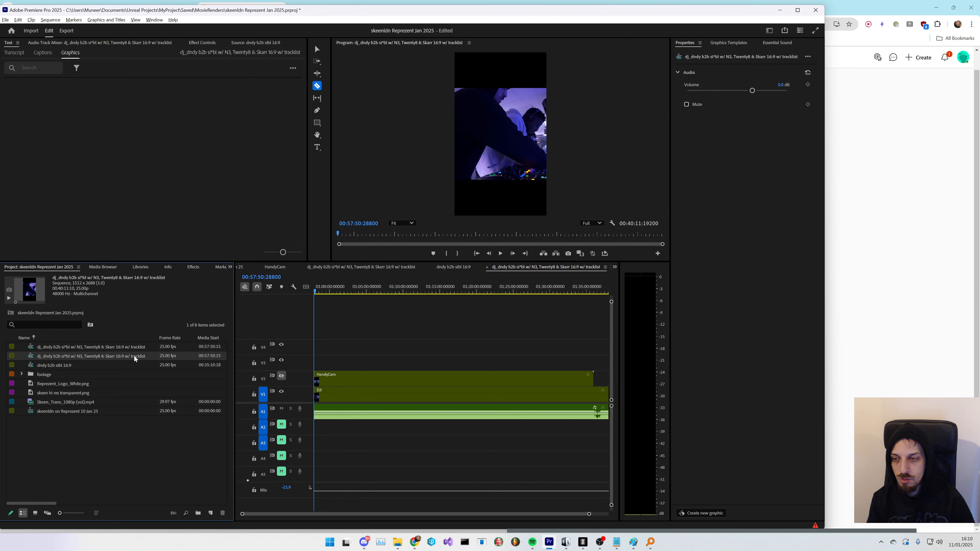
- Switch to the Selection tool and open the dj_dndy sequence, then the dndy b2b sibl 16:9 sequence, to compare them
click(103, 431)
click(125, 357)
key(v)
drag(527, 338, 336, 433)
click(147, 457)
double_click(117, 348)
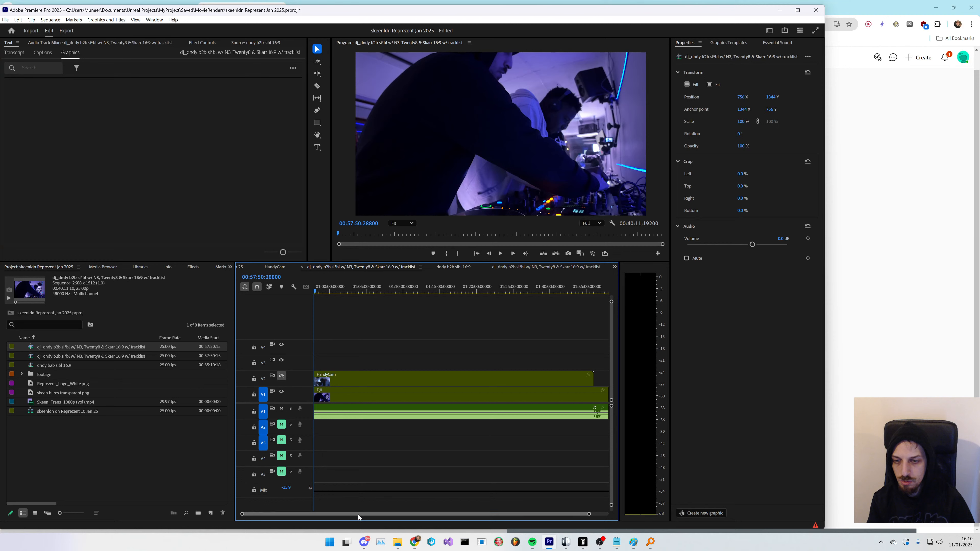
click(119, 445)
click(98, 412)
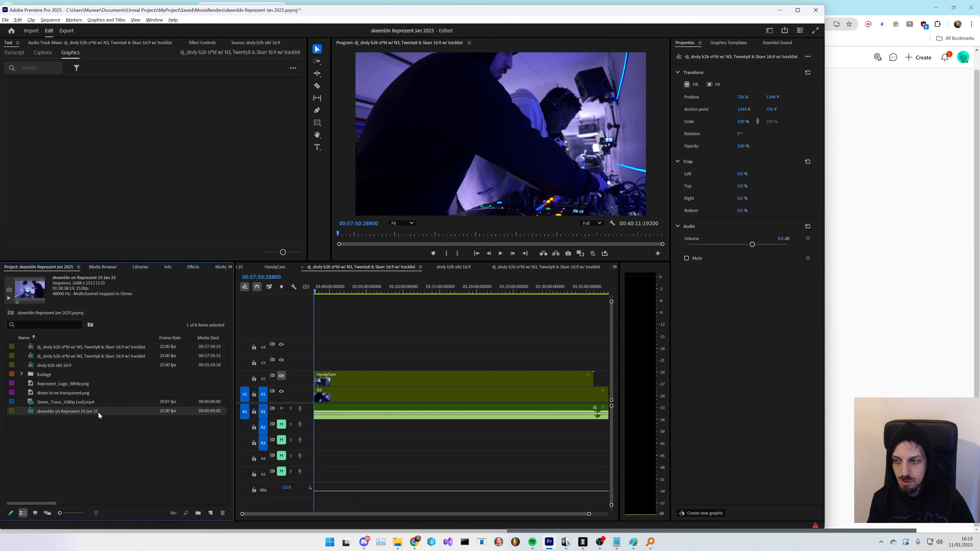
double_click(86, 367)
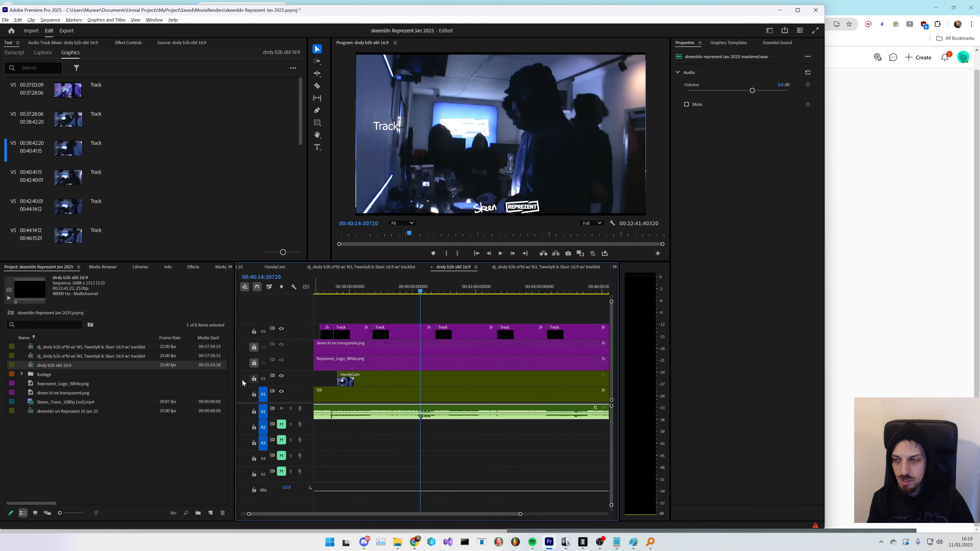
- Delete the duplicate dj_dndy "w/ tracklist" sequence from the project bin
click(122, 357)
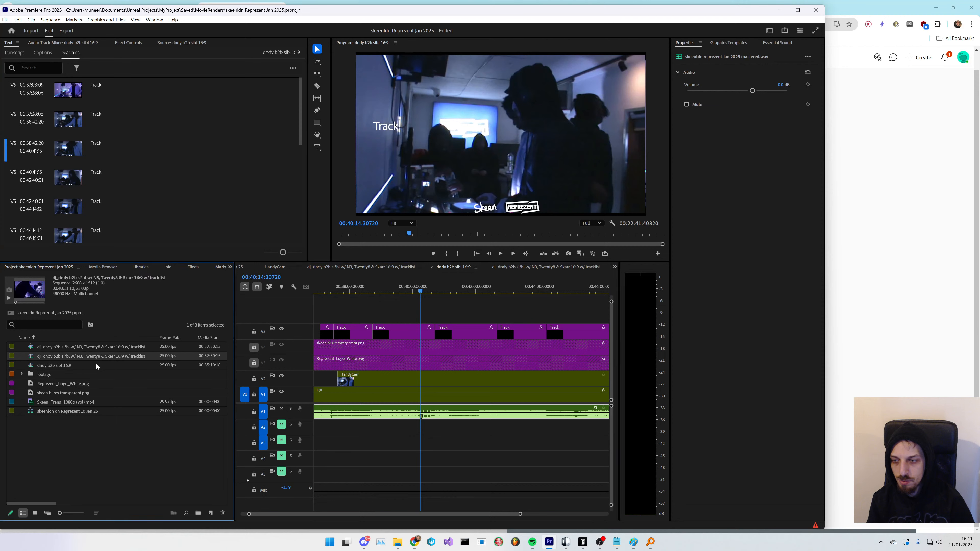
click(124, 356)
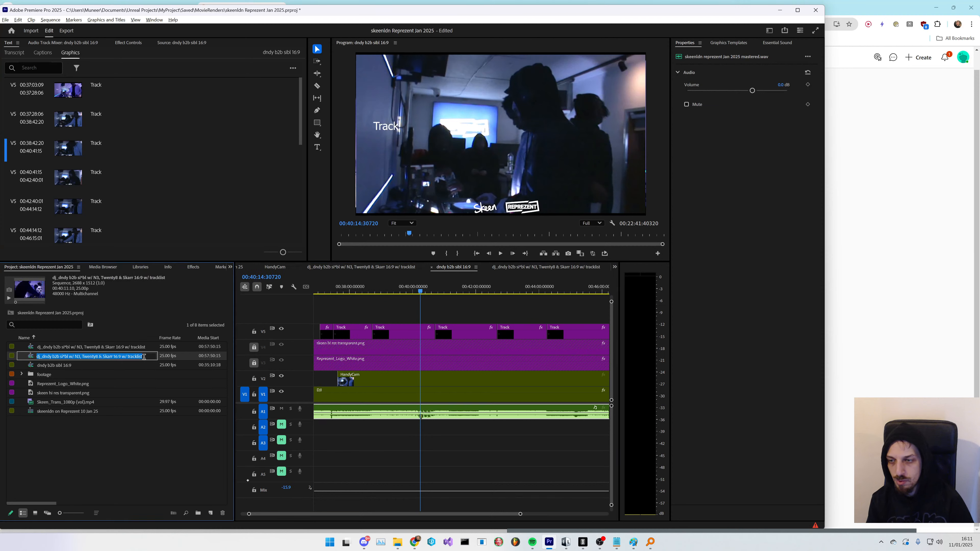
click(120, 375)
click(112, 355)
key(Delete)
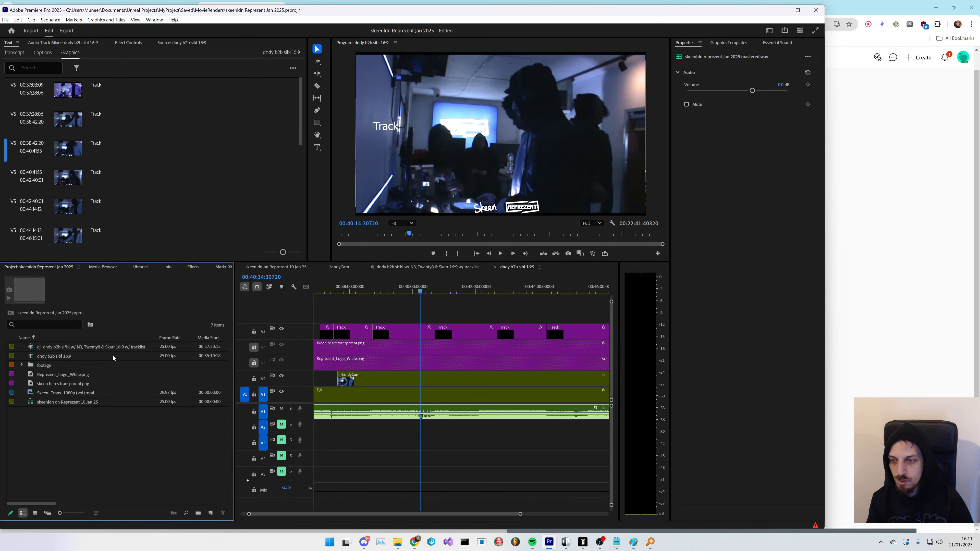
- Remove "w/ tracklist" from the remaining dj_dndy sequence's name
double_click(123, 349)
click(127, 347)
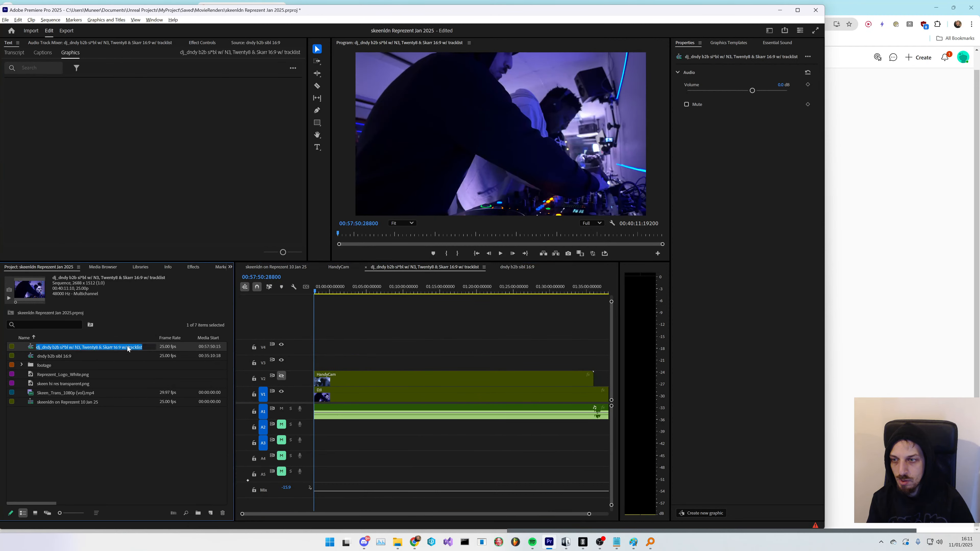
click(128, 347)
drag(127, 348, 159, 350)
key(BackSpace)
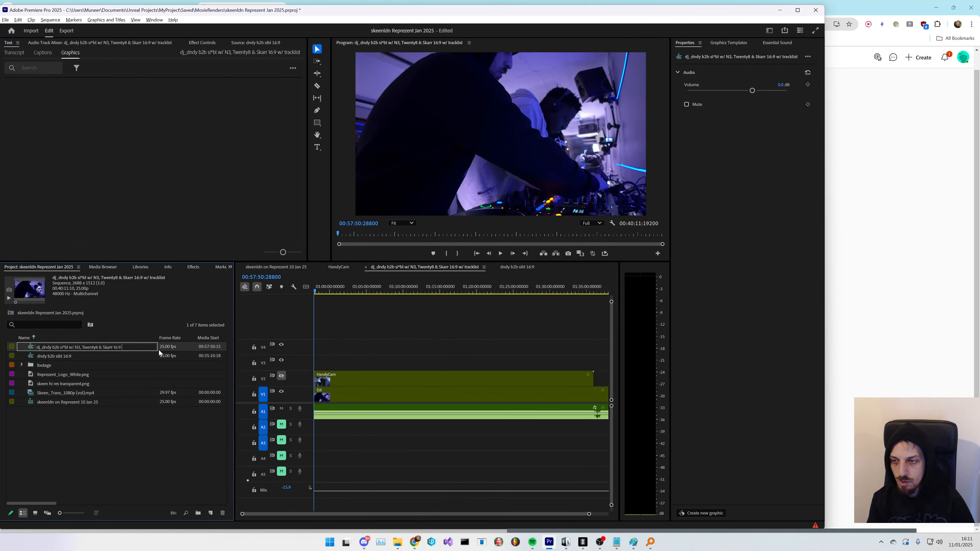
key(Return)
- Rename the dndy b2b sibl 16:9 sequence to "dndy b2b sibl 16:9 w/ tracklist"
click(114, 356)
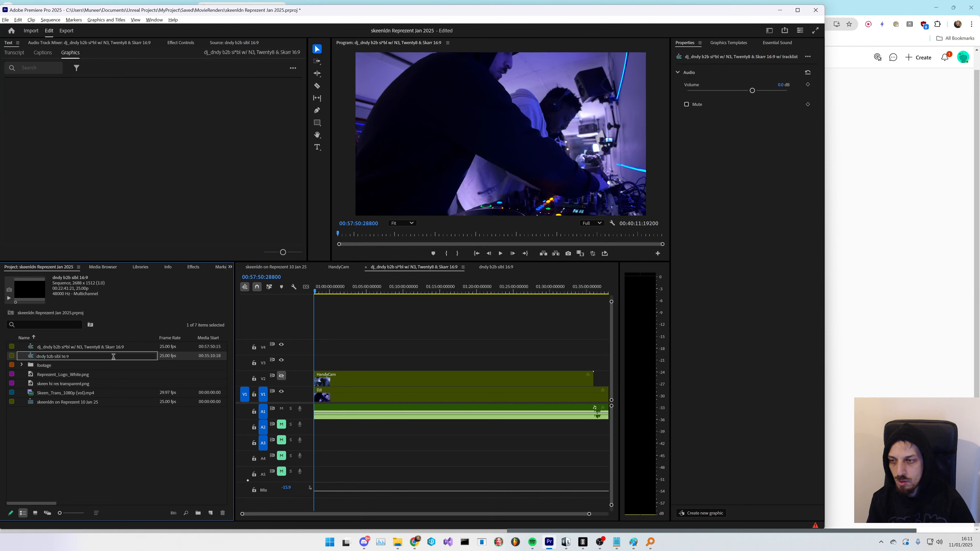
text(w/ tracklist)
key(Return)
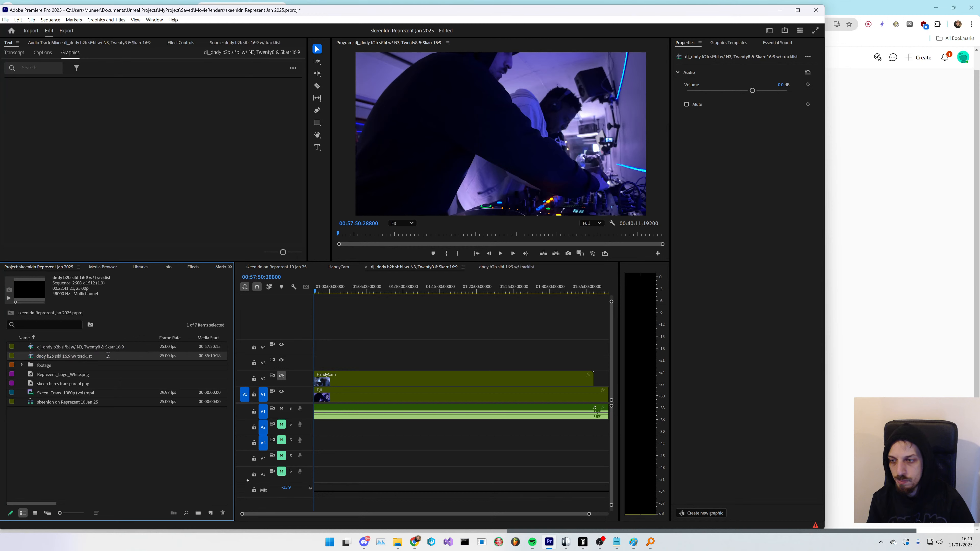
- Duplicate the dndy b2b sibl 16:9 w/ tracklist sequence in the project bin
click(111, 375)
click(95, 355)
key(ctrl+c)
key(ctrl+v)
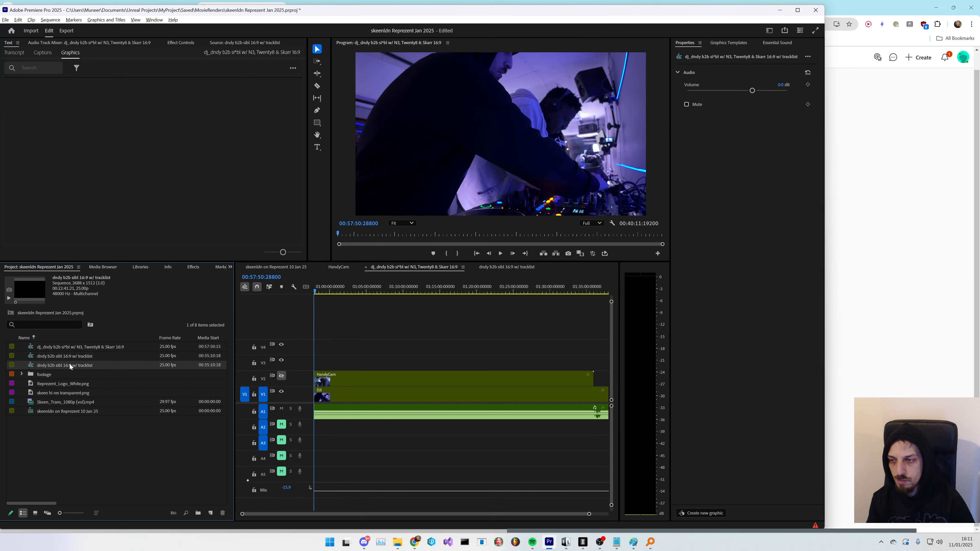
- Rename the duplicated sequence to "dndy b2b sibl 9:16 w/ tracklist"
click(70, 365)
click(66, 366)
key(BackSpace)
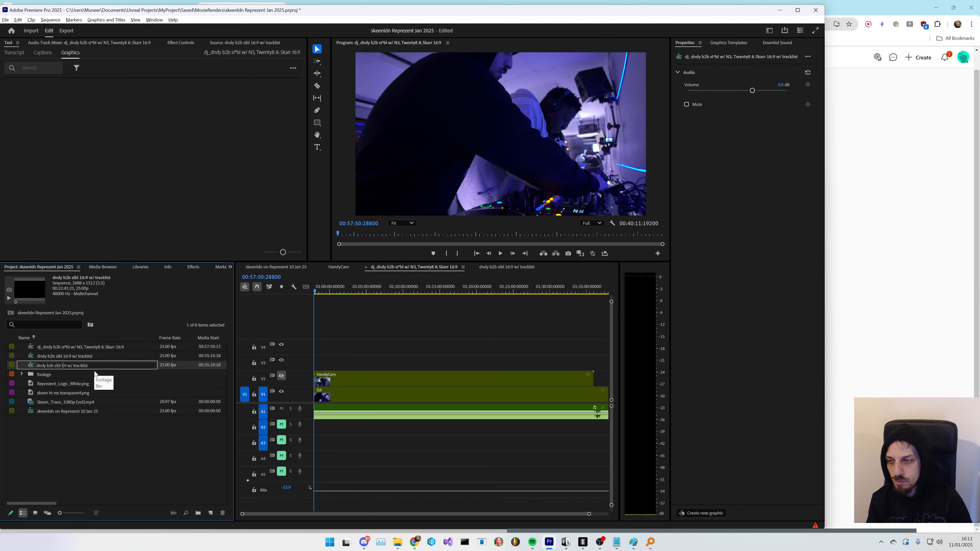
key(BackSpace)
text(9)
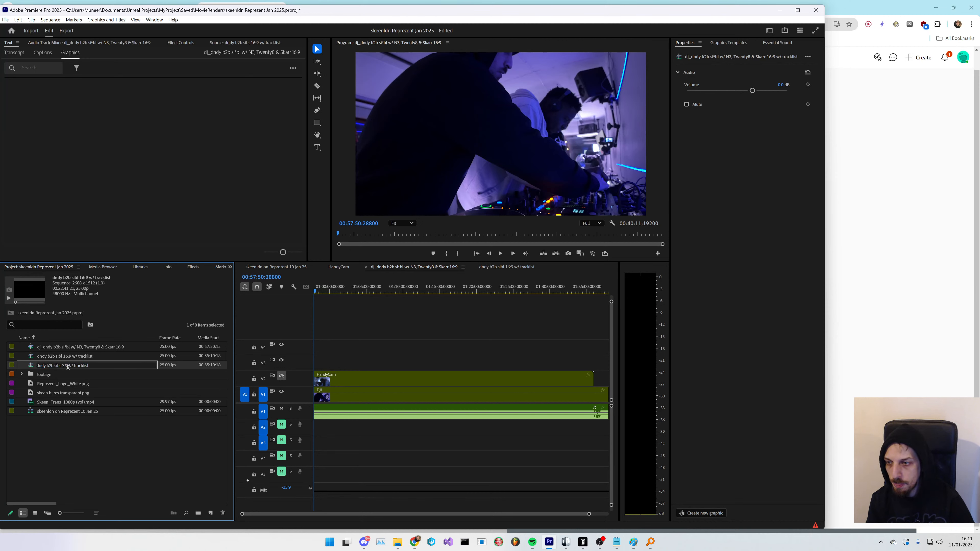
key(Right)
key(Delete)
text(16)
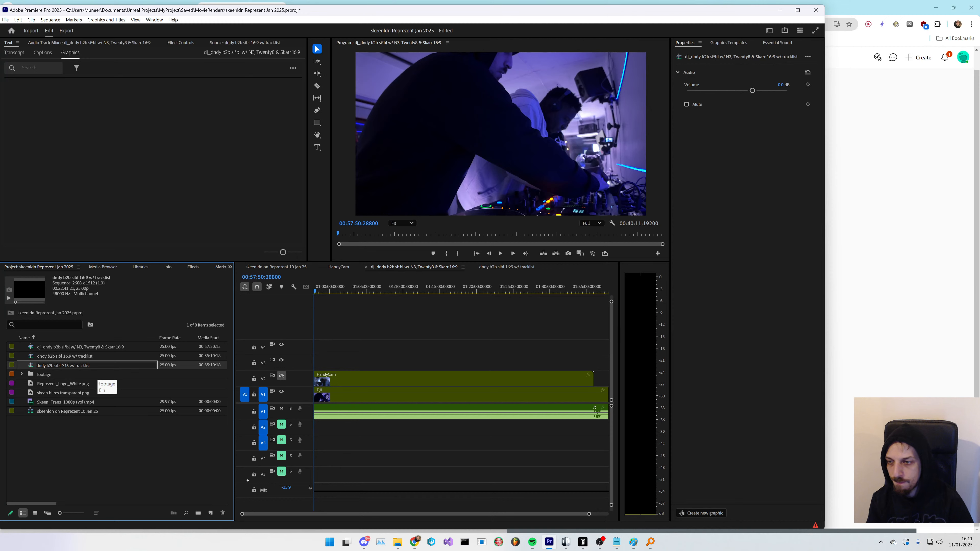
key(Return)
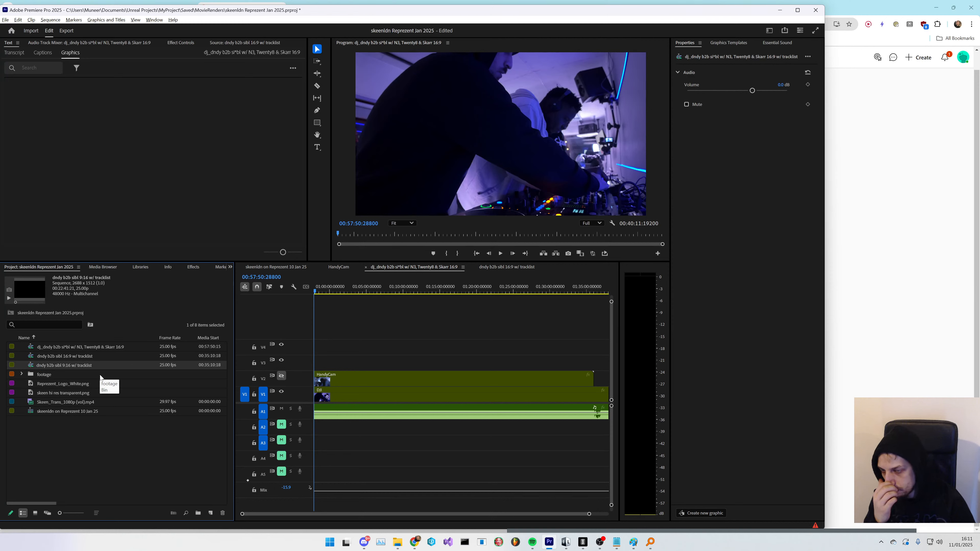
- Set the 9:16 sequence's frame size to 1512 by 2688 in Sequence Settings, accepting the preview deletion
click(87, 367)
click(104, 376)
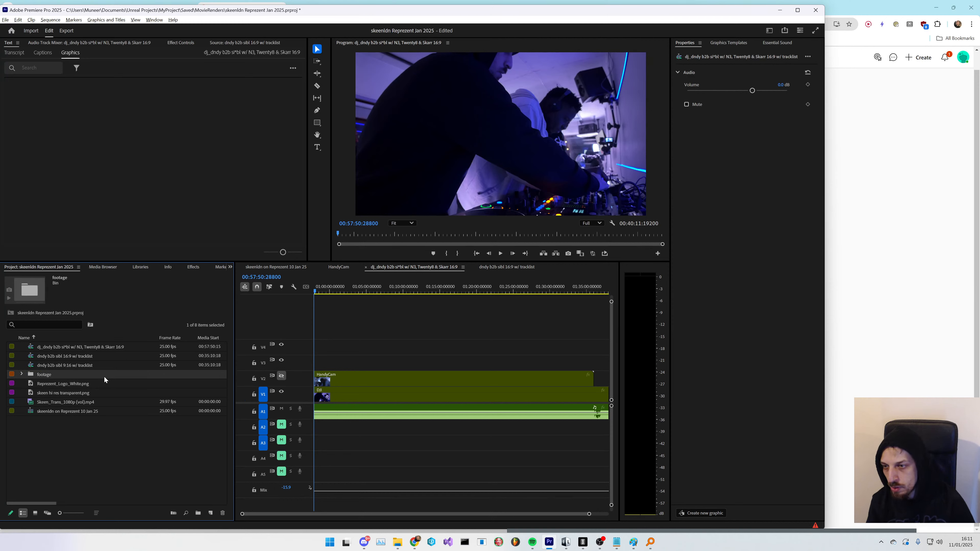
click(103, 365)
click(50, 19)
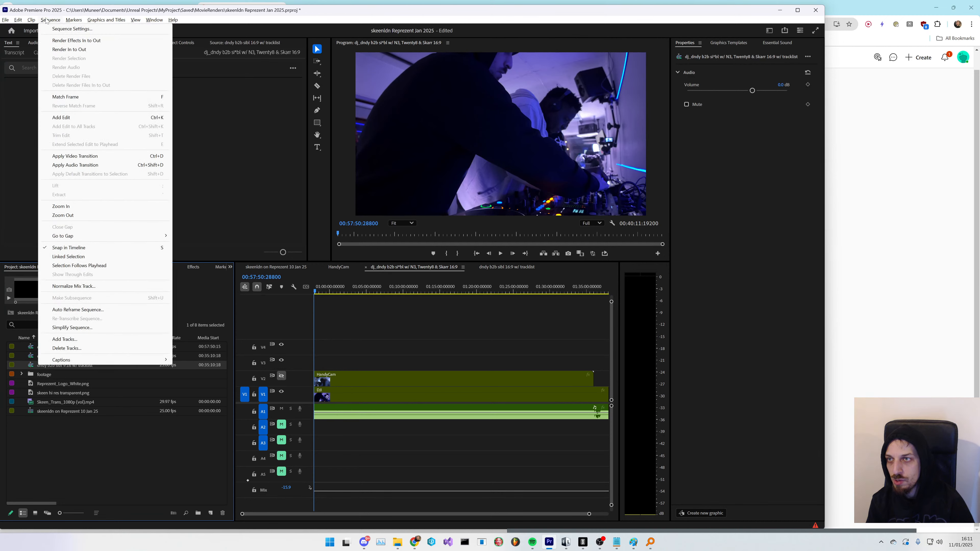
click(55, 28)
click(358, 189)
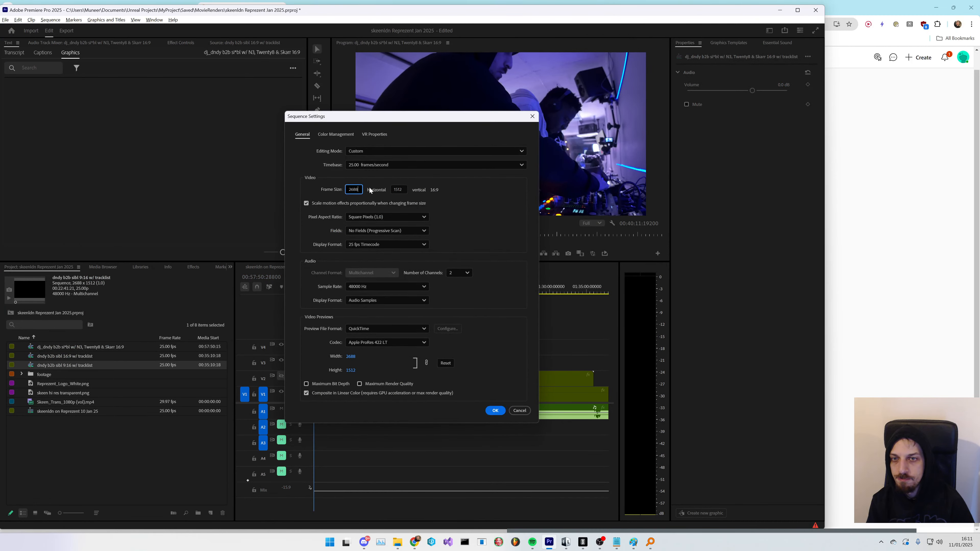
drag(364, 190, 335, 193)
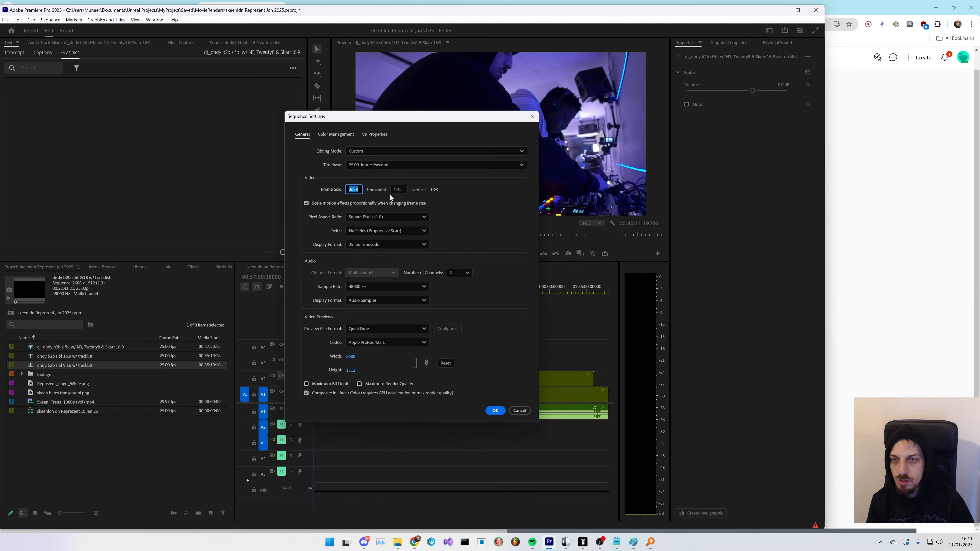
text(1512)
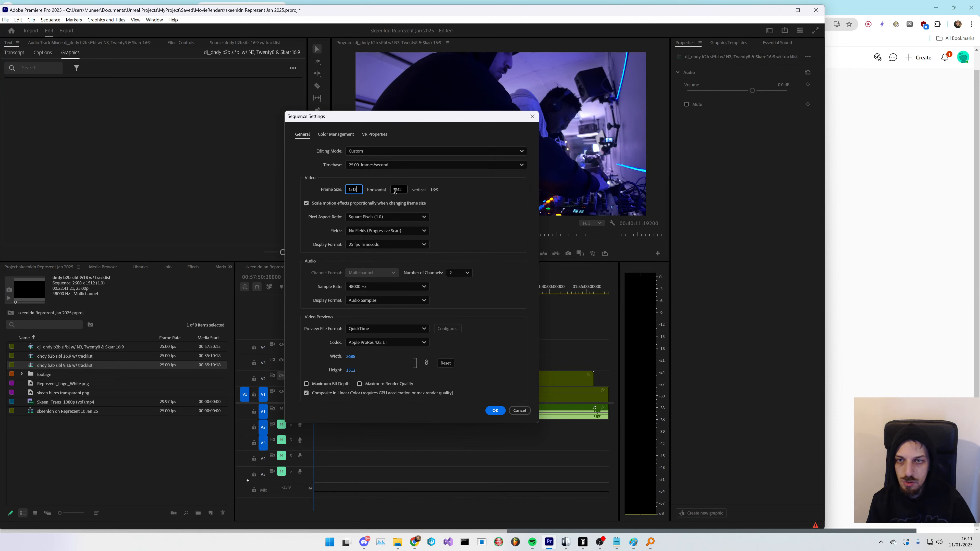
key(Tab)
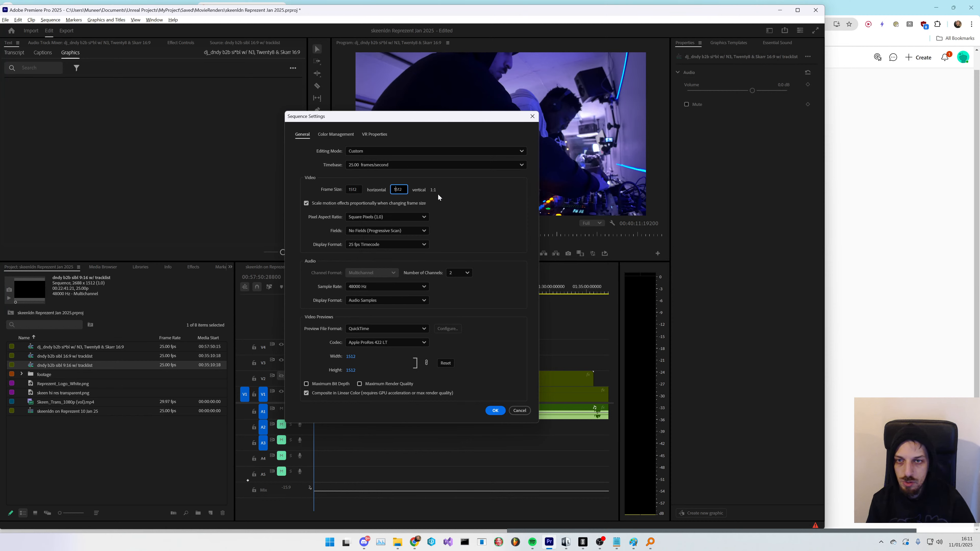
text(2688)
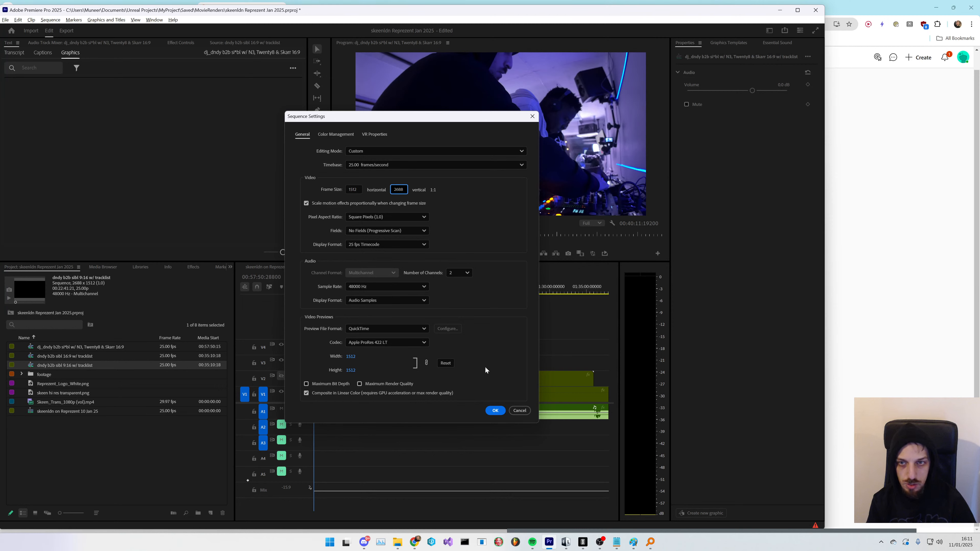
click(494, 410)
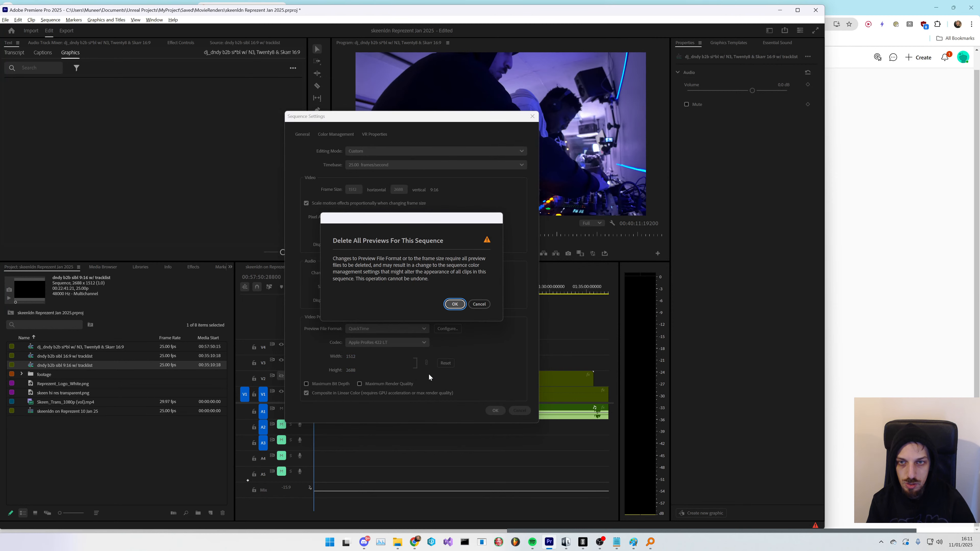
click(455, 304)
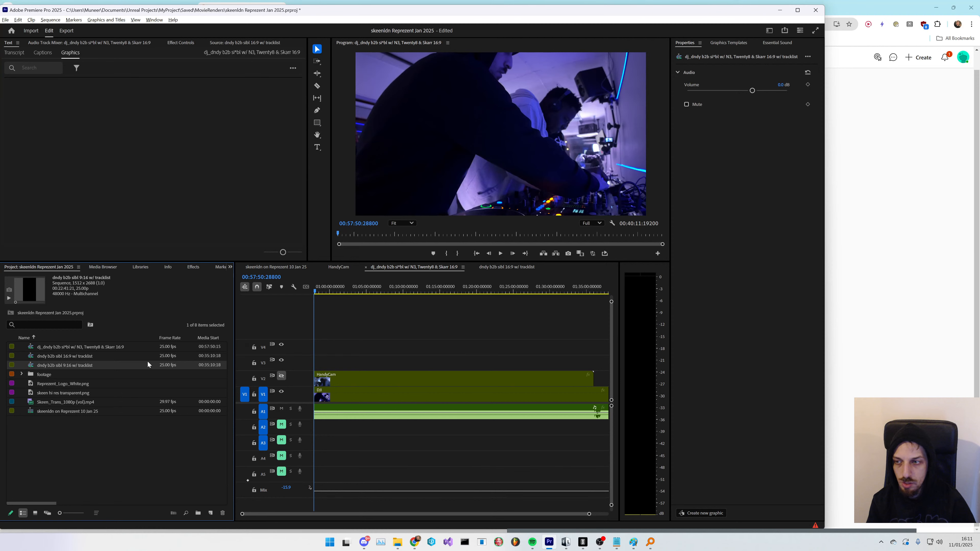
- Open the dndy b2b sibl 9:16 w/ tracklist sequence in the timeline and briefly play it
click(89, 366)
click(88, 366)
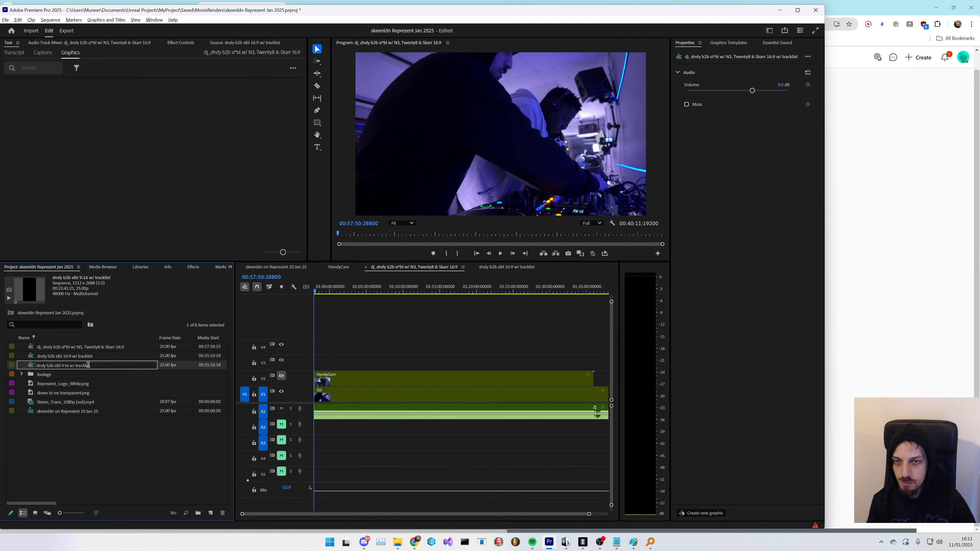
double_click(103, 366)
click(90, 467)
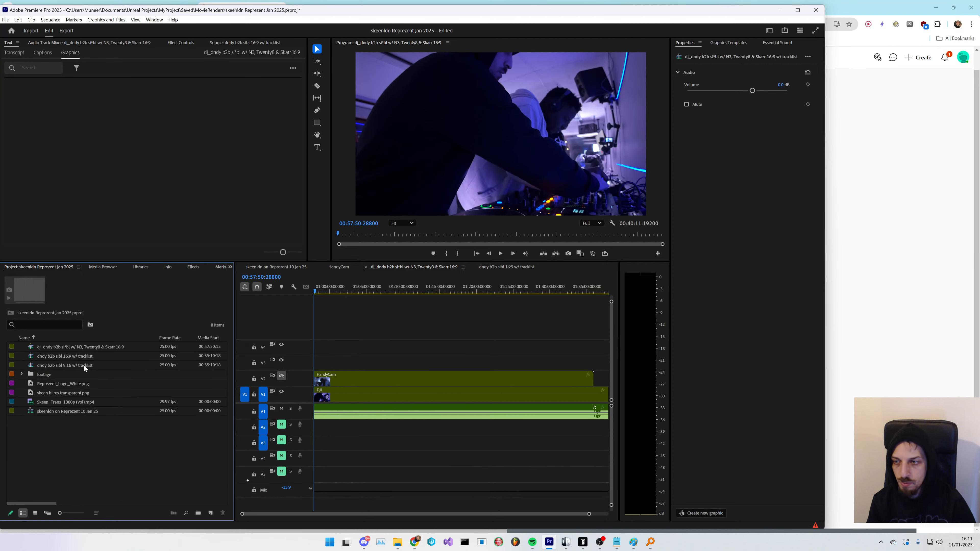
double_click(84, 367)
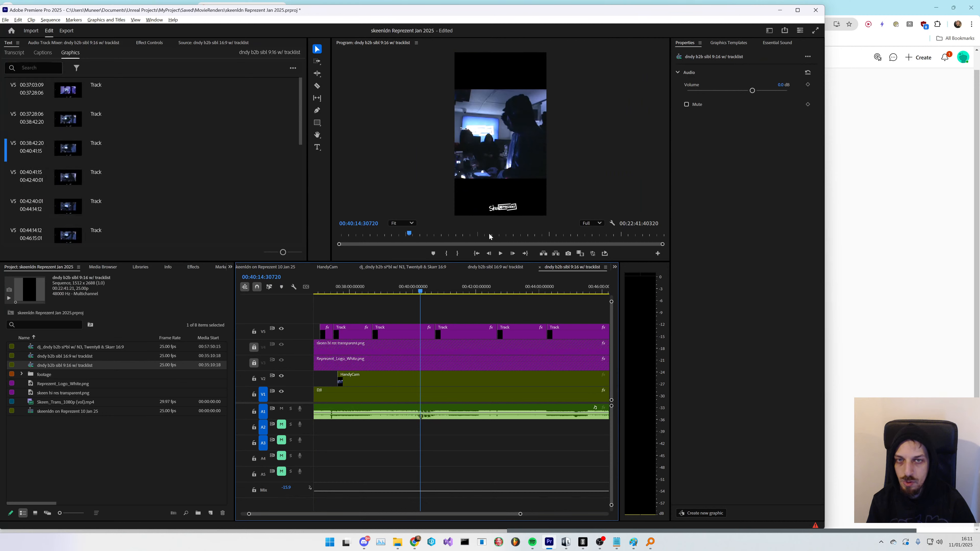
key(space)
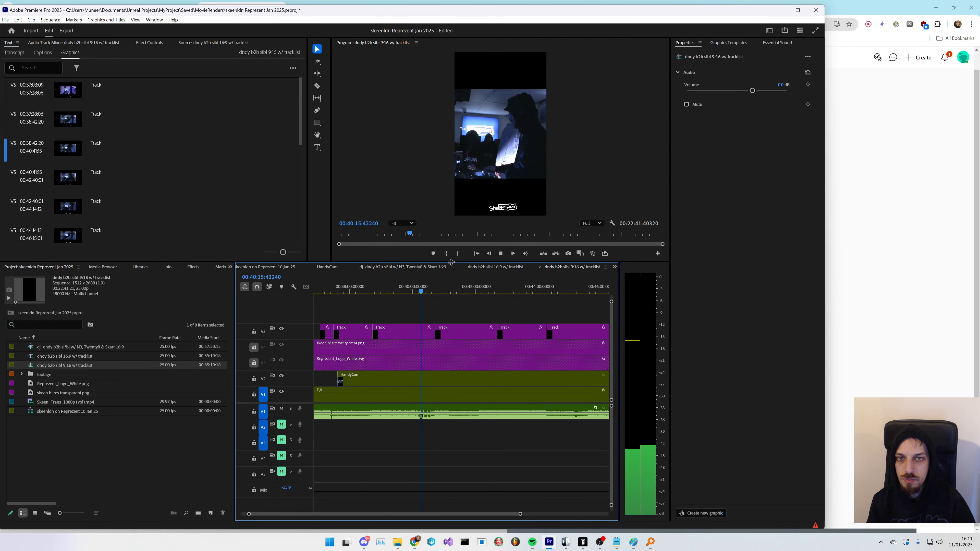
key(space)
- Zoom out the timeline and turn on output for the V2 HandyCam track
click(365, 397)
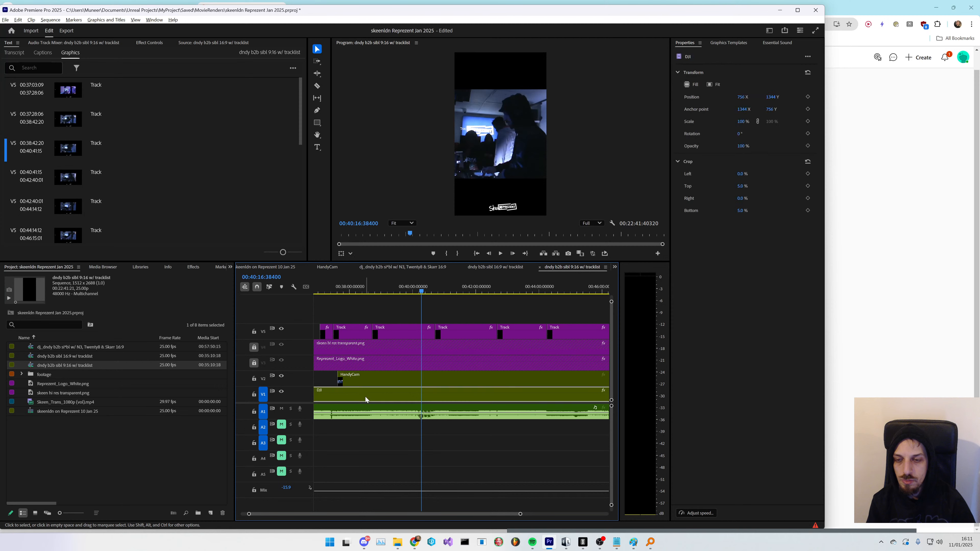
key(minus)
key(minus)
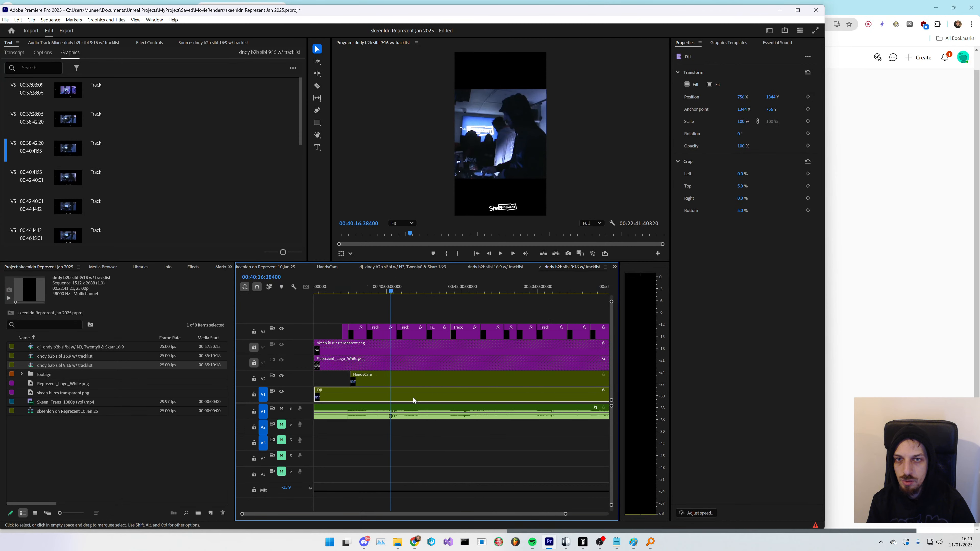
click(281, 376)
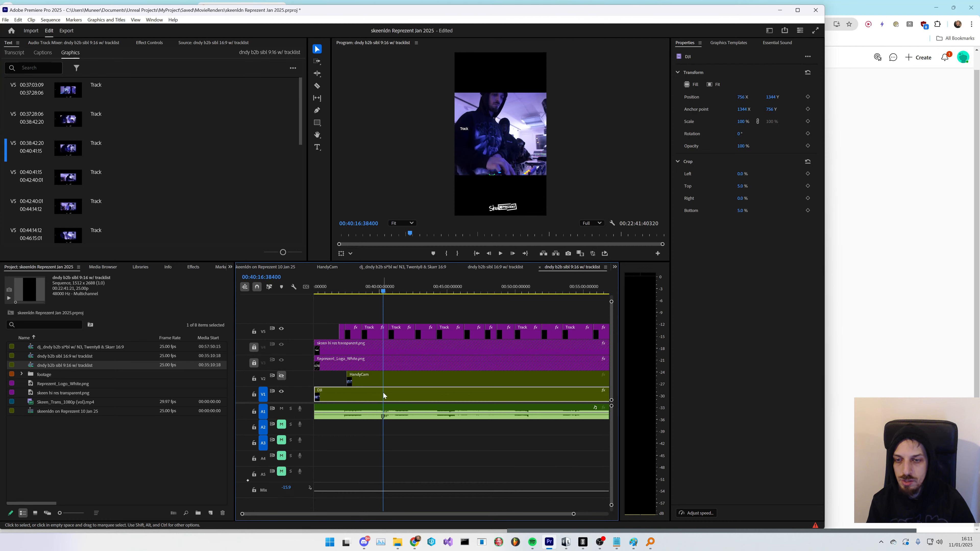
shift+click(353, 380)
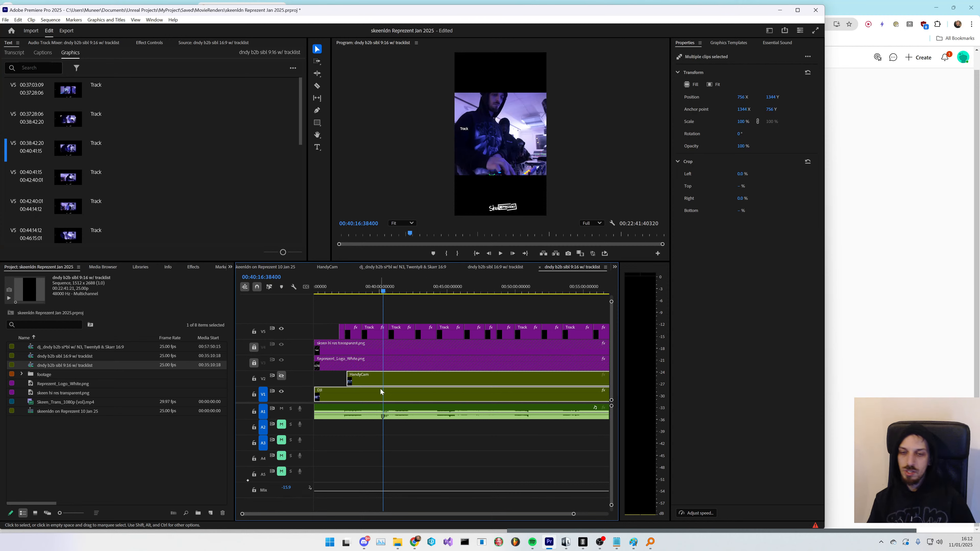
right_click(387, 381)
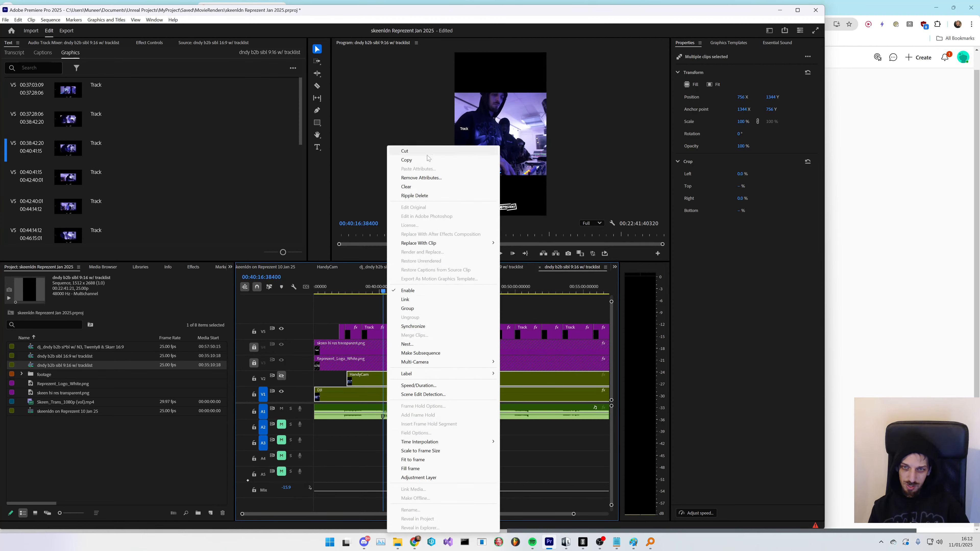
click(424, 344)
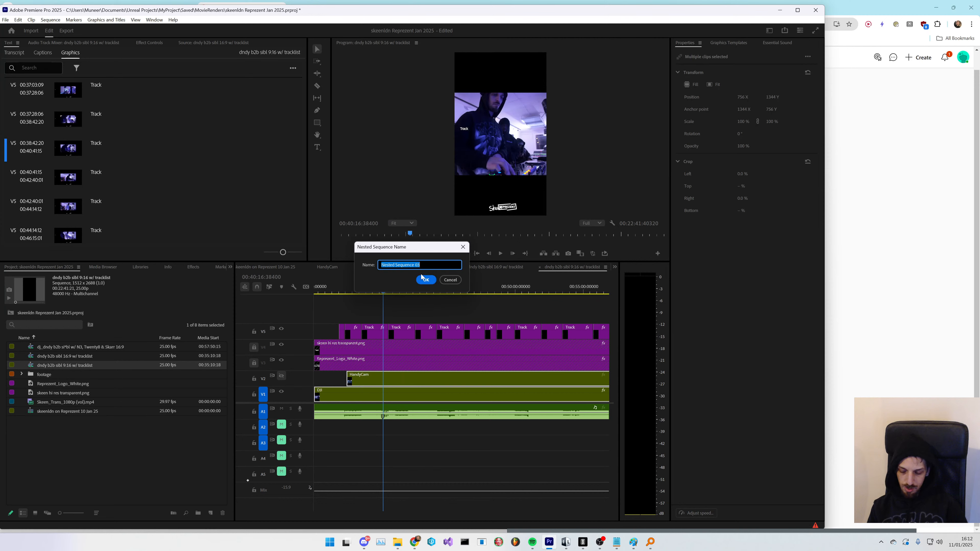
text(Hand)
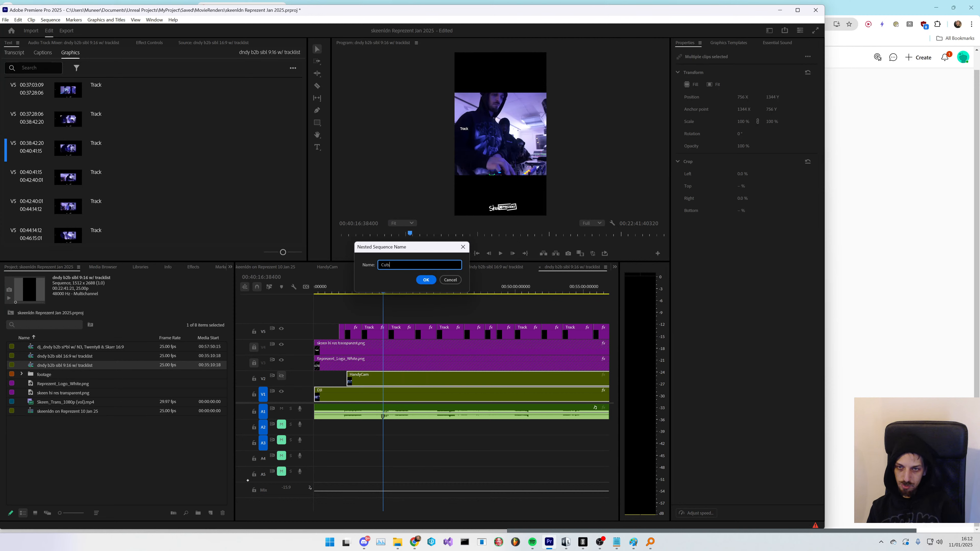
key(Escape)
click(420, 303)
- Delete the HandyCam clip on V2, then undo the deletion
click(398, 380)
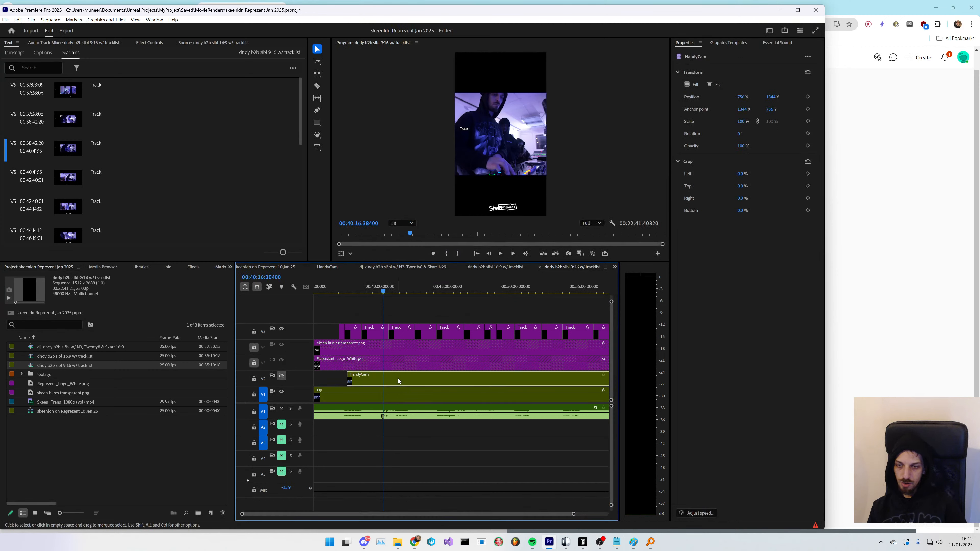
key(Delete)
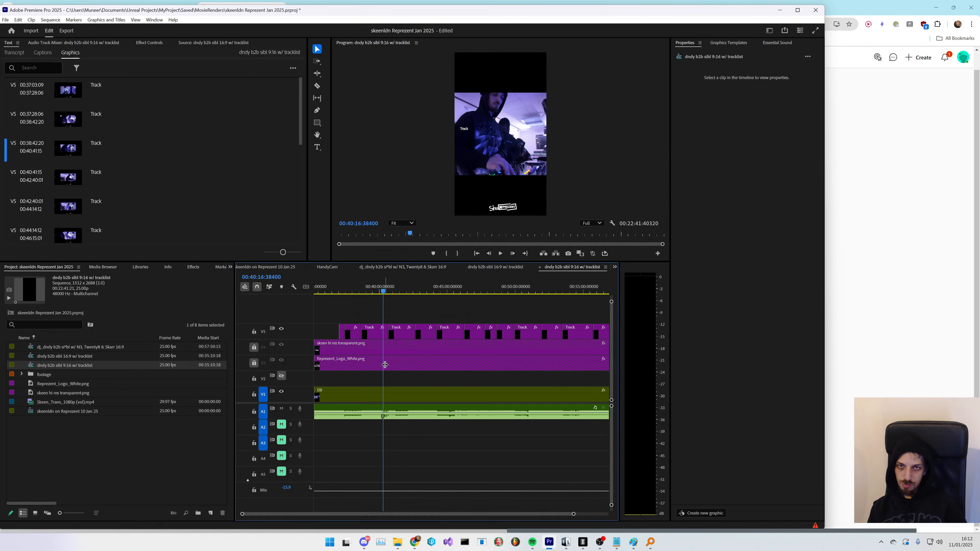
key(ctrl+z)
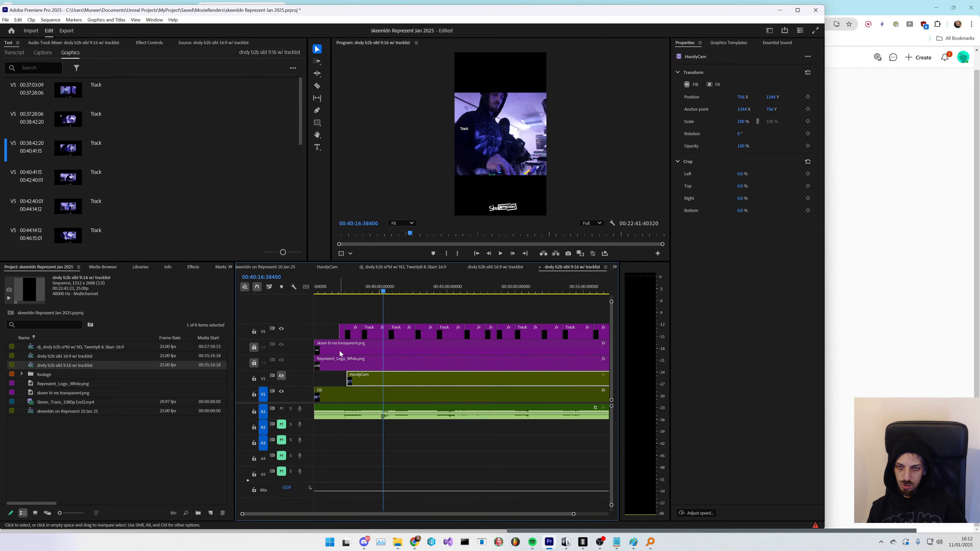
- Add three empty video tracks above the V2 HandyCam track
click(254, 332)
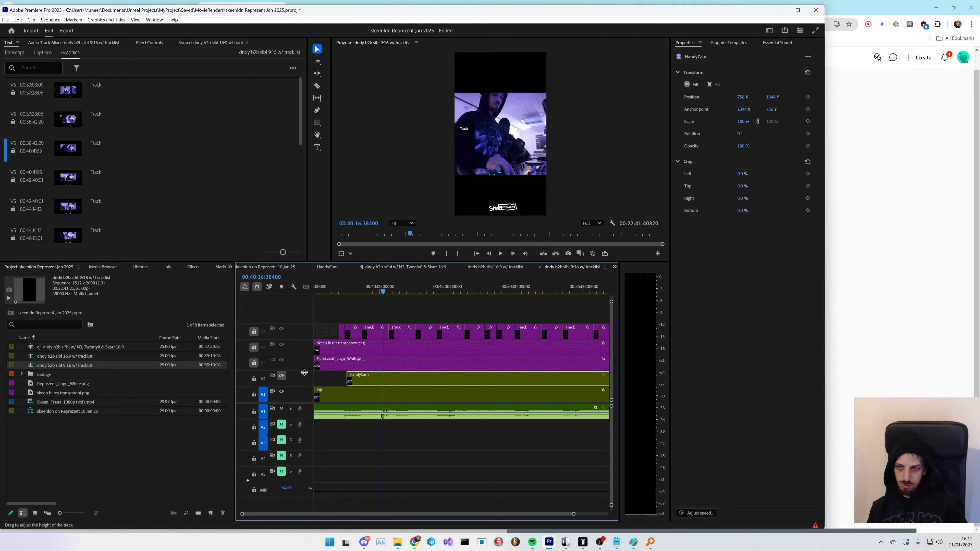
right_click(301, 380)
click(324, 393)
right_click(301, 382)
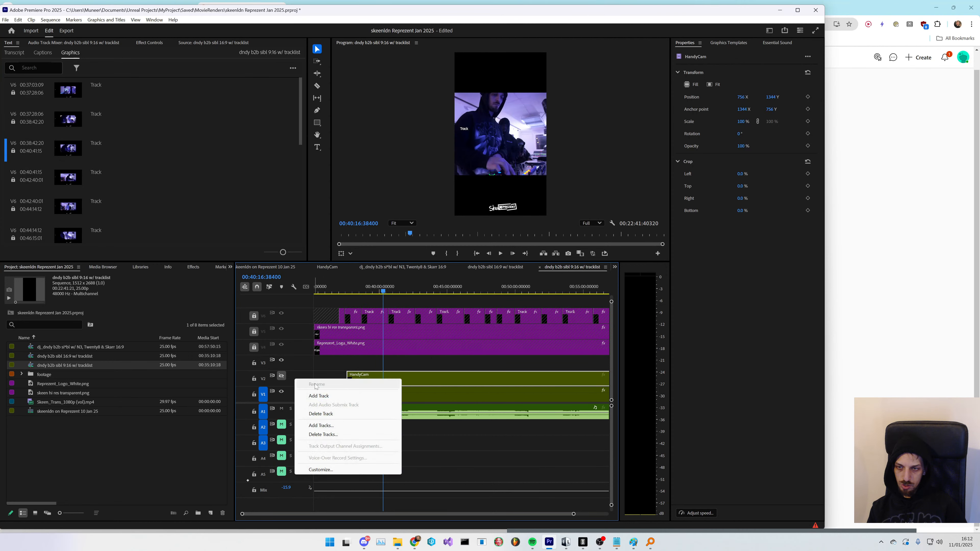
click(322, 396)
right_click(301, 380)
click(322, 395)
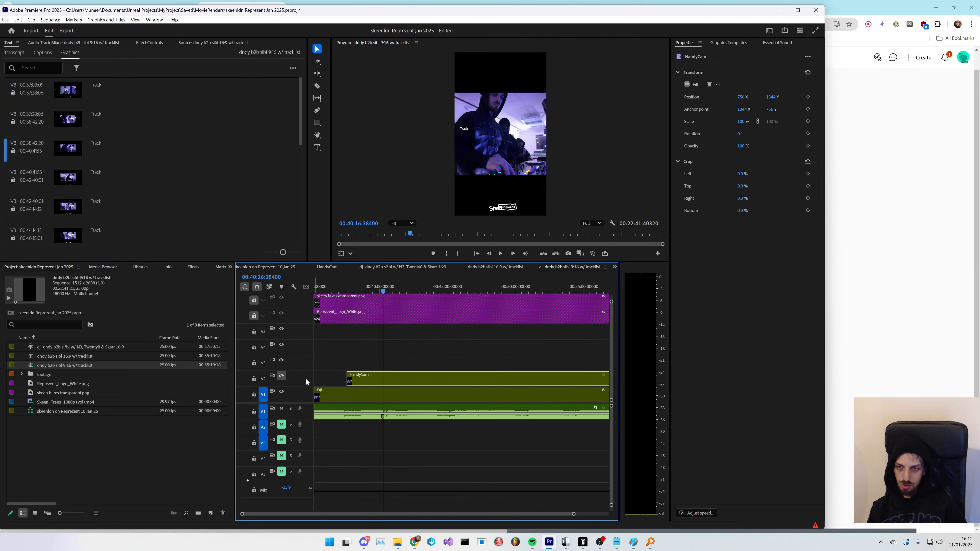
click(417, 352)
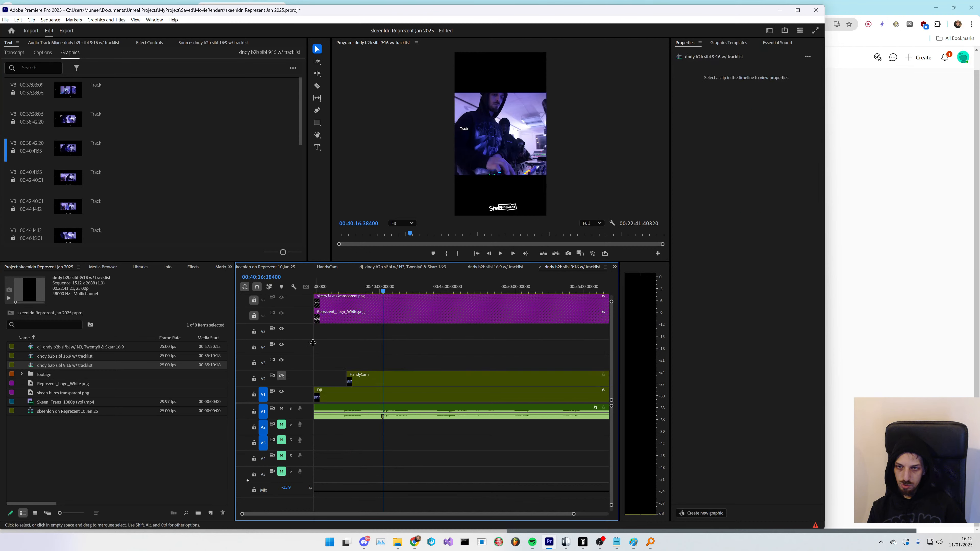
- Unlock the top graphics tracks and set the skeen logo's horizontal position to 547
click(254, 316)
click(254, 300)
click(388, 302)
click(145, 43)
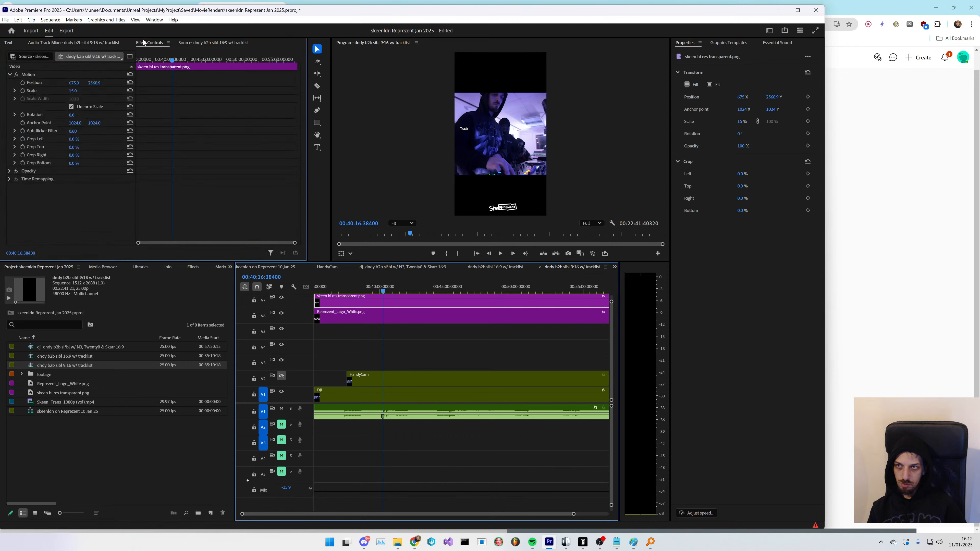
drag(74, 83, 42, 83)
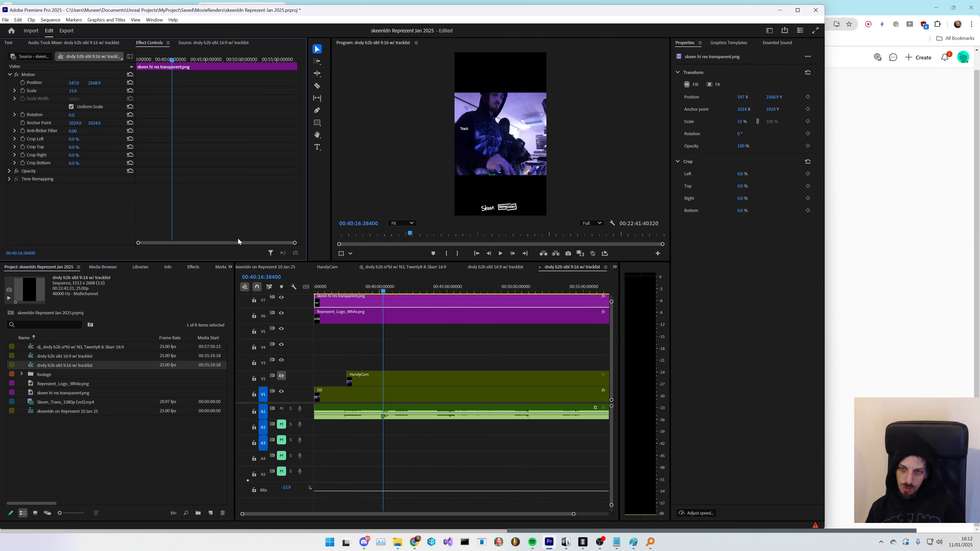
- Duplicate the DJ and HandyCam clips onto tracks V3 and V4
click(425, 356)
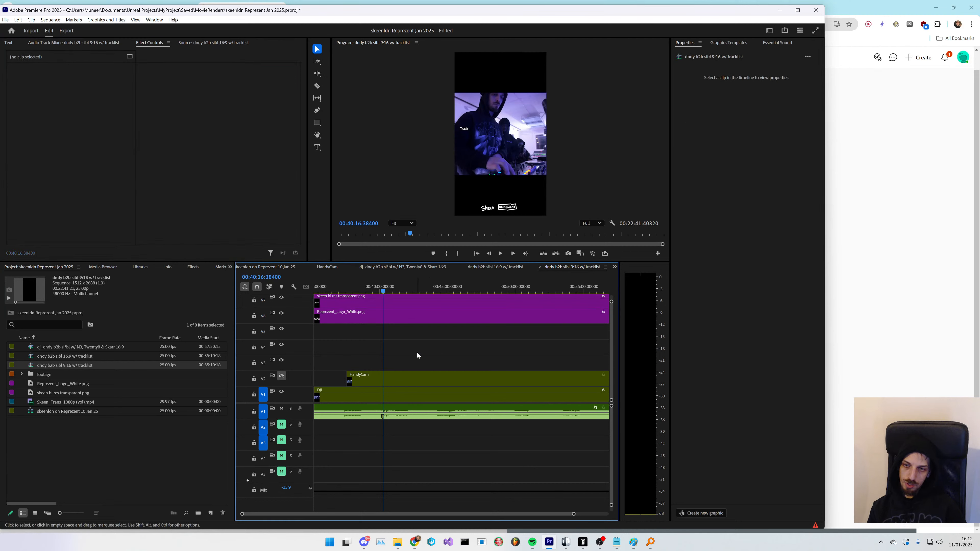
mouse_move(417, 355)
mouse_down()
mouse_move(374, 387)
mouse_move(399, 350)
mouse_up()
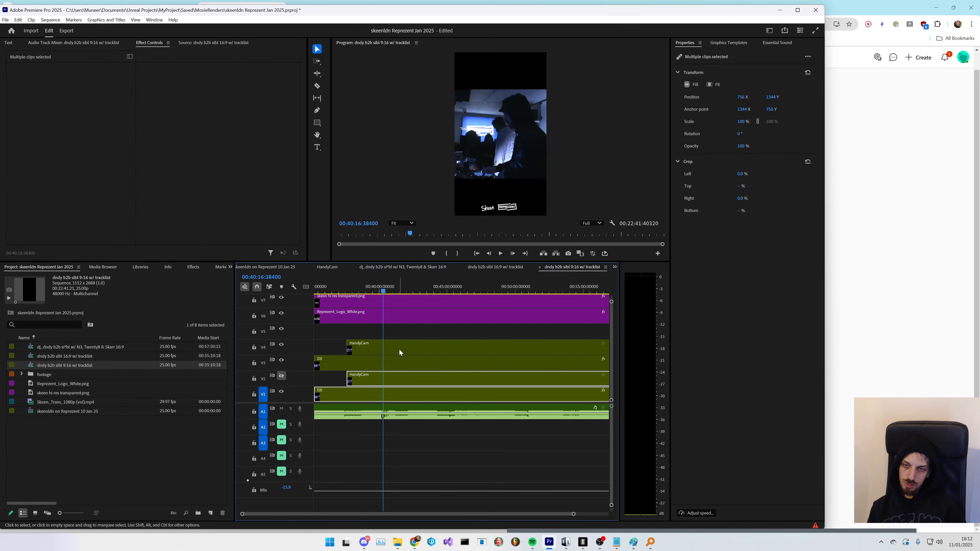
- Try shifting the V4 HandyCam clip's vertical position, then undo the change
click(408, 350)
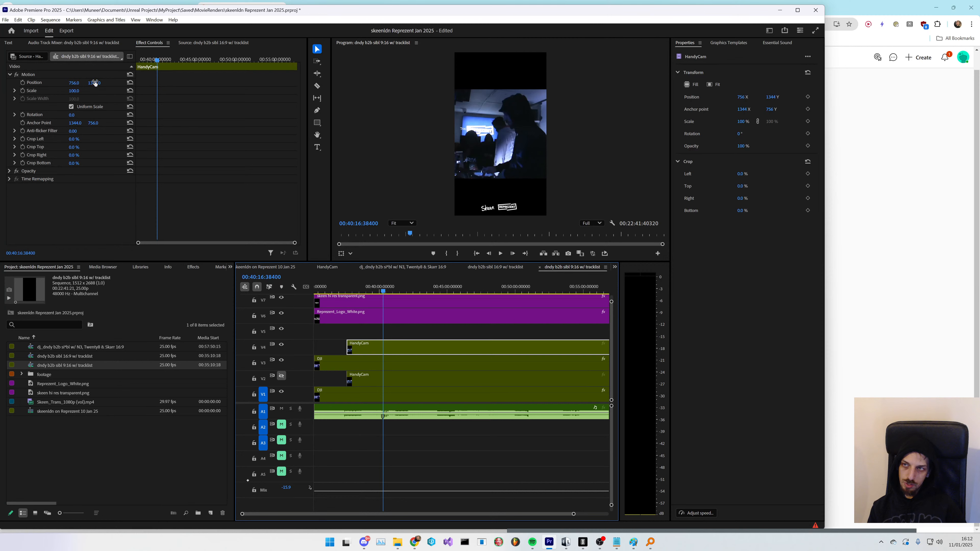
drag(94, 83, 177, 82)
key(ctrl+z)
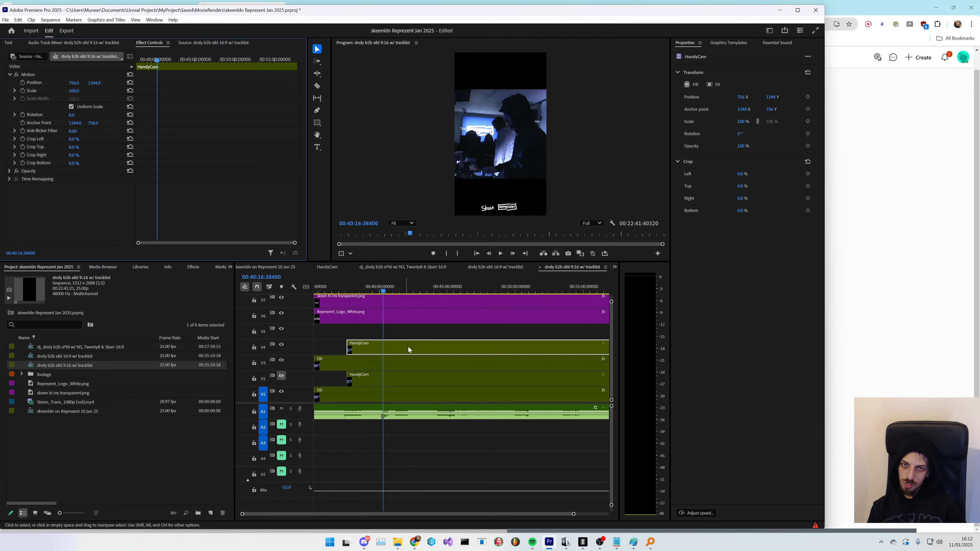
- Add a video track and delete a video track above the HandyCam track
right_click(296, 338)
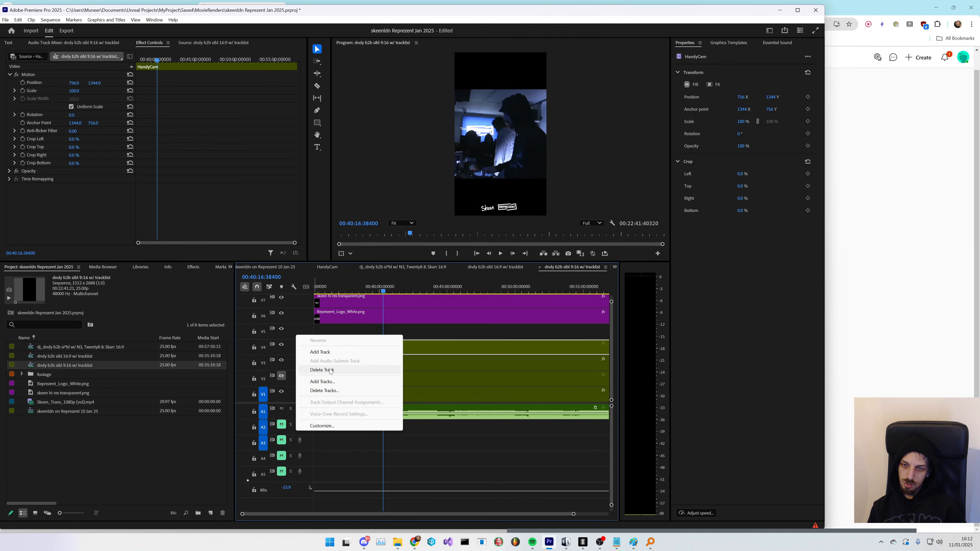
click(332, 381)
click(430, 350)
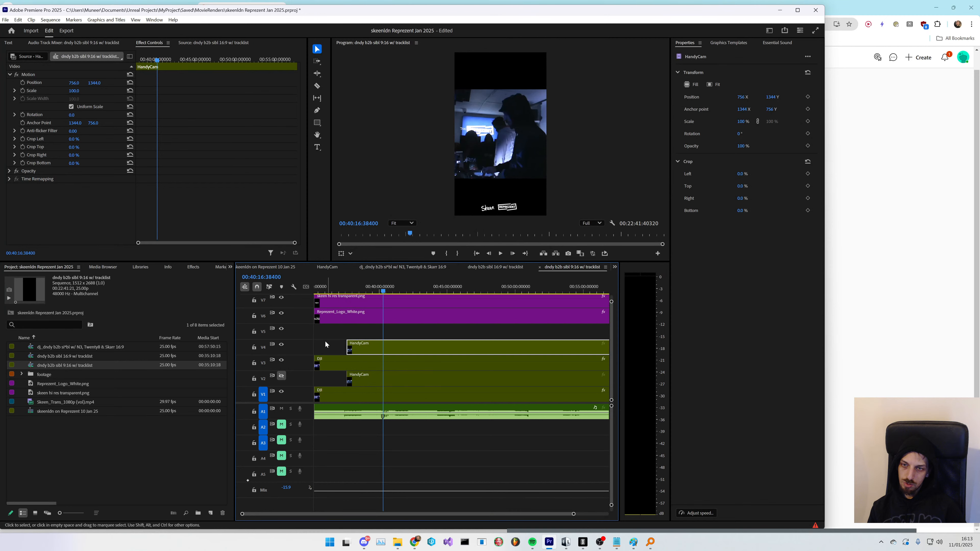
right_click(309, 329)
click(341, 365)
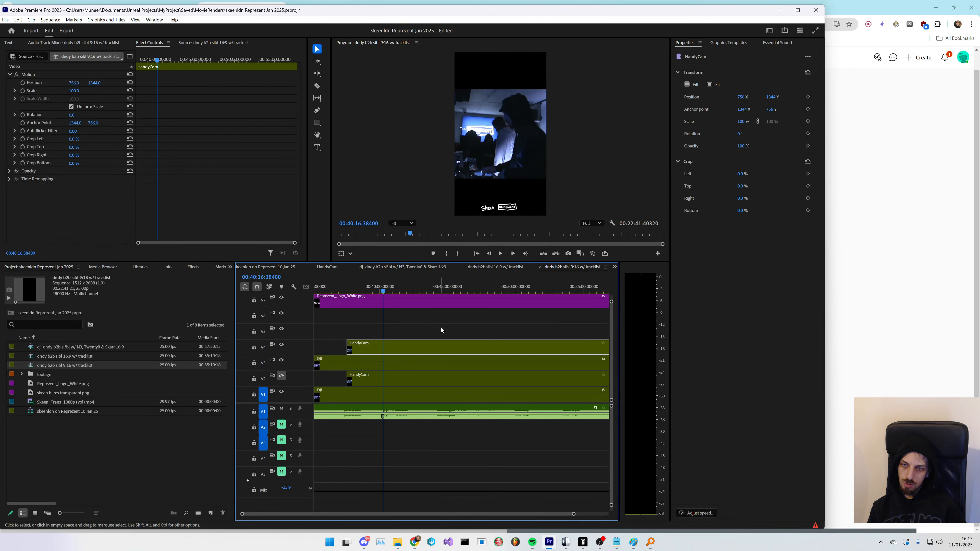
- Duplicate the DJ and HandyCam clips onto tracks V5 and V6
drag(441, 326, 386, 319)
click(396, 349)
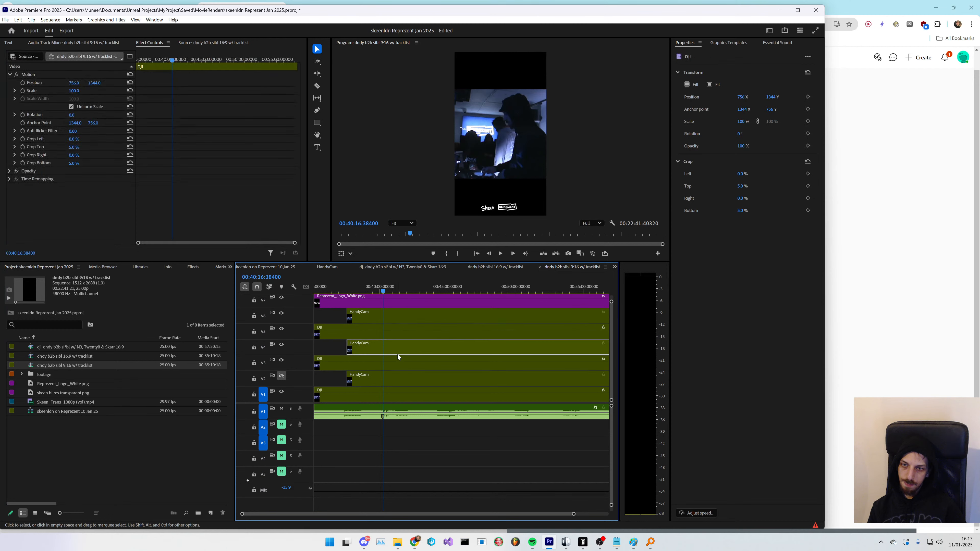
drag(94, 82, 140, 256)
- Try adjusting the V2 HandyCam clip's vertical position, then undo the last adjustment
click(400, 382)
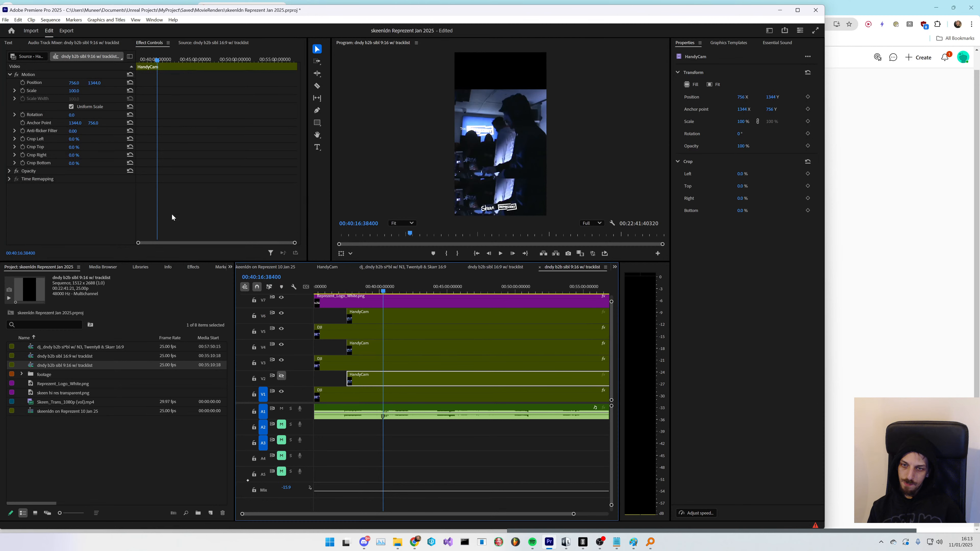
drag(96, 83, 5, 83)
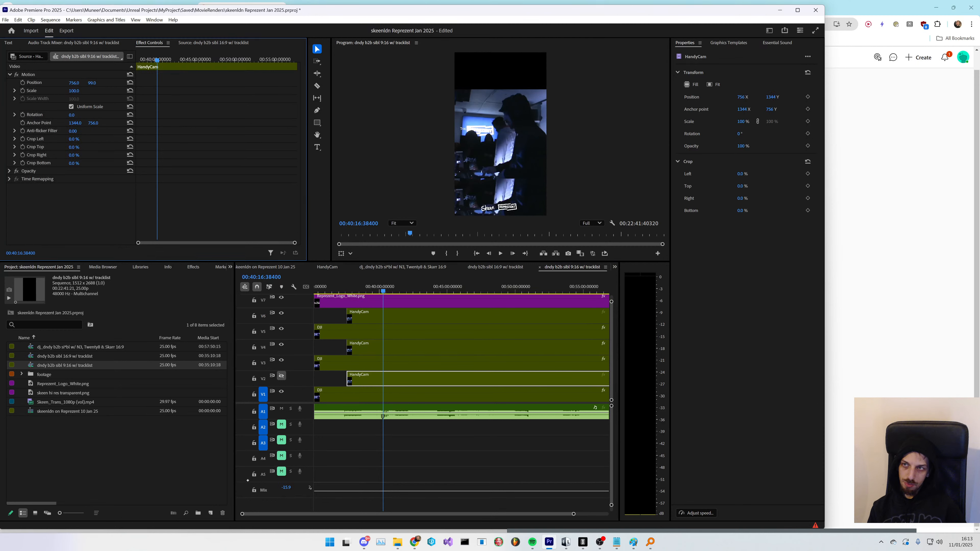
drag(124, 83, 147, 83)
key(ctrl+z)
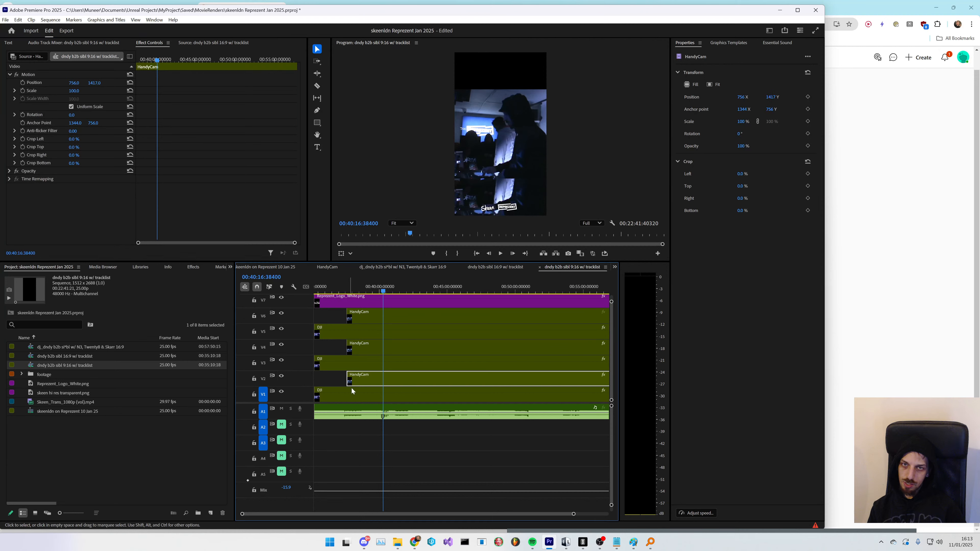
- Adjust the V1 DJ clip's position, then undo the recent edits back to the two-clip layout
click(376, 395)
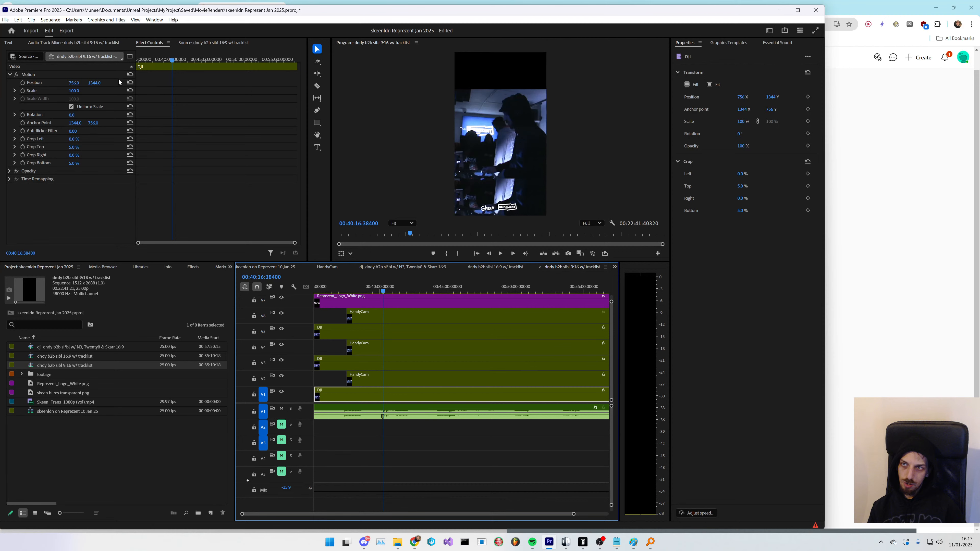
drag(96, 83, 231, 82)
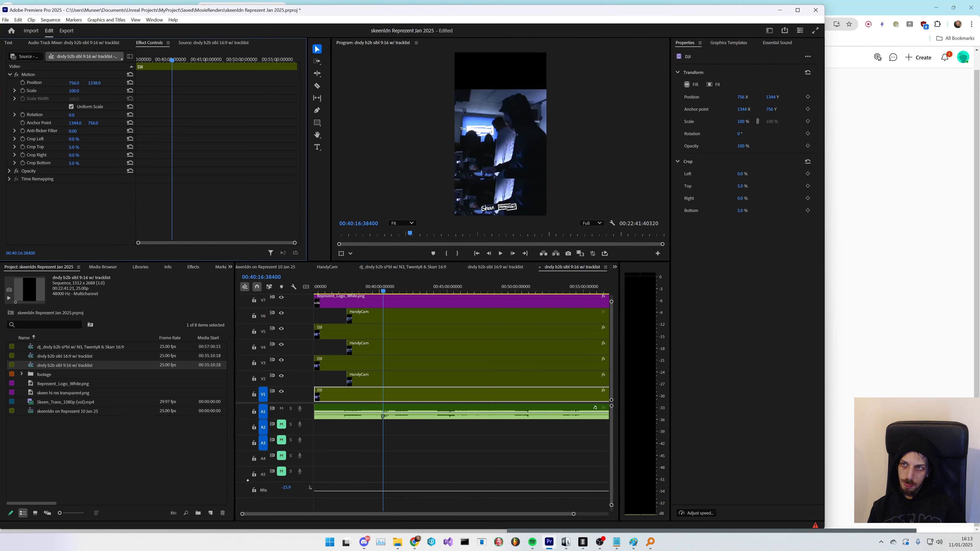
drag(102, 82, 194, 83)
key(ctrl+z)
key(ctrl+z)
key(ctrl+z)
key(ctrl+z)
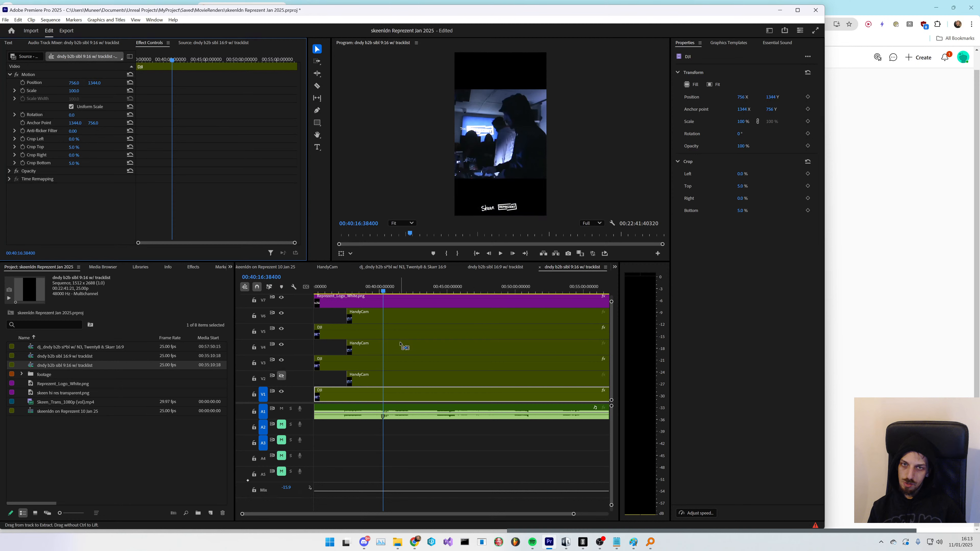
key(ctrl+z)
key(ctrl+z)
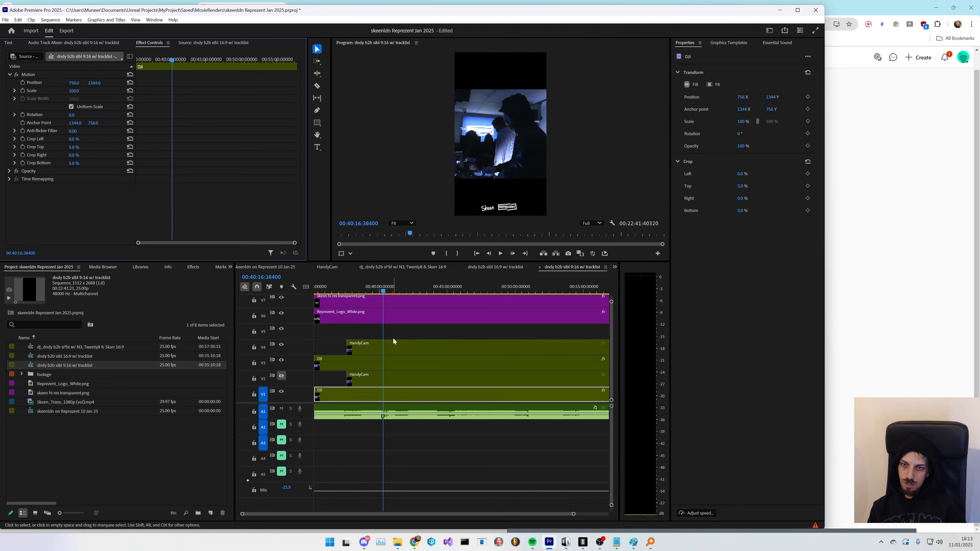
key(ctrl+z)
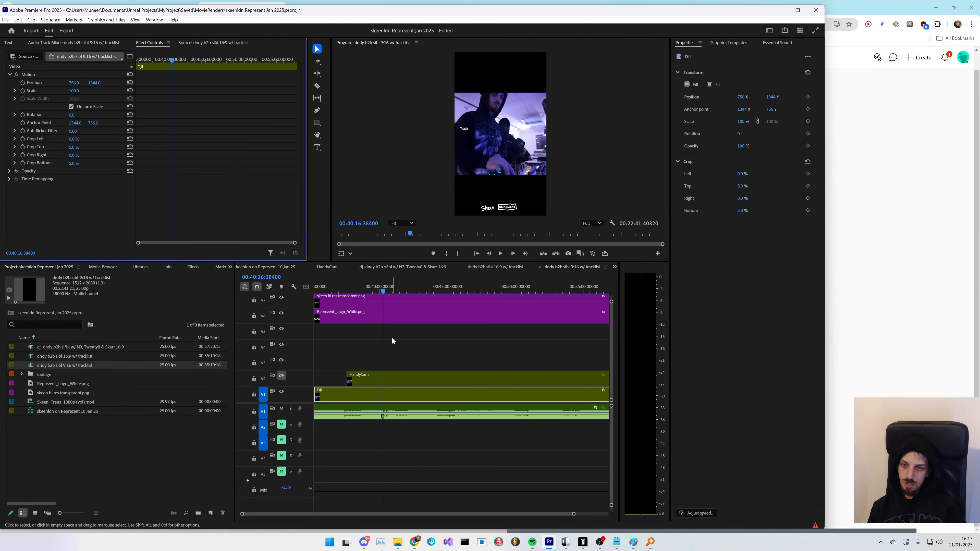
- Add a video track and duplicate the DJ clip onto track V5
right_click(299, 329)
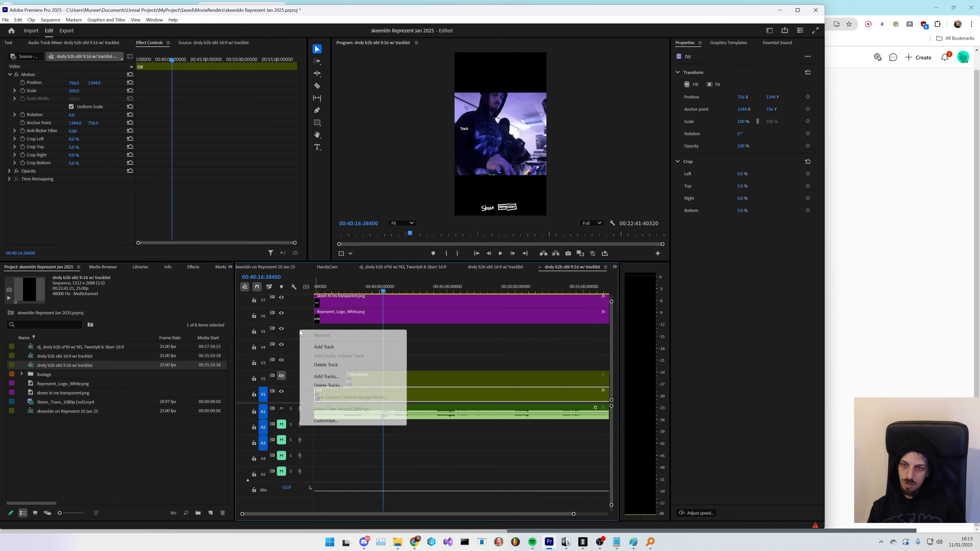
click(319, 347)
click(354, 375)
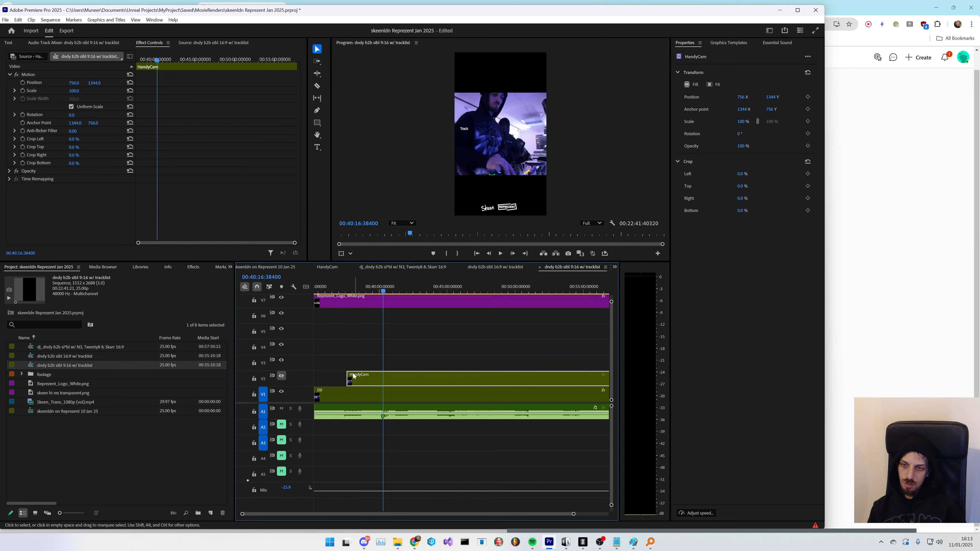
click(358, 395)
drag(357, 394, 348, 335)
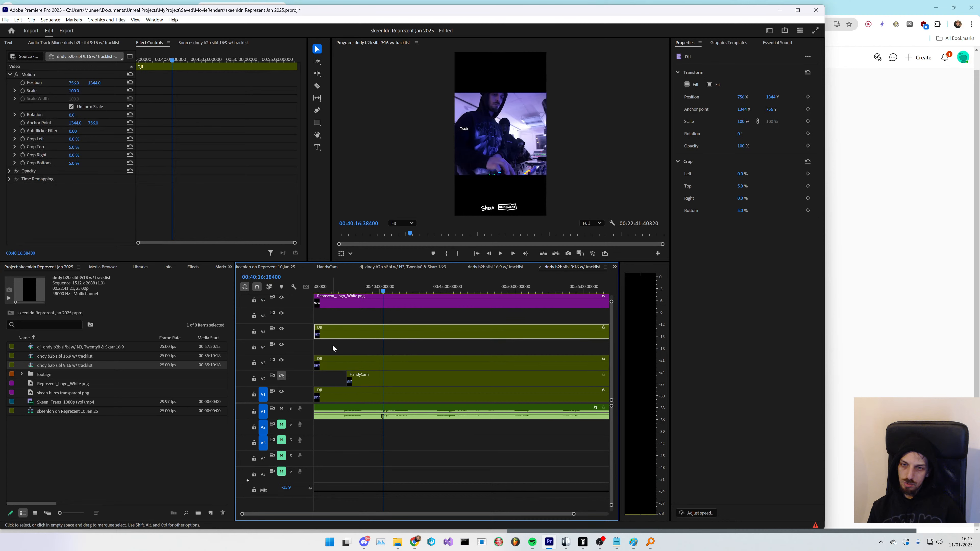
- Stack the DJ copies vertically, setting the V3 clip's Y position to 3010 and the V1 clip's to 465
click(332, 363)
drag(94, 83, 350, 83)
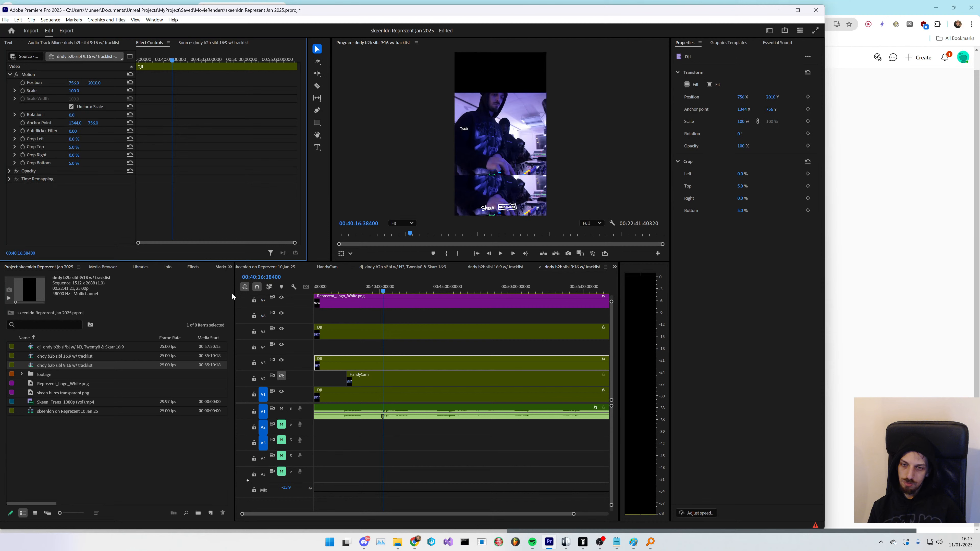
click(375, 401)
drag(94, 83, 4, 83)
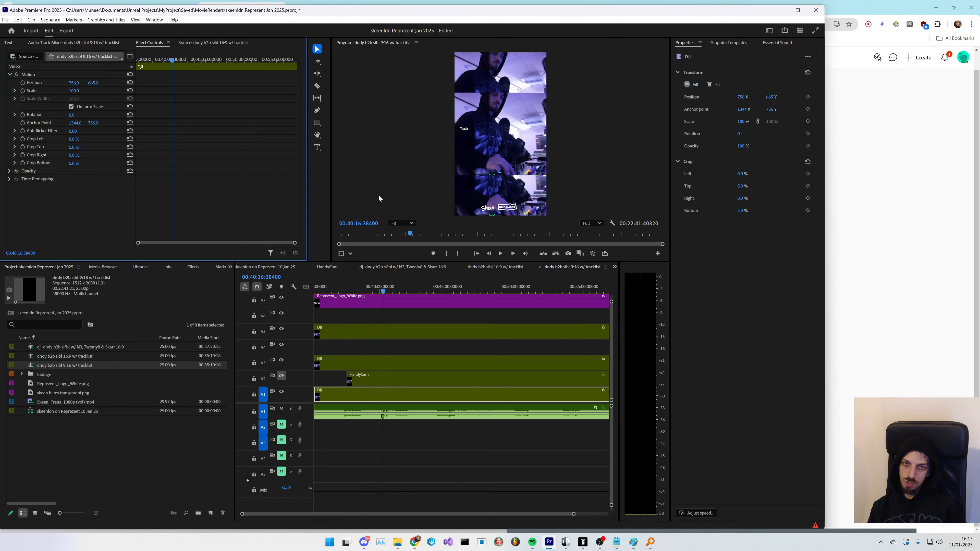
- Duplicate the HandyCam clip onto tracks V4 and V6, then delete both copies
key(space)
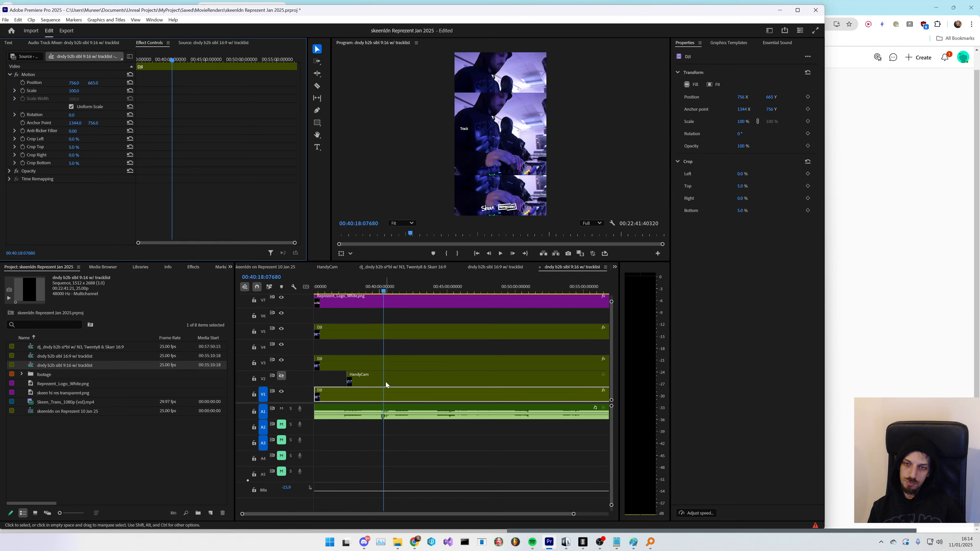
drag(391, 384, 384, 346)
drag(384, 347, 393, 315)
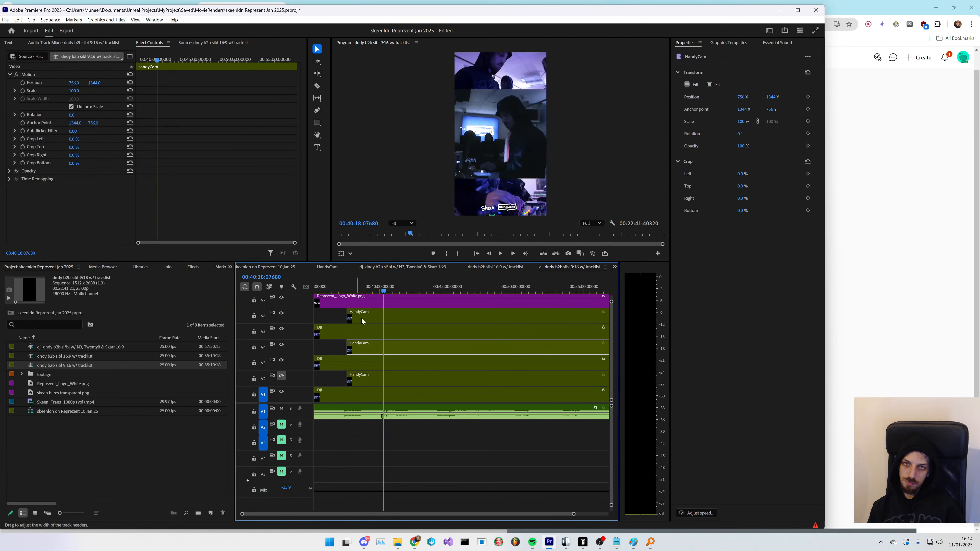
click(391, 315)
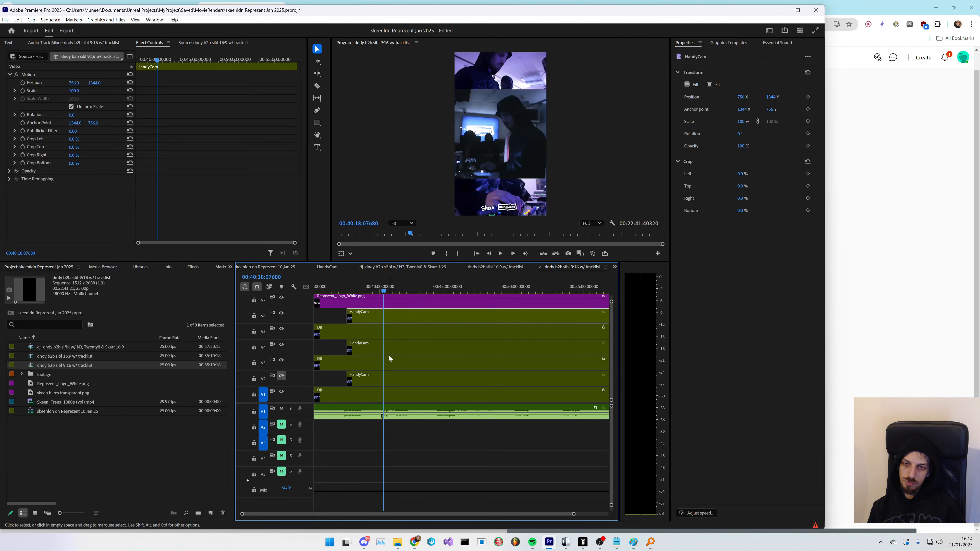
key(Delete)
click(387, 346)
key(Delete)
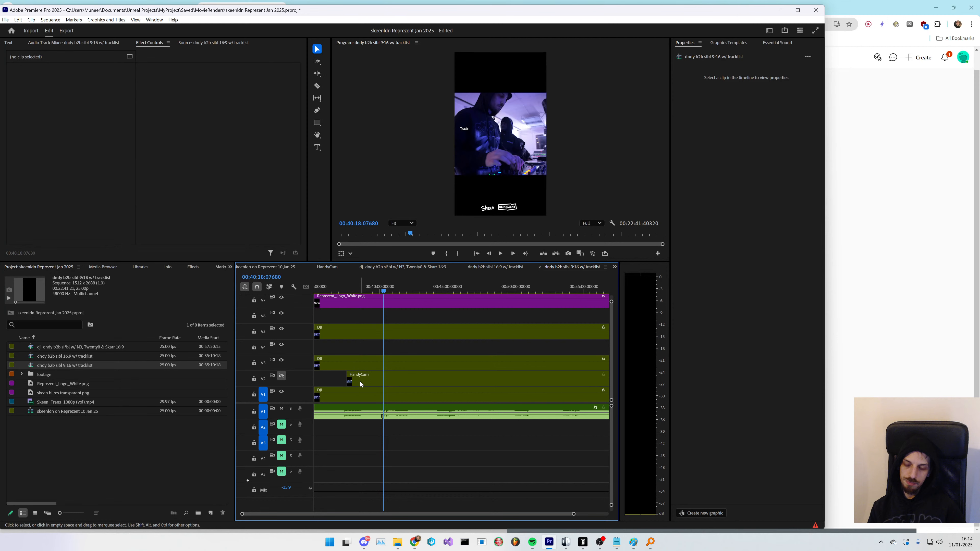
- Undo the recent edits to restore the earlier tracklist layout of the sequence
key(ctrl+z)
key(ctrl+z)
key(ctrl+z)
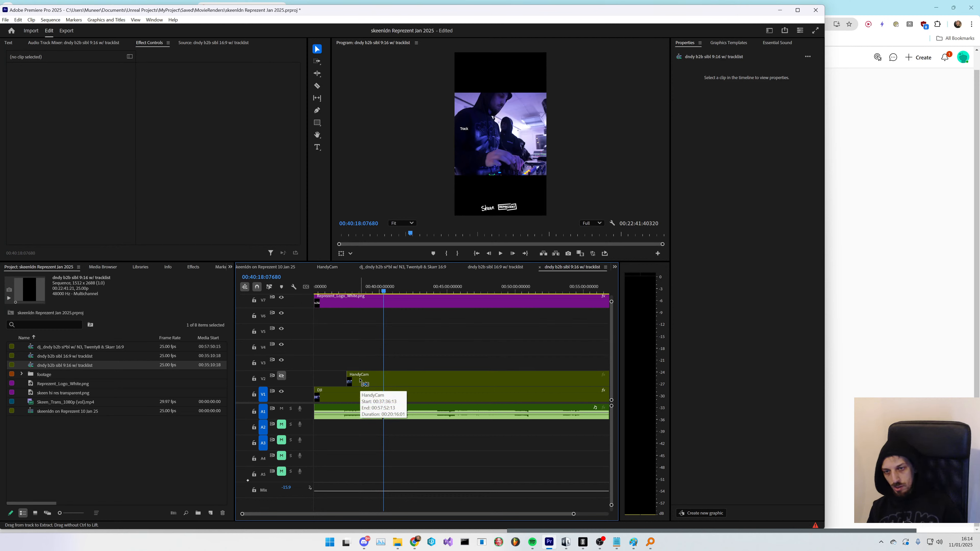
key(ctrl+z)
key(ctrl+z)
key(ctrl+z)
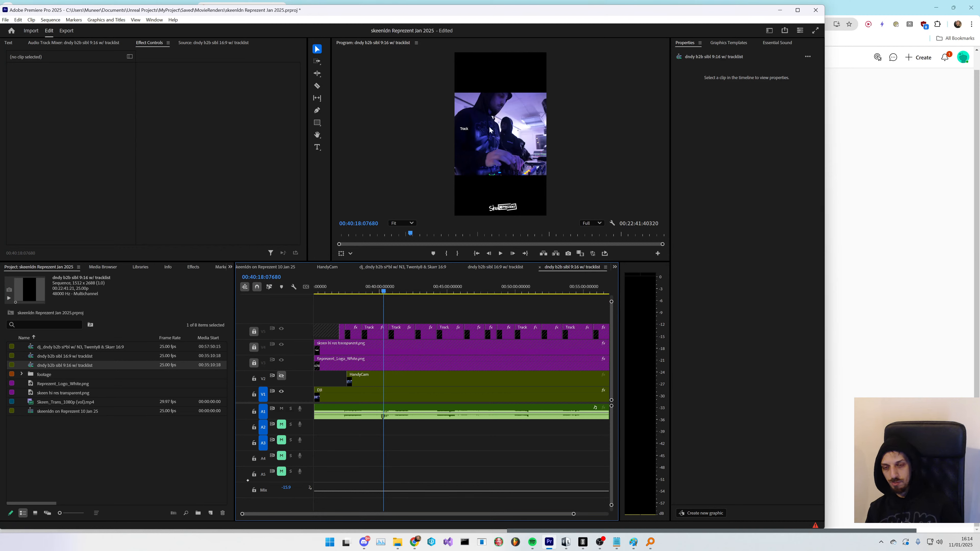
- Duplicate the dndy b2b sibl 9:16 w/ tracklist sequence in the project panel
click(125, 448)
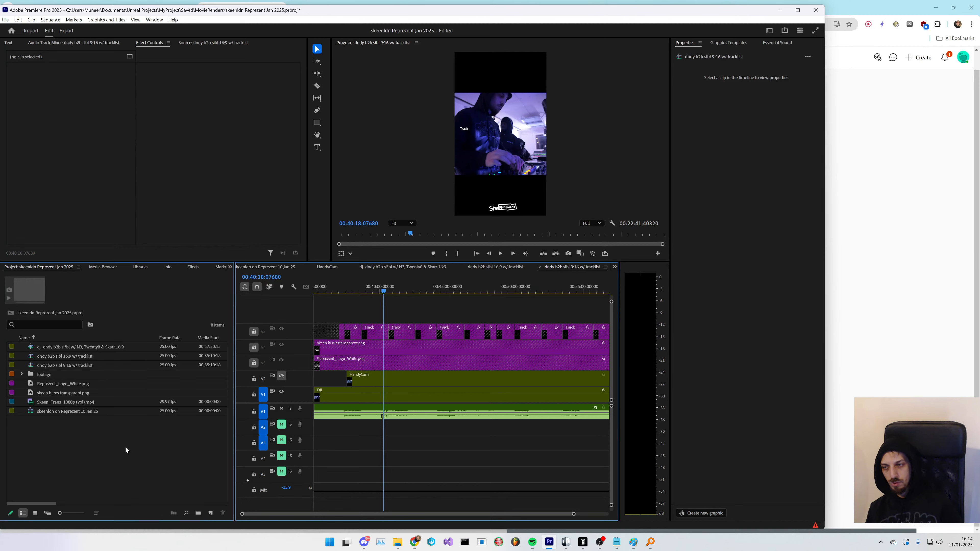
click(88, 367)
key(ctrl+c)
key(ctrl+v)
click(74, 371)
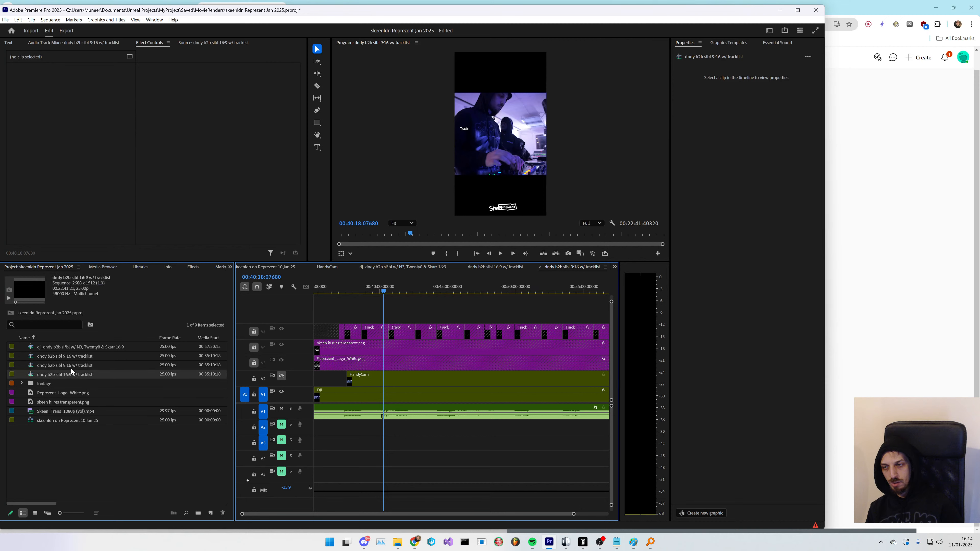
- Rename the duplicated sequence to dndy b2b sibl 4:5 w/ tracklist
click(72, 368)
click(67, 373)
click(71, 367)
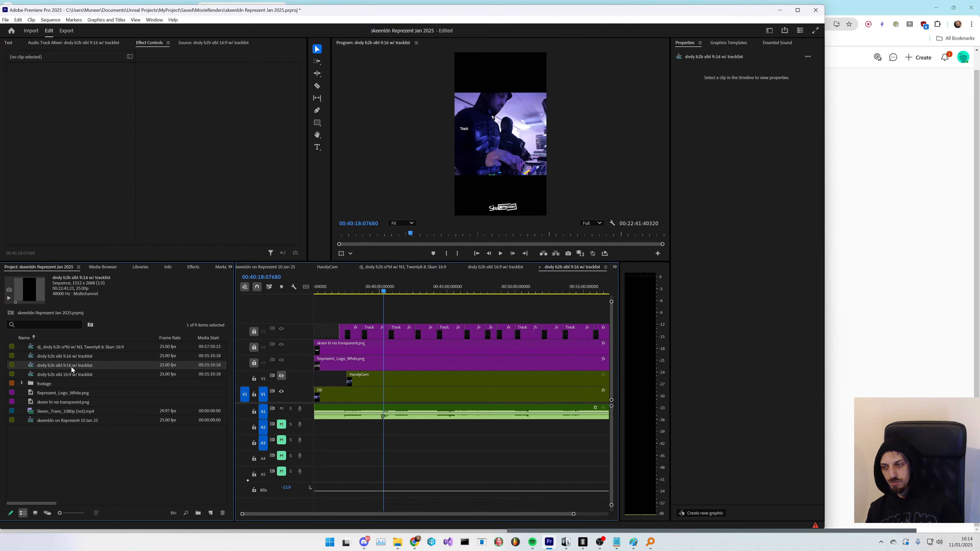
click(70, 367)
click(70, 366)
key(BackSpace)
key(BackSpace)
key(BackSpace)
key(BackSpace)
text(4)
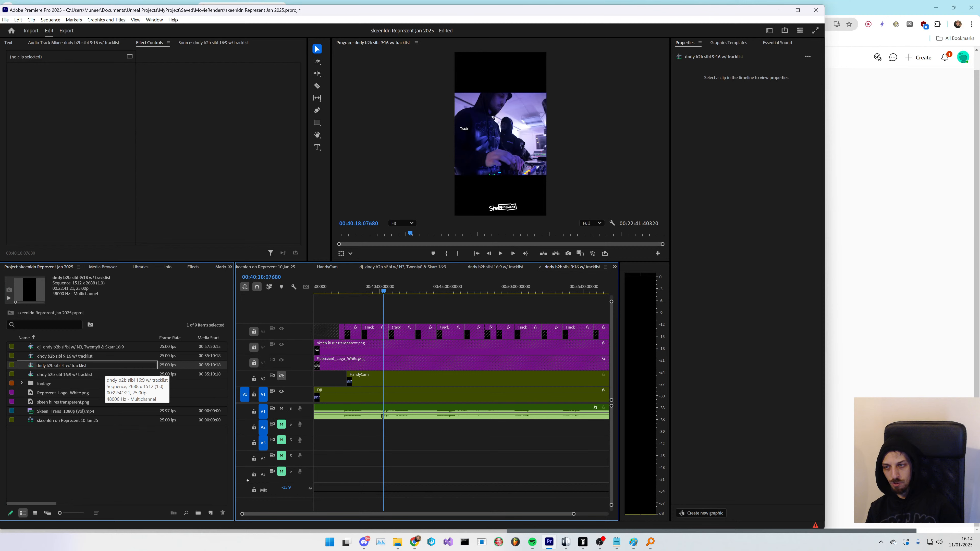
text(:5)
key(Tab)
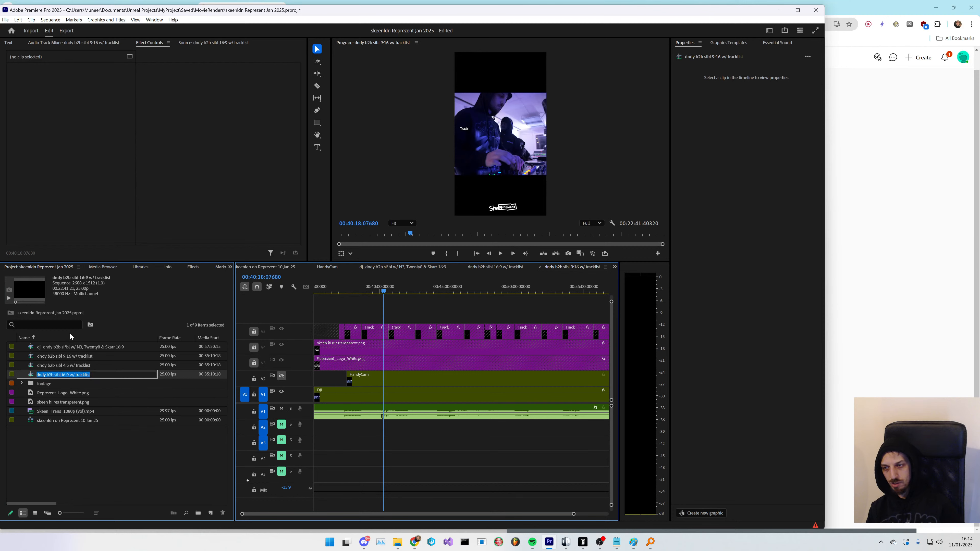
- Open the 4:5 sequence and its Sequence Settings, selecting the horizontal frame size field
click(89, 366)
right_click(93, 366)
click(78, 403)
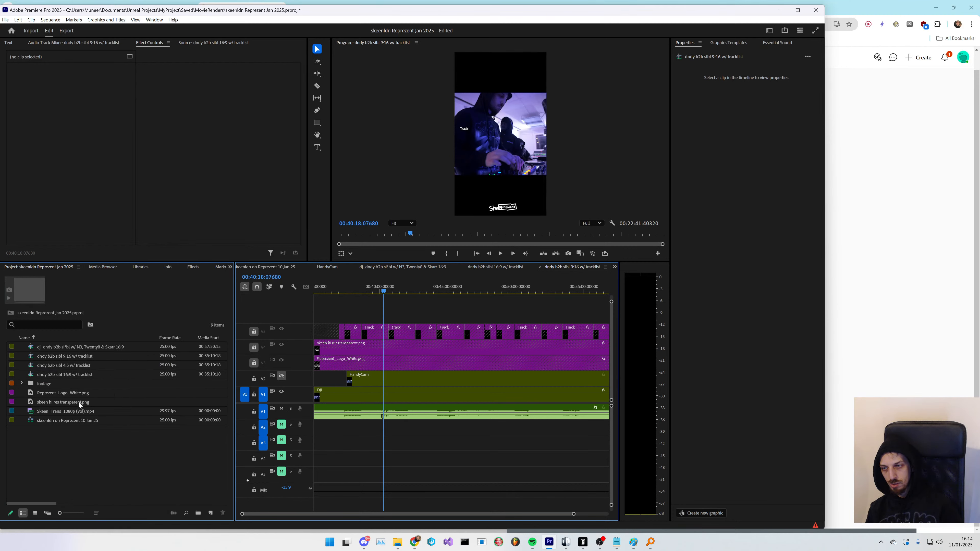
double_click(30, 366)
click(50, 19)
click(70, 30)
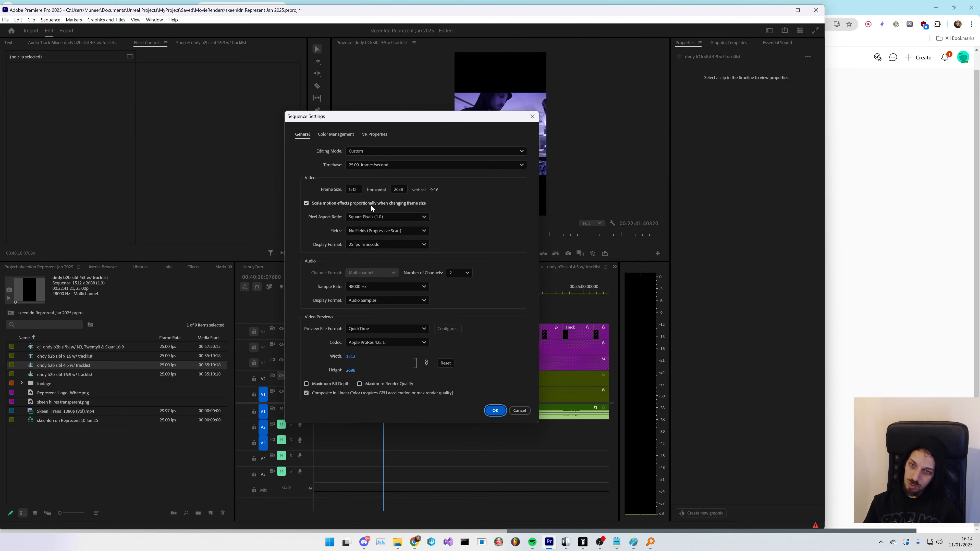
click(350, 190)
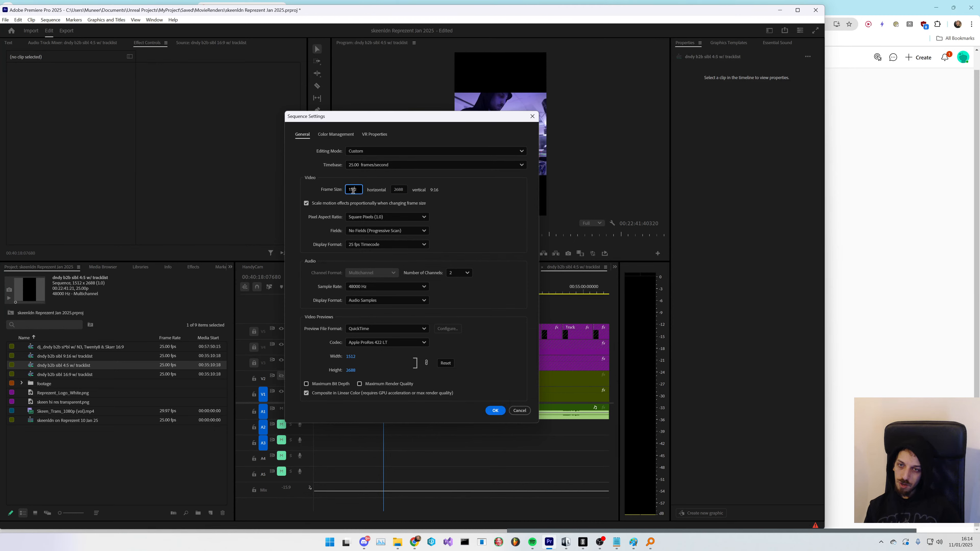
- Switch to the browser and search the web for 4:5 resolution
click(912, 170)
click(259, 26)
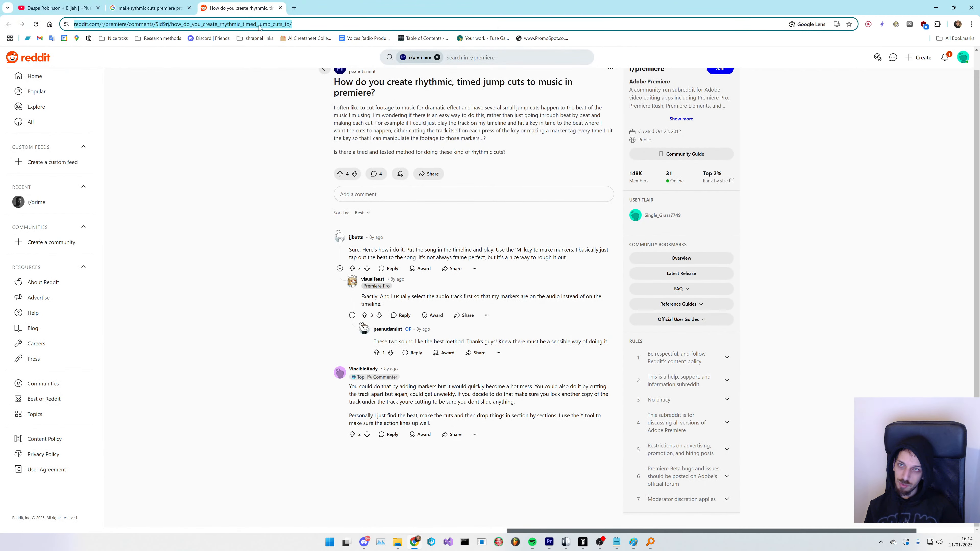
text(4:5)
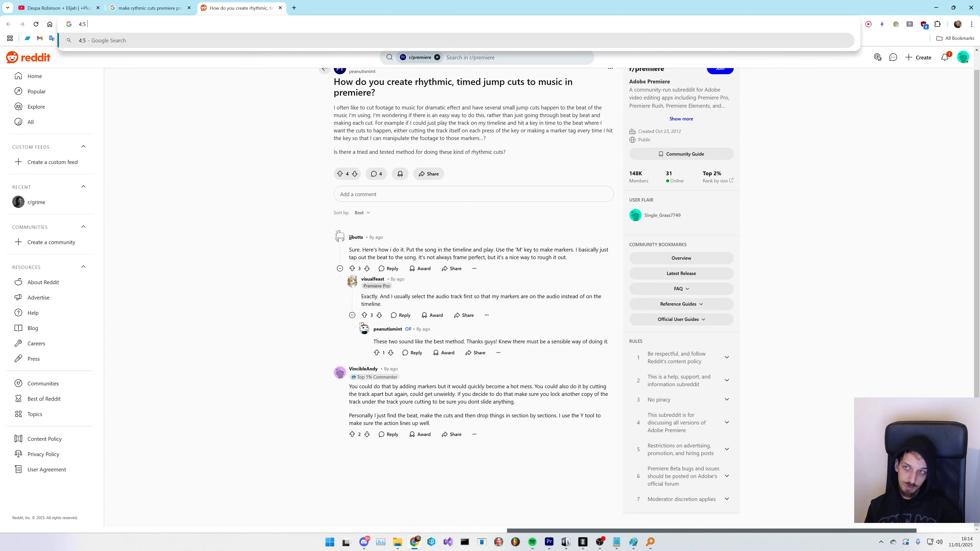
text( resolution)
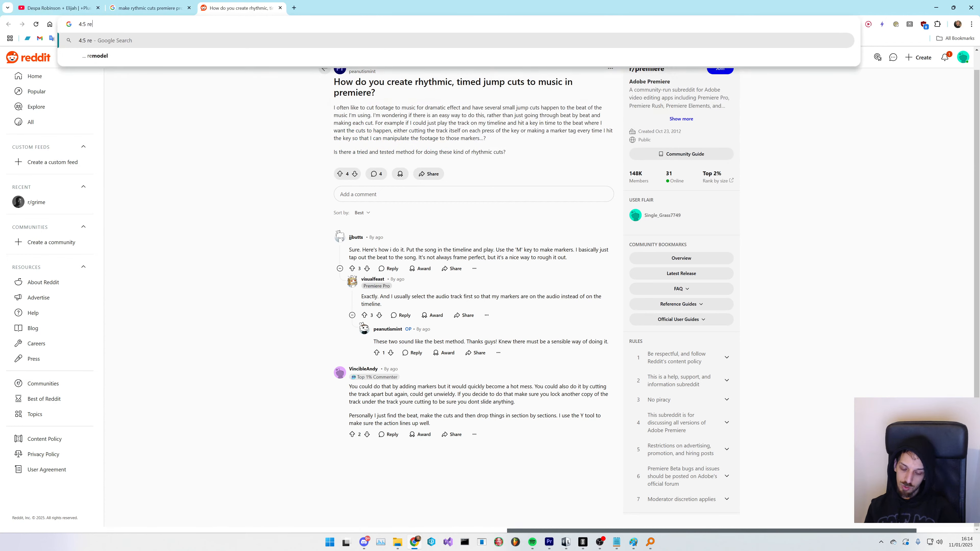
key(Return)
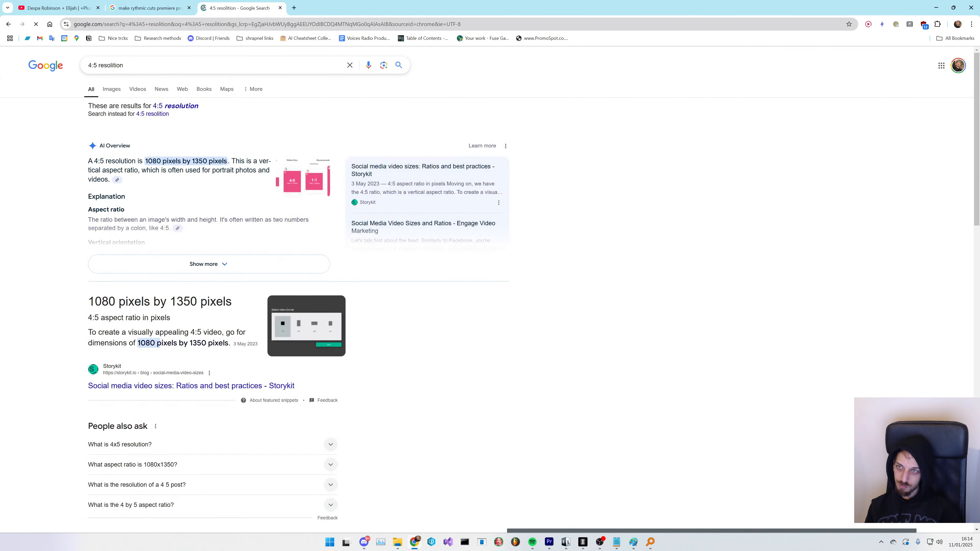
- Set the 4:5 sequence's frame size to 1080 horizontal by 1350 vertical and confirm the settings
key(alt+Tab)
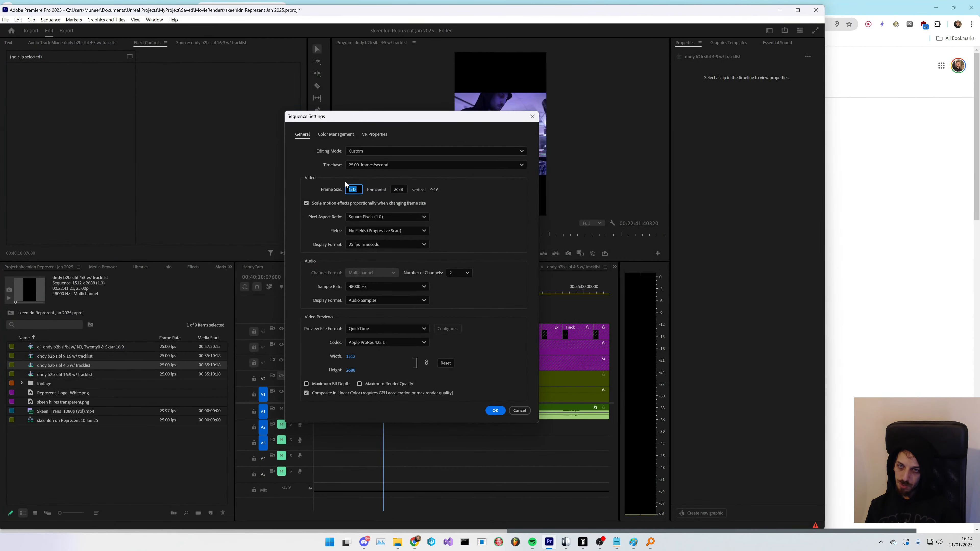
text(1080)
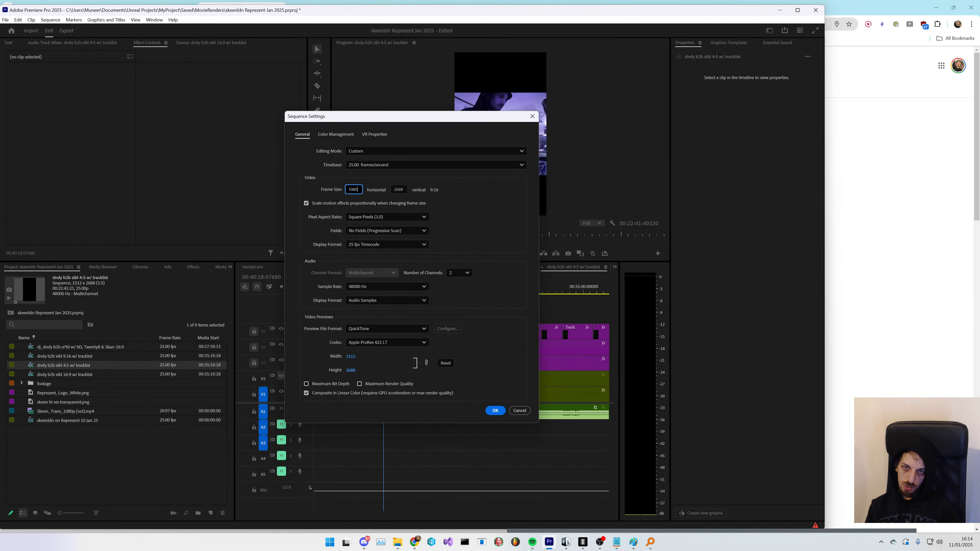
key(Tab)
click(465, 305)
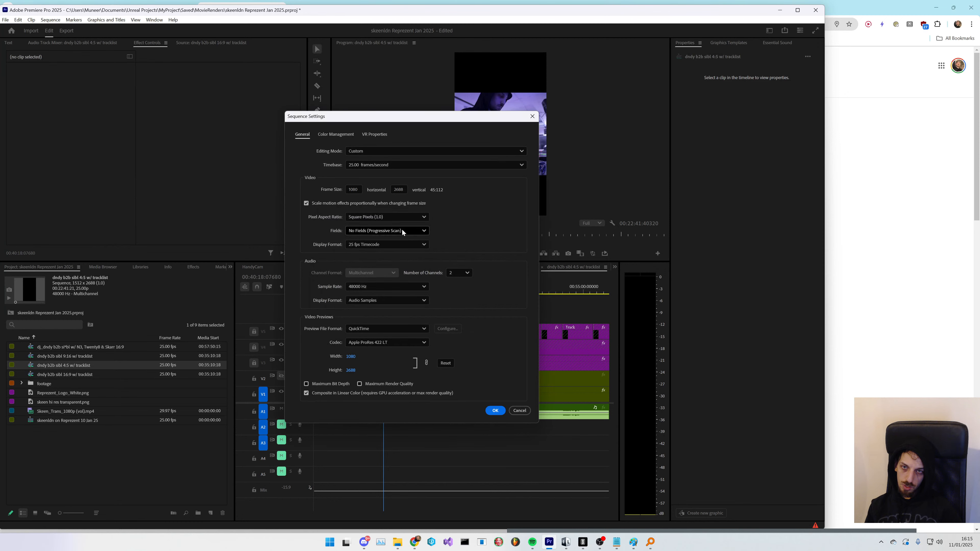
click(398, 190)
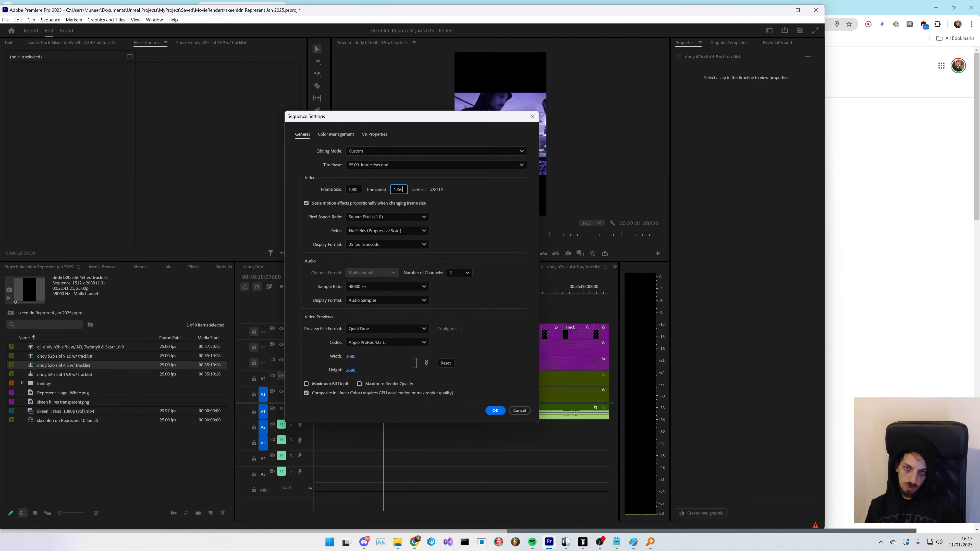
key(Return)
click(458, 303)
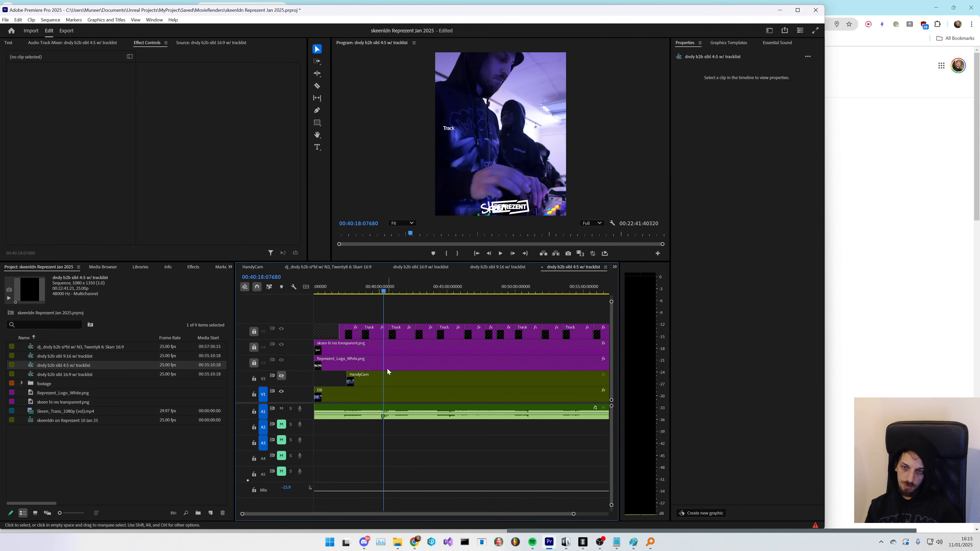
- Select the main footage clip on V1 and scale it down to 56
click(387, 382)
click(387, 394)
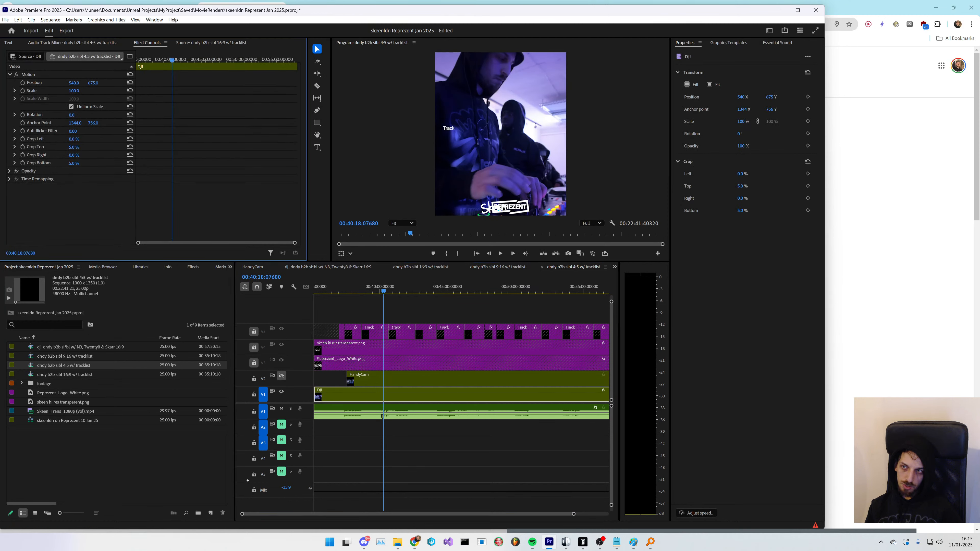
mouse_move(73, 90)
mouse_down()
mouse_move(39, 91)
mouse_move(62, 90)
mouse_up()
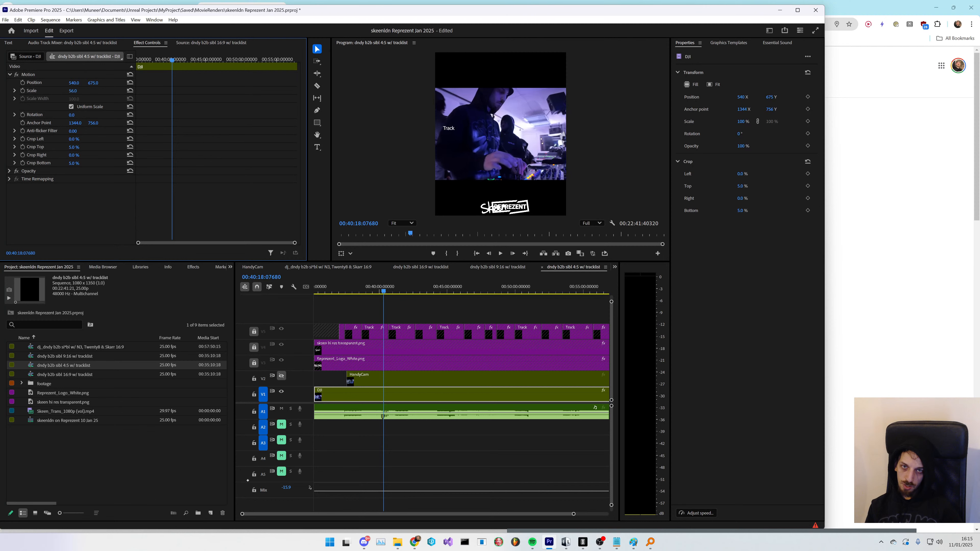
- Add two video tracks above and delete the HandyCam clip from V2
right_click(292, 383)
click(310, 400)
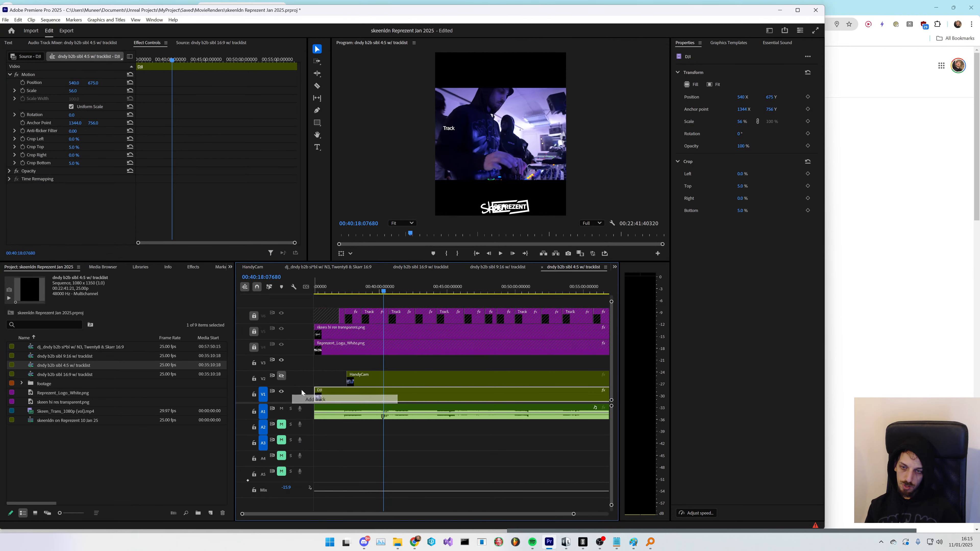
right_click(303, 358)
click(321, 375)
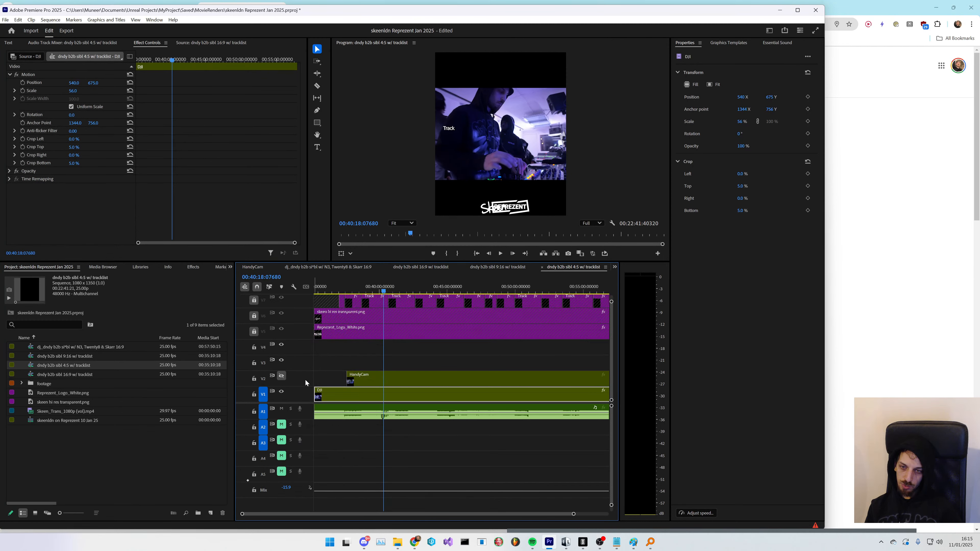
click(386, 382)
key(Delete)
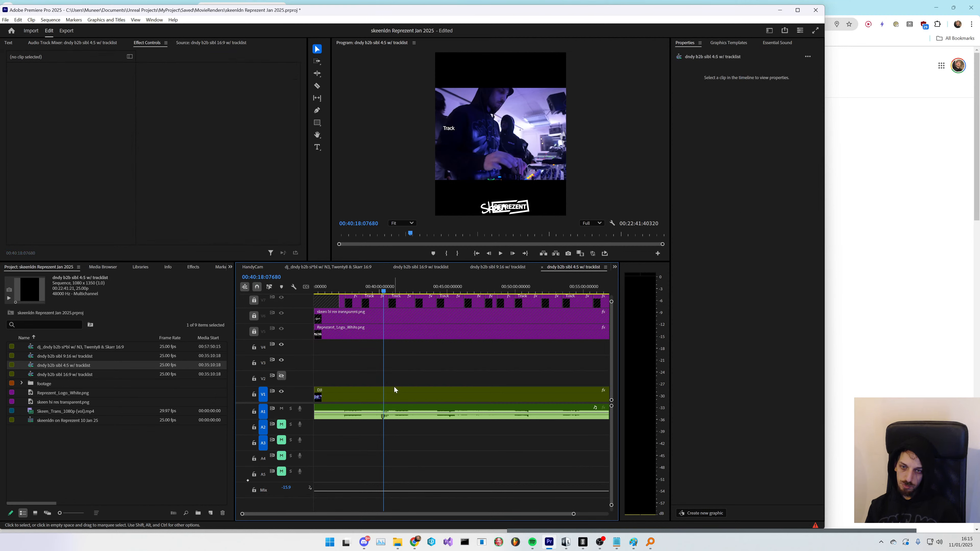
- Duplicate the footage clip onto the upper video tracks and move the V2 copy down to vertical position 985
drag(393, 390, 404, 368)
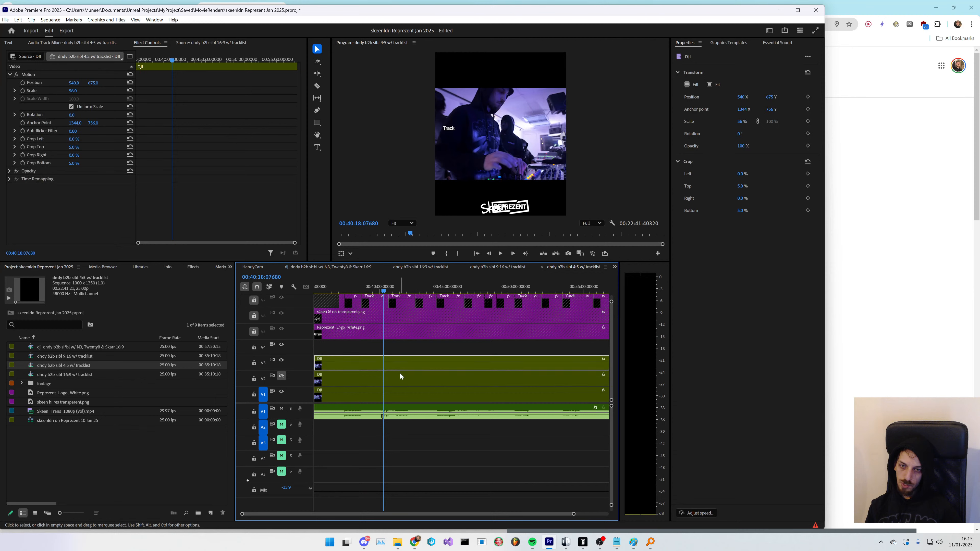
click(399, 377)
mouse_move(92, 83)
mouse_down()
mouse_move(78, 83)
mouse_move(97, 83)
mouse_up()
- Move the V3 footage copy up to vertical position 377 so three copies stack in the frame
click(282, 377)
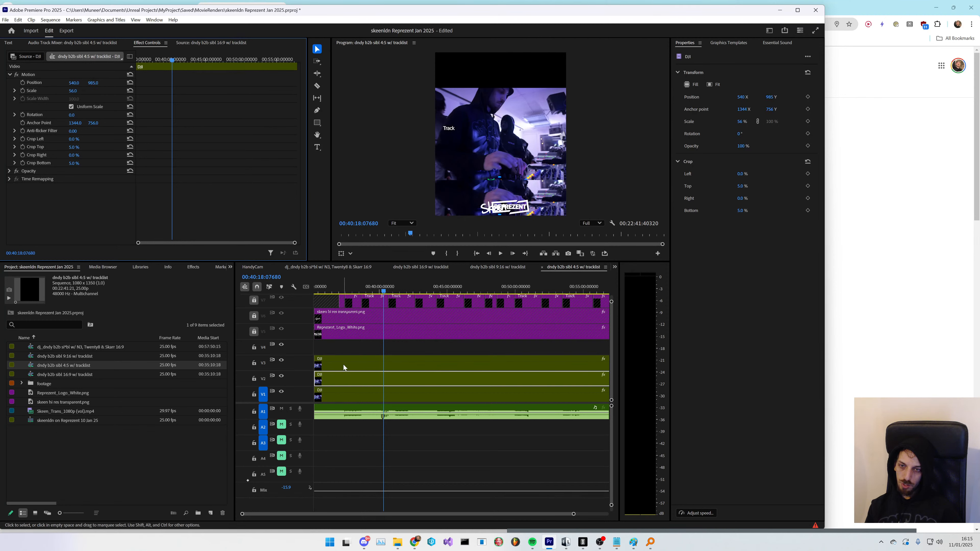
click(343, 368)
click(324, 396)
drag(93, 83, 80, 83)
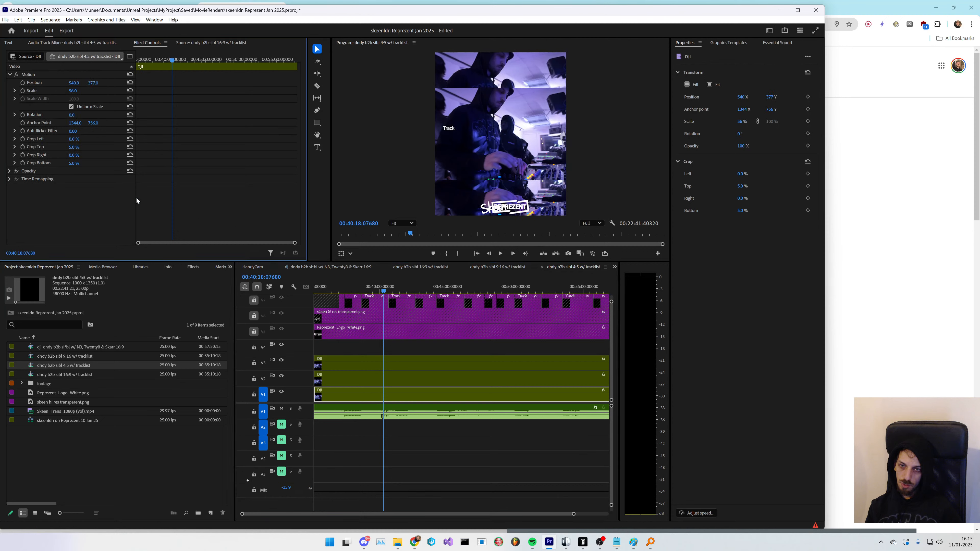
- Unlock the overlay tracks and reposition the skeen hi res transparent and Represent logo overlays, previewing the result
click(254, 332)
click(255, 315)
click(363, 318)
drag(74, 83, 44, 83)
click(363, 333)
drag(74, 83, 102, 83)
key(space)
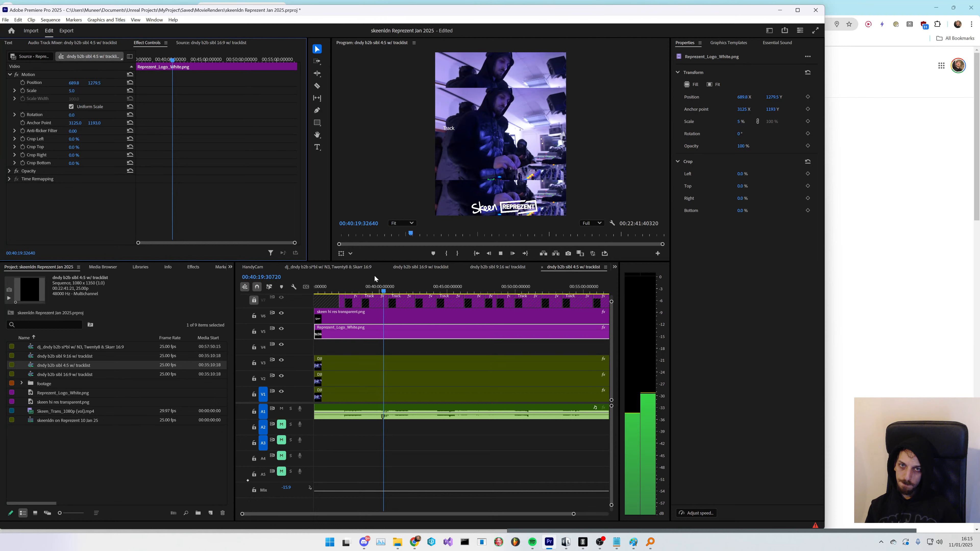
key(space)
- Select all clips in the timeline and nest them as a sequence named dndy b2b sibl 4:5
key(minus)
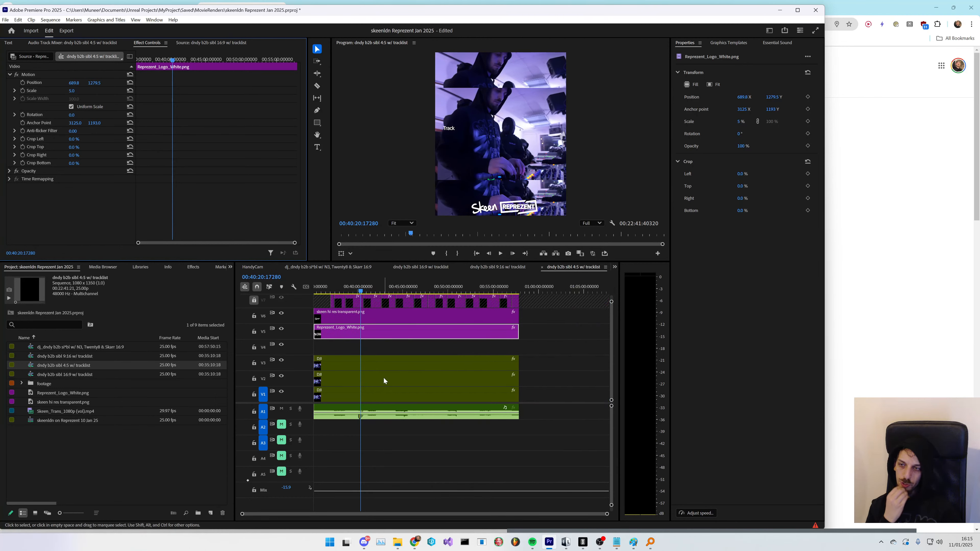
key(c)
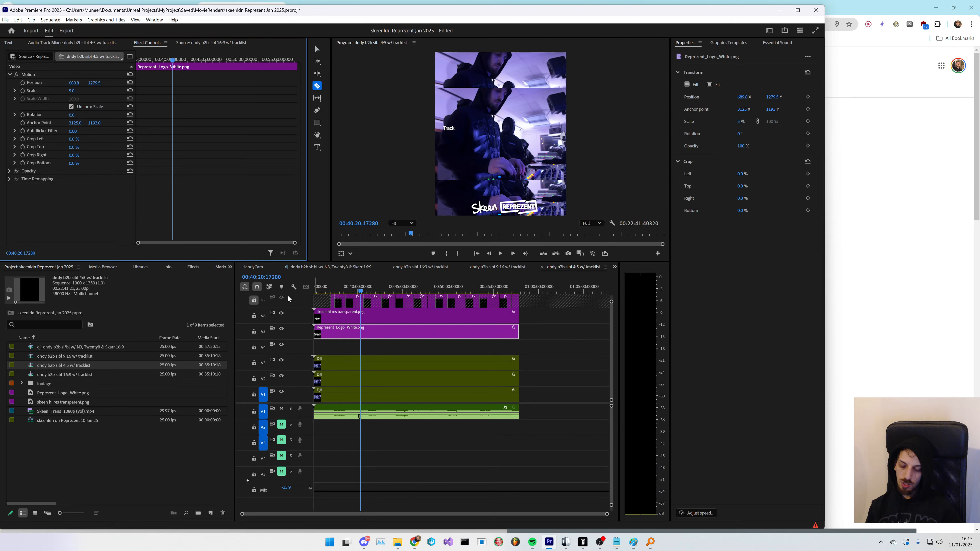
key(v)
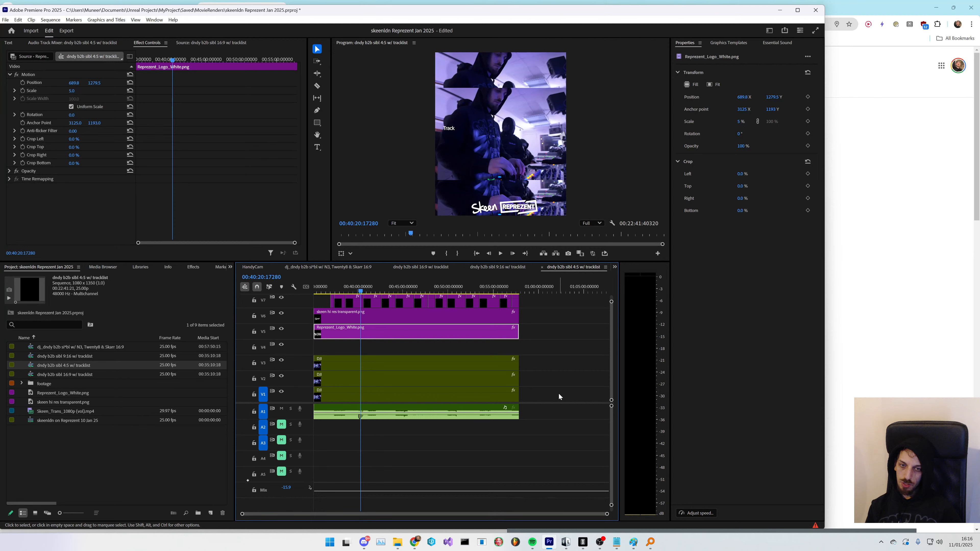
drag(560, 396, 315, 296)
right_click(404, 316)
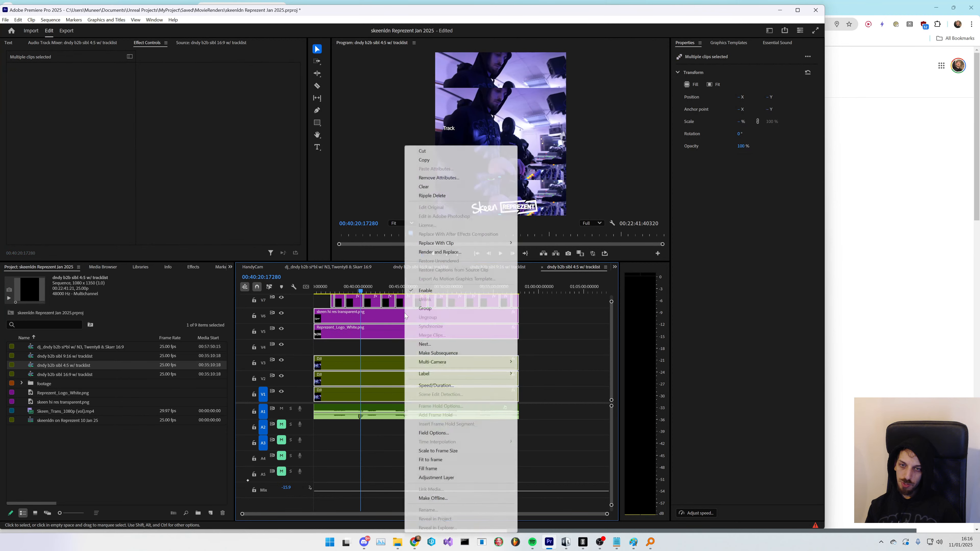
click(426, 344)
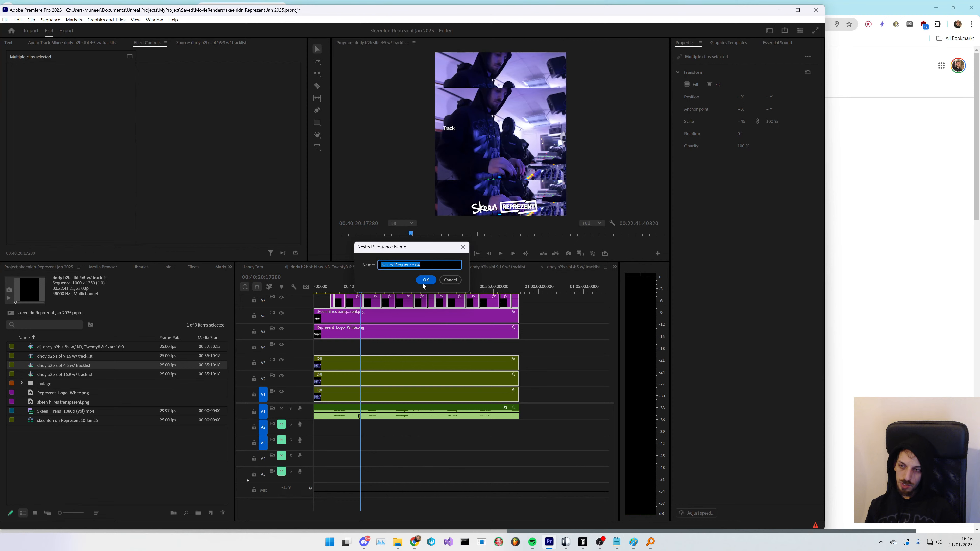
text(dndy b2b sibl 4:5)
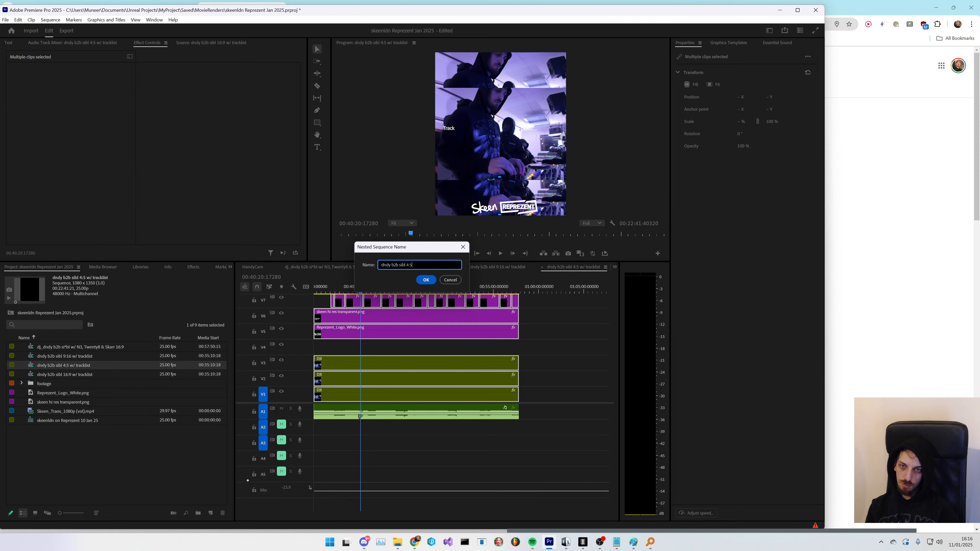
key(Return)
key(c)
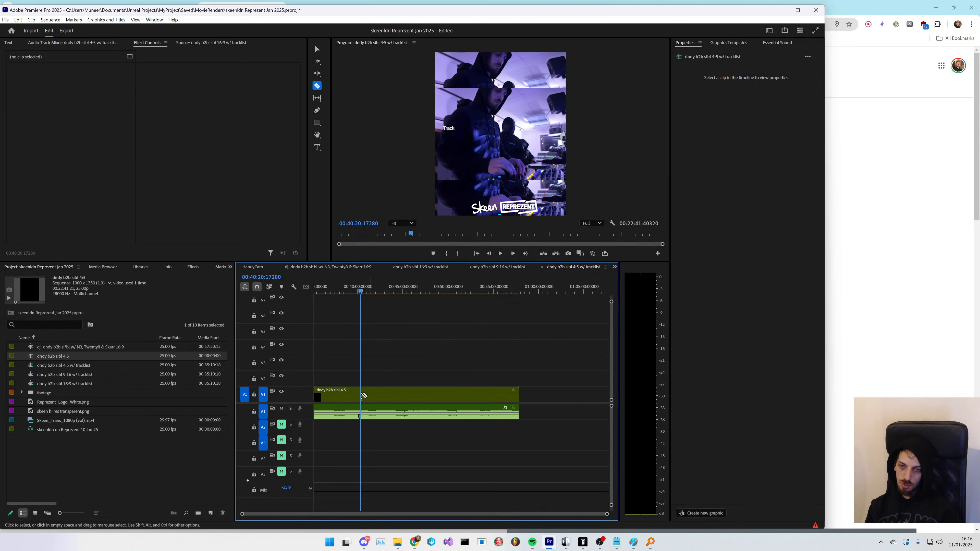